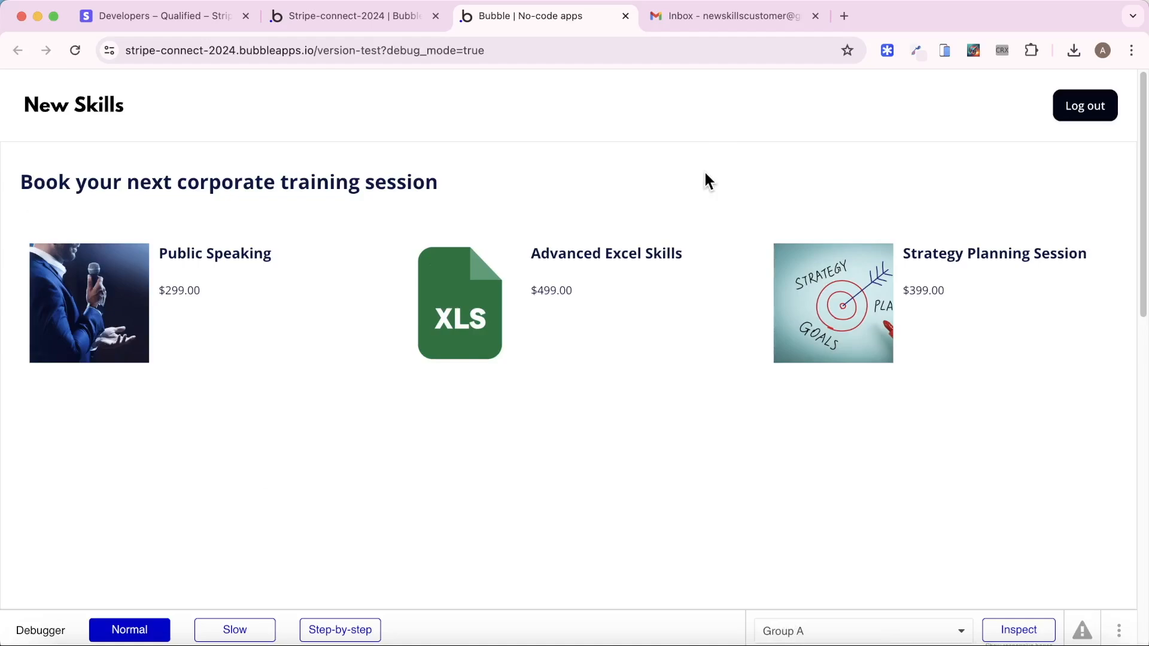
Send an enquiry for the Public Speaking class for 10 people on 12 June 2024
left_click(141, 354)
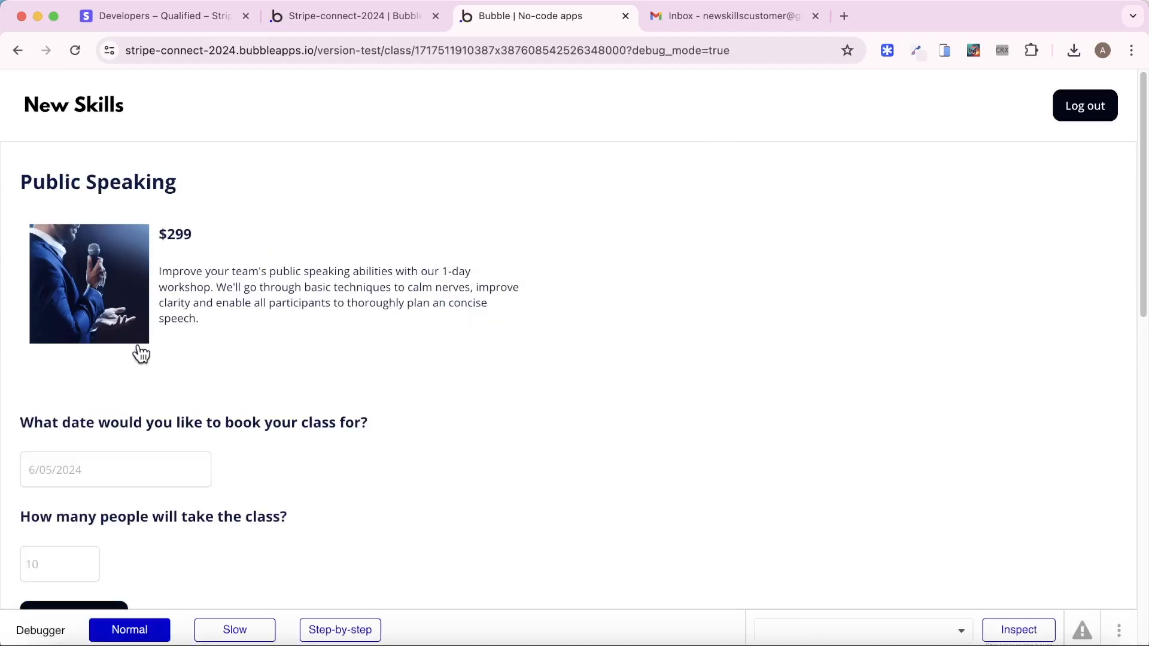
scroll(173, 353, "down", 3)
left_click(113, 327)
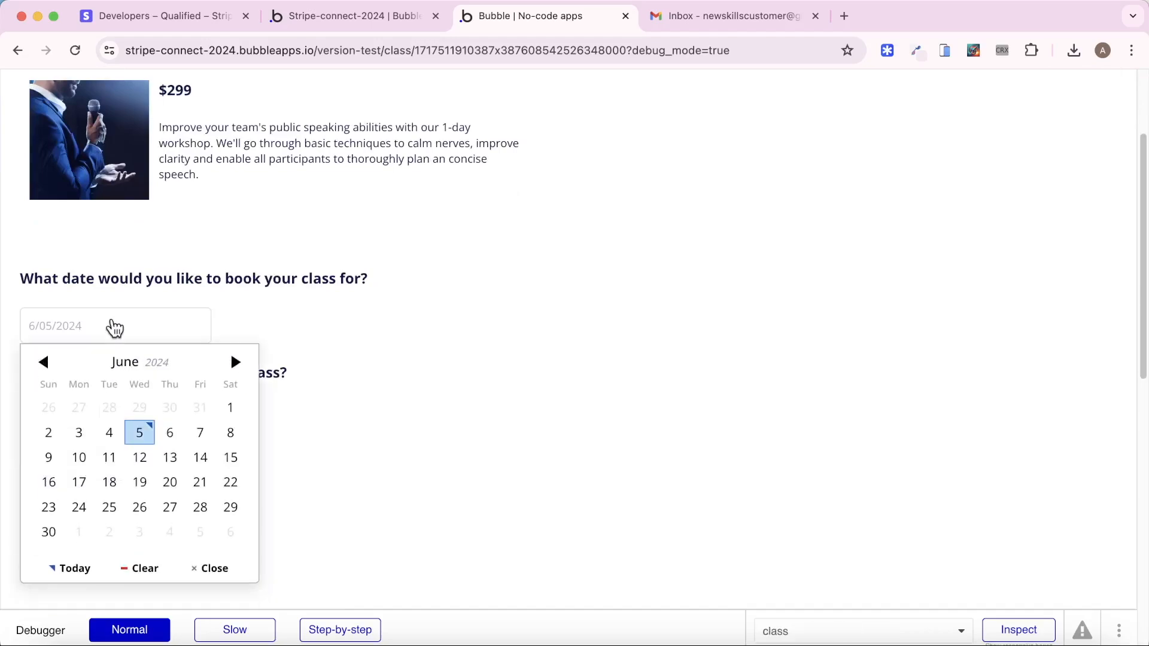
left_click(139, 458)
left_click(73, 418)
type("10")
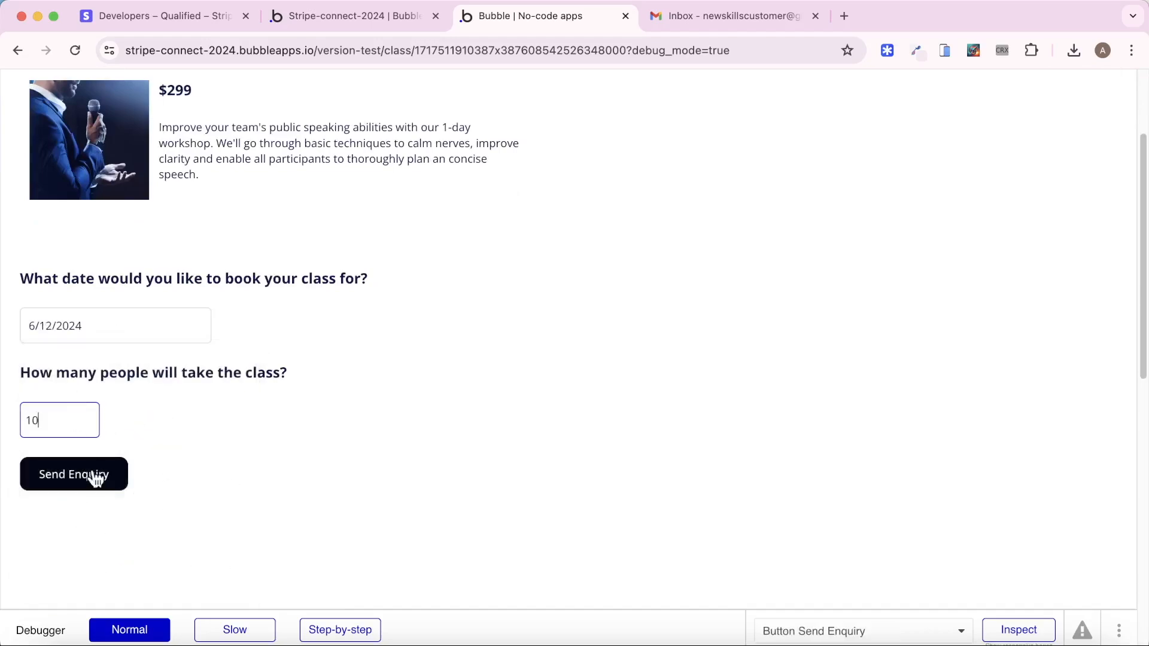
left_click(89, 476)
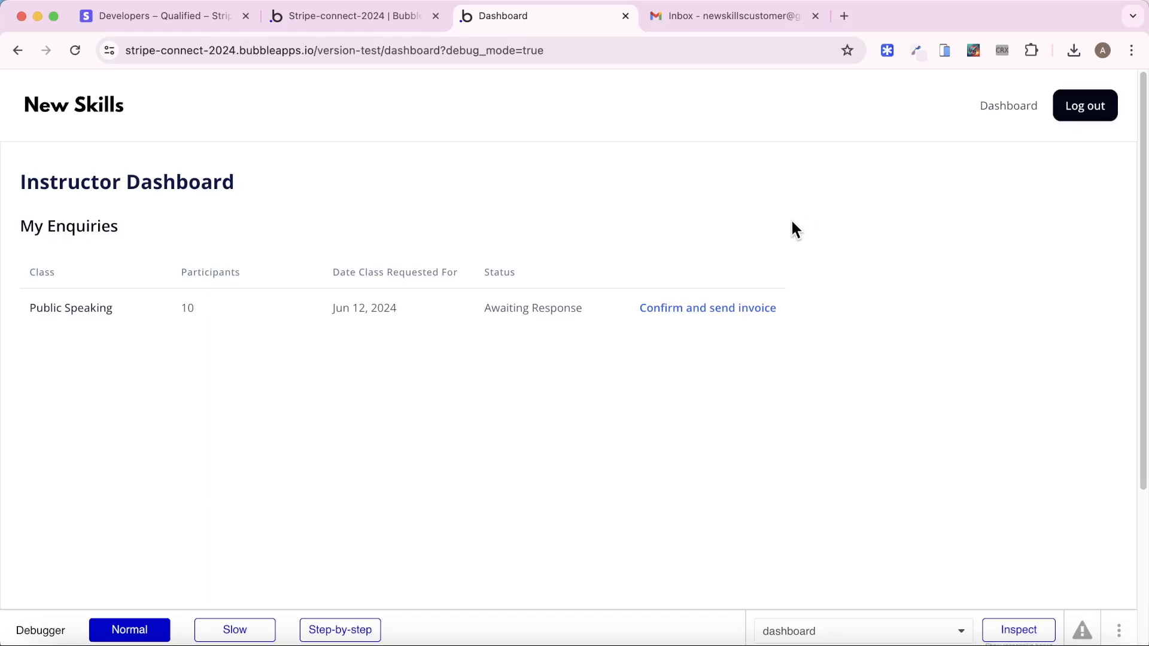
Confirm the Public Speaking enquiry so its invoice is sent, then go to the Gmail inbox
left_click(733, 311)
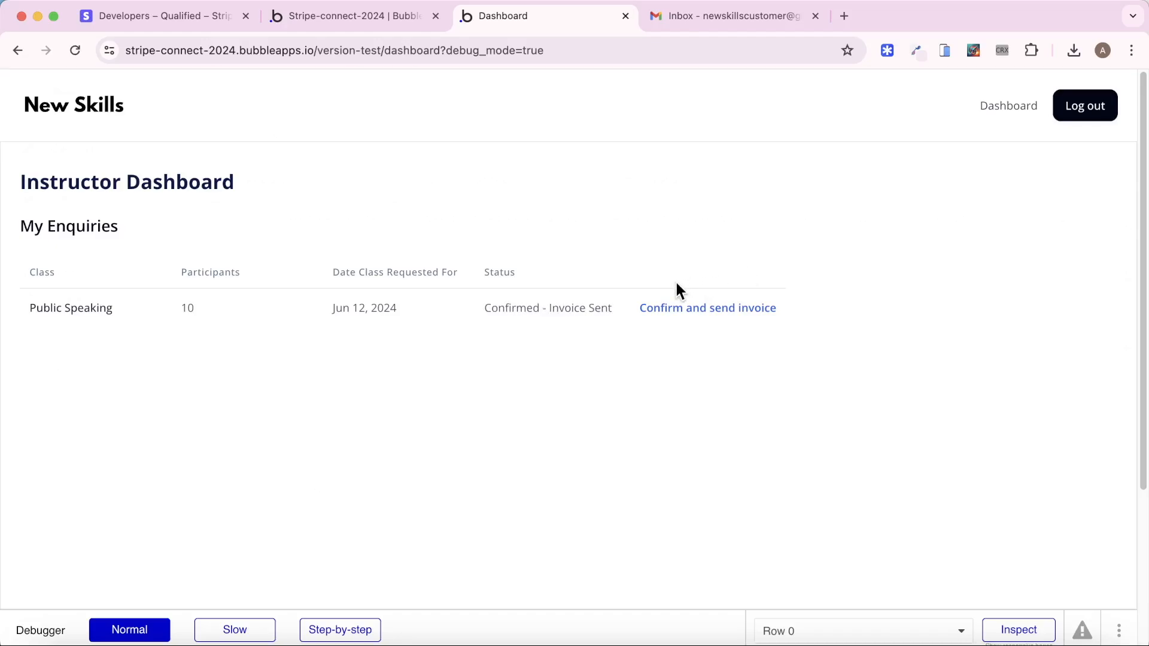
key("ctrl+Tab")
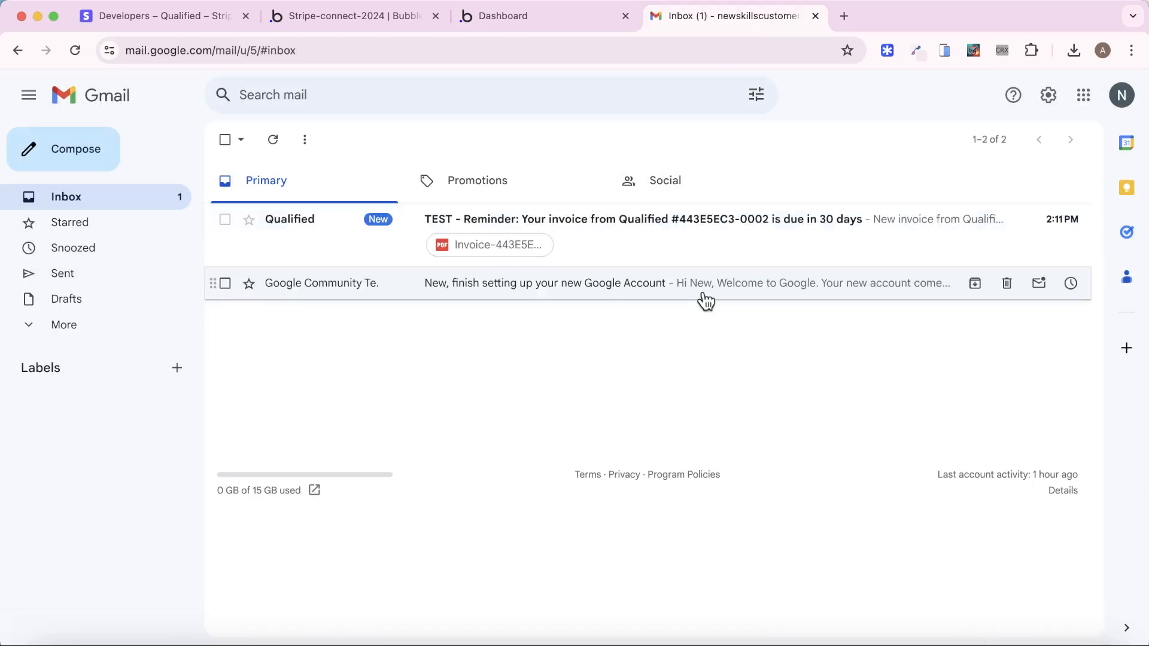
Open the Qualified $299.00 invoice email and follow its 'Pay this invoice' link
left_click(693, 255)
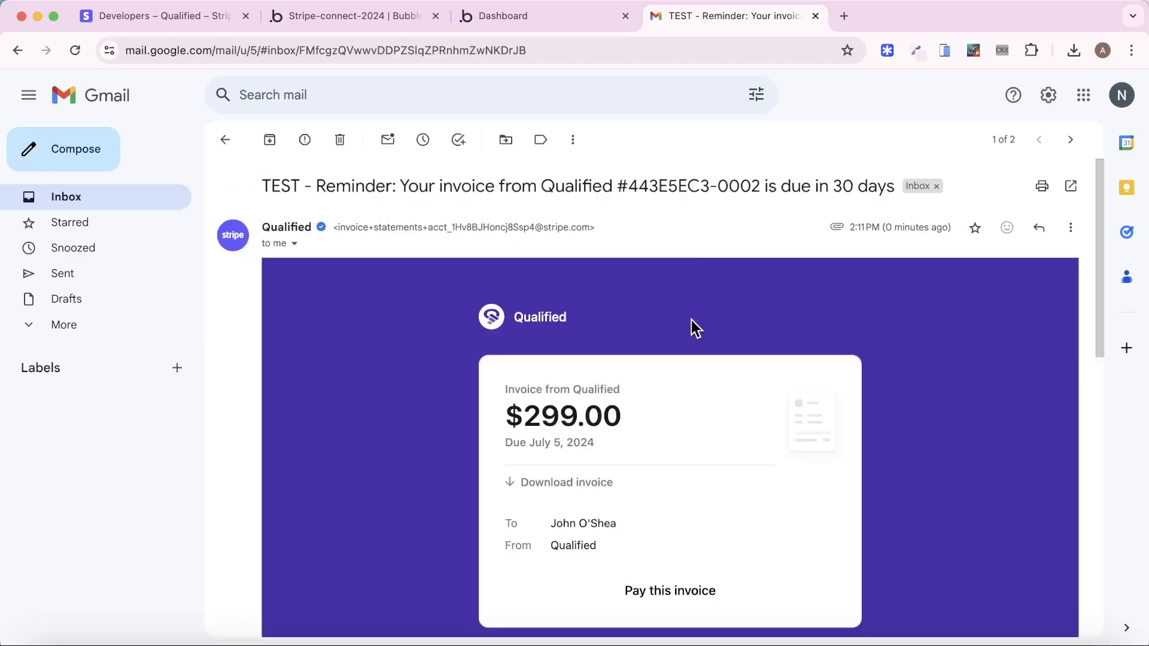
scroll(679, 455, "down", 1)
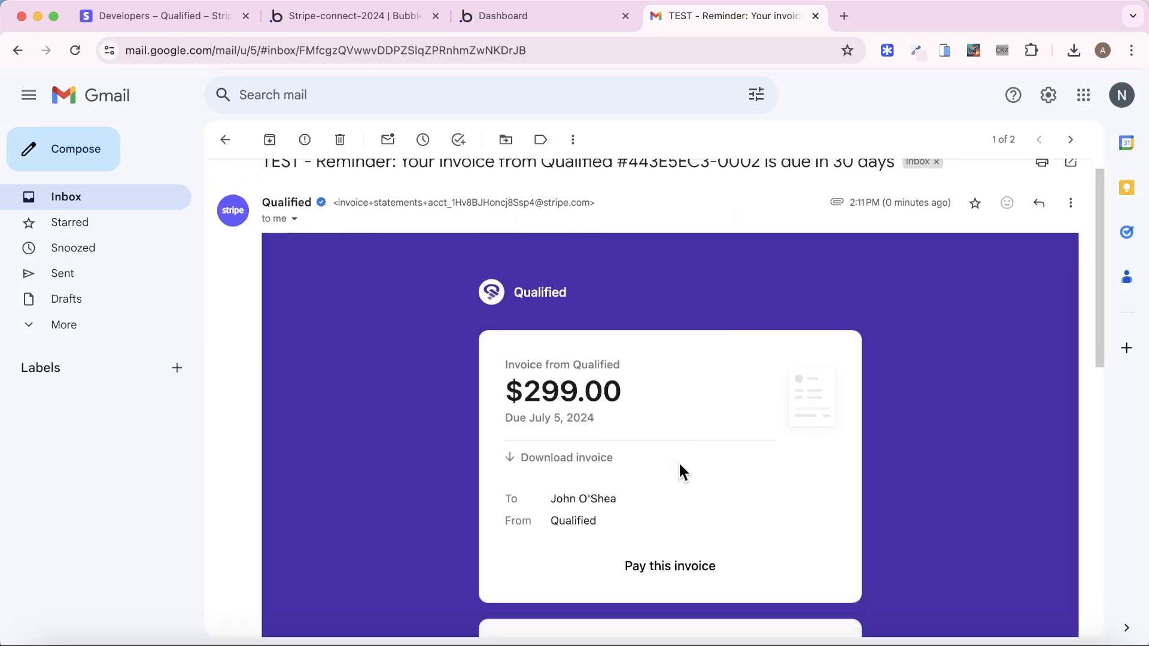
left_click(682, 569)
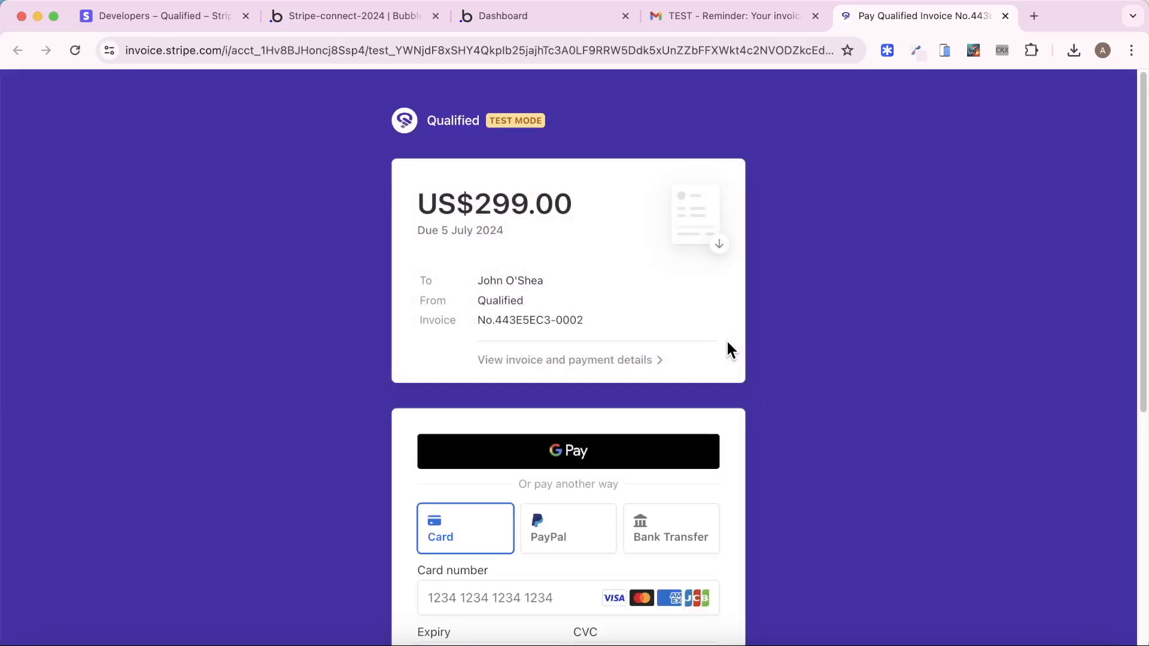
Pay the US$299.00 invoice by test card and open the downloaded Receipt-2288-6964.pdf
left_click(638, 360)
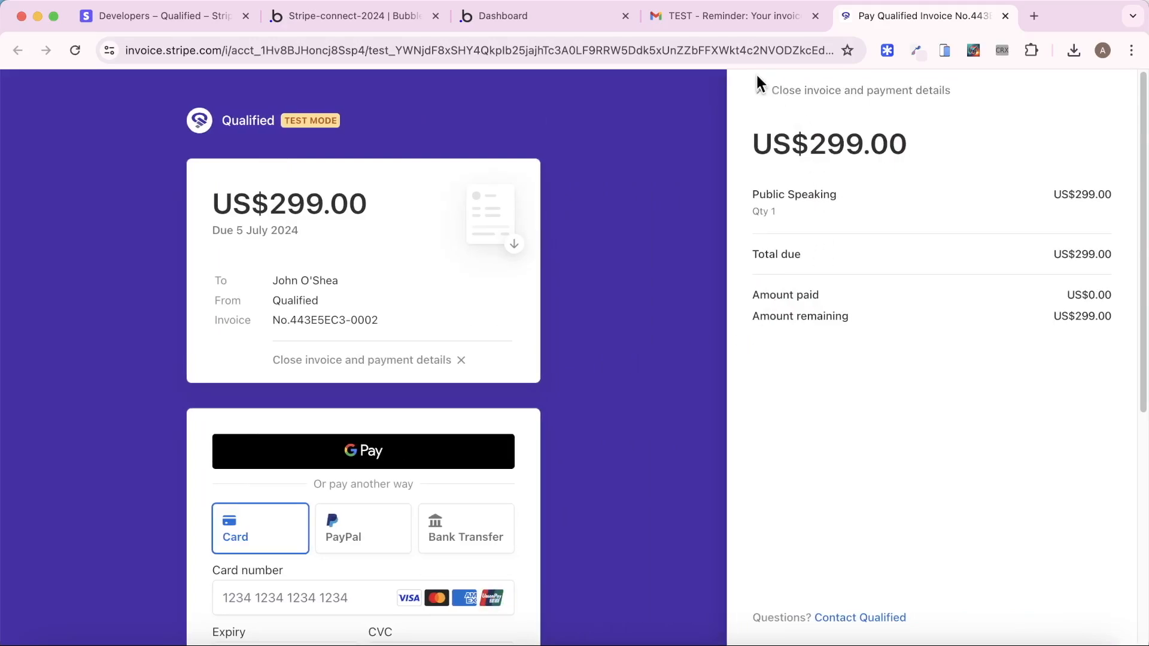
left_click(761, 90)
scroll(513, 418, "down", 7)
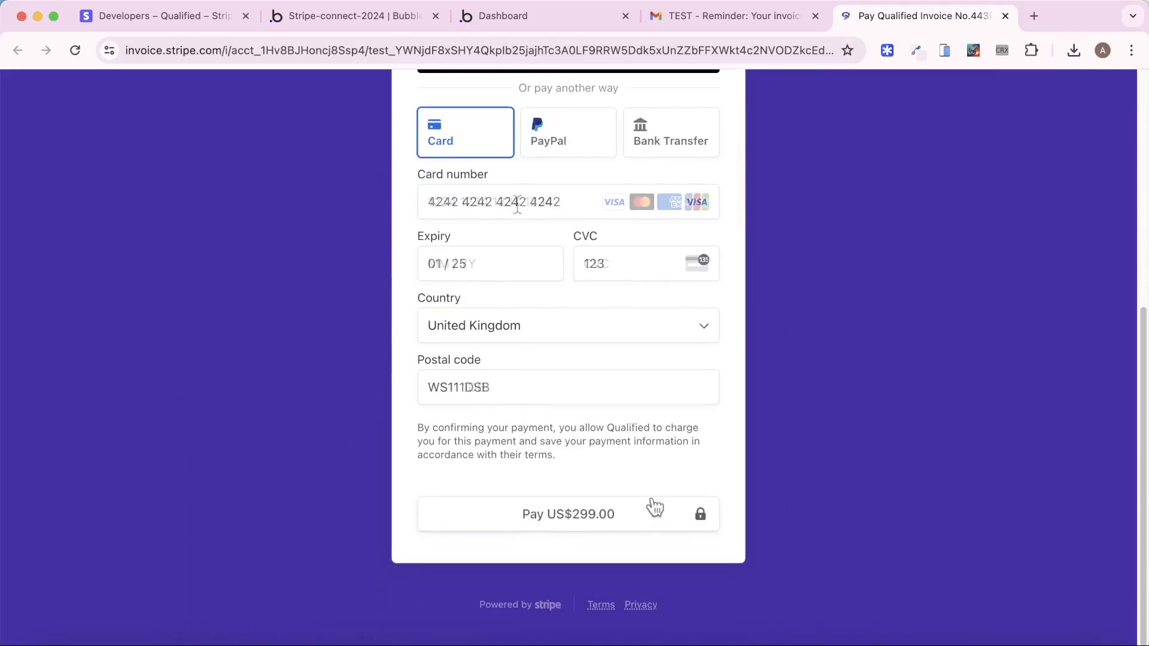
left_click(648, 505)
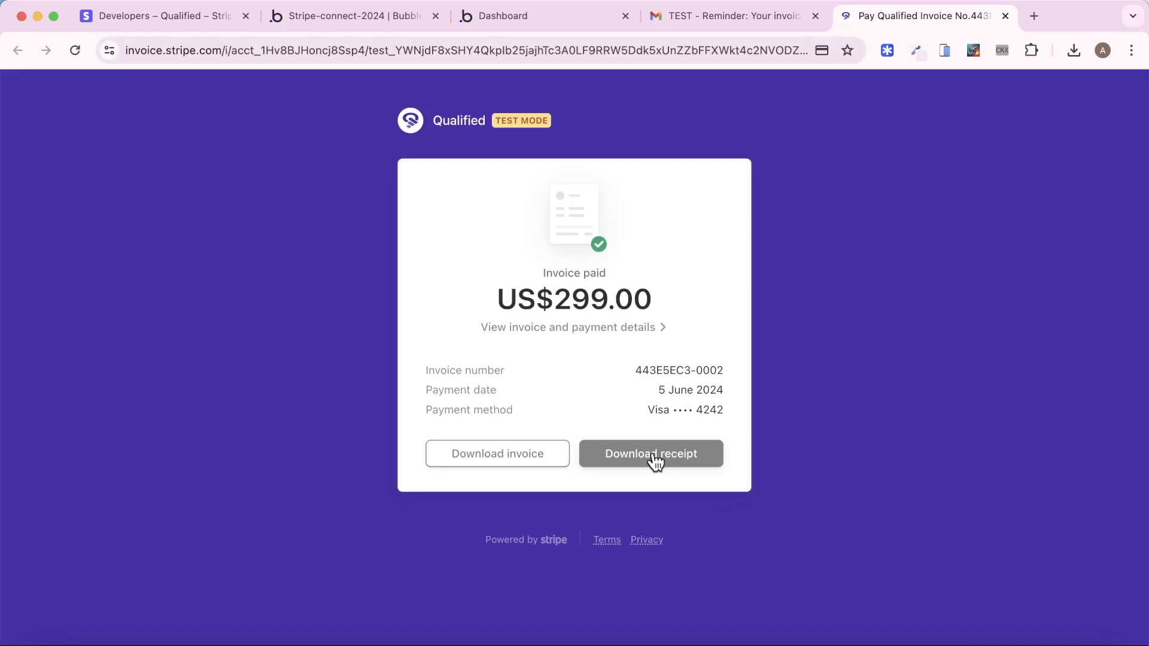
left_click(654, 458)
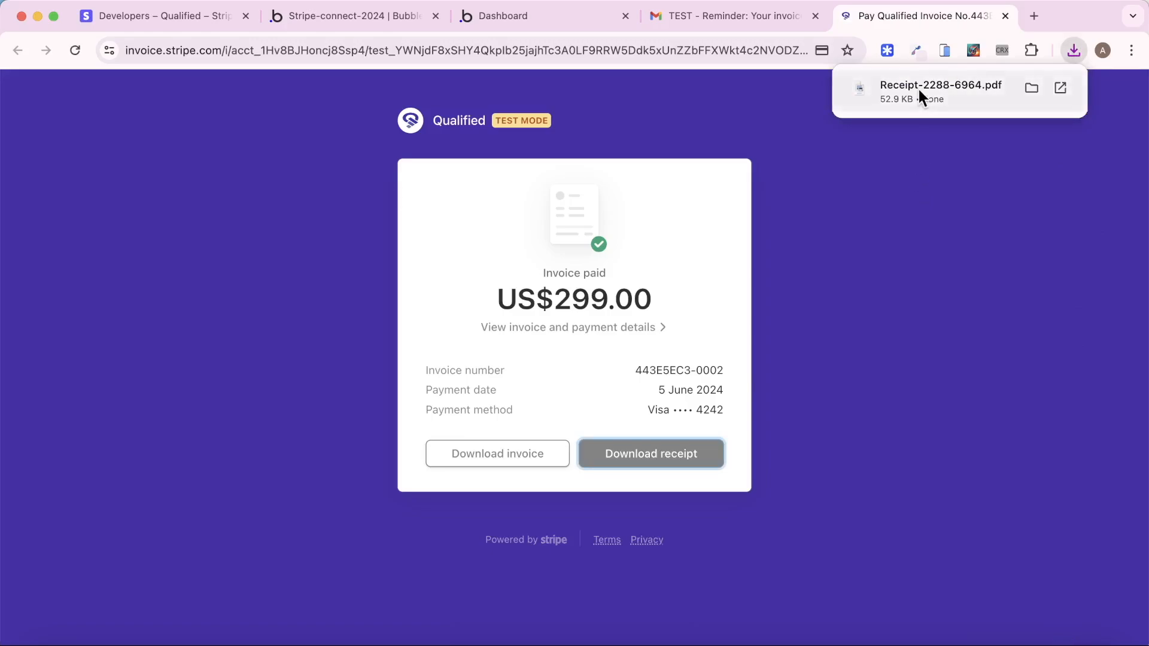
left_click(918, 88)
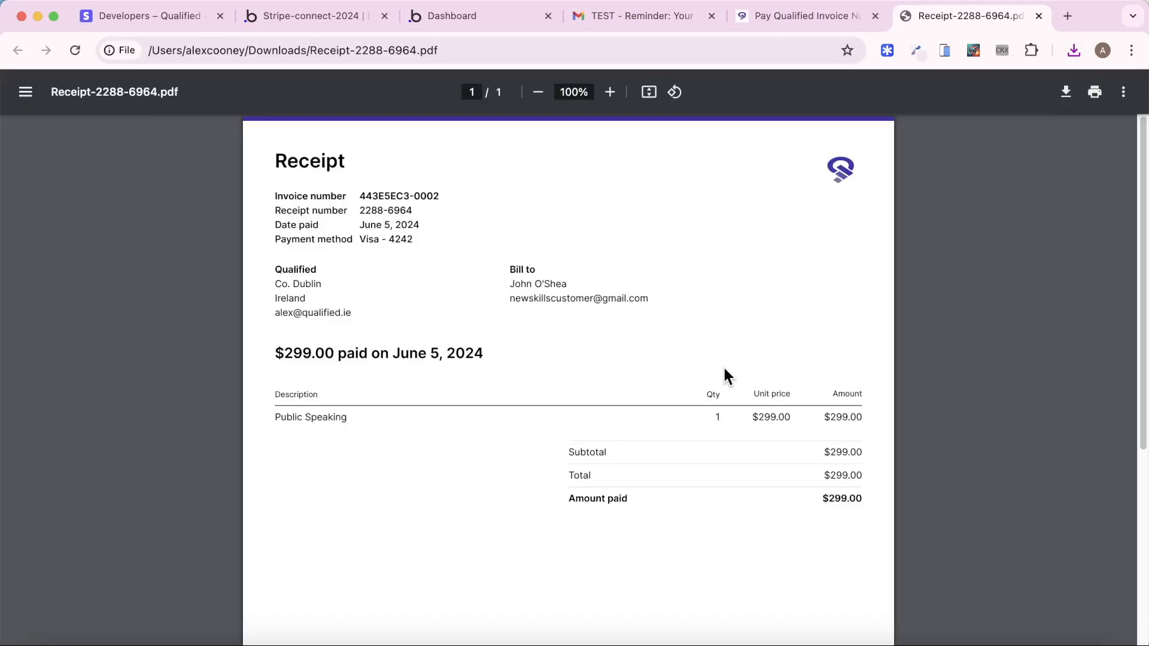
Check the US$299.00 payment and its collected platform fees in the Stripe Dashboard
left_click(149, 17)
left_click(59, 183)
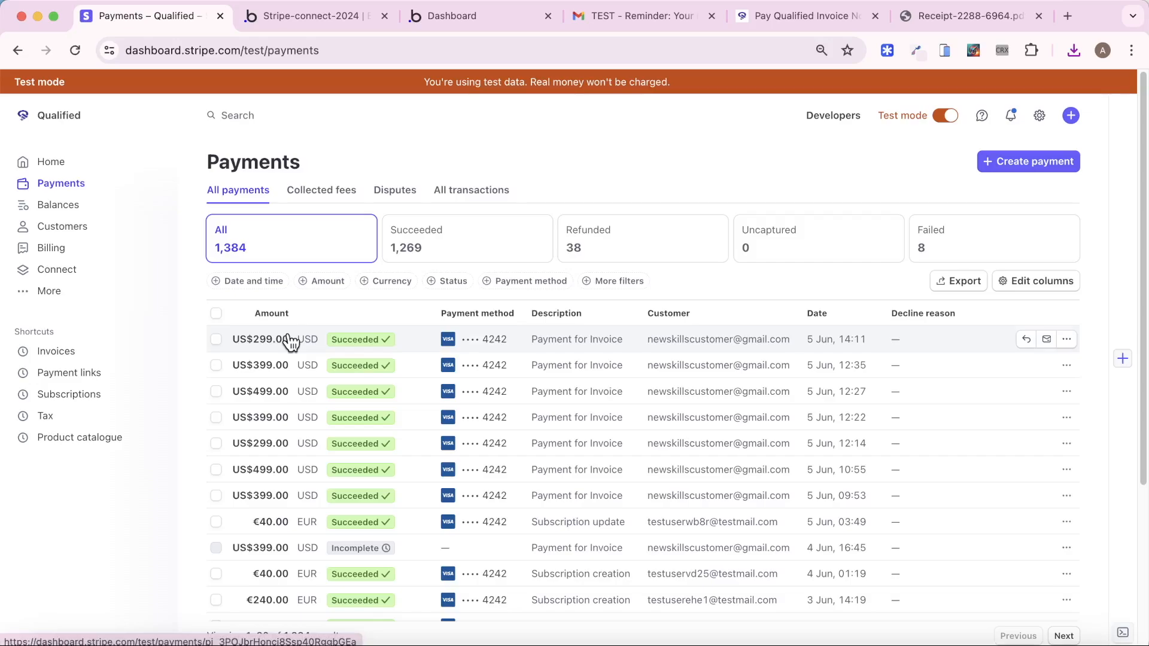
left_click(333, 190)
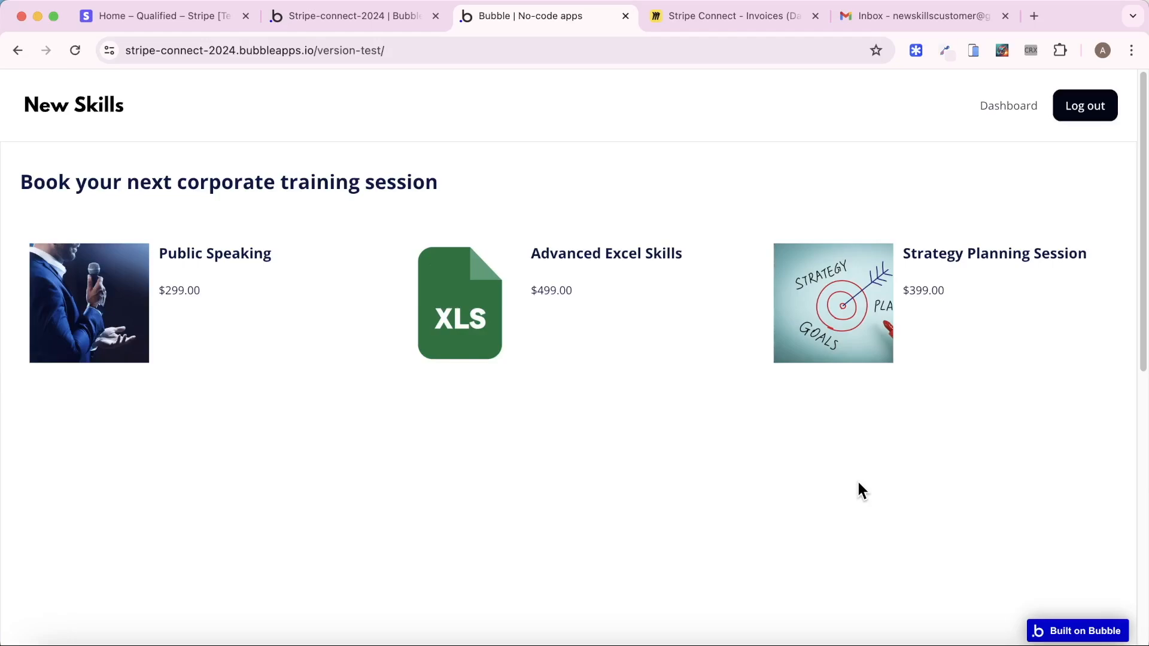
Bring up the Miro 'Stripe Connect - Invoices' board showing the six-table database schema
left_click(723, 16)
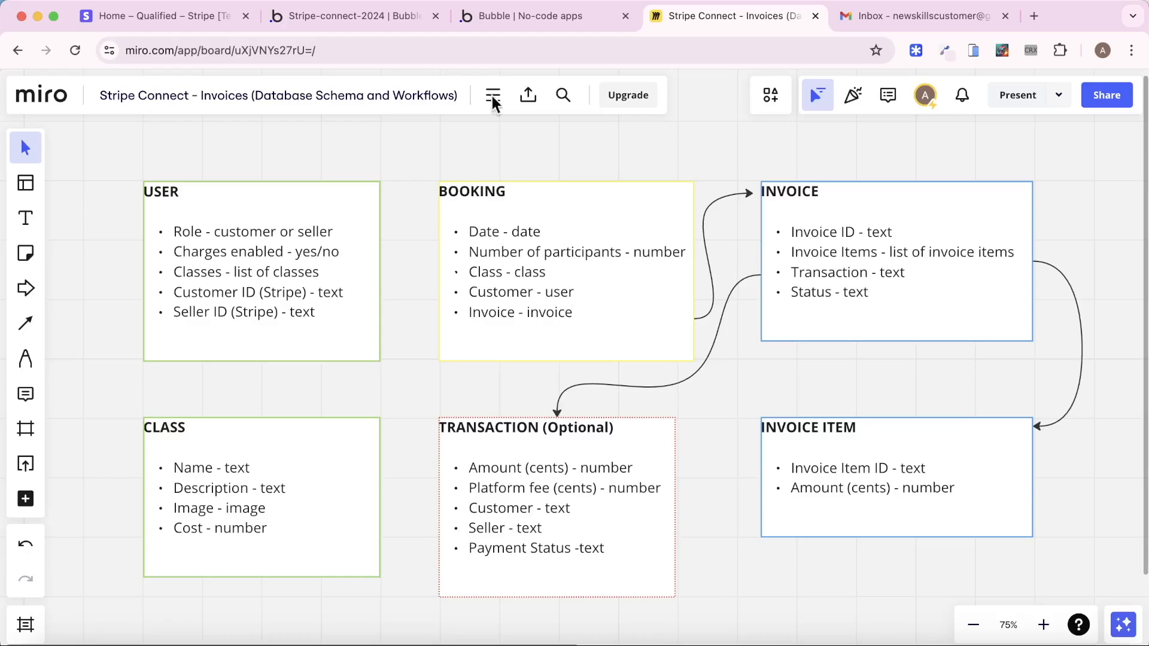
Show the Stripe Connect - Marketplace 2.9.1 plugin's empty API key fields in Bubble's Plugins tab
left_click(329, 16)
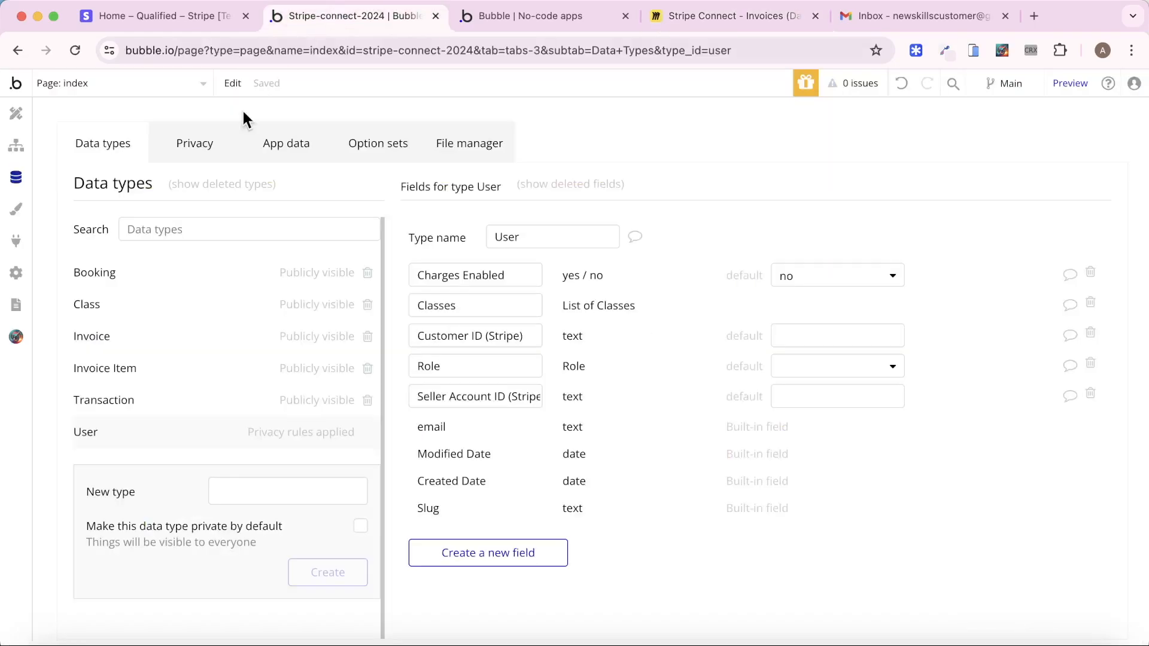
left_click(16, 240)
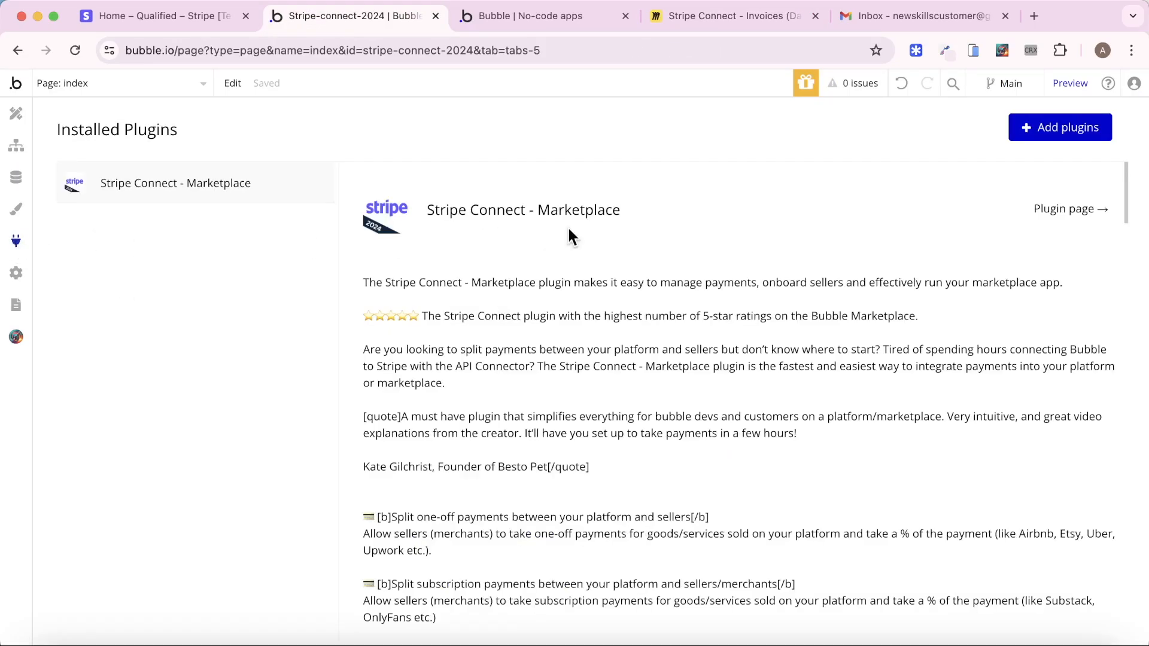
left_click(1052, 147)
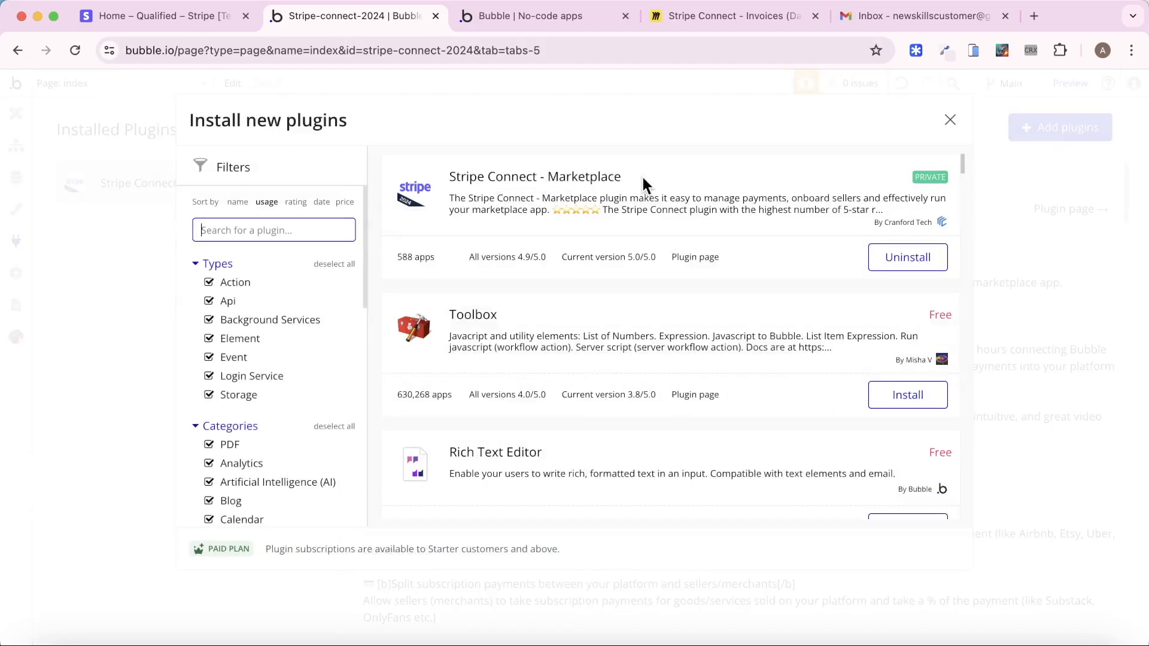
left_click(951, 127)
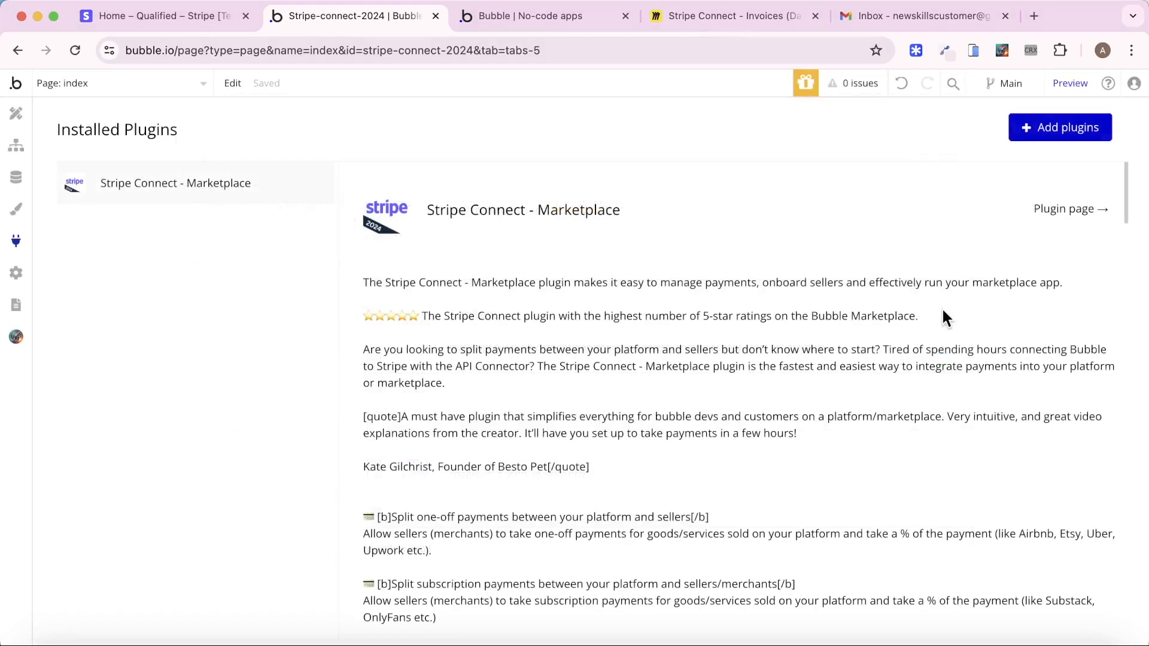
scroll(942, 365, "down", 15)
scroll(939, 371, "down", 15)
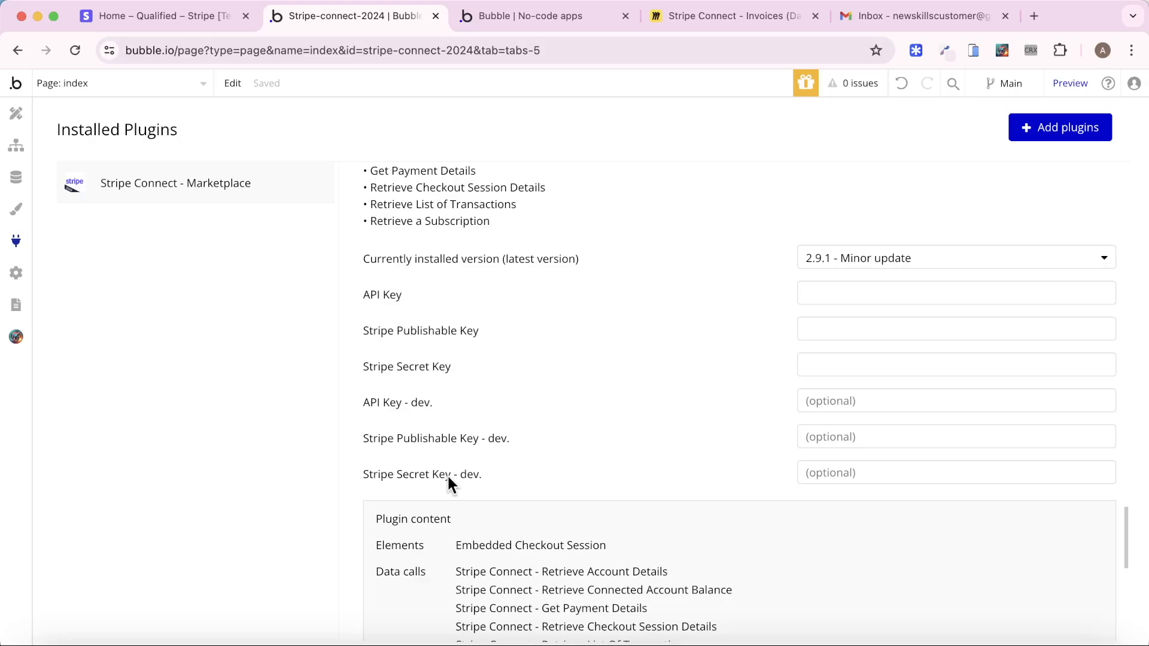
Copy the Stripe secret test key into the plugin's Stripe Secret Key - dev field
left_click(171, 18)
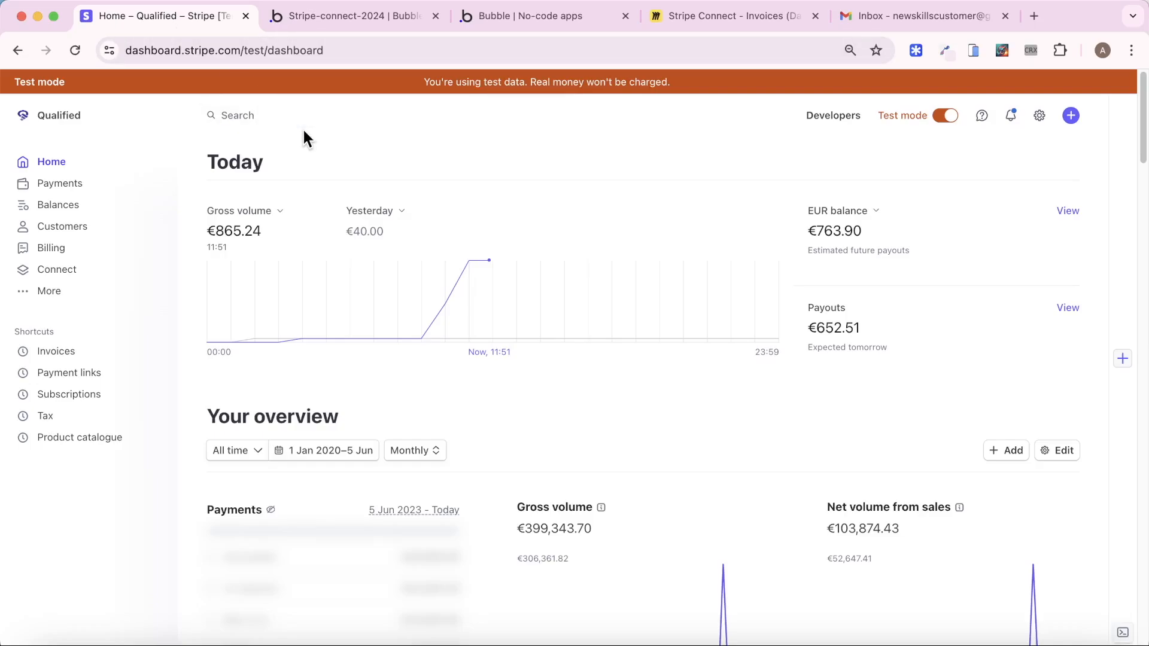
left_click(836, 118)
left_click(298, 193)
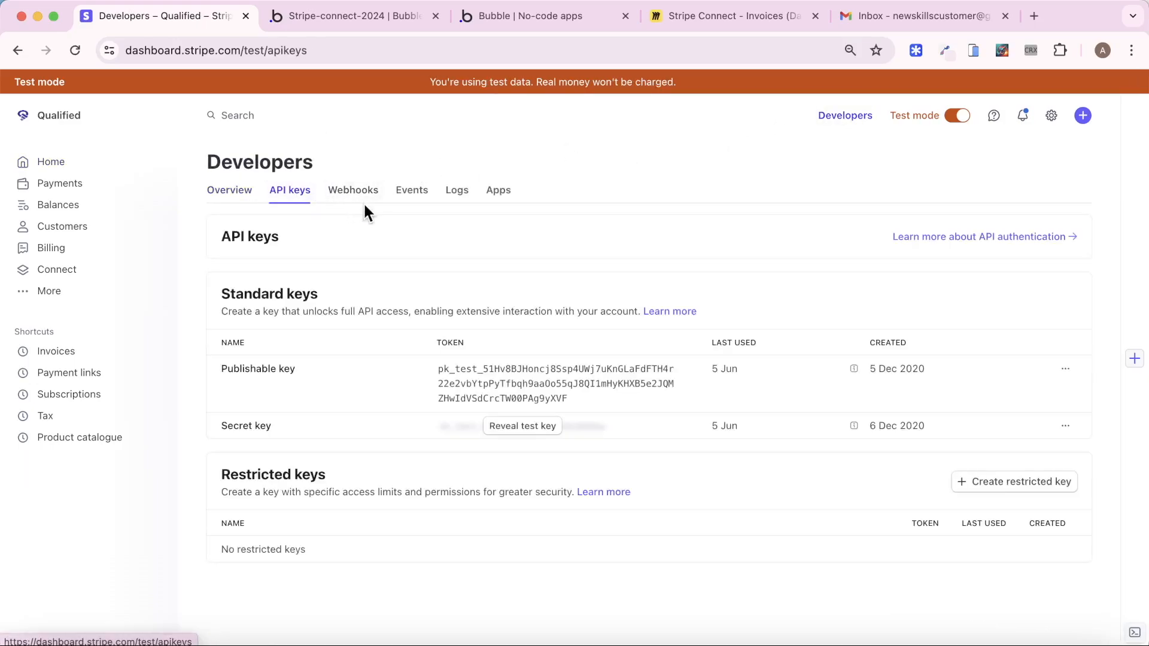
left_click(537, 430)
left_click(518, 442)
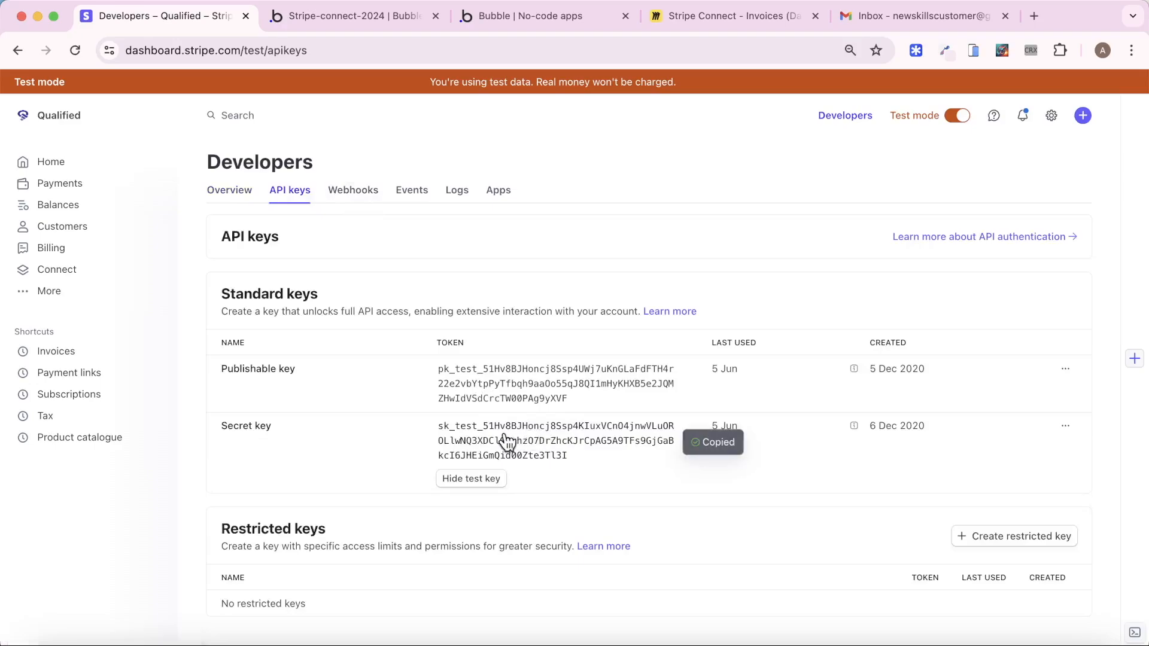
left_click(346, 18)
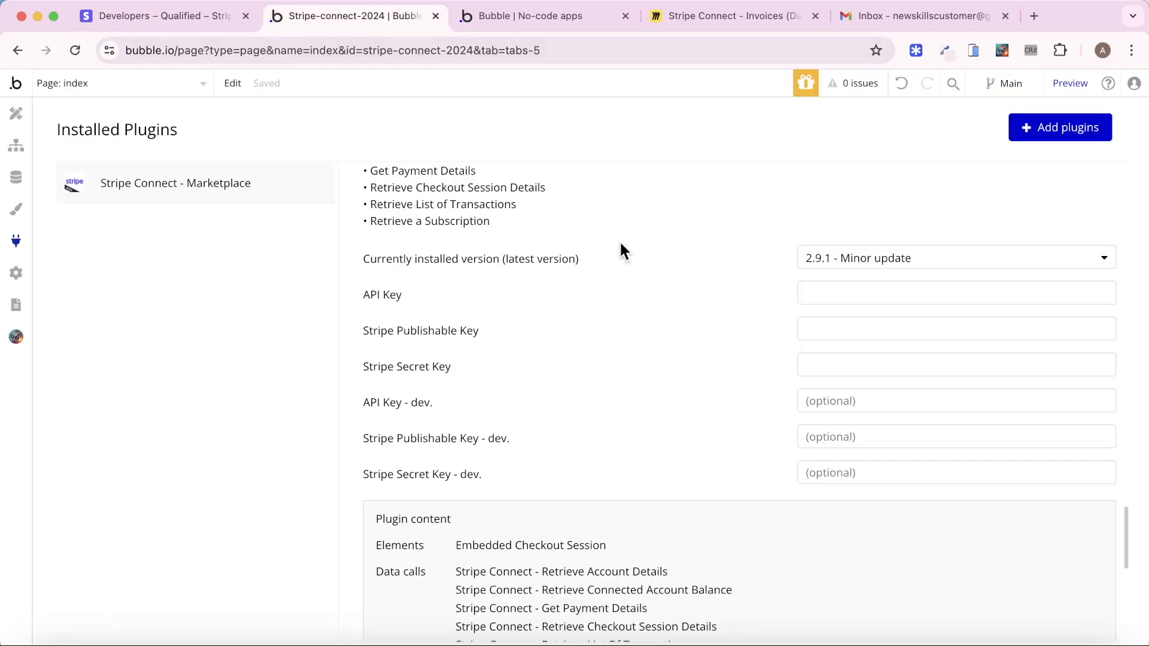
left_click(828, 473)
key("super+v")
left_click(739, 445)
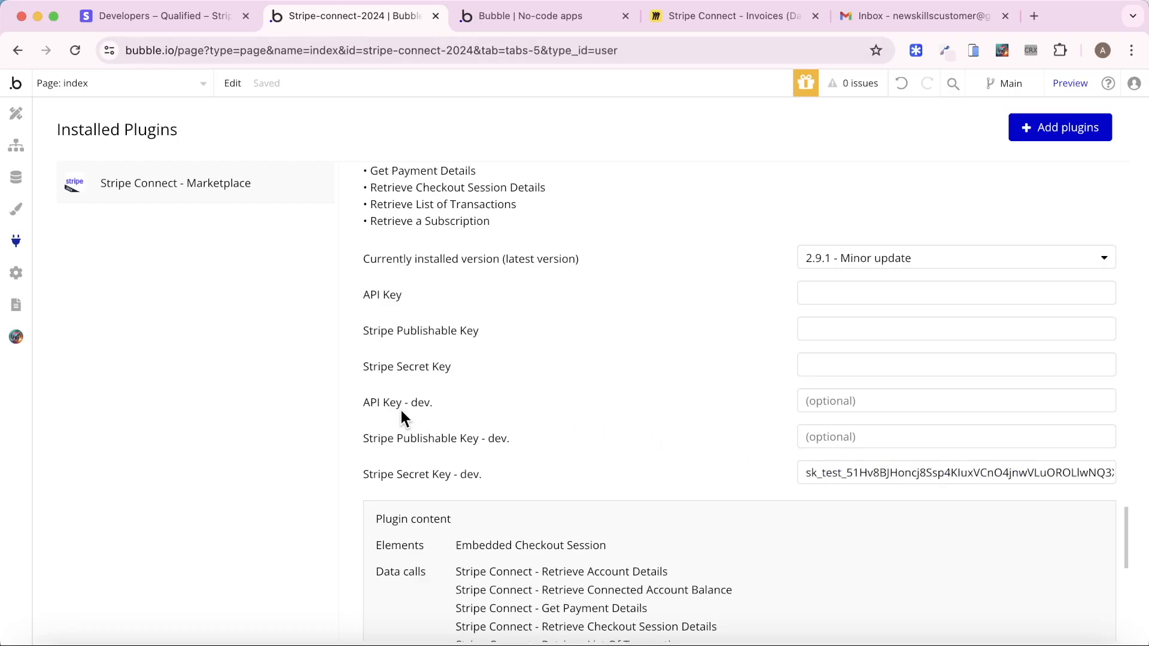
Set the API Key - dev field to 'Bearer' followed by the secret test key
left_click(826, 406)
type("Bearer")
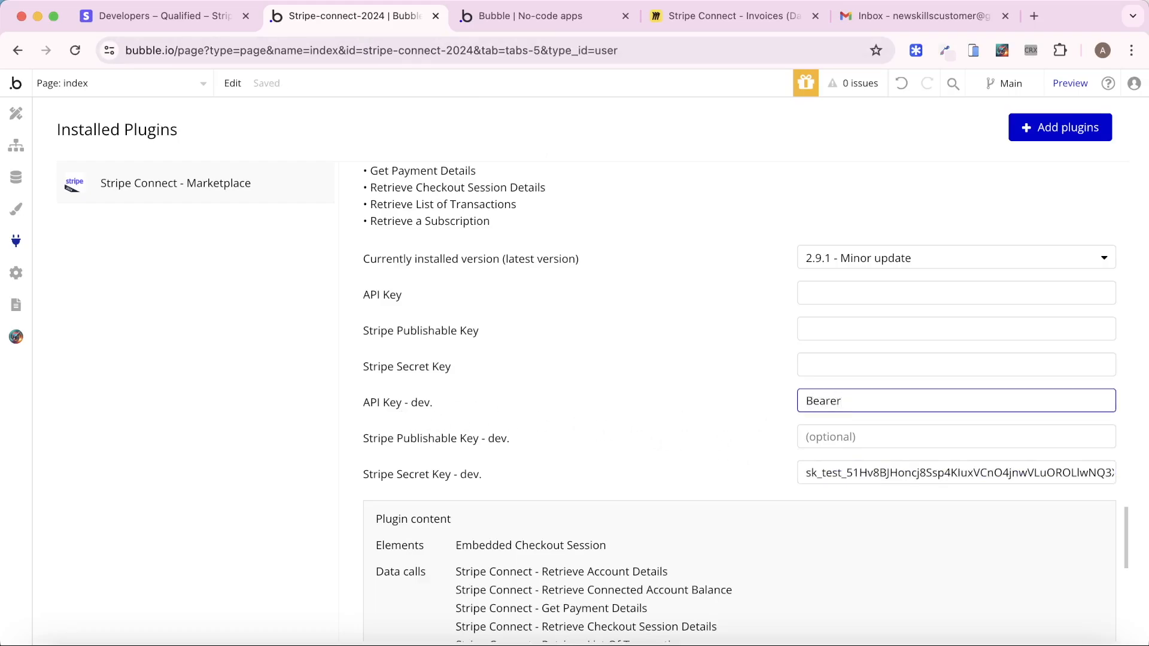
key("super+v")
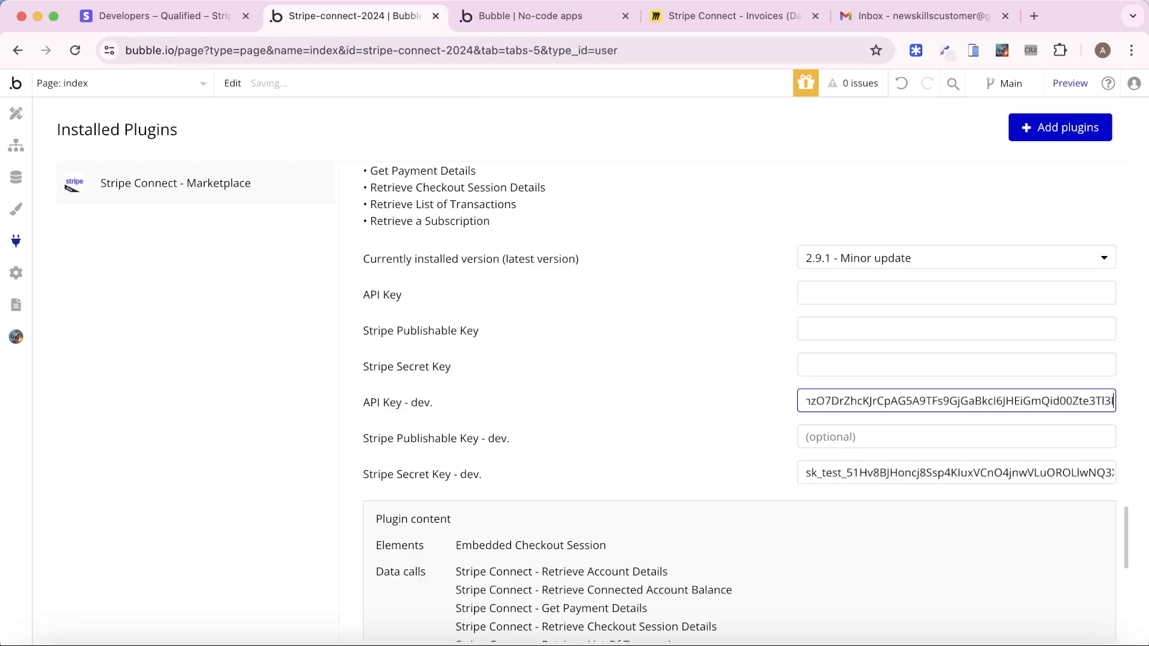
left_click(731, 404)
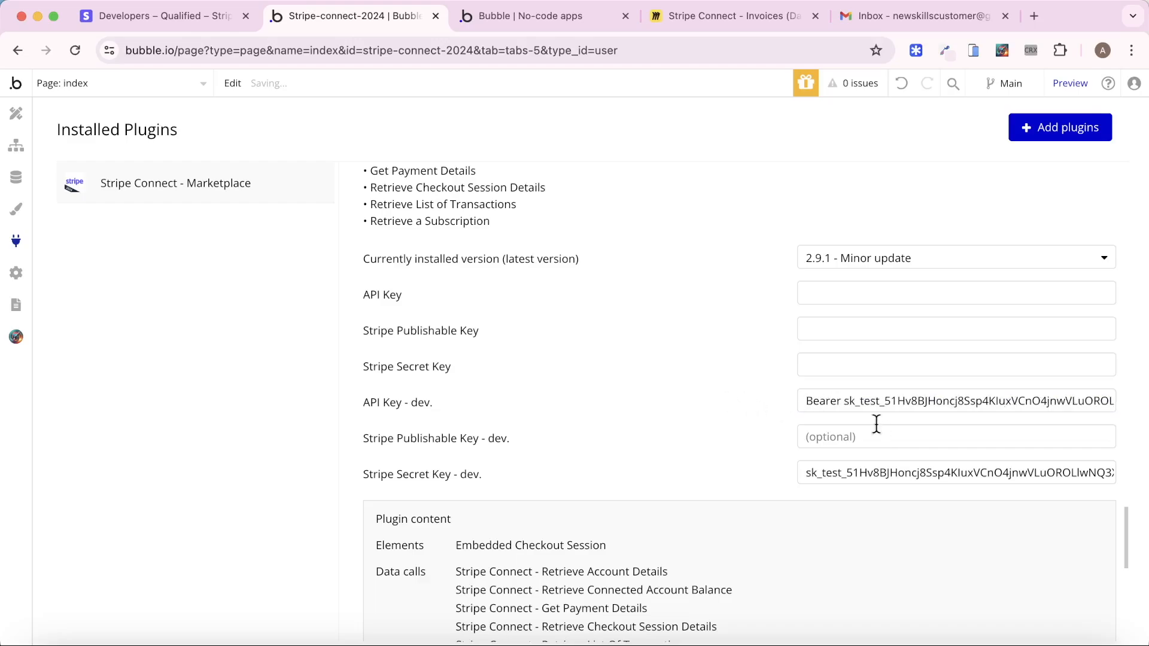
Paste the Stripe test publishable key into Stripe Publishable Key - dev, then show the app preview
left_click(215, 17)
left_click(564, 383)
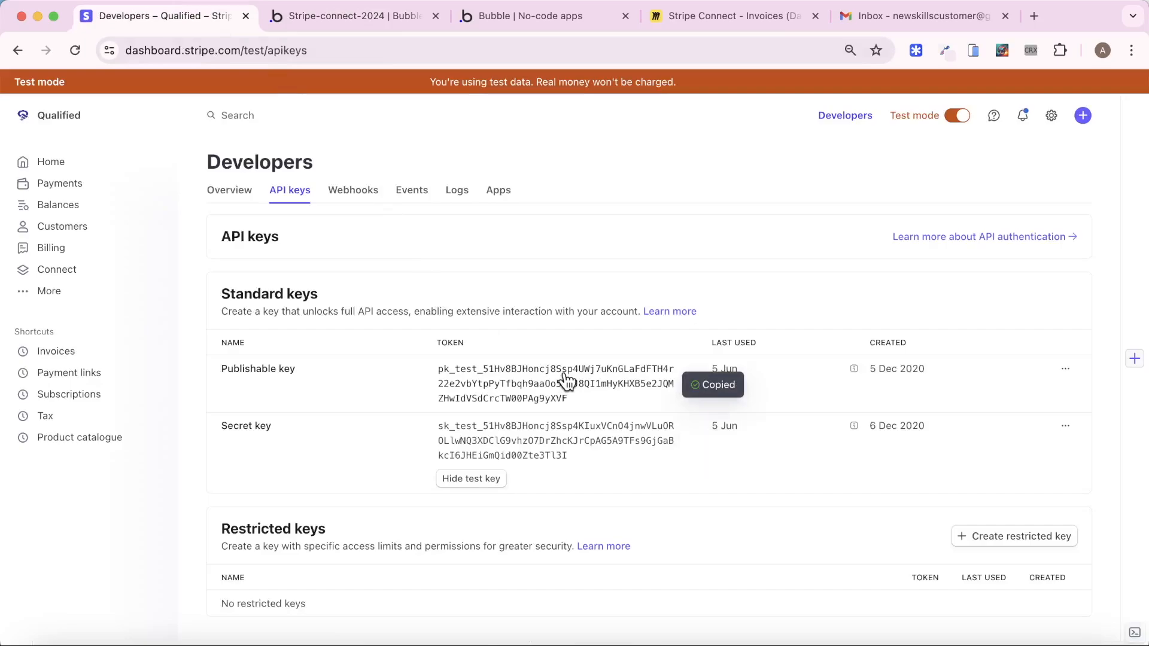
left_click(272, 18)
left_click(897, 432)
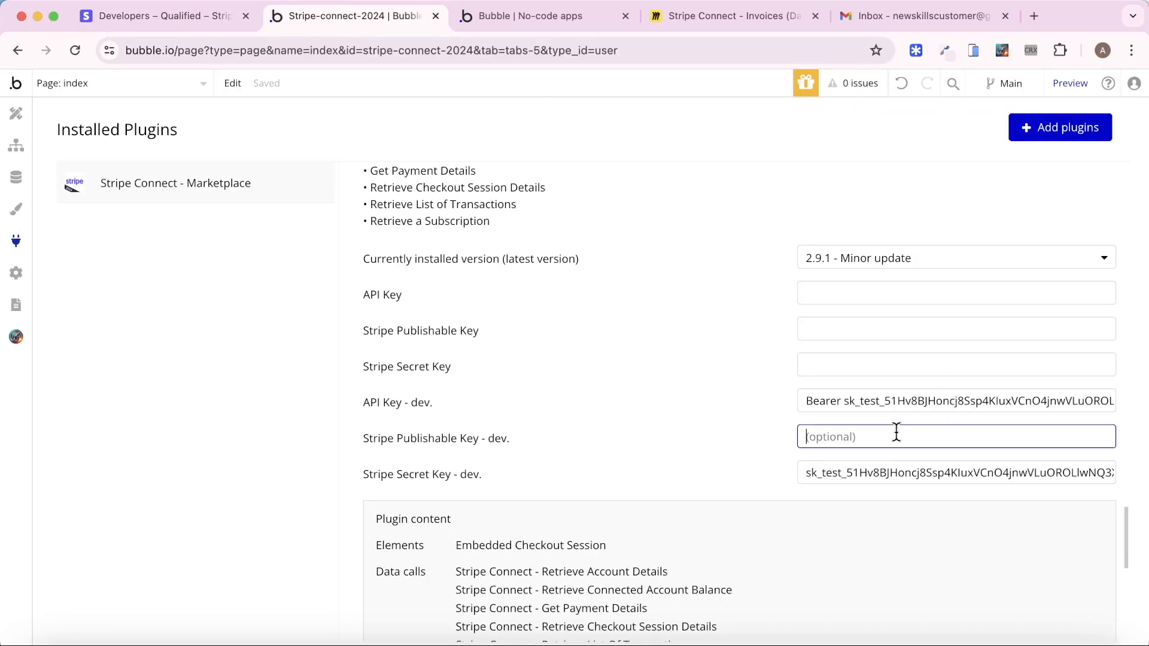
key("super+v")
left_click(757, 419)
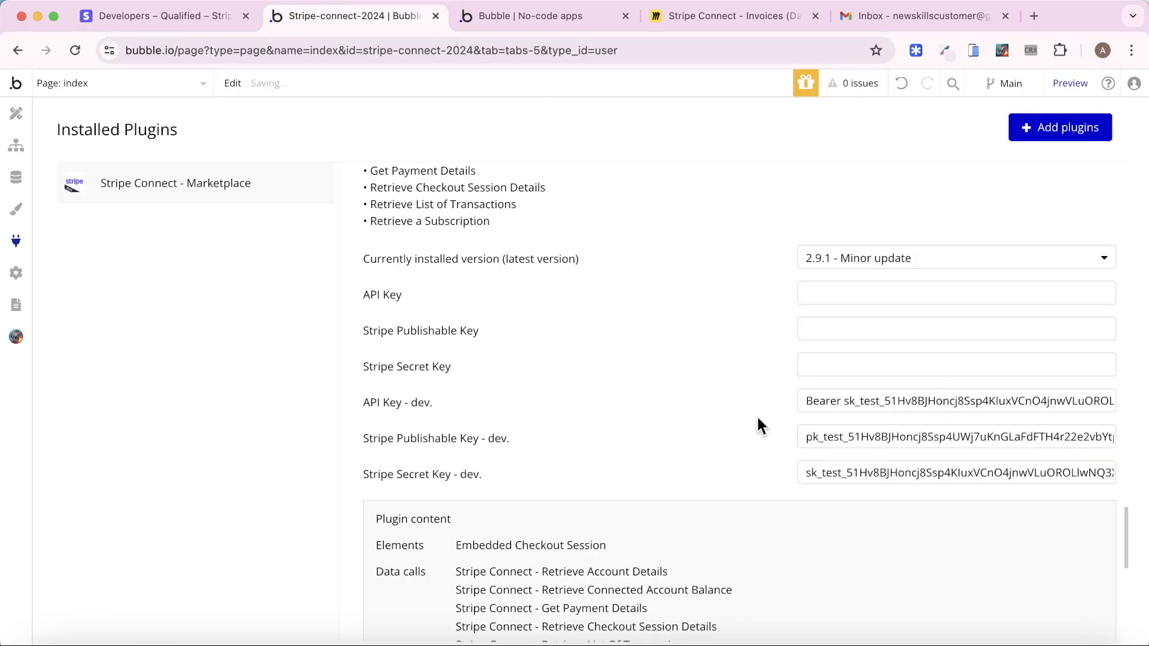
key("ctrl+Tab")
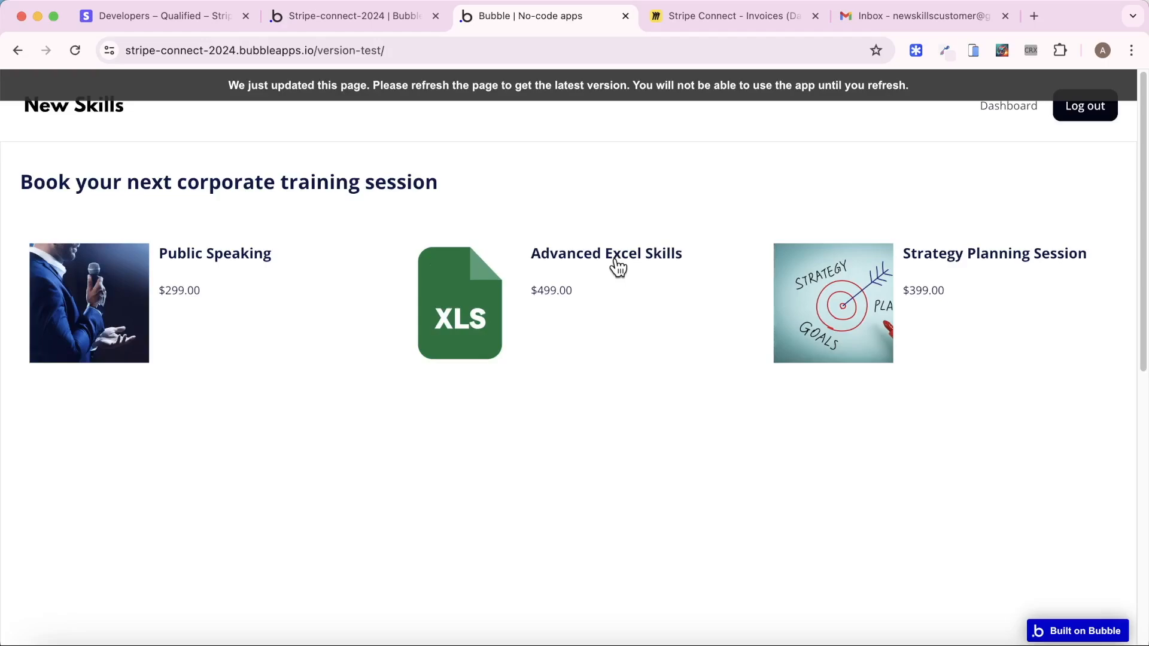
View the Public Speaking class booking page, then return to the Bubble editor's class page design
left_click(109, 316)
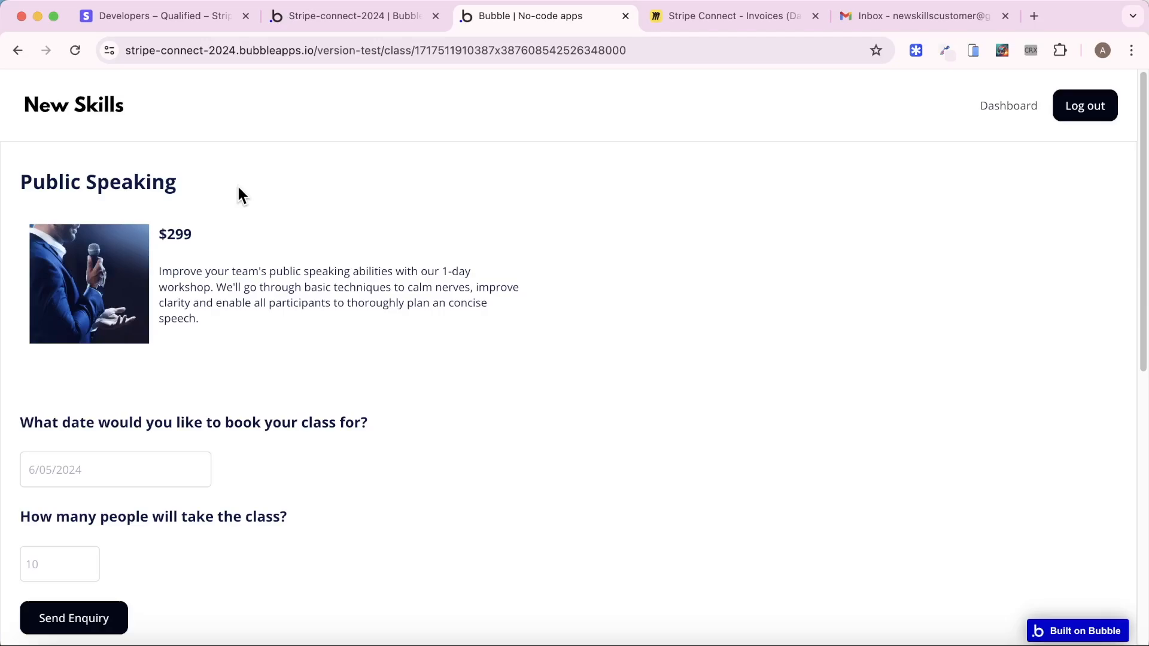
left_click(311, 18)
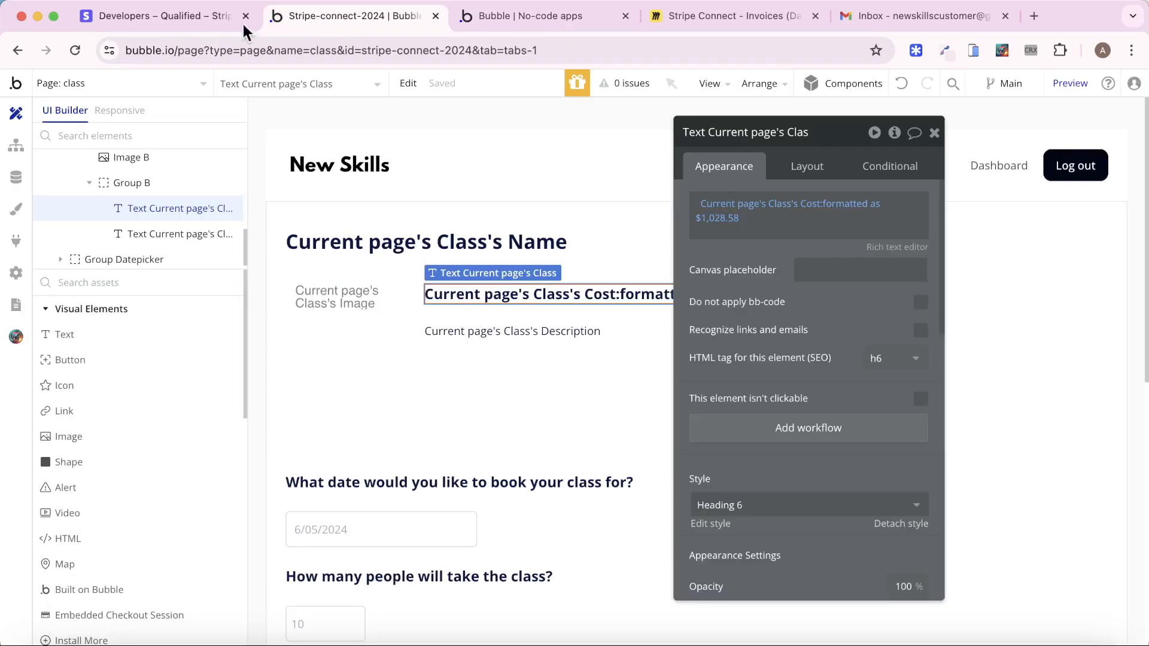
Browse the All Classes and All Users records in Bubble's App data
left_click(28, 186)
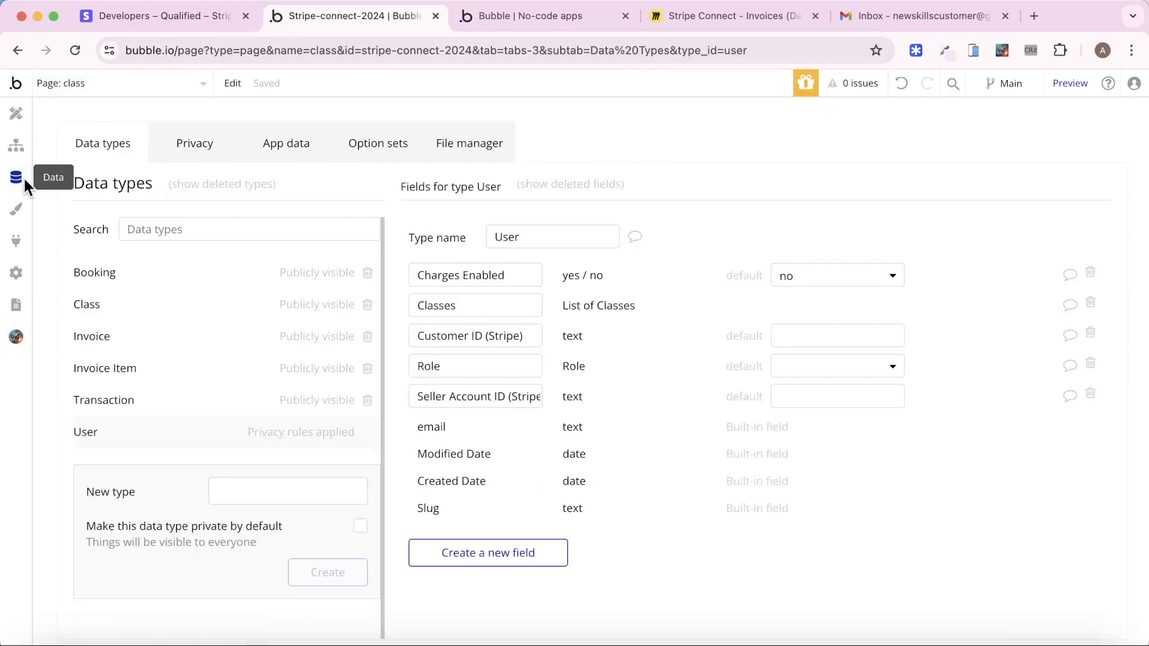
left_click(261, 150)
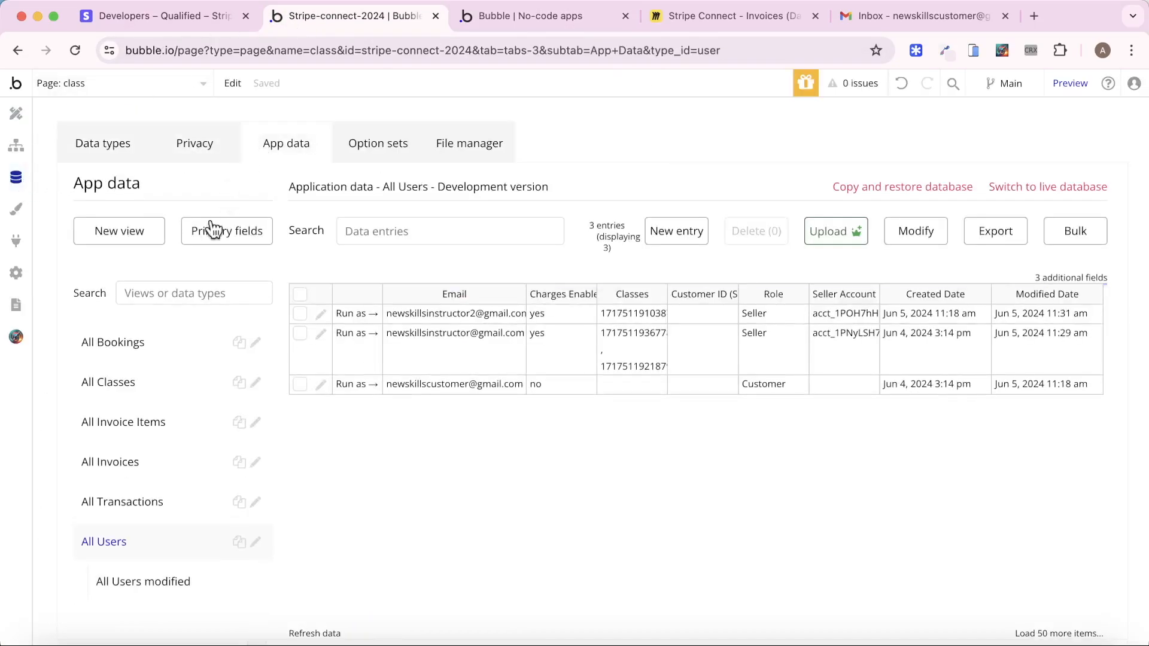
left_click(151, 381)
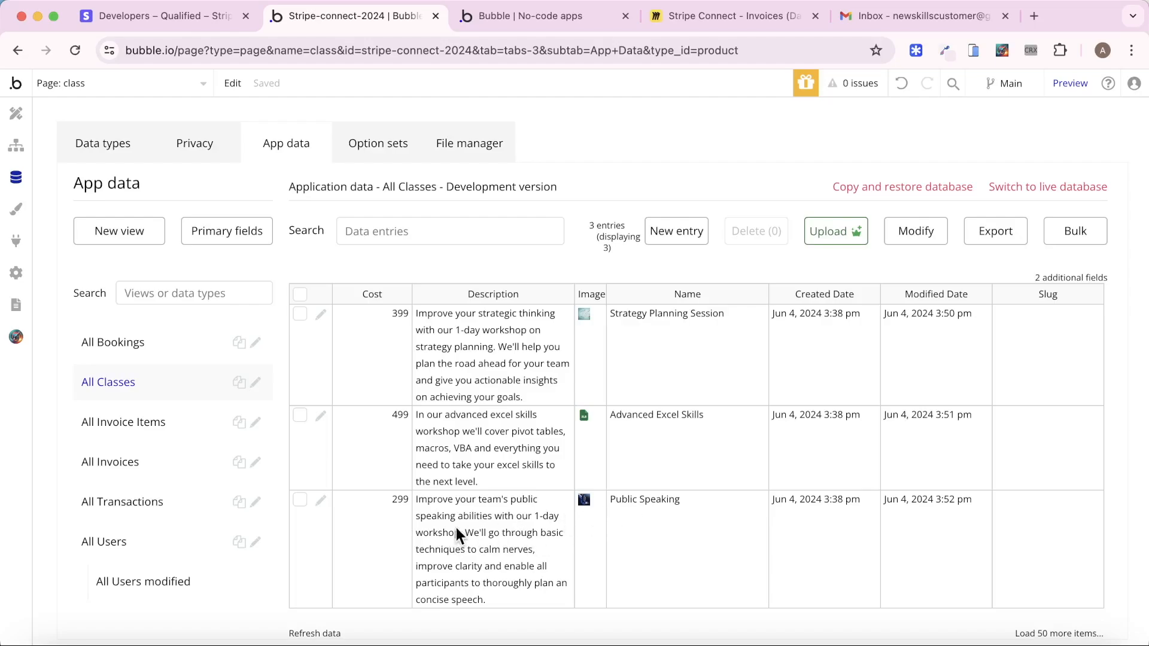
left_click(107, 544)
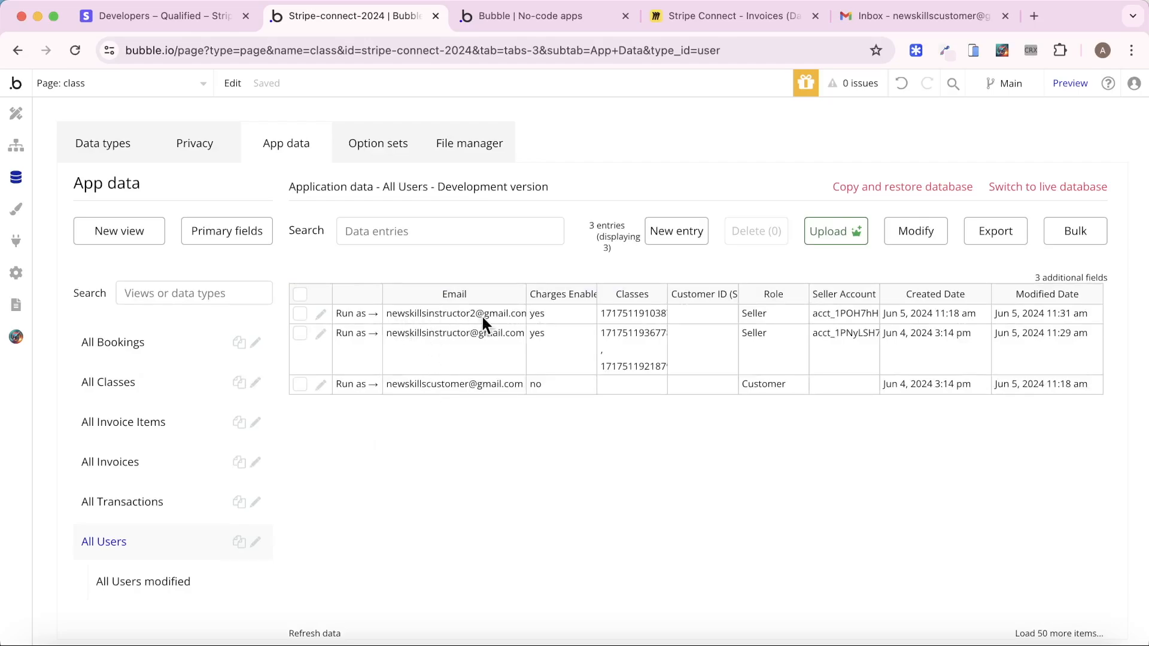
Book Public Speaking for June 27, 2024 with 6 participants, then return to the editor's Design view
left_click(527, 18)
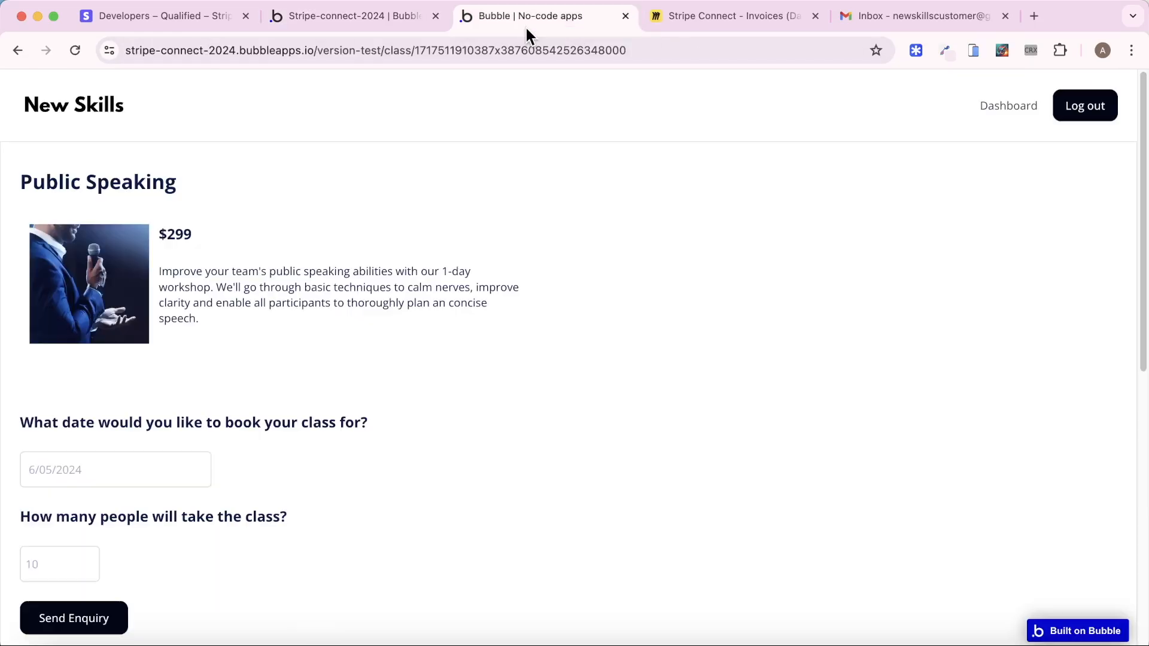
scroll(453, 347, "down", 2)
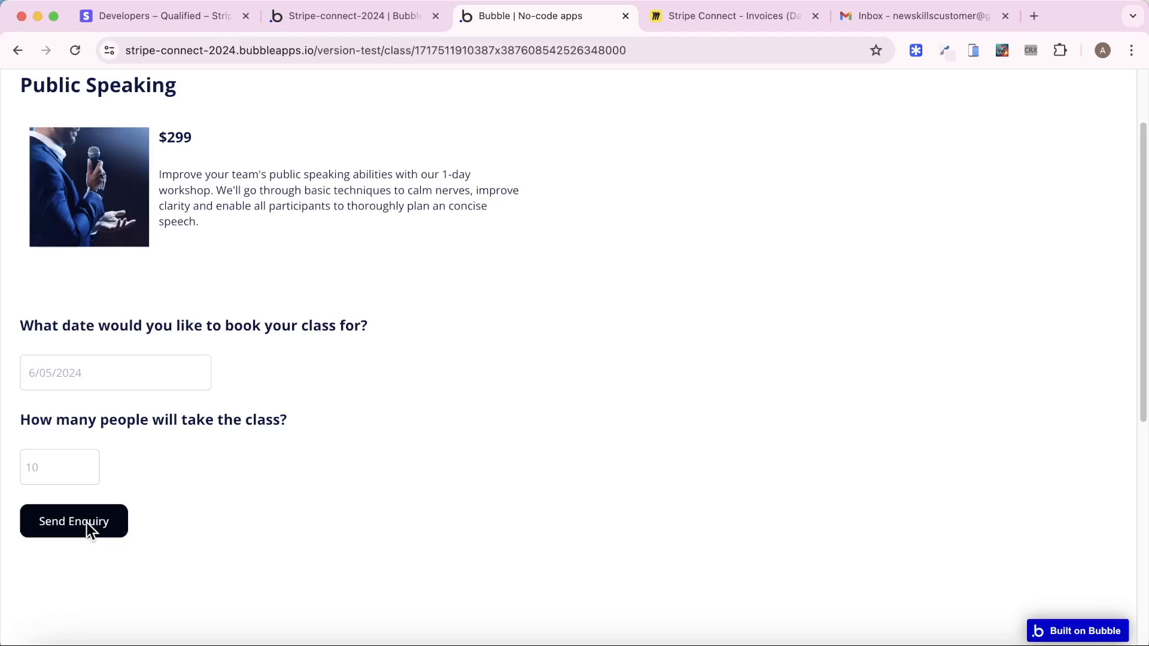
left_click(182, 371)
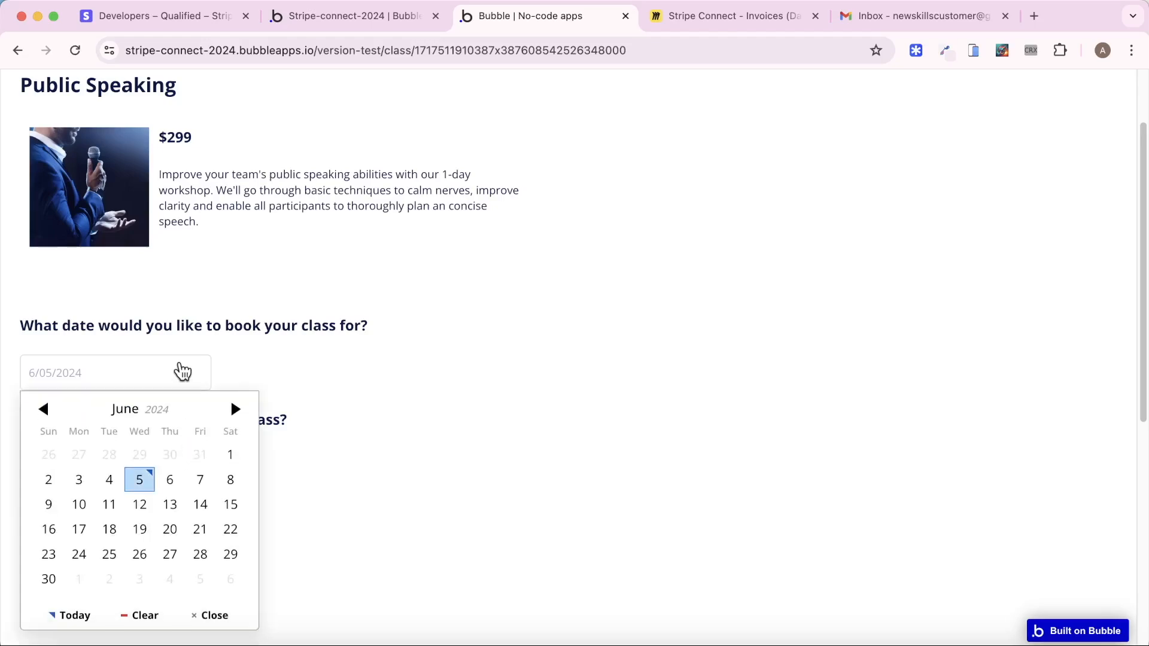
left_click(167, 556)
left_click(69, 476)
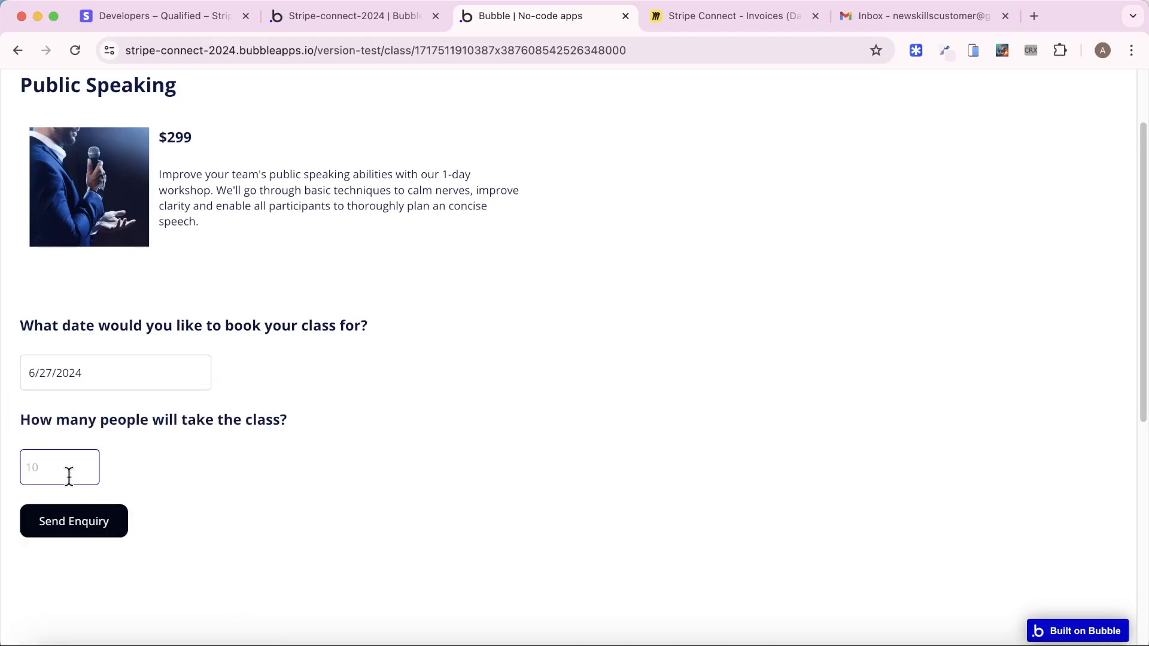
type("6")
left_click(330, 478)
left_click(368, 18)
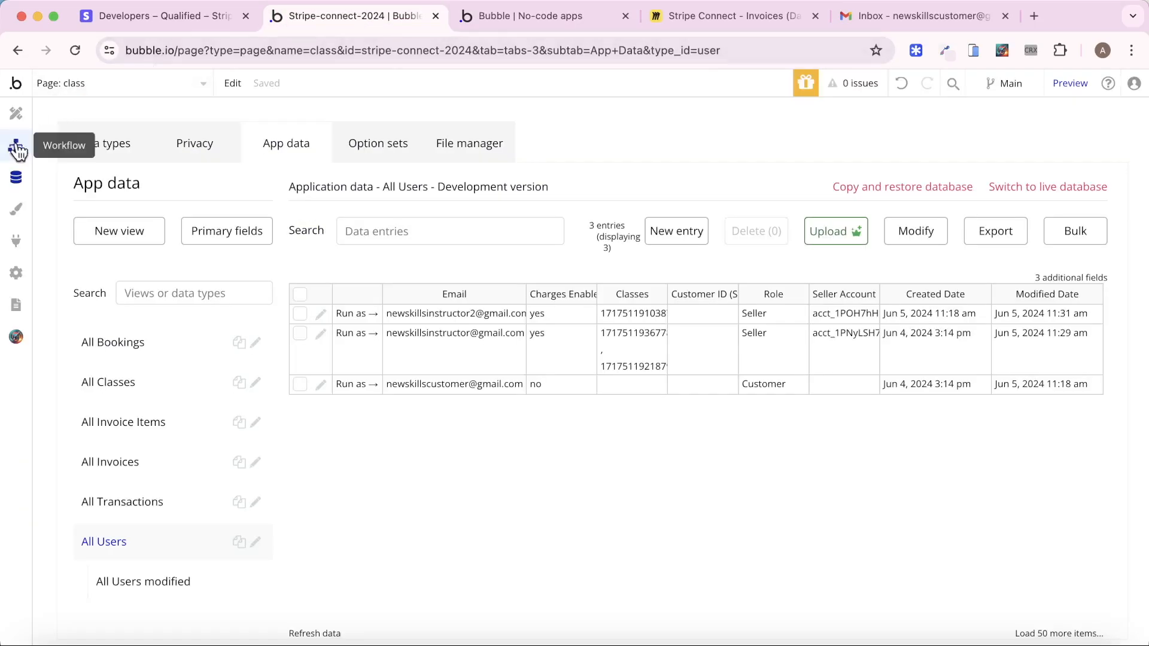
left_click(16, 113)
Give the Send Enquiry button a workflow with a Create a new thing action
scroll(358, 203, "down", 10)
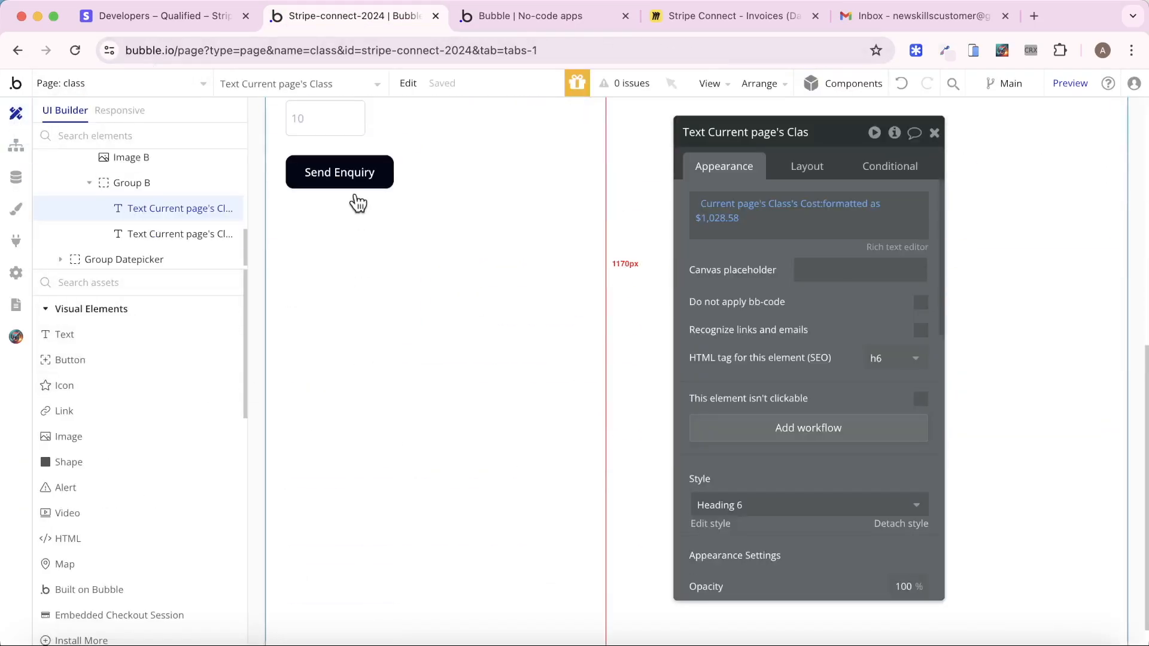
left_click(352, 172)
left_click(764, 275)
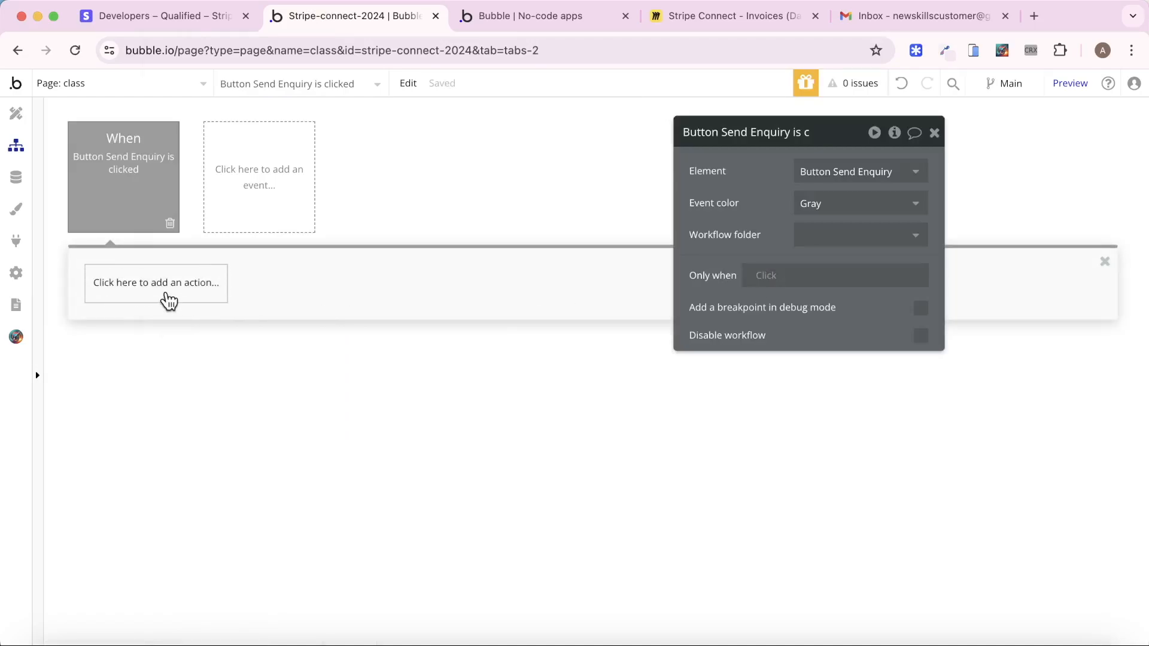
left_click(169, 301)
mouse_move(147, 402)
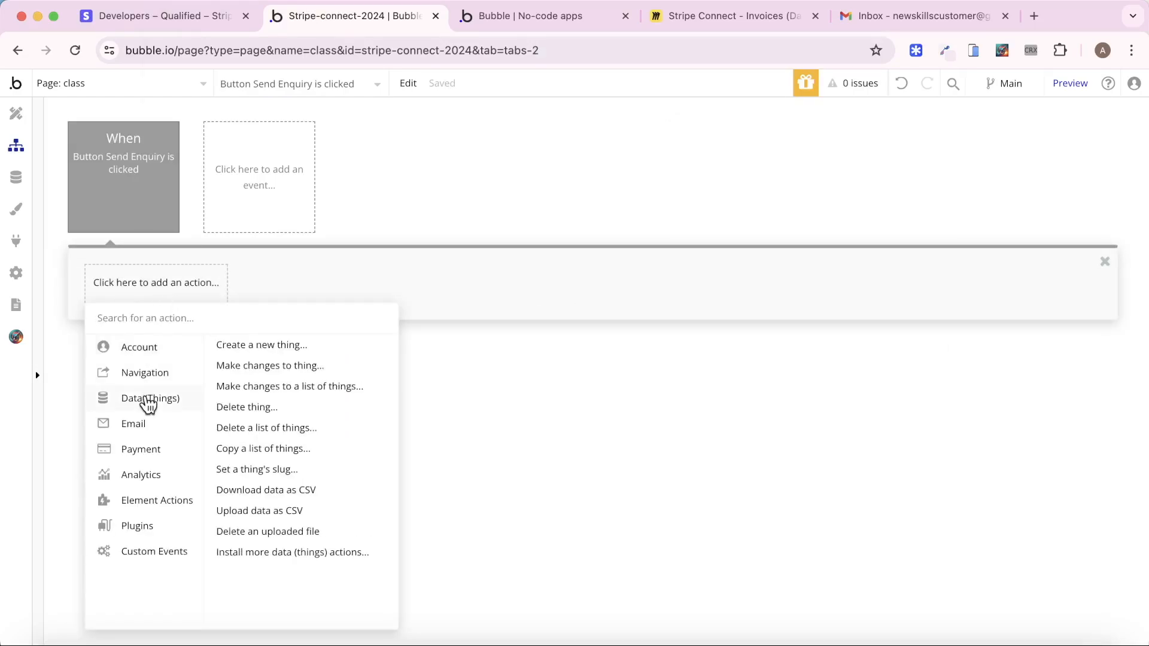
left_click(239, 353)
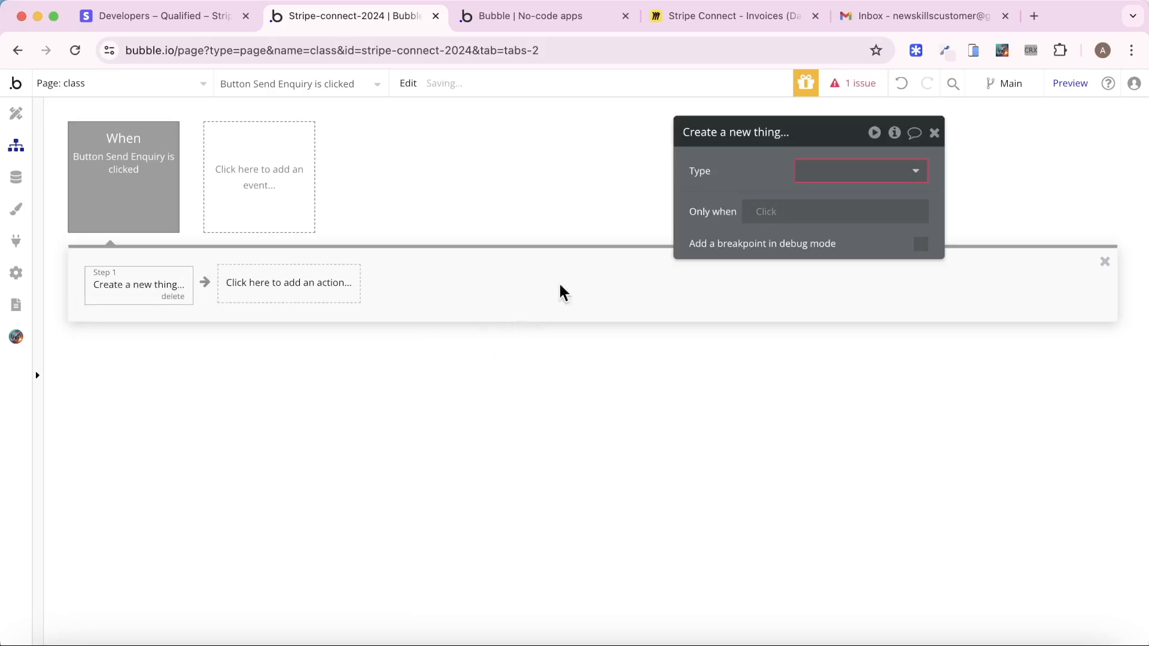
Set the new thing's Type to Invoice and compare with the Invoice fields on the Miro board
left_click_drag(697, 180, 328, 183)
left_click(465, 176)
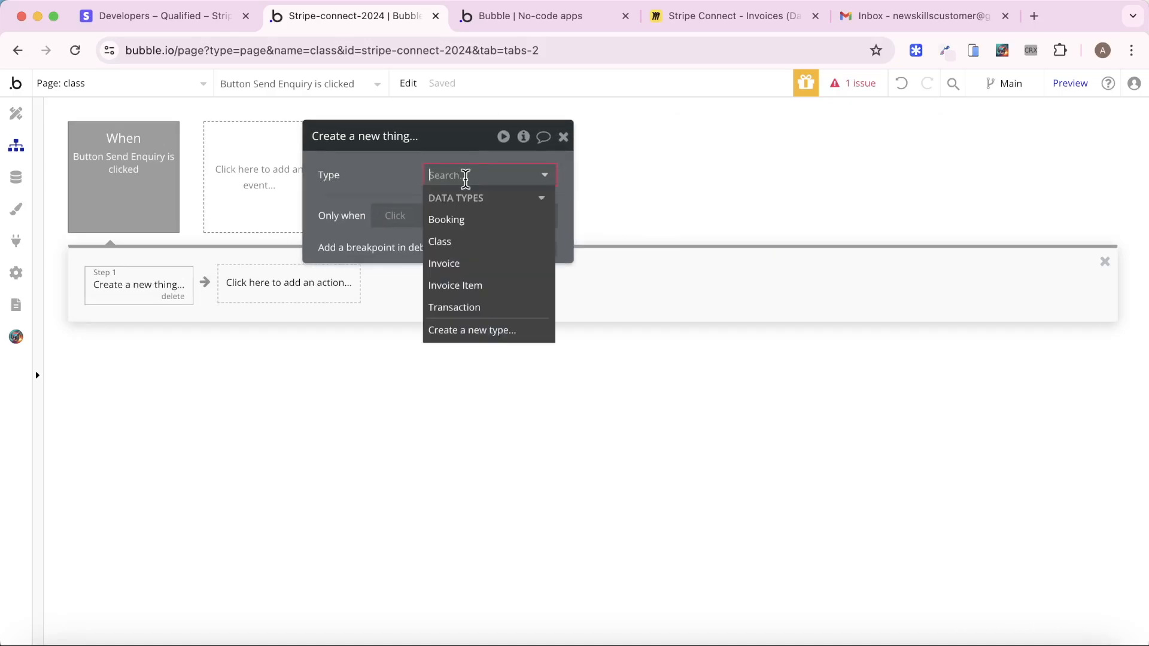
left_click(455, 263)
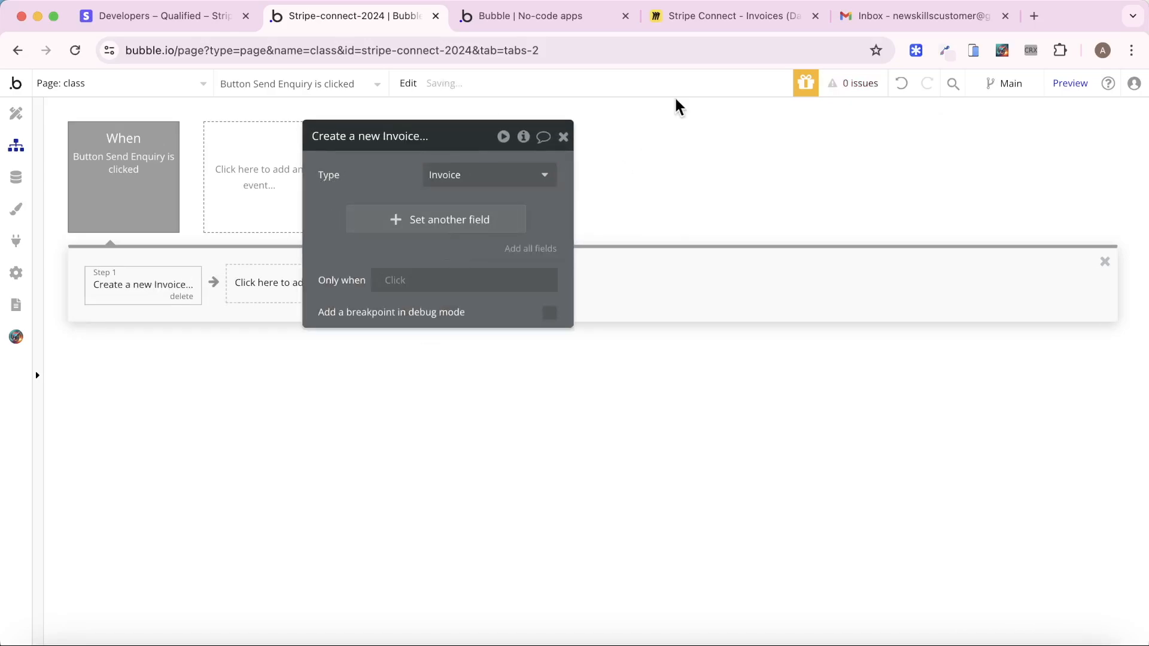
left_click(710, 19)
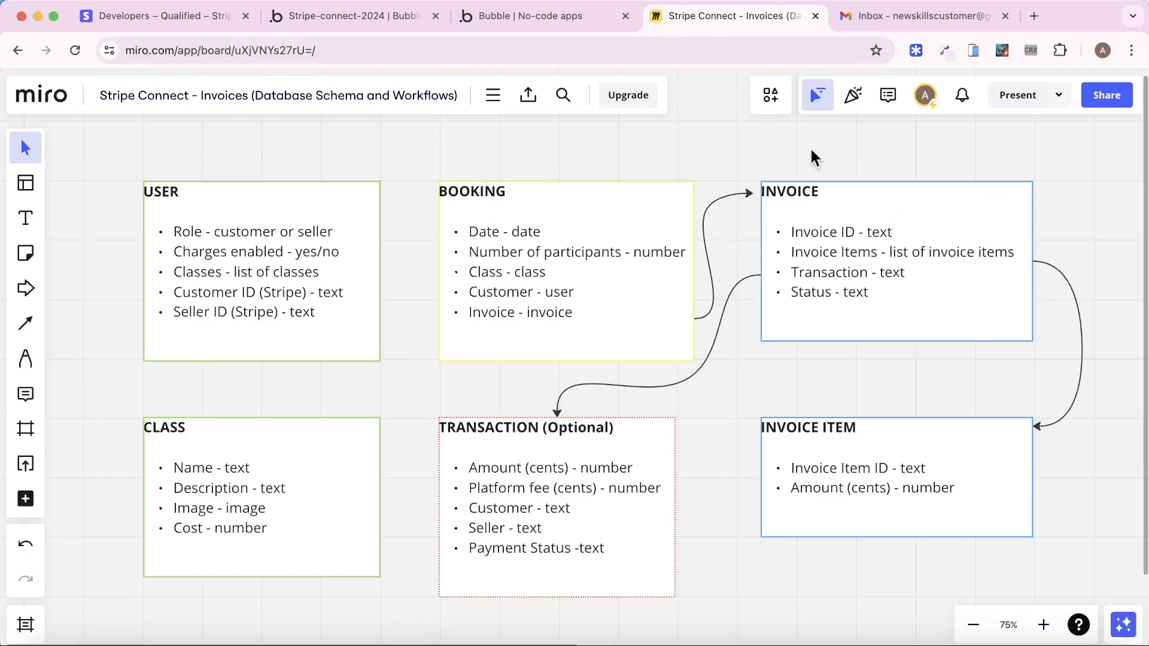
Add a Status field to the Invoice step, sourced from the Invoice Status option set
left_click(364, 17)
left_click(393, 219)
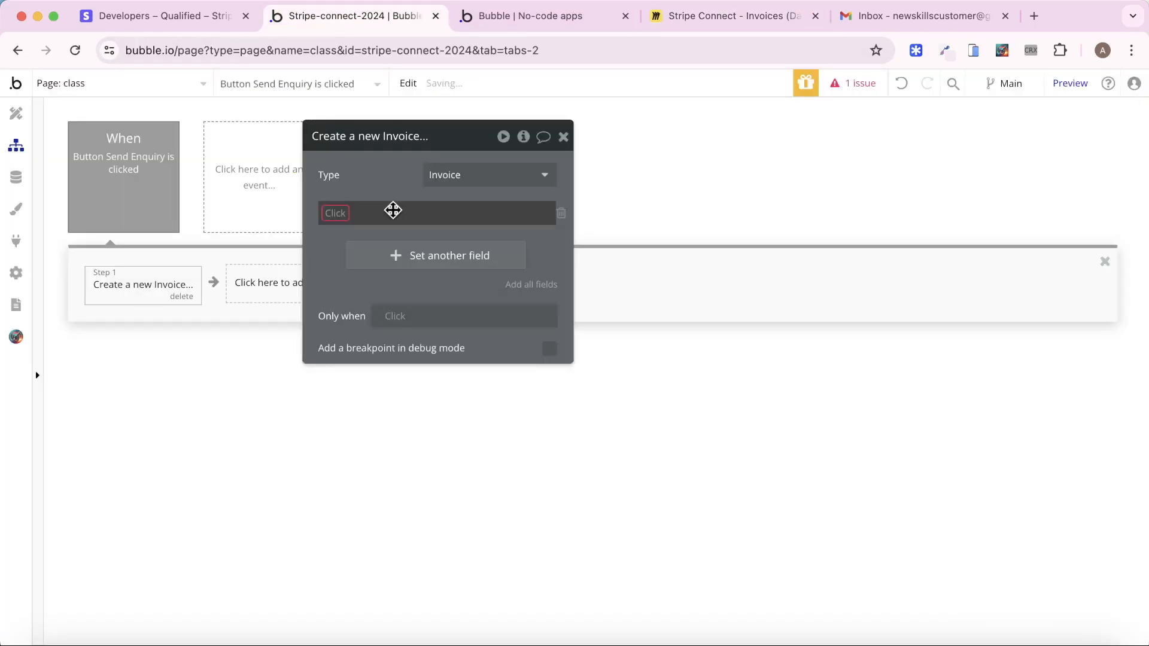
left_click(329, 216)
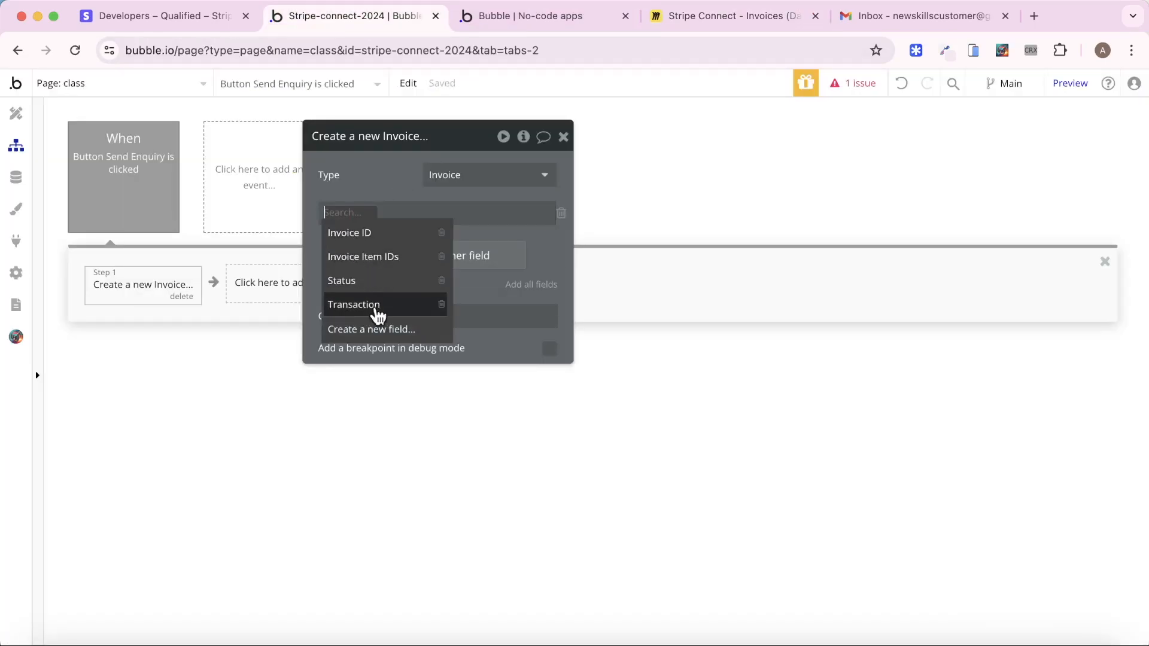
left_click(377, 280)
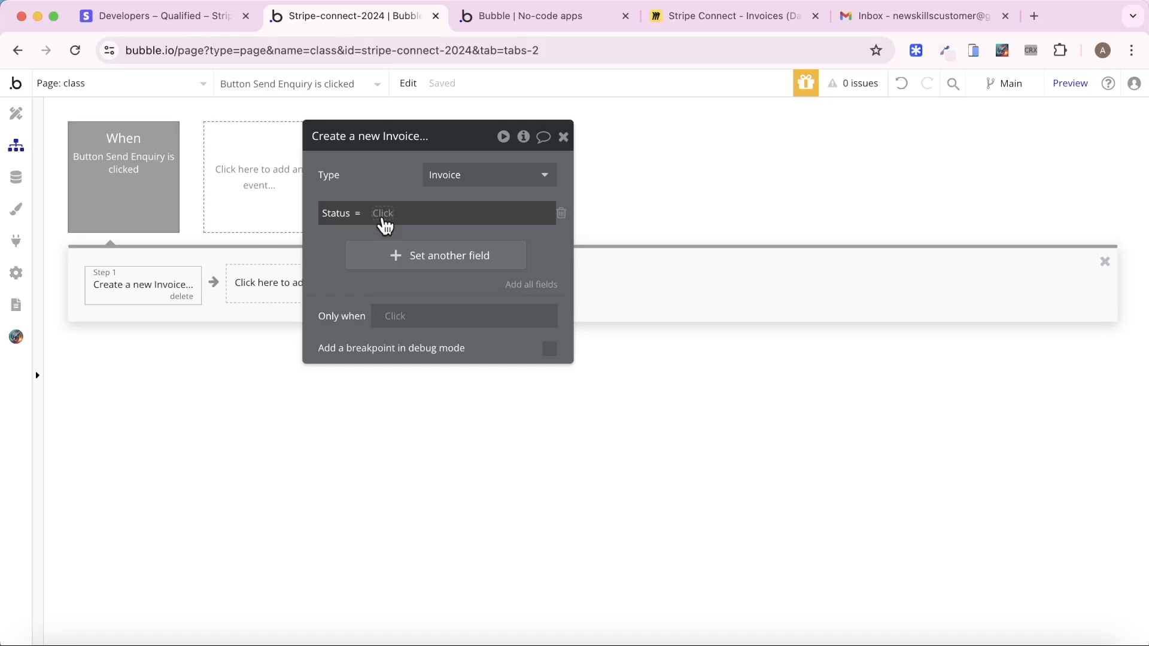
left_click(383, 213)
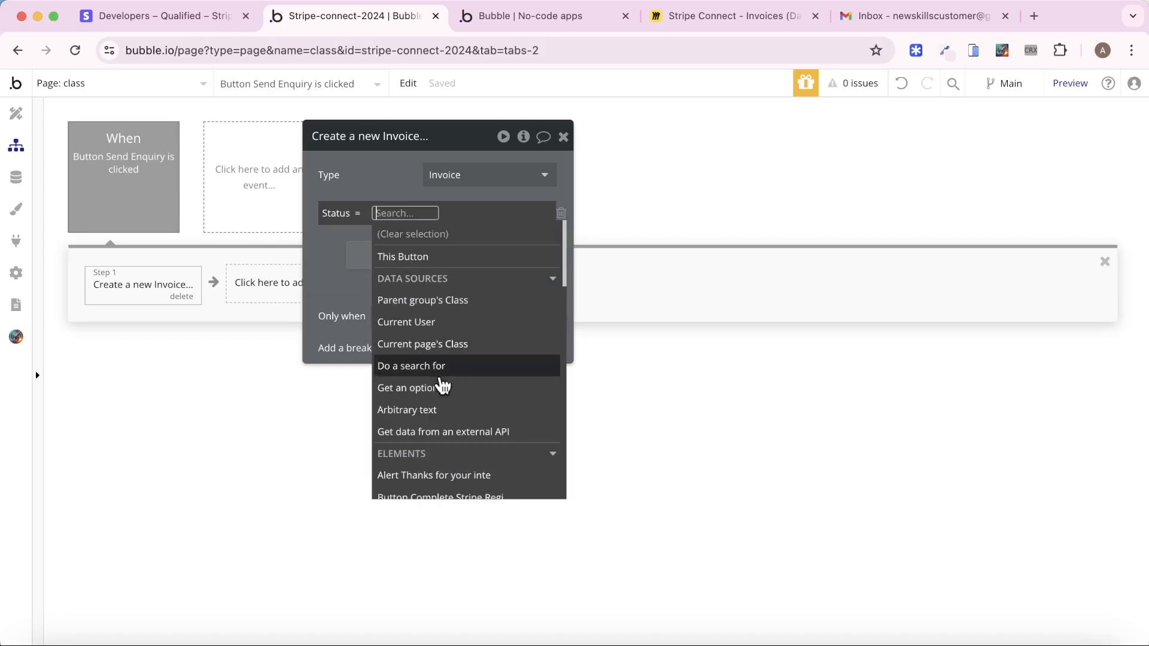
left_click(441, 384)
left_click(738, 177)
left_click(742, 203)
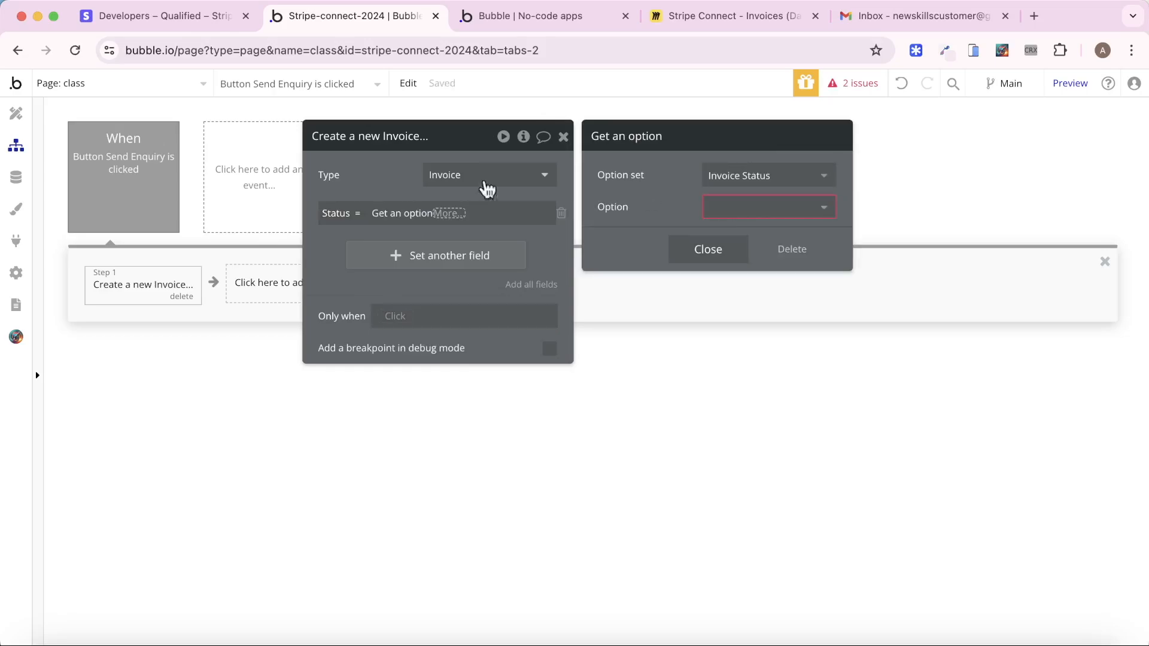
left_click(16, 177)
left_click(378, 146)
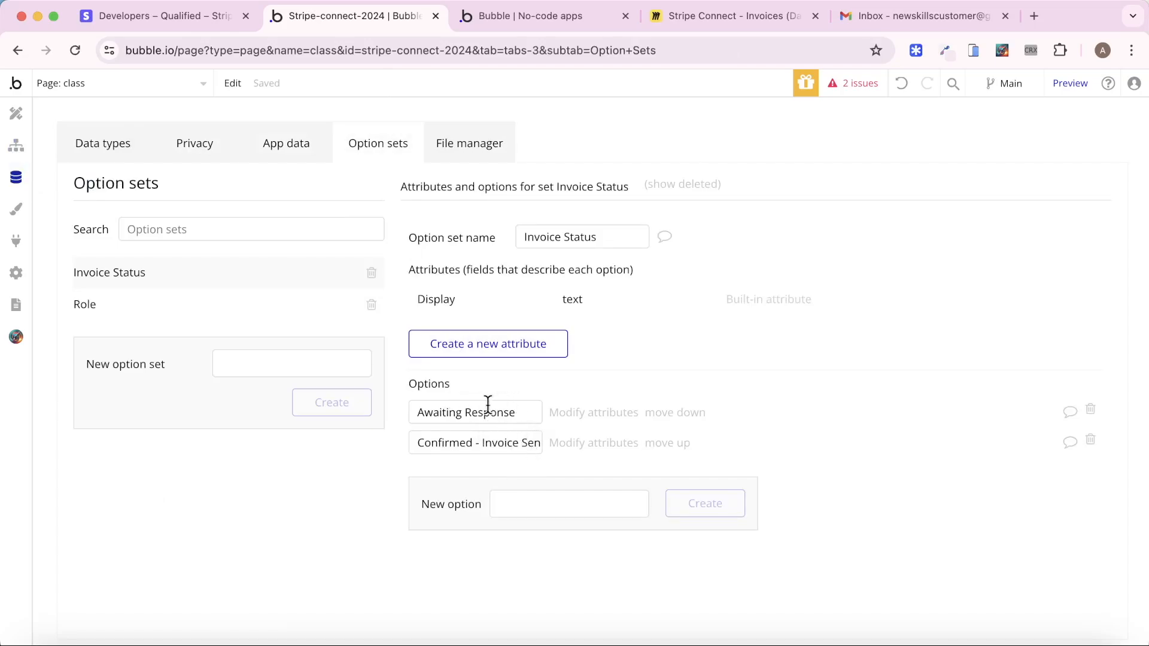
left_click(16, 145)
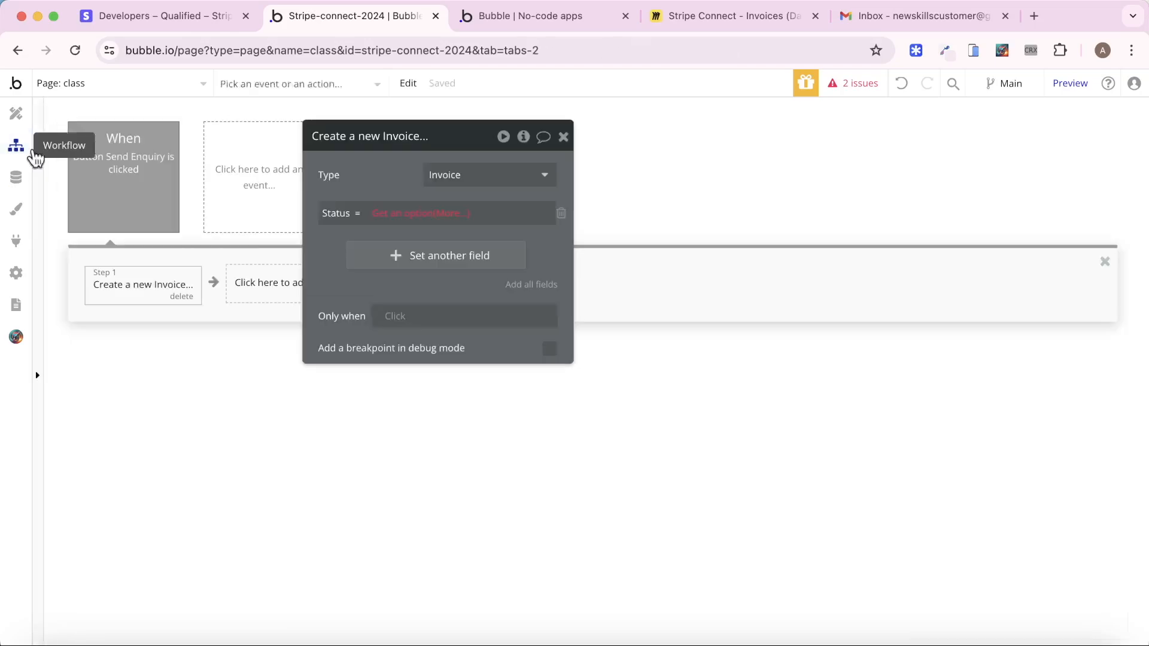
Set Status to Awaiting Response's Display, close the step editor and begin adding the next action
left_click(446, 213)
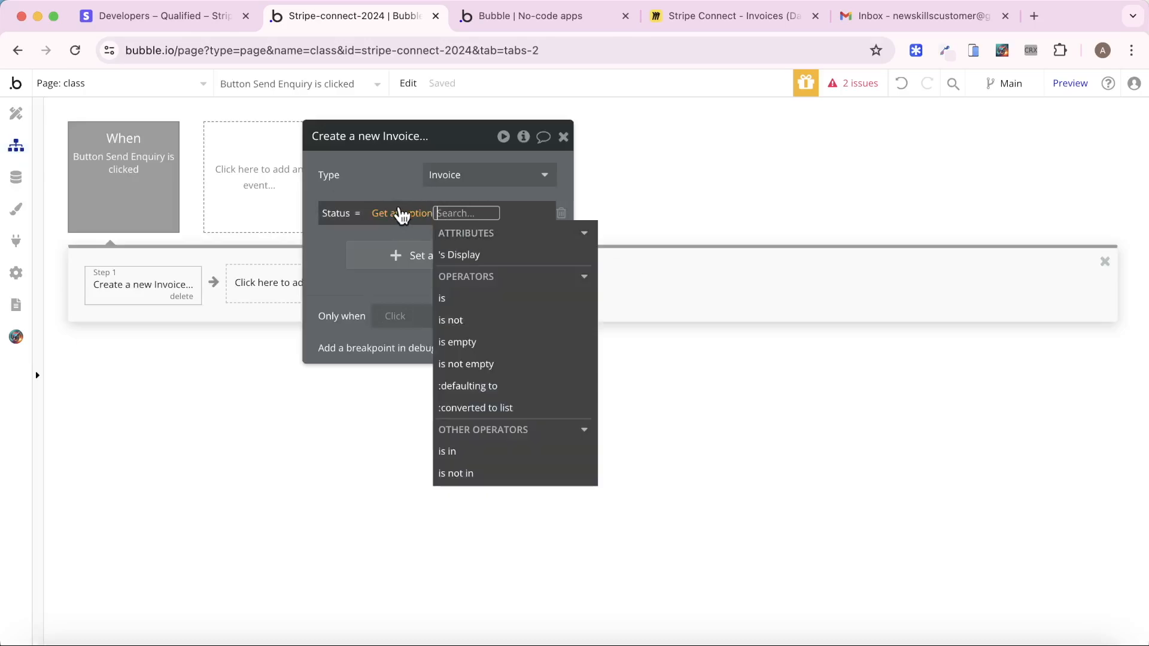
left_click(397, 213)
left_click(738, 204)
left_click(760, 258)
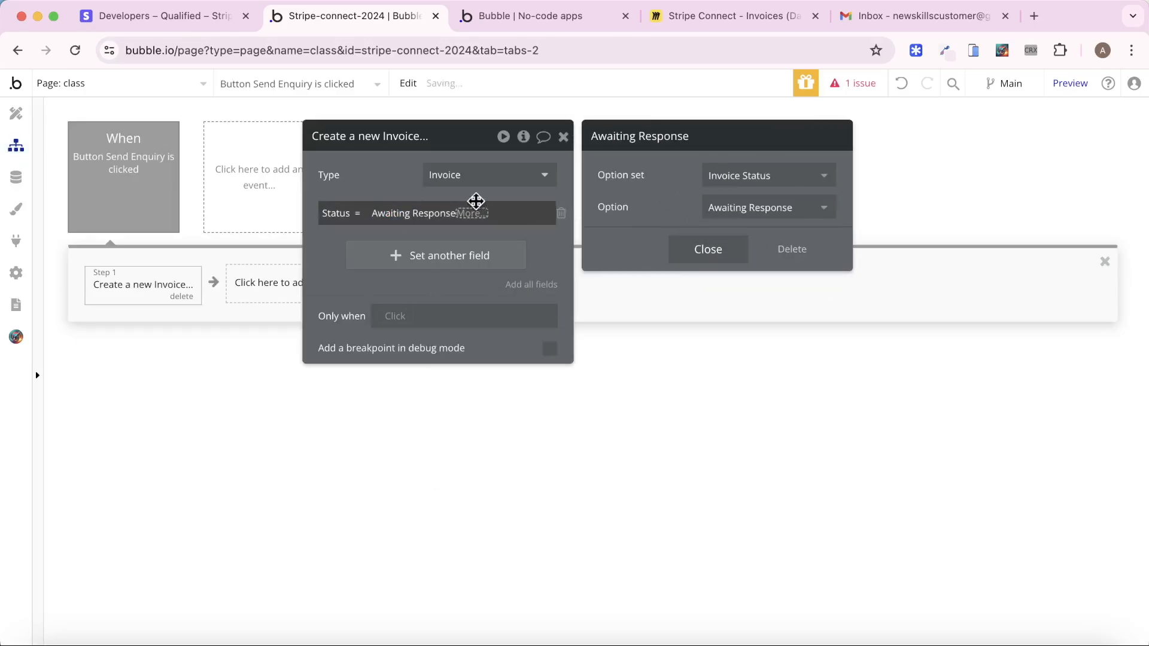
left_click(475, 216)
left_click(486, 255)
left_click(533, 156)
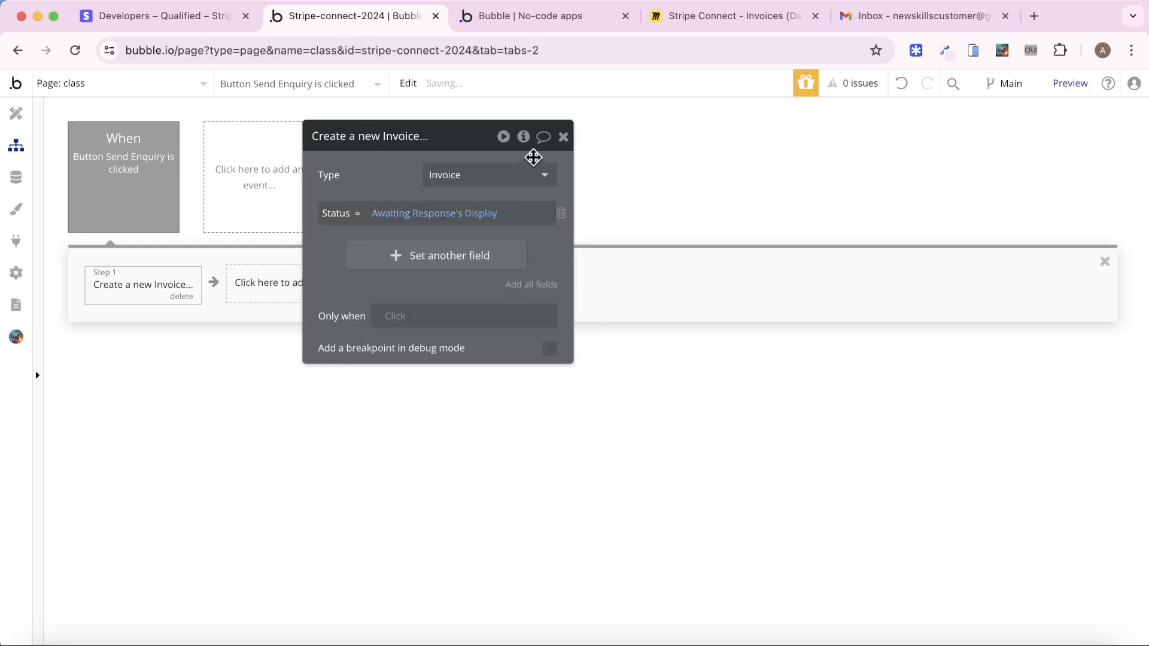
left_click(563, 137)
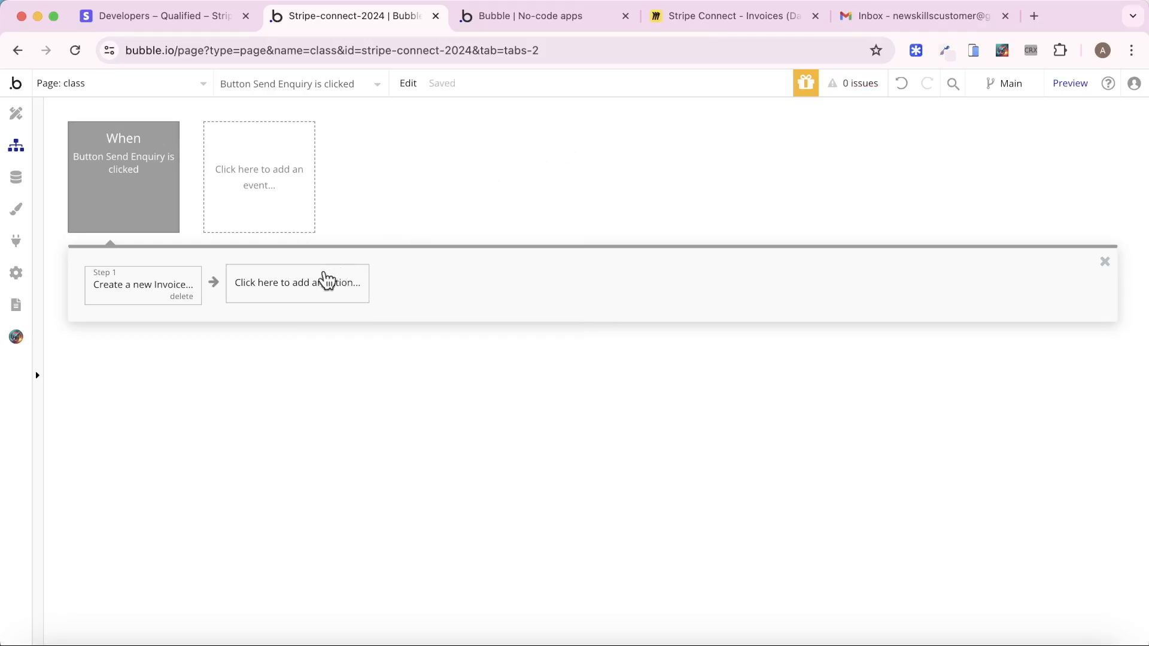
left_click(300, 292)
Add a Create a new Booking step with Class set to Current page's Class
mouse_move(338, 409)
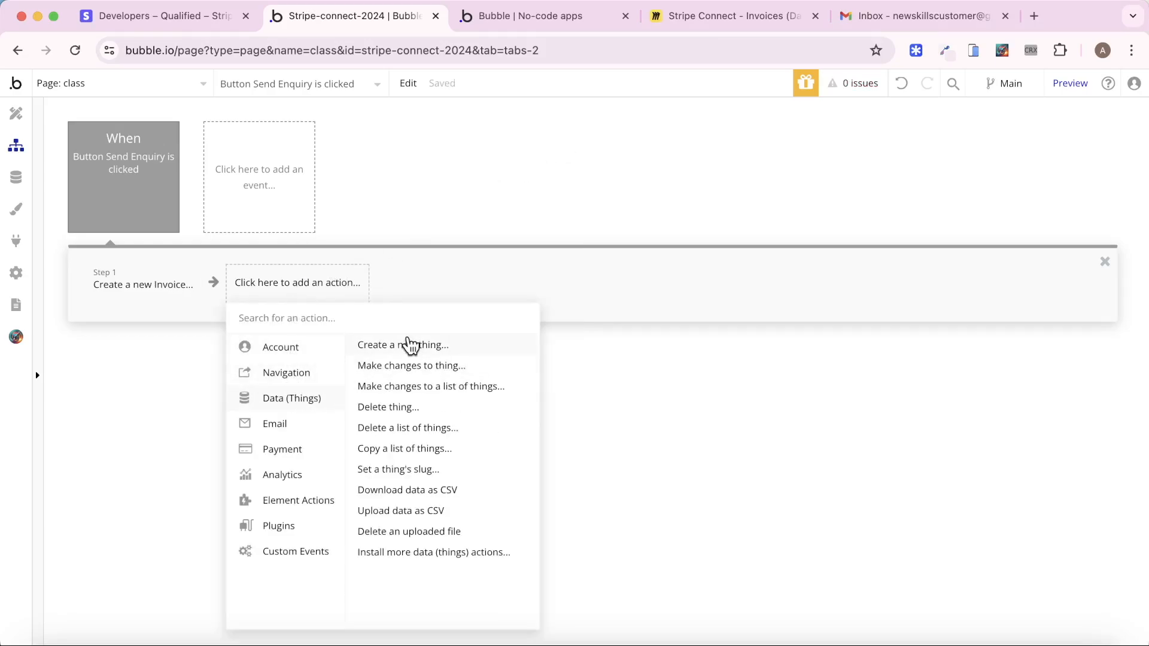
left_click(407, 345)
left_click(520, 177)
left_click(495, 219)
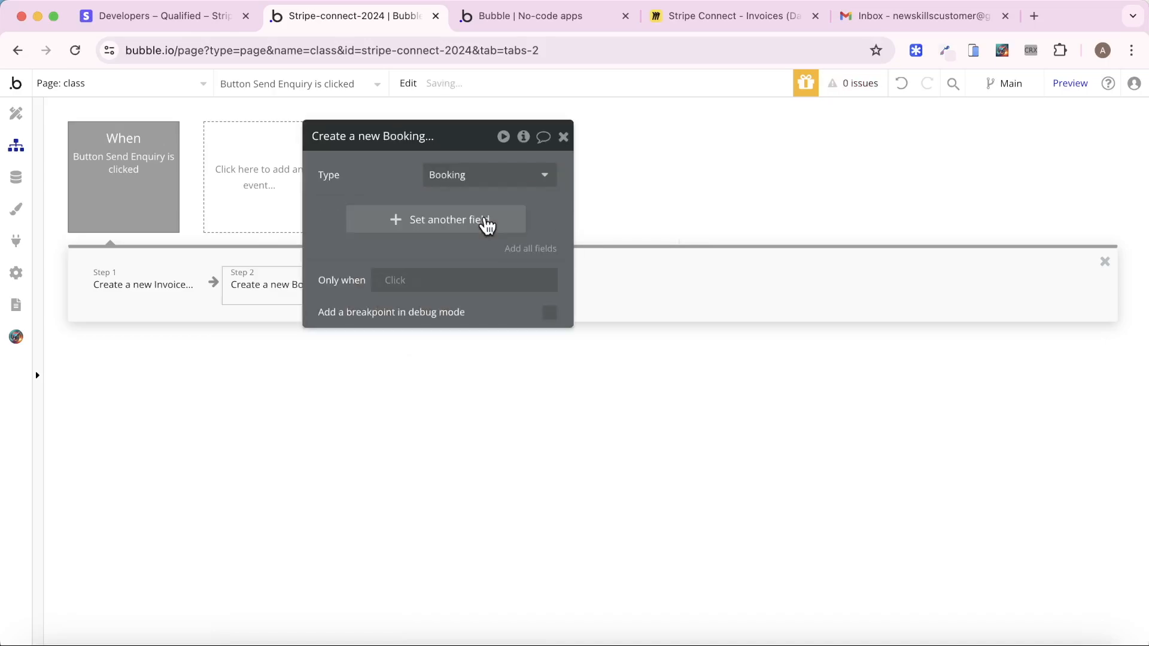
left_click(486, 226)
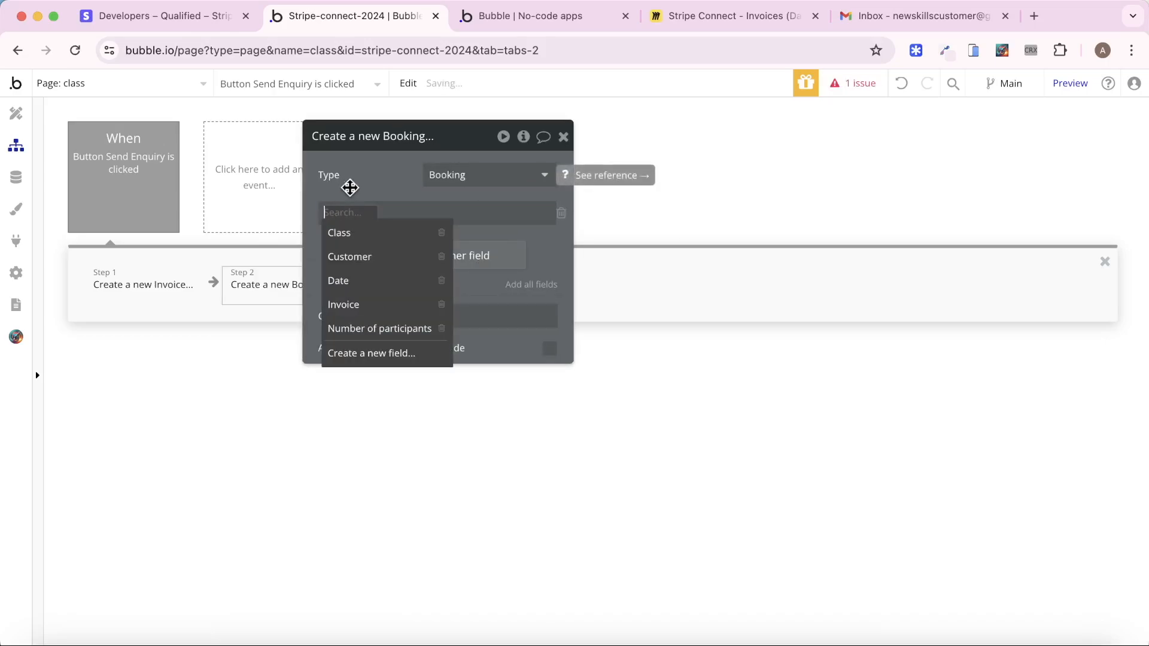
left_click(351, 233)
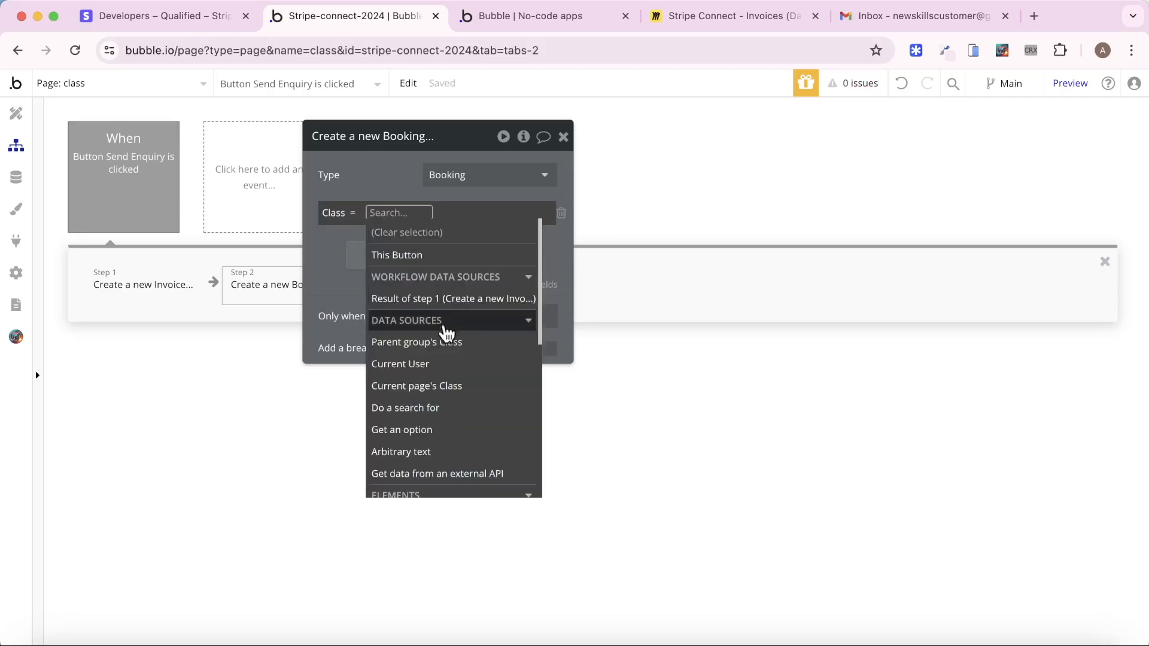
left_click(446, 387)
left_click(395, 180)
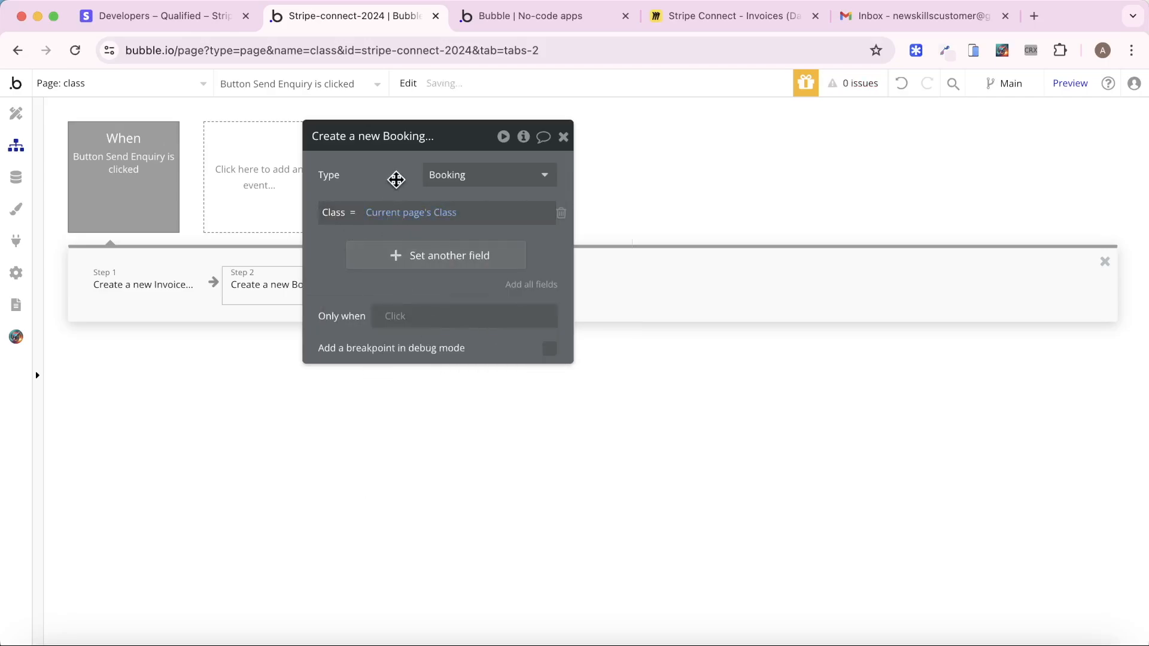
left_click(16, 114)
scroll(153, 191, "up", 10)
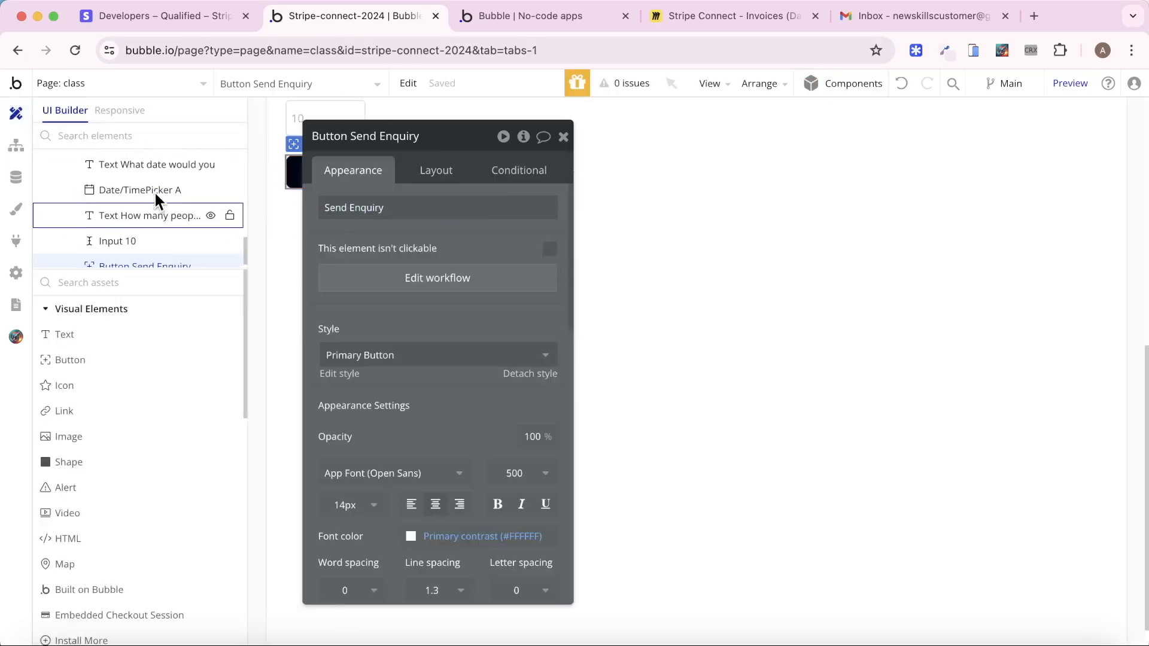
left_click(126, 191)
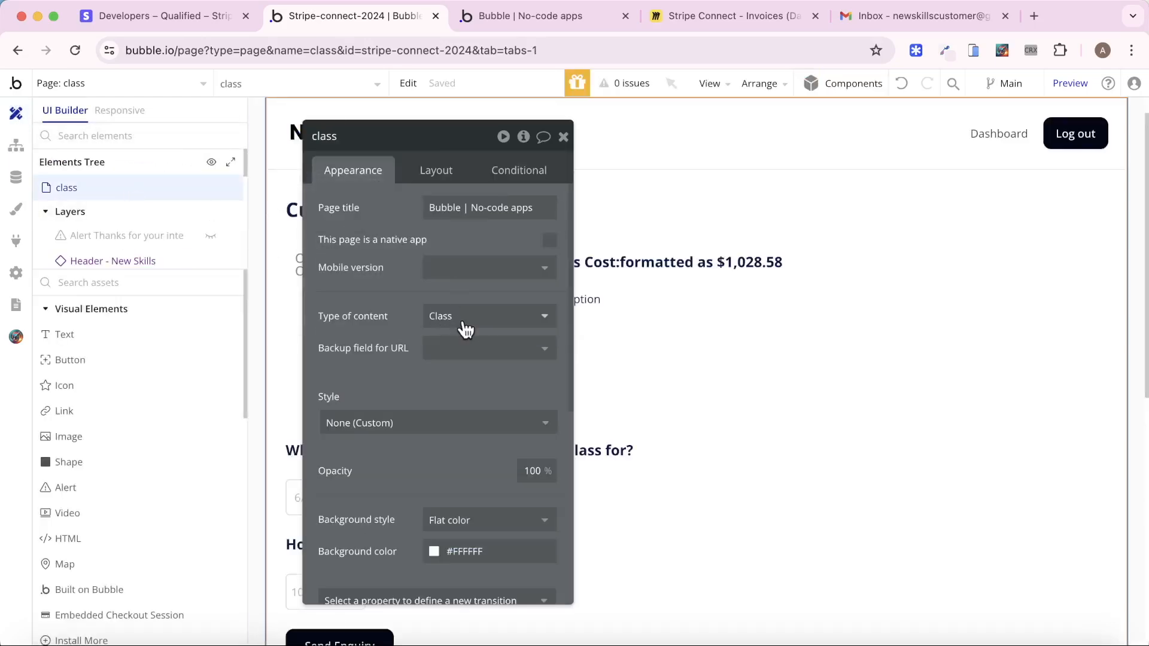
left_click(17, 145)
Set the Booking's Customer to Current User and add a Date field
left_click(410, 258)
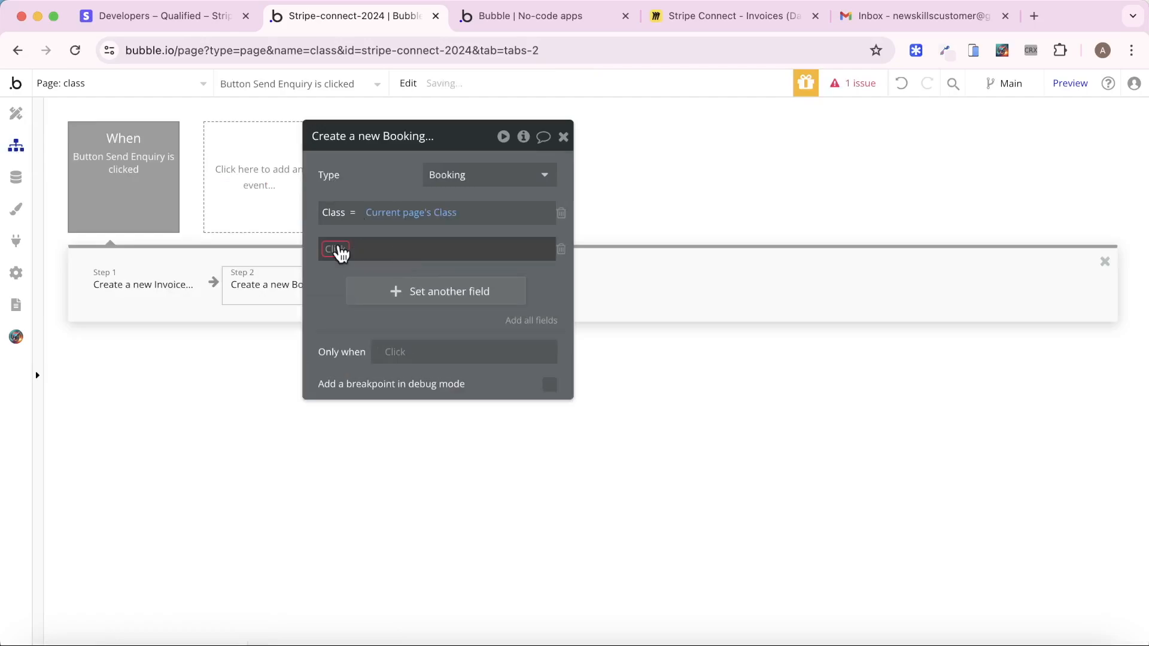
left_click(336, 249)
left_click(375, 293)
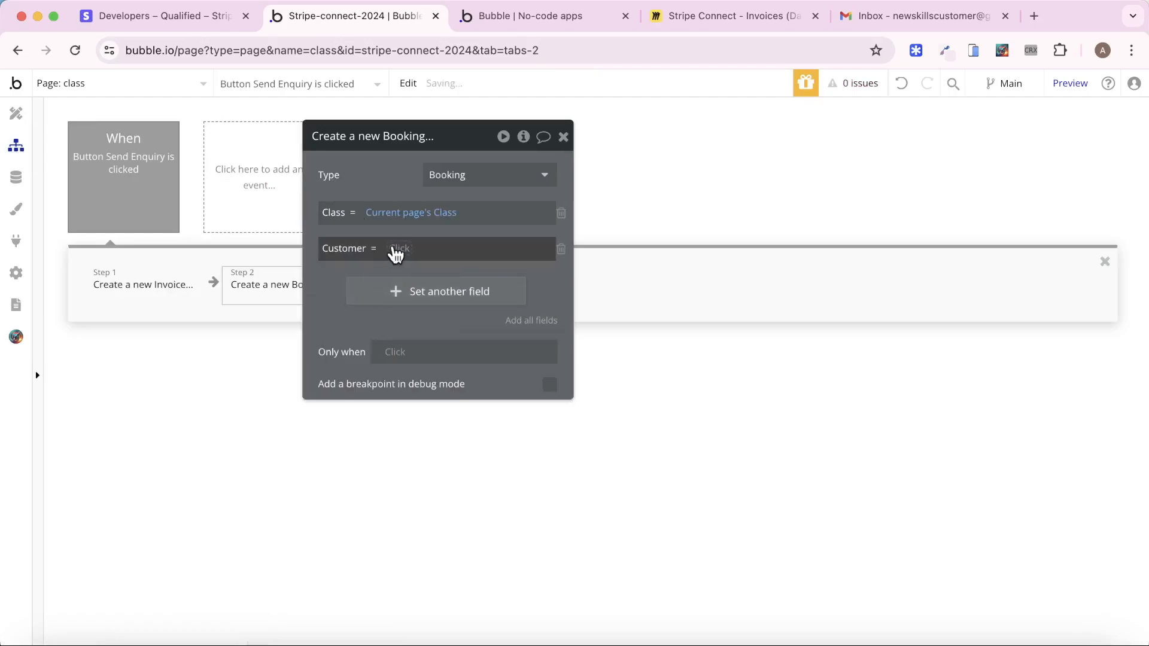
left_click(450, 399)
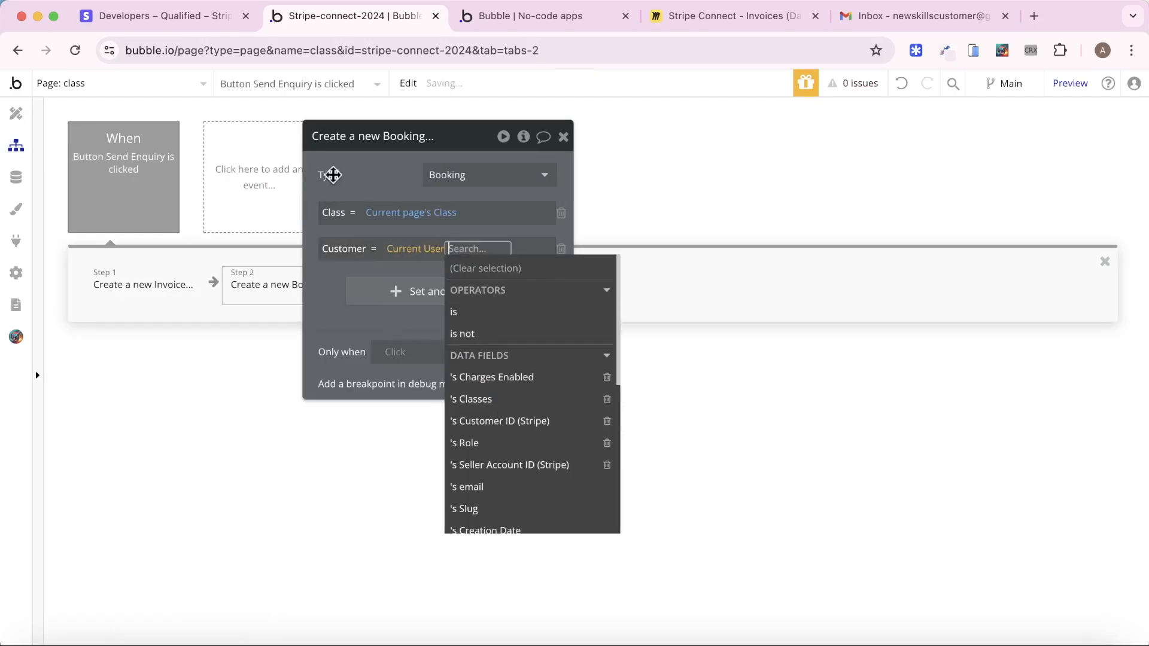
left_click(355, 174)
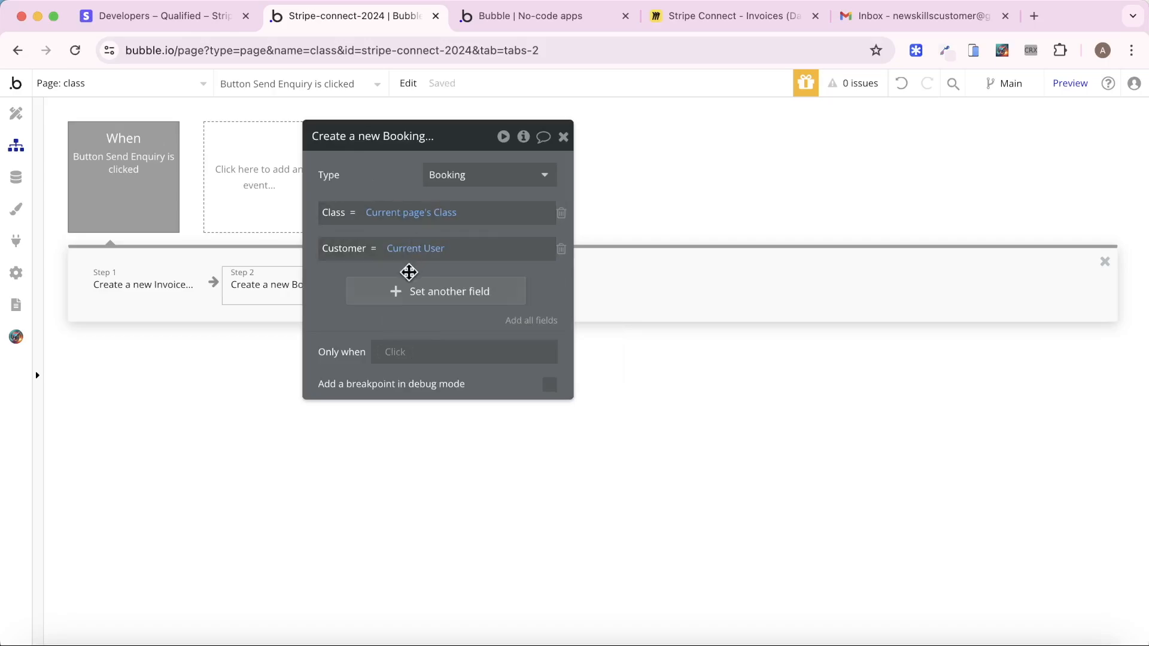
left_click(411, 291)
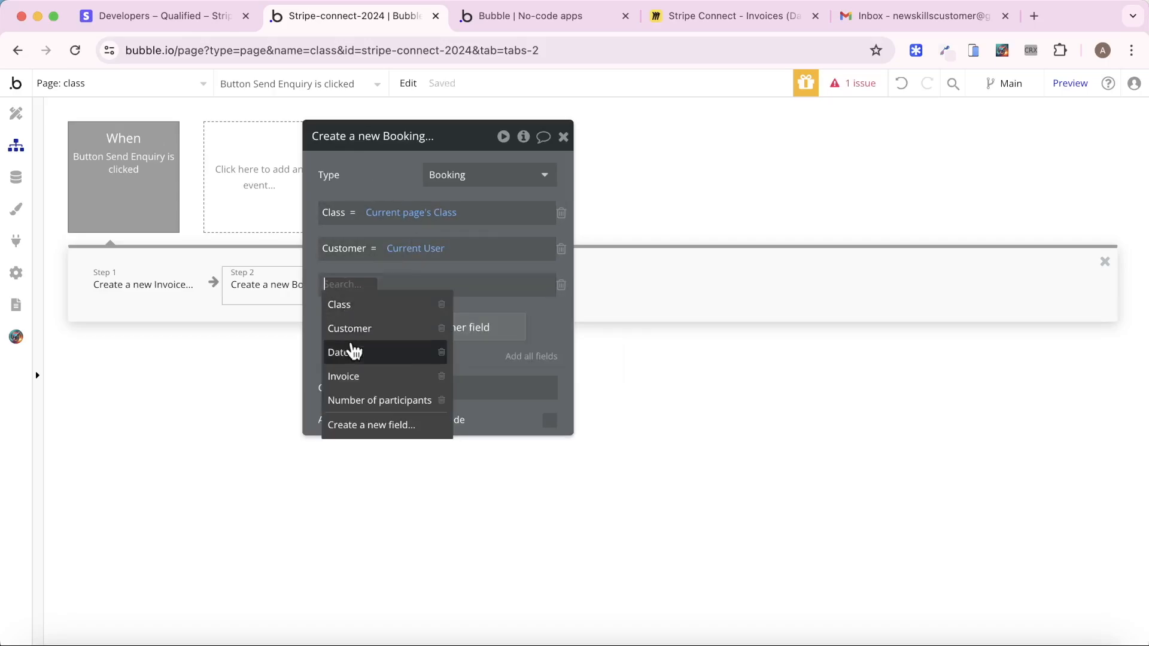
left_click(353, 352)
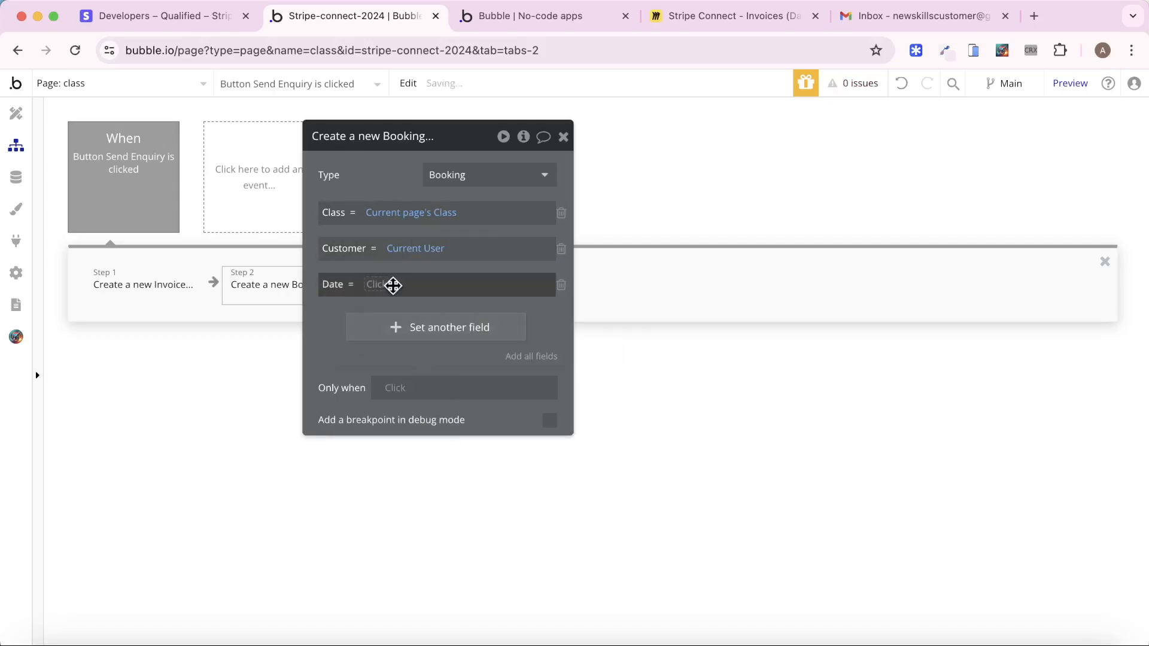
Set the Booking's Date to Date/TimePicker A's value
left_click(556, 16)
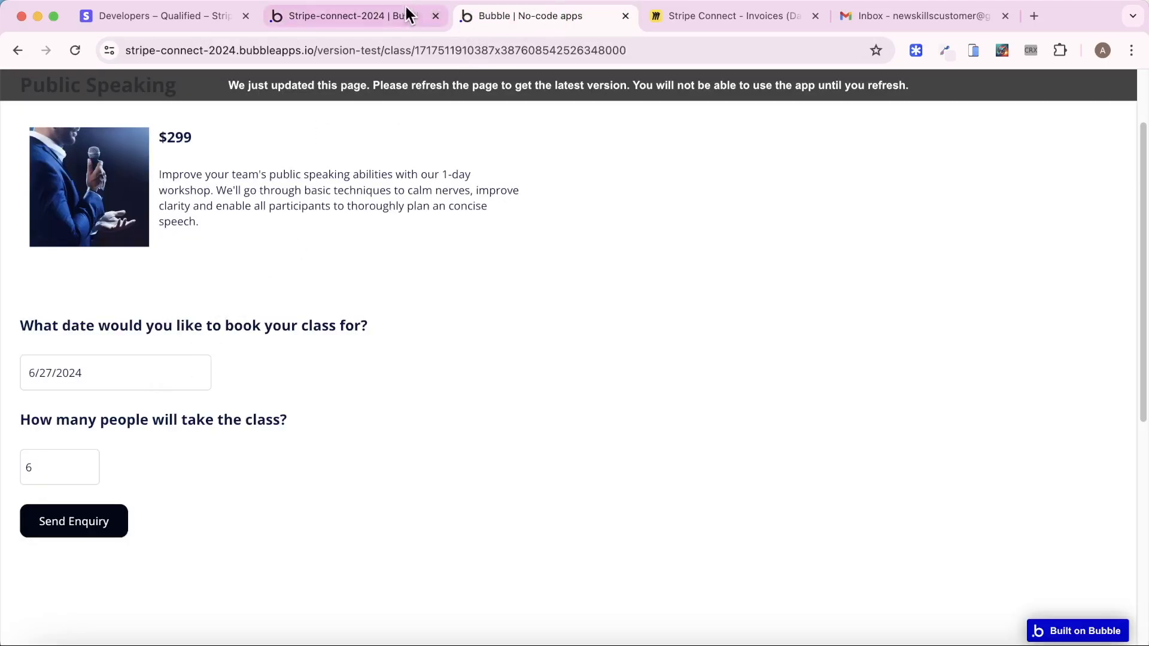
left_click(357, 21)
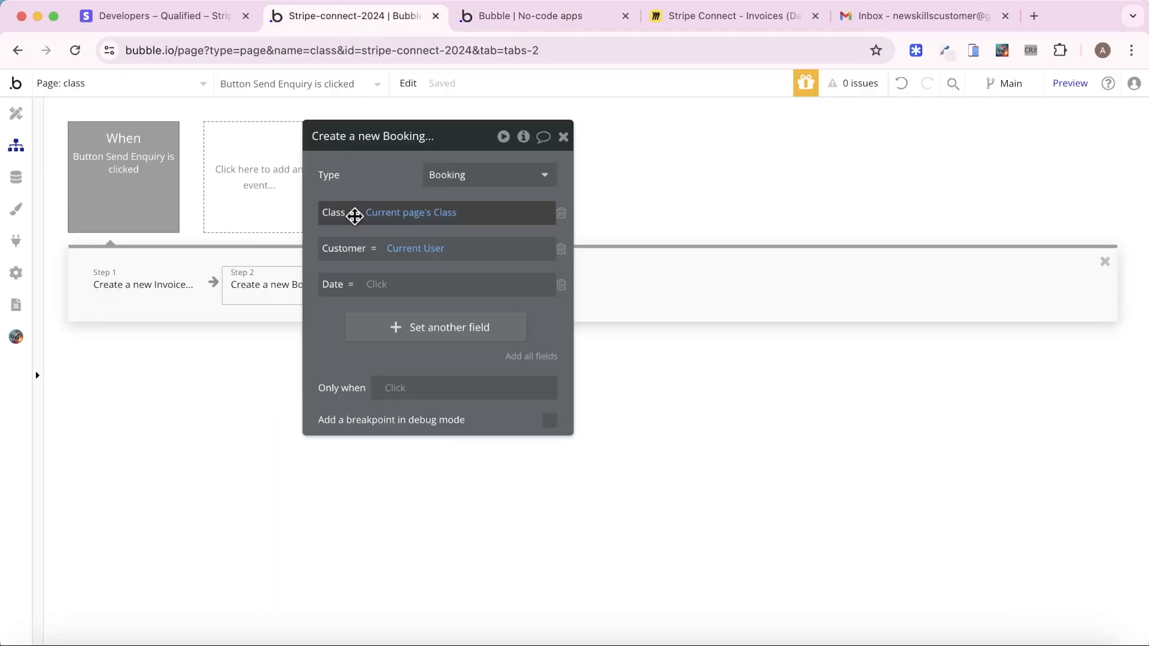
left_click(380, 283)
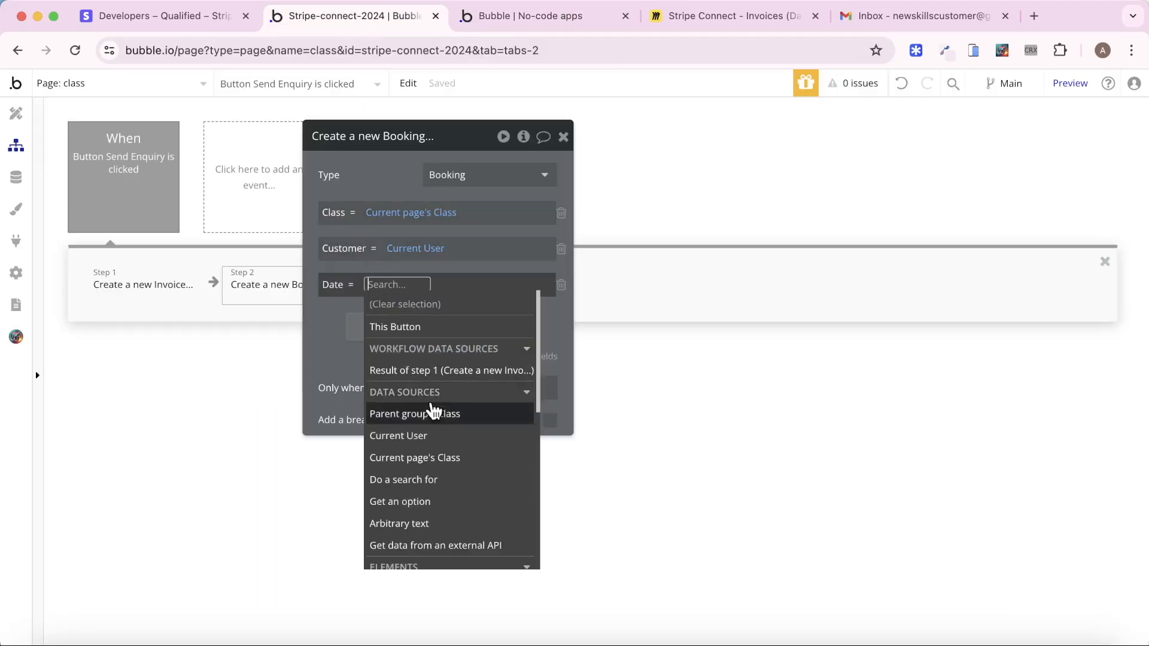
type("date")
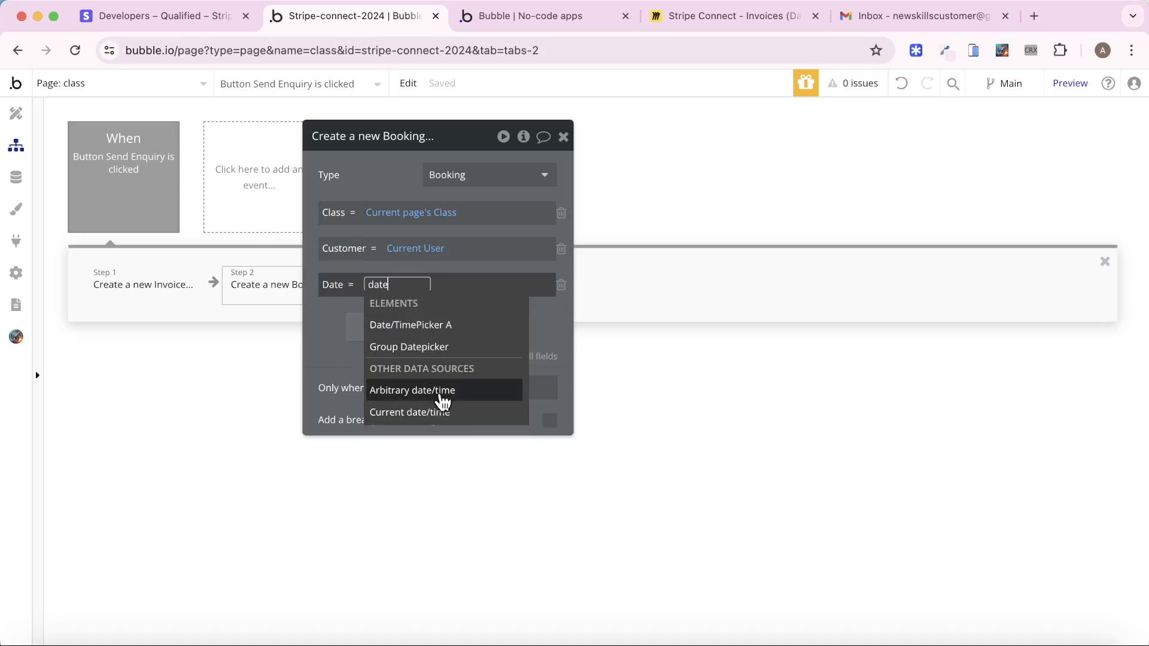
left_click(435, 326)
left_click(477, 327)
left_click(385, 171)
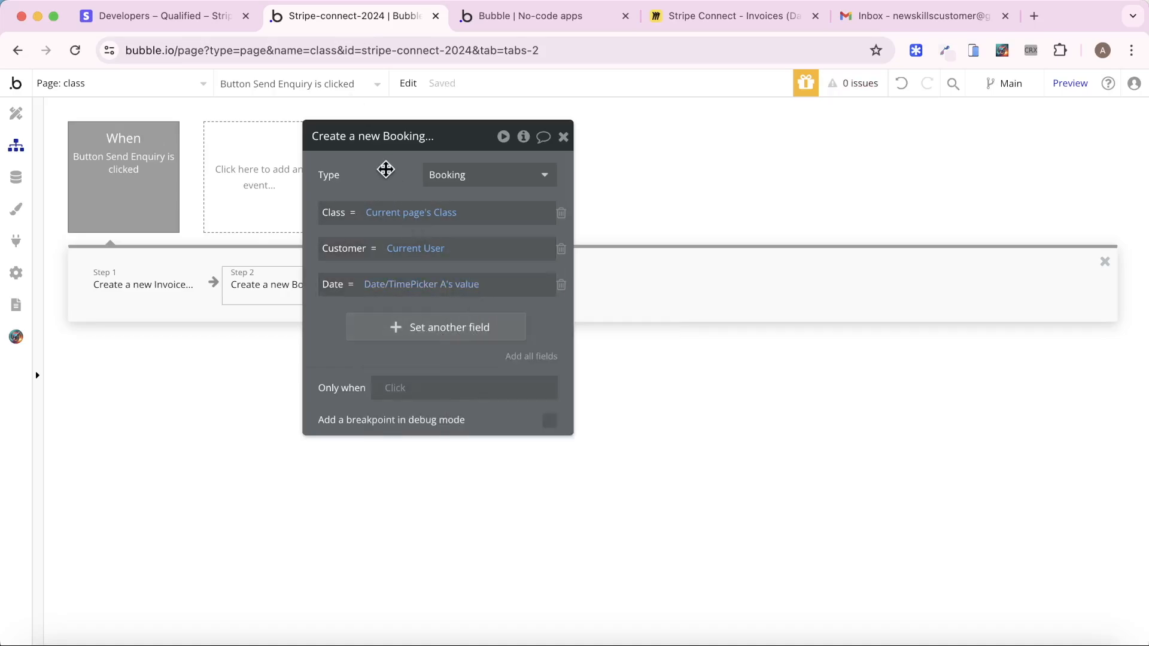
Set the Booking's Invoice to the Result of step 1
left_click(397, 331)
left_click(336, 322)
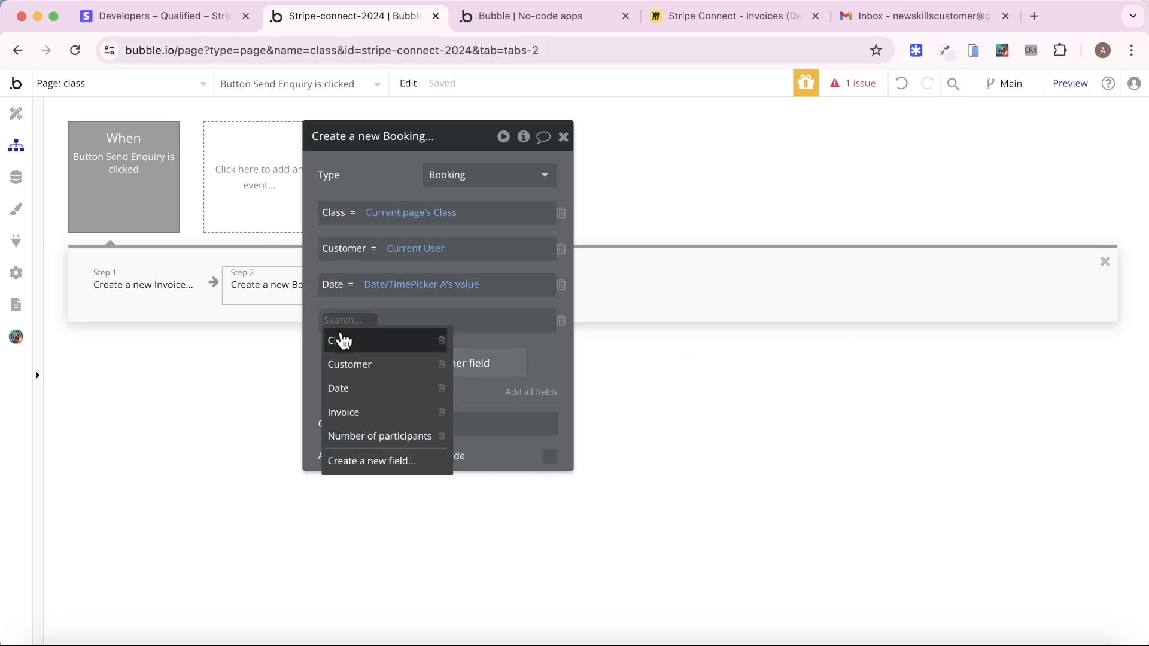
left_click(371, 415)
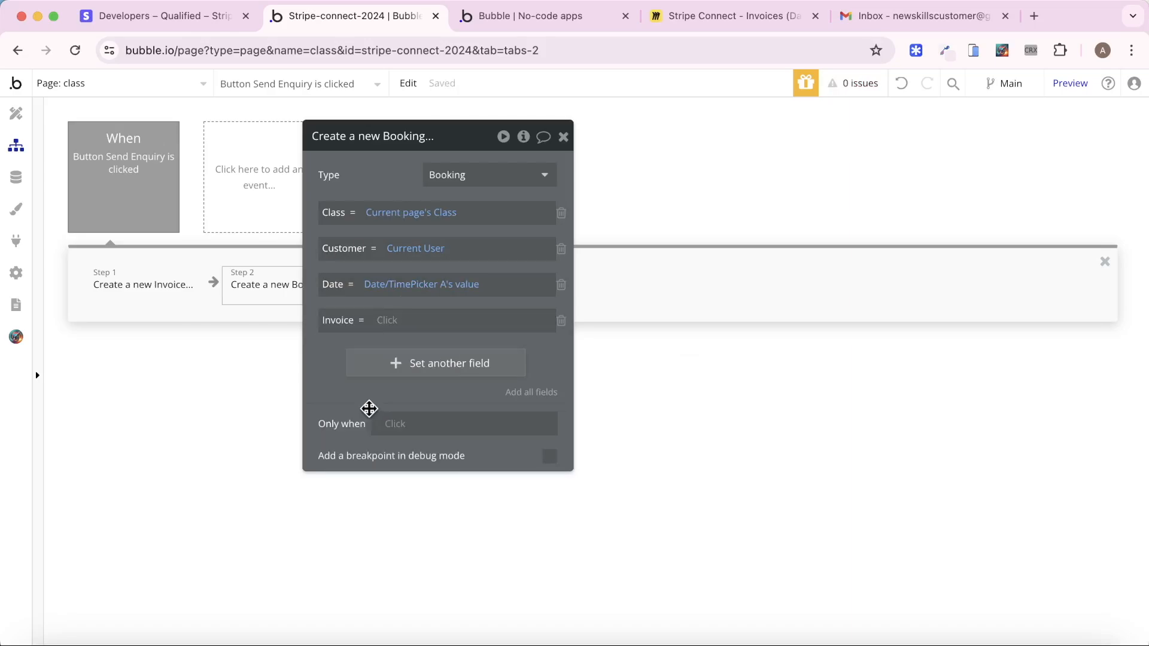
left_click(394, 323)
left_click(436, 402)
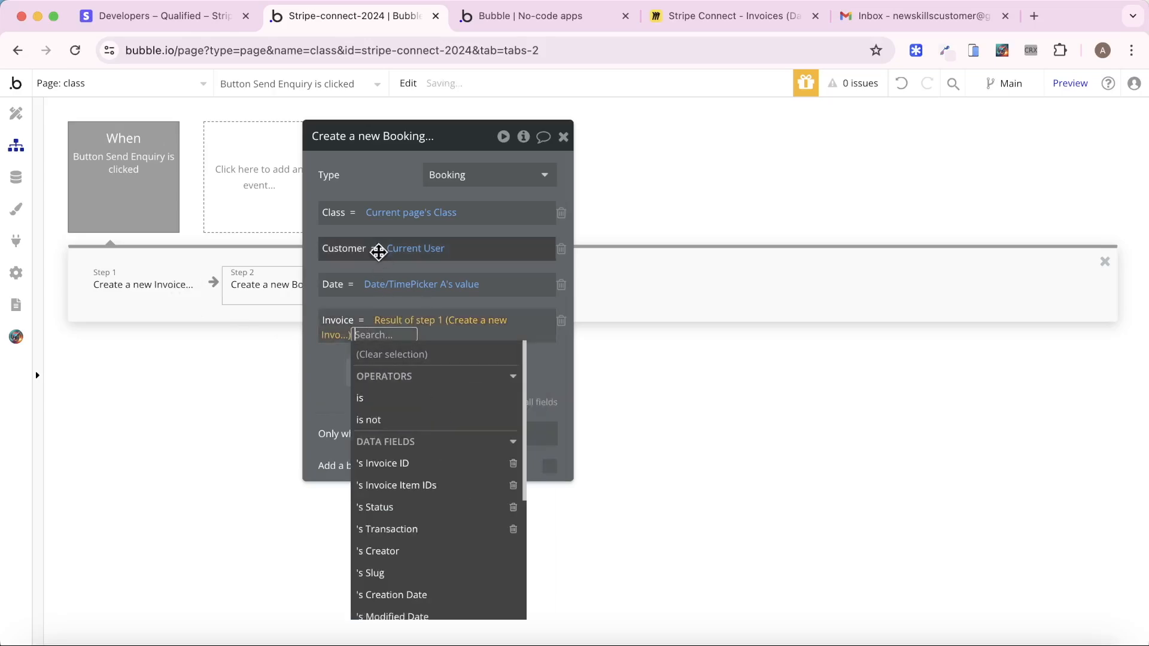
left_click(355, 187)
Set Number of participants to Input 10's value and view the live class page
left_click(383, 363)
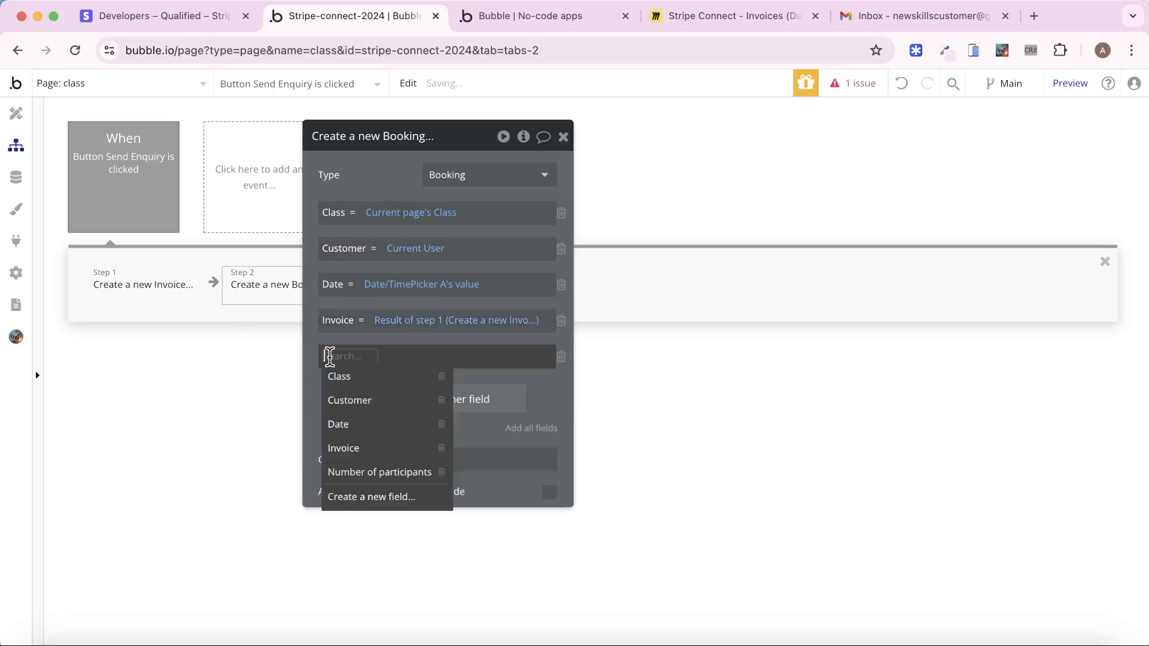
left_click(353, 473)
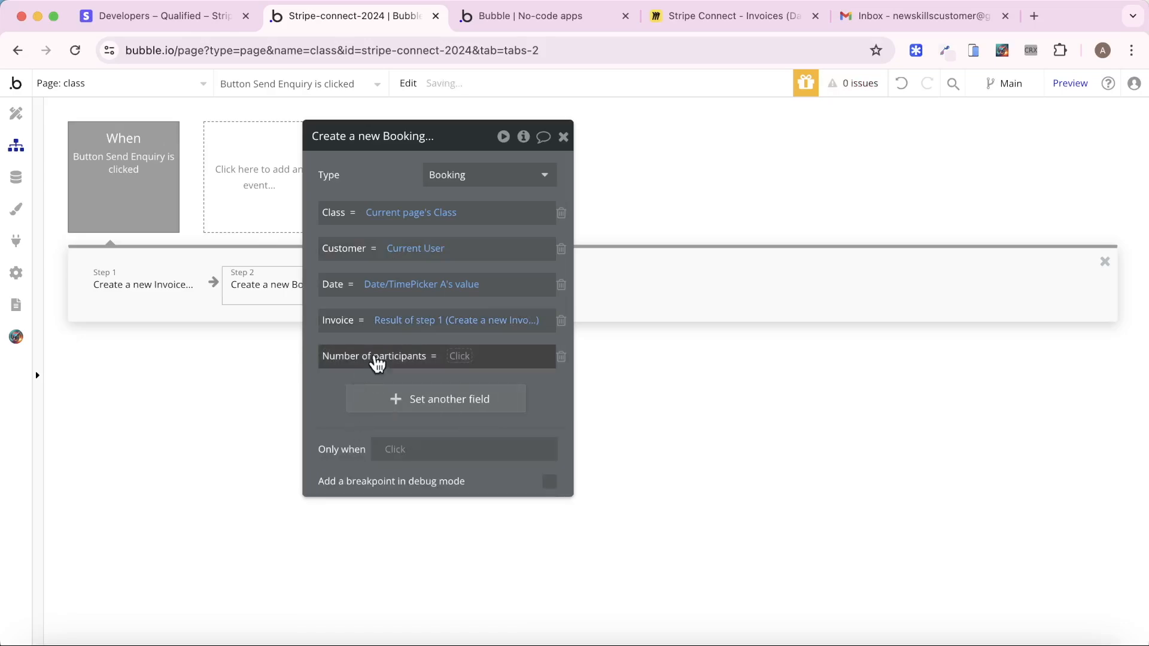
left_click(463, 354)
type("in")
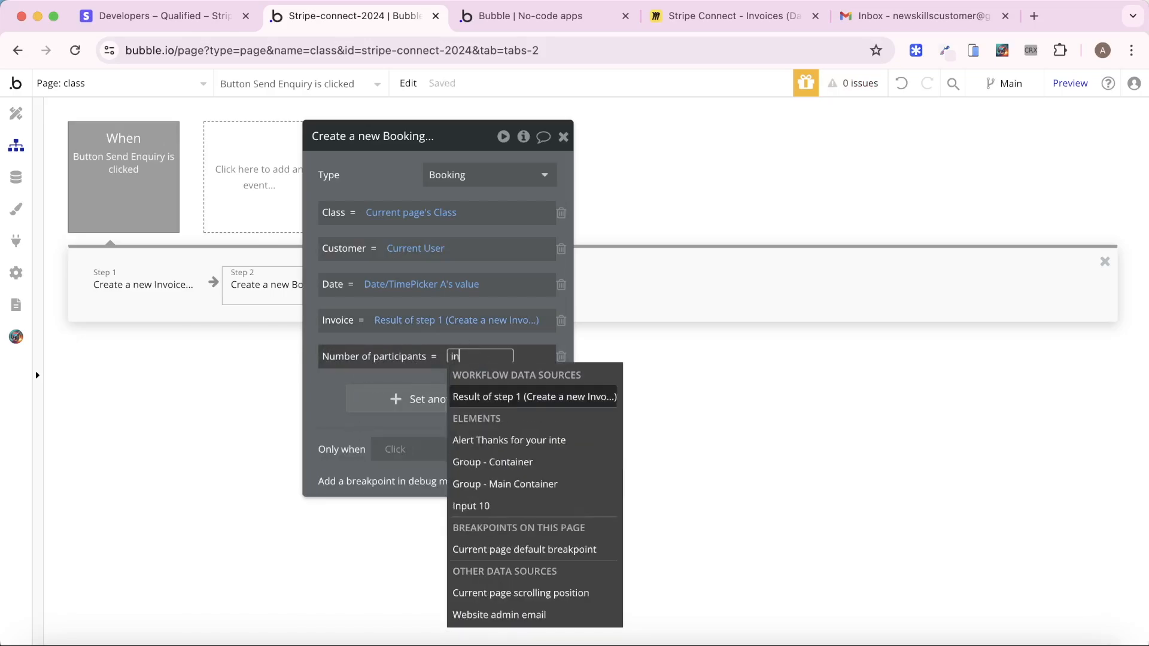
type("put")
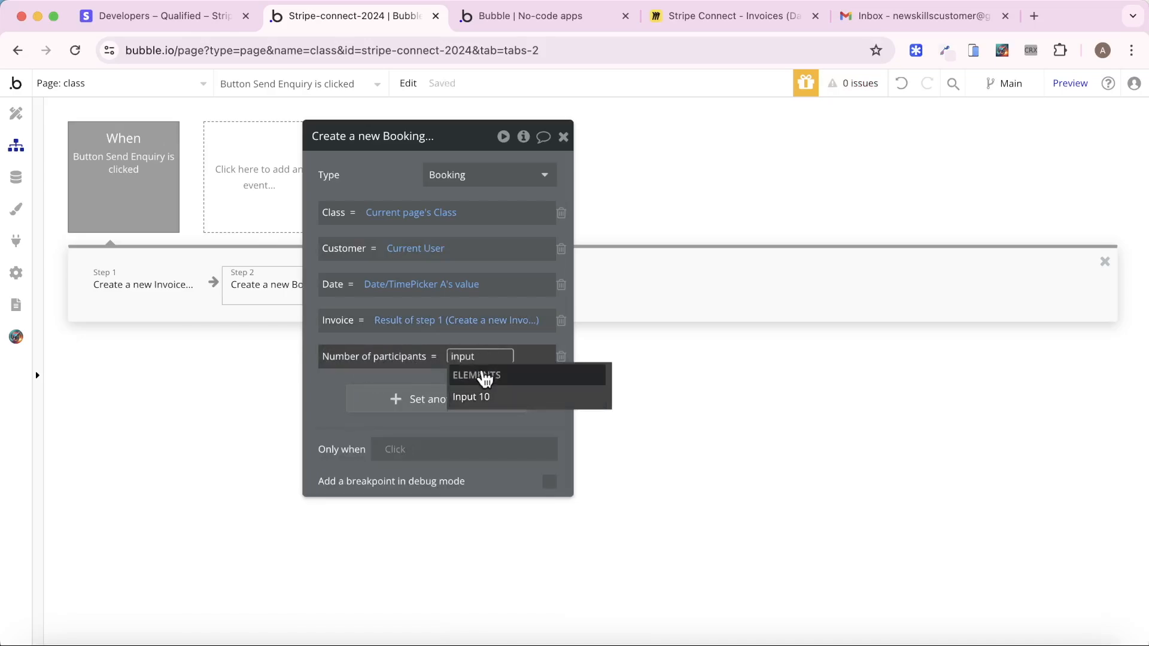
left_click(486, 396)
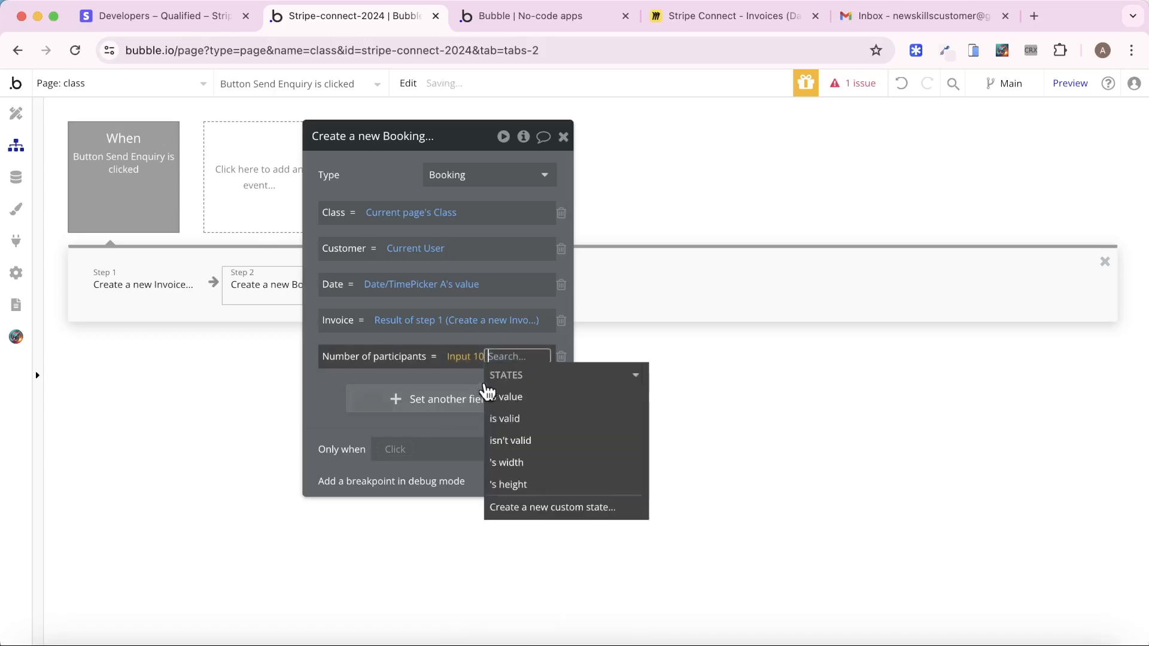
left_click(541, 397)
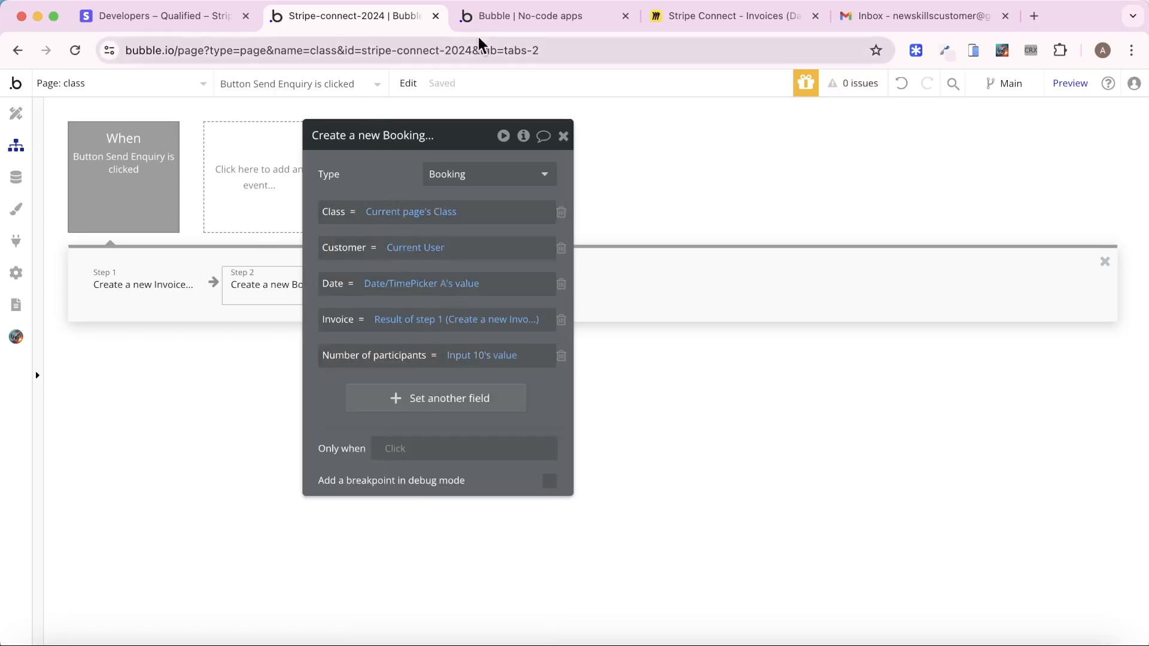
left_click(521, 15)
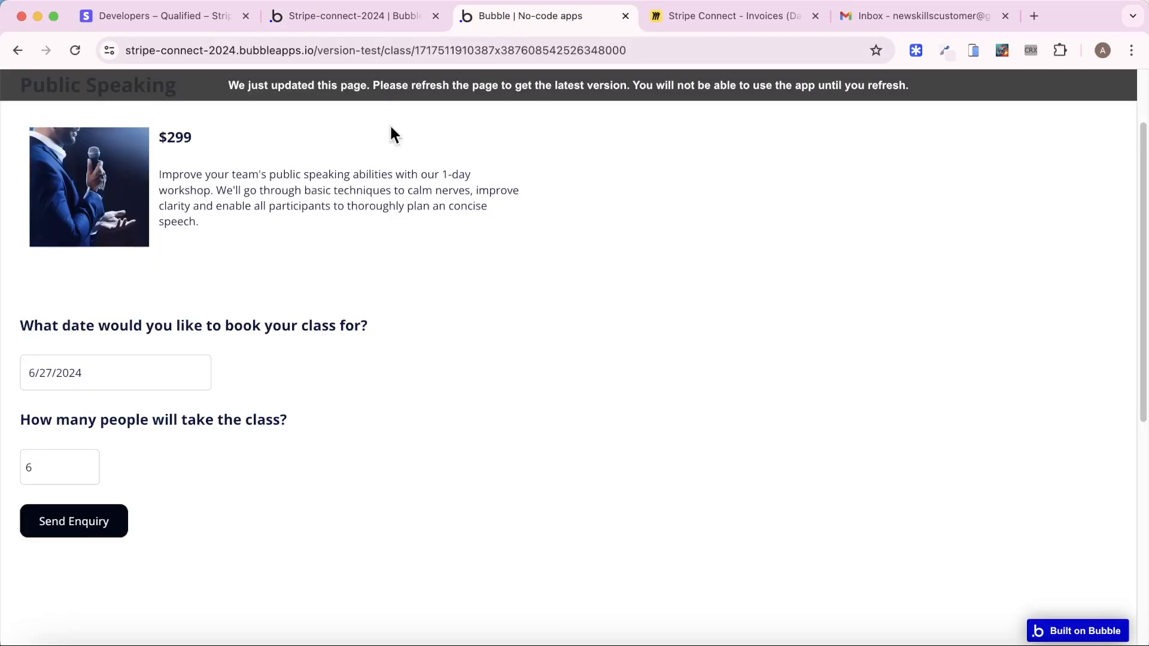
Add Reset relevant inputs as step 3 of the Send Enquiry workflow
left_click(372, 13)
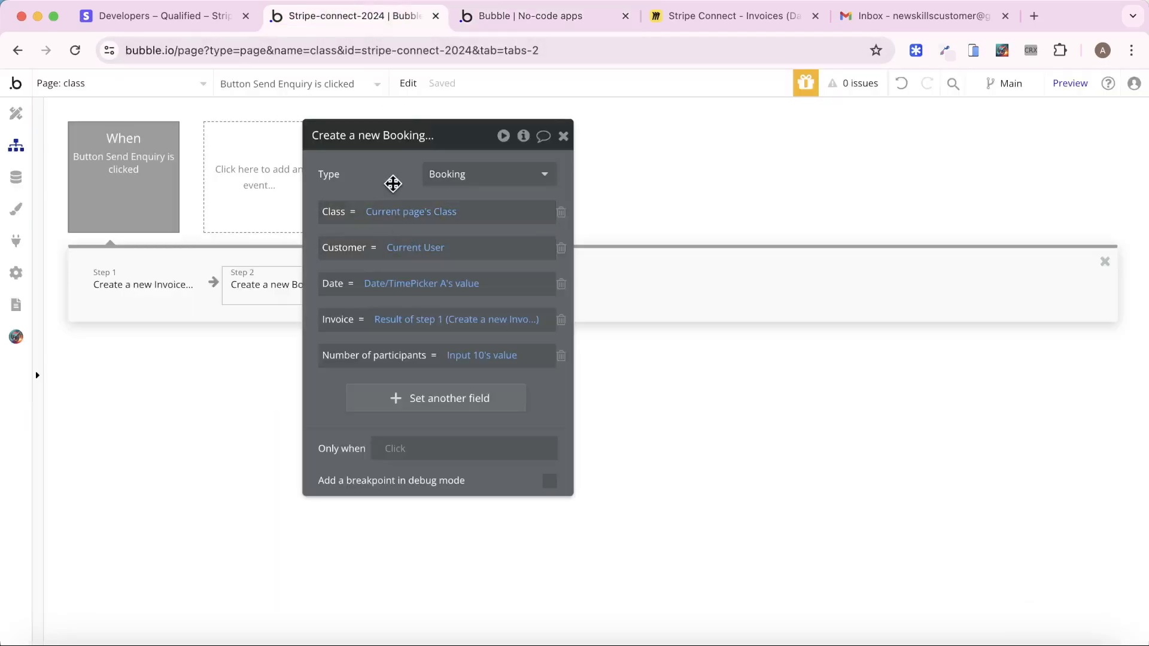
left_click_drag(392, 182, 631, 182)
left_click(463, 299)
type("res")
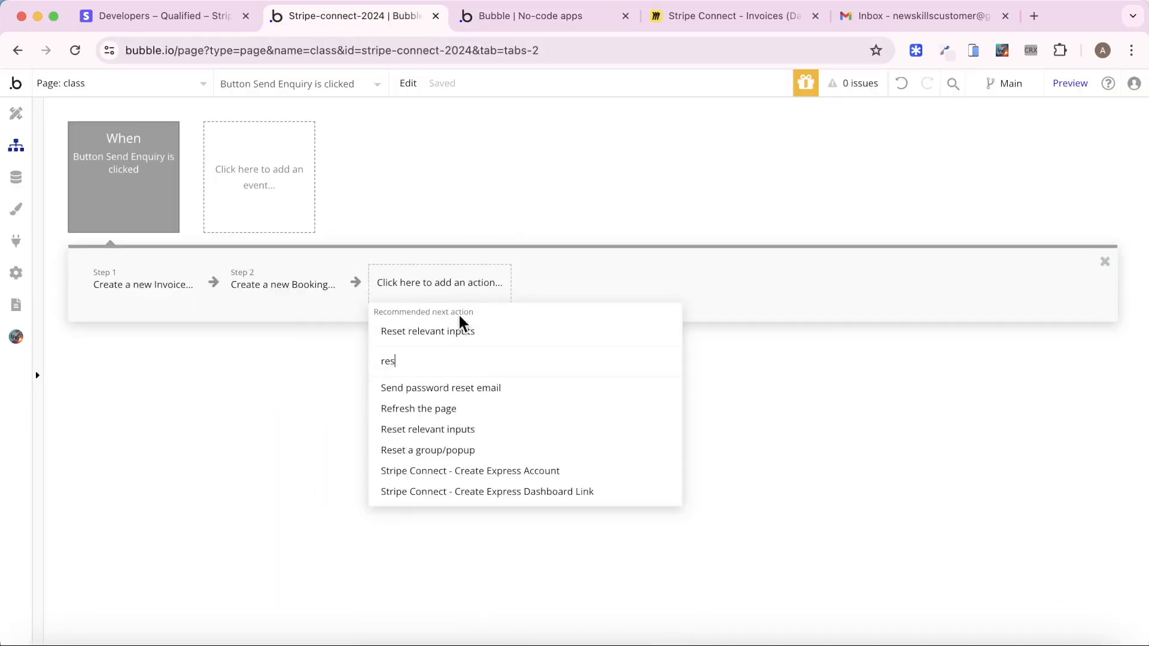
left_click(436, 432)
Add a Show message in an alert box step with the thank-you text as step 4
left_click(568, 288)
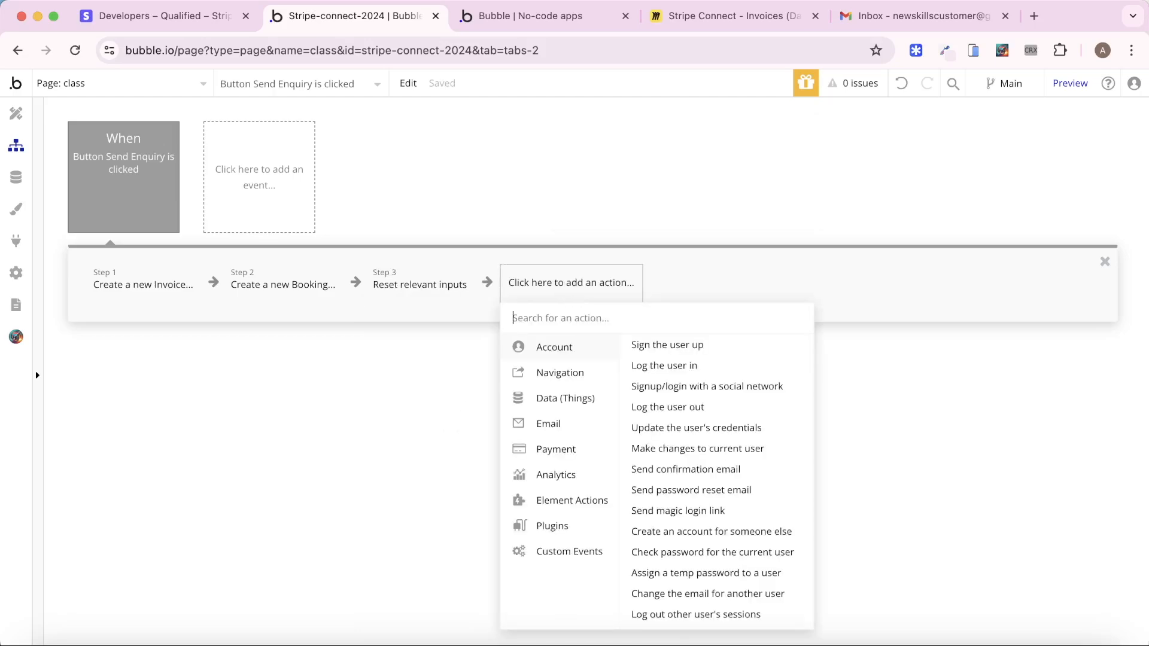
type("aler")
left_click(586, 339)
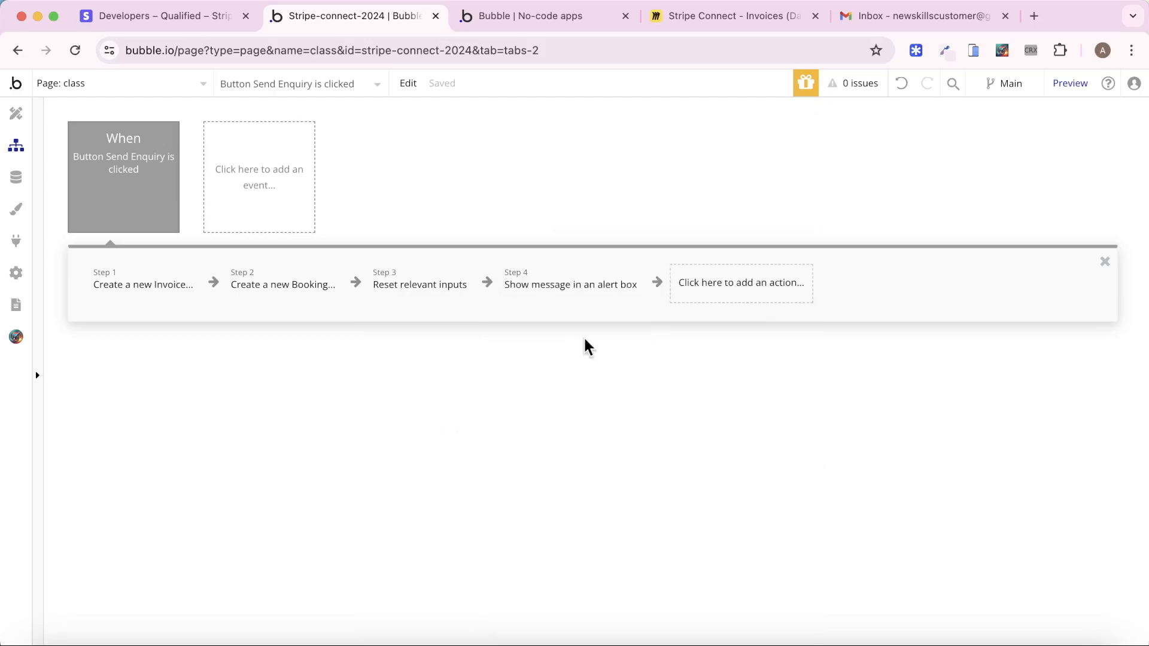
left_click(809, 139)
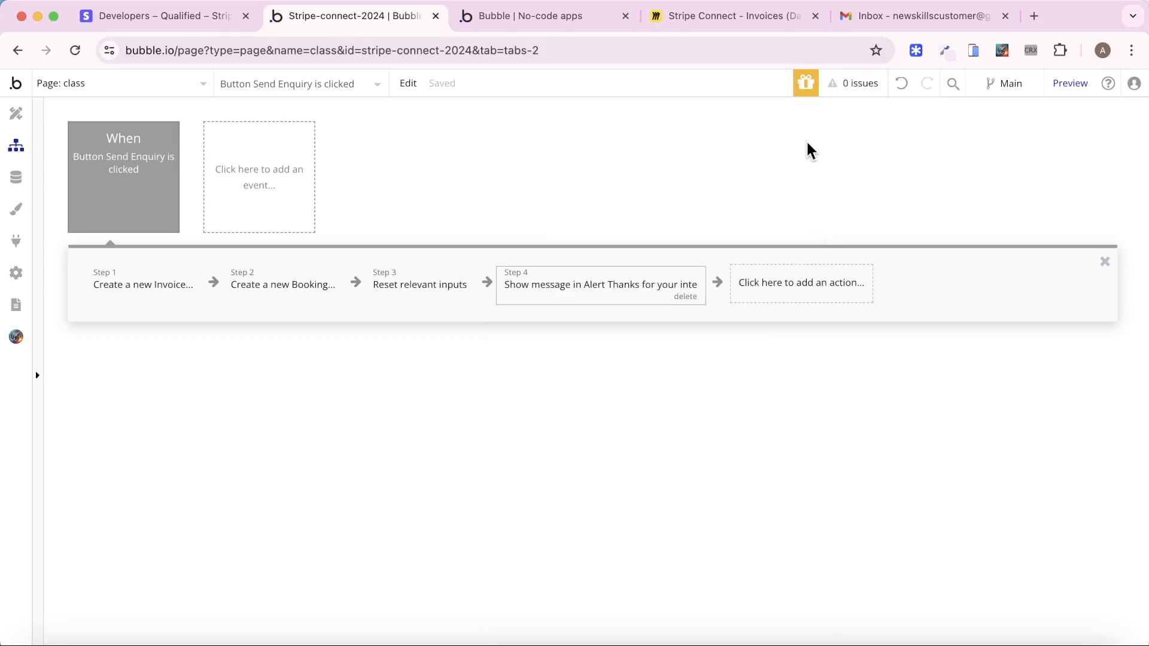
left_click(120, 81)
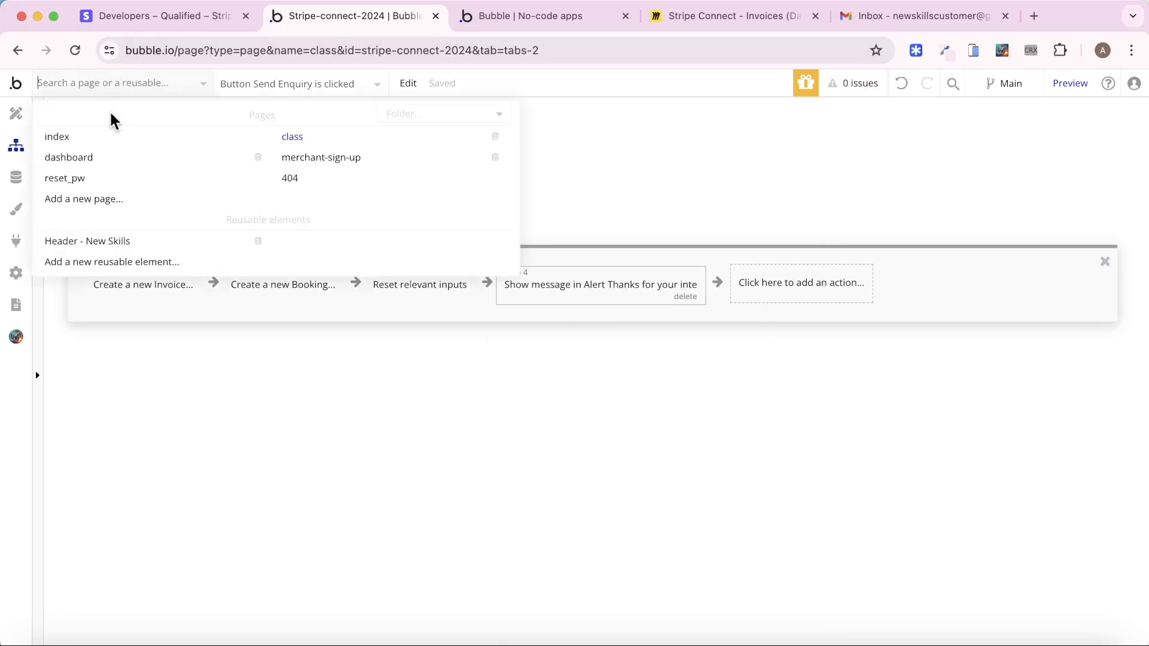
From App data's All Users, run the app as the customer user
left_click(106, 135)
left_click(16, 177)
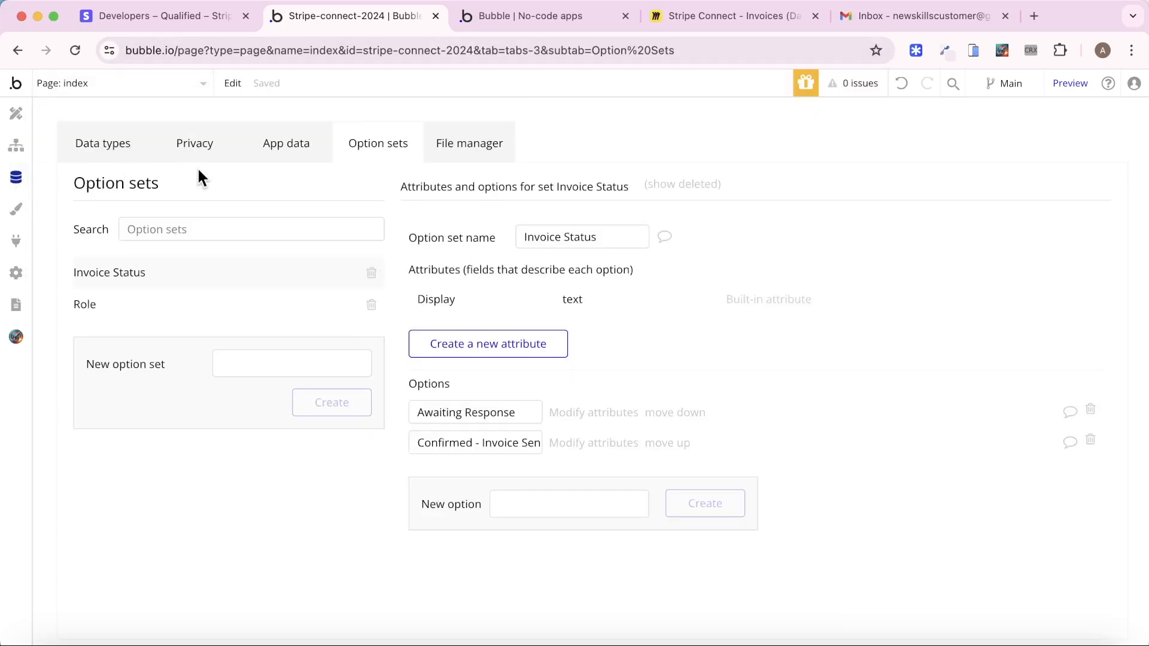
left_click(267, 145)
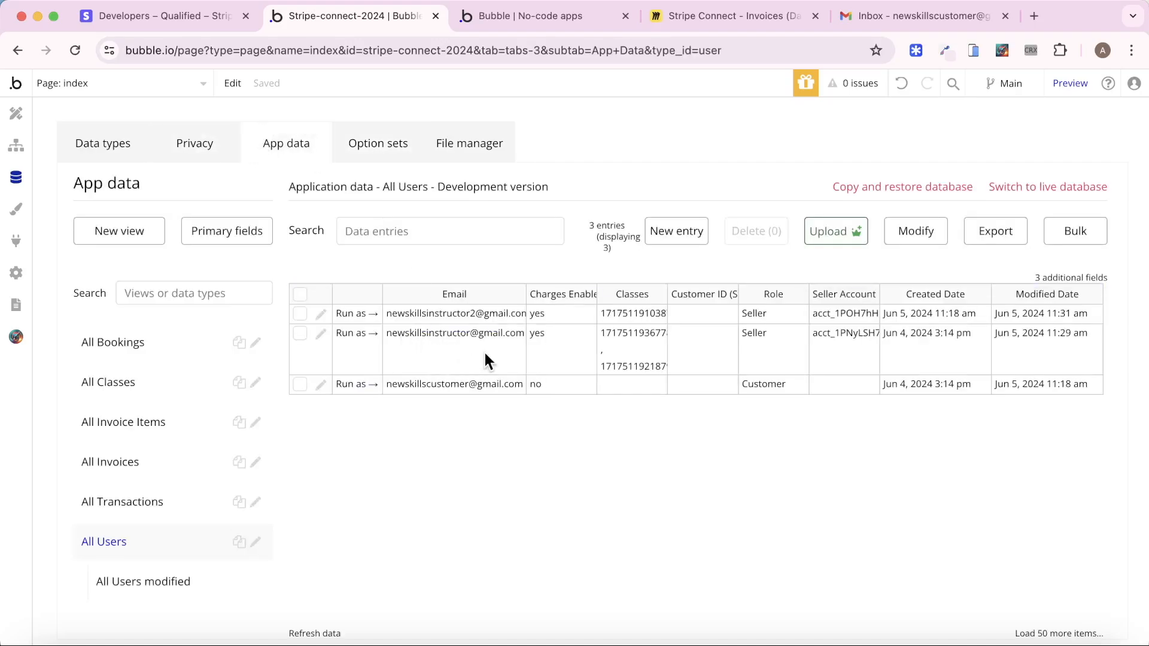
left_click(357, 385)
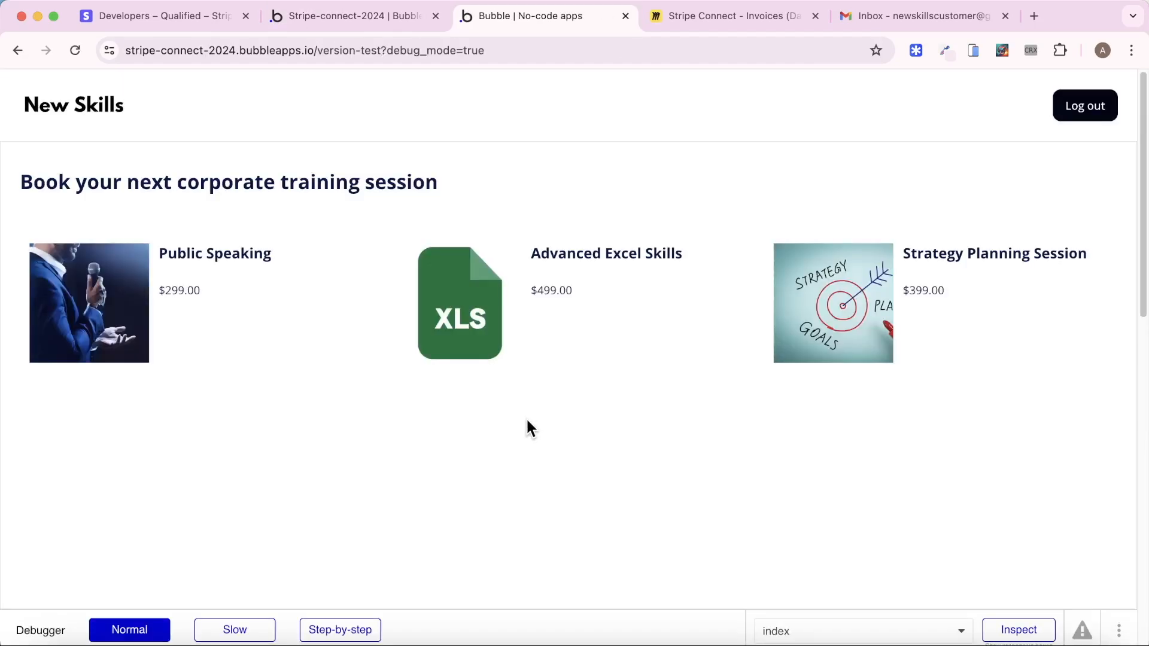
Send a Public Speaking enquiry for June 30, 2024 with 4 people
left_click(108, 311)
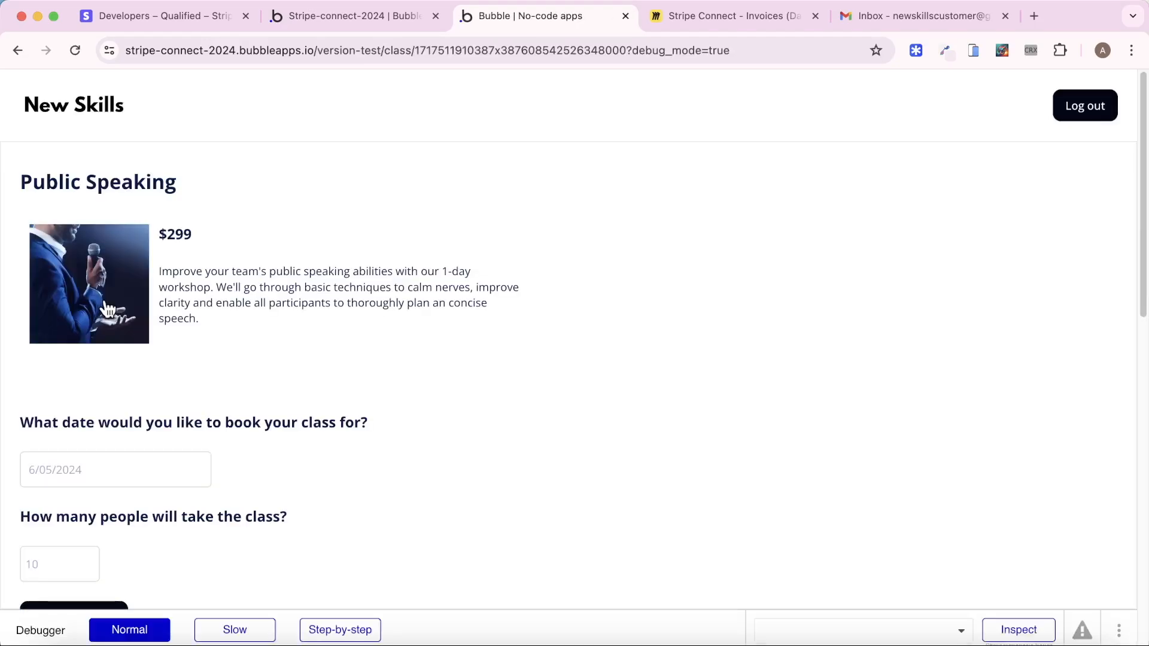
scroll(146, 390, "down", 3)
left_click(131, 361)
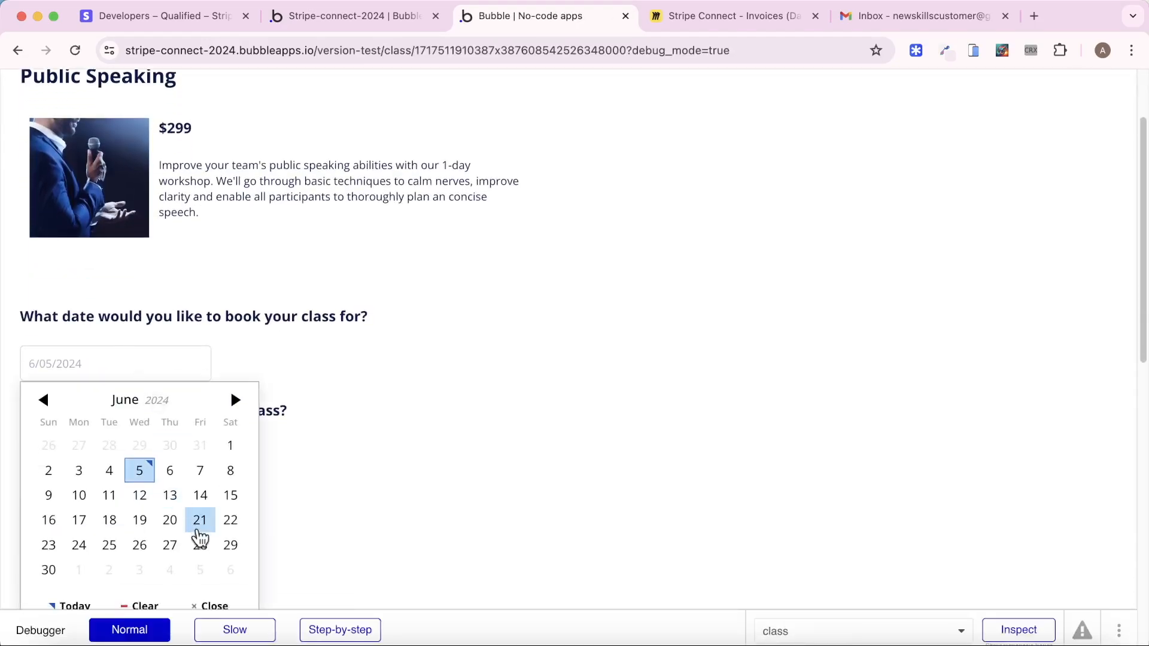
left_click(48, 572)
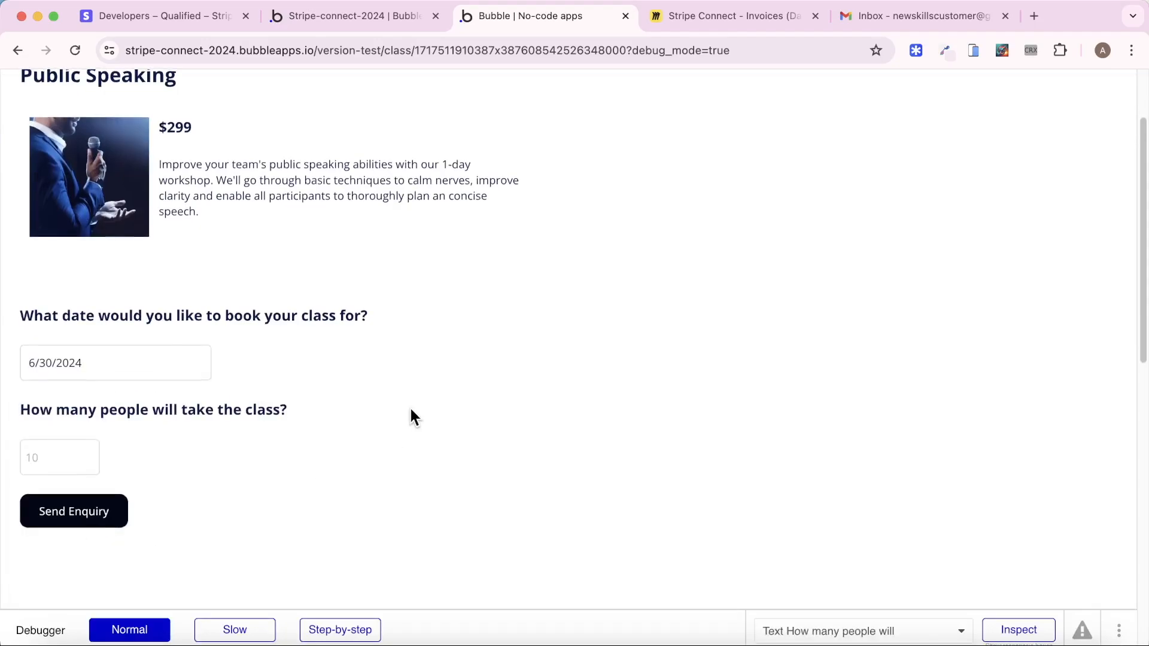
scroll(258, 419, "down", 2)
left_click(82, 399)
type("4")
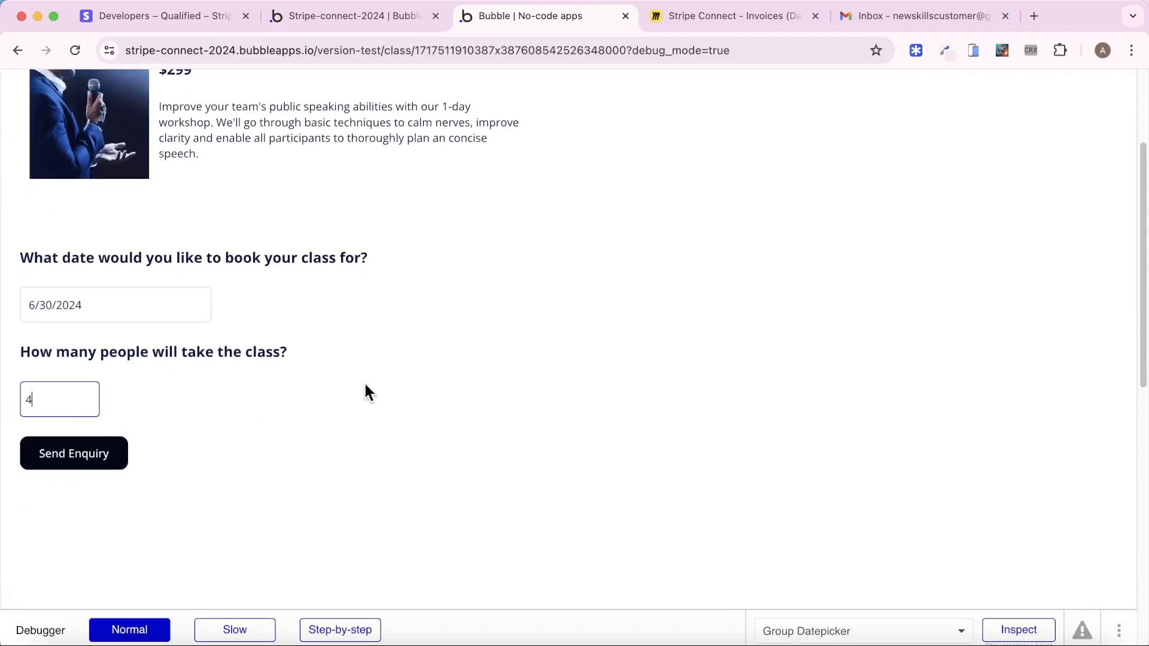
left_click(366, 390)
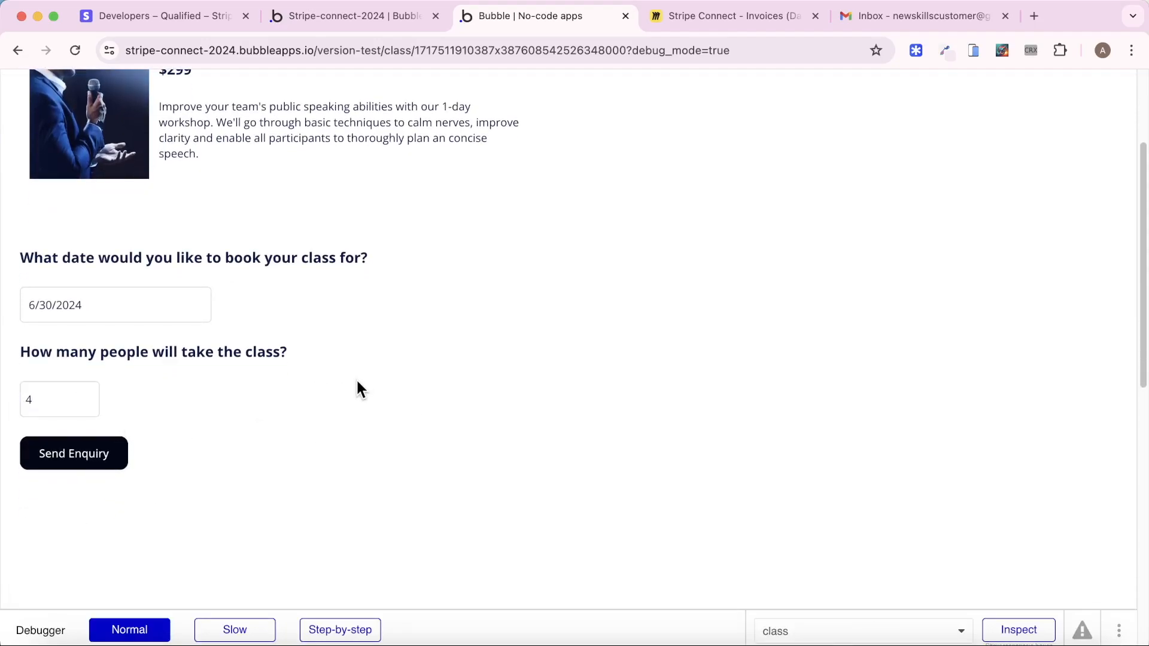
left_click(115, 457)
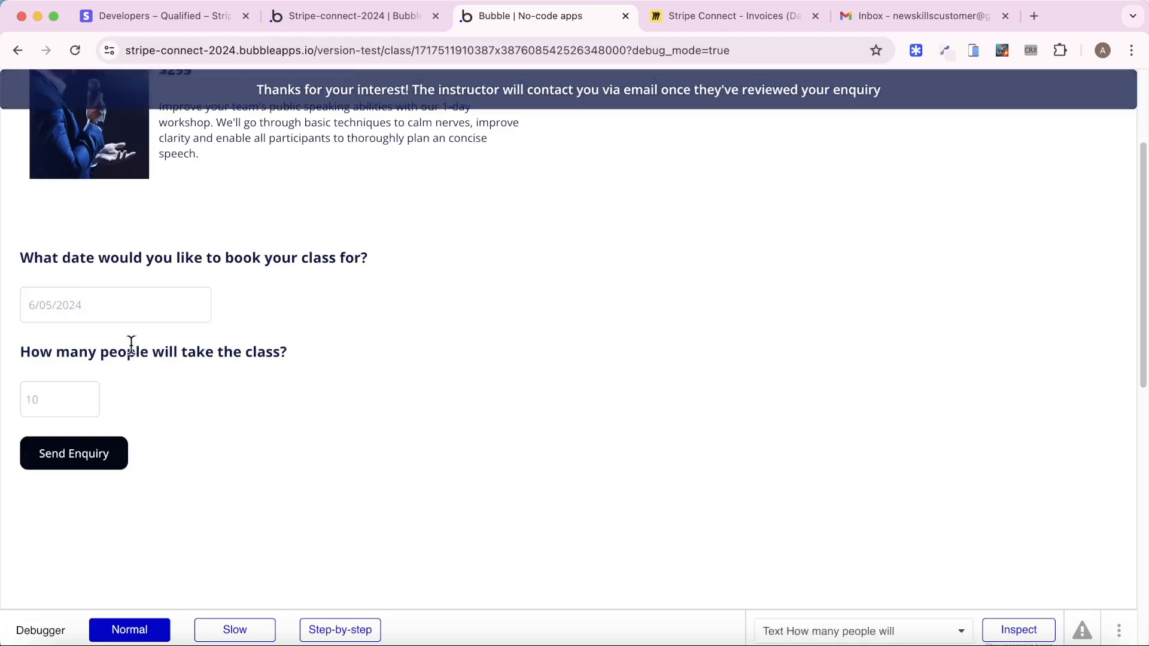
Check the new Booking and its Invoice in App data, then run the app as the seller user
left_click(358, 13)
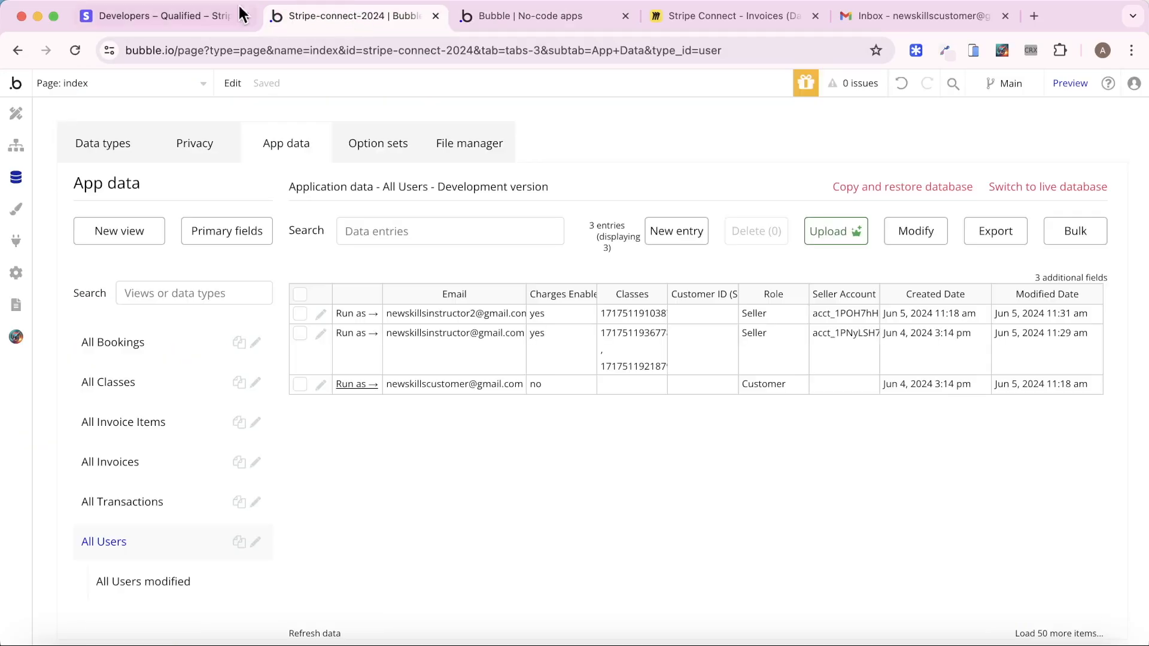
left_click(138, 344)
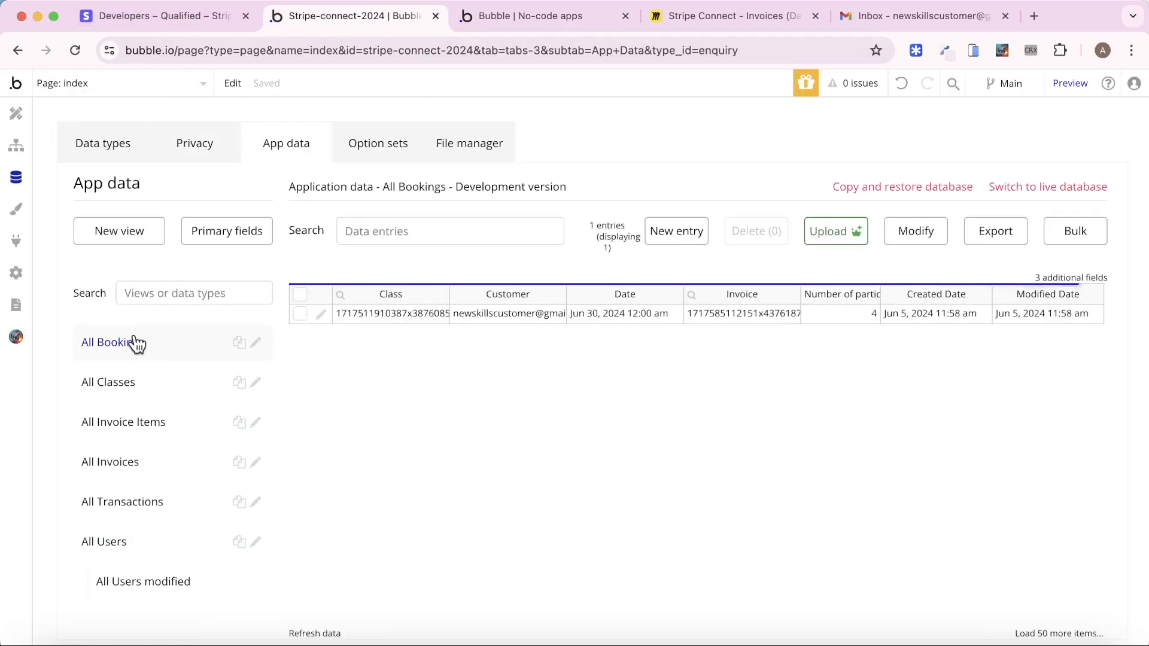
left_click(322, 315)
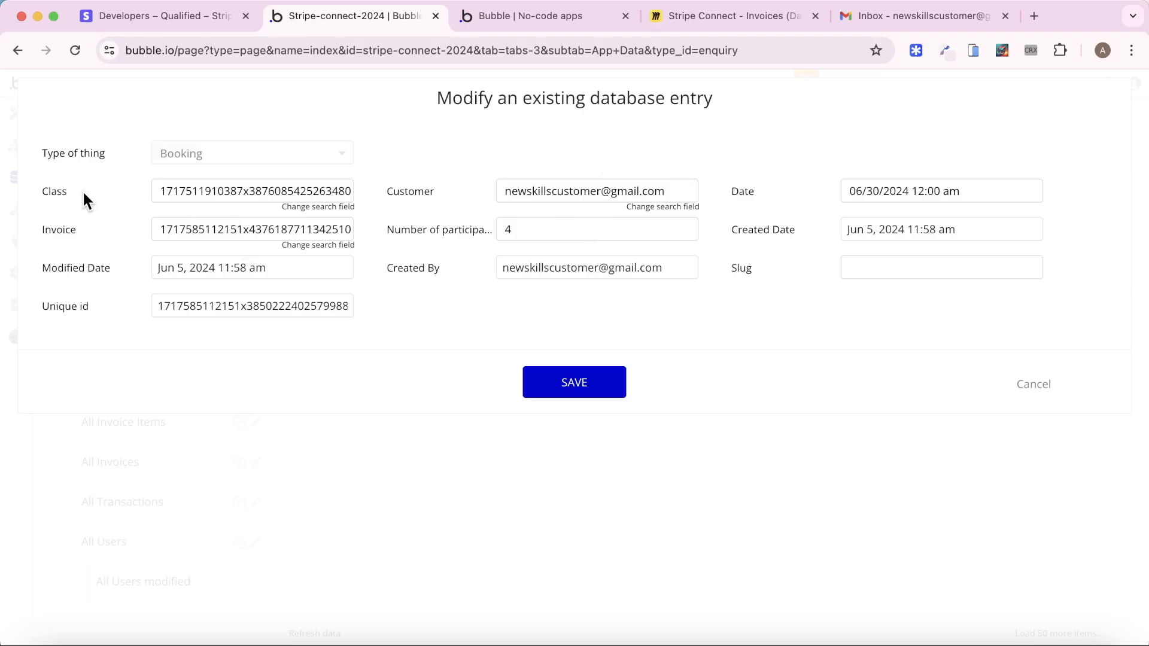
left_click(1030, 385)
left_click(120, 466)
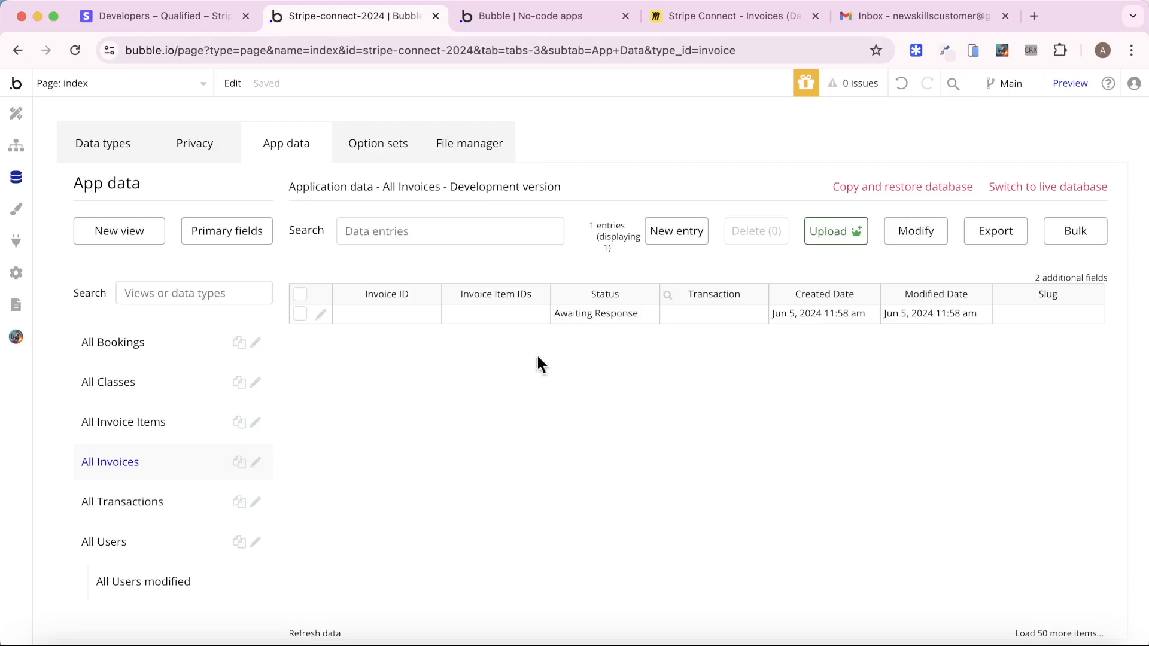
left_click(179, 544)
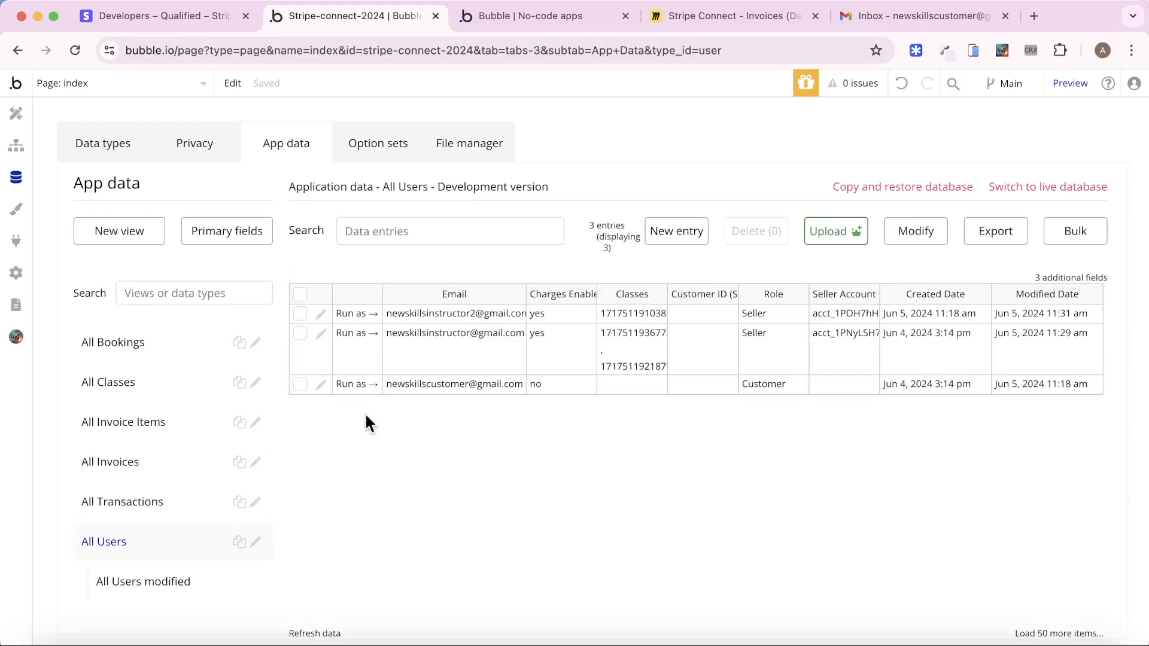
left_click(354, 314)
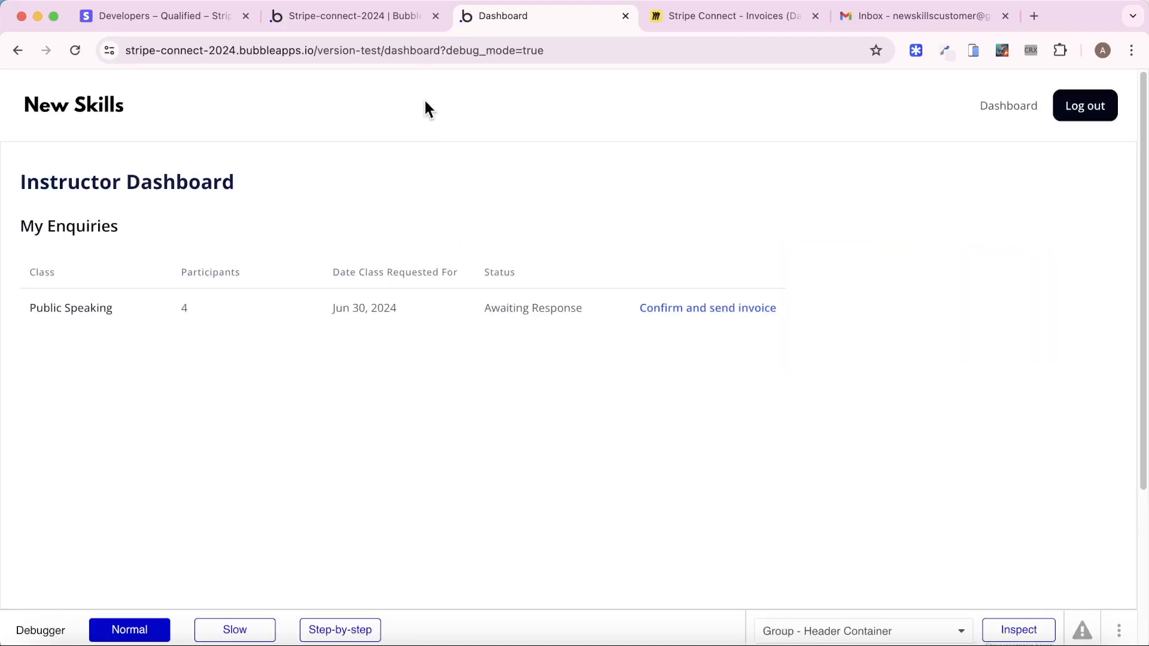
Open the dashboard page and compare Table Booking's Search for Bookings source with the Miro schema
left_click(361, 21)
left_click(140, 83)
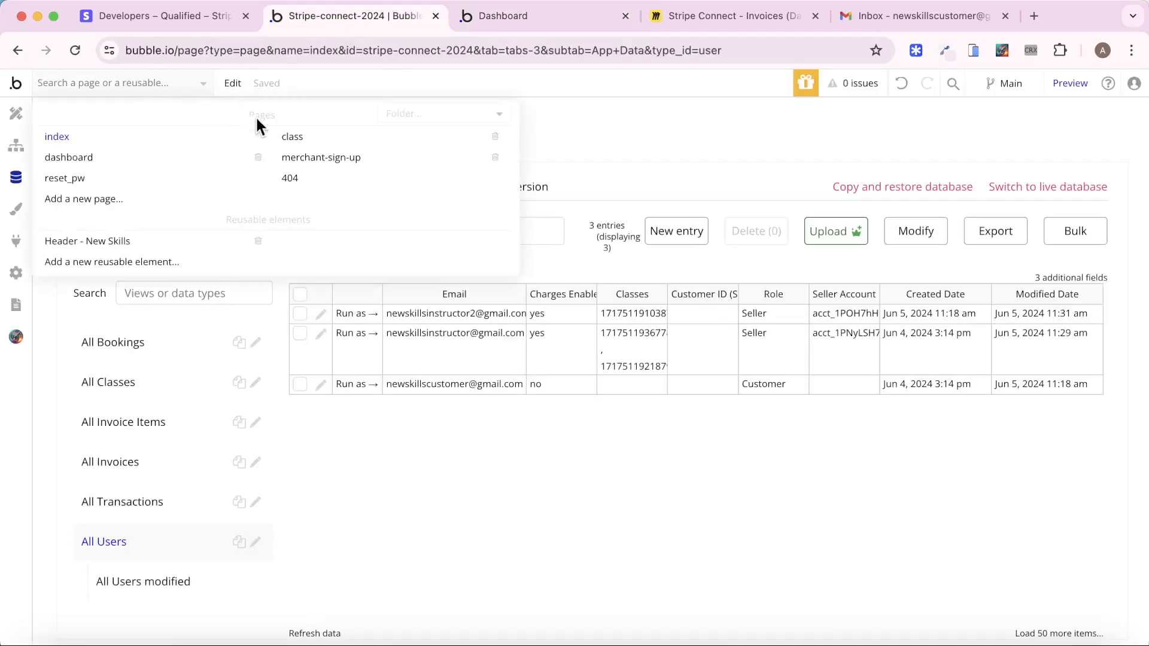
left_click(123, 159)
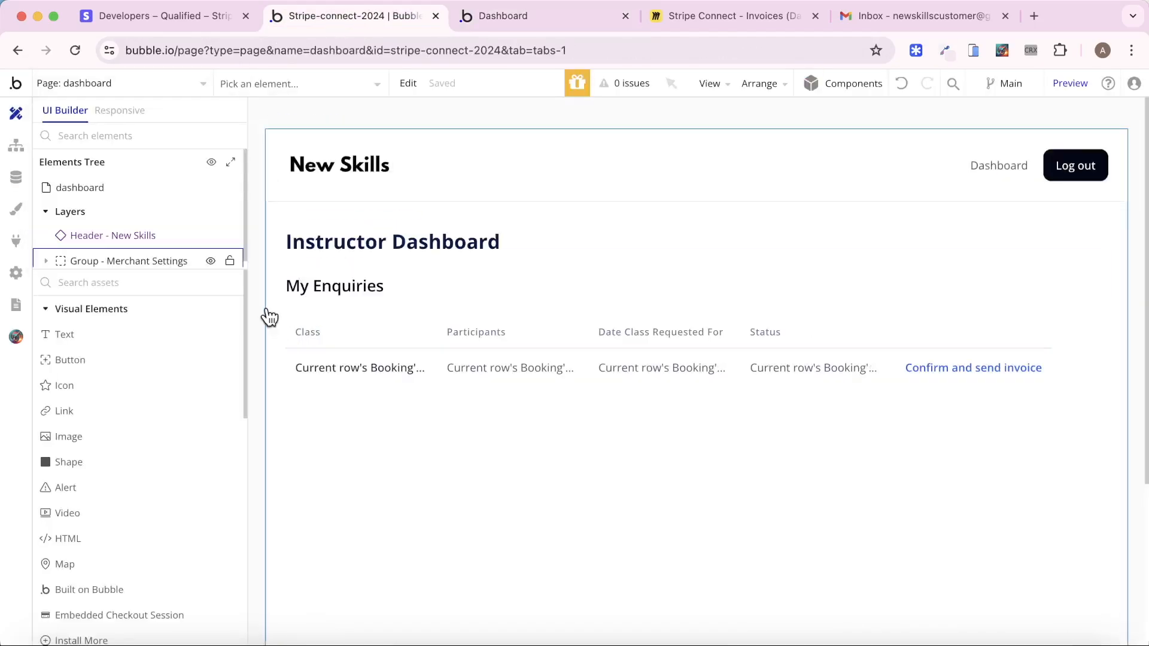
double_click(334, 344)
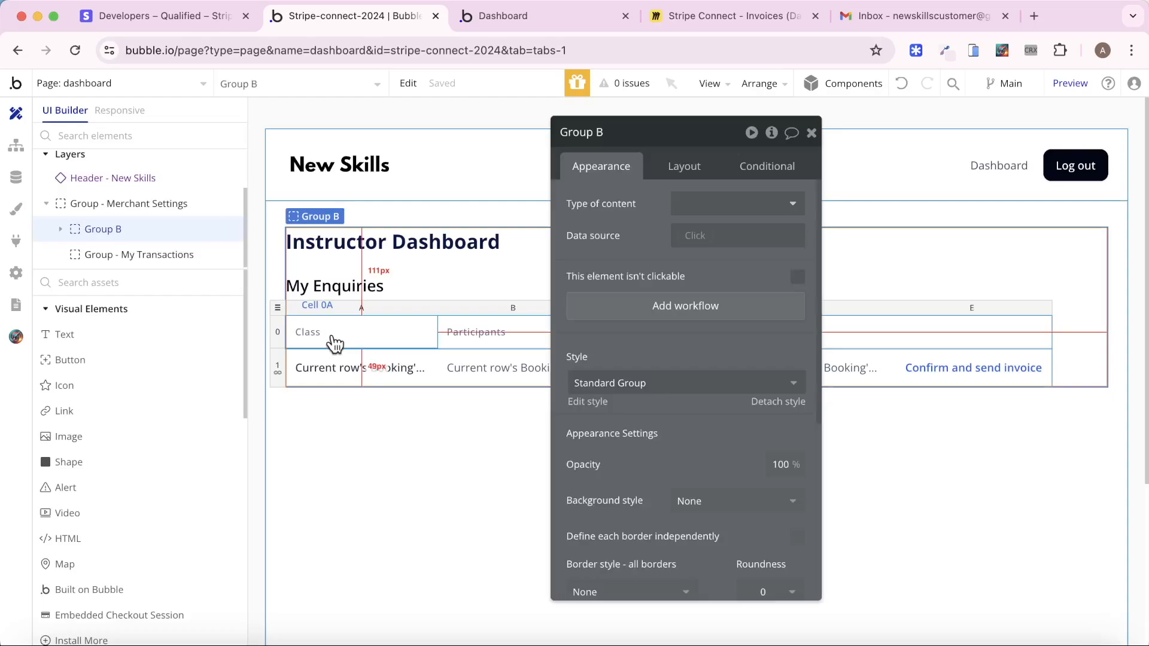
left_click(278, 308)
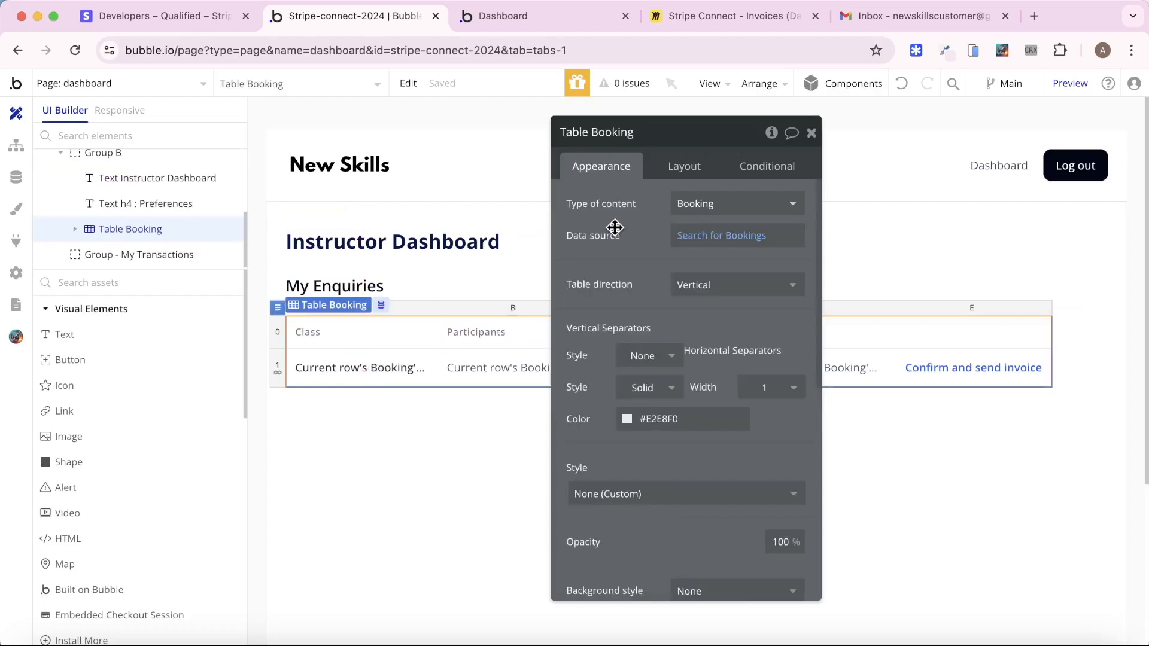
left_click(718, 243)
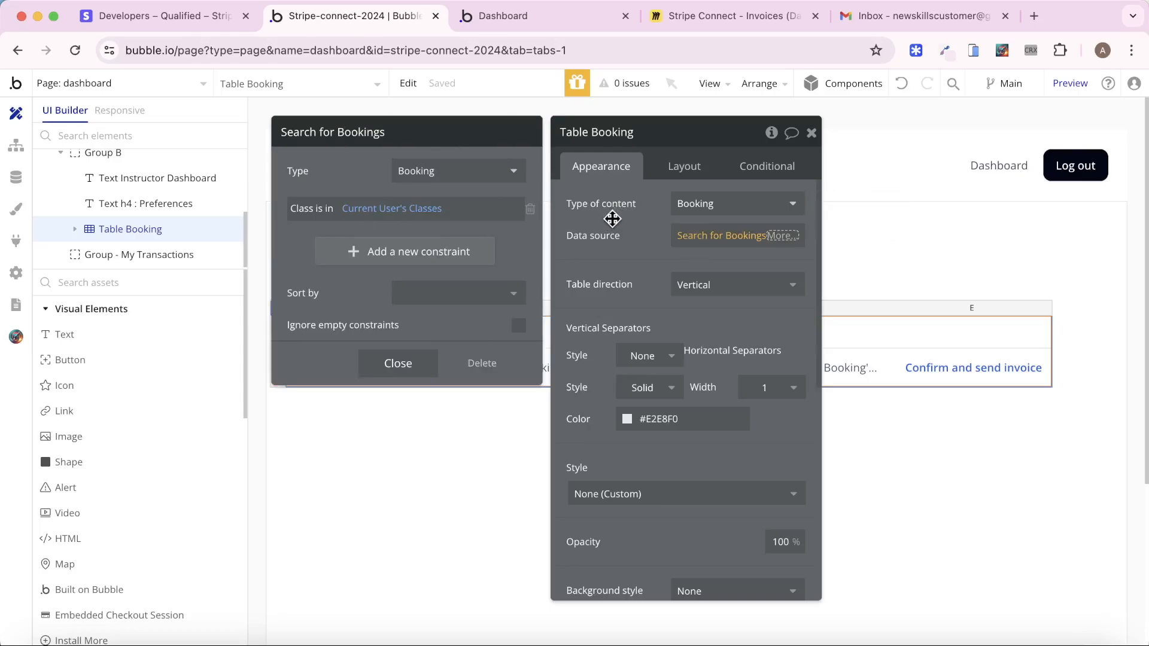
left_click(741, 13)
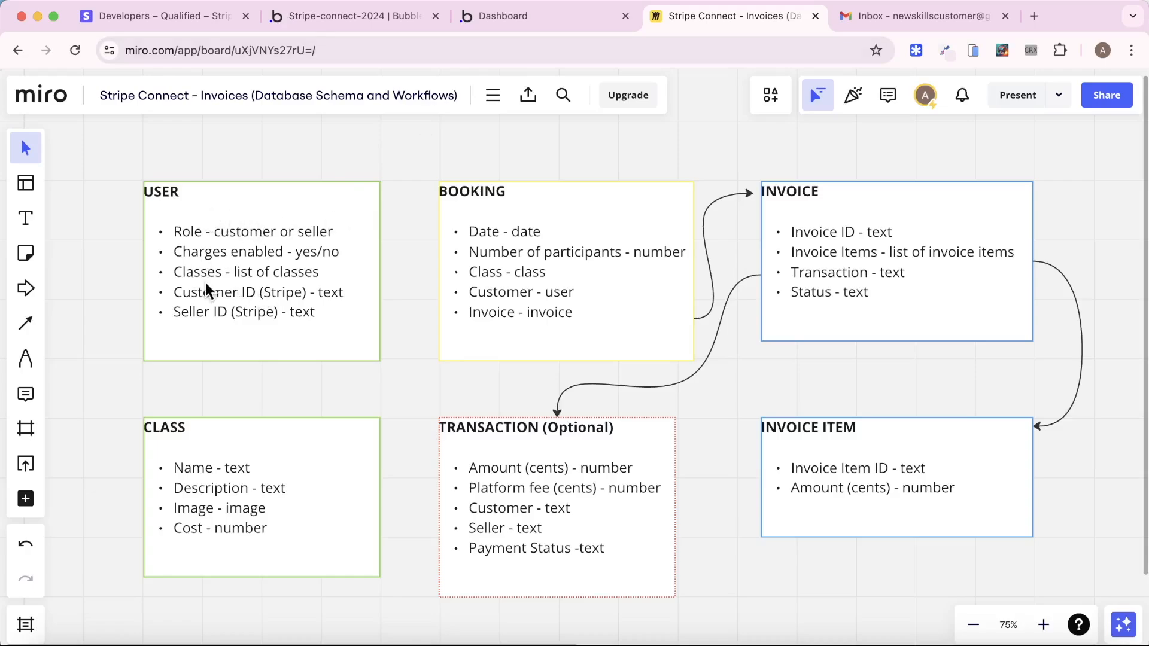
left_click(359, 24)
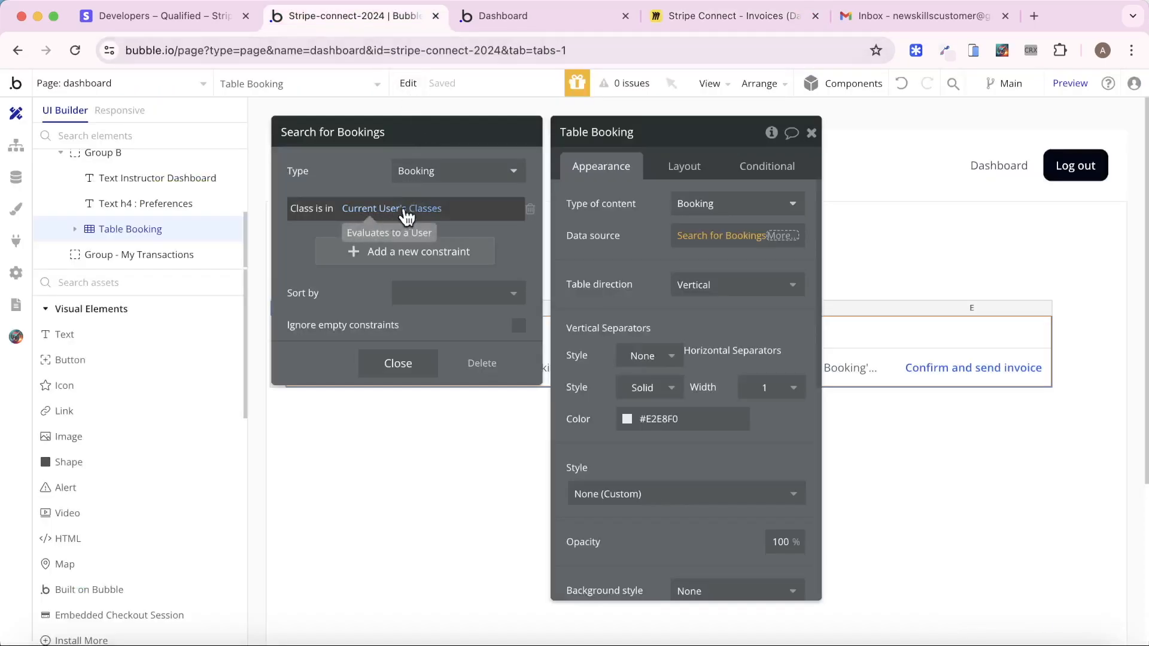
left_click(811, 133)
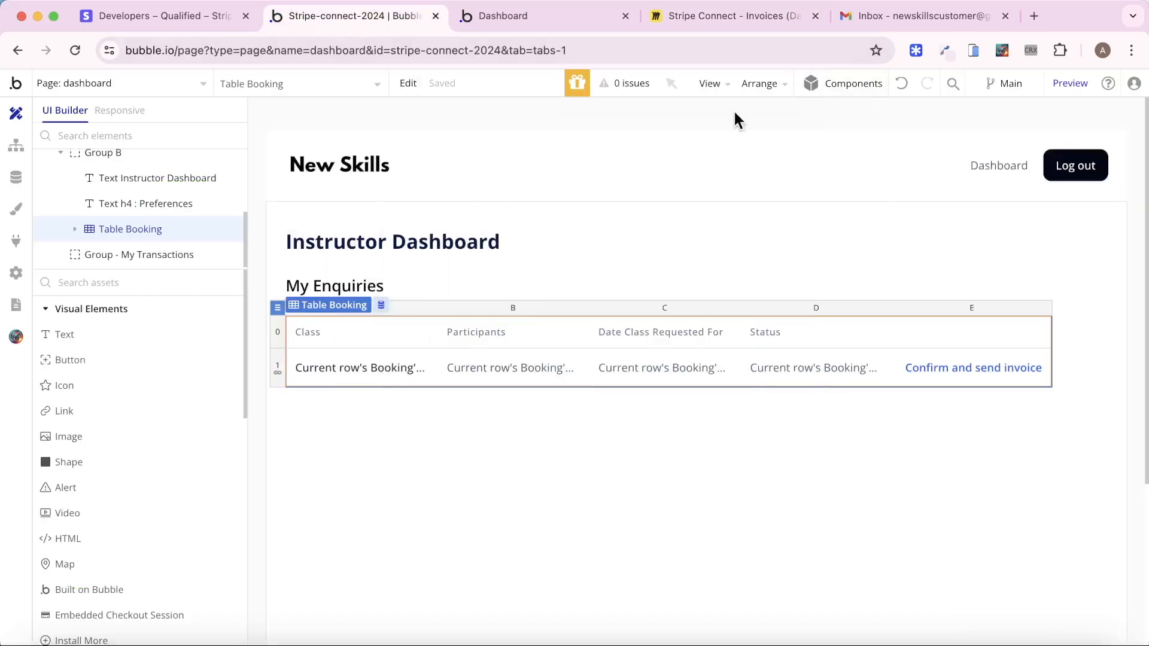
Locate the Confirm and send invoice text on the dashboard and add a click workflow for it
left_click(523, 18)
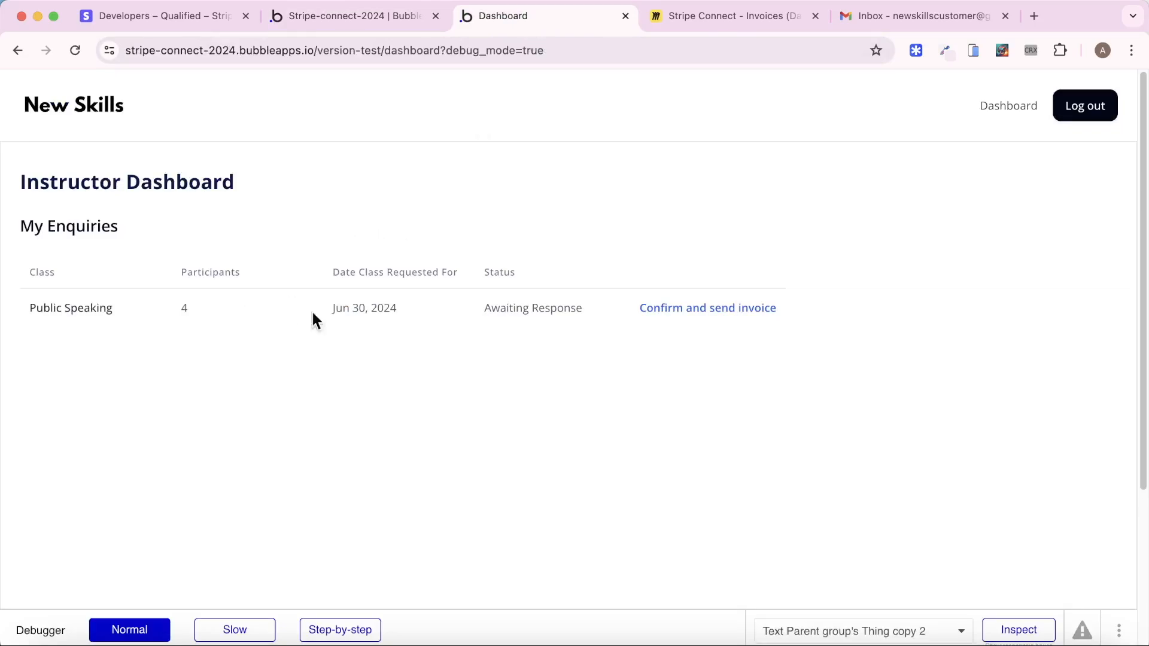
left_click(688, 309)
left_click(365, 23)
double_click(960, 369)
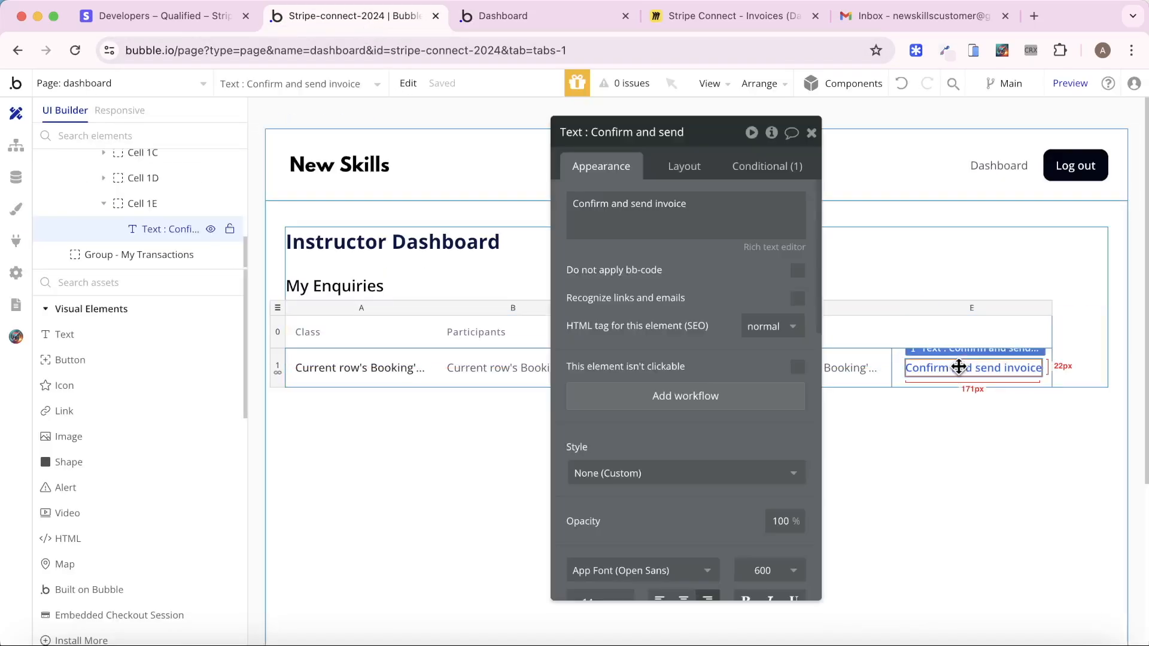
left_click(731, 392)
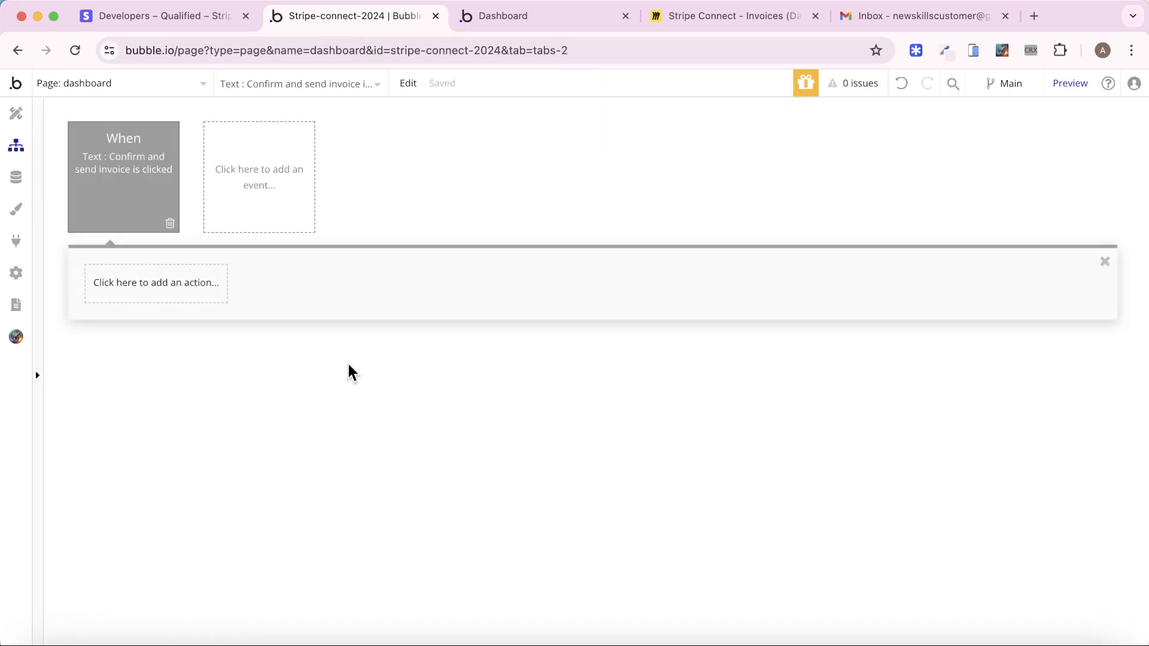
Review the four 'Creating and Sending Invoices' steps on the Miro board, then go back to Bubble's workflow editor
left_click(672, 12)
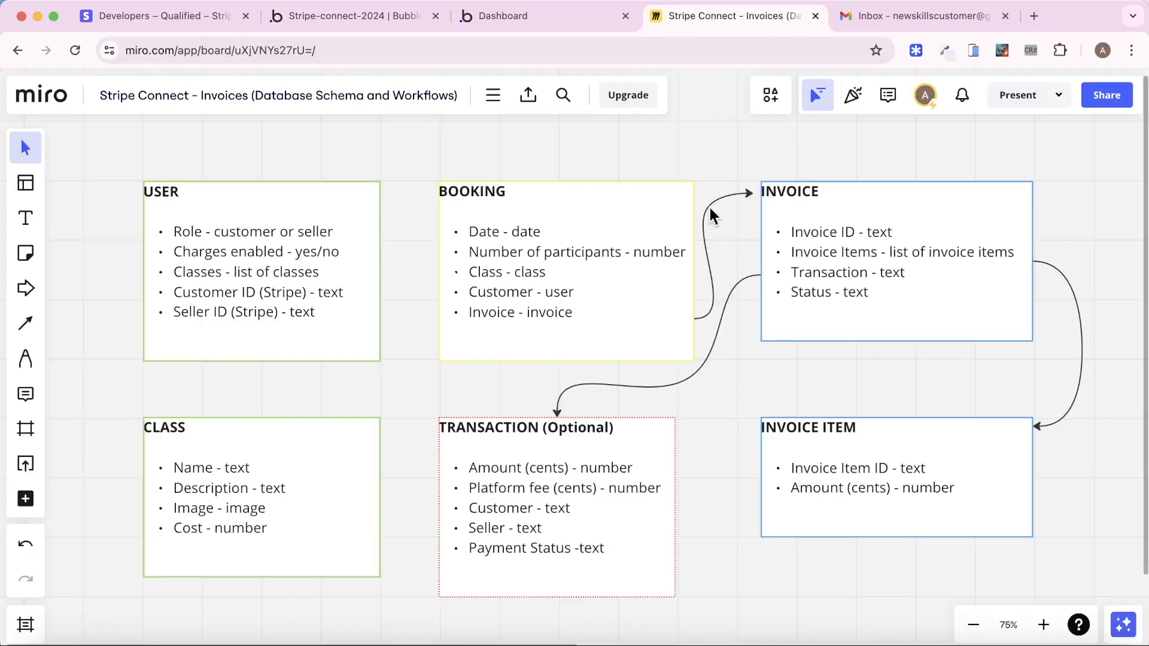
scroll(724, 228, "right", 15)
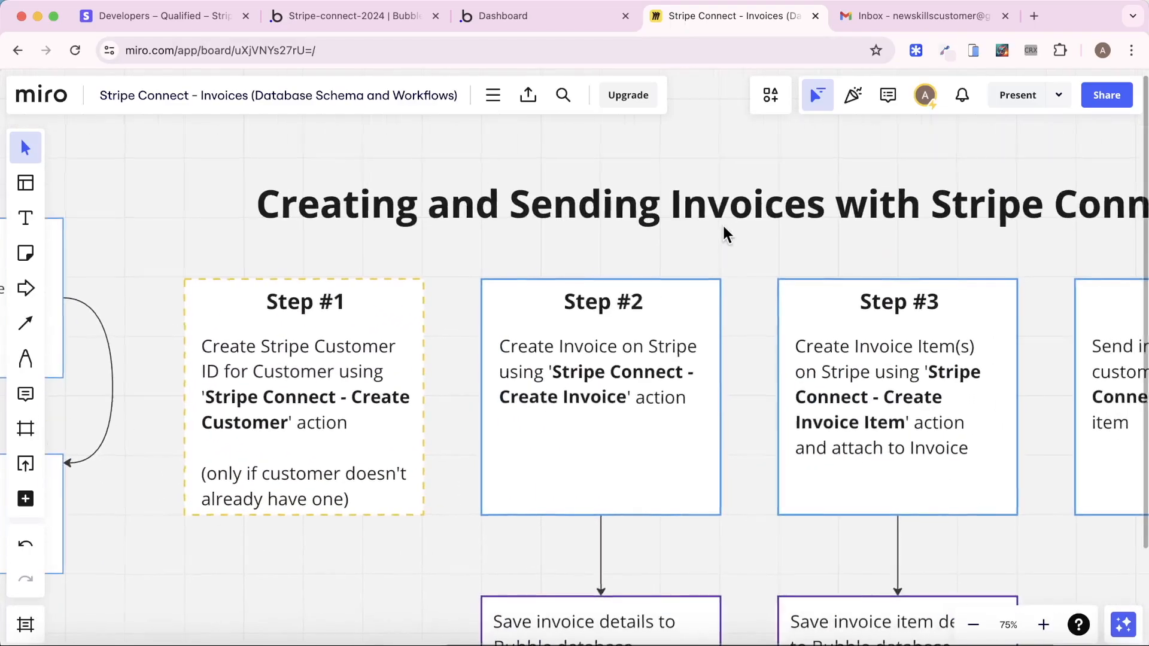
scroll(724, 240, "down", 5)
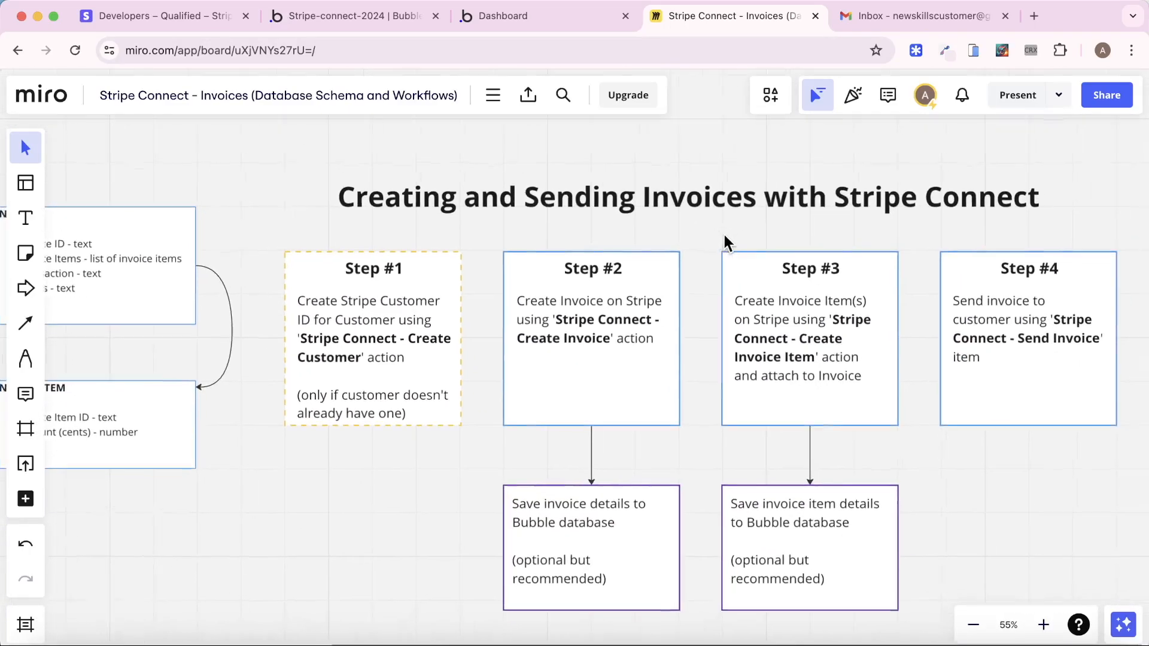
scroll(725, 238, "up", 4)
scroll(726, 239, "down", 2)
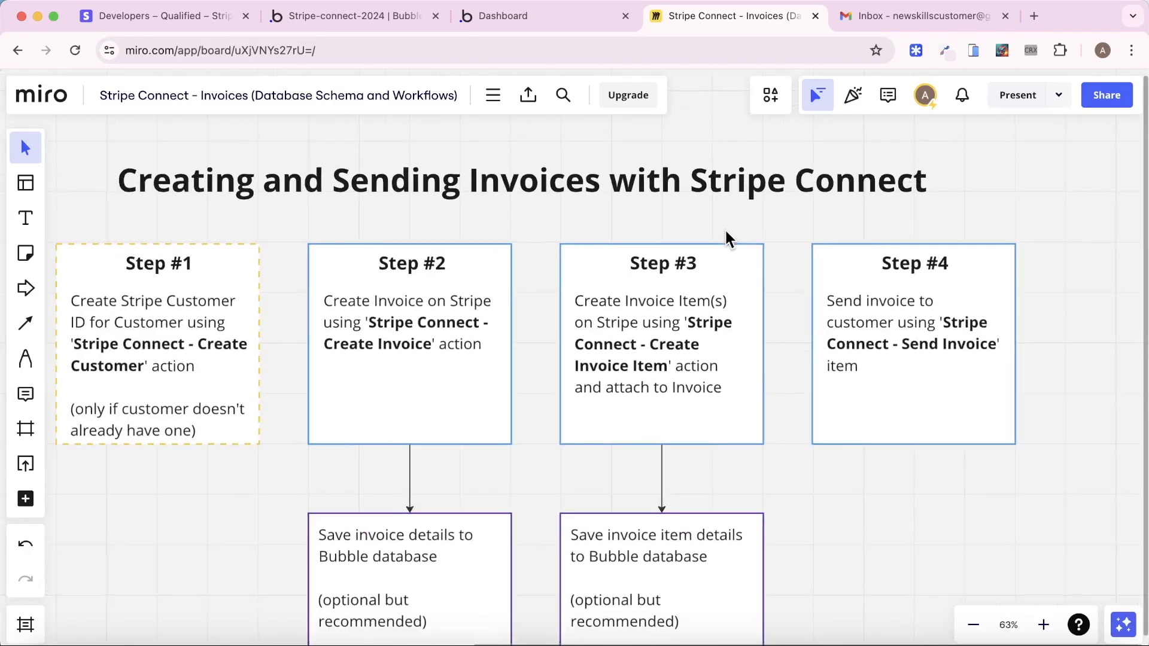
scroll(726, 238, "down", 1)
scroll(726, 238, "left", 1)
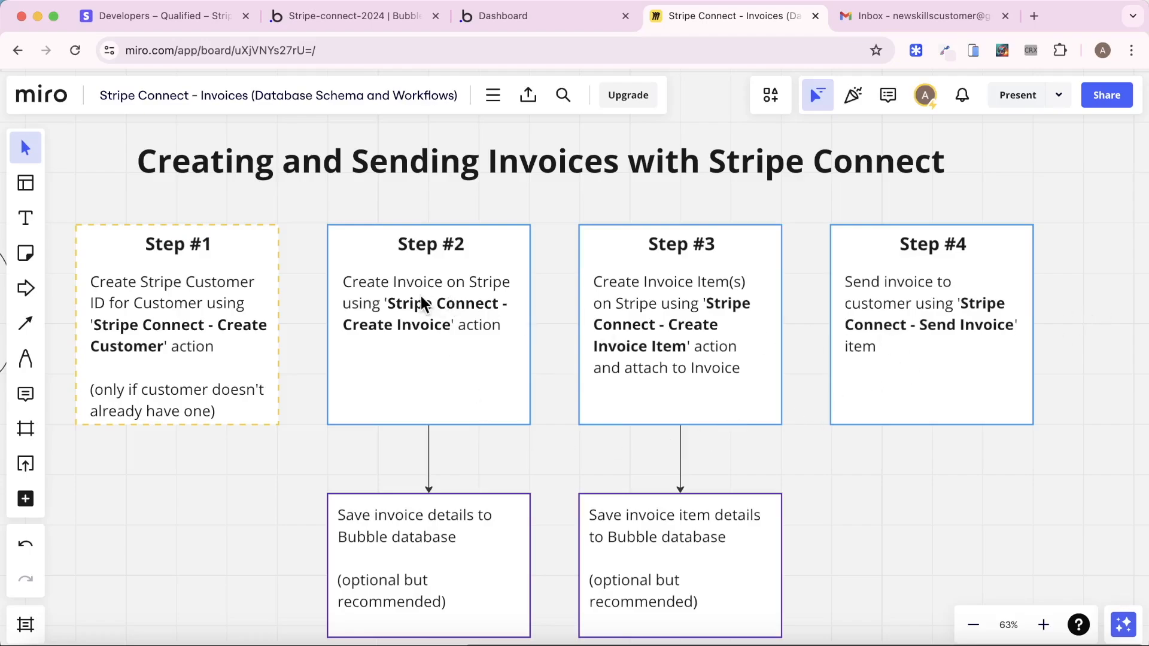
left_click(328, 21)
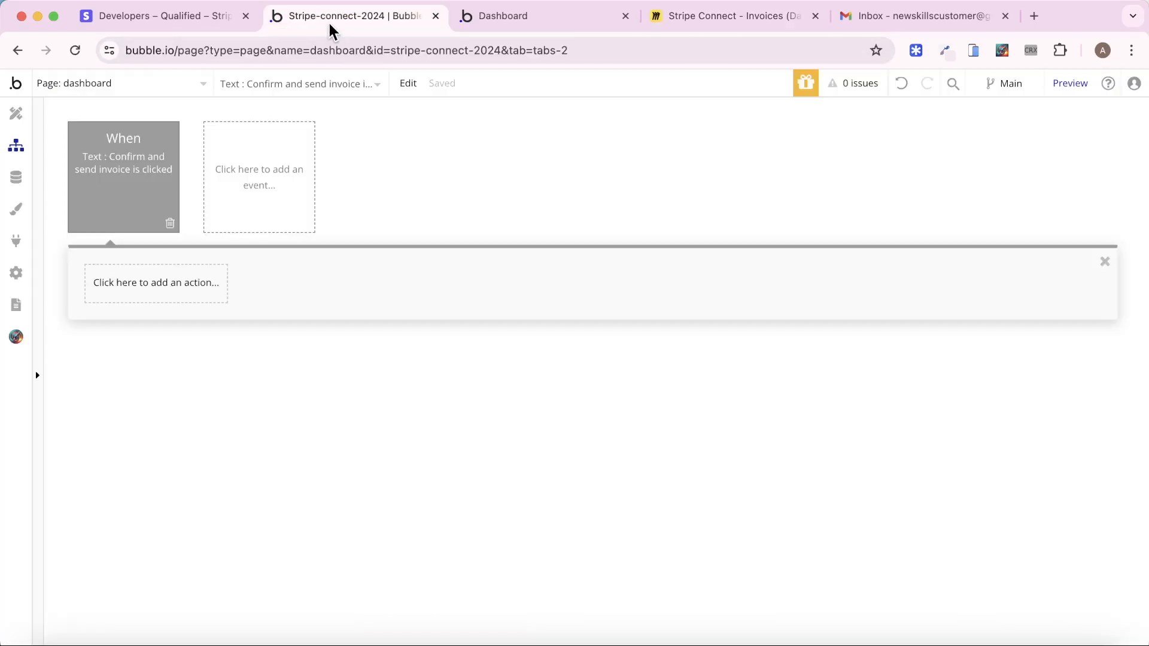
Add a Stripe Connect – Create Invoice action to the Confirm and send invoice workflow
left_click(178, 291)
mouse_move(157, 529)
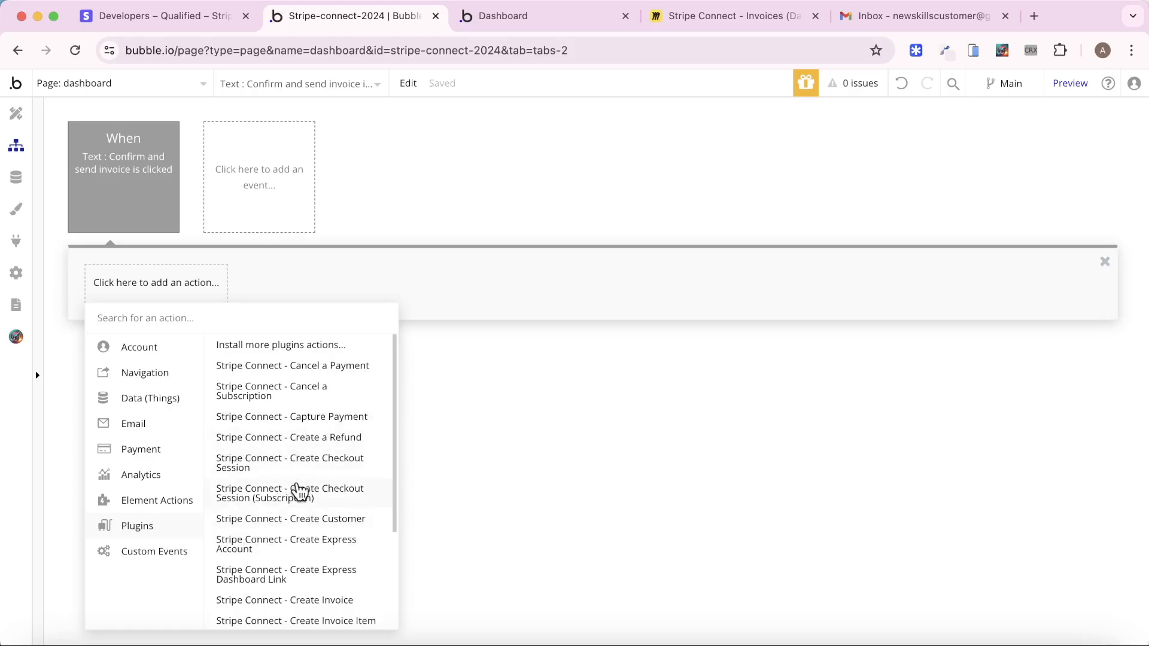
left_click(331, 600)
left_click_drag(596, 347, 366, 346)
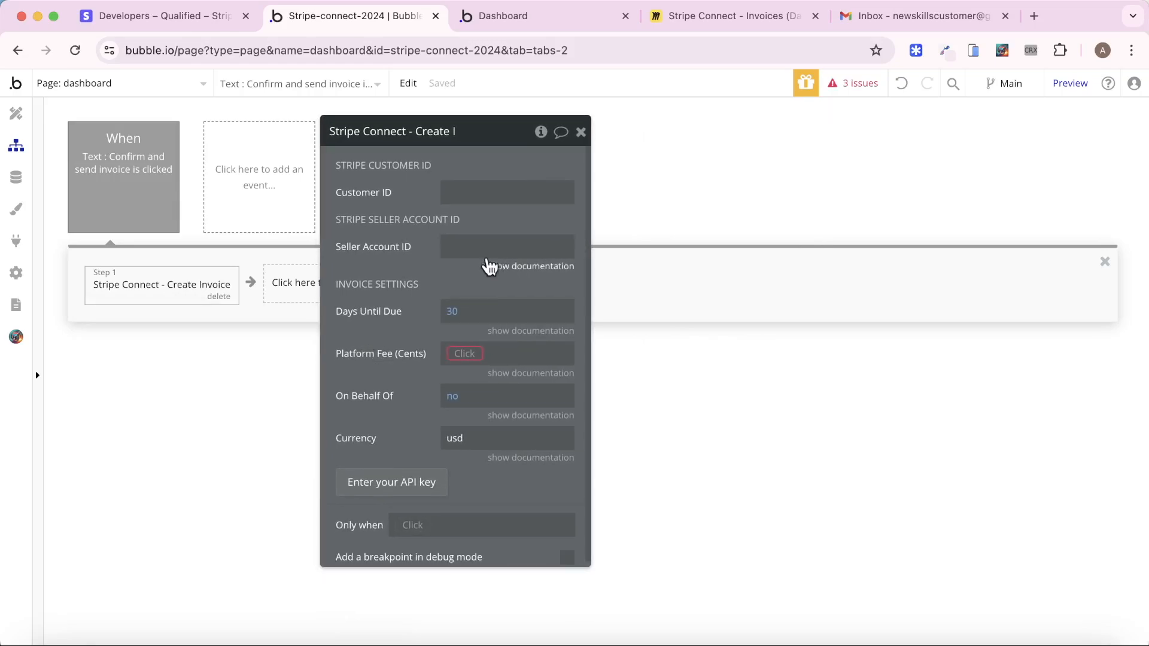
Set Customer ID to Current row's Booking's Customer's Stripe customer ID
left_click(464, 194)
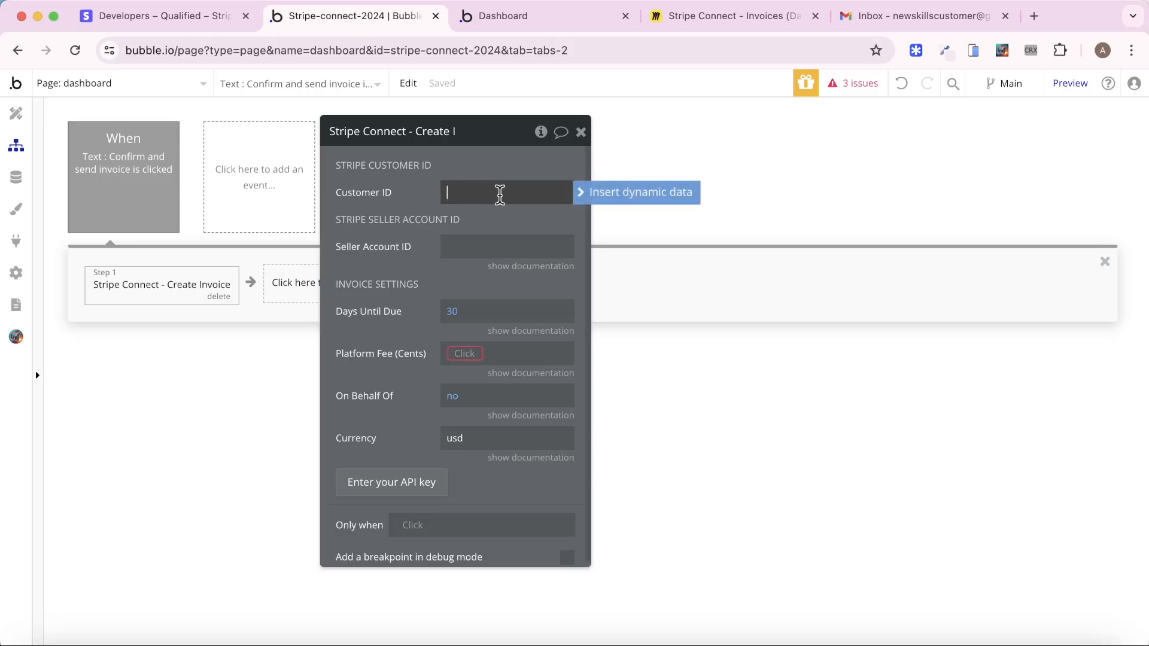
left_click(611, 201)
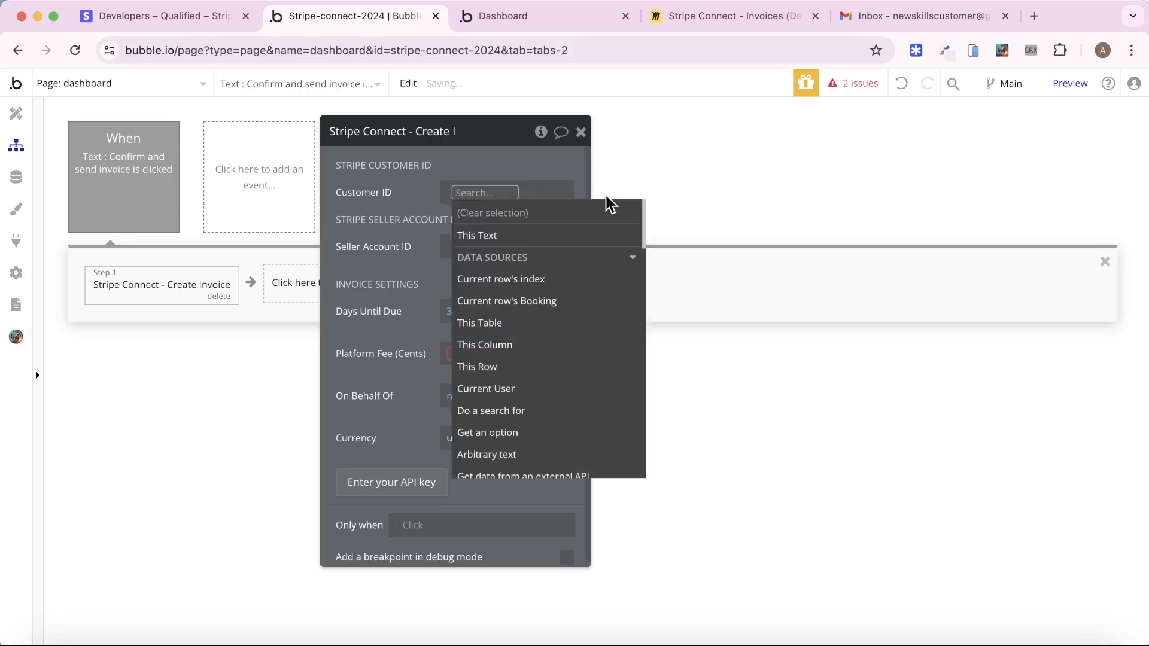
left_click(571, 300)
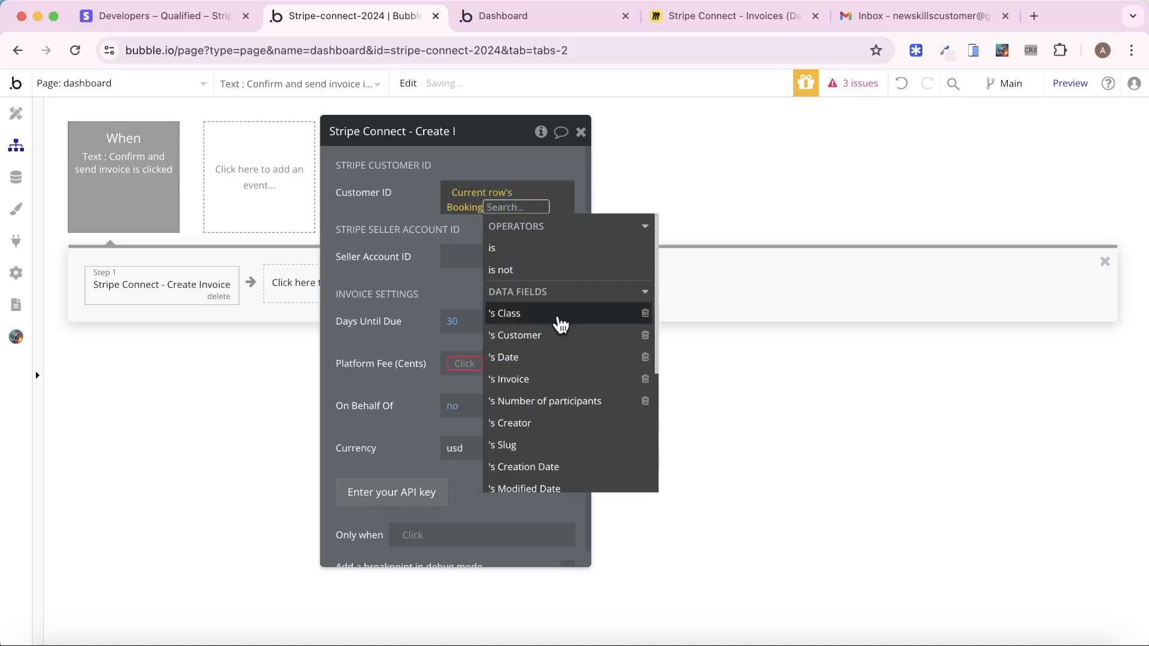
left_click(557, 335)
left_click(556, 357)
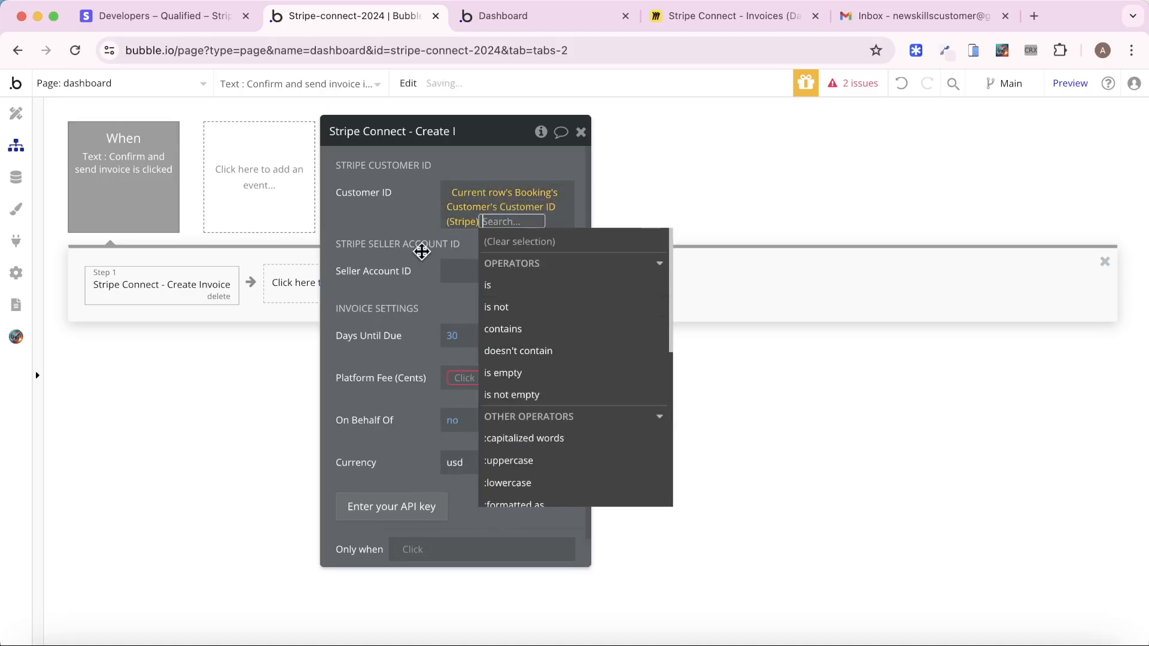
left_click(418, 249)
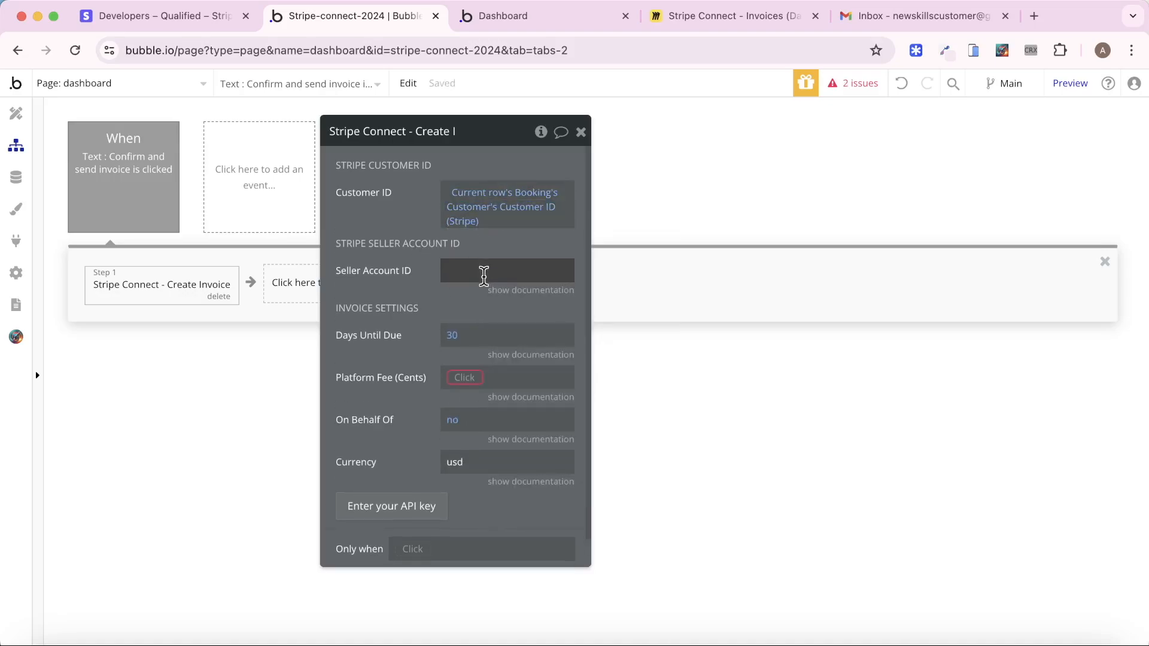
Set Seller Account ID to Current User's Seller Account ID (Stripe)
left_click(458, 269)
left_click(632, 272)
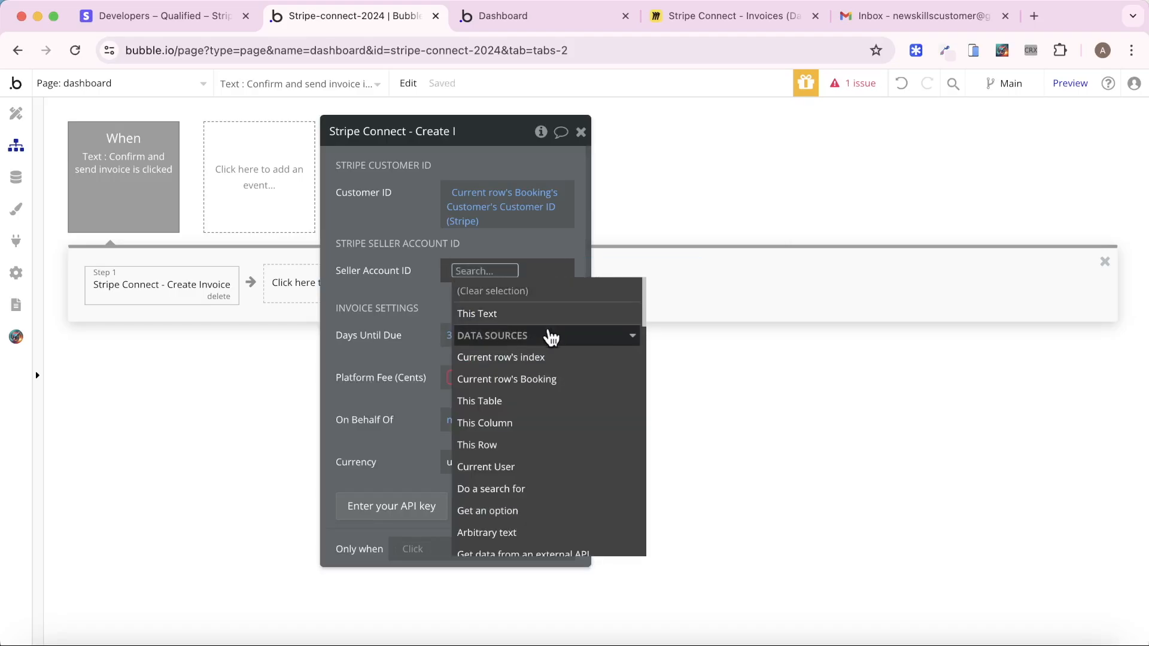
left_click(543, 472)
left_click(559, 481)
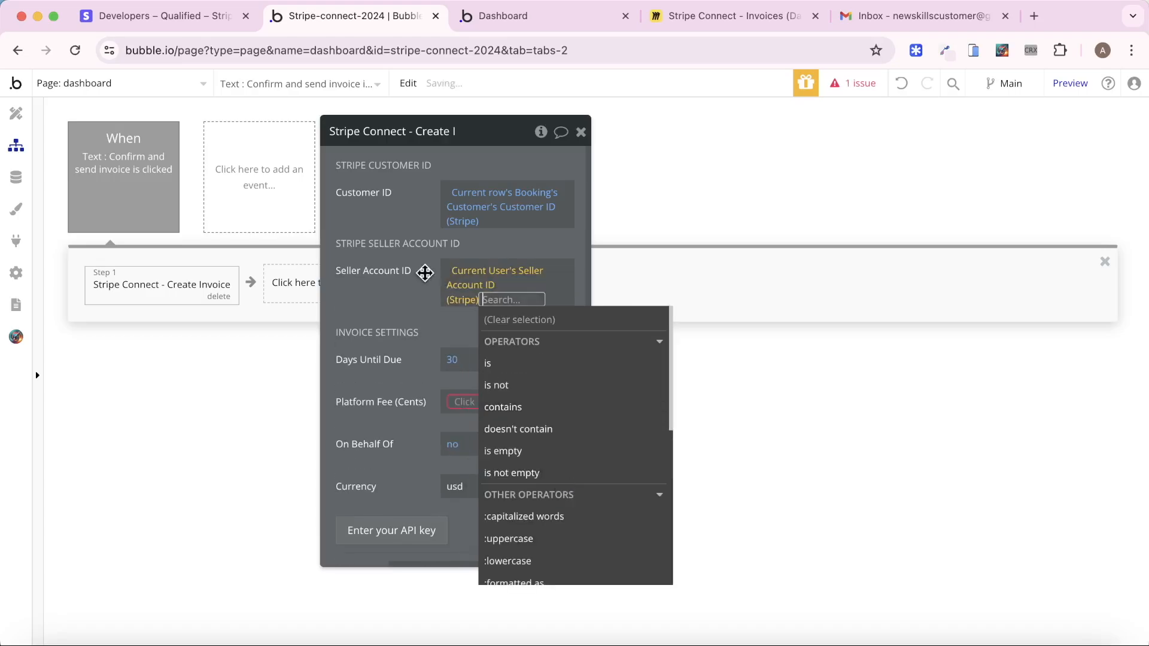
left_click(422, 271)
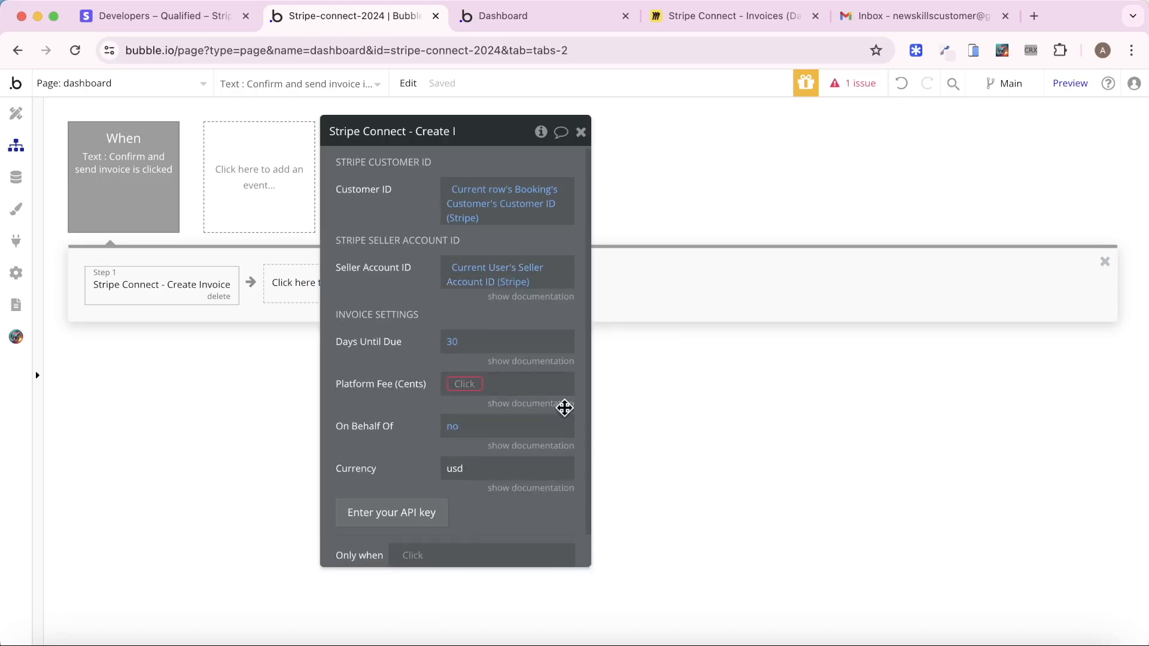
left_click(542, 364)
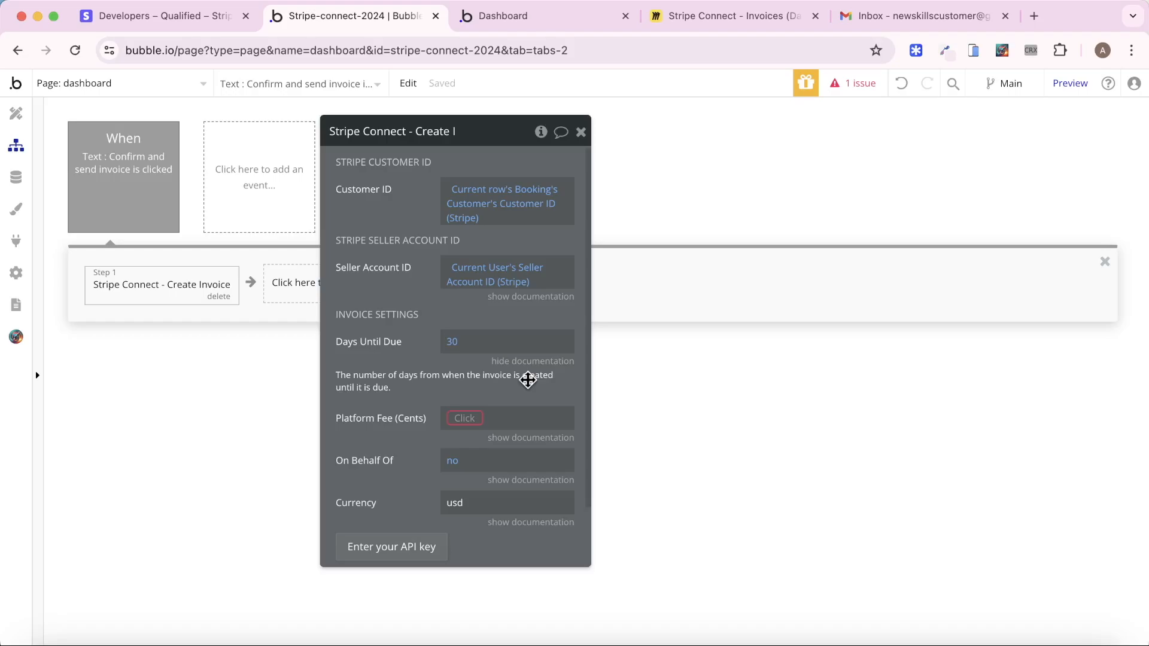
Set Platform Fee to Current row's Booking's Class's Cost * 0.2
left_click(472, 417)
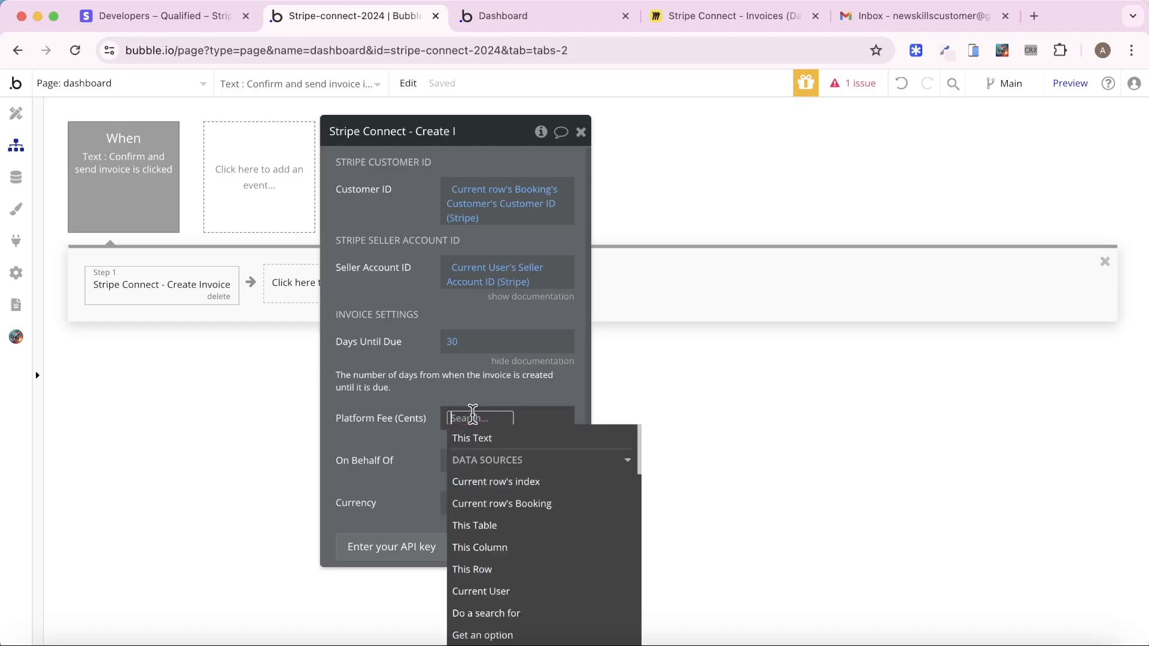
left_click(516, 503)
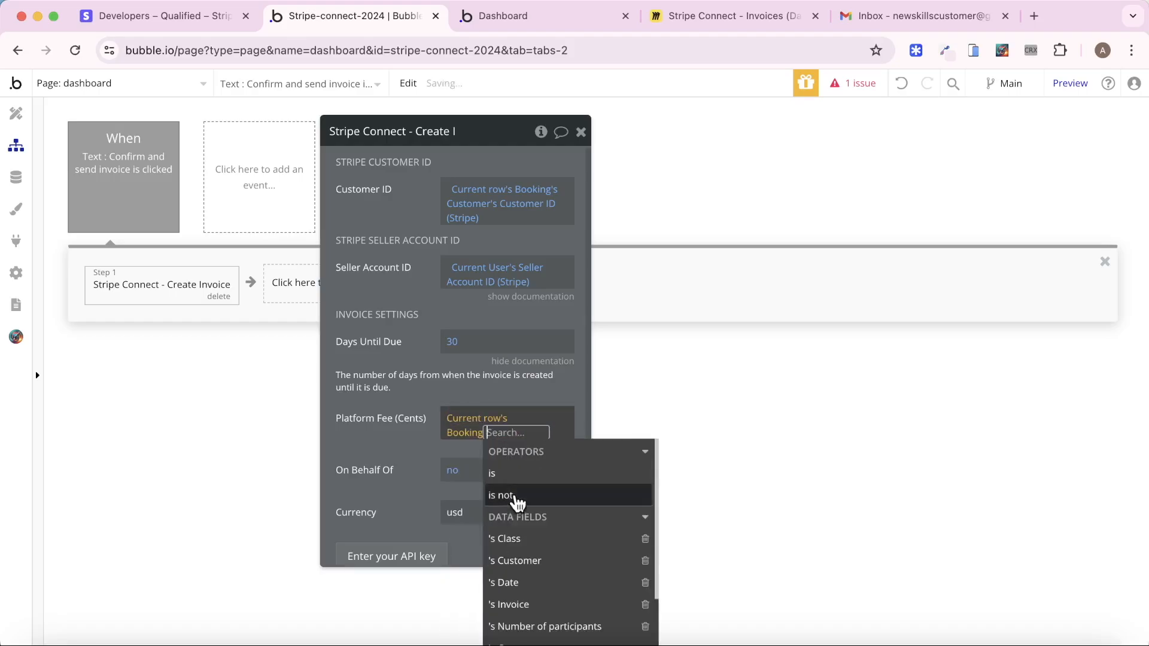
left_click(534, 538)
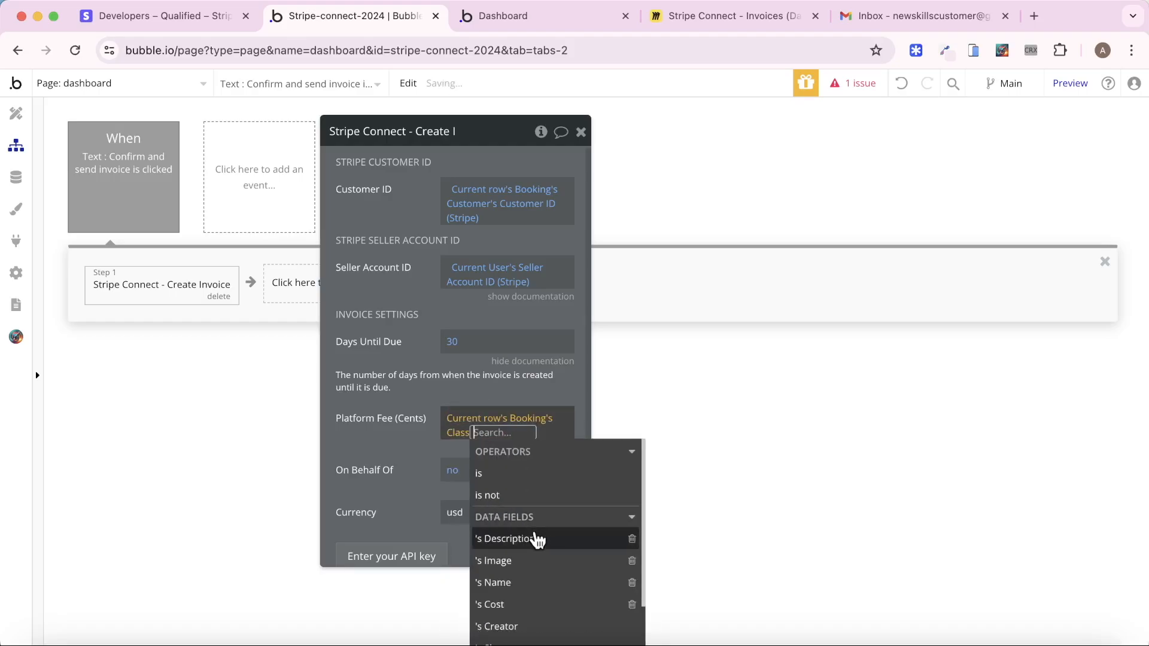
scroll(538, 575, "down", 1)
left_click(541, 580)
left_click(436, 433)
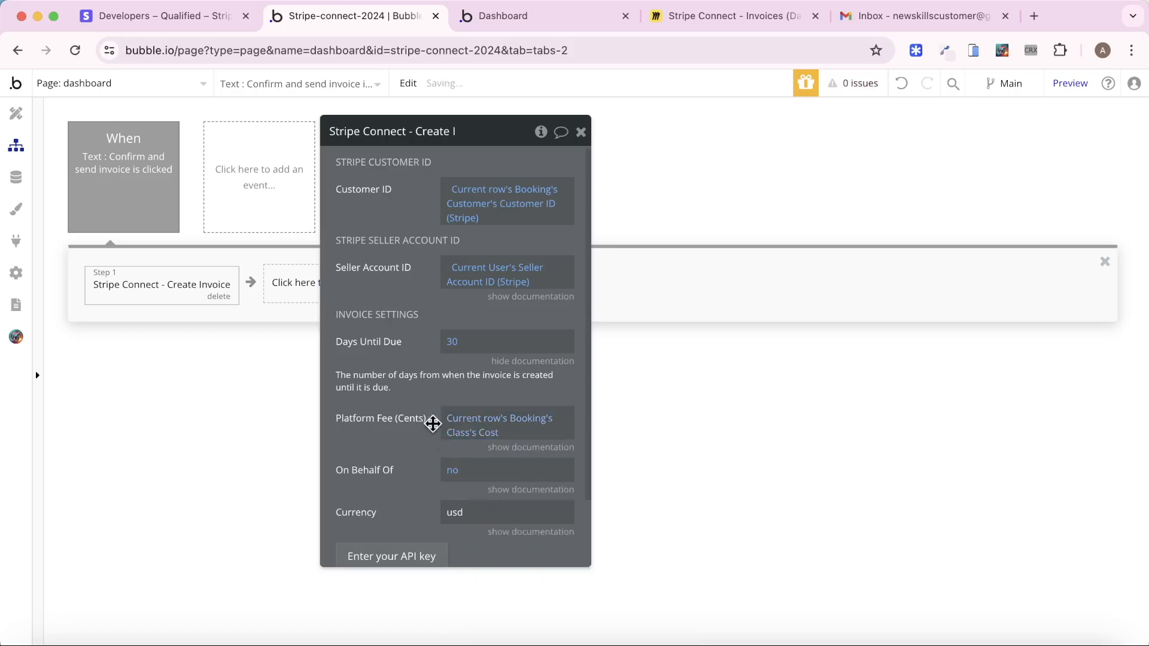
left_click(500, 434)
left_click(533, 432)
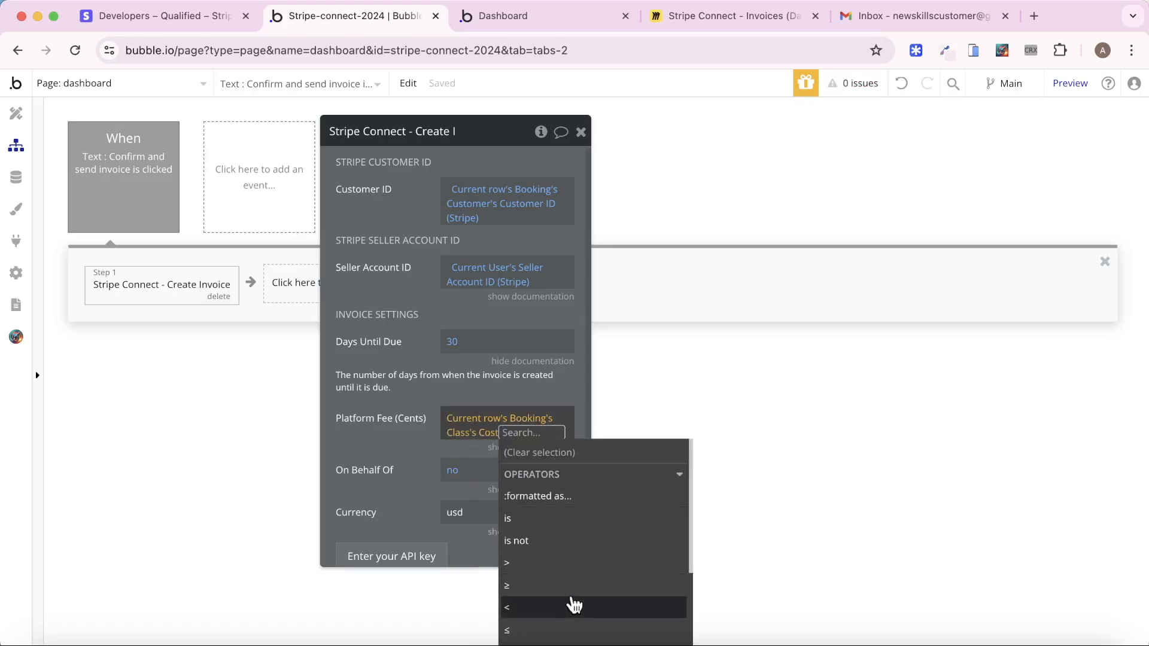
scroll(572, 602, "down", 2)
left_click(551, 613)
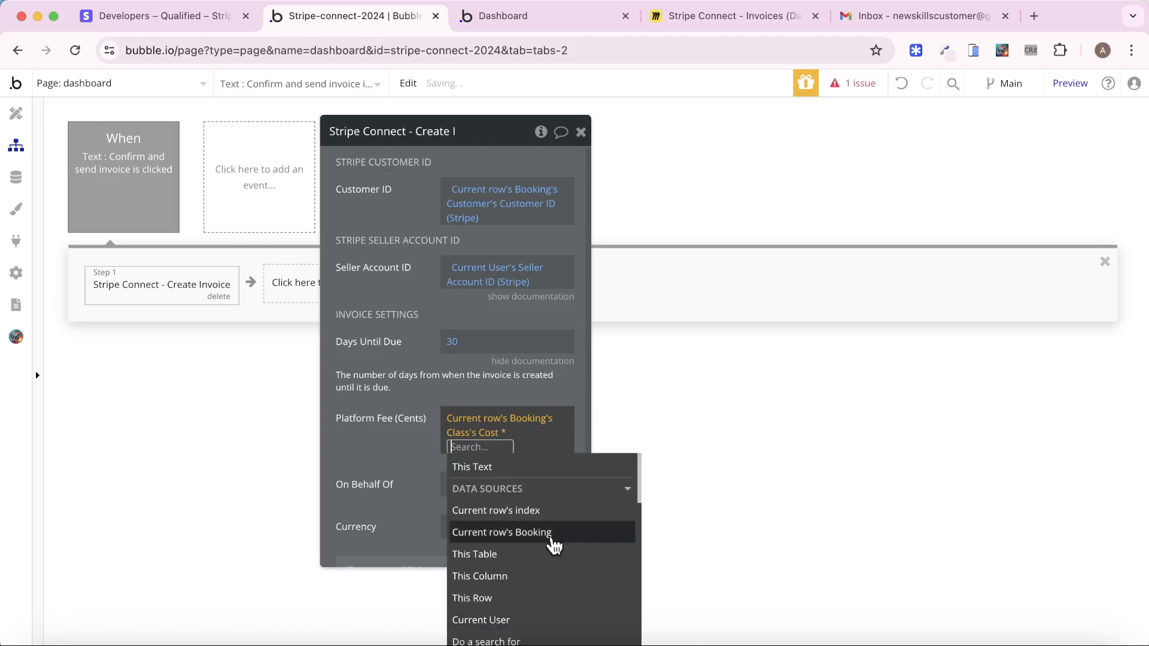
type("0.2")
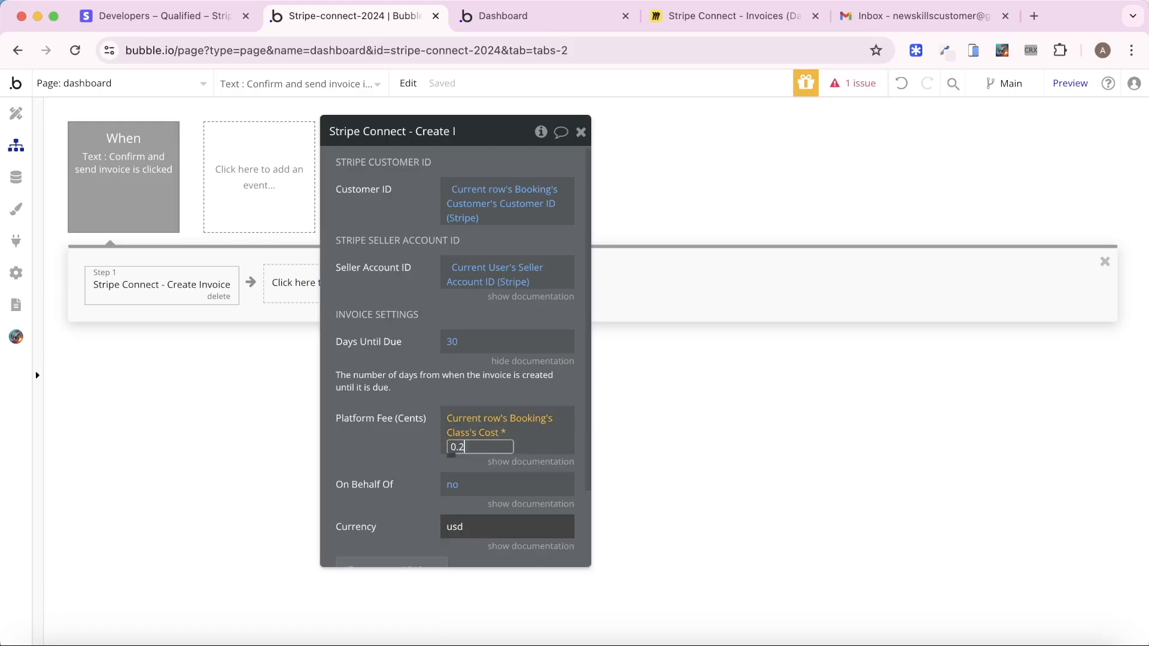
key("Return")
left_click(398, 439)
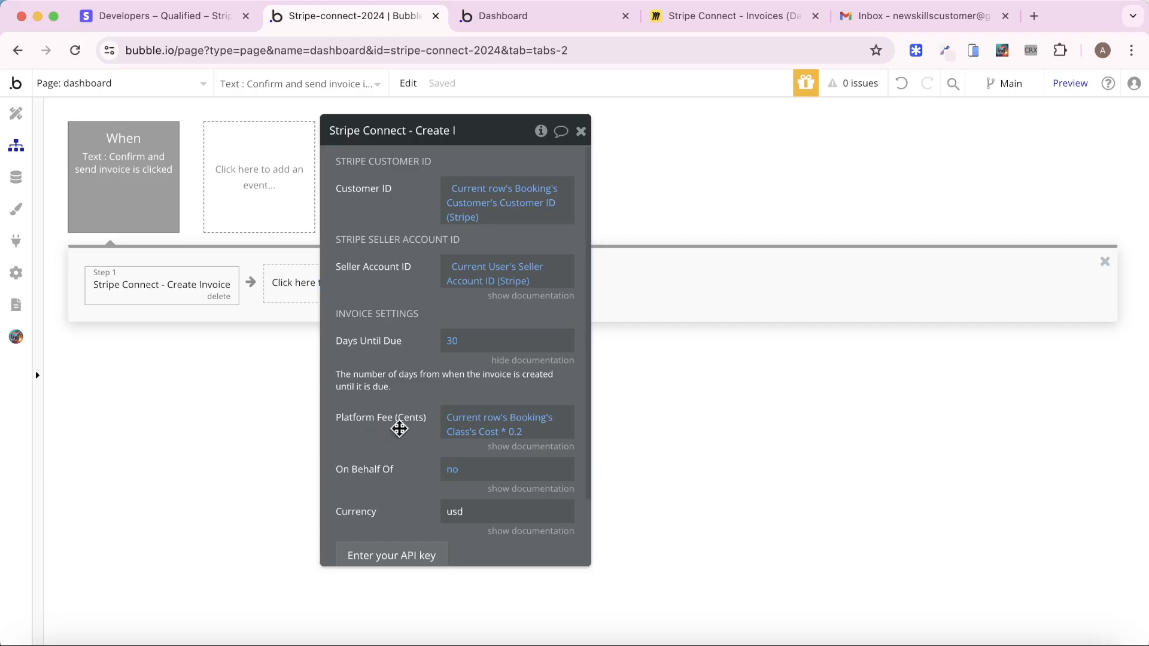
left_click(16, 177)
Check class costs in App data, then change Platform Fee (Cents) to Class's Cost * 0.2 * 100
left_click(154, 382)
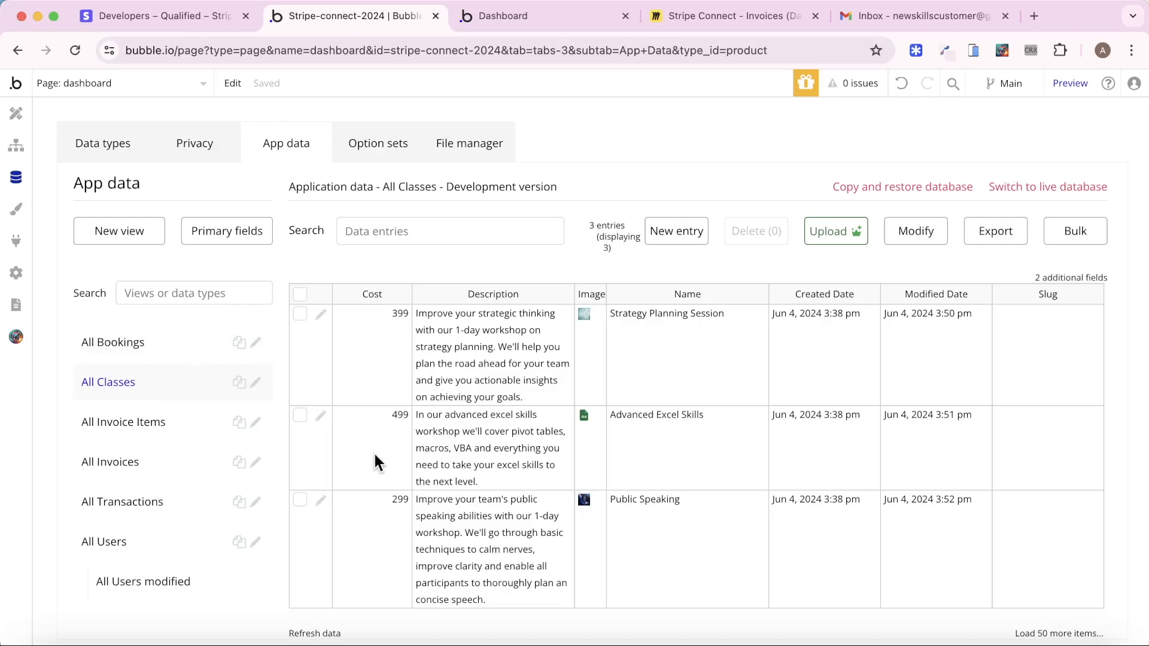
left_click(16, 146)
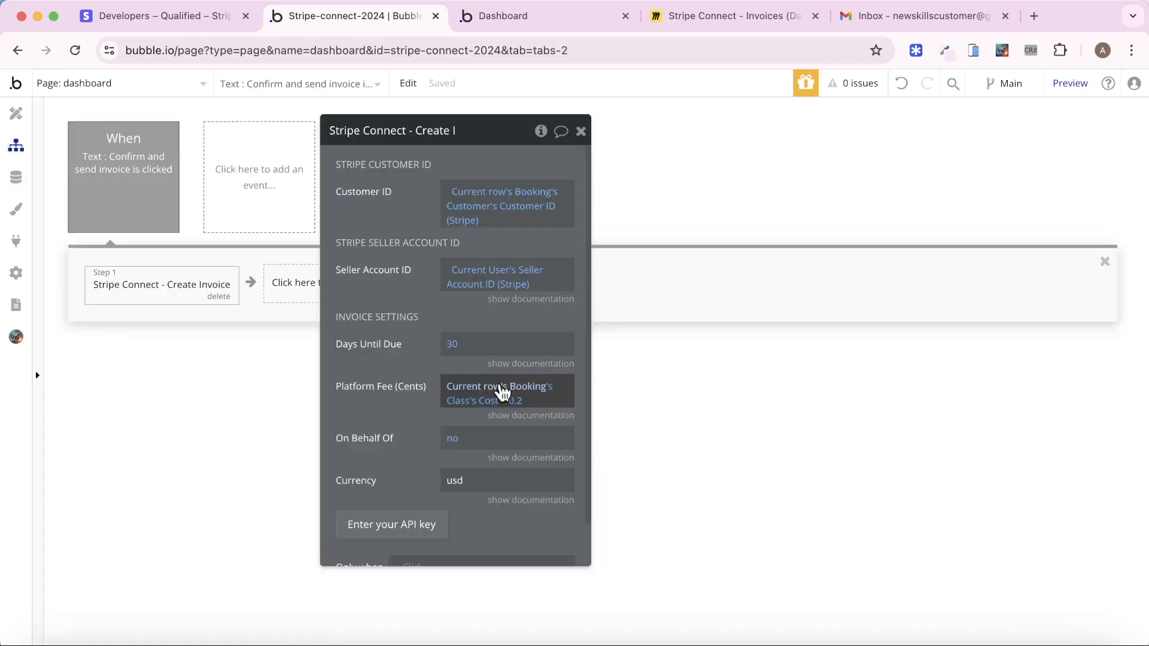
left_click(519, 407)
left_click(541, 417)
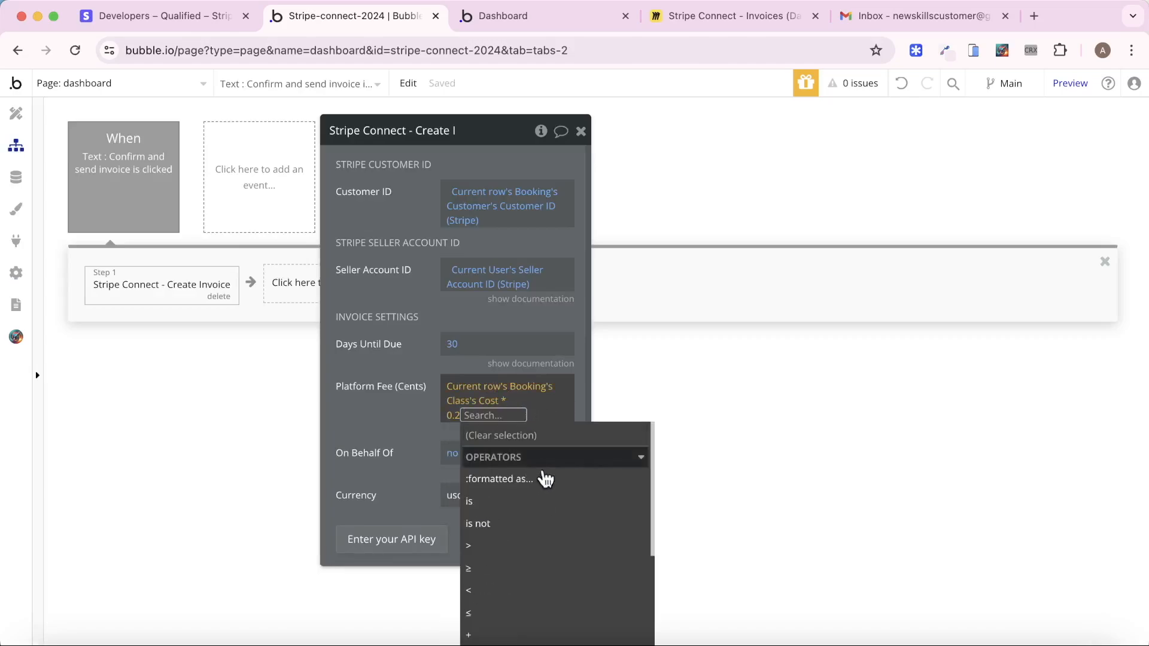
scroll(532, 620, "down", 3)
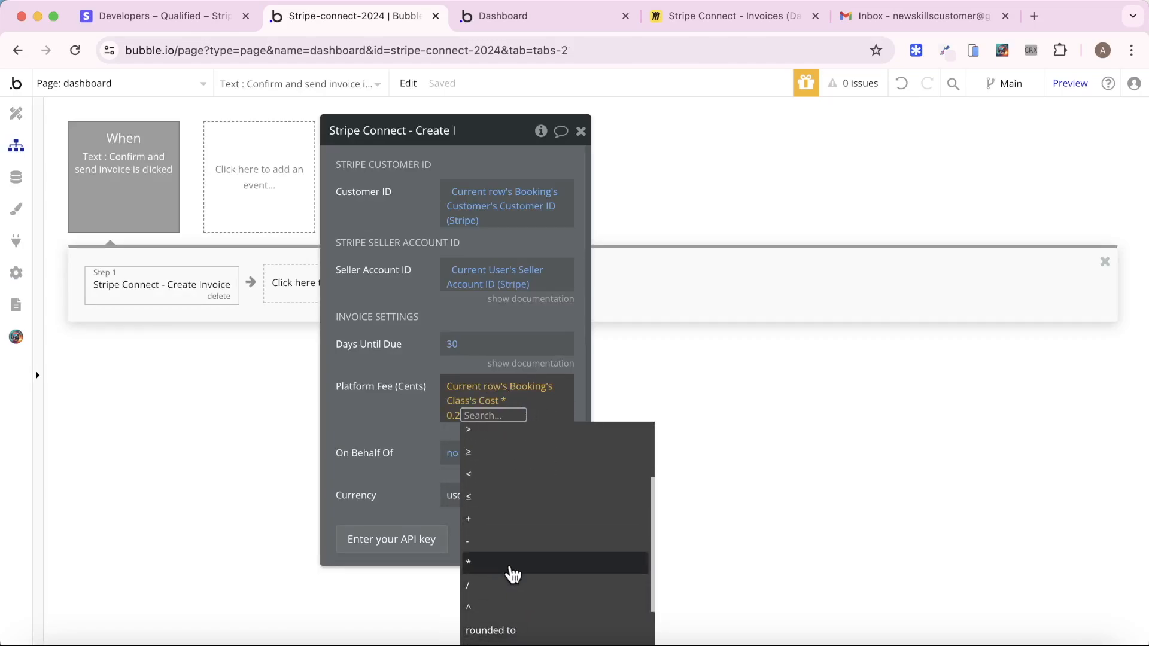
left_click(513, 566)
type("100")
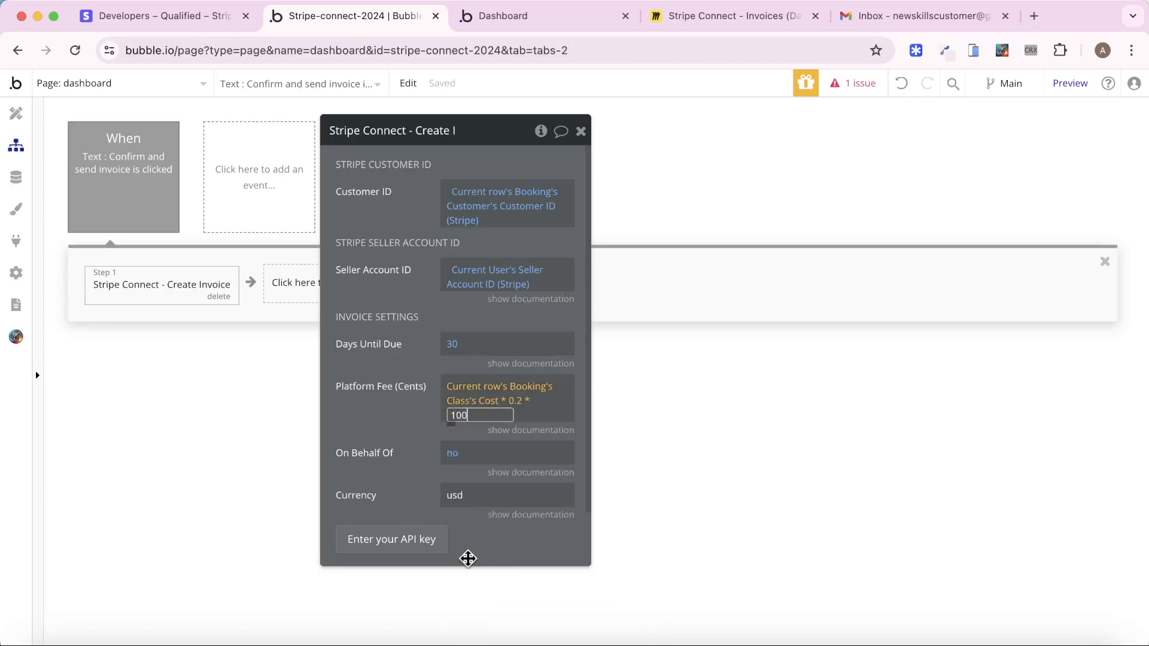
left_click(384, 431)
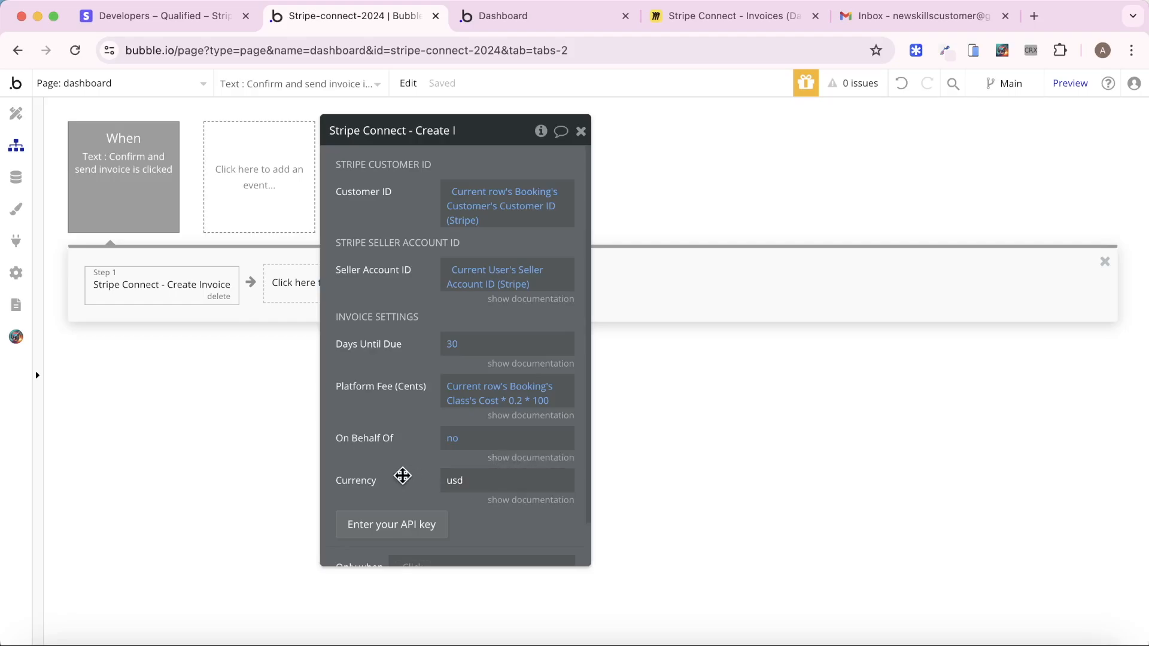
left_click_drag(391, 471, 578, 476)
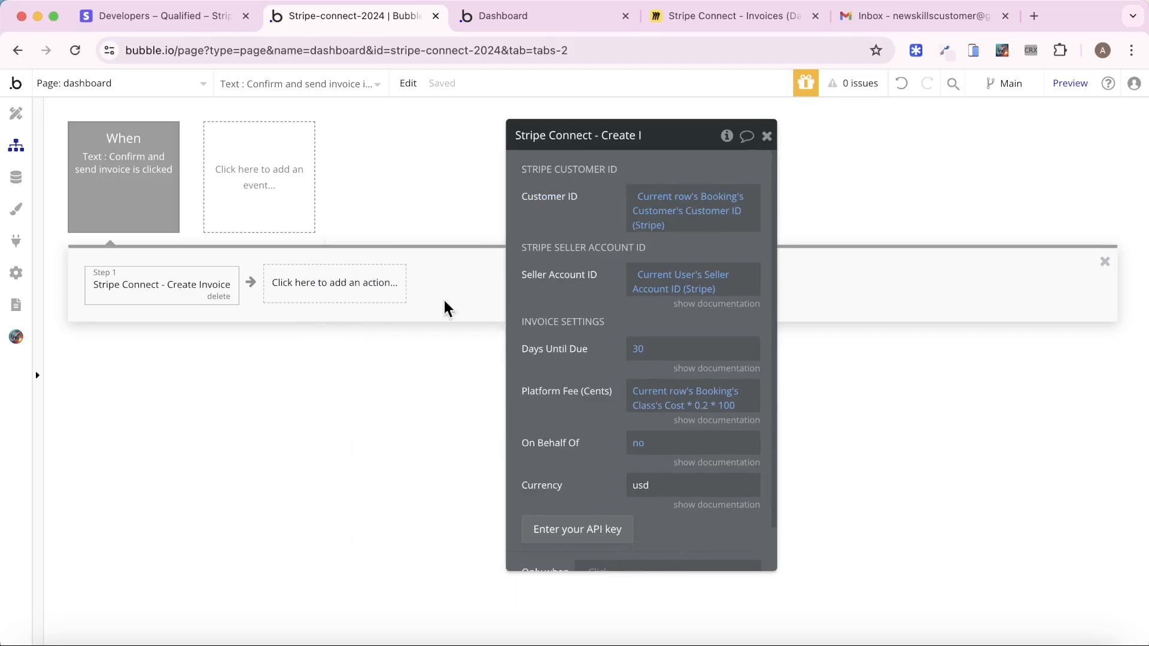
Add Stripe Connect – Create Invoice Item as step 2 and compare it with the Miro diagram
left_click(347, 288)
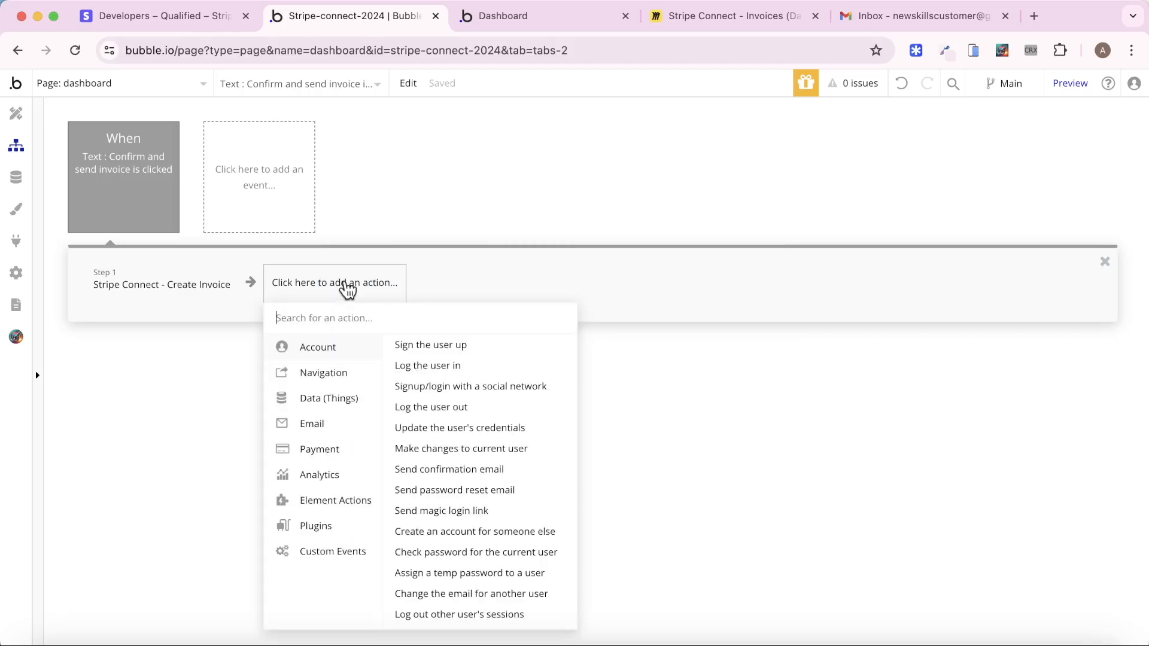
mouse_move(340, 527)
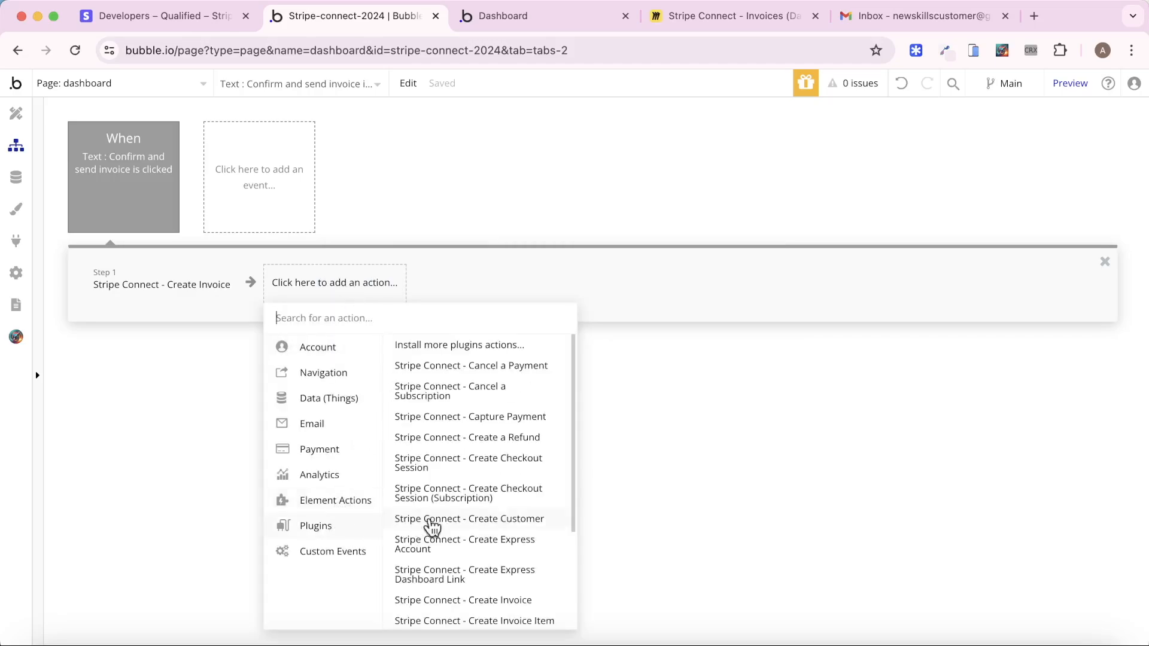
scroll(488, 497, "down", 3)
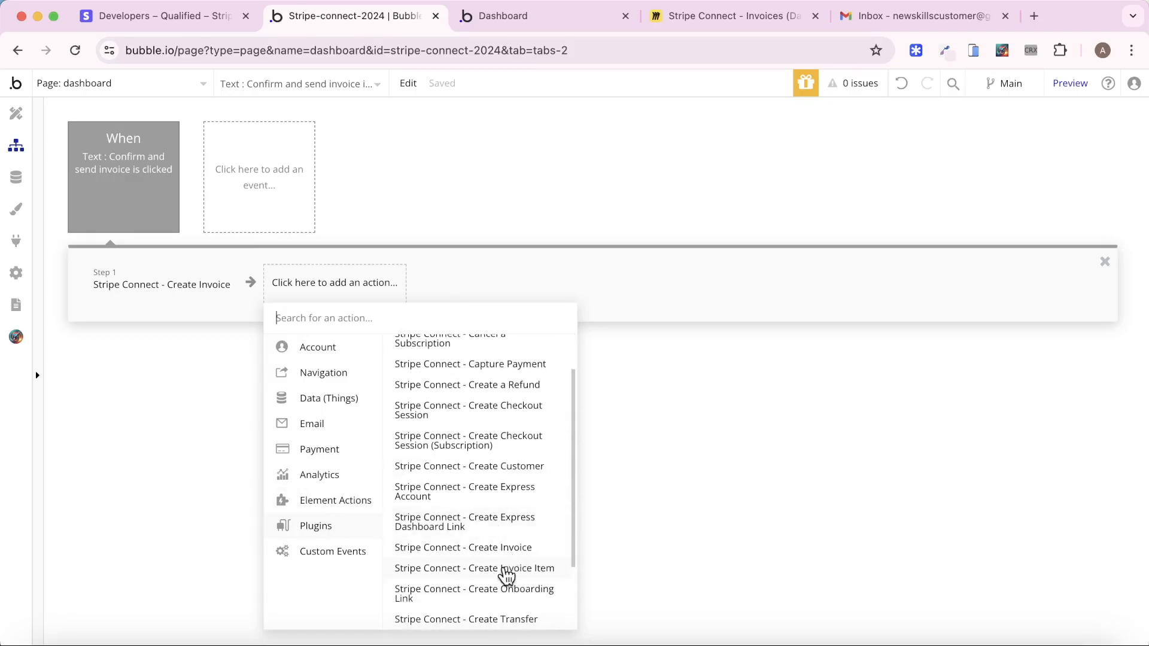
left_click(502, 568)
left_click(720, 18)
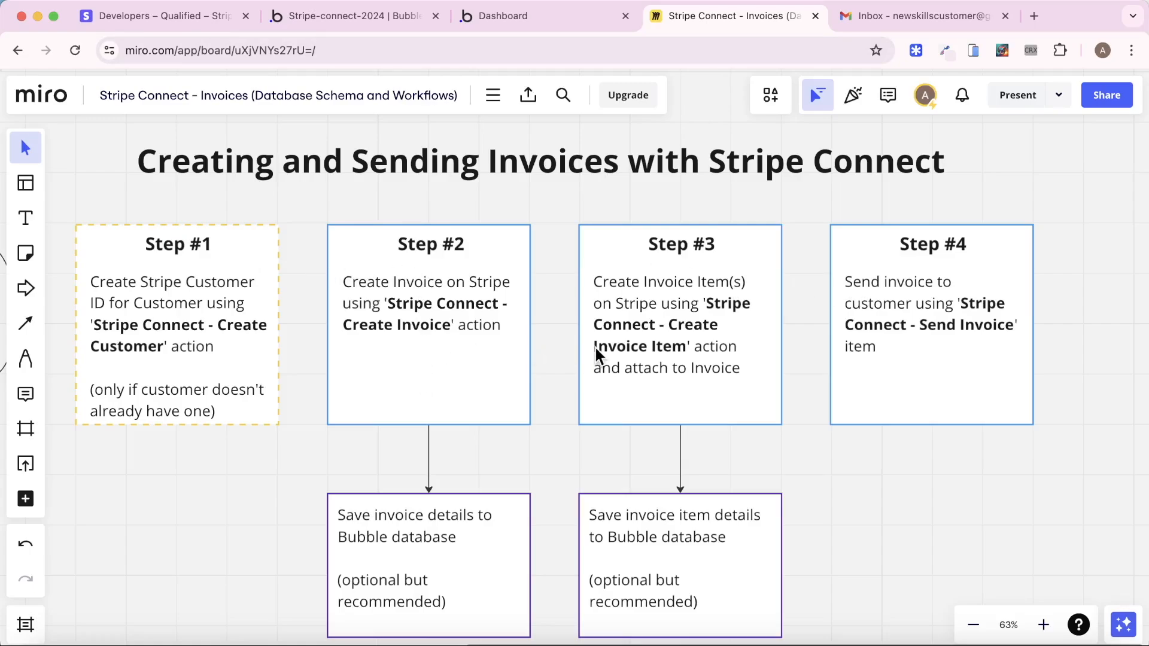
left_click(367, 14)
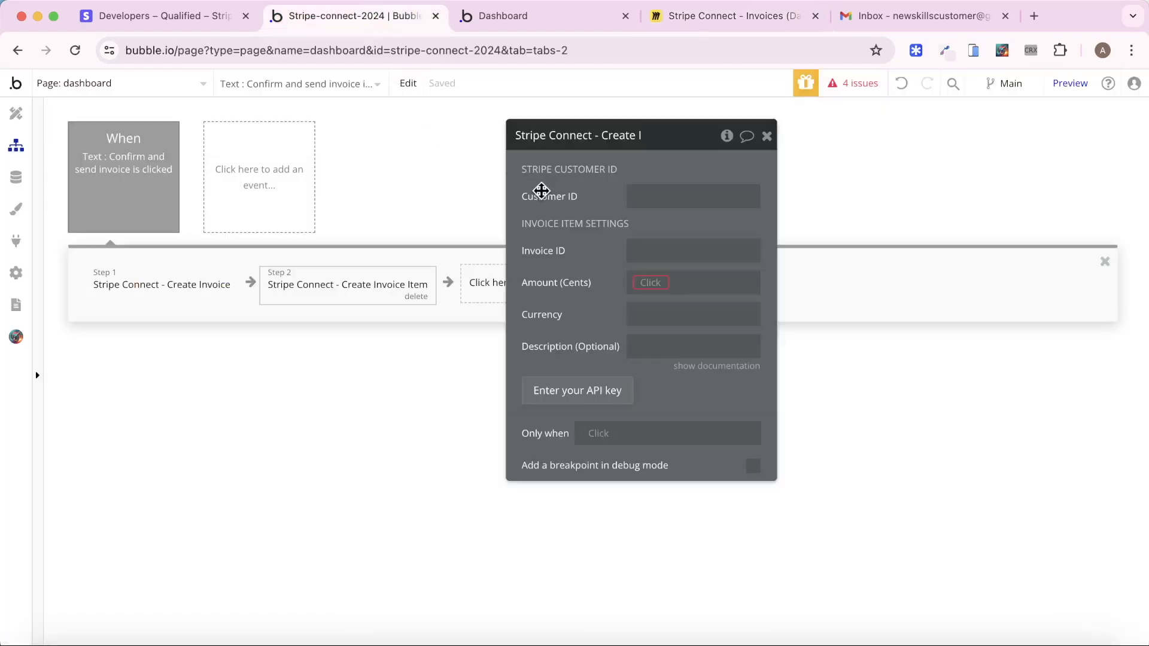
Set Customer ID to the booking customer's Stripe ID and Invoice ID to step 1's Invoice ID
left_click(642, 193)
left_click(789, 201)
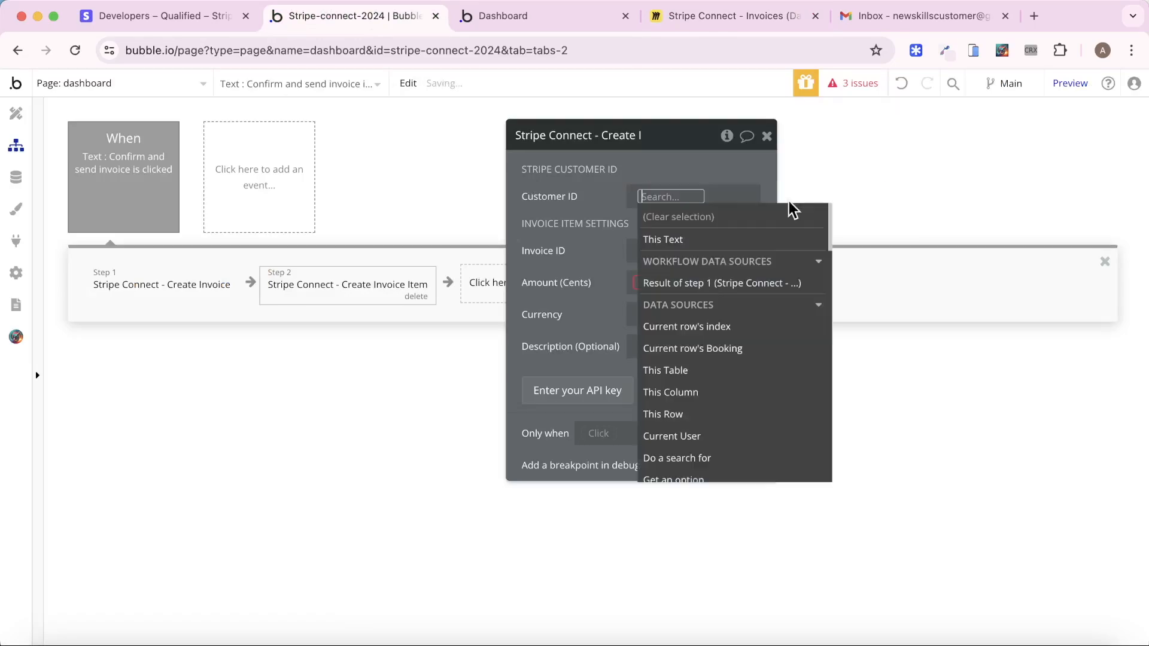
left_click(725, 347)
left_click(727, 339)
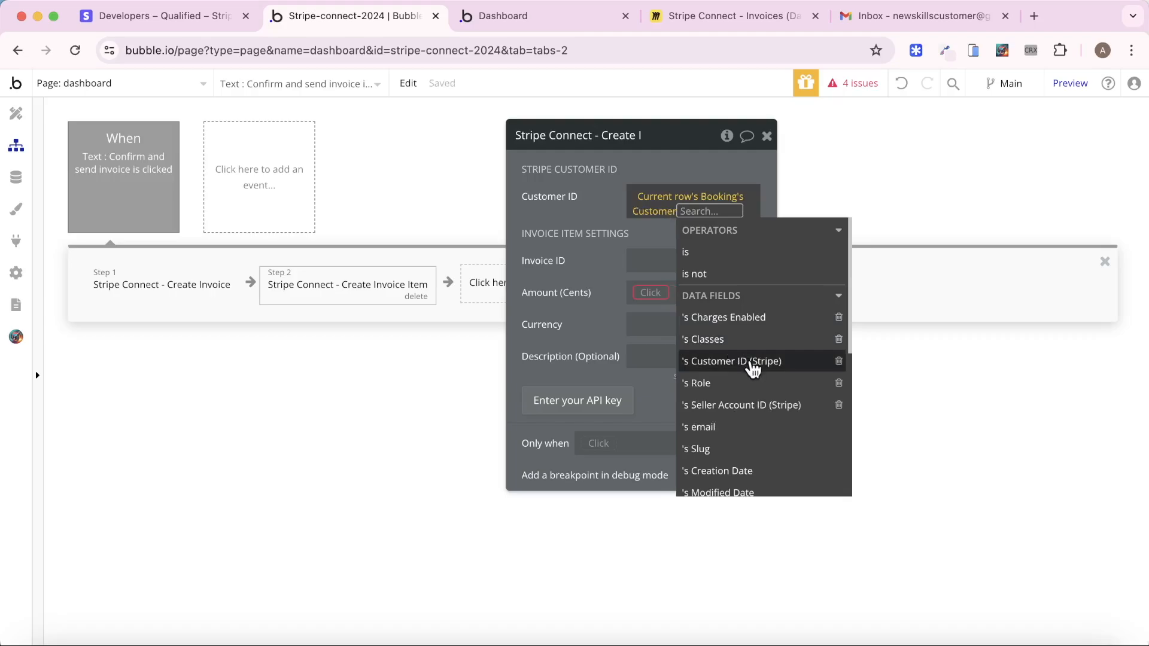
left_click(751, 365)
left_click(573, 209)
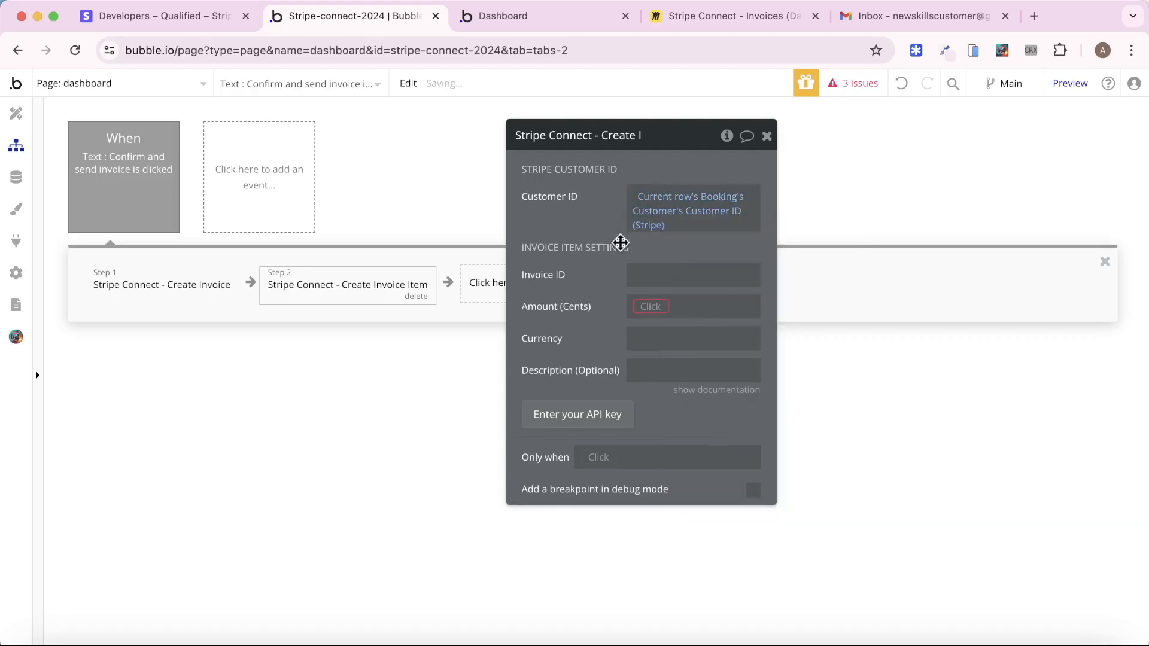
left_click(653, 273)
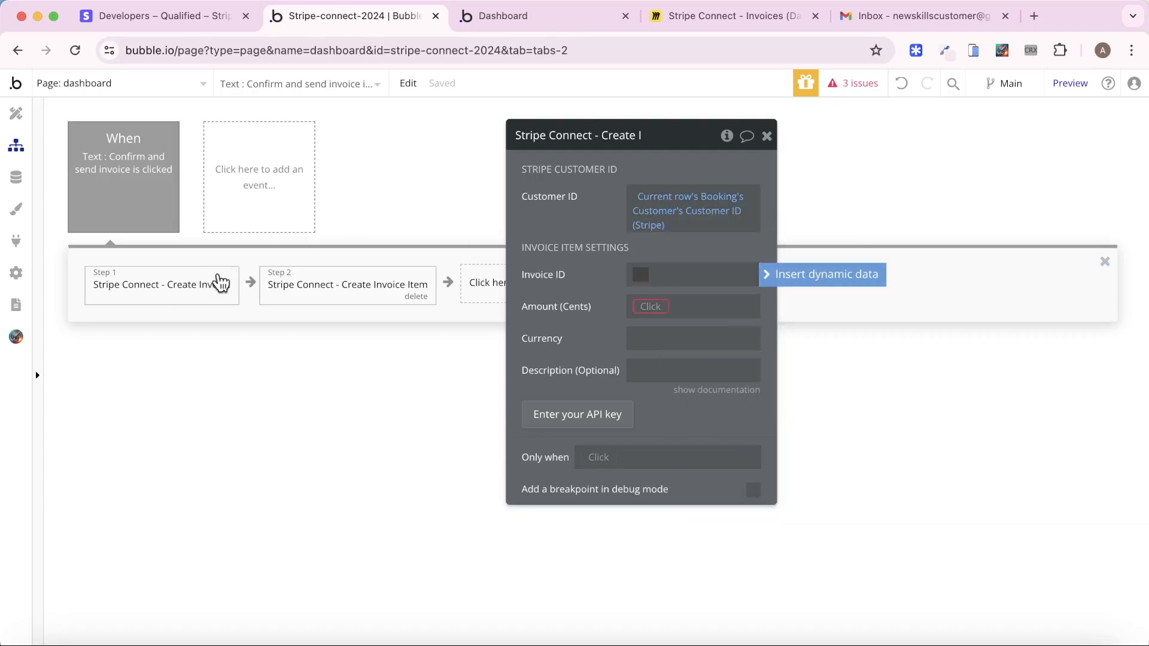
left_click(778, 283)
left_click(760, 361)
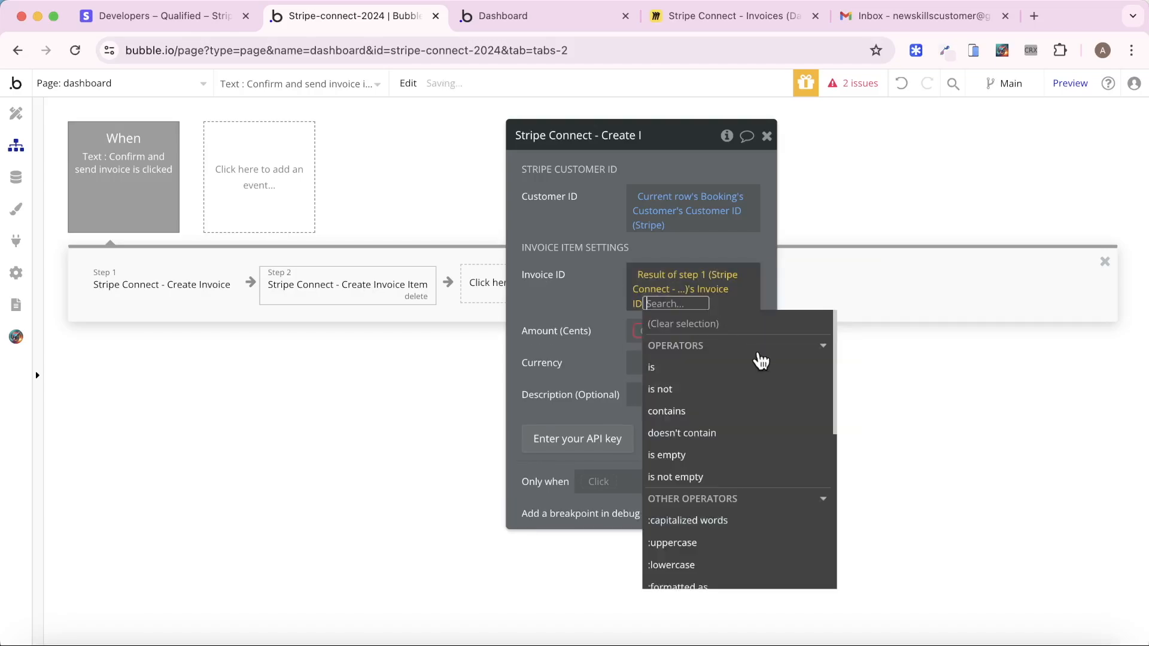
left_click(598, 275)
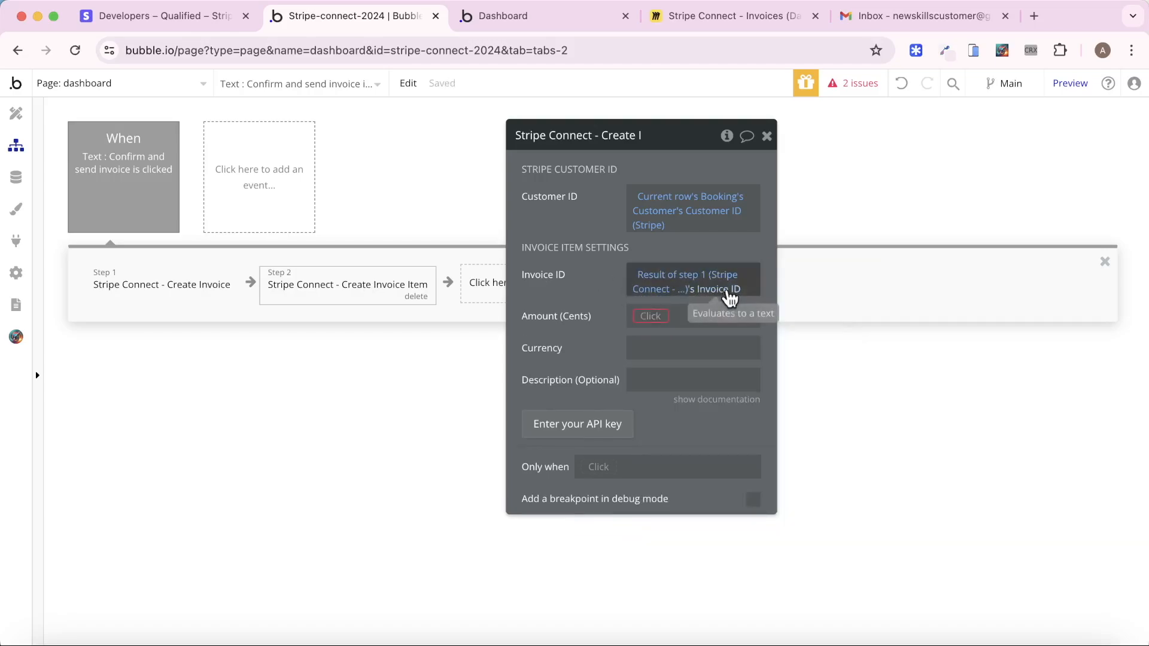
left_click_drag(585, 271, 547, 246)
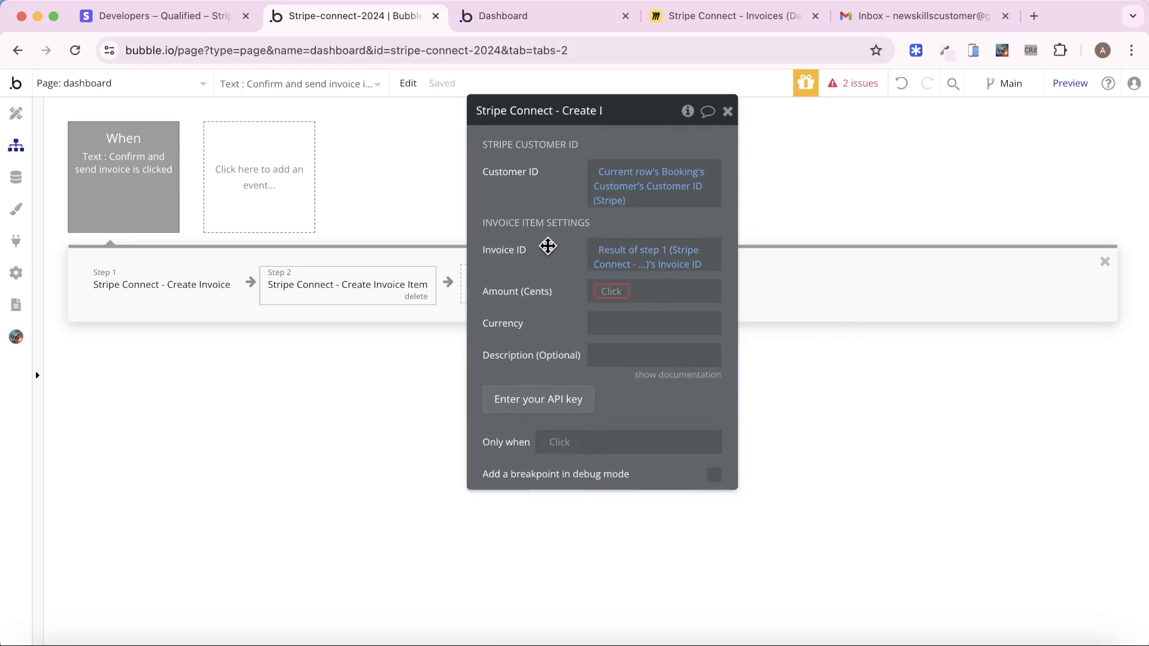
Set Amount (Cents) to Current row's Booking's Class's Cost * 100 and Currency to usd
left_click(616, 304)
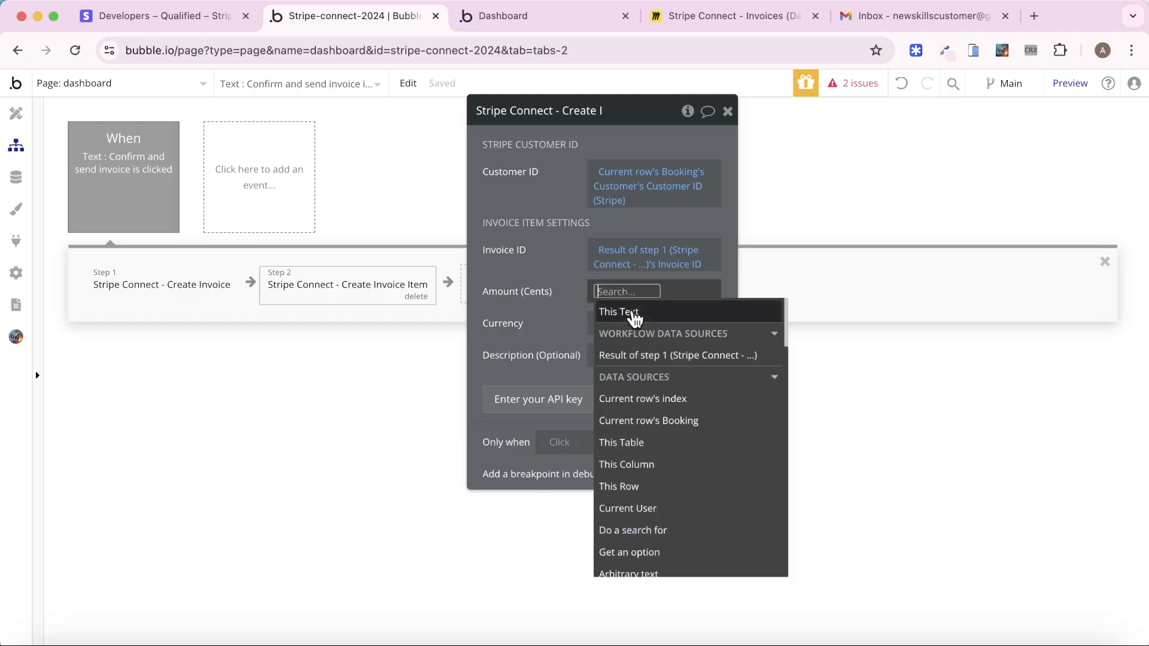
left_click(685, 420)
left_click(687, 412)
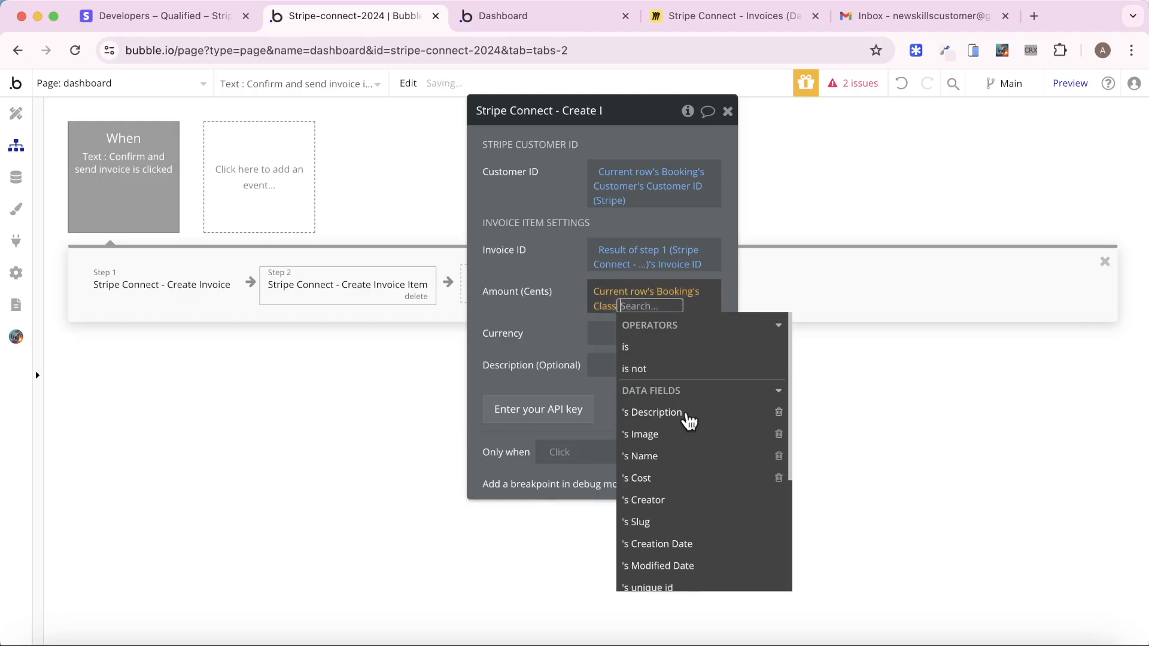
left_click(680, 477)
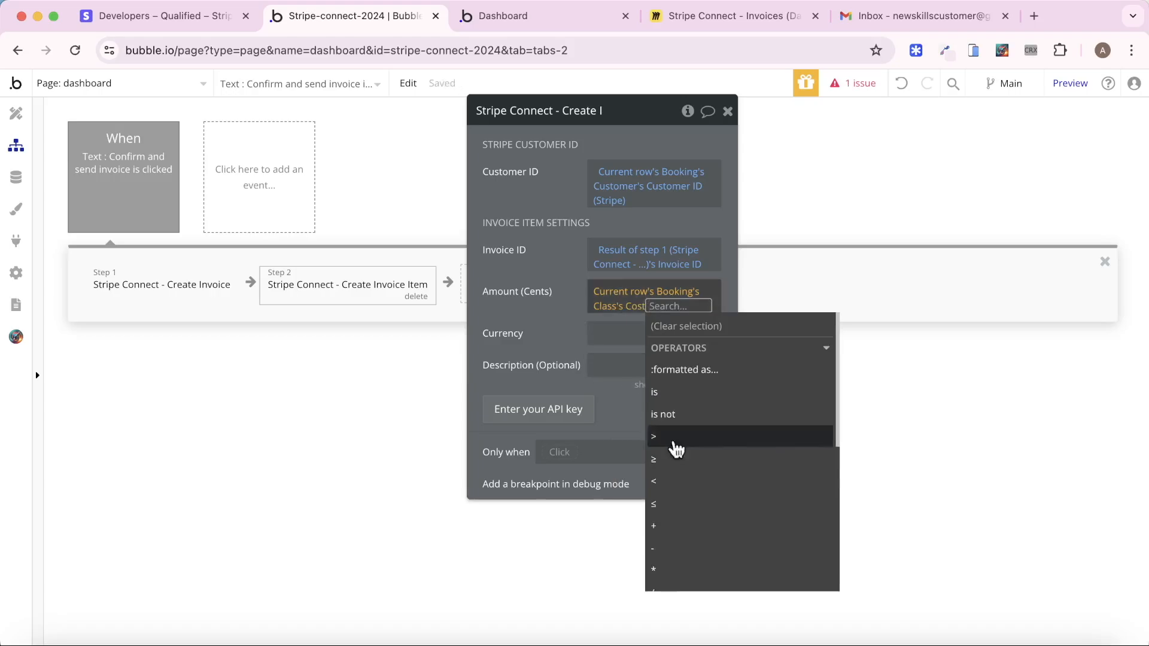
left_click(690, 568)
type("100")
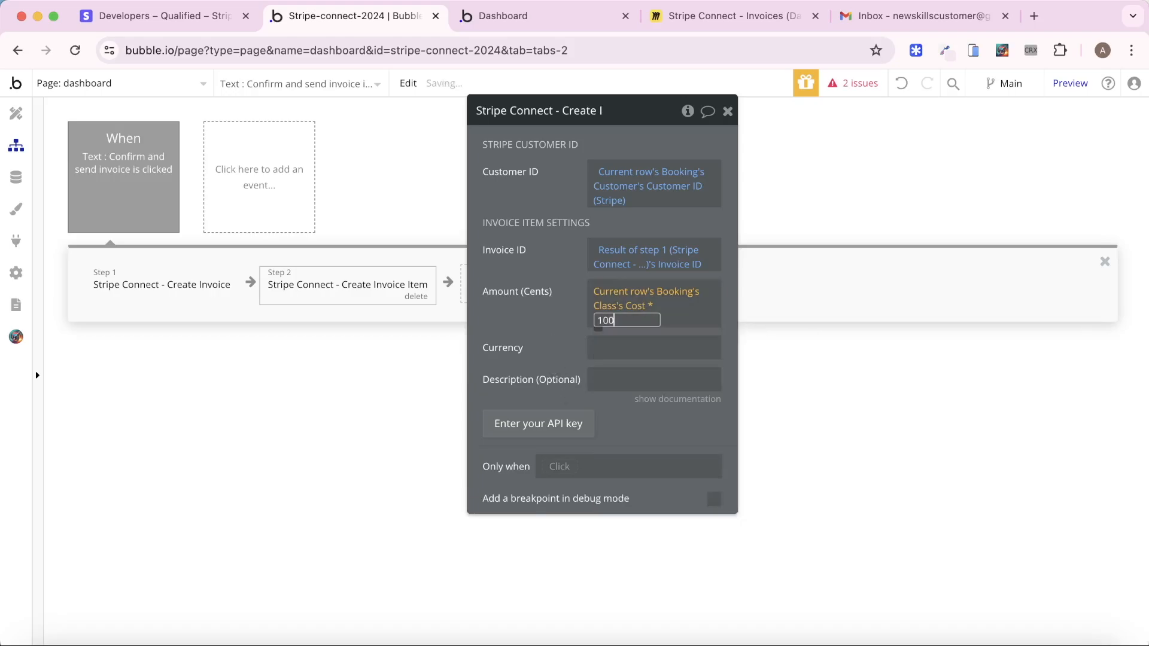
left_click(547, 298)
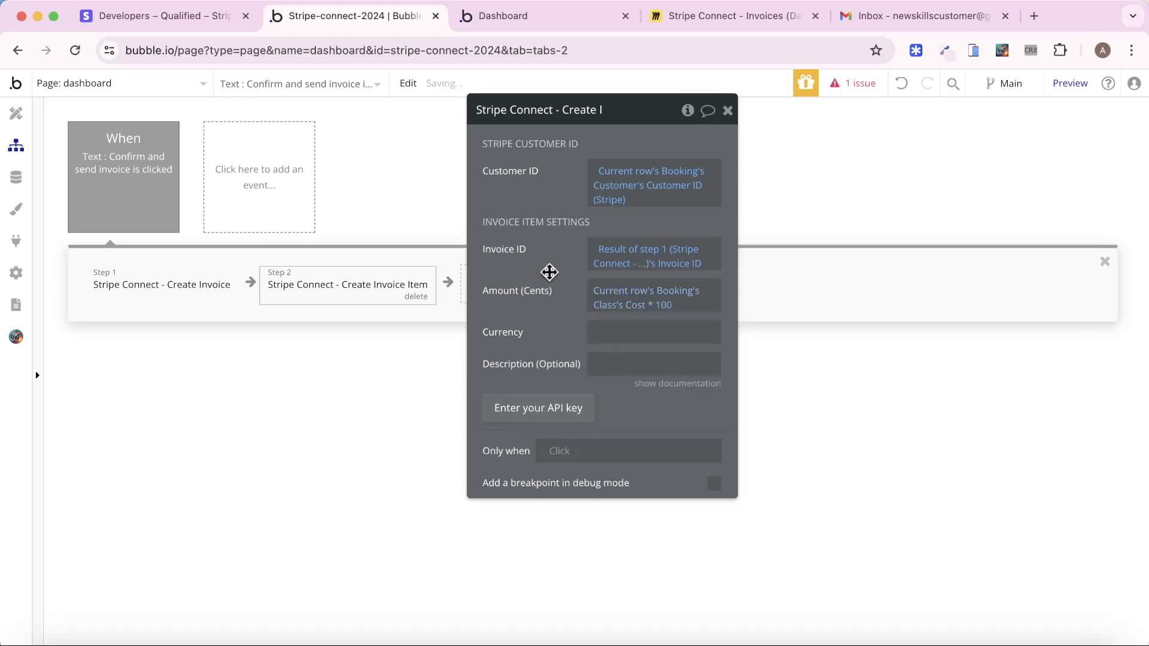
left_click(634, 338)
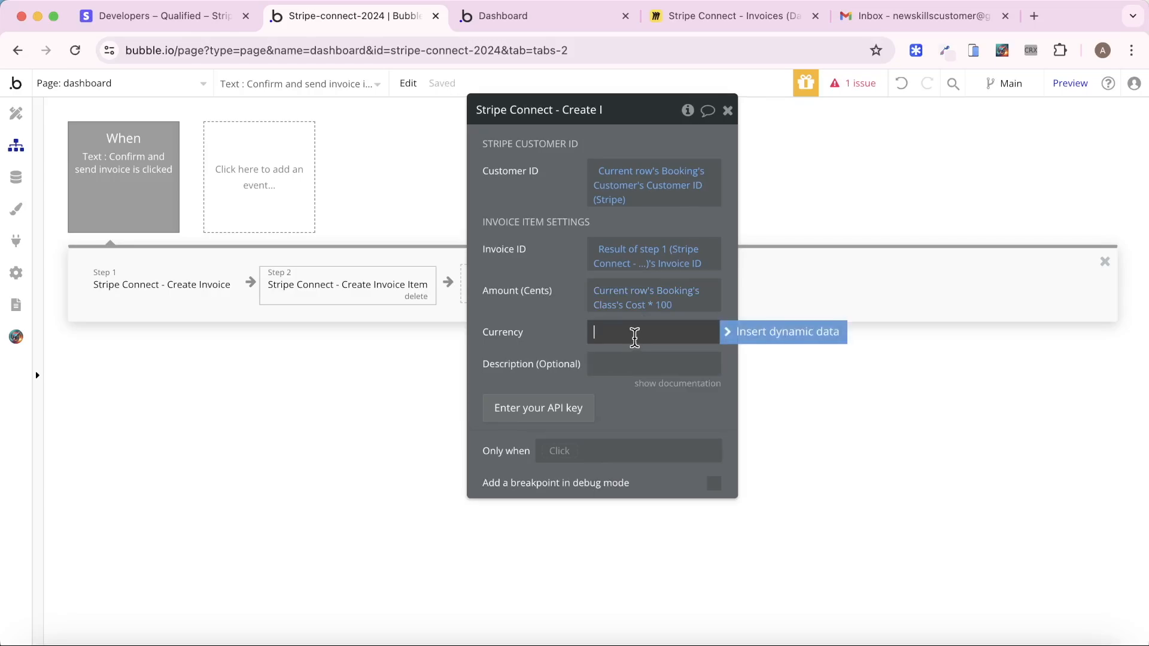
type("usd")
left_click(544, 329)
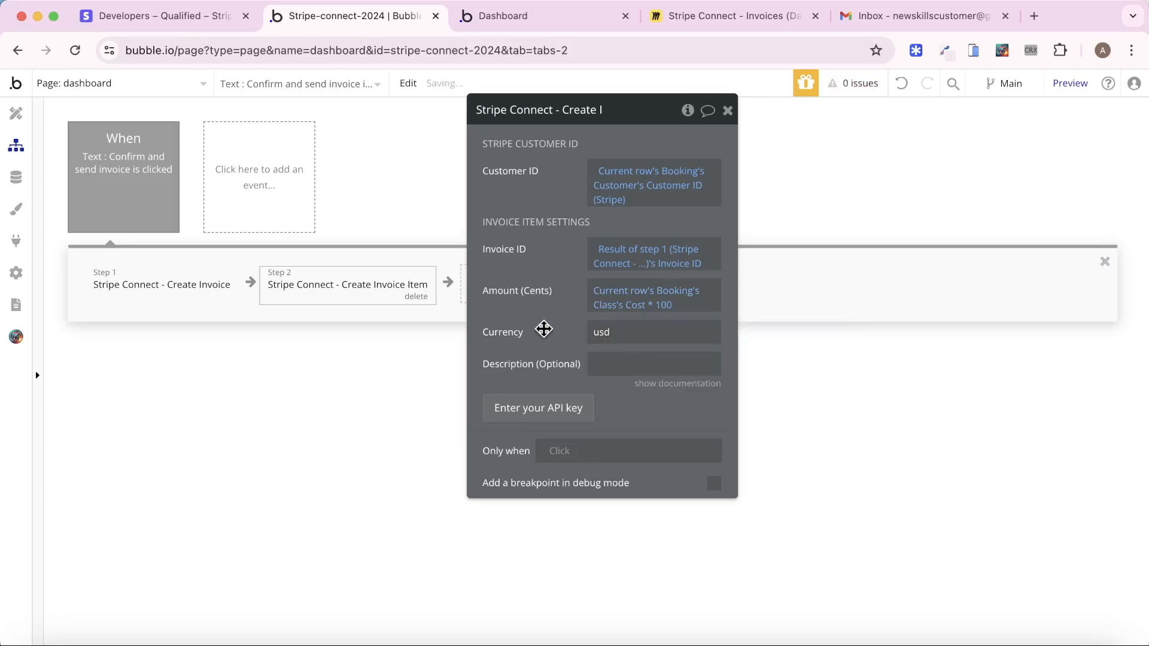
Set the invoice item's Description to Current row's Booking's Class's Name, then return to the Miro board
left_click(155, 280)
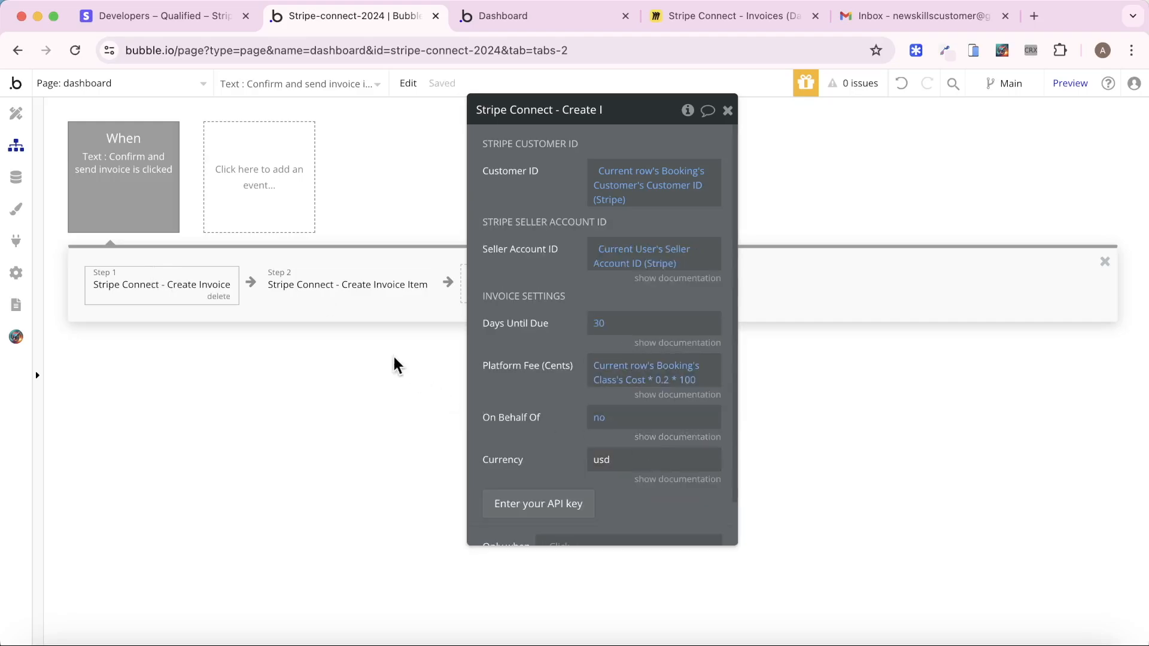
left_click(365, 296)
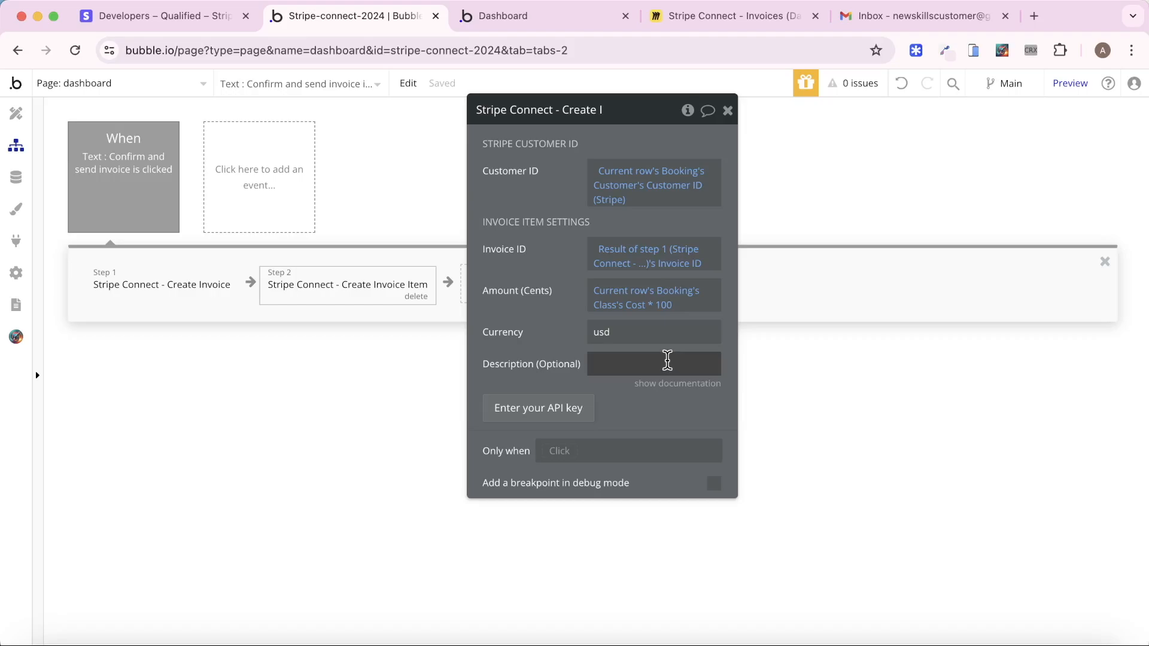
left_click(667, 359)
left_click(788, 365)
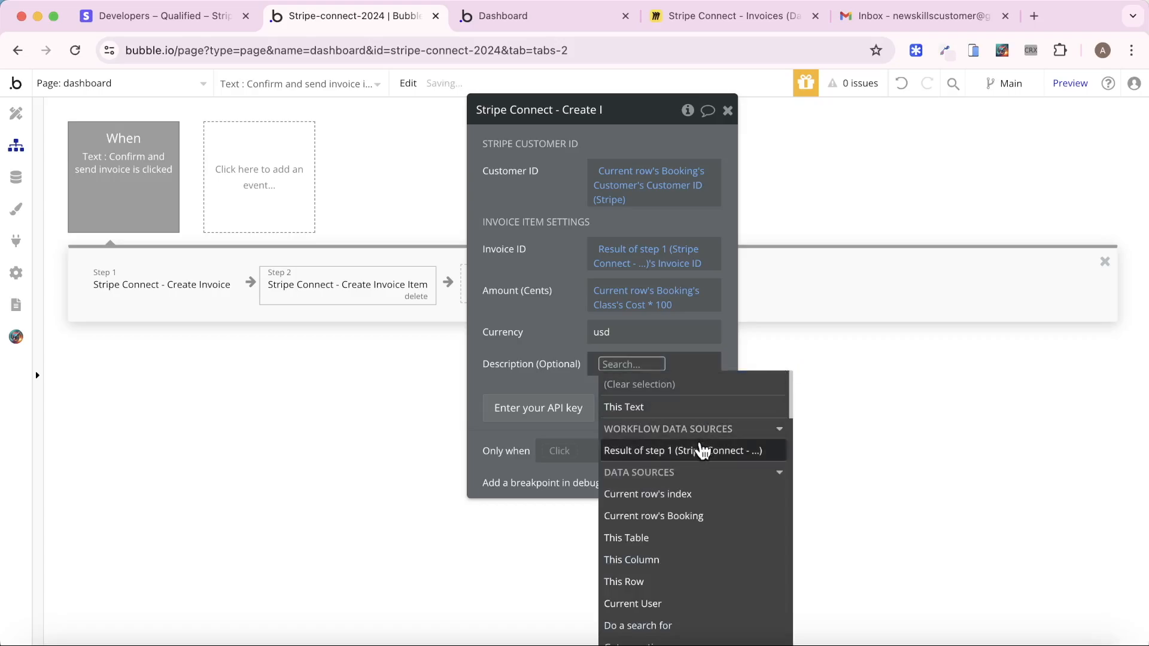
left_click(696, 517)
left_click(688, 483)
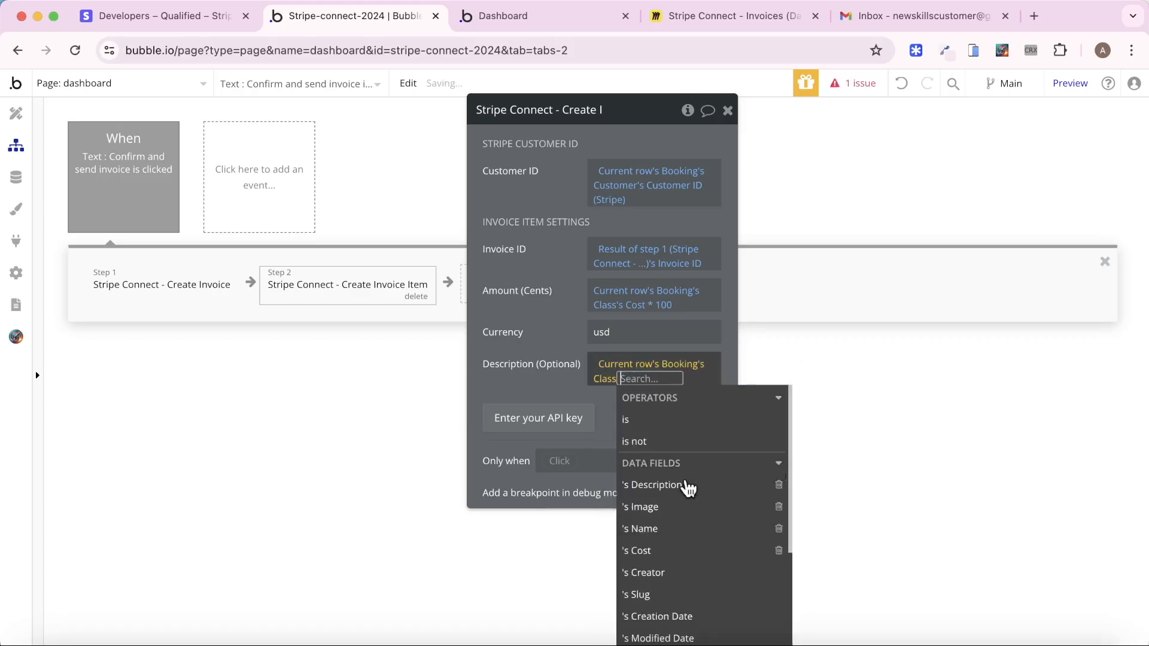
left_click(538, 332)
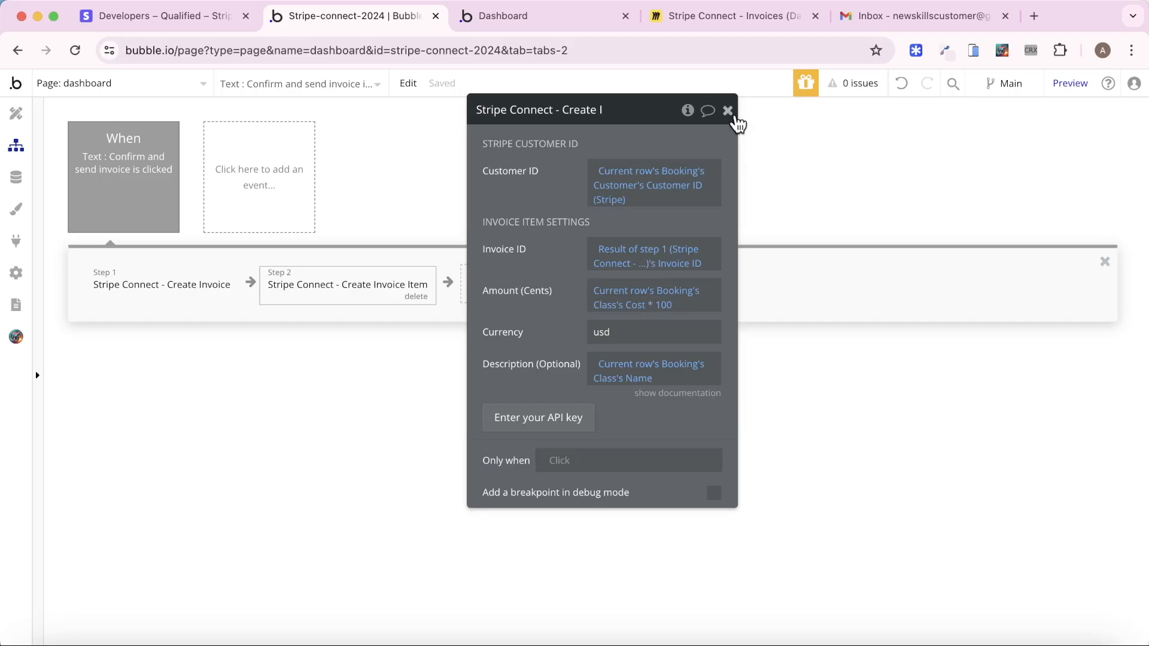
left_click(786, 24)
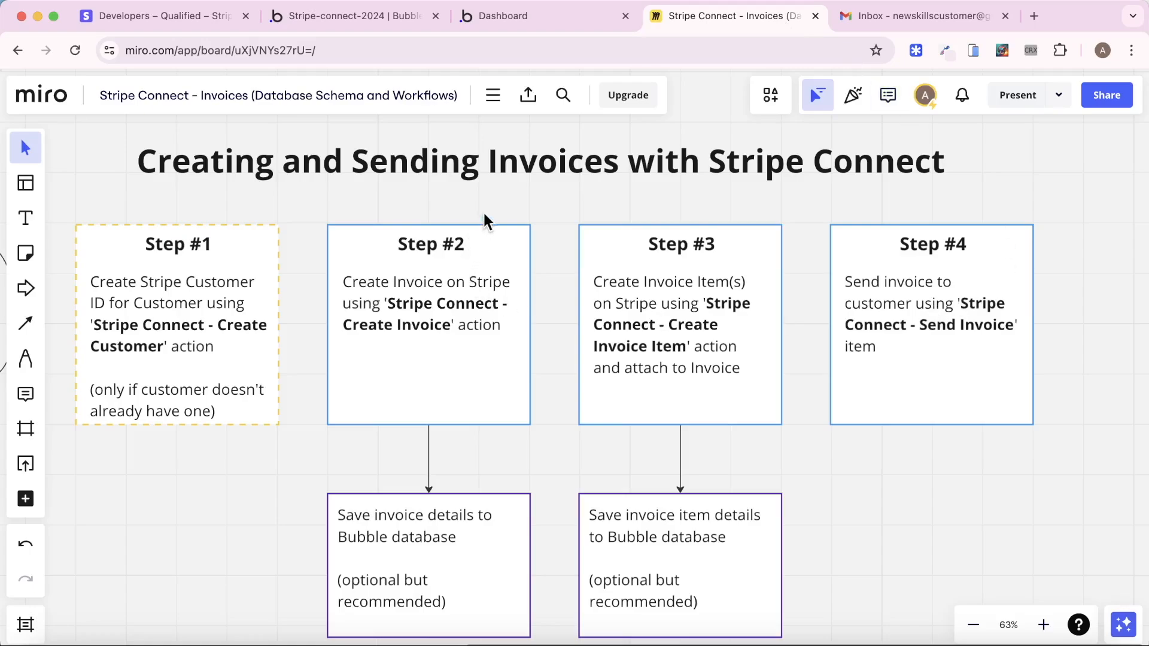
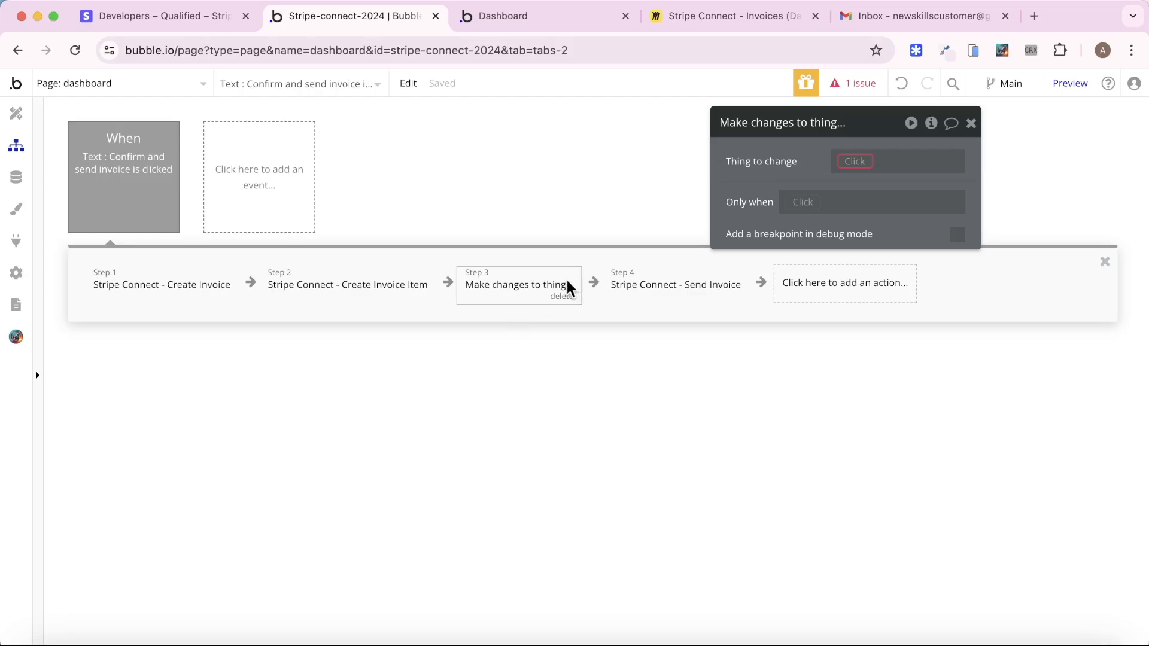
After checking stored invoice data, make step 3 change Current row's Booking's Invoice
left_click(17, 178)
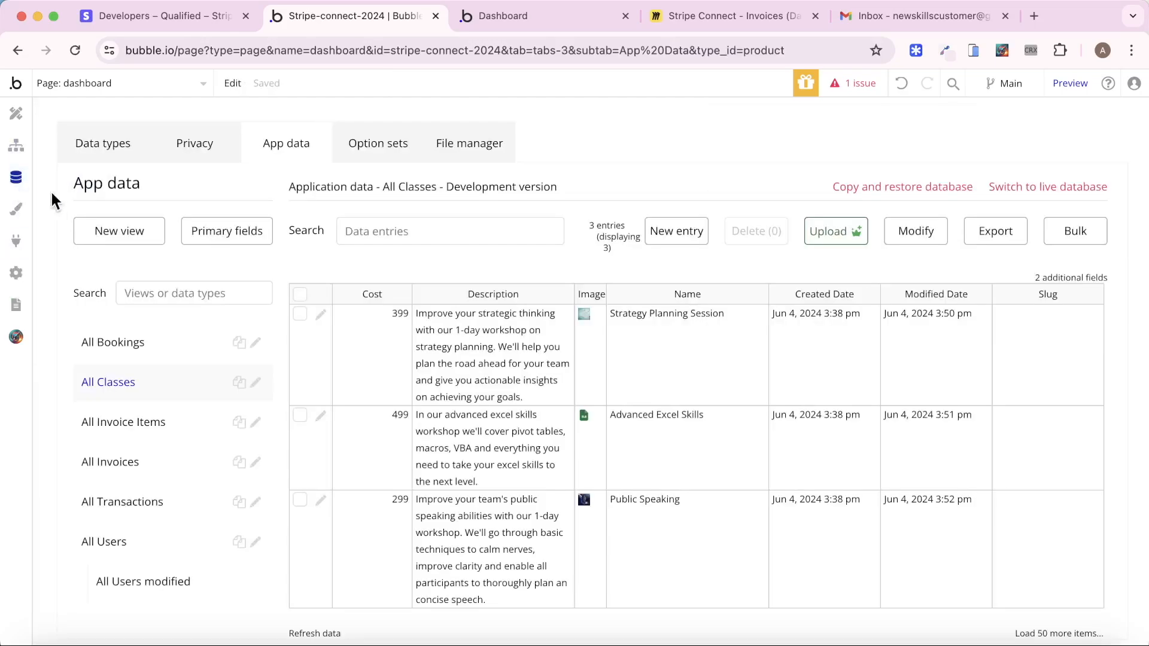
left_click(164, 424)
left_click(152, 459)
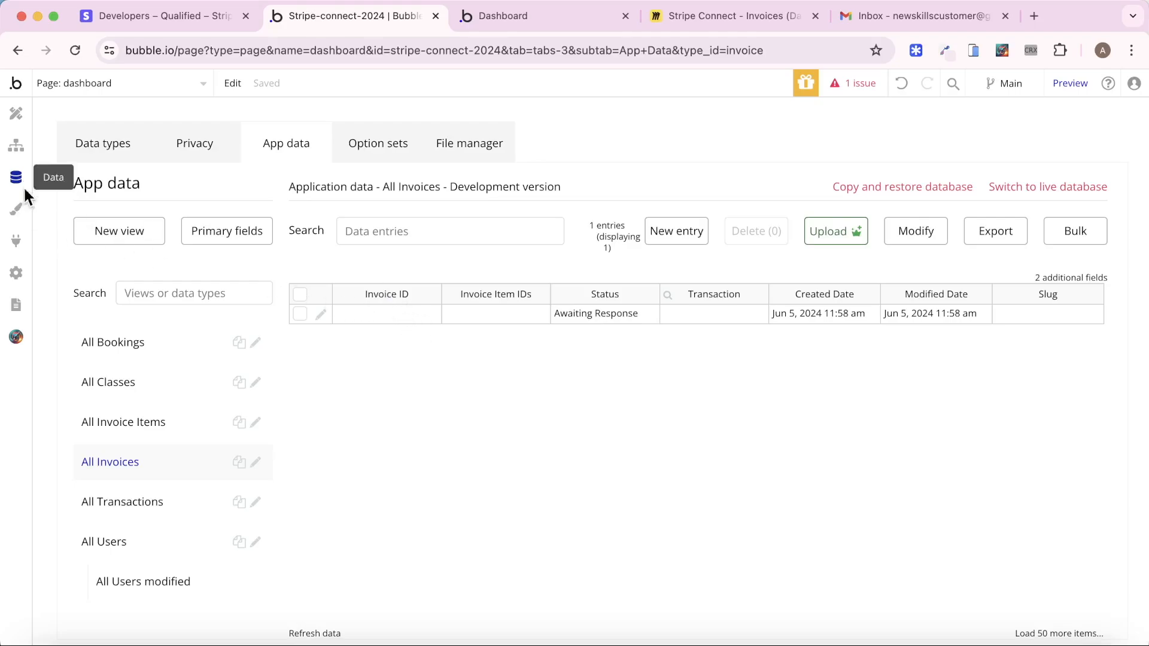
left_click(16, 147)
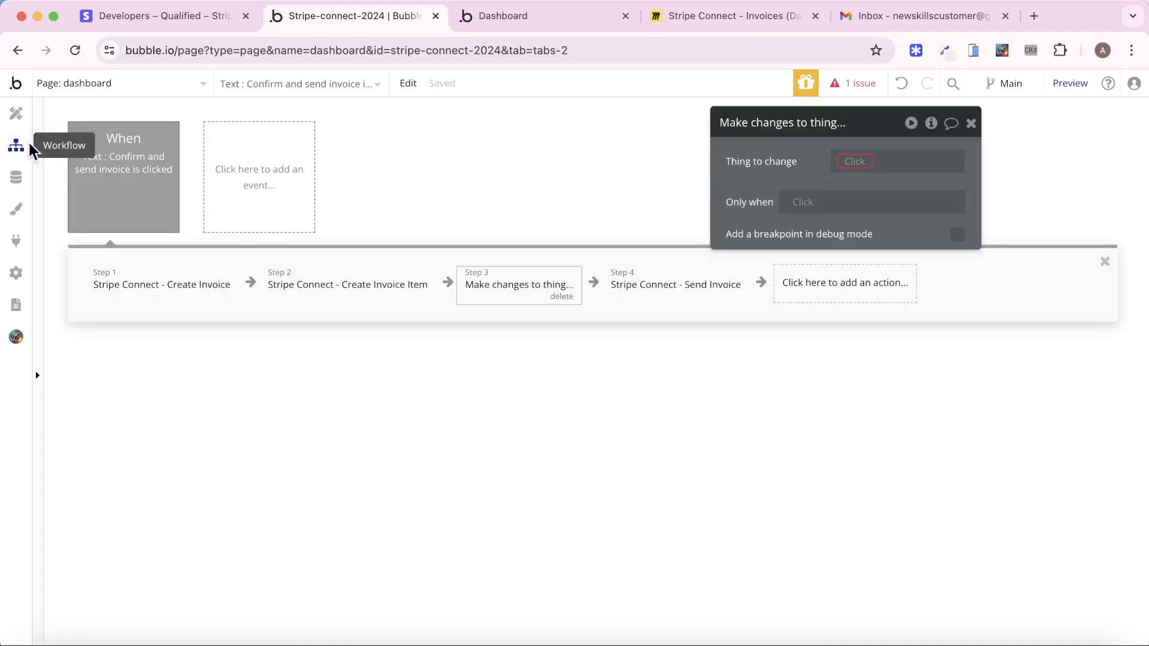
left_click(854, 160)
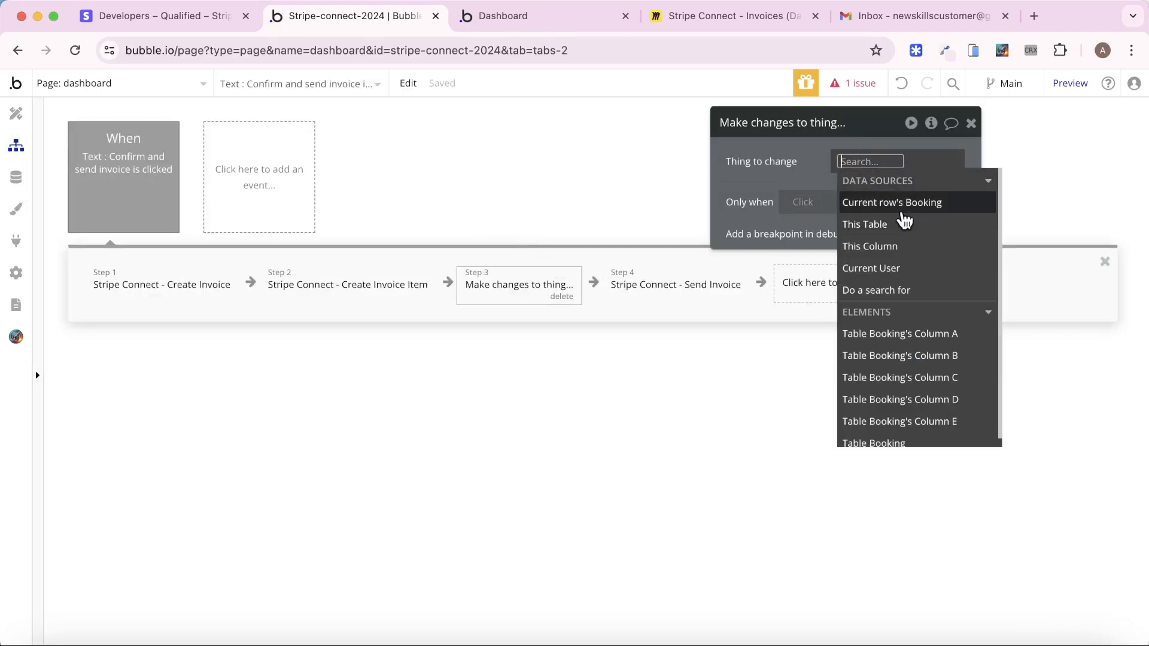
left_click(903, 210)
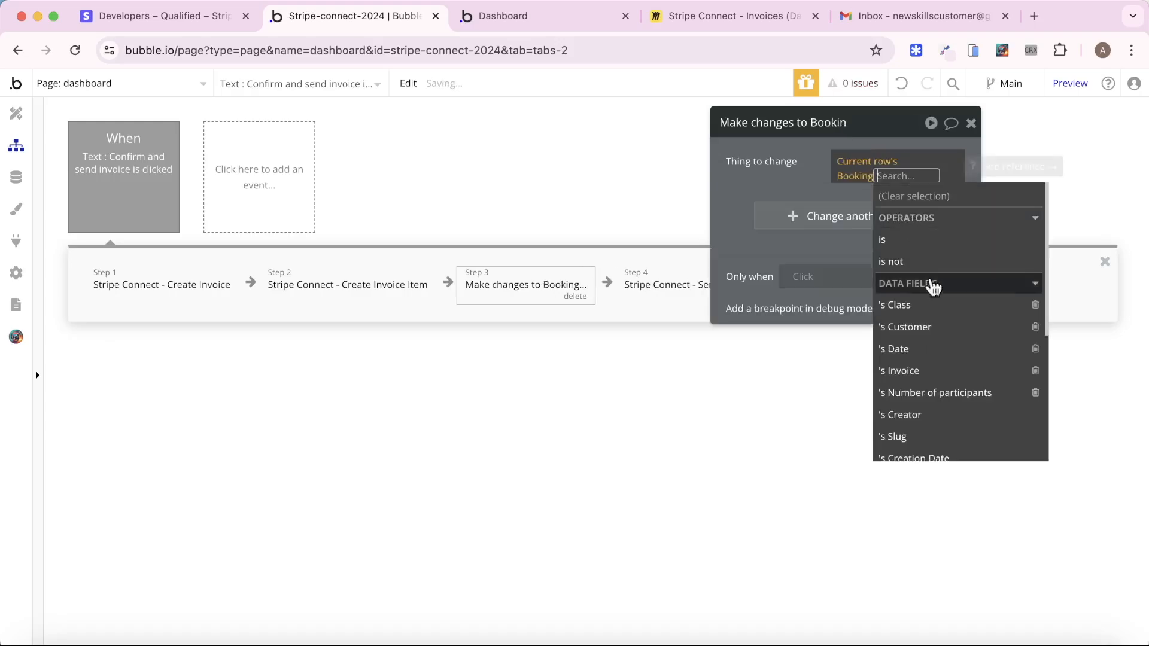
left_click(924, 371)
Set the invoice's Invoice ID to Result of step 1's Invoice ID
left_click(835, 218)
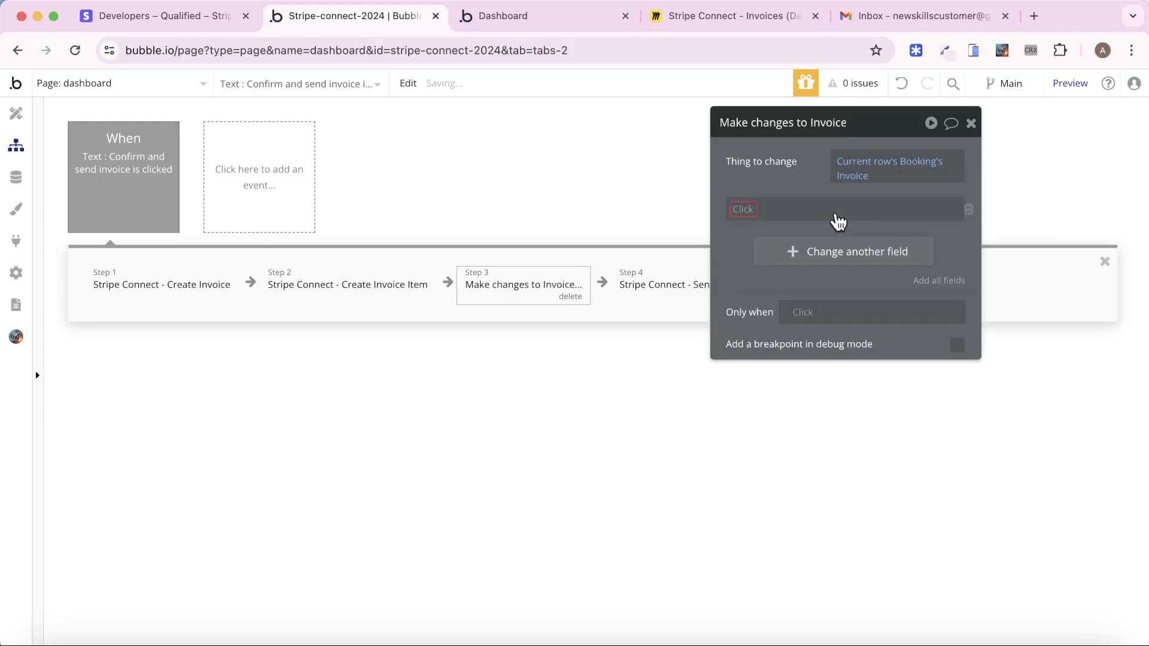
left_click(749, 209)
left_click(768, 229)
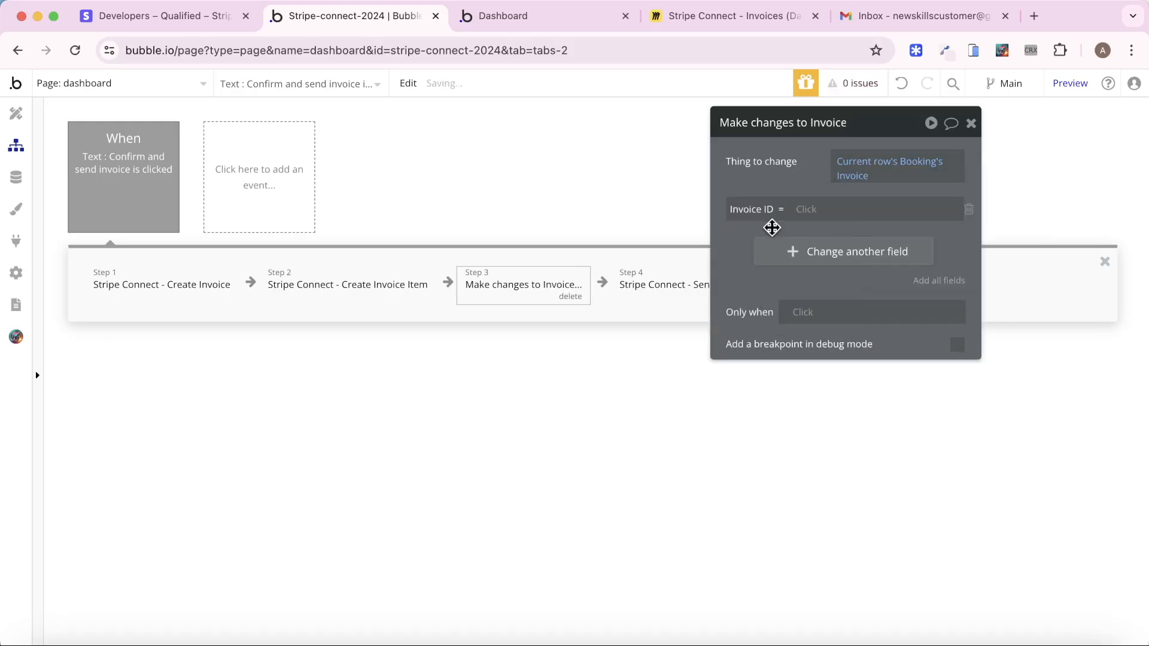
left_click(807, 210)
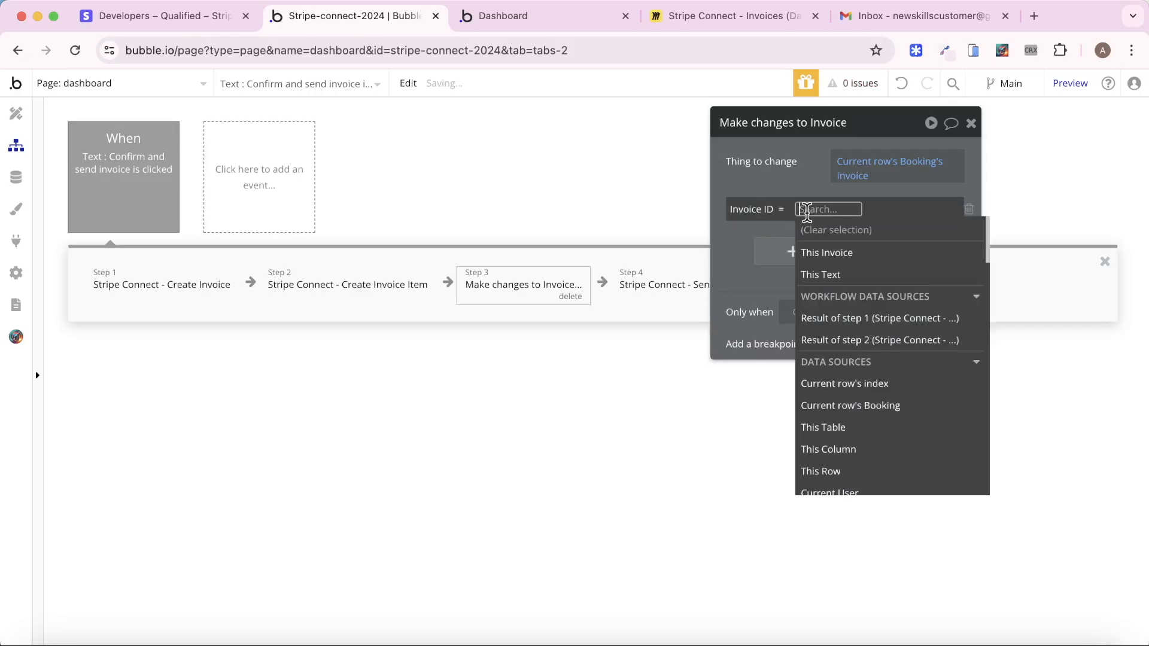
left_click(838, 318)
left_click(790, 242)
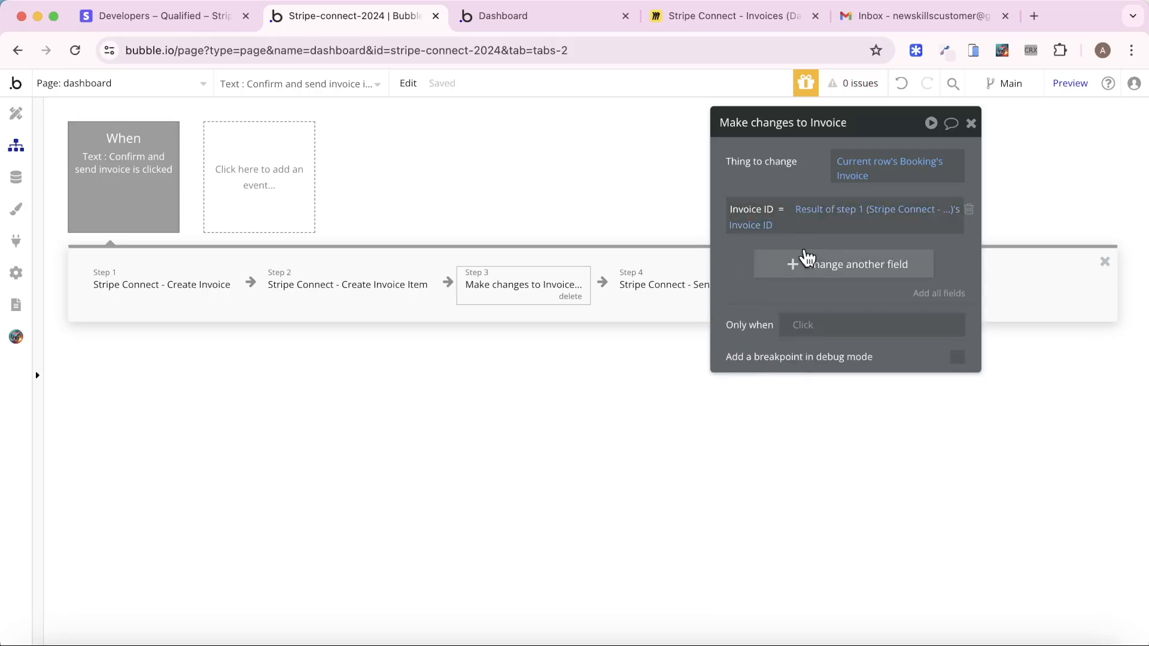
Add Result of step 2's Invoice Item ID to the invoice's Invoice Item IDs list
left_click(802, 259)
left_click(743, 263)
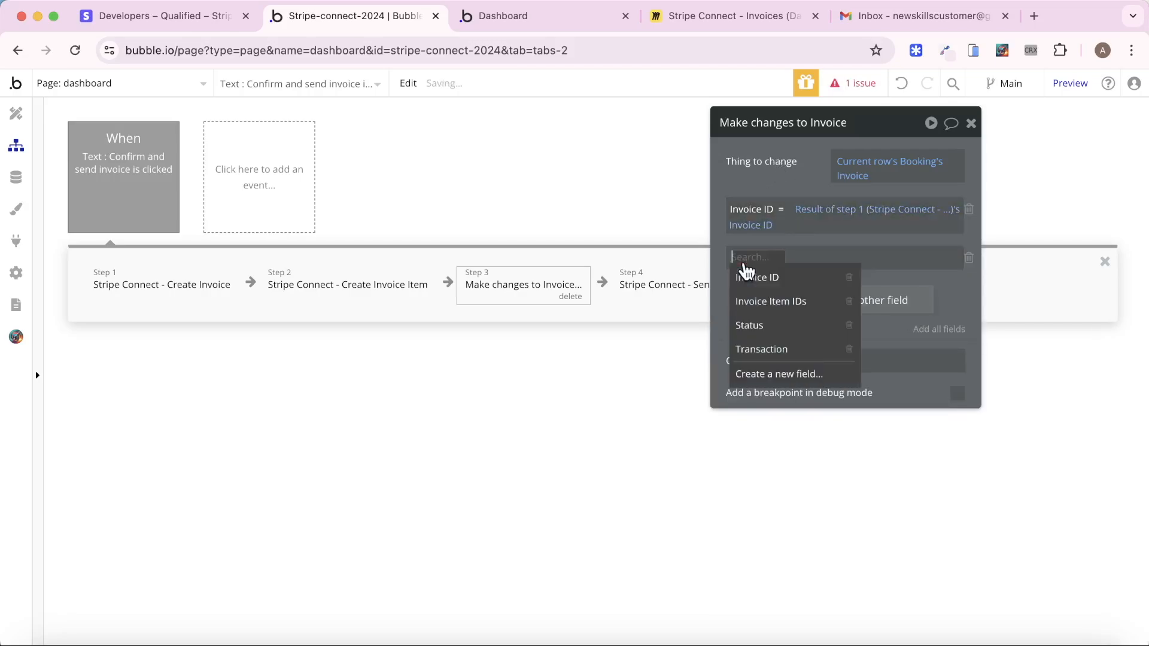
left_click(783, 303)
left_click(817, 256)
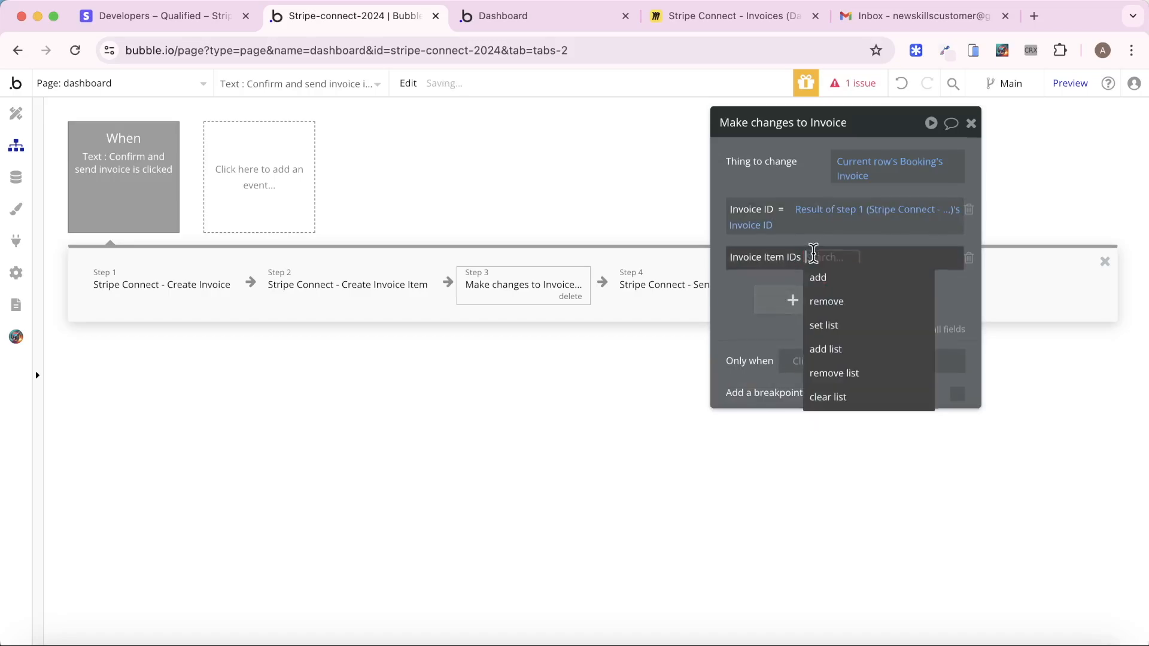
left_click(817, 277)
left_click(837, 261)
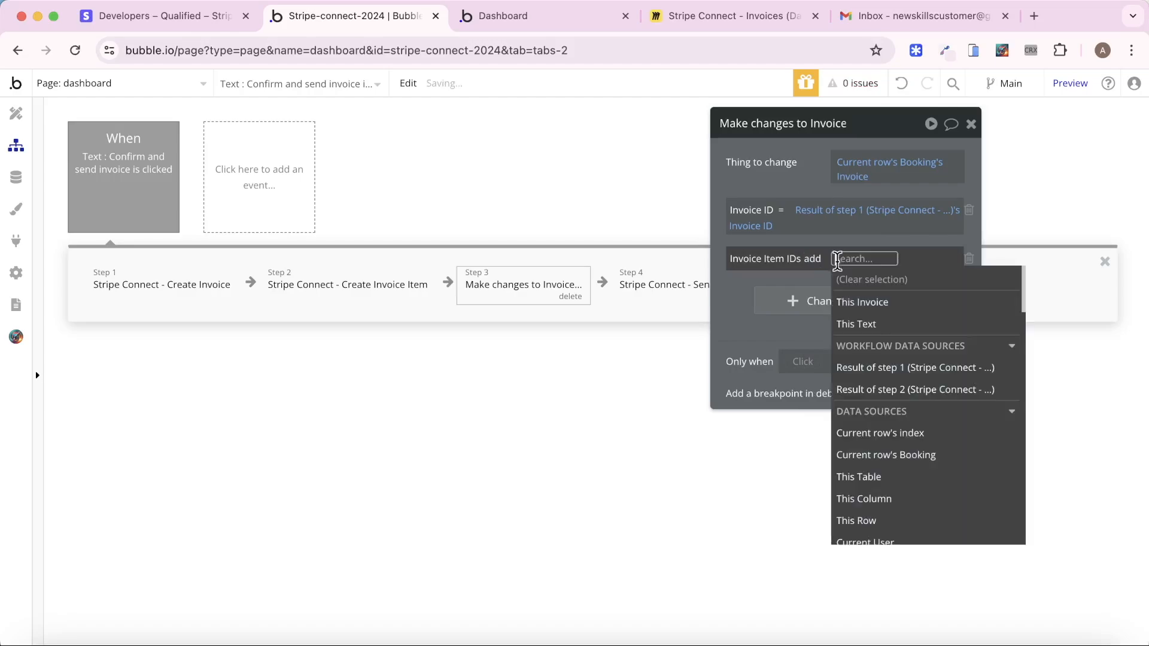
left_click(874, 389)
left_click(766, 195)
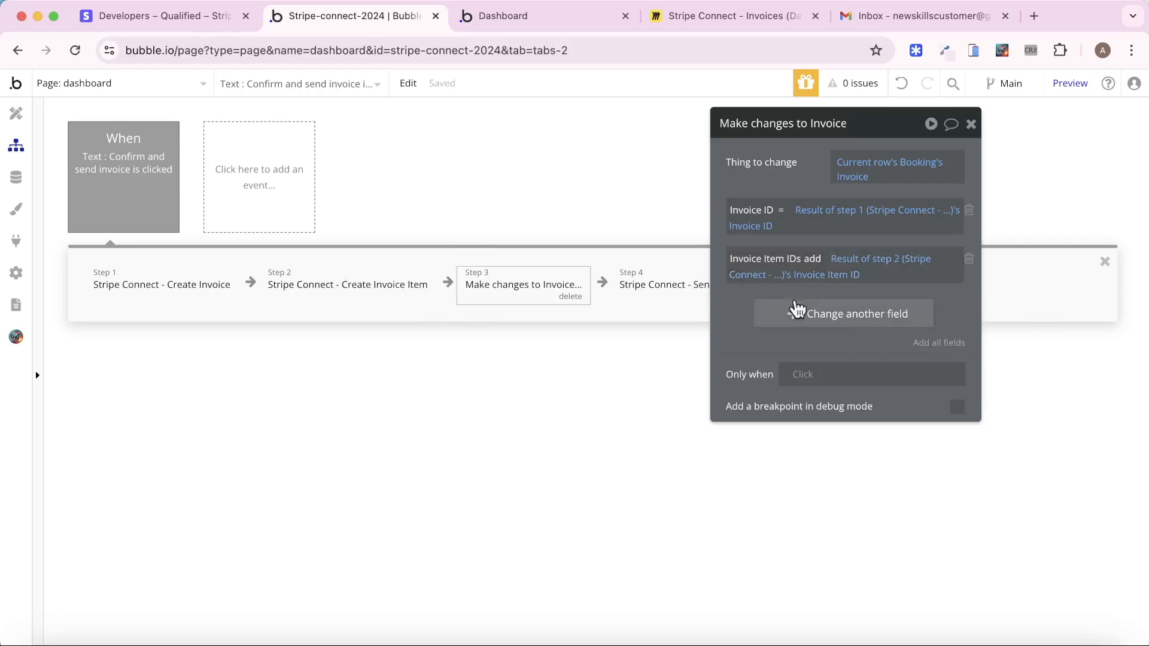
left_click(796, 313)
Set Status to the Invoice Status option Confirmed - Invoice Sent
left_click(762, 307)
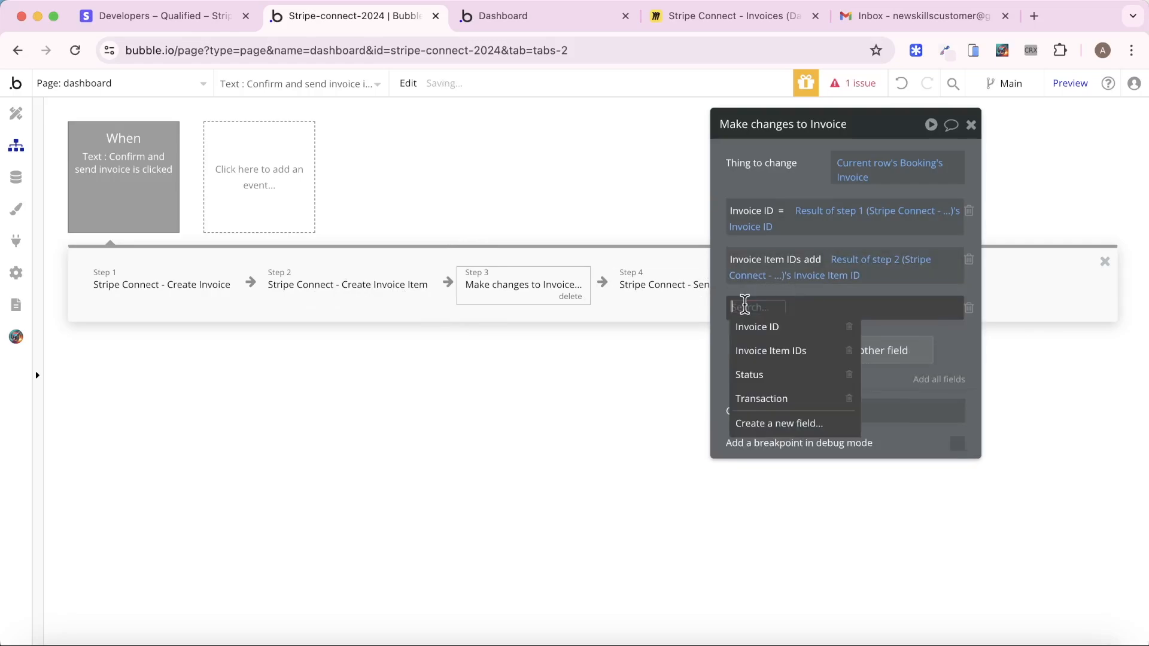
left_click(772, 373)
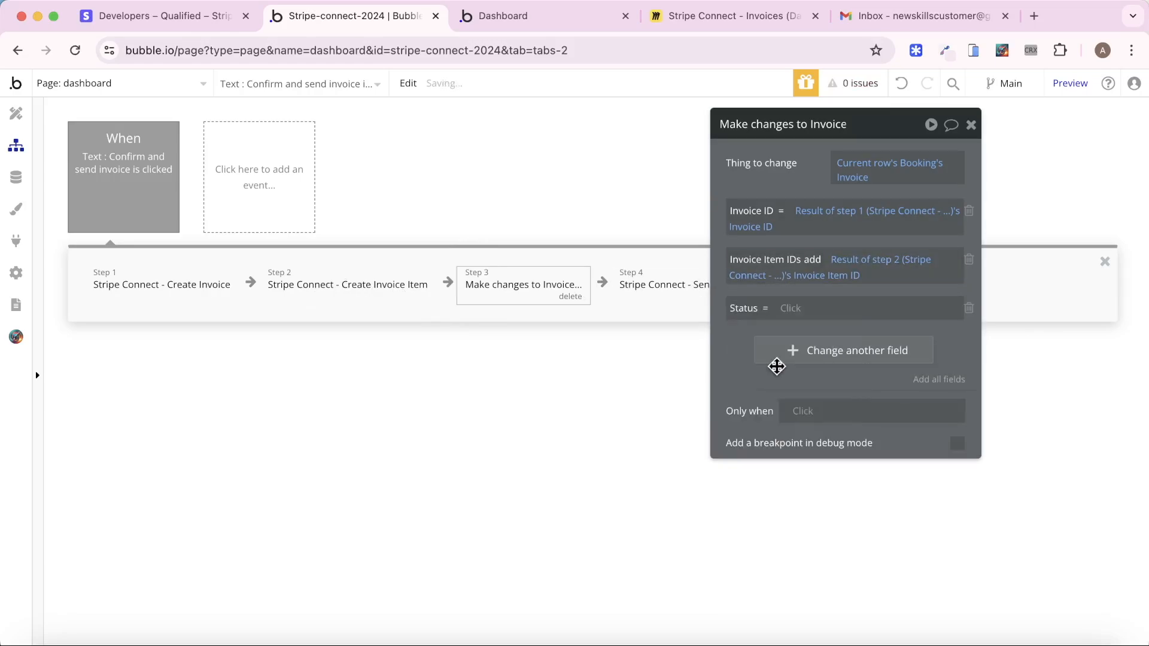
left_click(793, 307)
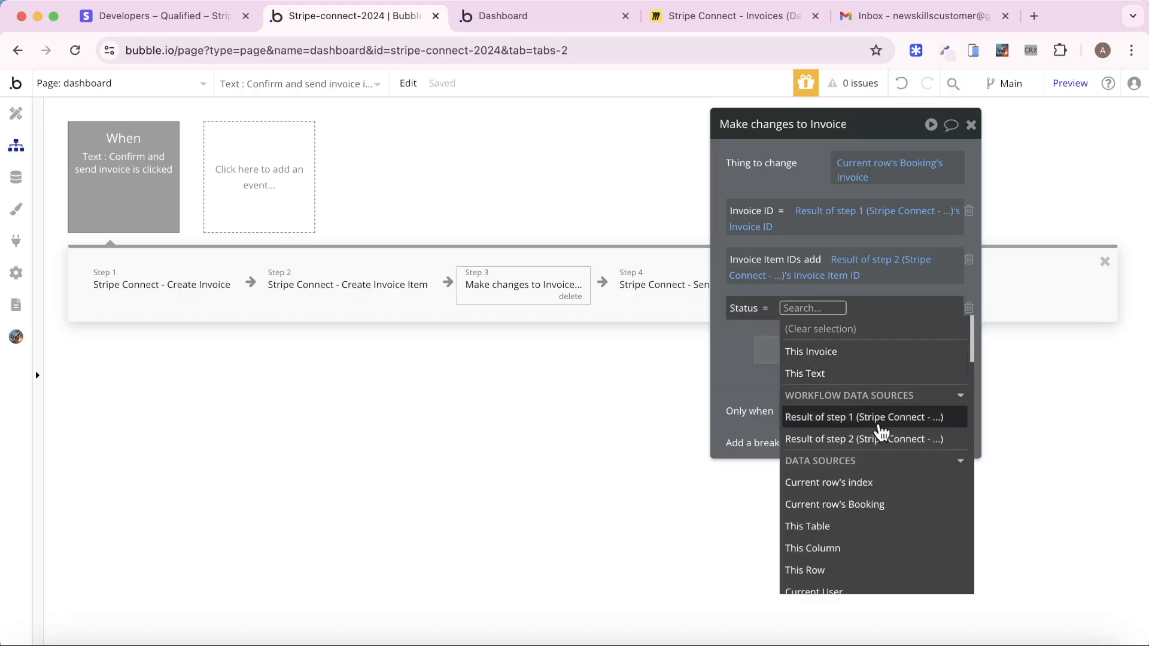
type("get")
left_click(864, 352)
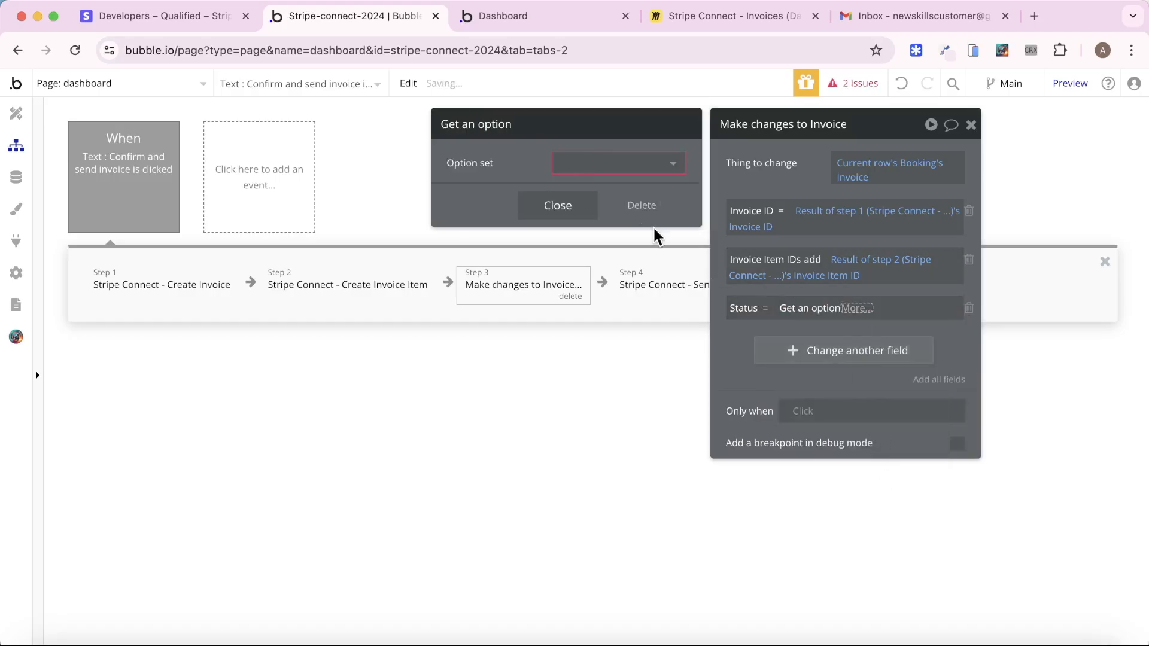
left_click(631, 164)
left_click(630, 187)
left_click(608, 192)
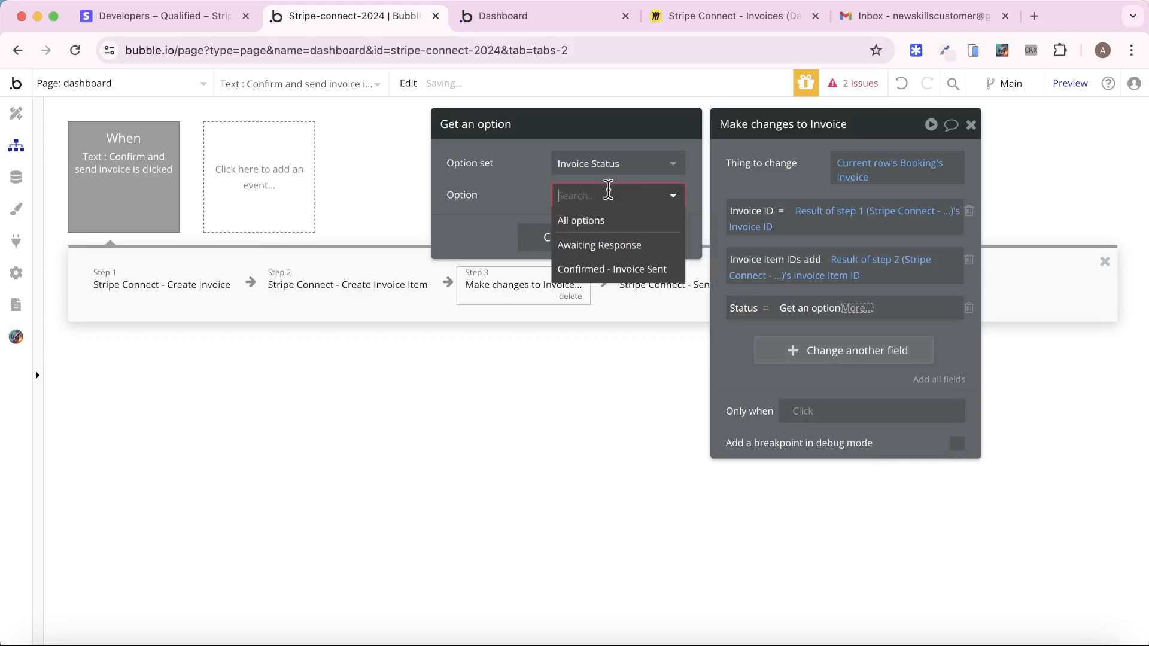
left_click(630, 271)
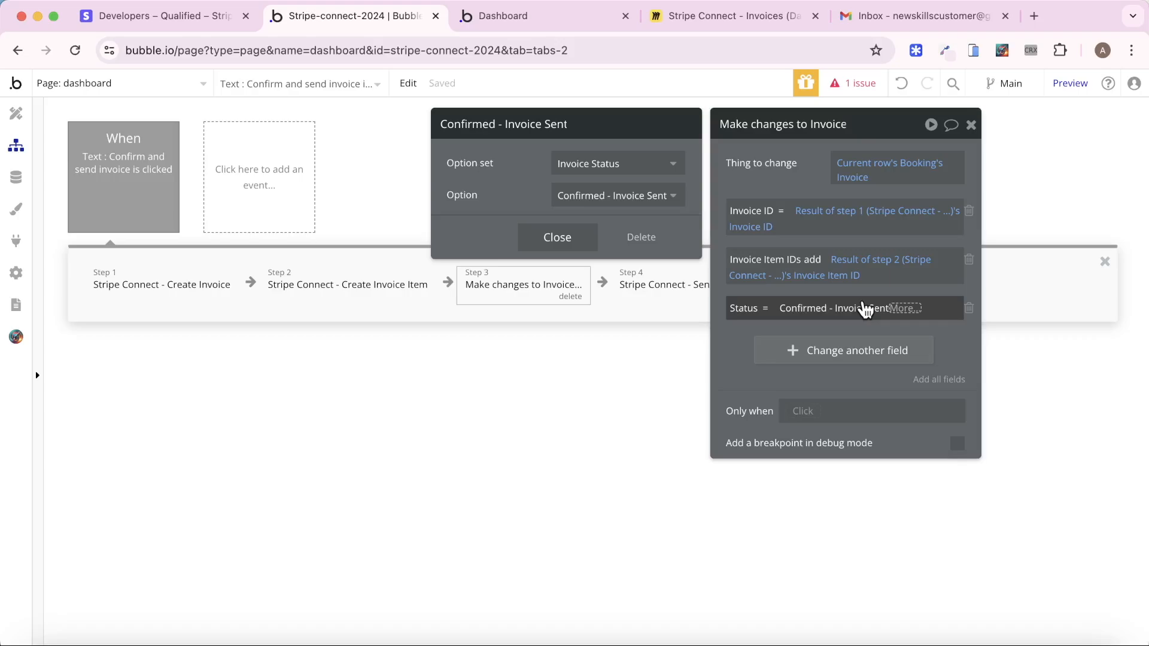
Use the option's Display text for Status and remove the extra empty field row
left_click(904, 308)
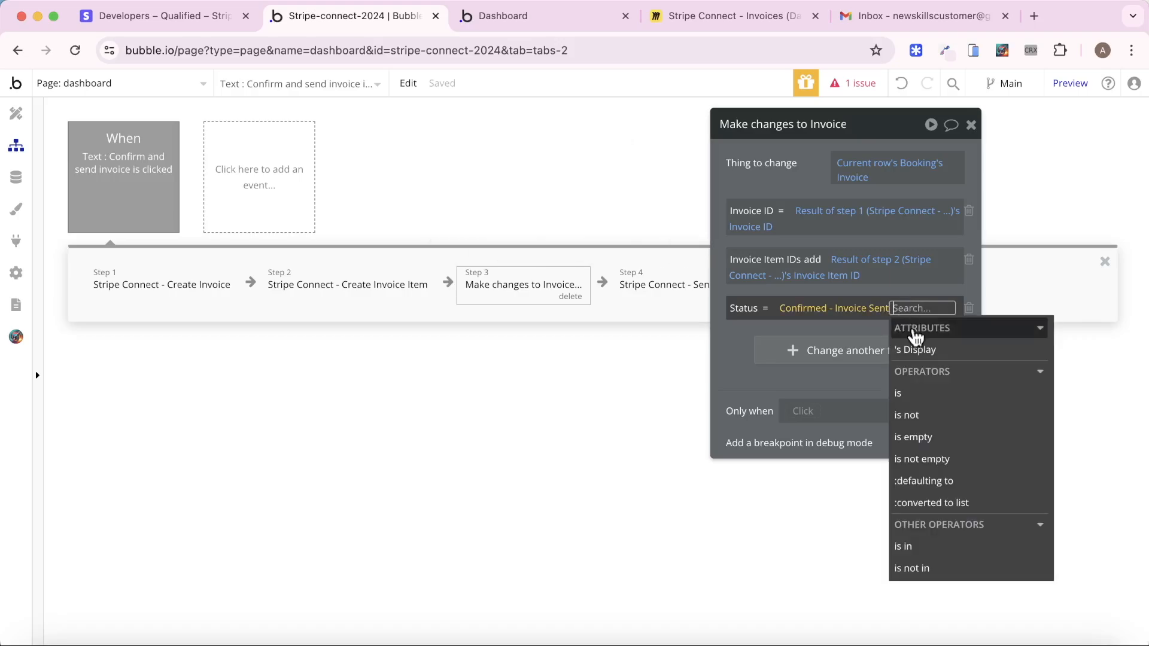
left_click(914, 345)
left_click(738, 363)
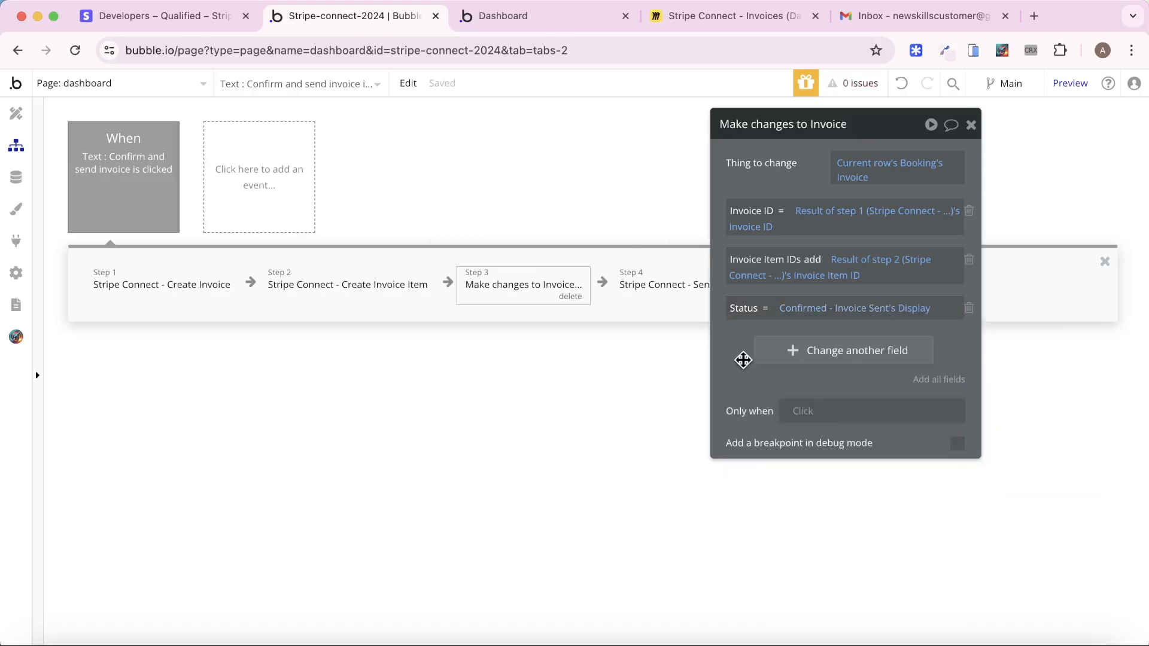
left_click(755, 362)
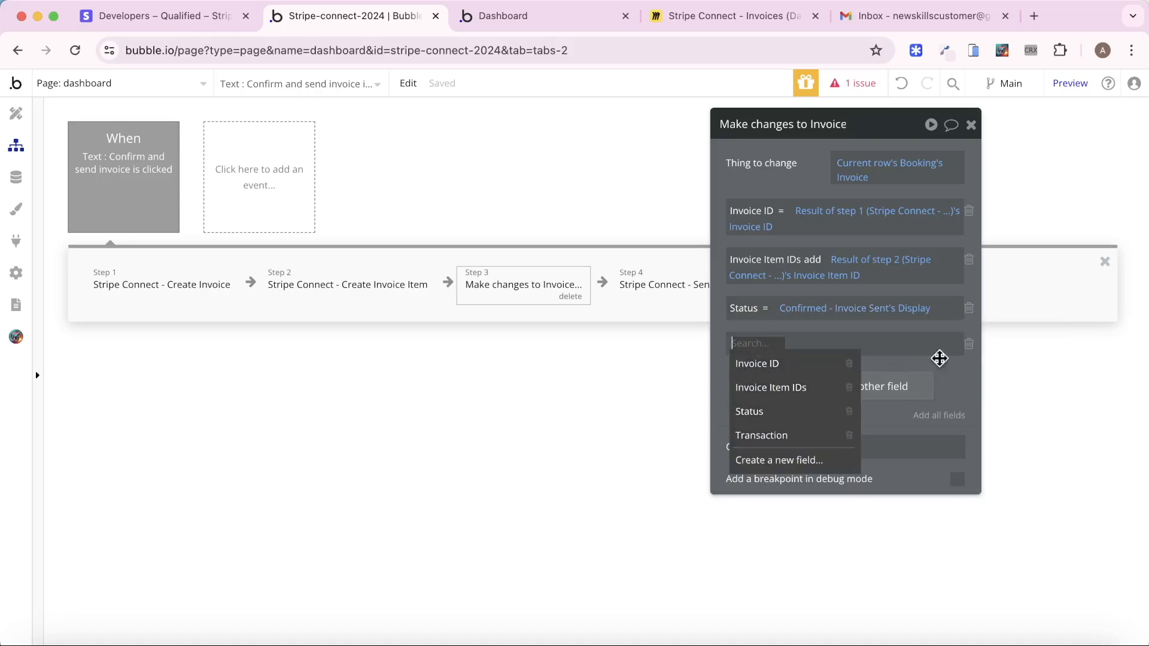
left_click(968, 344)
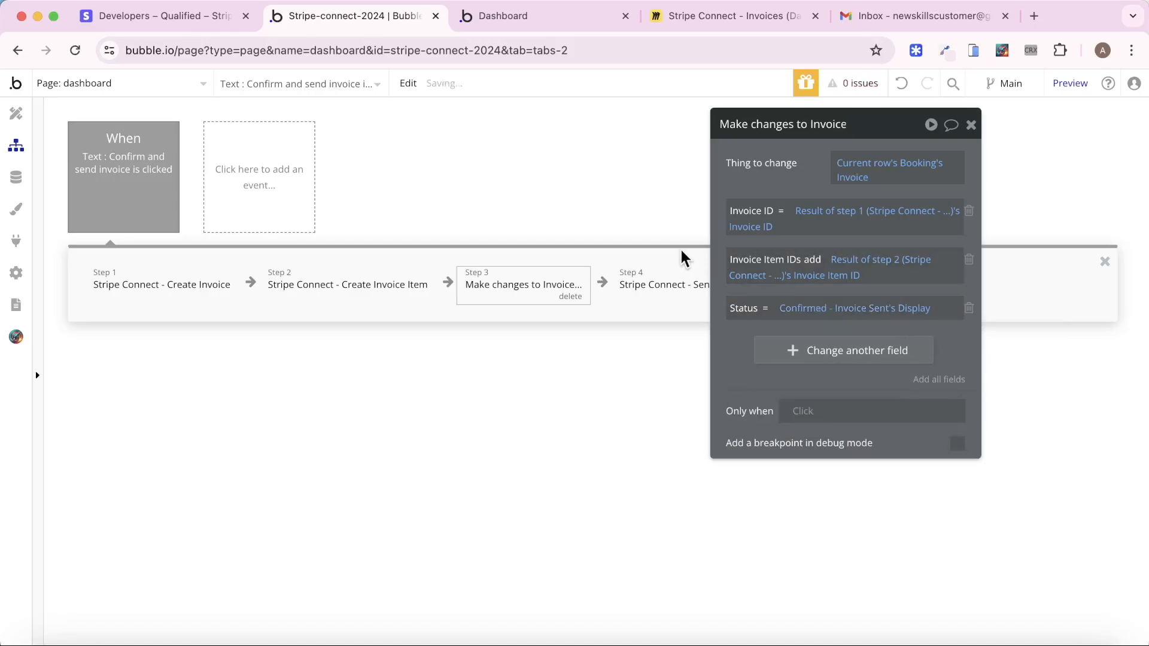
left_click(700, 16)
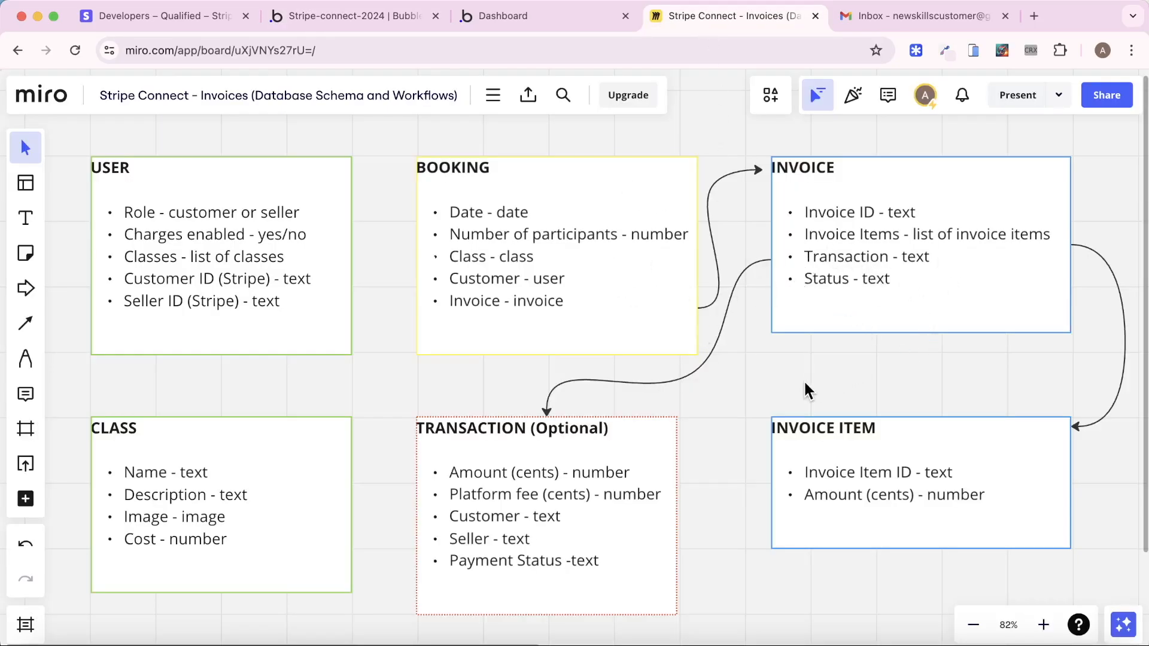
Insert a Create a new Invoice Item action before the Send Invoice step
left_click(371, 23)
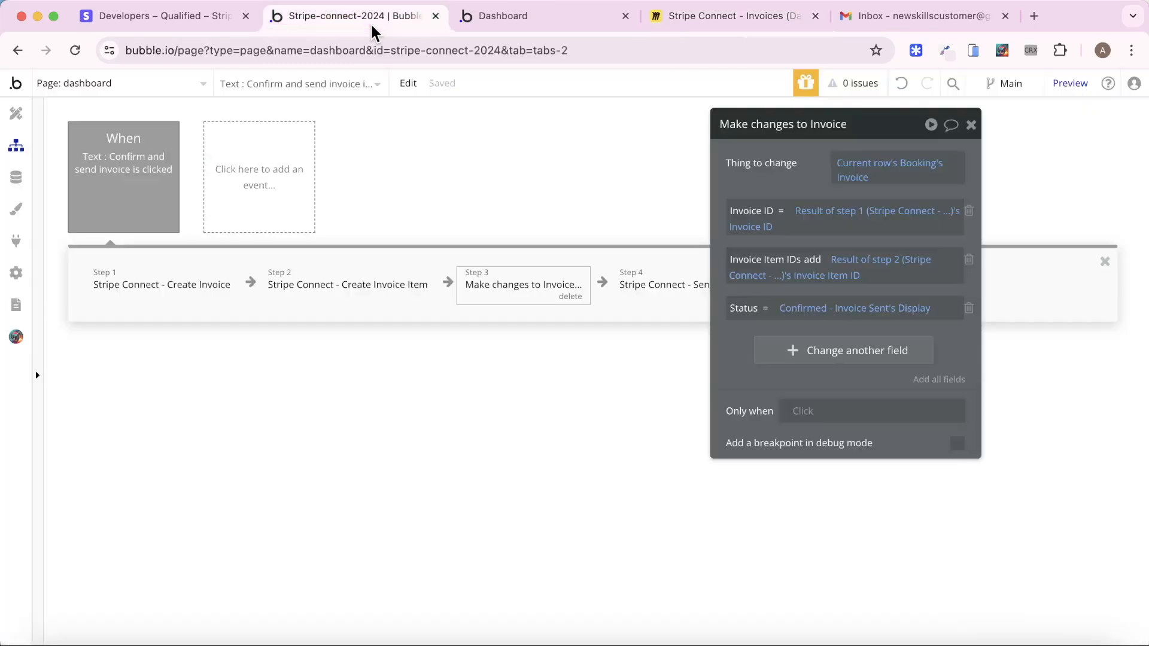
right_click(652, 288)
left_click(692, 325)
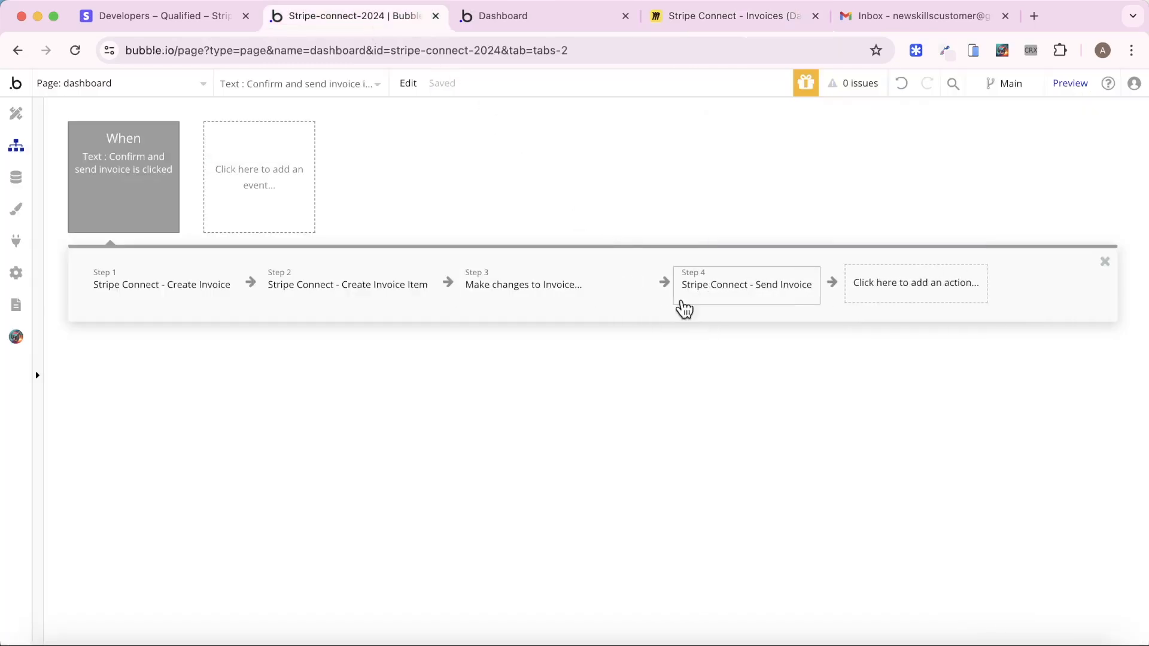
type("create")
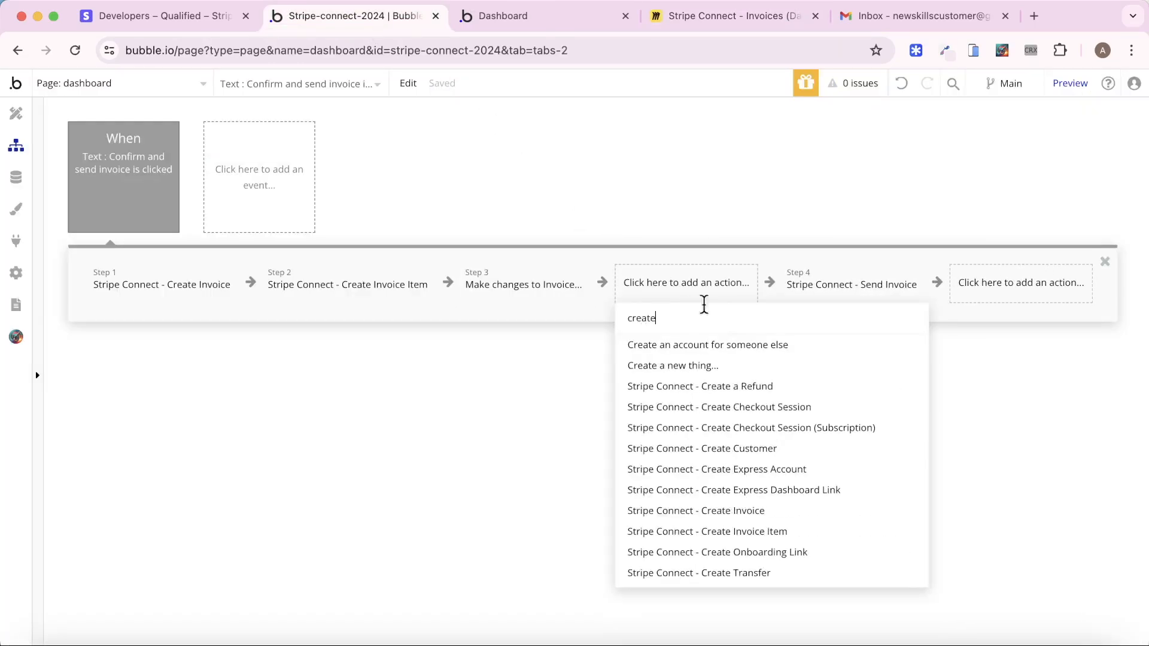
left_click(718, 367)
left_click(874, 168)
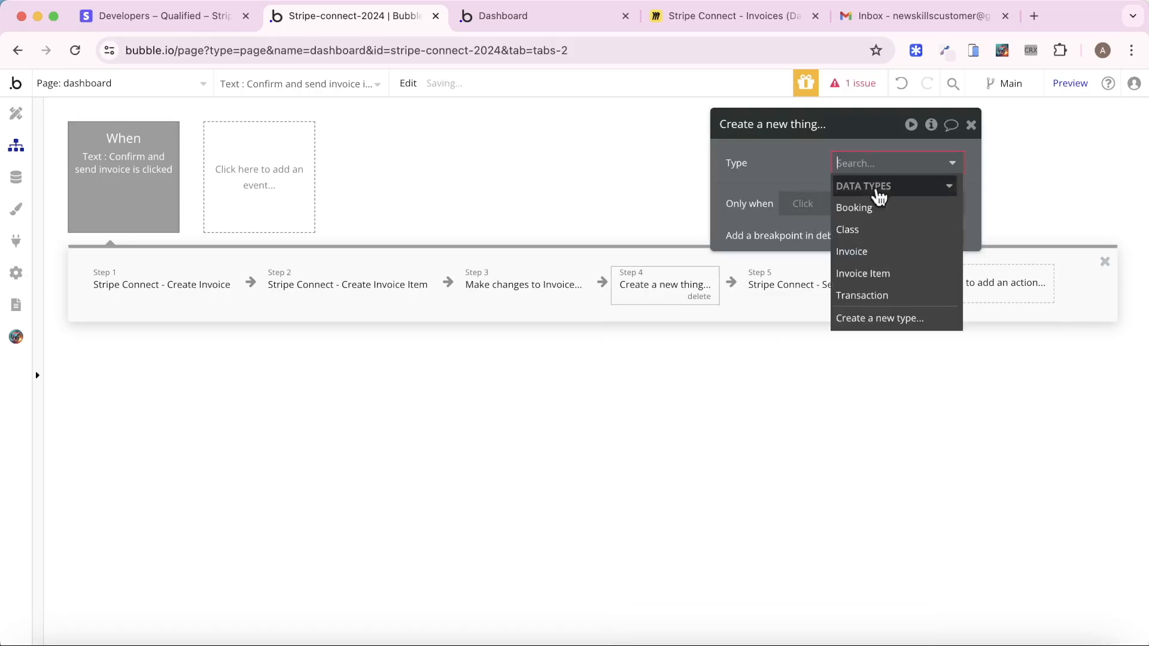
left_click(875, 271)
Set Amount (cents) to Current row's Booking's Class's Cost * 100
left_click(826, 210)
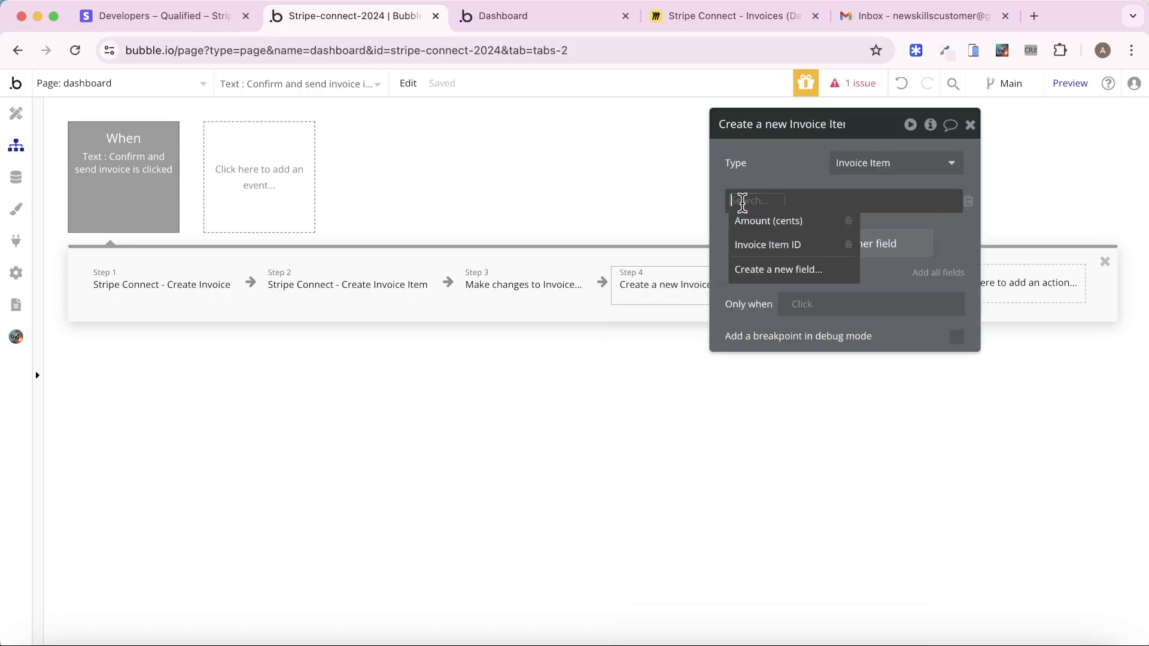
left_click(772, 221)
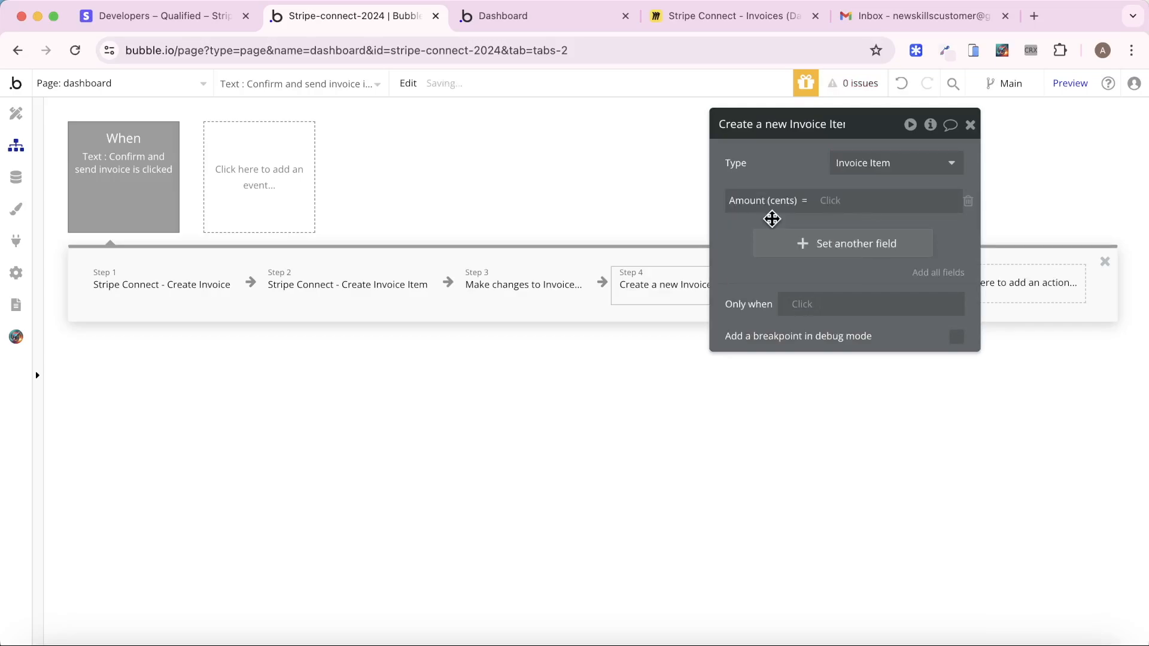
left_click(818, 203)
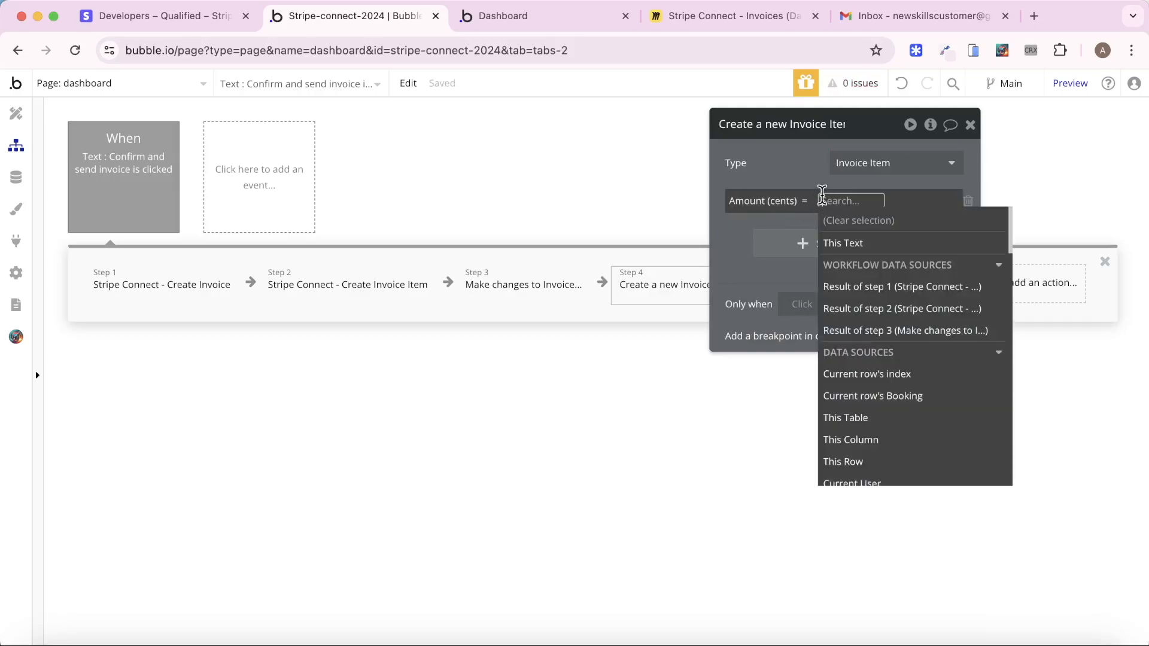
left_click(947, 396)
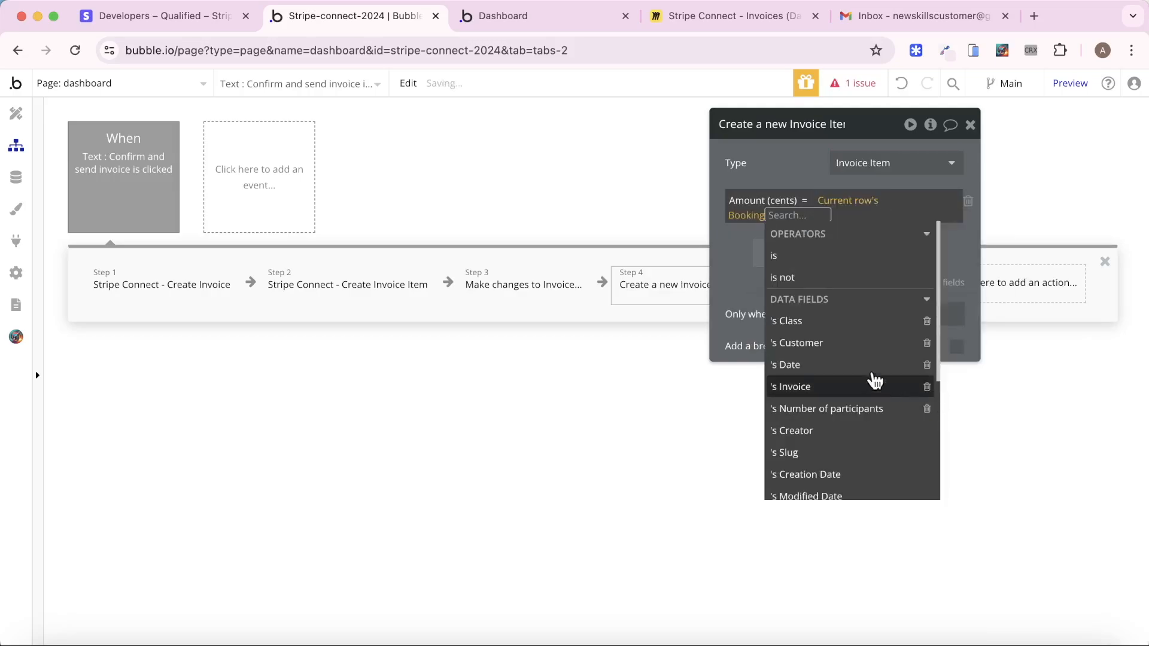
left_click(837, 322)
left_click(800, 388)
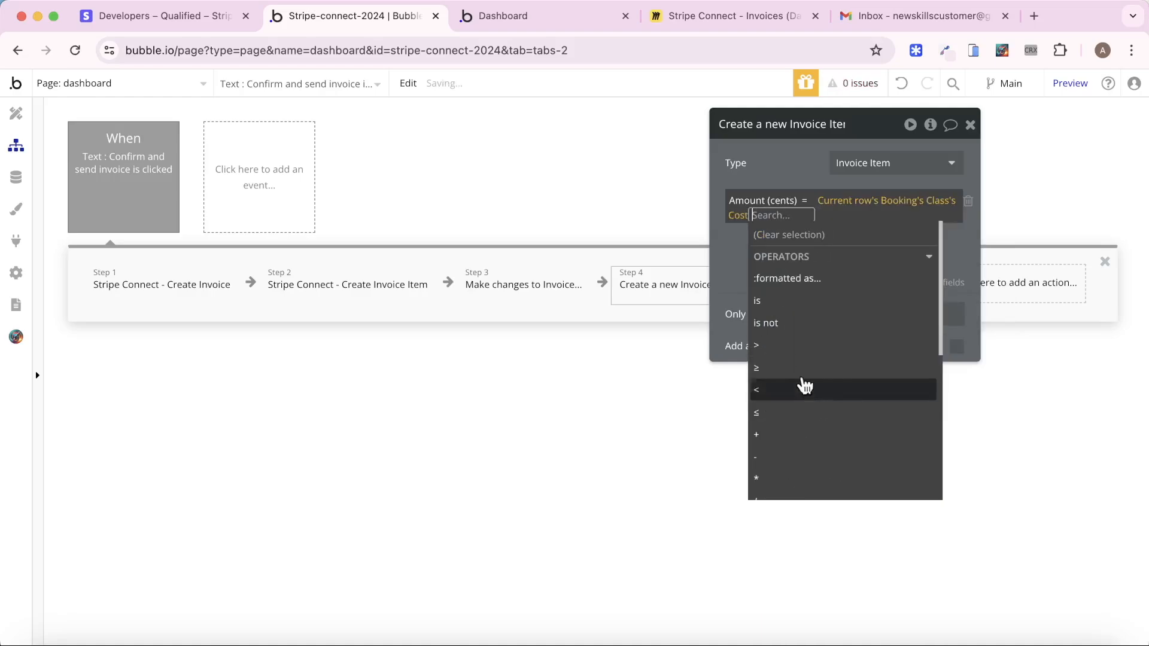
left_click(775, 476)
type("100")
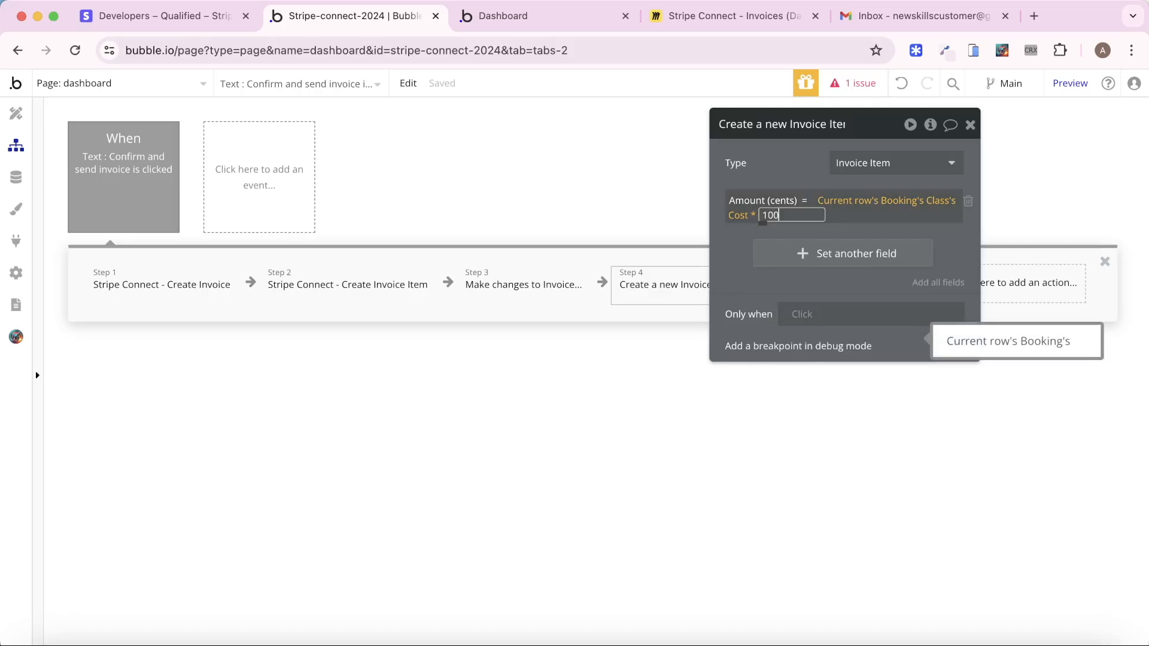
left_click(759, 163)
Set the item's Invoice Item ID to Result of step 2's Invoice Item ID
left_click(796, 255)
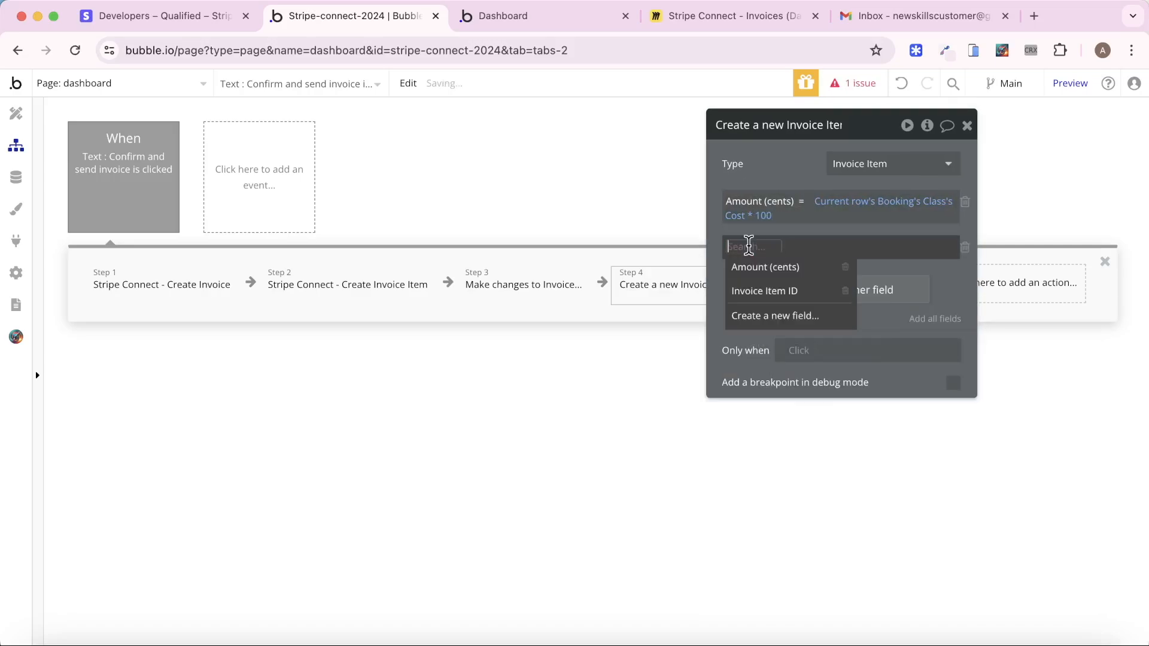
left_click(776, 289)
left_click(820, 247)
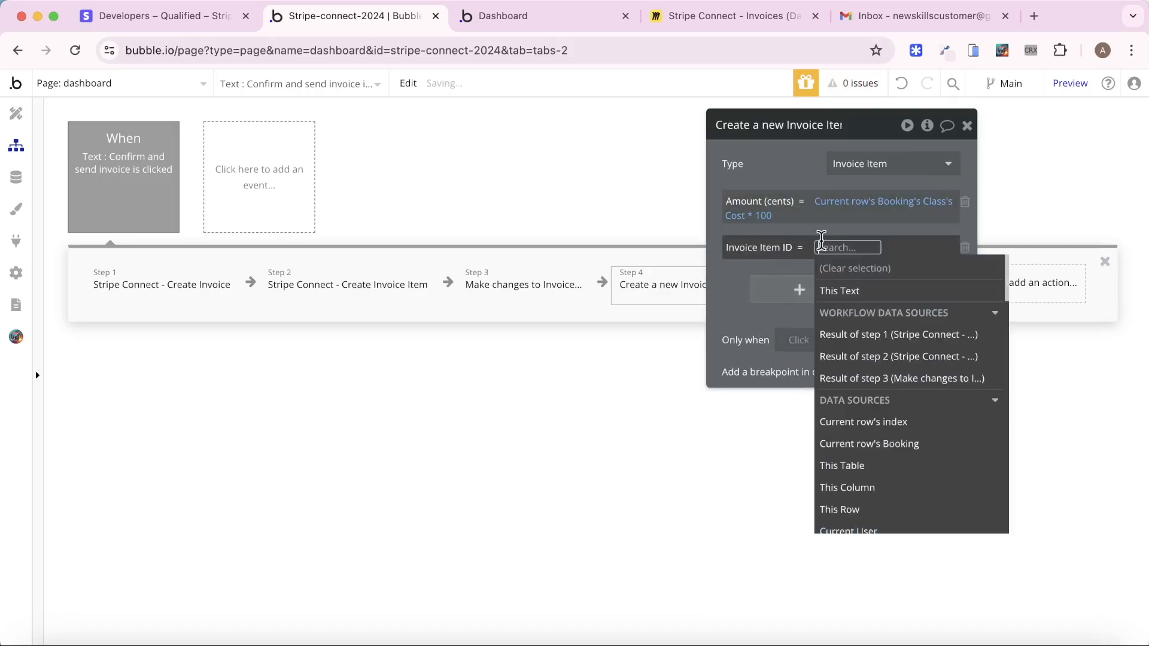
left_click(910, 357)
left_click(915, 339)
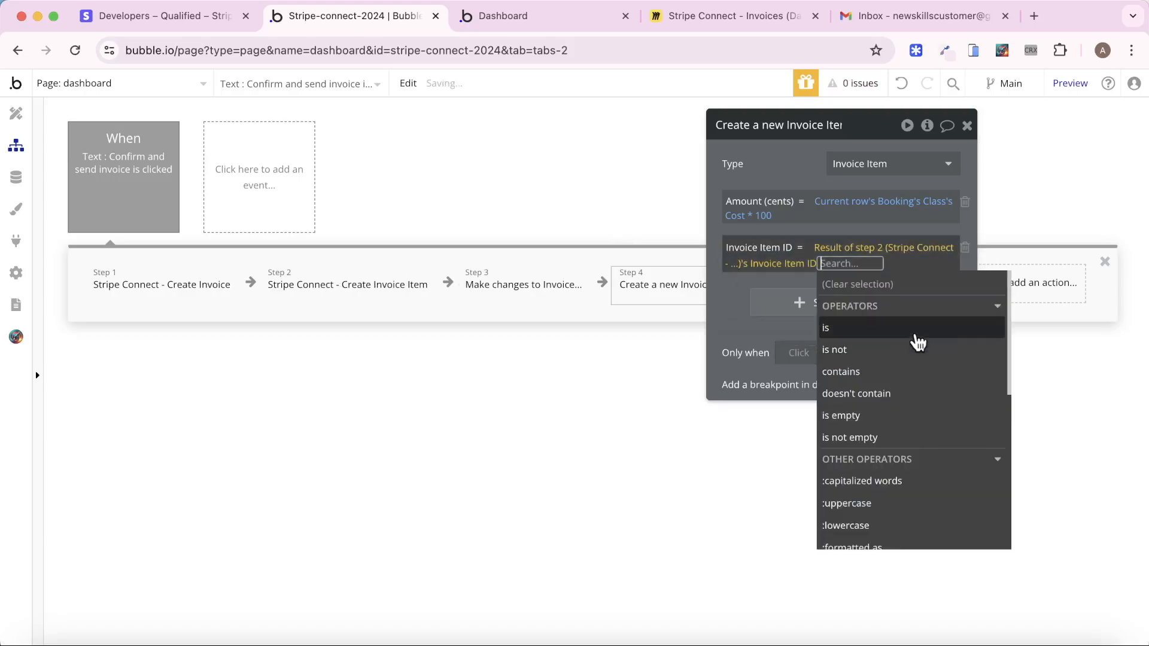
left_click(780, 178)
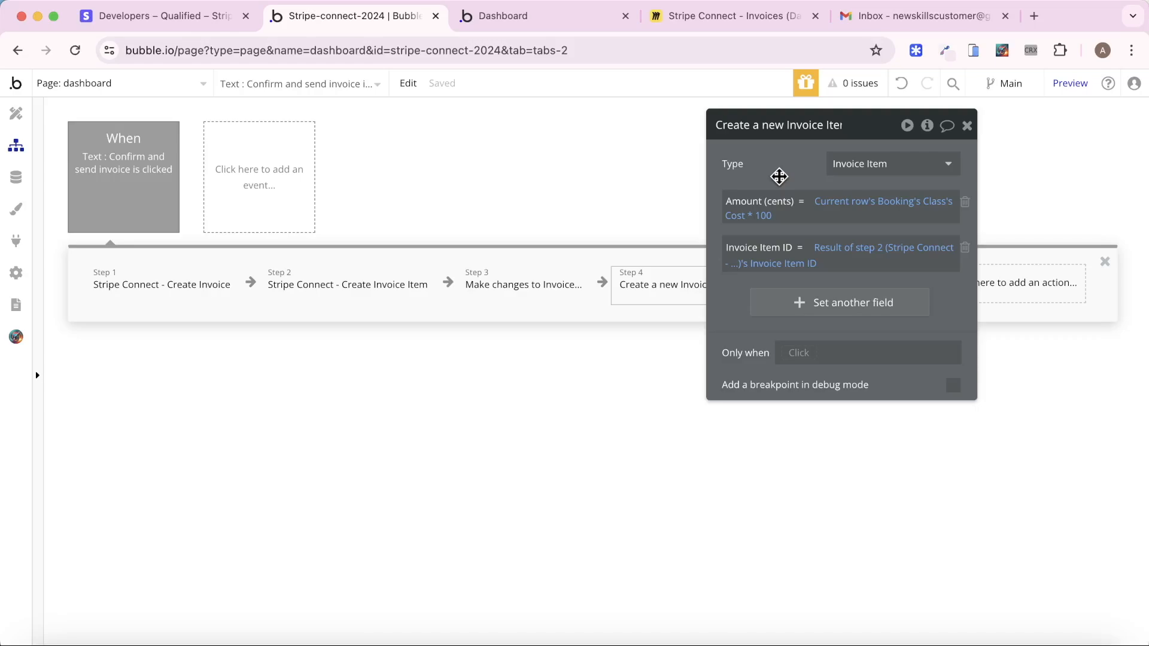
left_click(967, 125)
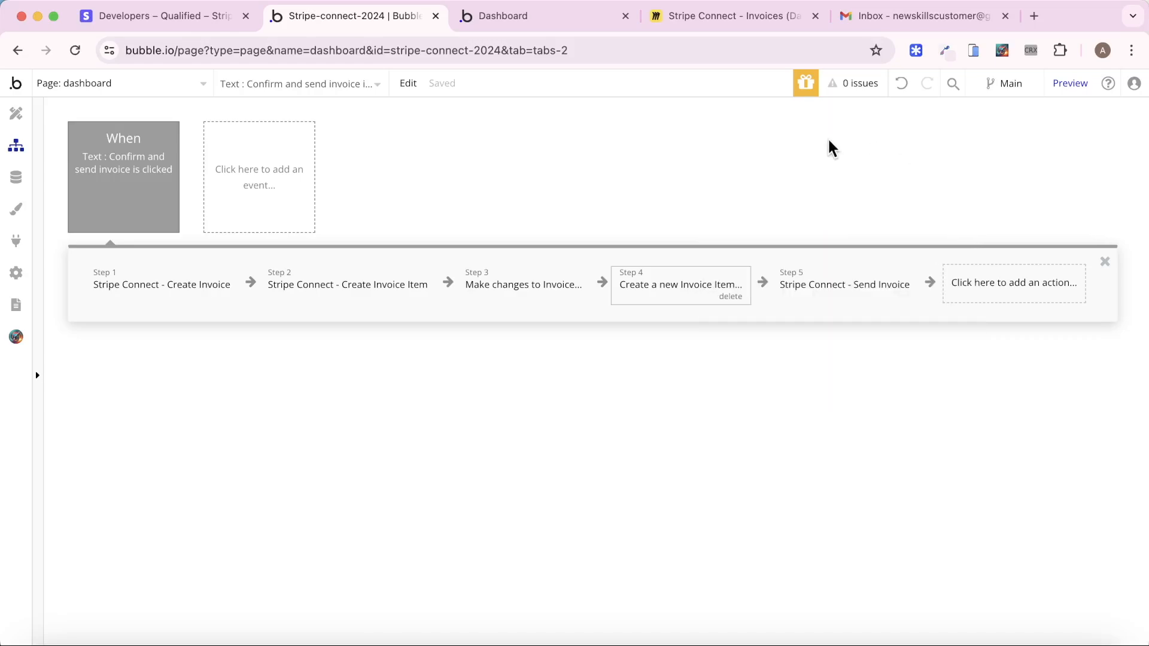
Reload the test dashboard and confirm the Public Speaking enquiry, dismissing the Create Invoice error
left_click(507, 19)
key("super+r")
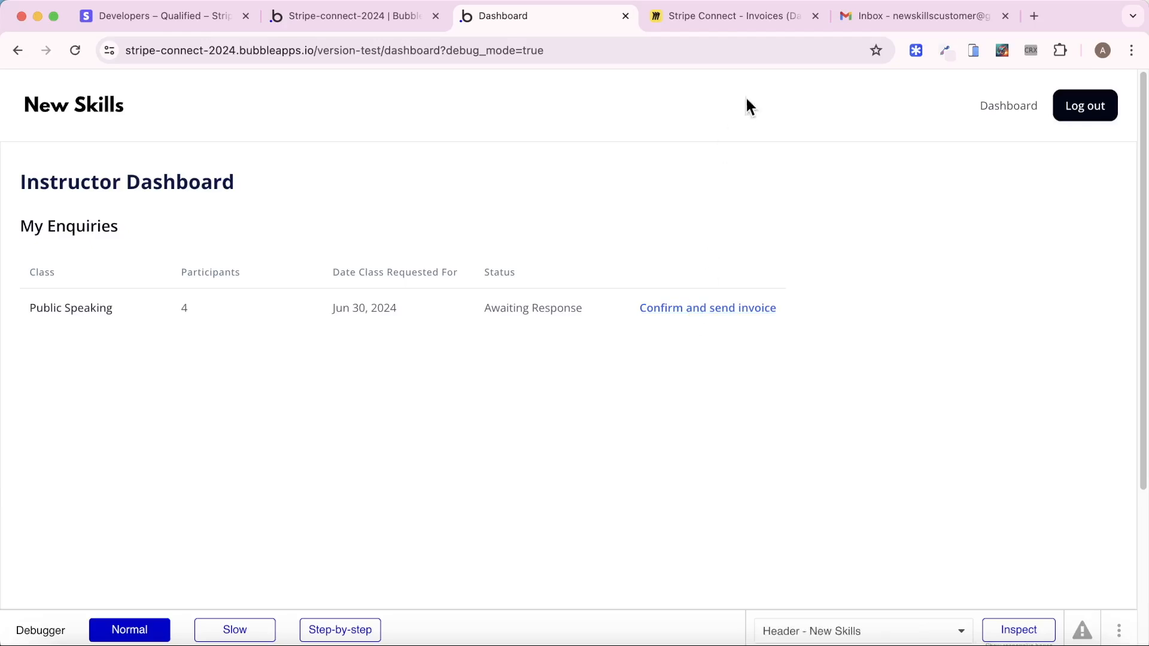
left_click(901, 18)
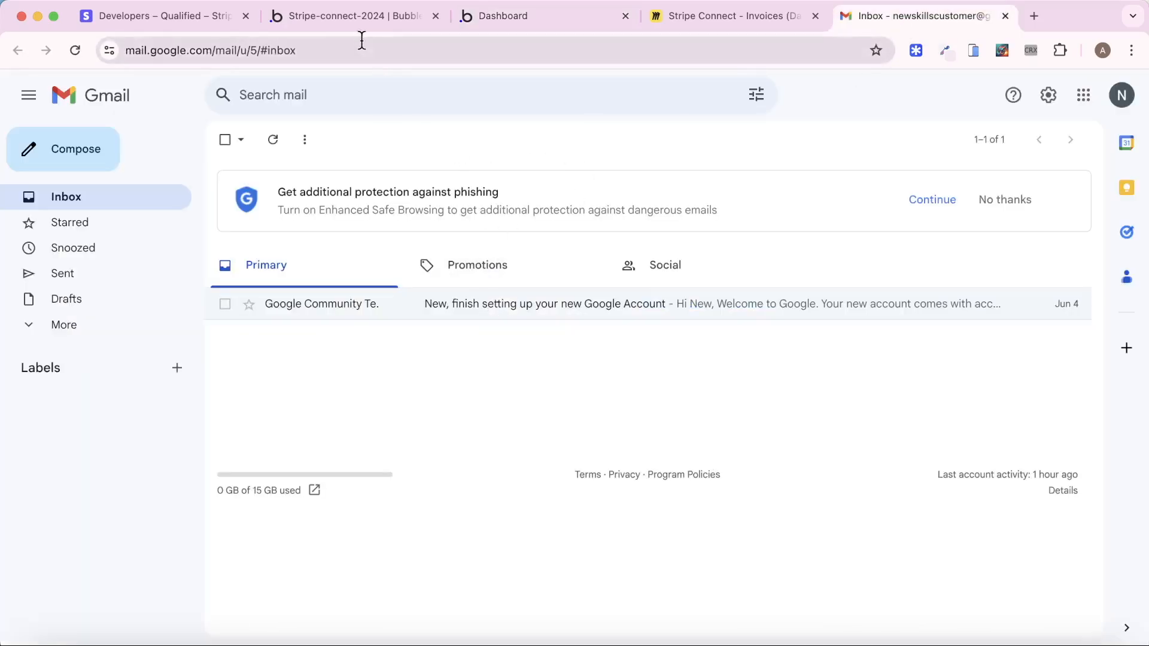
left_click(490, 17)
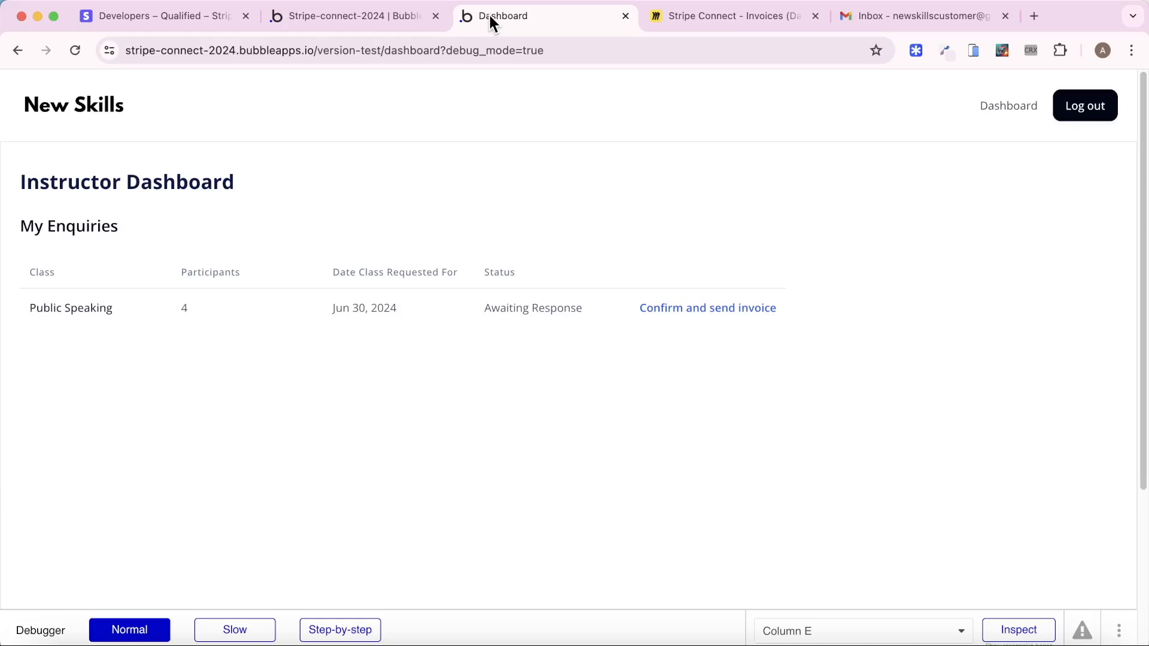
left_click(706, 322)
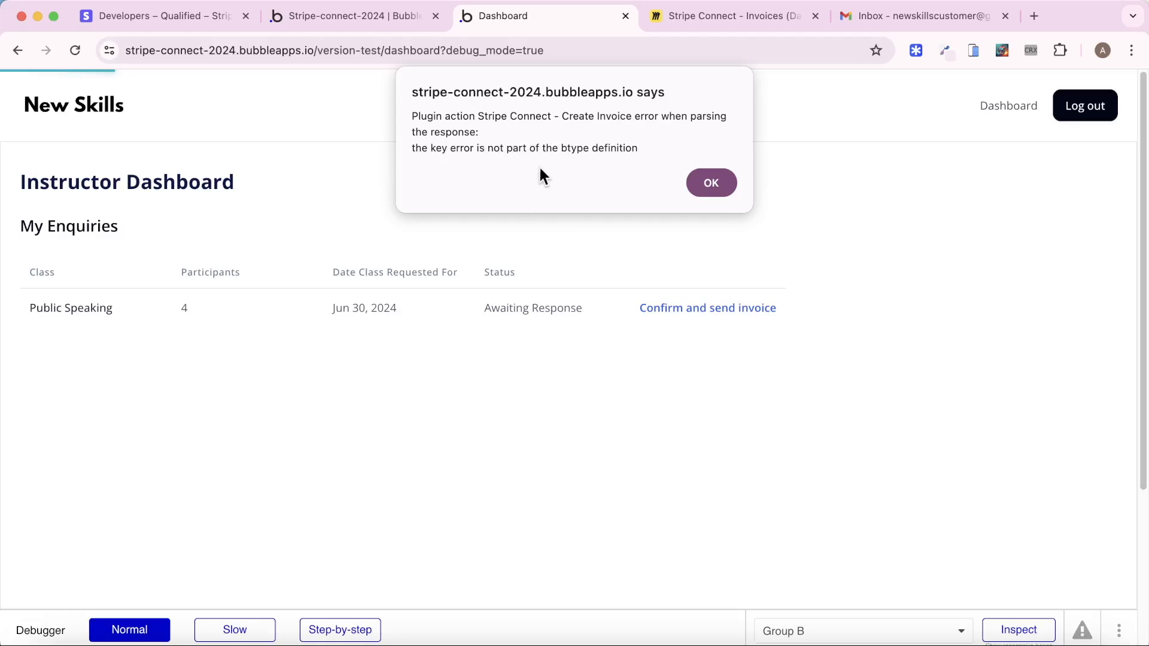
left_click(711, 183)
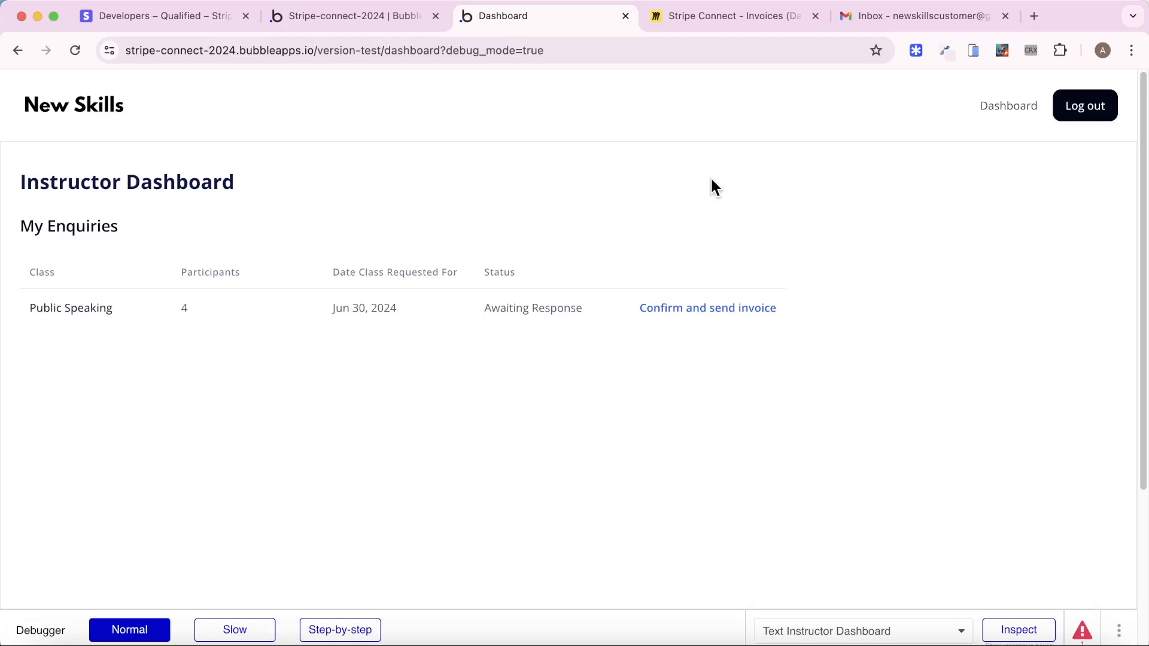
left_click(157, 18)
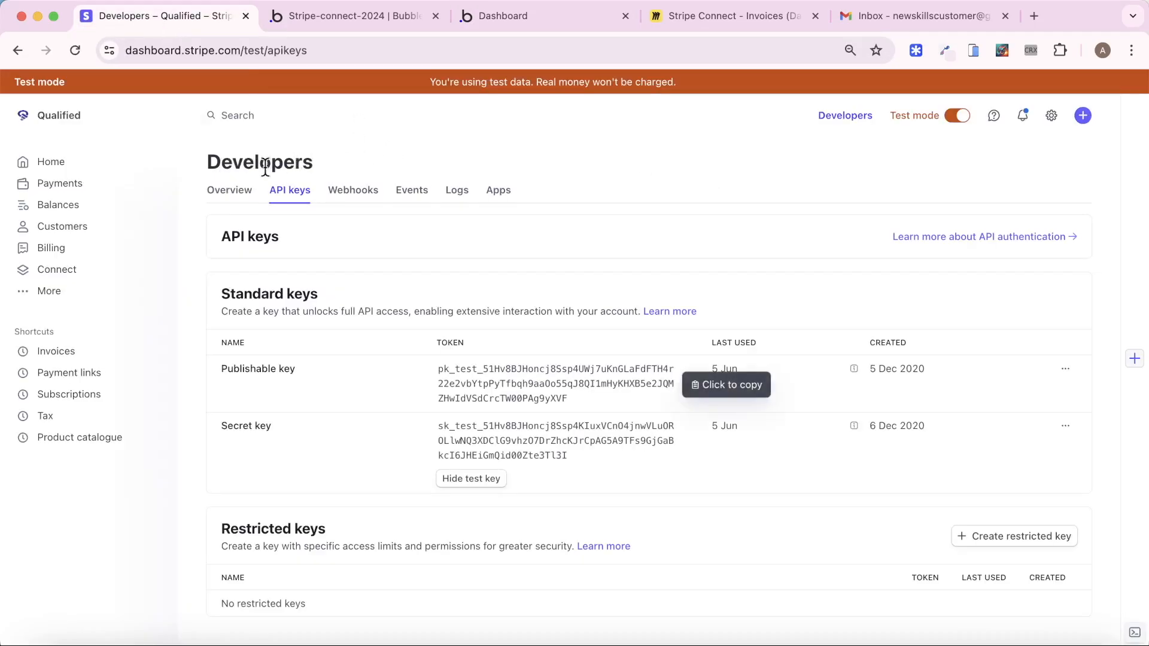
Find the 400 POST /v1/invoices log entry, whose request body has an empty customer
left_click(462, 201)
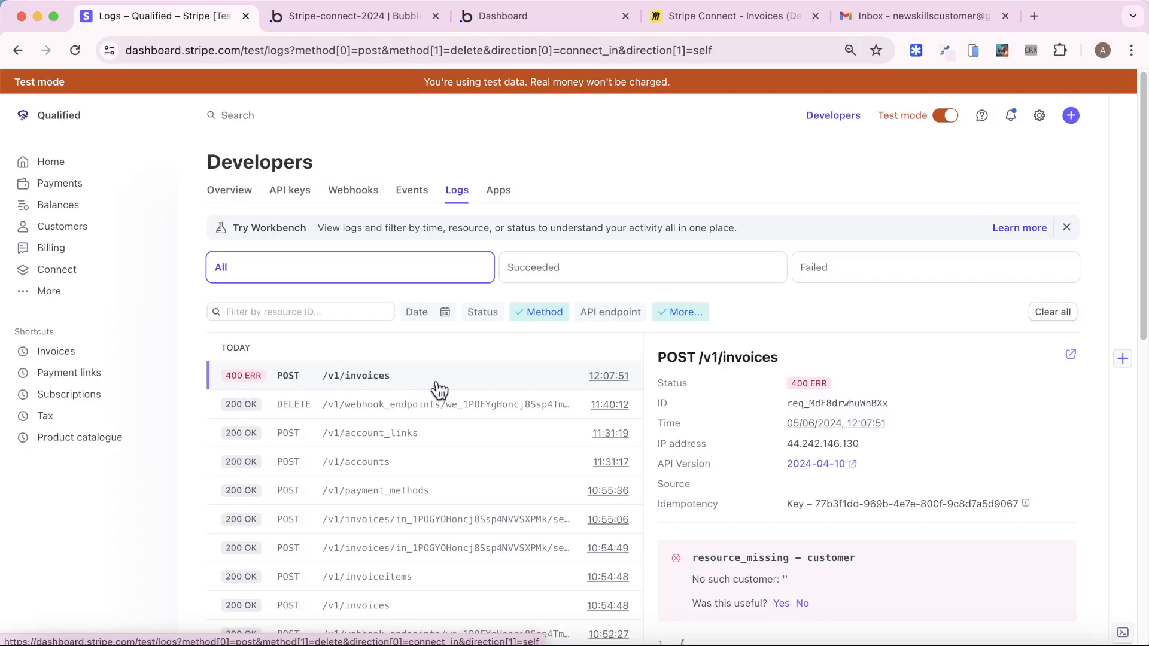
scroll(880, 359, "down", 5)
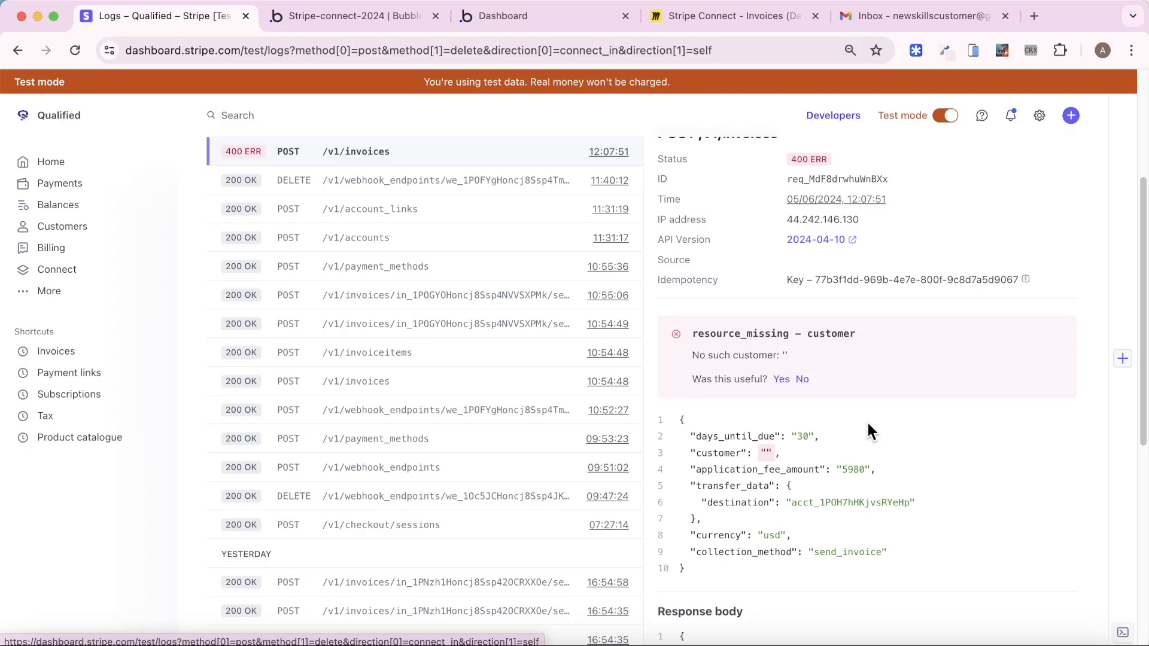
left_click(353, 24)
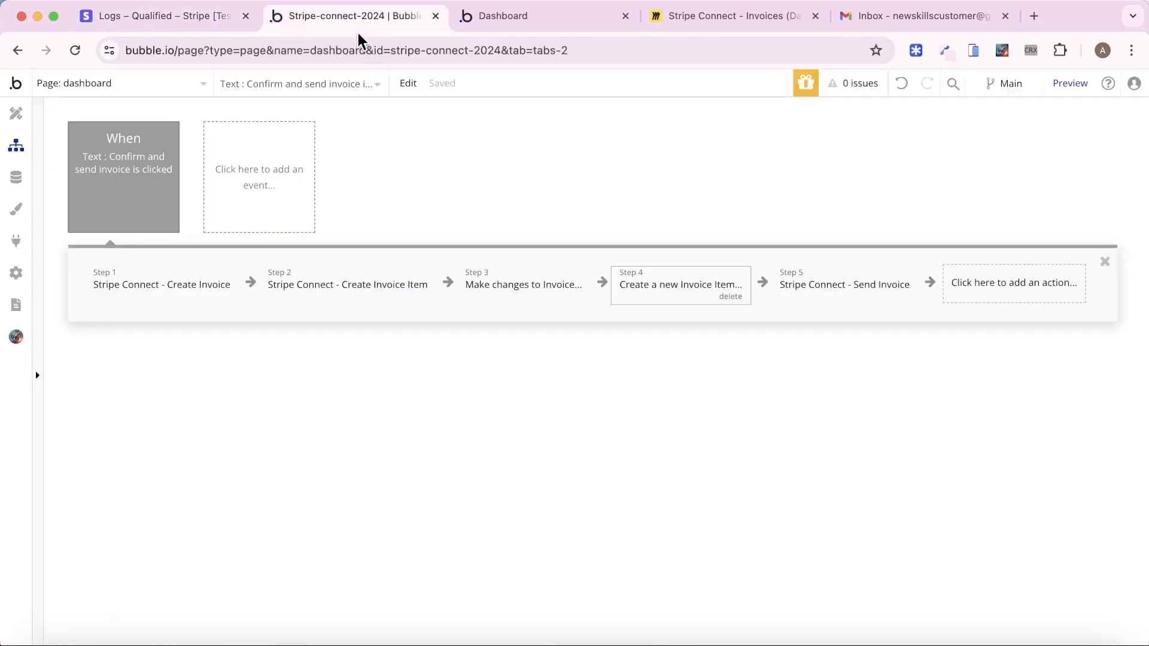
Inspect the customer user in All Users, confirming no Customer ID (Stripe) is stored
left_click(158, 293)
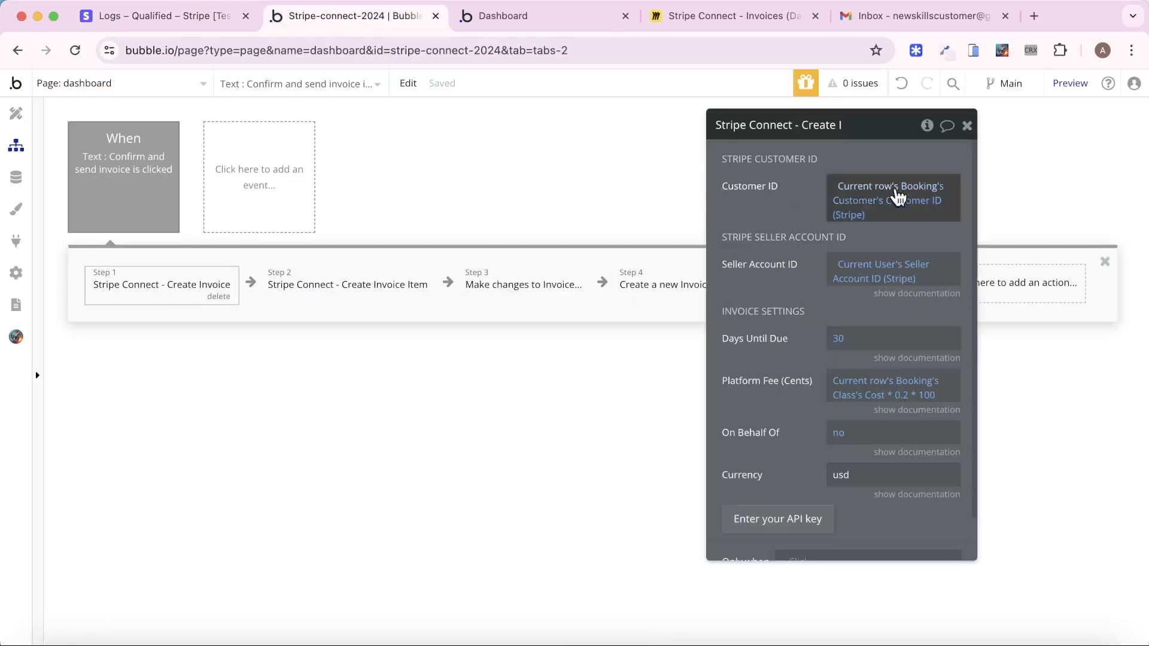
left_click(16, 177)
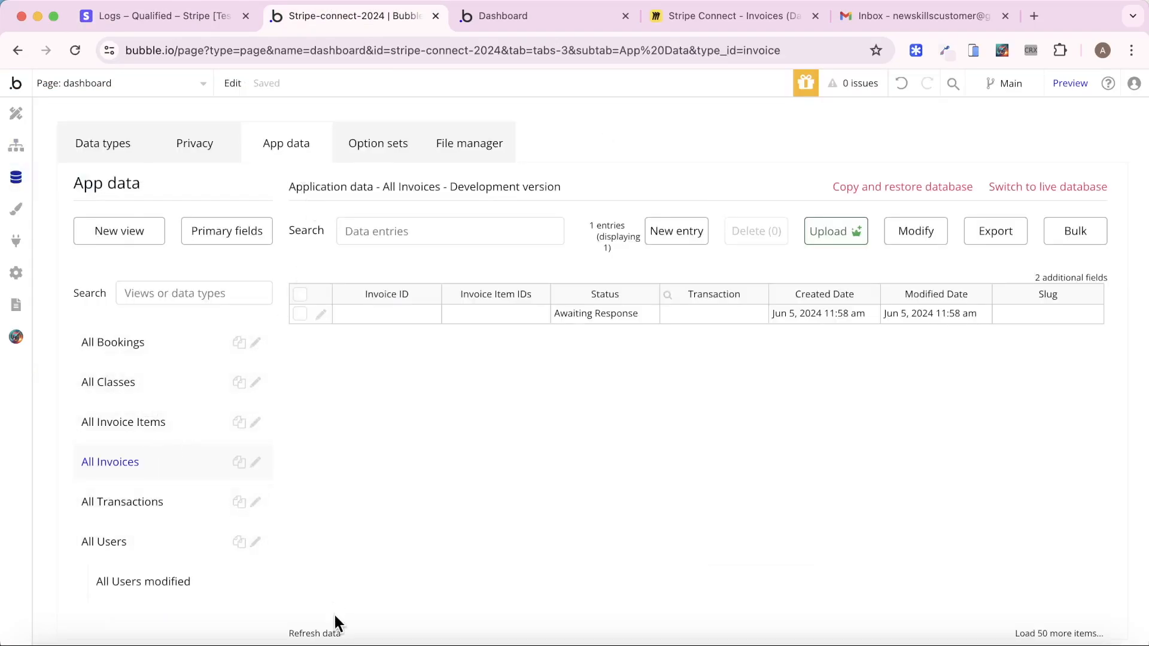
left_click(335, 633)
left_click(148, 543)
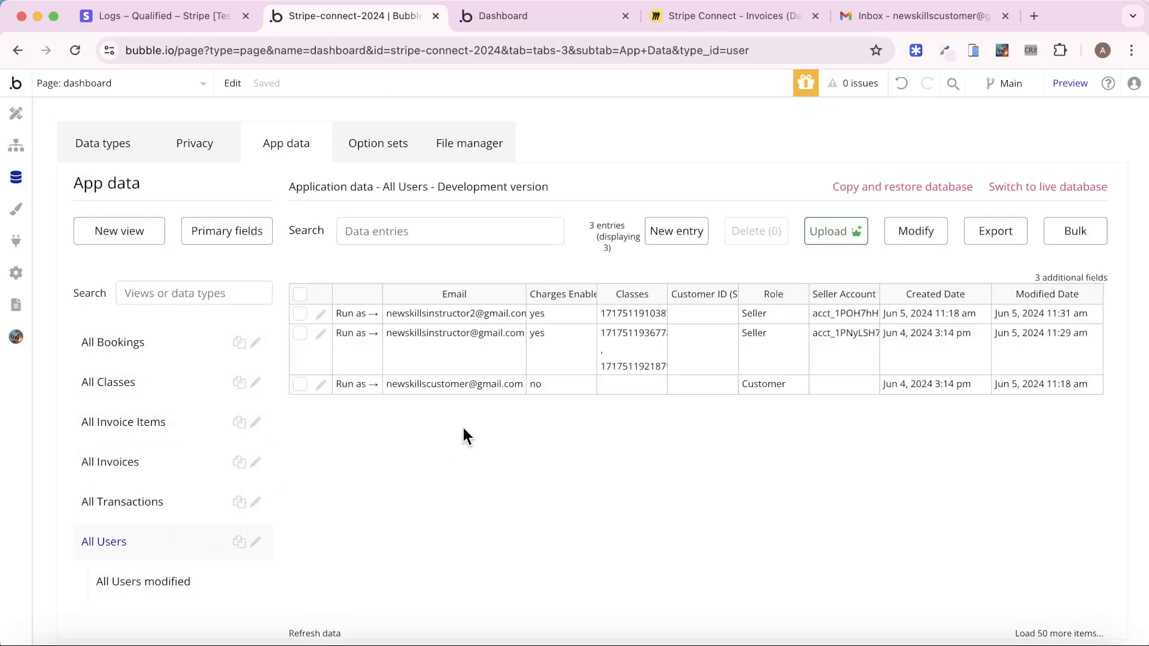
left_click(321, 385)
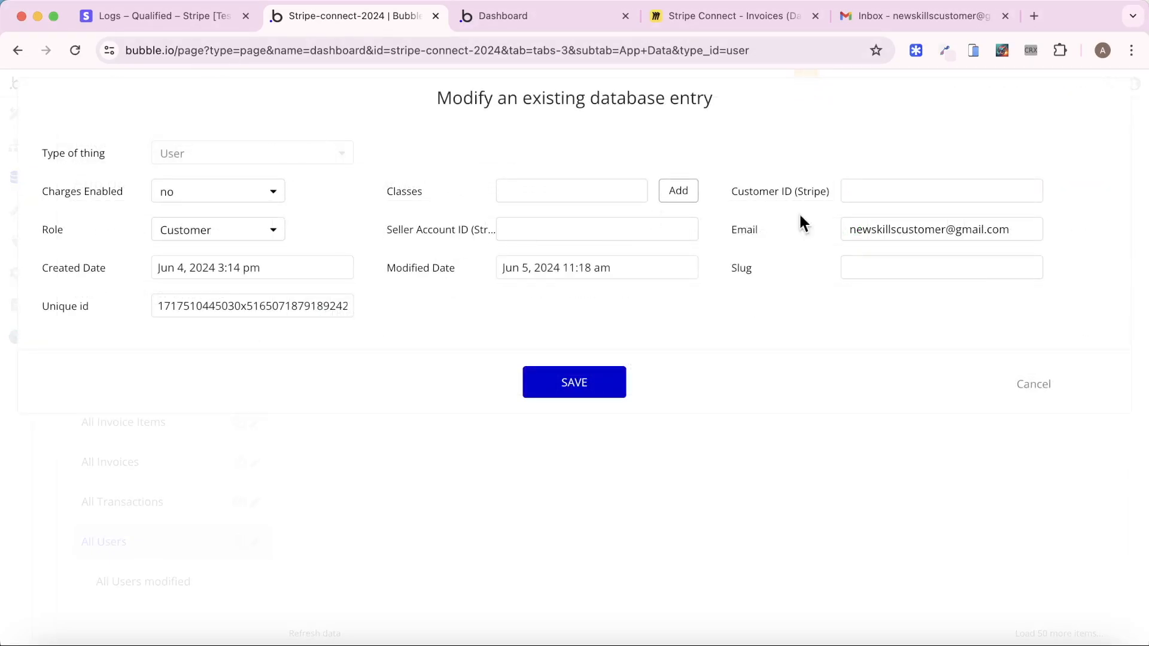
left_click(1033, 386)
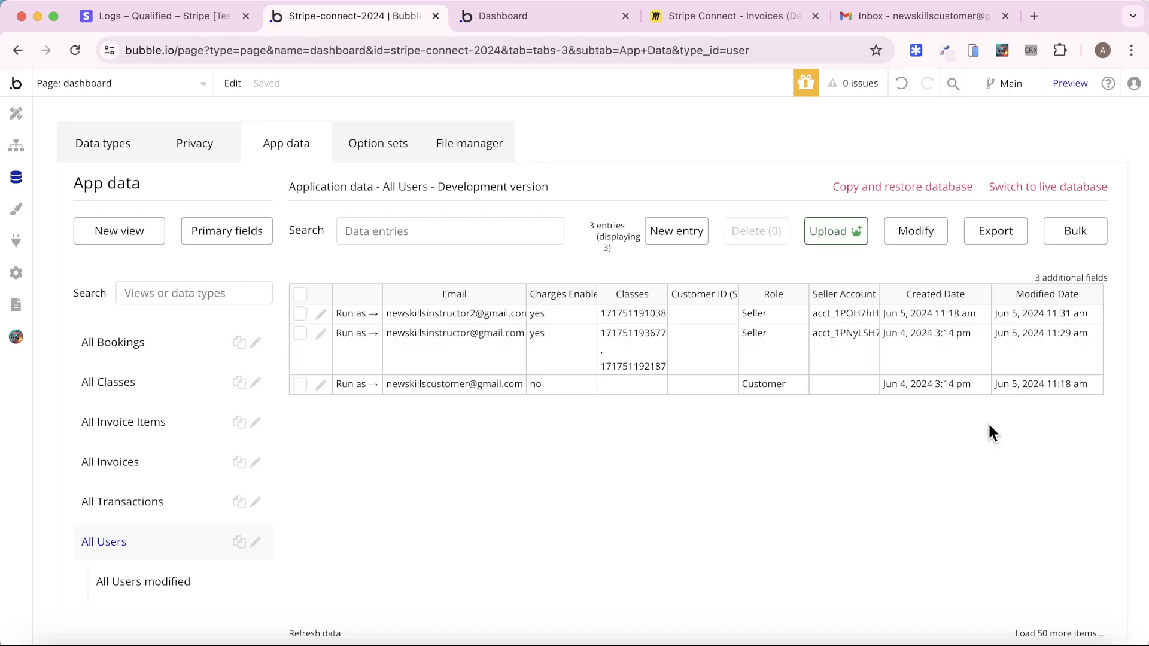
Go to the class page's Send Enquiry click workflow
left_click(186, 79)
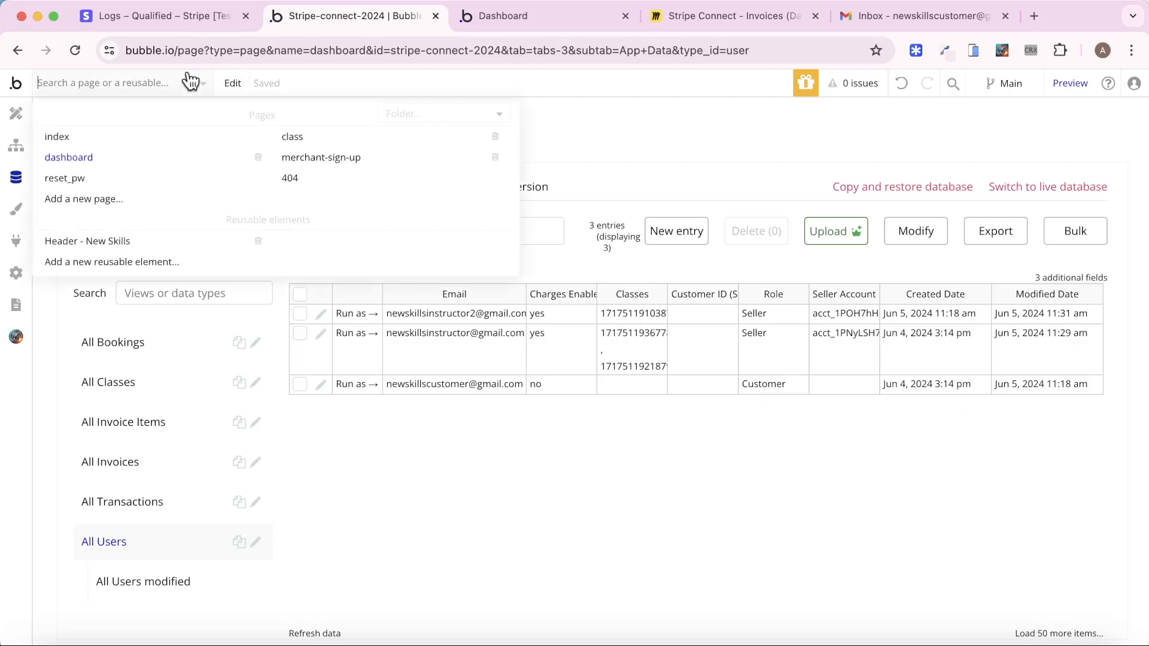
left_click(229, 87)
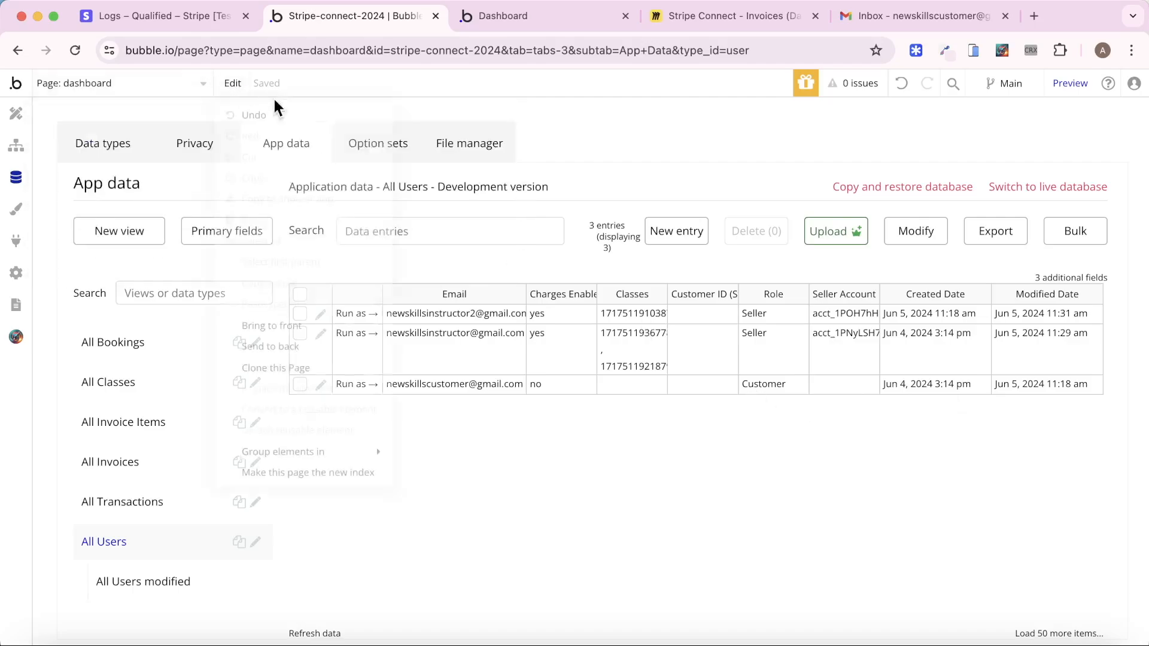
left_click(177, 93)
left_click(348, 147)
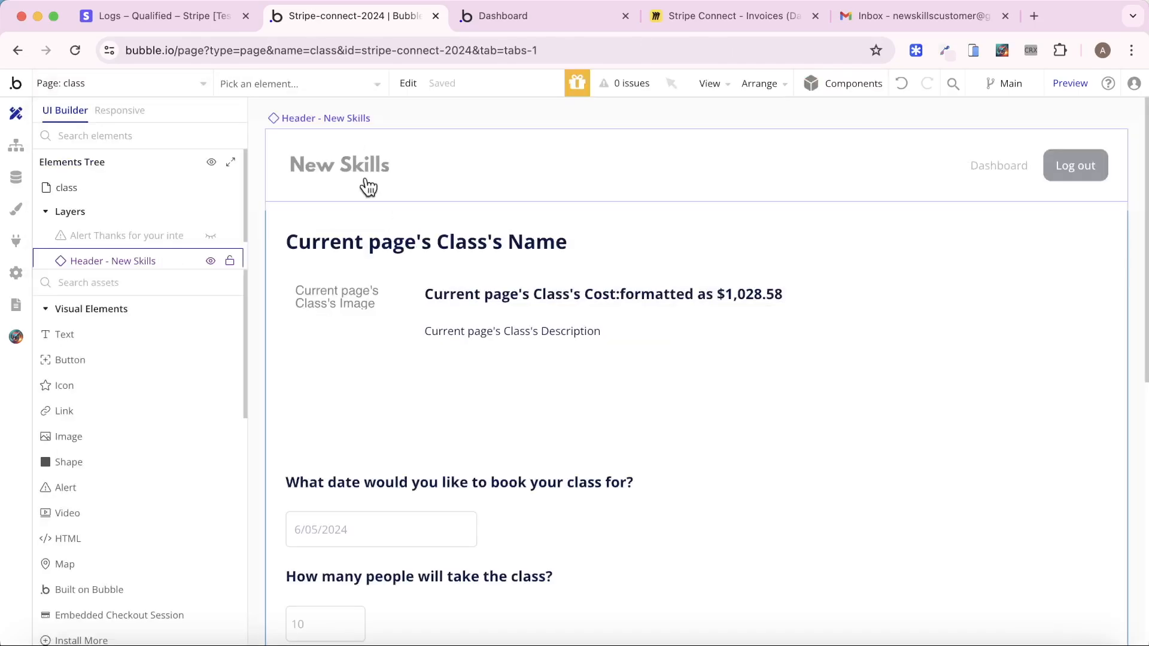
left_click(17, 146)
left_click(101, 174)
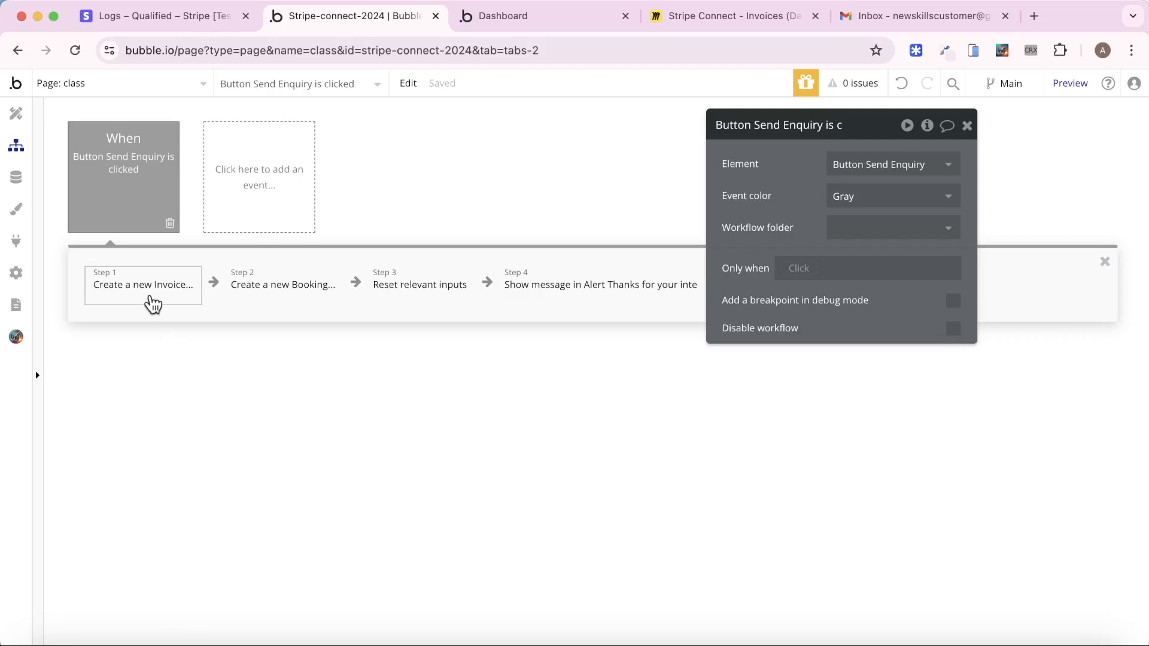
Insert Stripe Connect - Create Customer as the workflow's new step 1
right_click(152, 304)
left_click(197, 330)
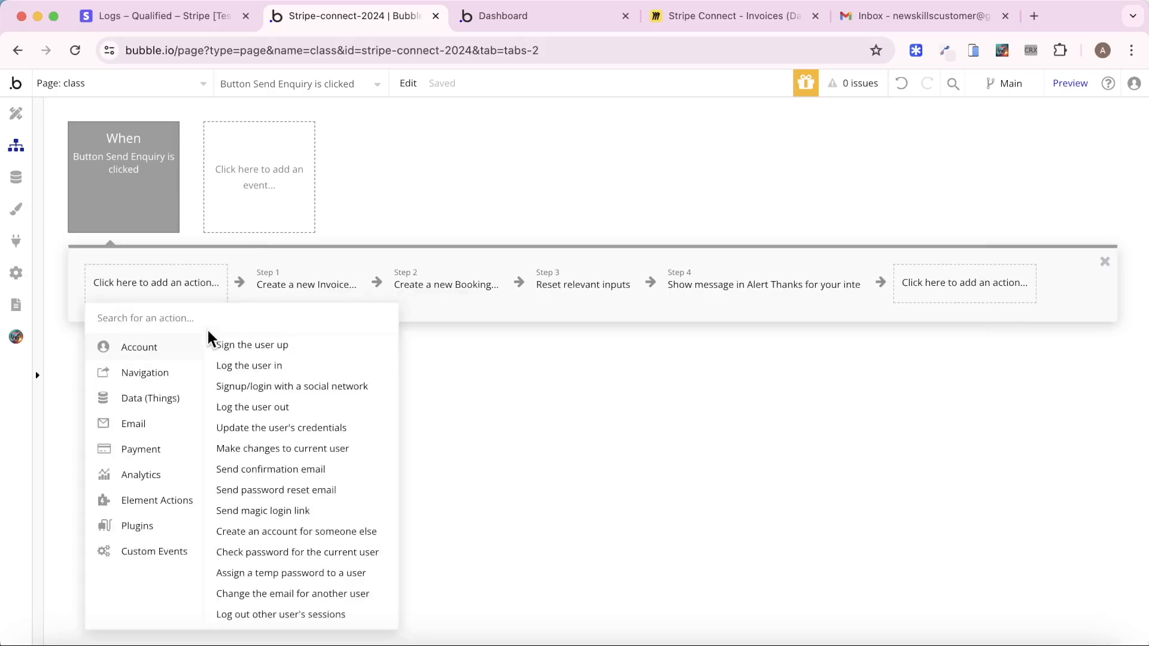
mouse_move(157, 532)
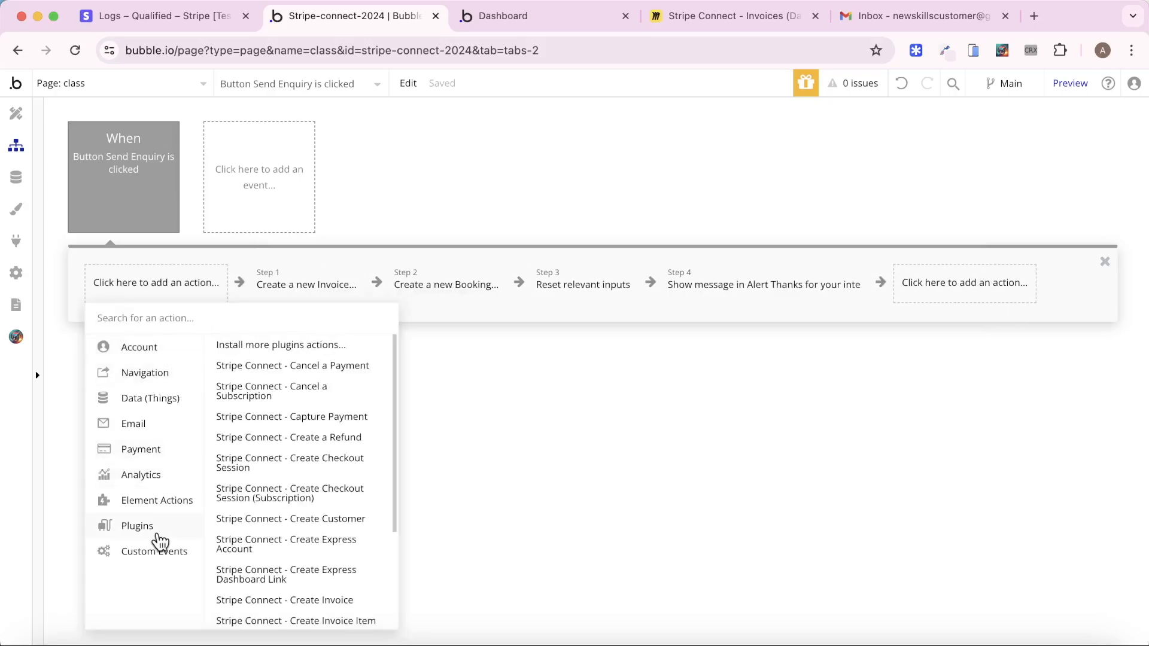
scroll(279, 517, "down", 3)
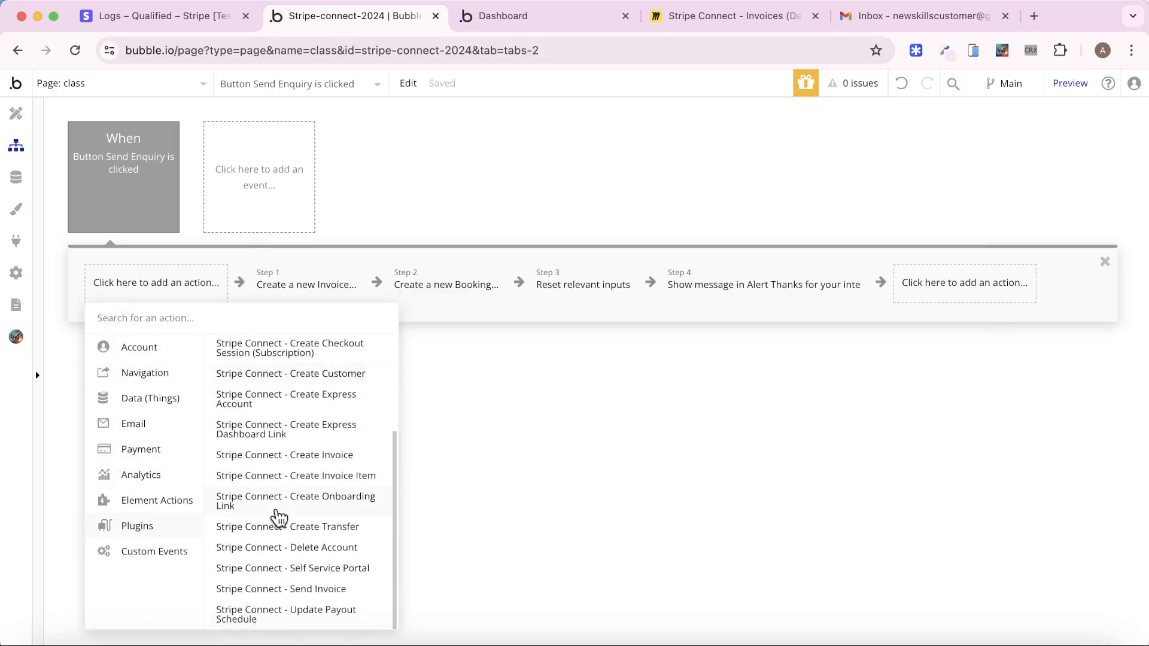
scroll(279, 517, "up", 2)
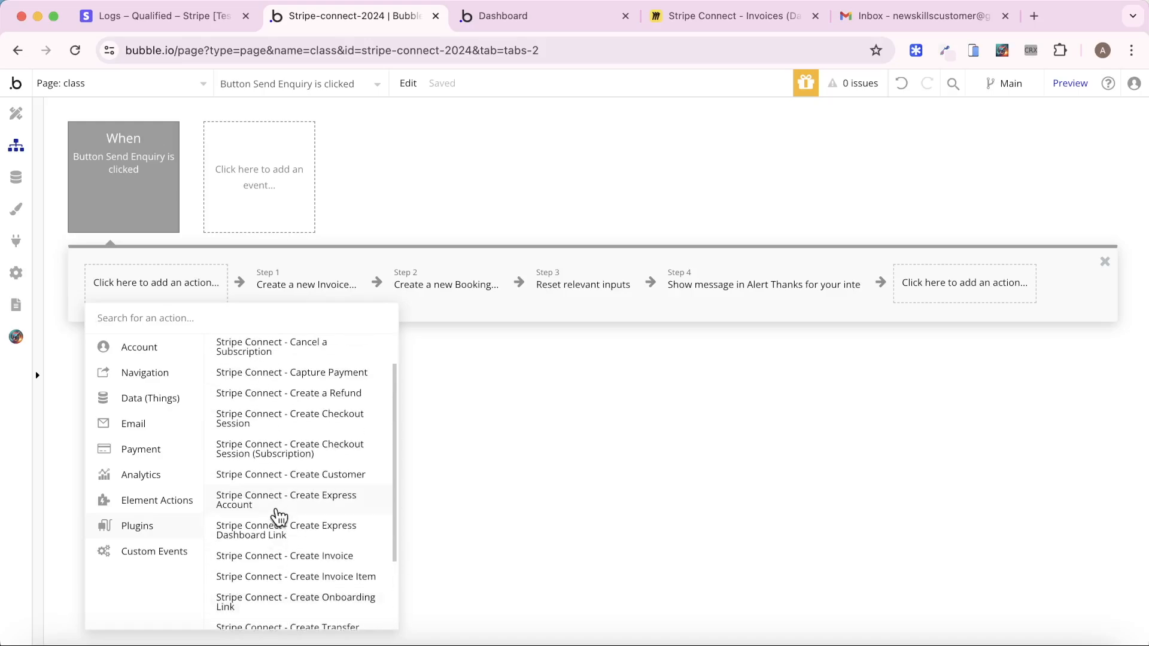
scroll(279, 517, "up", 1)
type("cus")
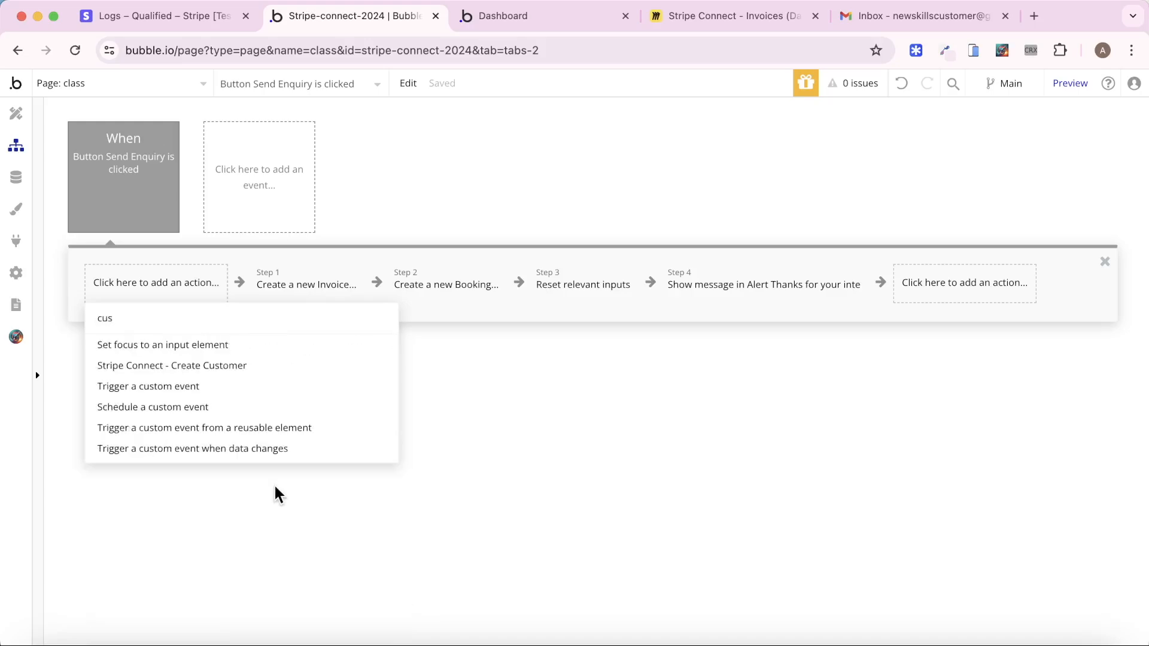
left_click(228, 367)
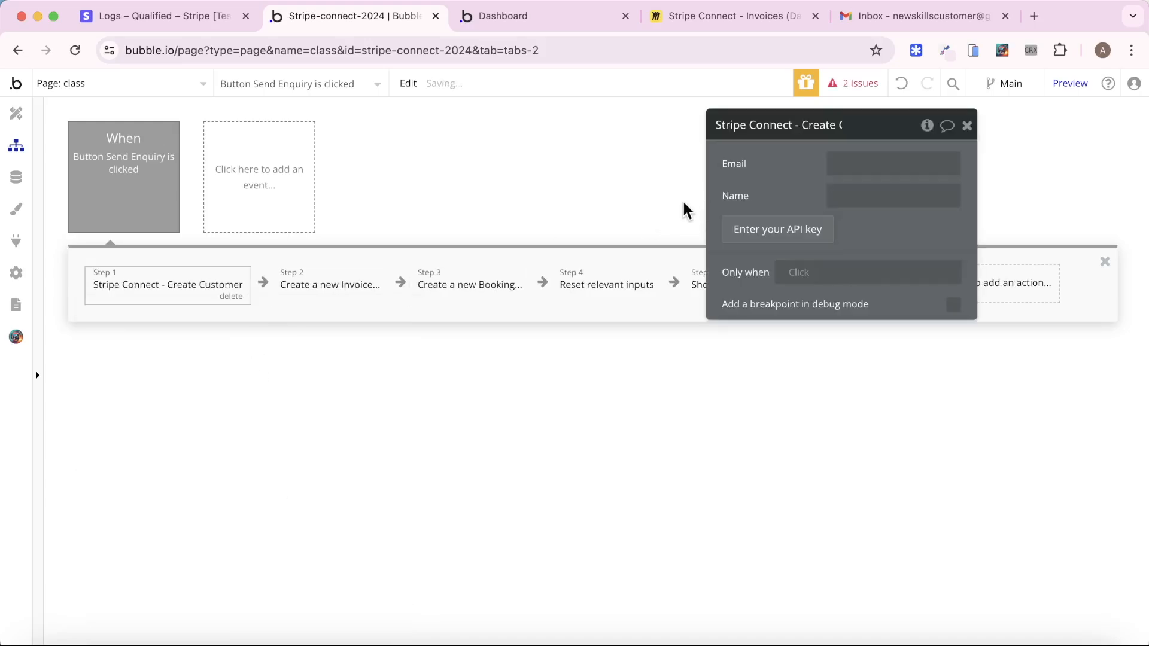
left_click(664, 185)
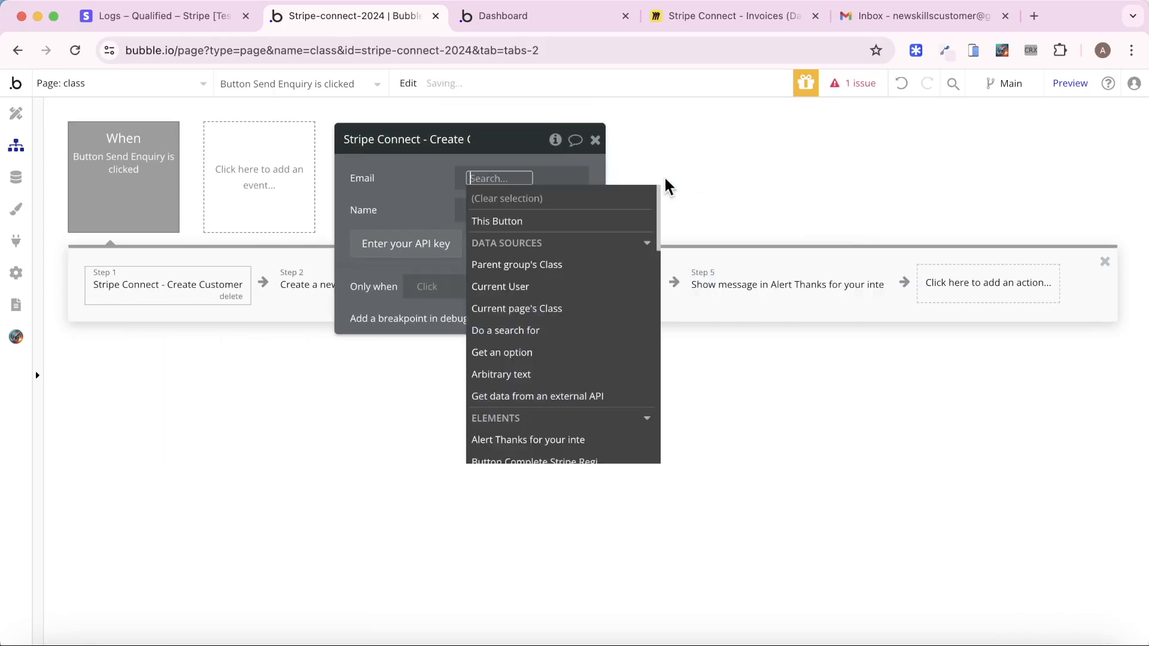
left_click(554, 286)
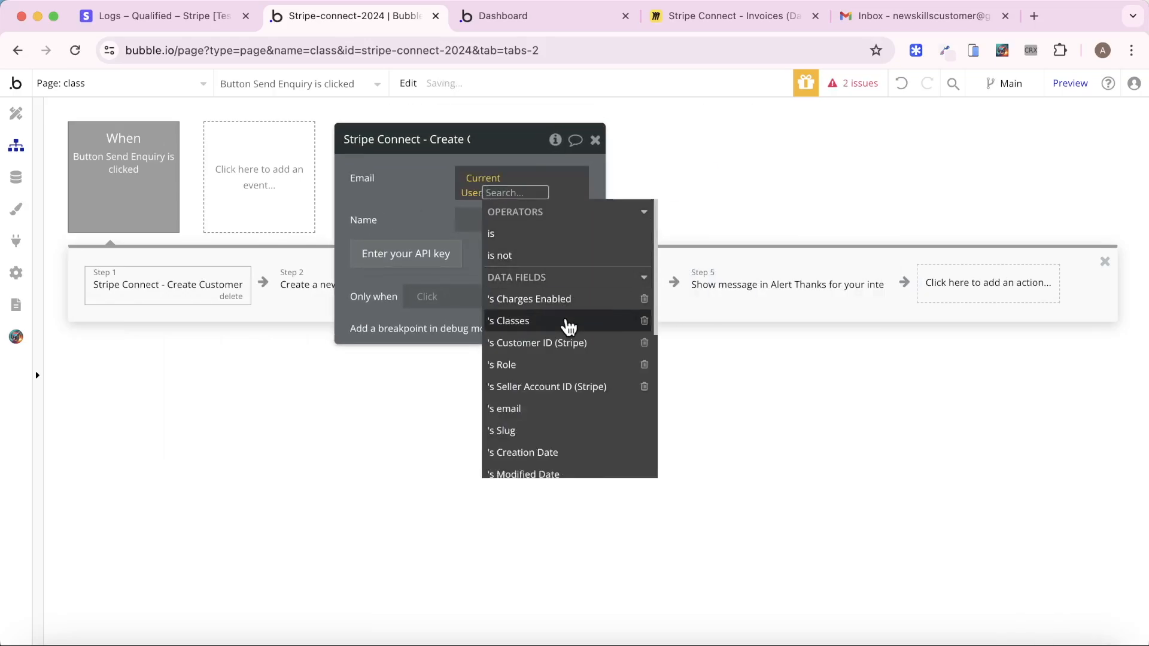
left_click(559, 412)
left_click(489, 215)
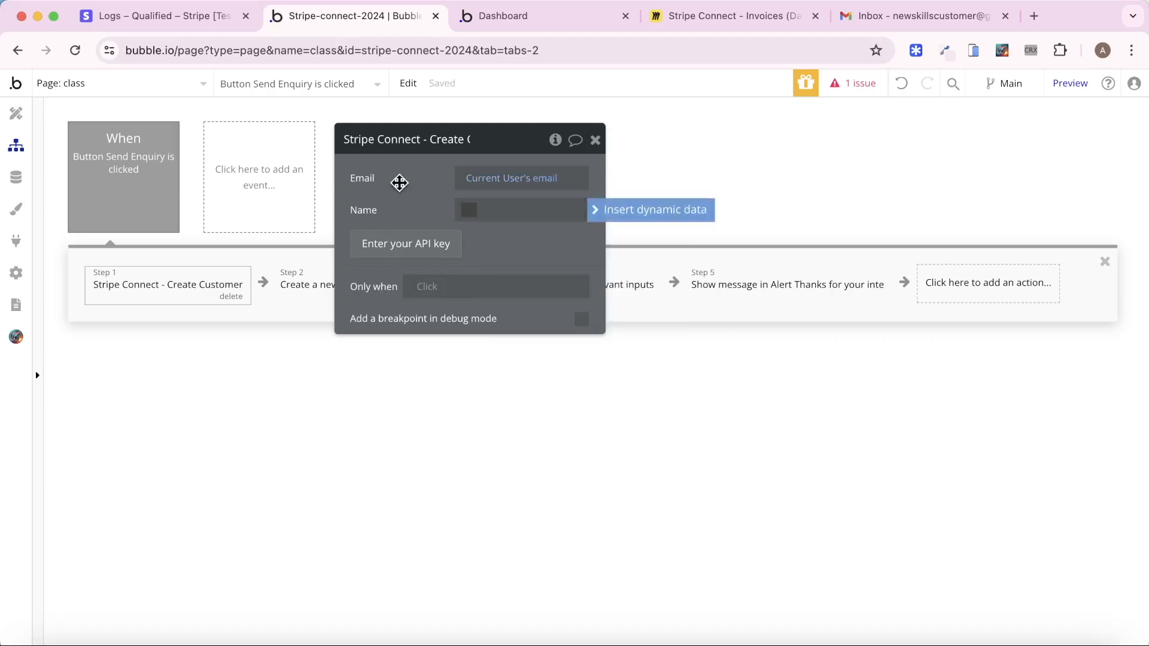
left_click(393, 181)
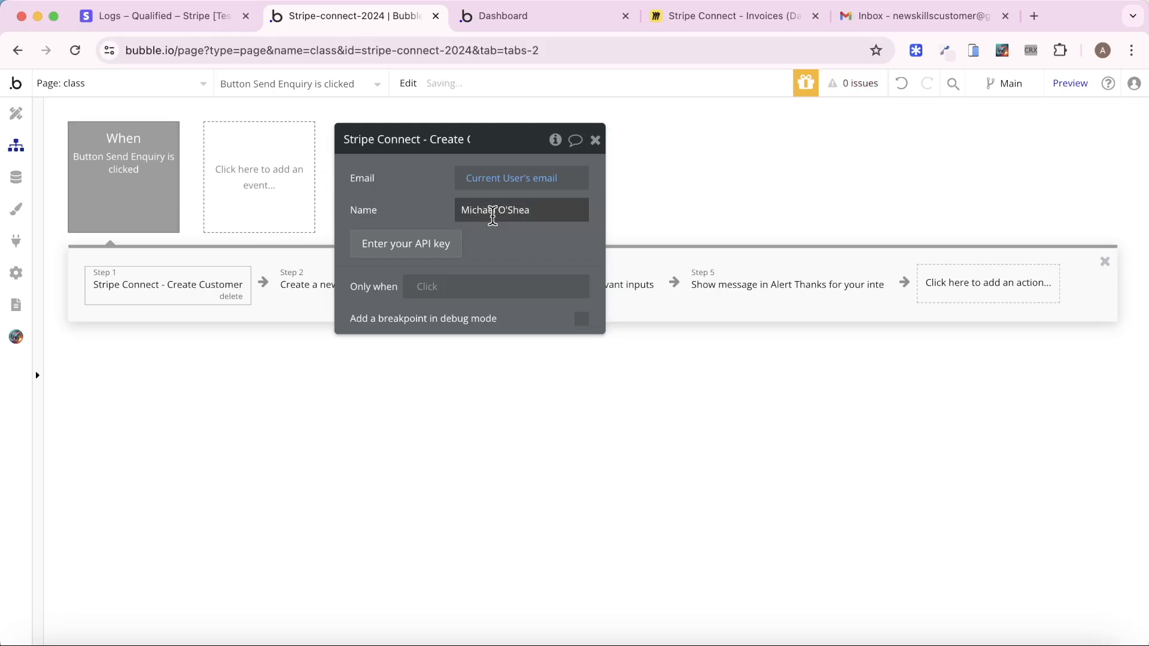
left_click_drag(464, 208, 702, 213)
double_click(483, 208)
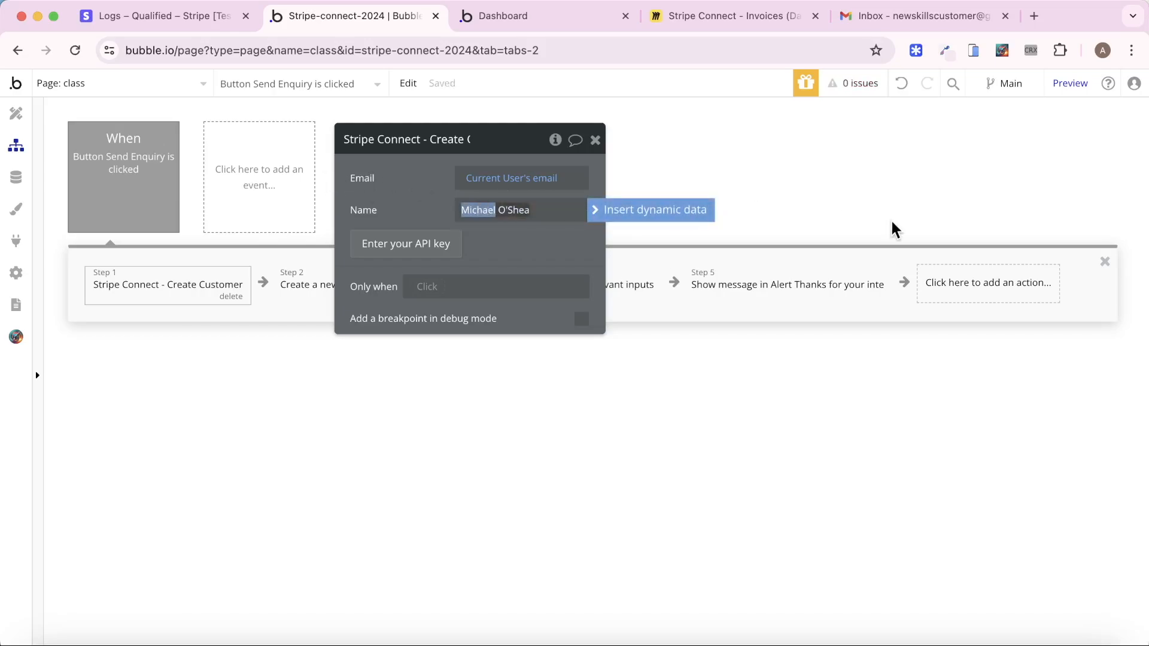
type("John")
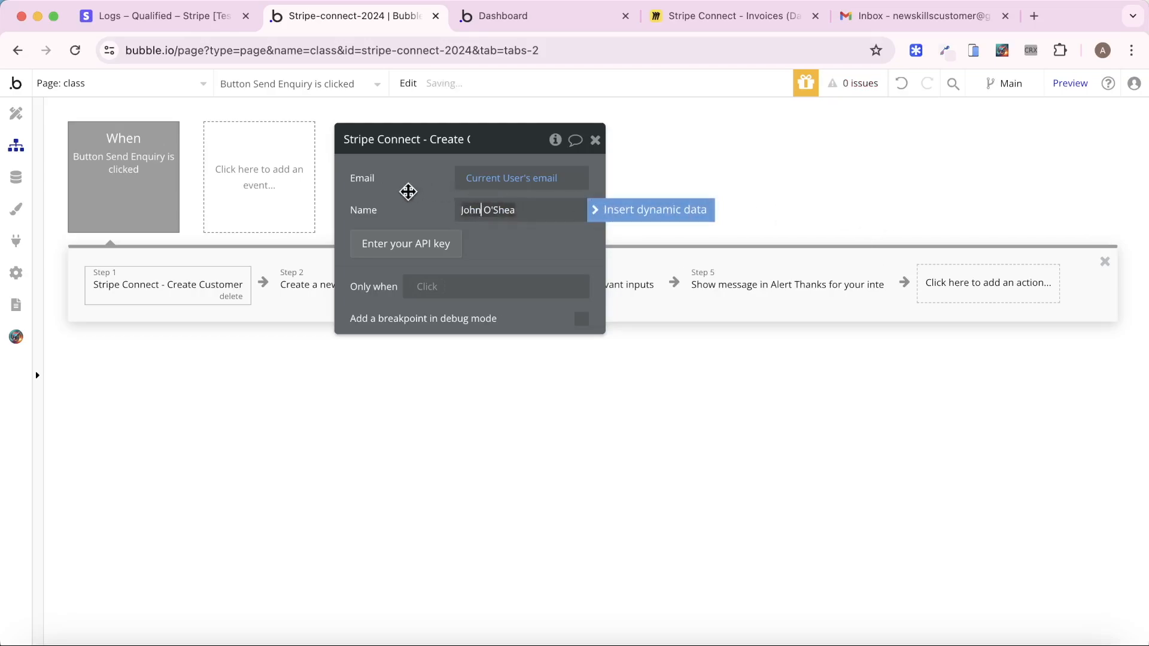
left_click(405, 190)
Run the step only when Current User's Customer ID (Stripe) is empty
left_click(430, 287)
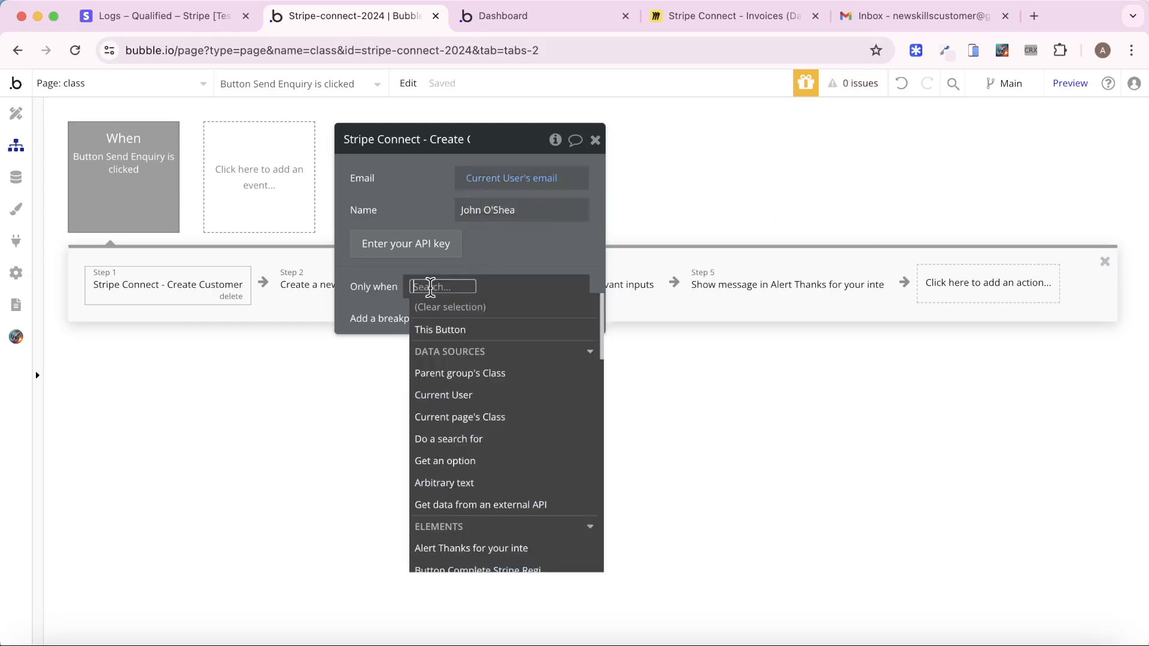
left_click(469, 396)
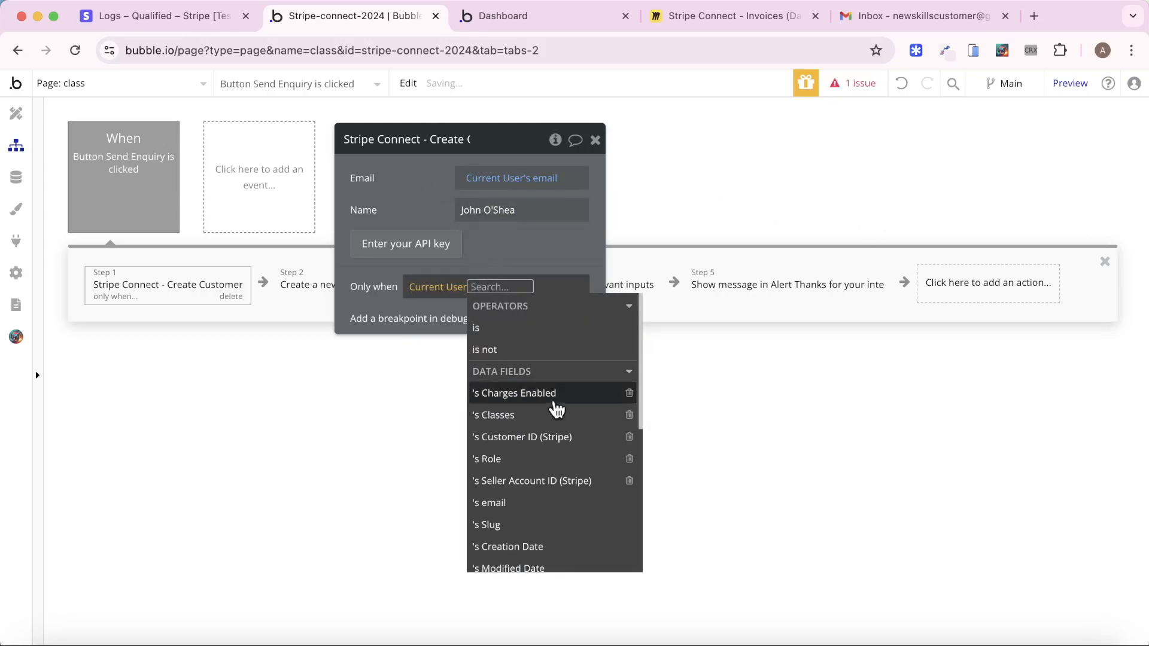
left_click(559, 435)
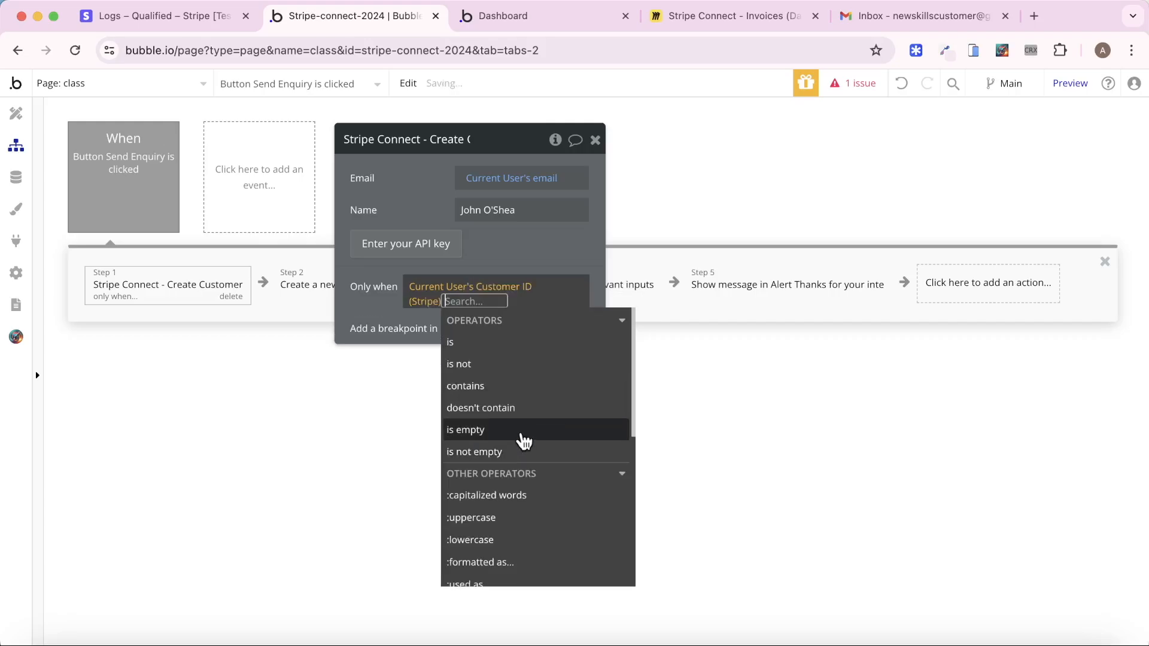
left_click(525, 431)
left_click(406, 172)
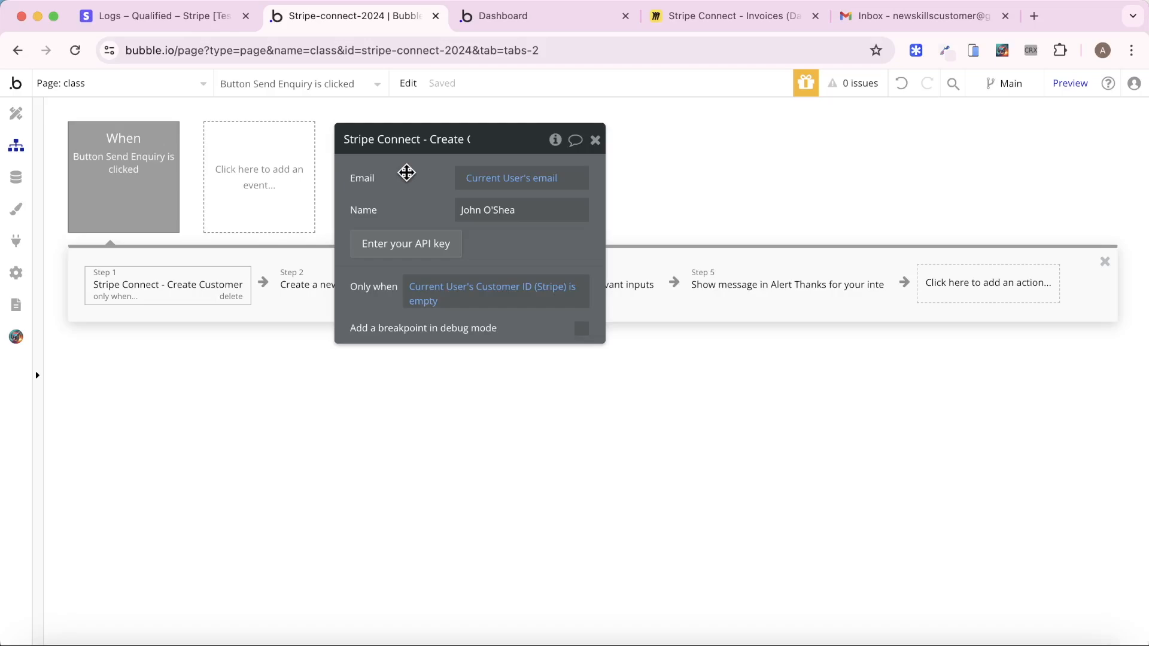
left_click_drag(407, 173, 593, 185)
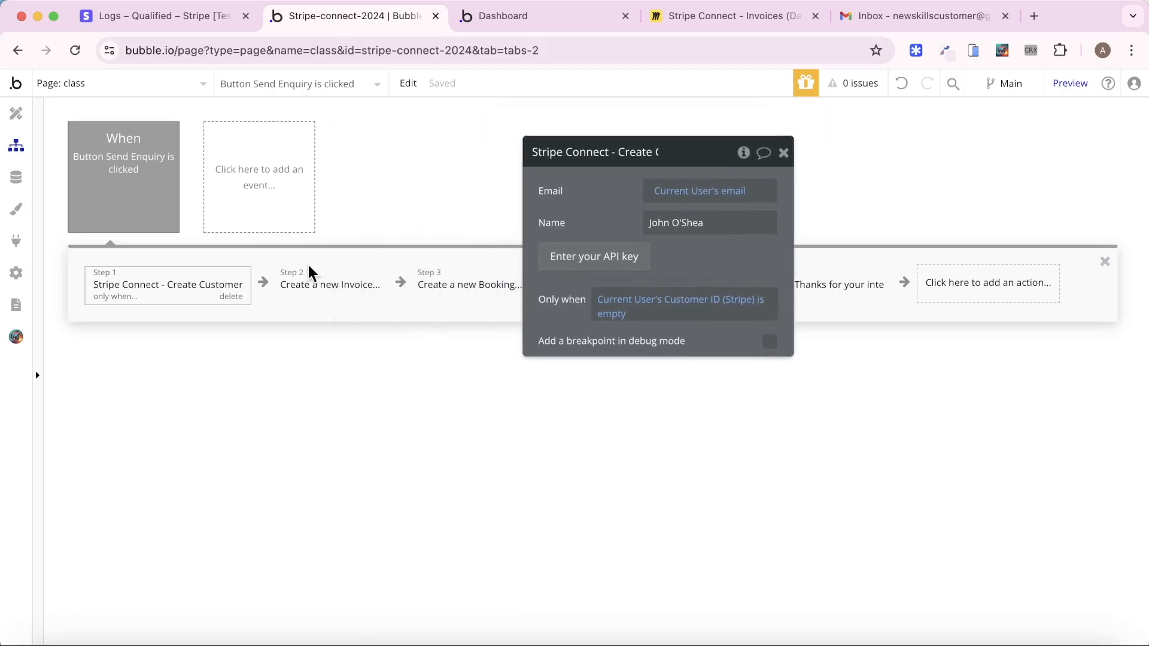
right_click(321, 297)
Insert Make changes to current user setting Customer ID (Stripe) to Result of step 1's Customer ID
left_click(376, 325)
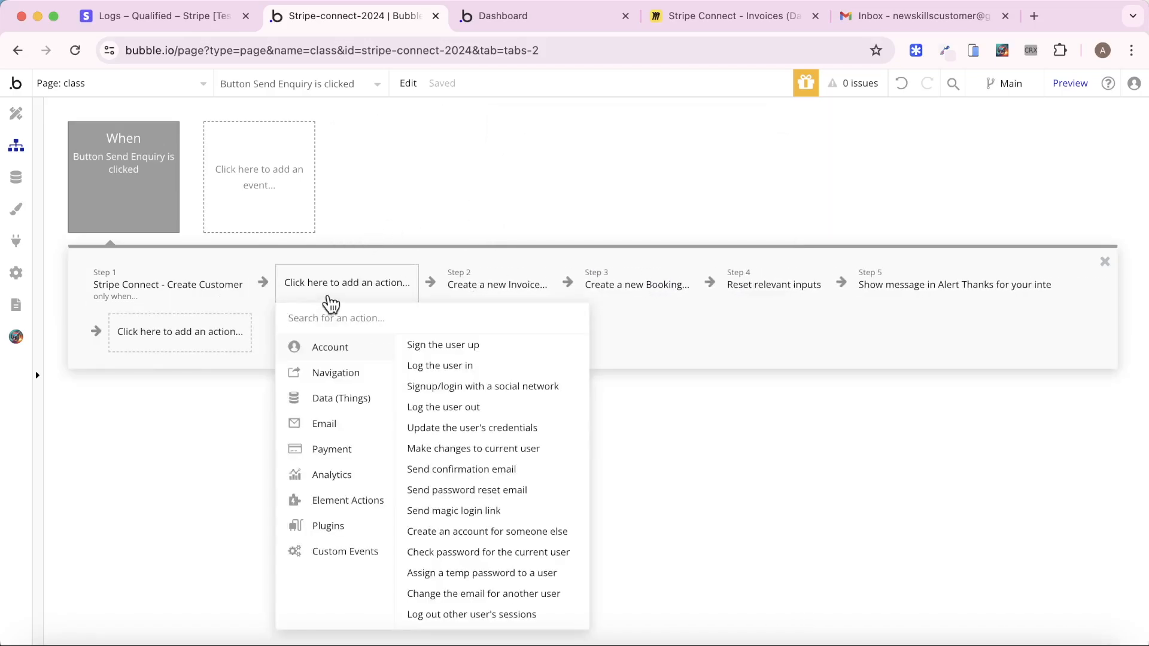
type("make")
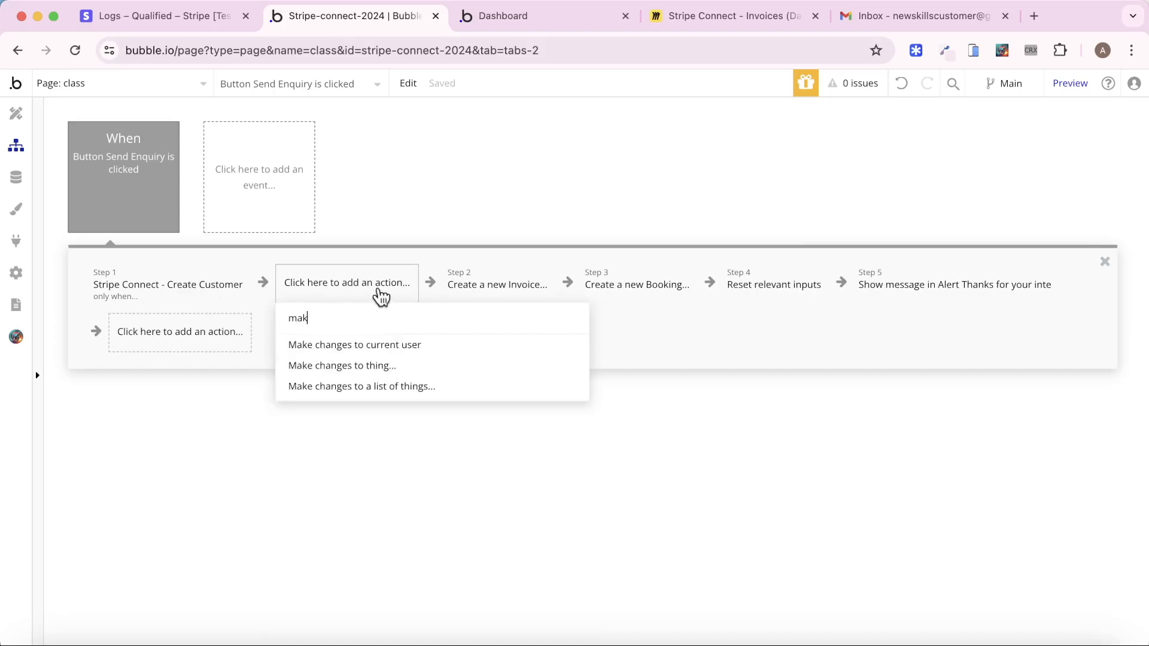
left_click(393, 347)
left_click(650, 208)
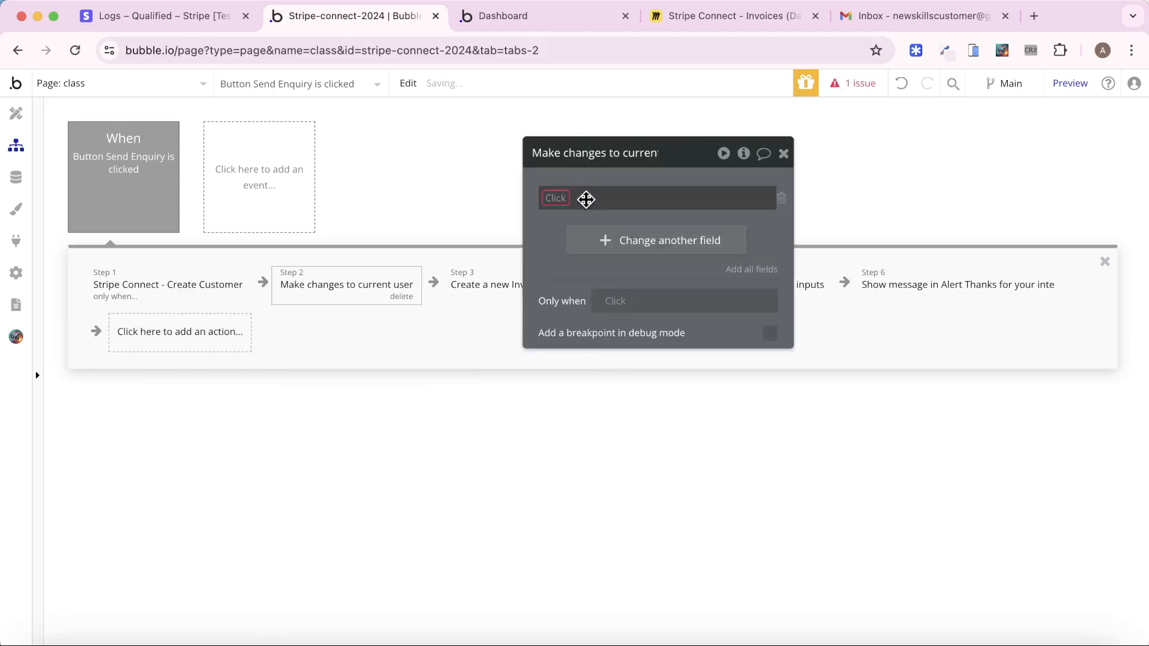
left_click(566, 197)
left_click(590, 263)
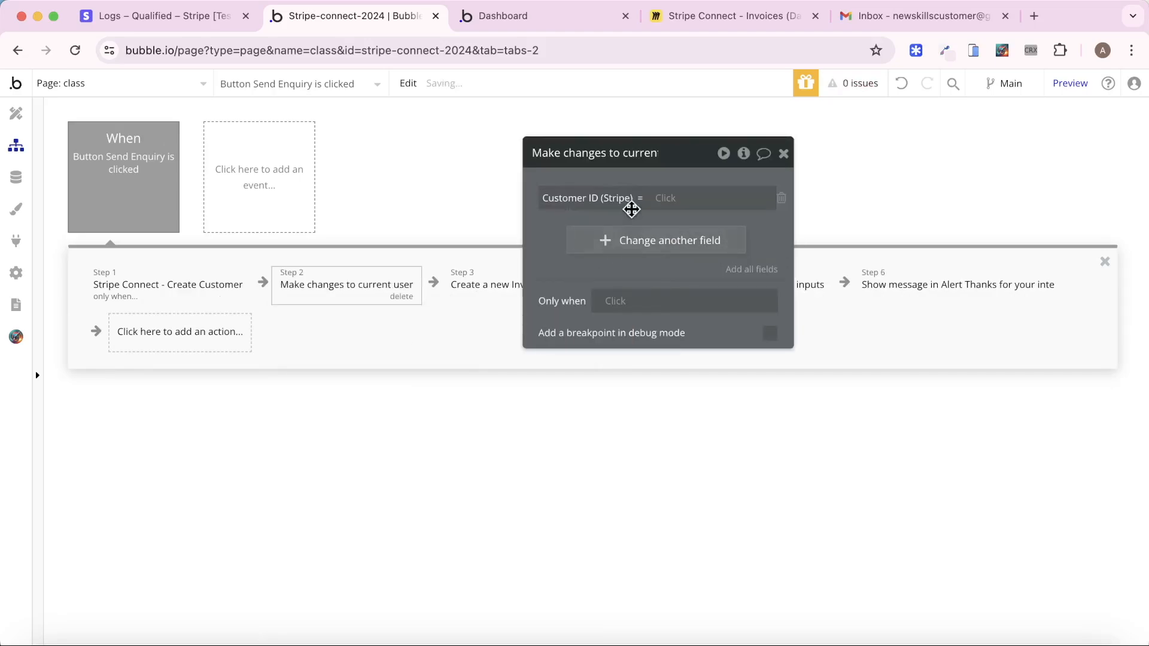
left_click(668, 196)
left_click(672, 285)
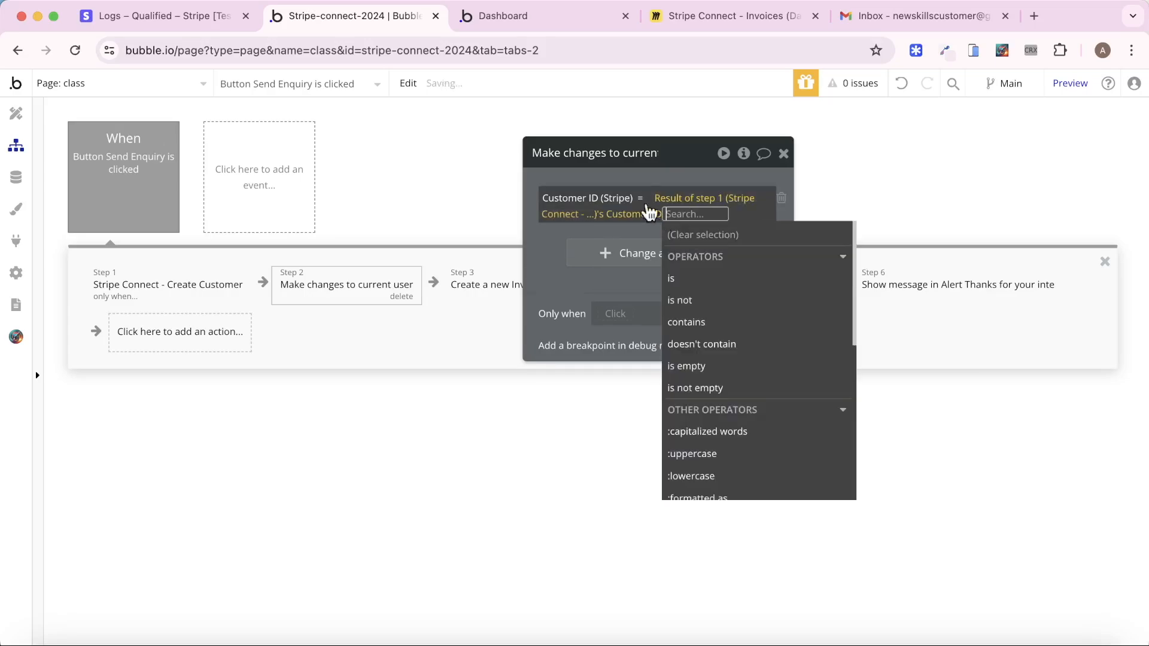
left_click(626, 174)
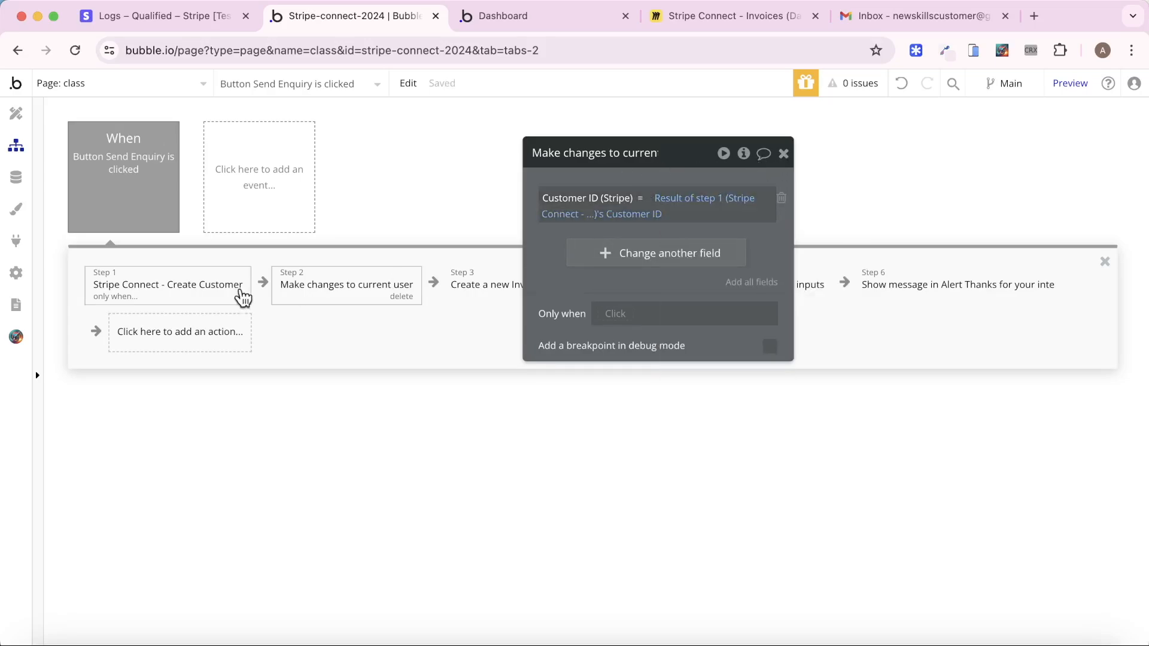
Copy step 1's Only when condition into step 2
left_click(213, 289)
right_click(670, 317)
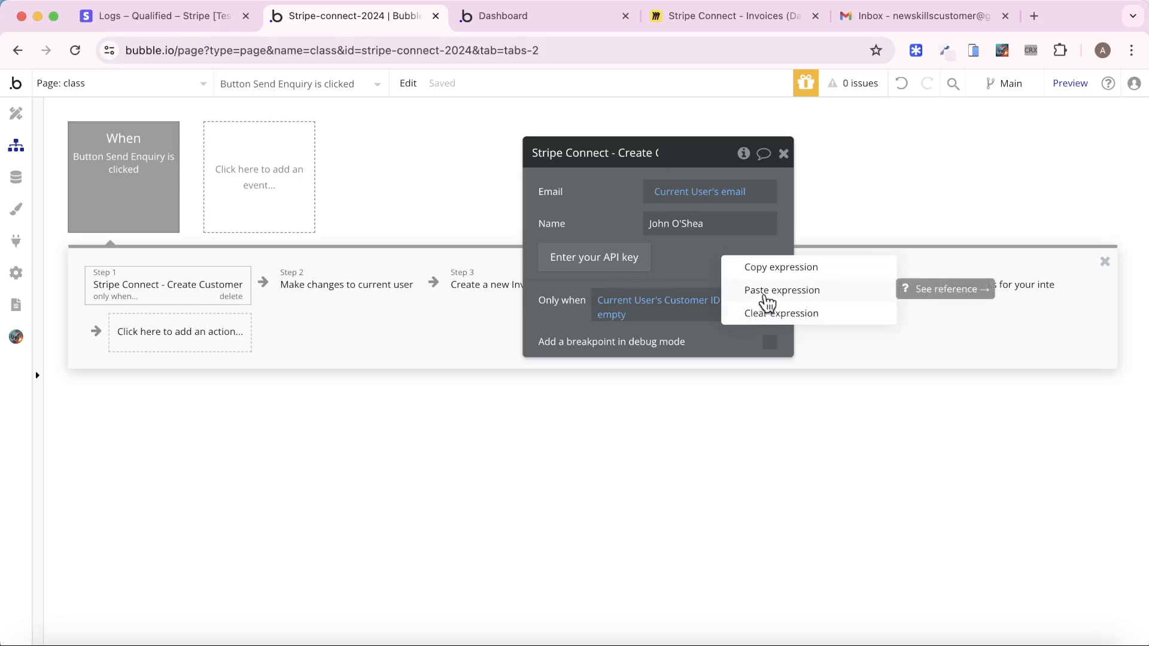
left_click(772, 268)
left_click(379, 292)
right_click(616, 314)
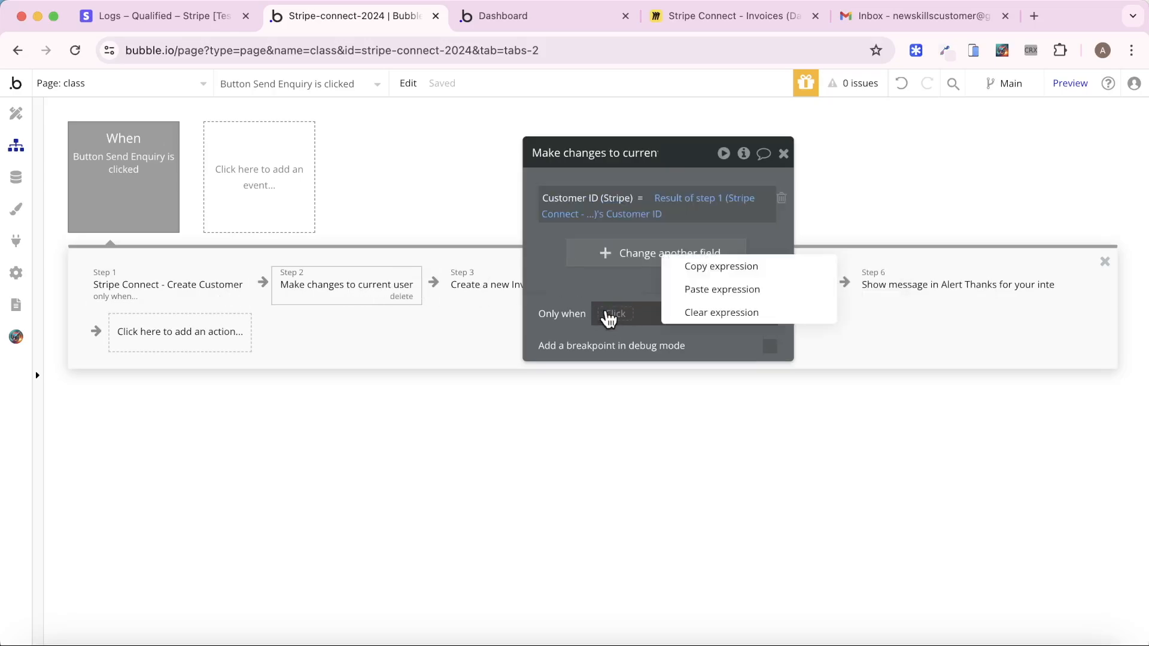
left_click(708, 305)
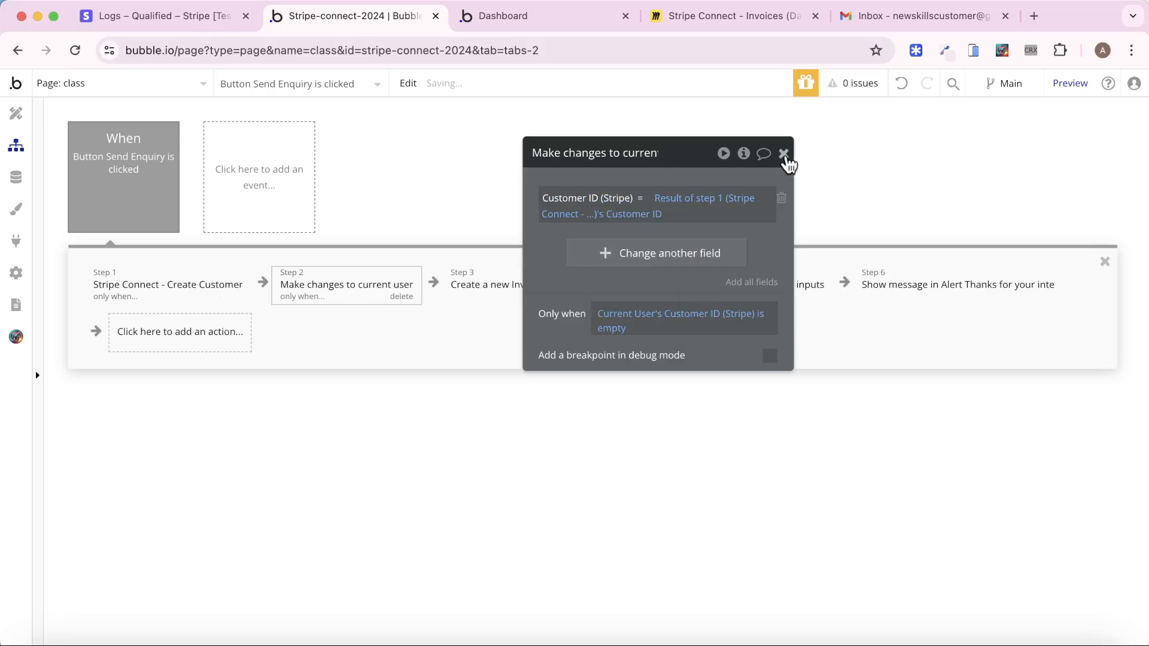
left_click(784, 154)
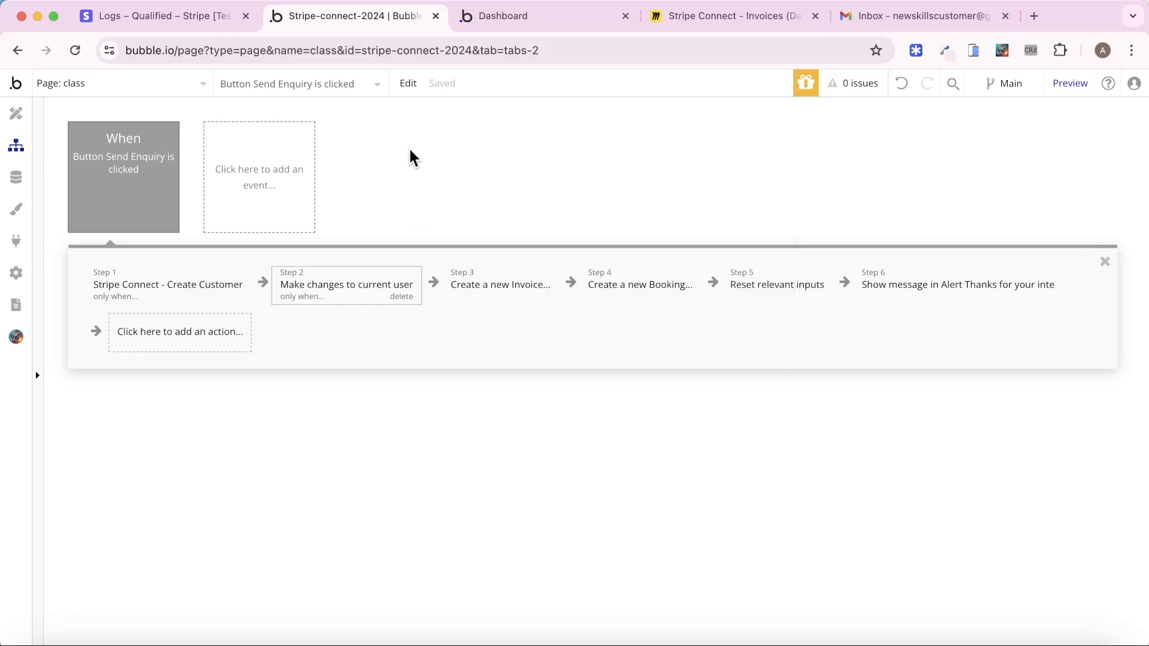
left_click(16, 177)
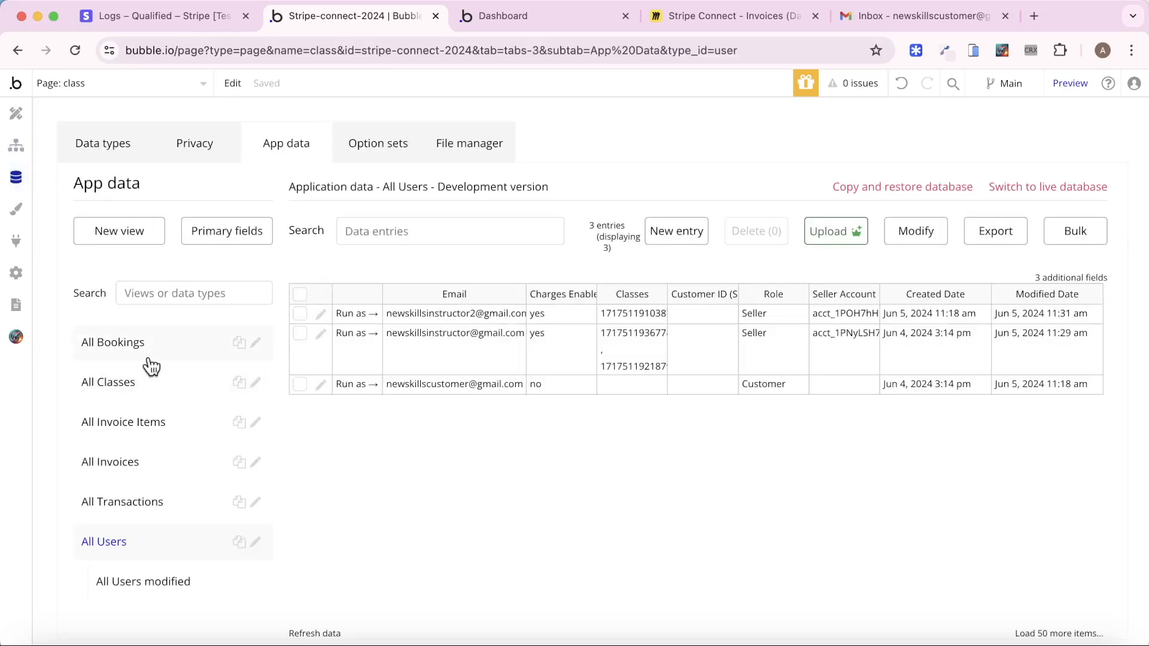
Delete the test record from All Bookings
left_click(120, 343)
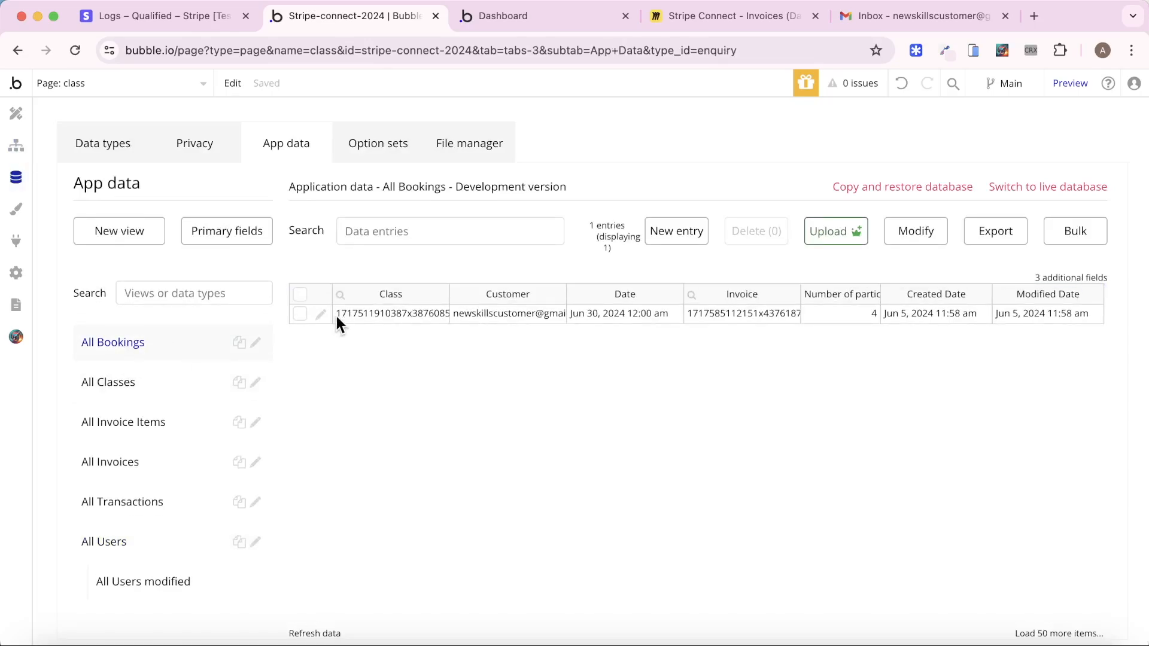
left_click(300, 314)
left_click(772, 238)
left_click(566, 252)
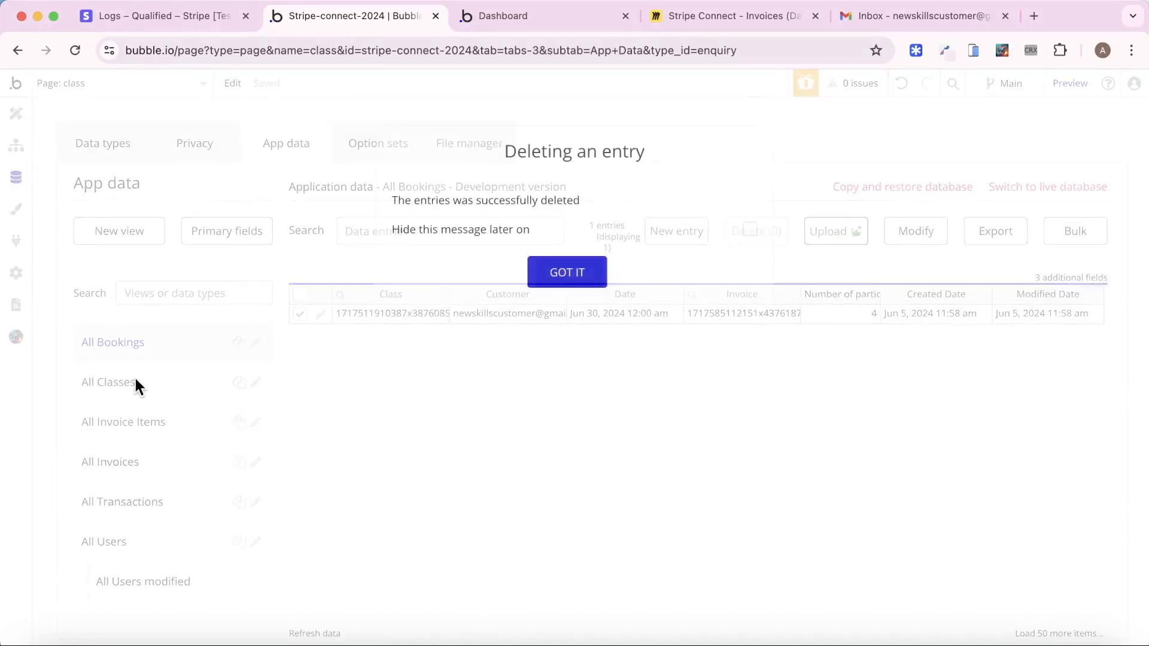
left_click(508, 325)
Delete the leftover entry from All Invoices, then bring up All Users
left_click(120, 424)
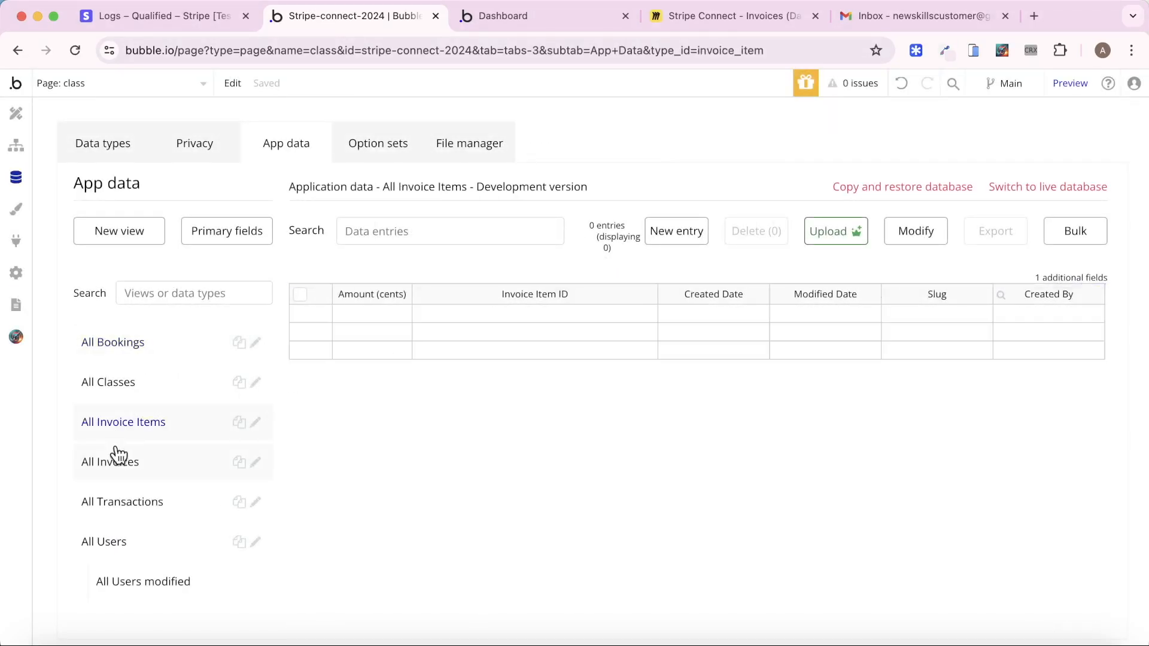
left_click(114, 462)
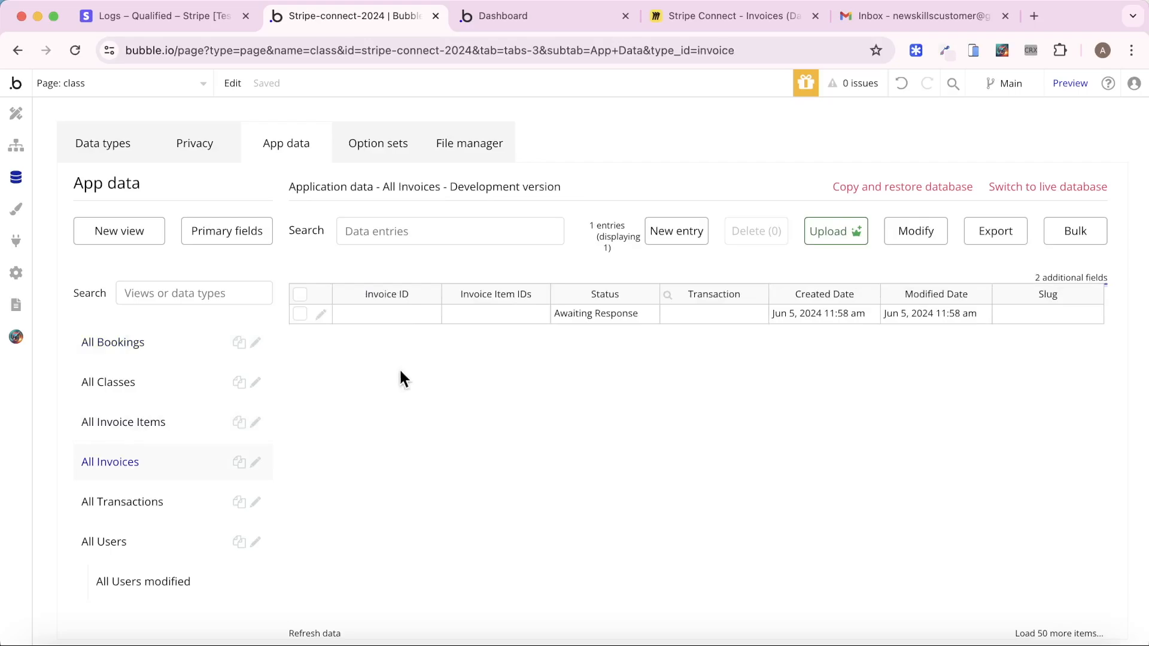
left_click(298, 315)
left_click(733, 234)
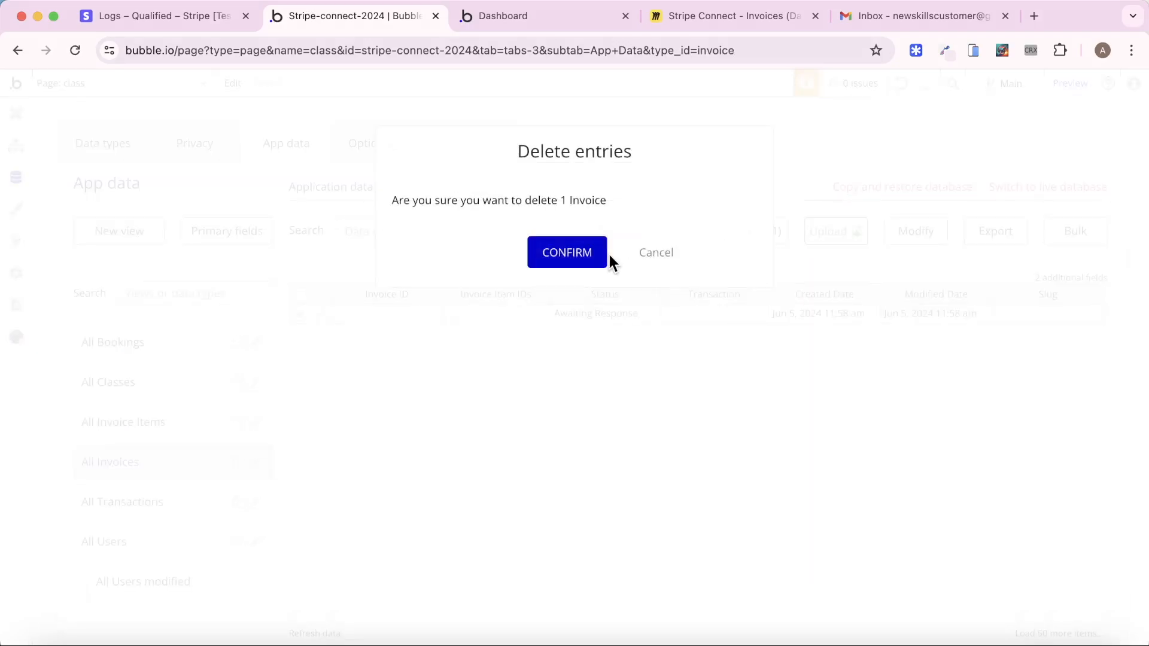
left_click(568, 252)
left_click(567, 276)
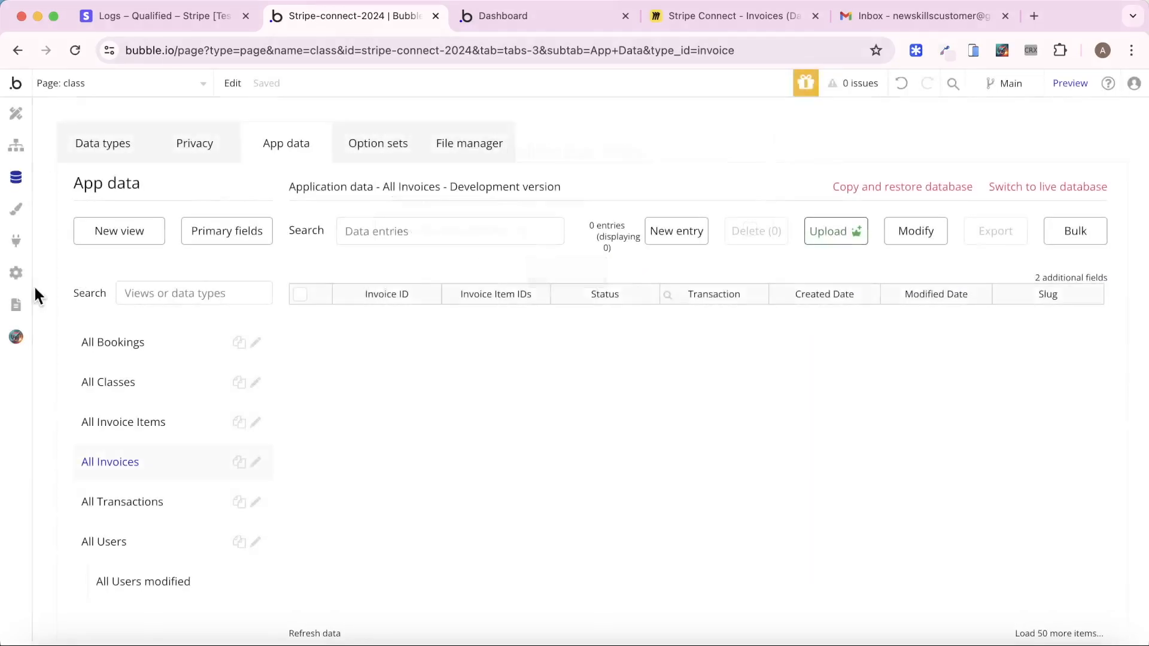
left_click(128, 545)
Send a Public Speaking booking enquiry for 8 people on June 27, 2024, then return to the editor
key("ctrl+Tab")
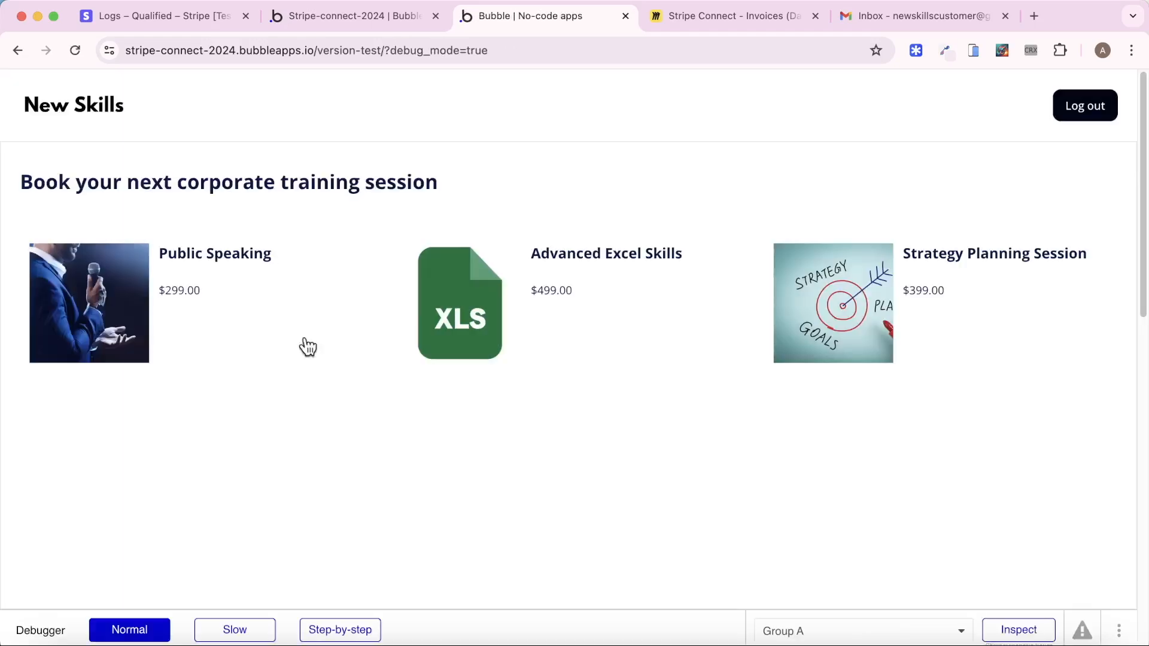
left_click(202, 339)
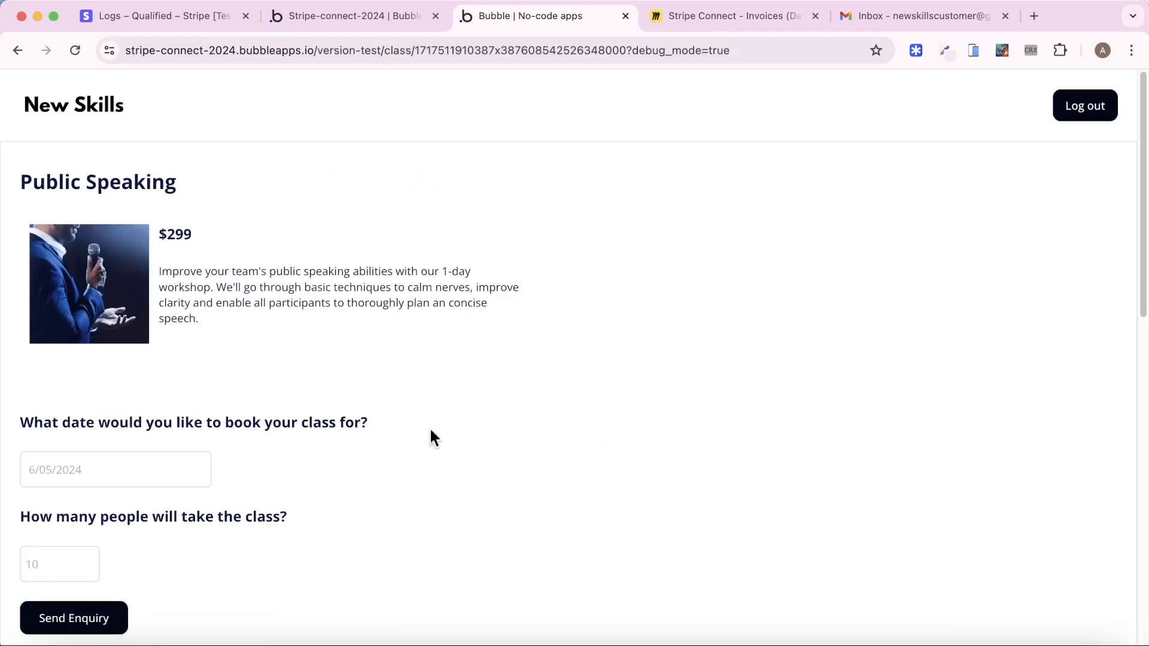
left_click(118, 460)
left_click(169, 375)
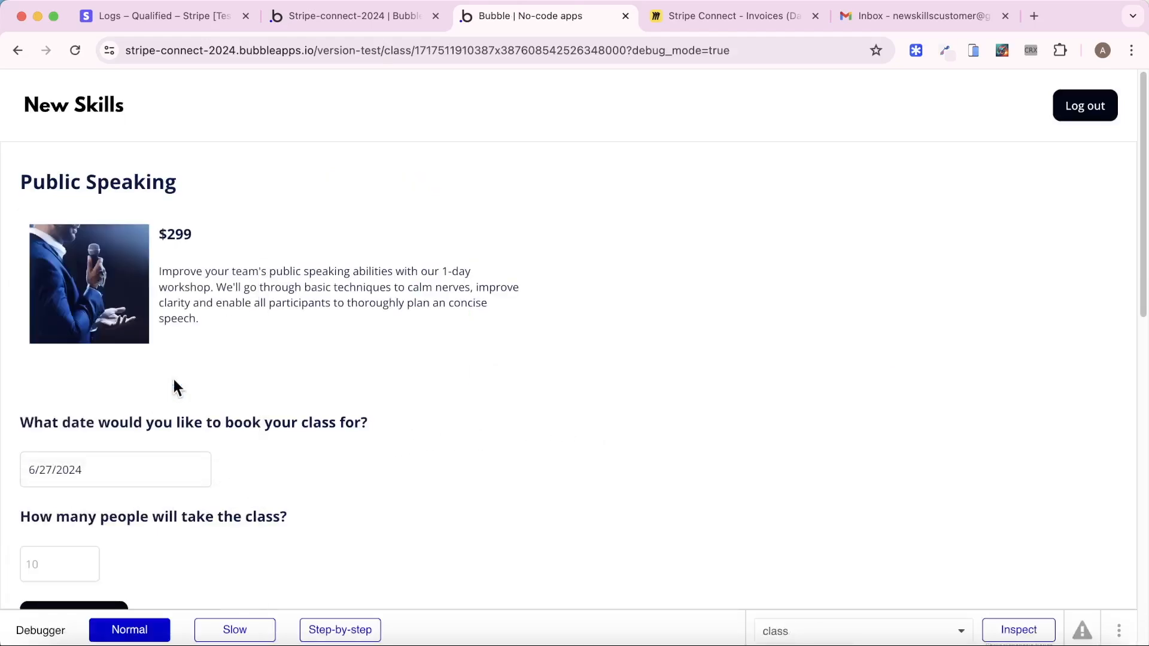
scroll(161, 386, "down", 3)
left_click(64, 426)
type("8")
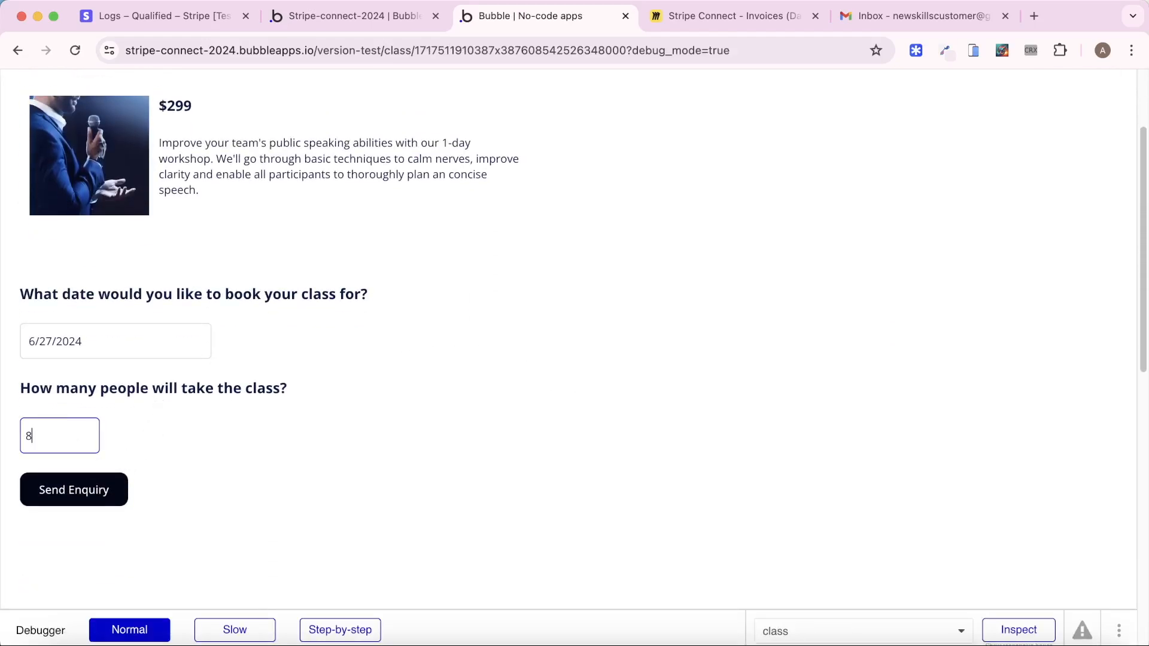
left_click(113, 488)
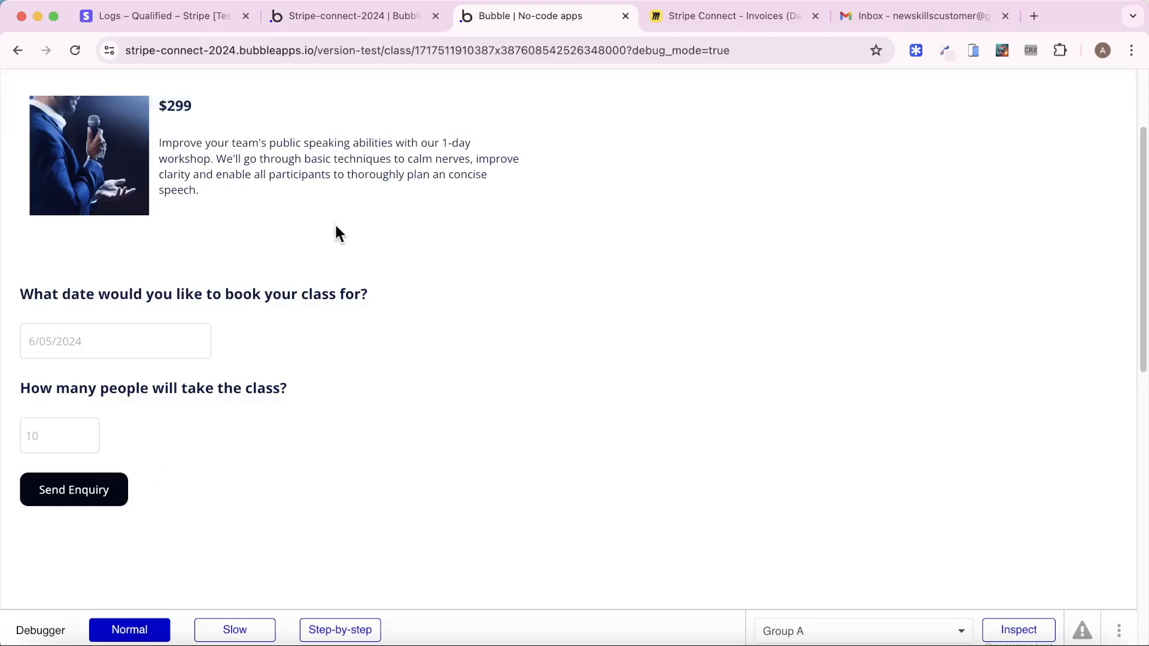
left_click(334, 14)
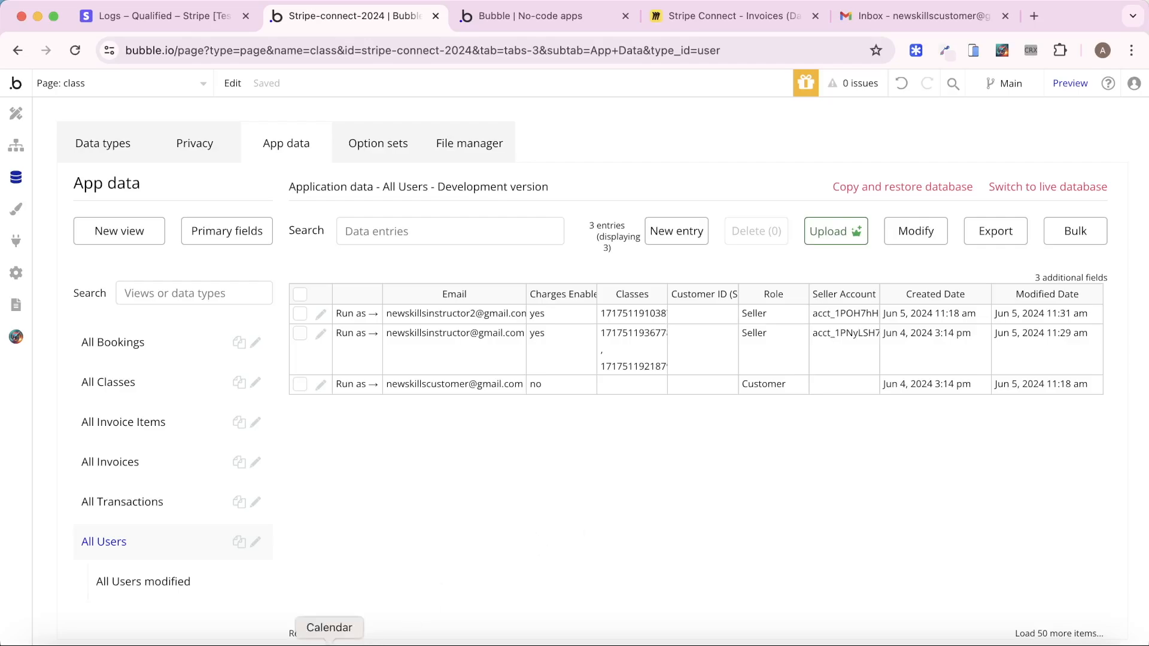
Refresh All Users to see the customer's new Stripe ID, check Stripe Customers, then run as the instructor
left_click(318, 634)
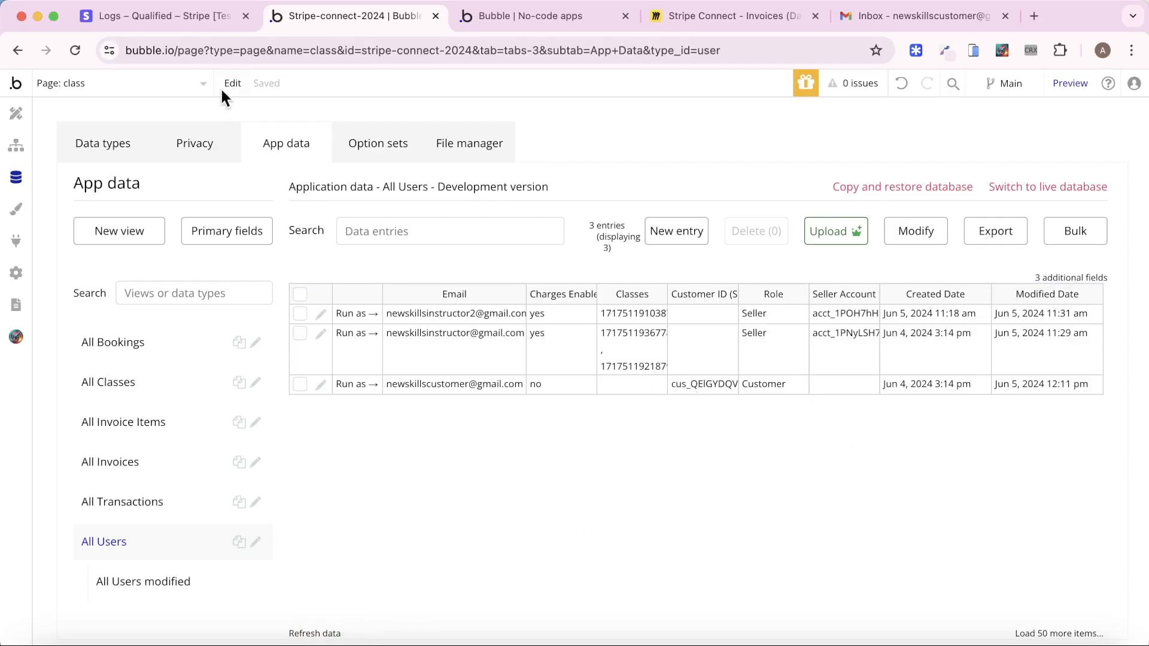
left_click(179, 16)
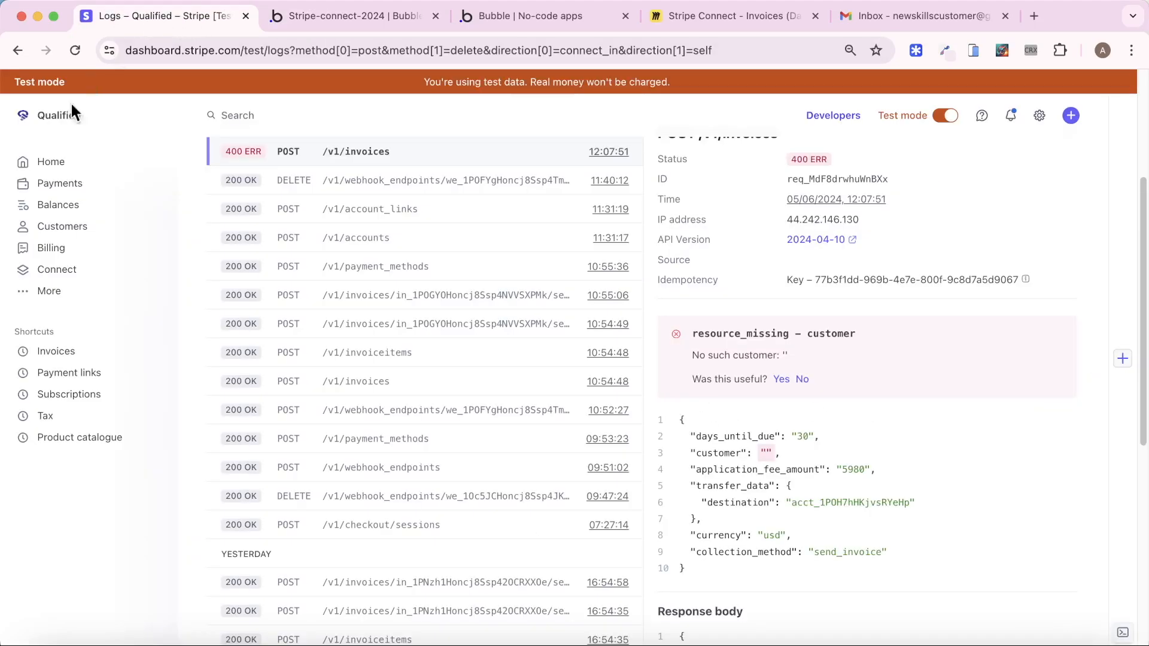
left_click(77, 226)
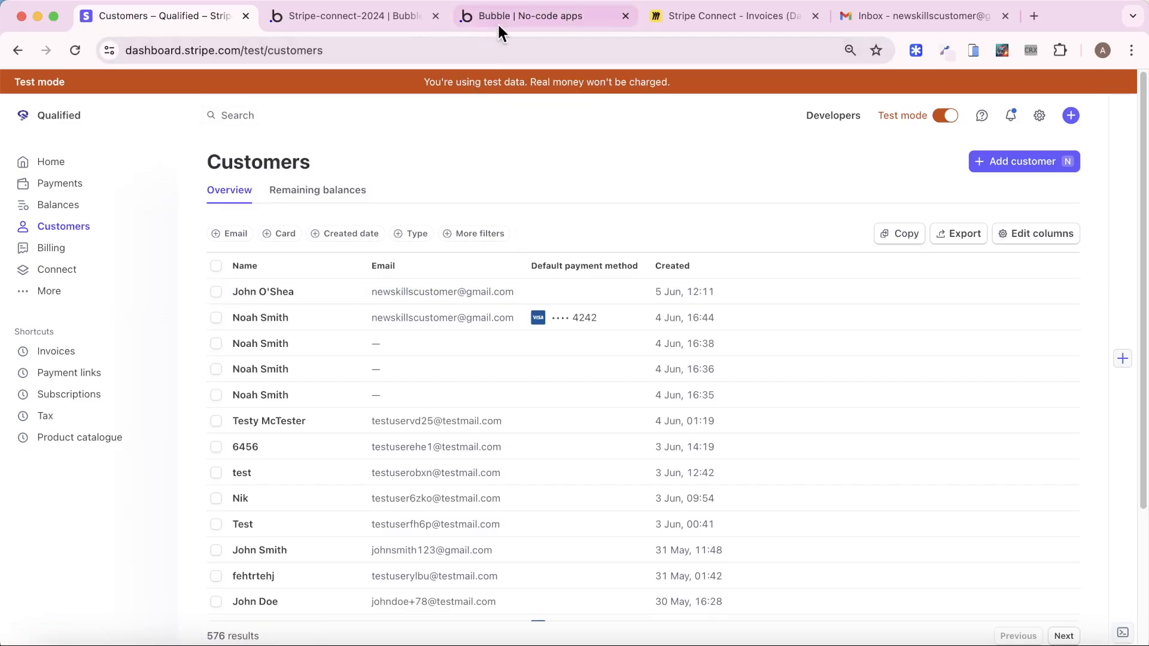
left_click(398, 16)
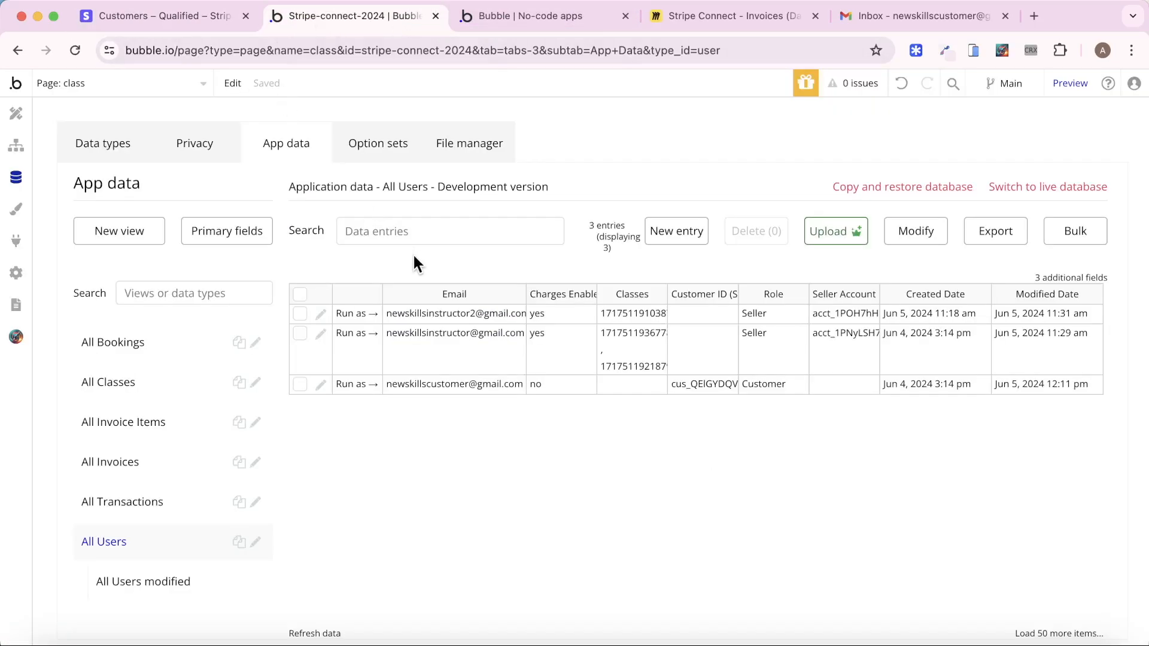
left_click(353, 317)
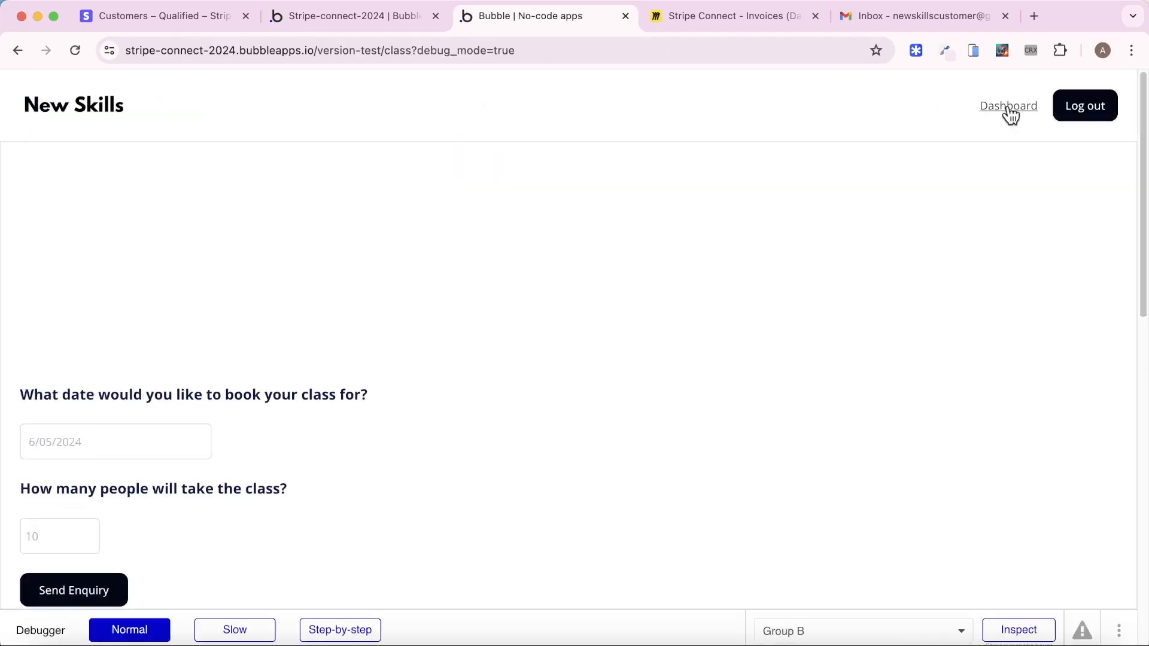
On the Instructor Dashboard, confirm the 8-person Public Speaking enquiry and send its invoice
left_click(1009, 113)
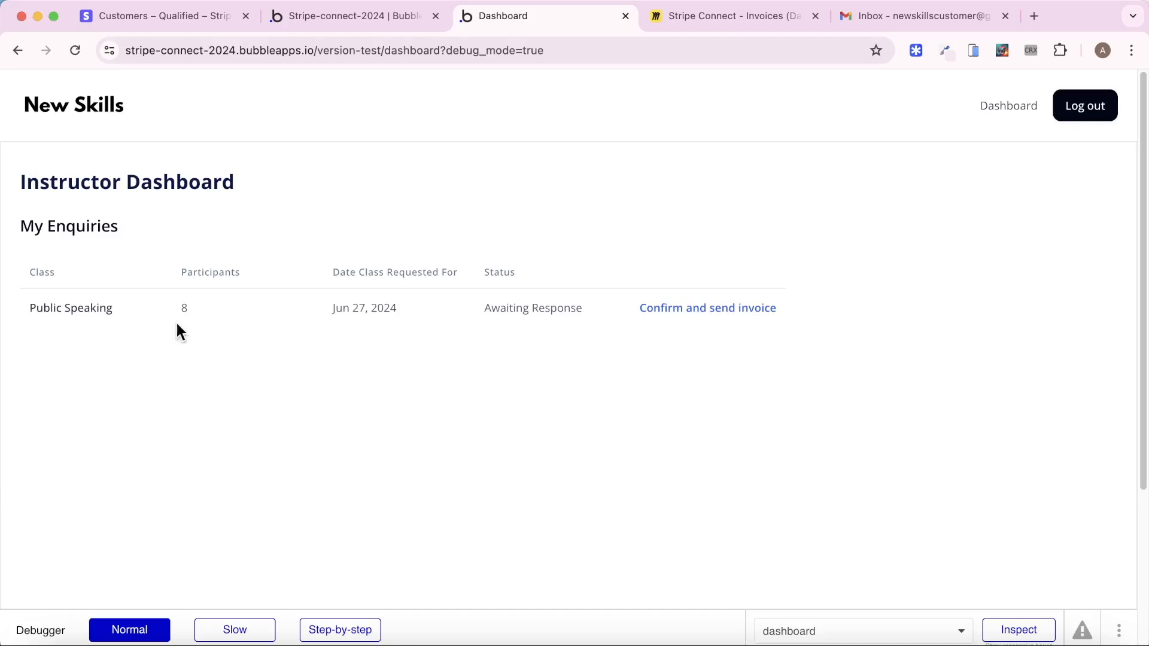
left_click(706, 316)
Review the new booking, invoice and 29,900-cent invoice item records, then open Stripe's Developers overview
left_click(343, 23)
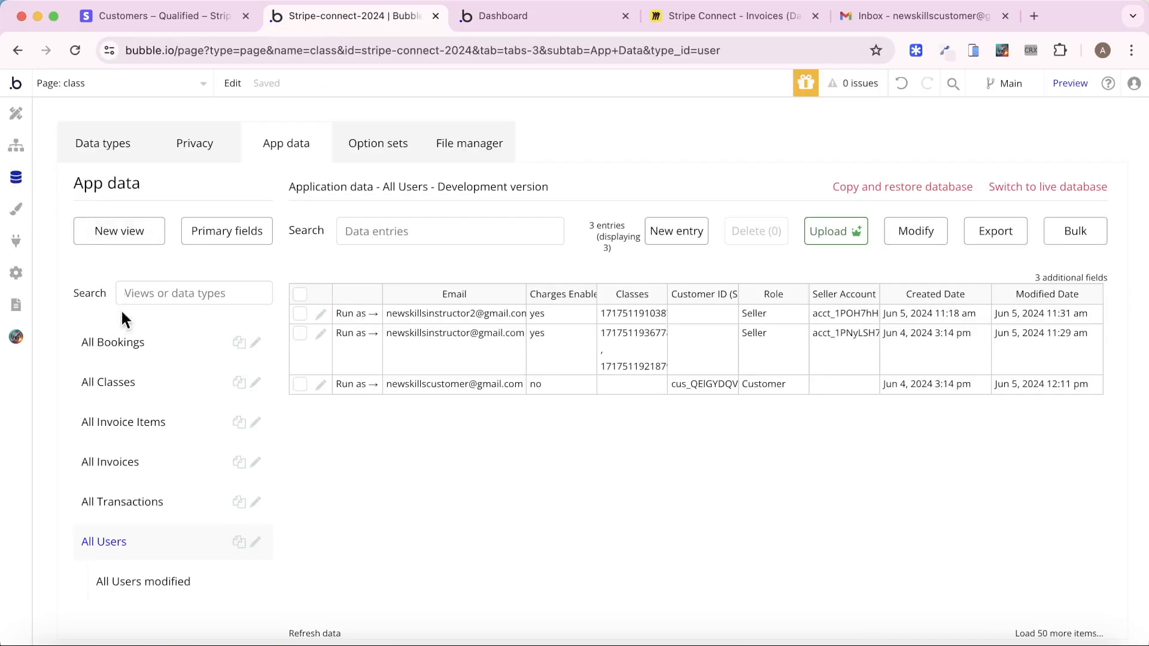
left_click(124, 343)
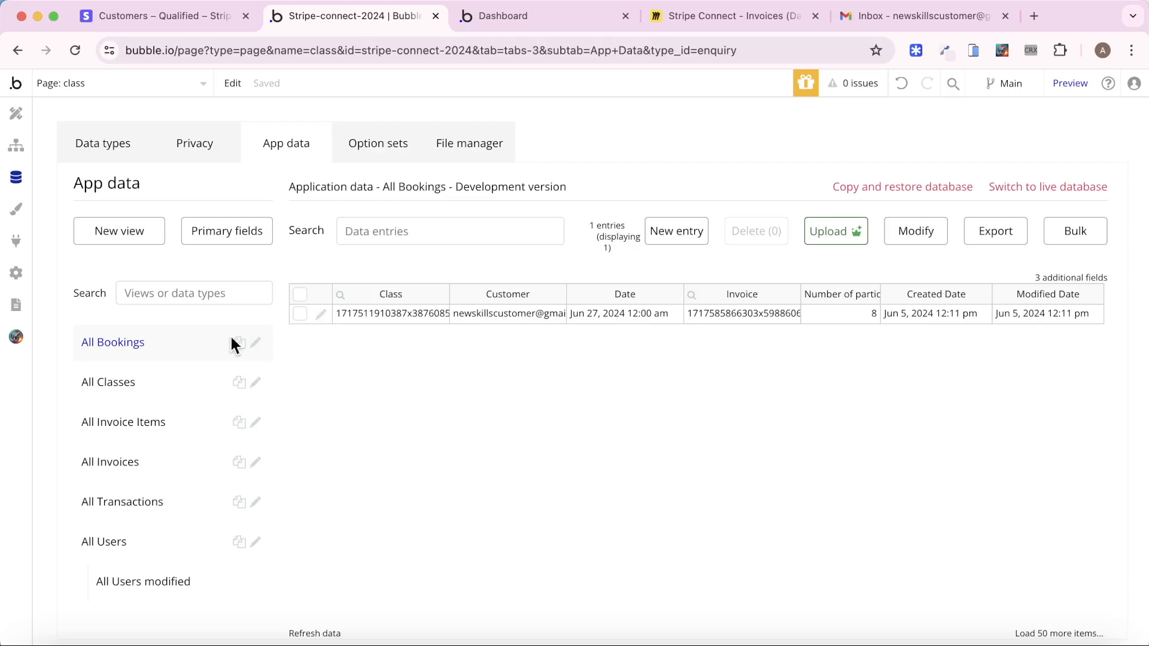
left_click(114, 465)
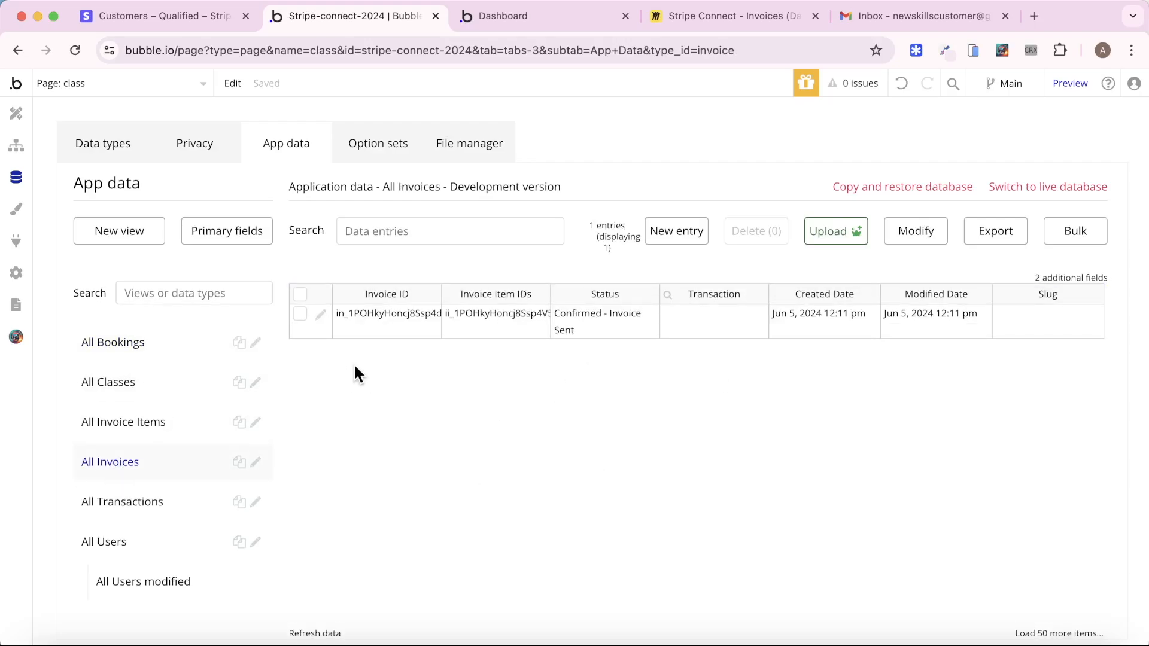
left_click(147, 422)
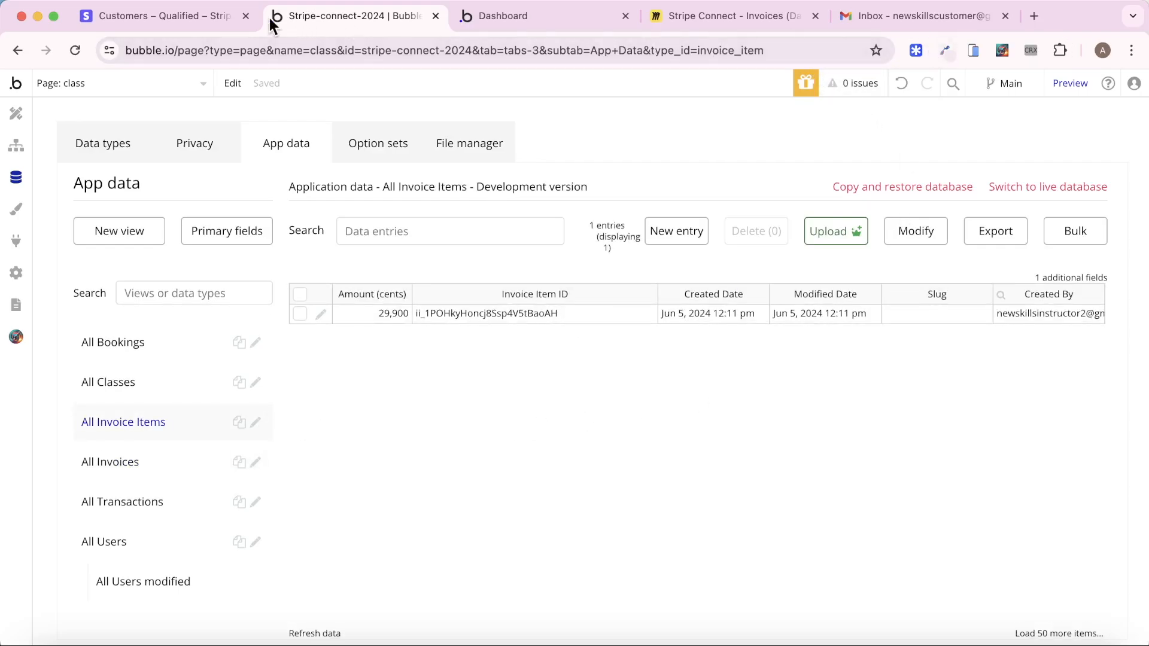
left_click(186, 17)
left_click(837, 117)
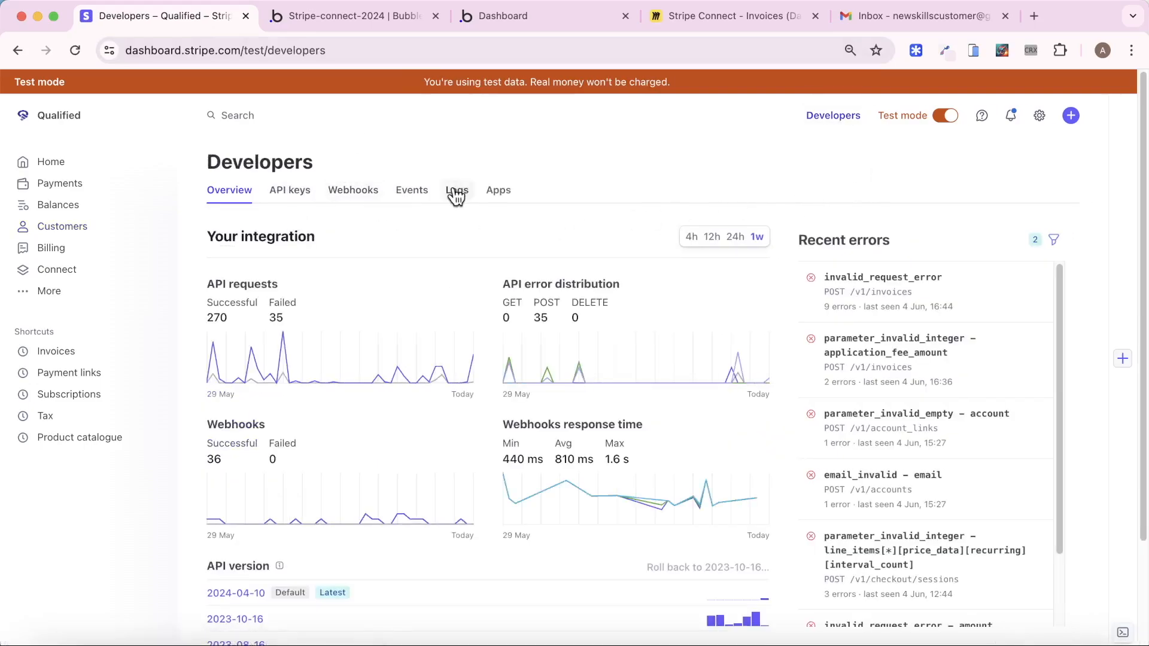
Check the latest customers, invoices, invoiceitems and invoice-send requests in Stripe's logs all returned 200 OK
left_click(456, 191)
left_click(75, 50)
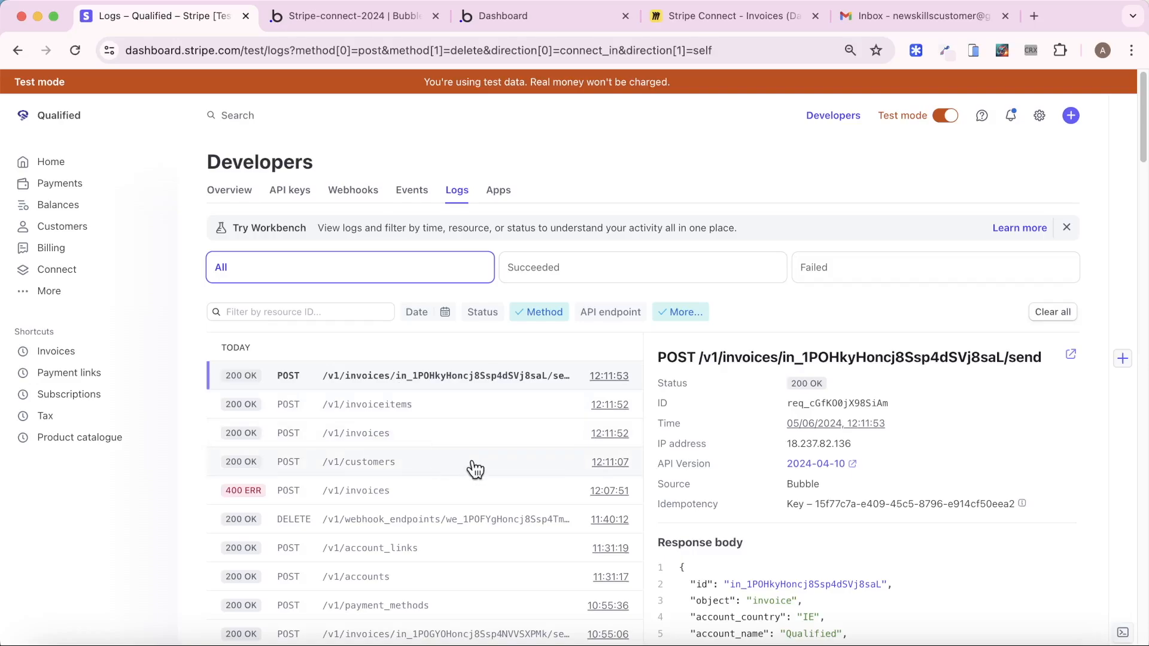
left_click(446, 462)
left_click(423, 438)
left_click(404, 414)
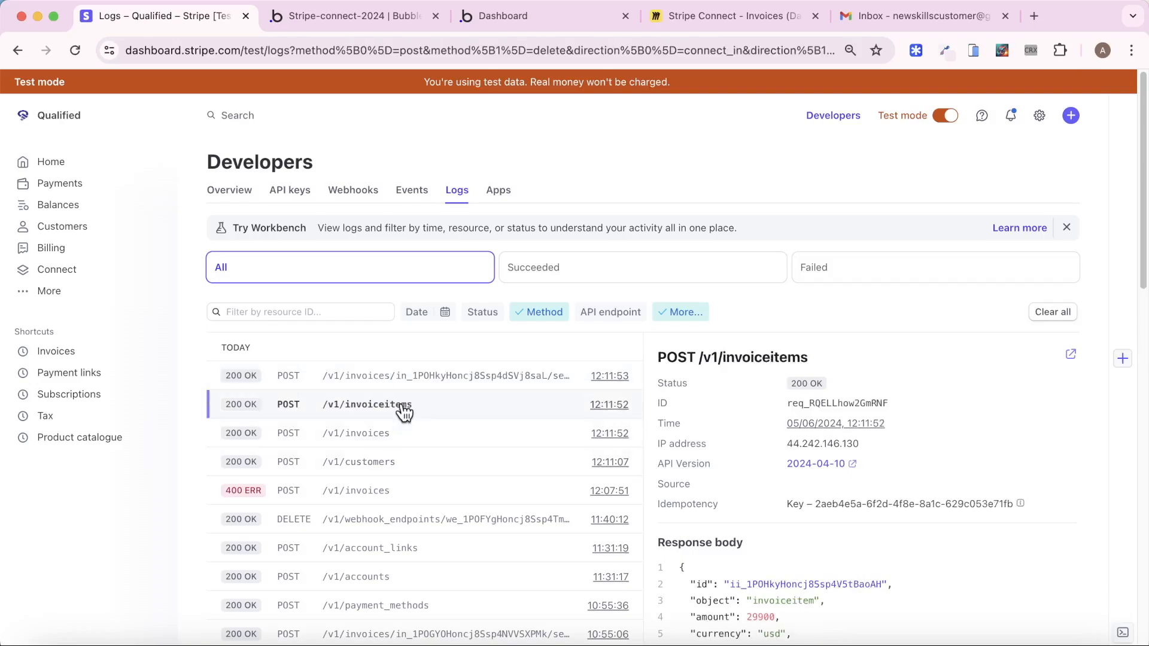
left_click(412, 386)
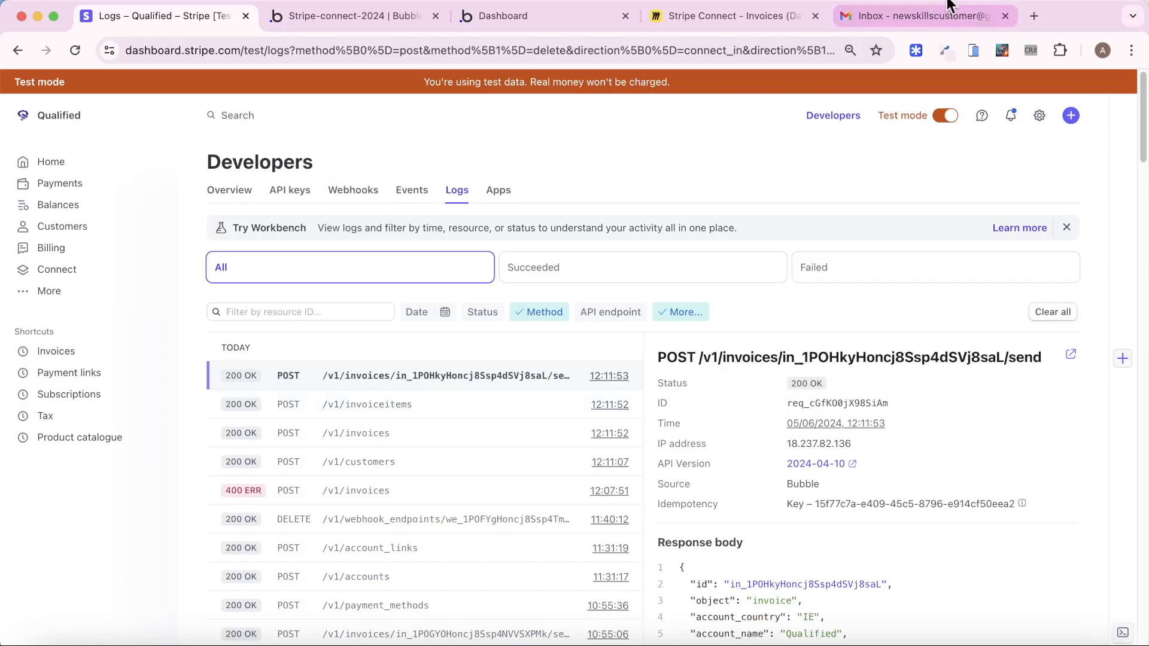
left_click(926, 14)
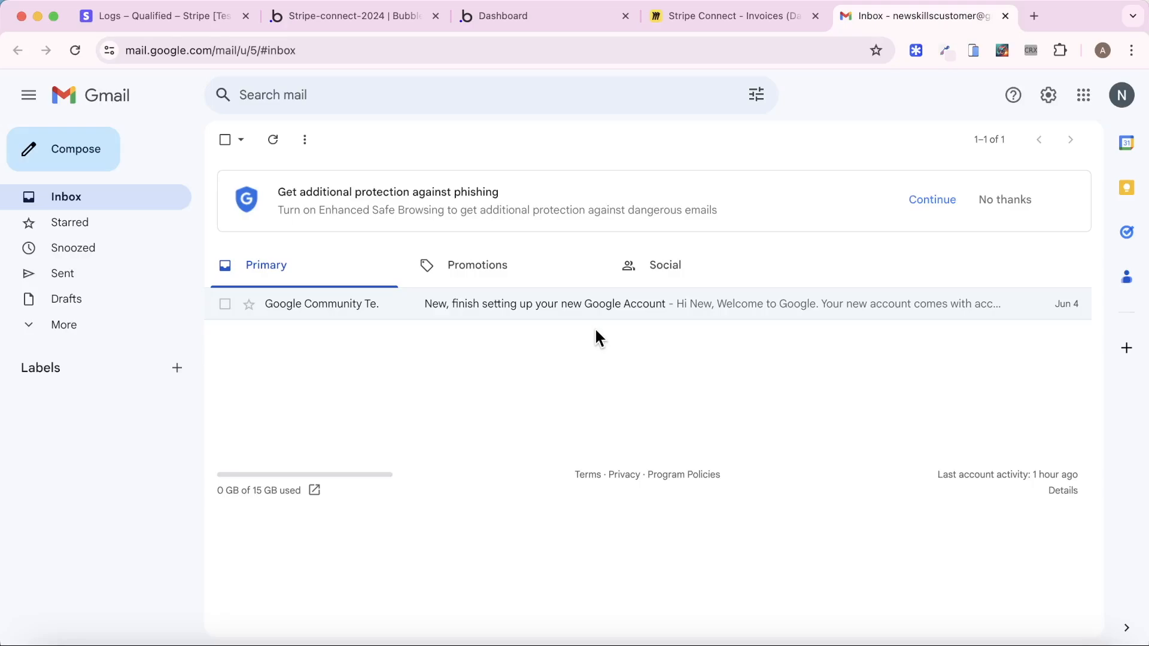
left_click(249, 21)
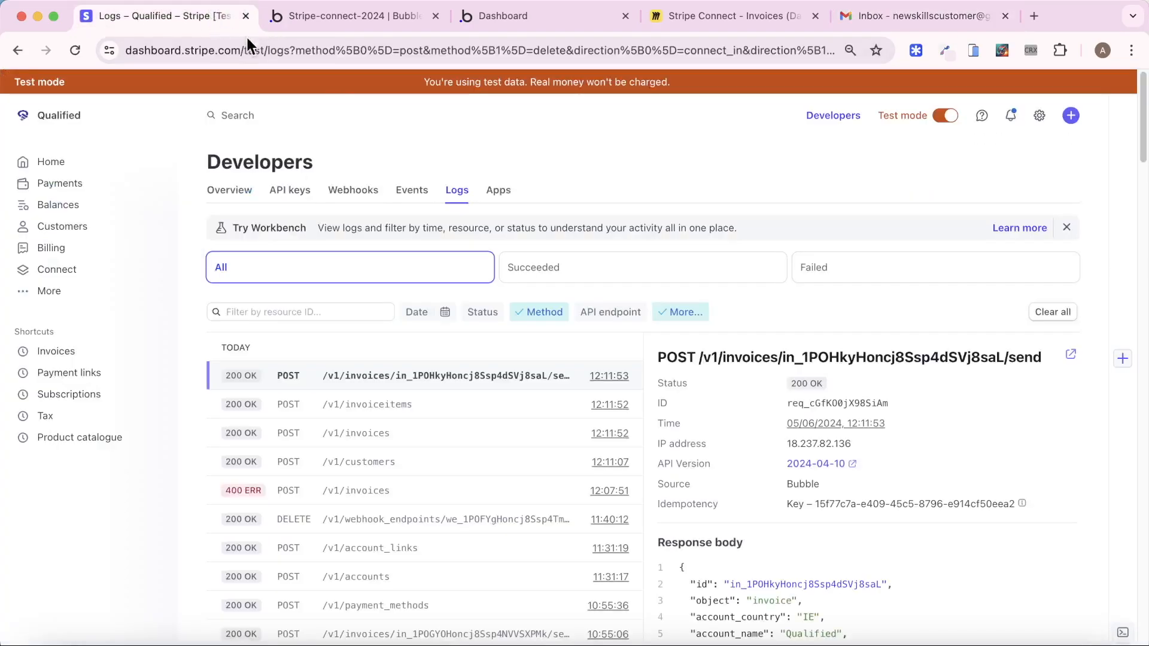
Email the open US$299.00 invoice 443E5EC3-0001 to the customer as a test send
left_click(81, 353)
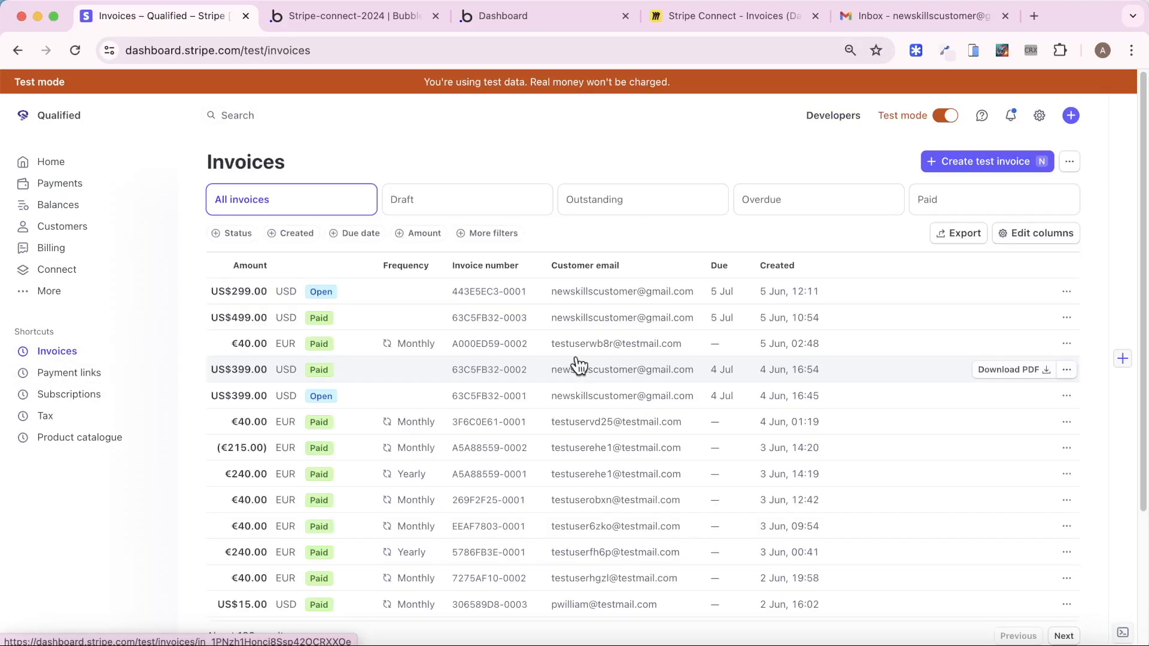
left_click(404, 293)
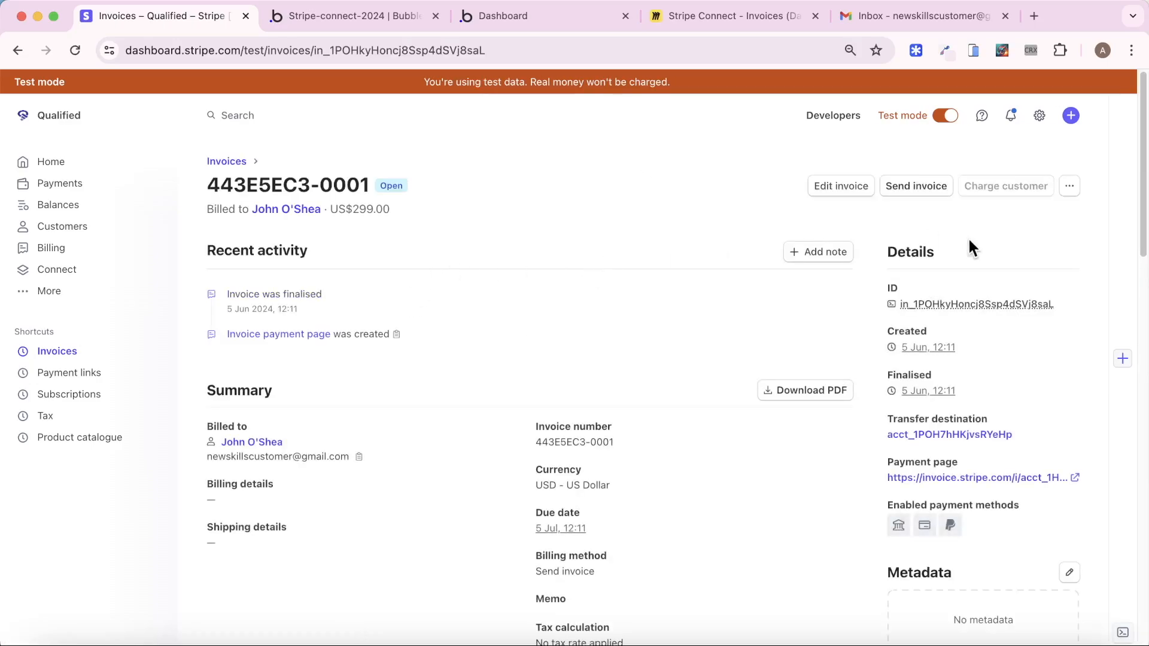
left_click(912, 187)
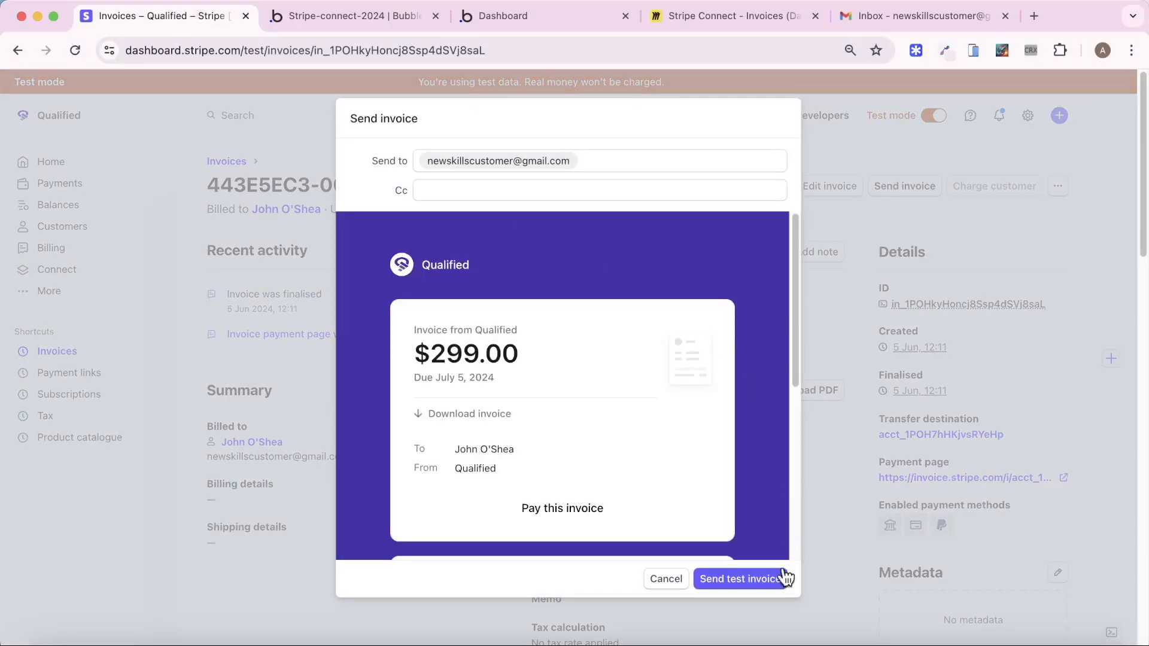
left_click(763, 584)
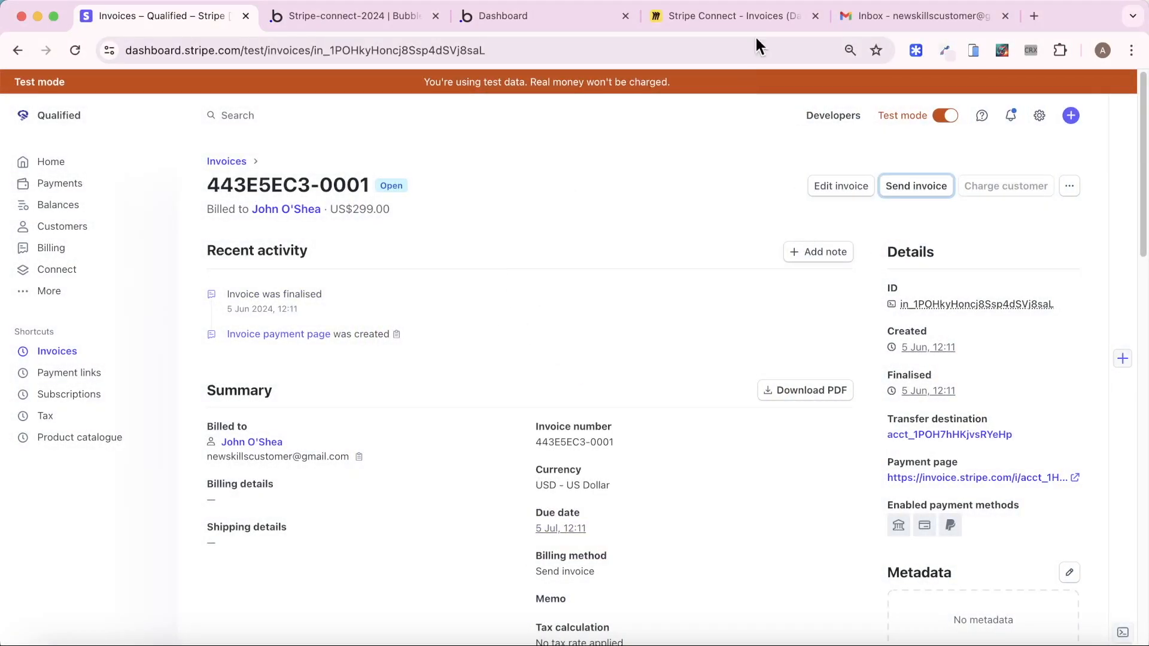
left_click(897, 20)
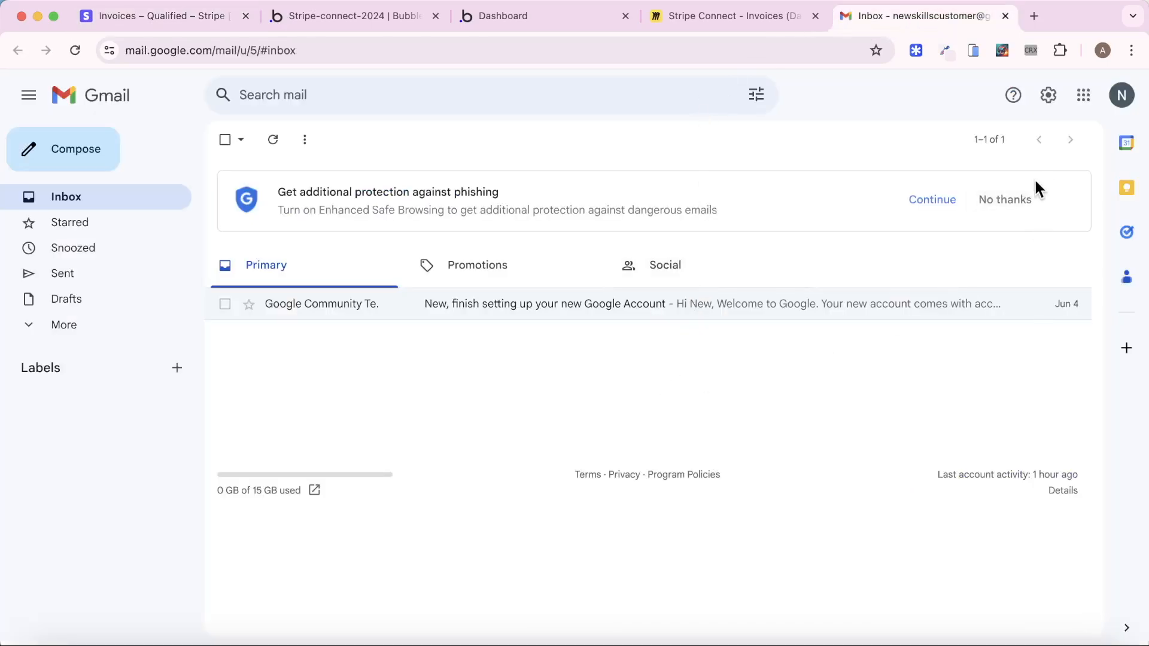
Read the Qualified test reminder email for invoice 443E5EC3-0001: $299.00 Public Speaking, due July 5, 2024
left_click(1011, 201)
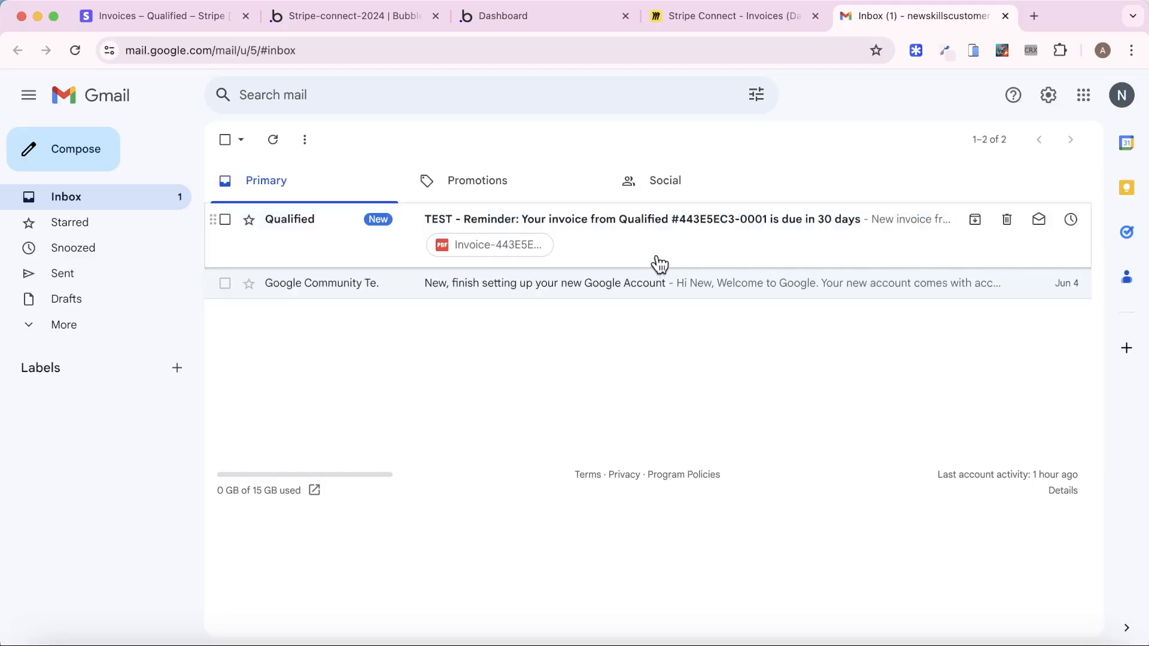
left_click(659, 262)
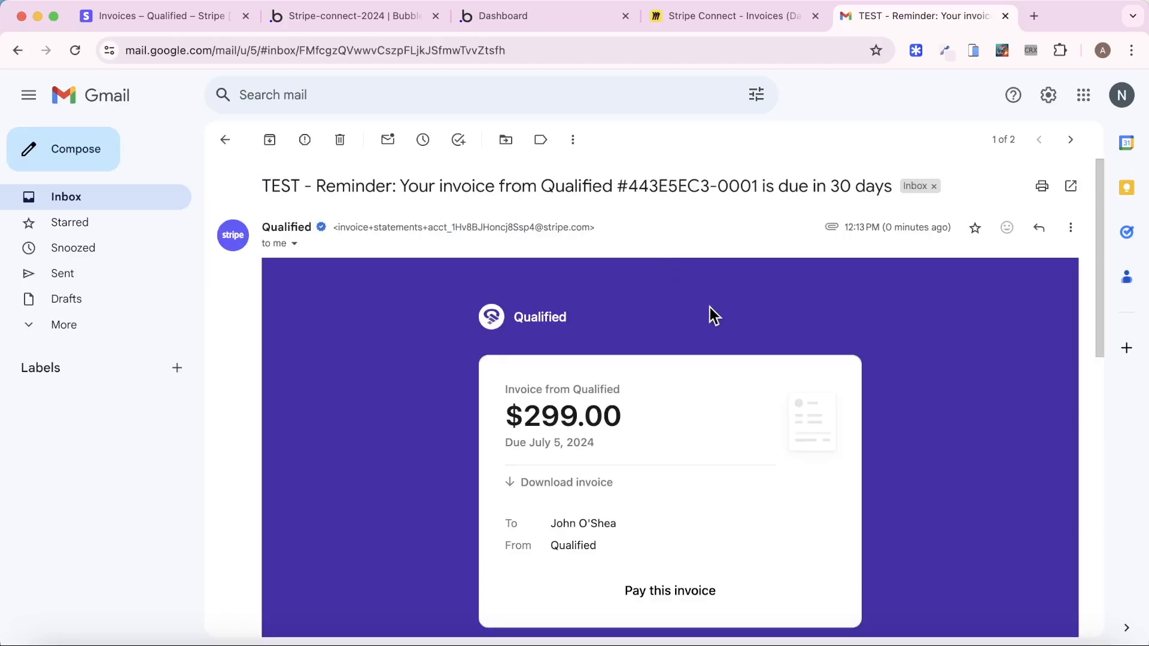
scroll(712, 323, "down", 2)
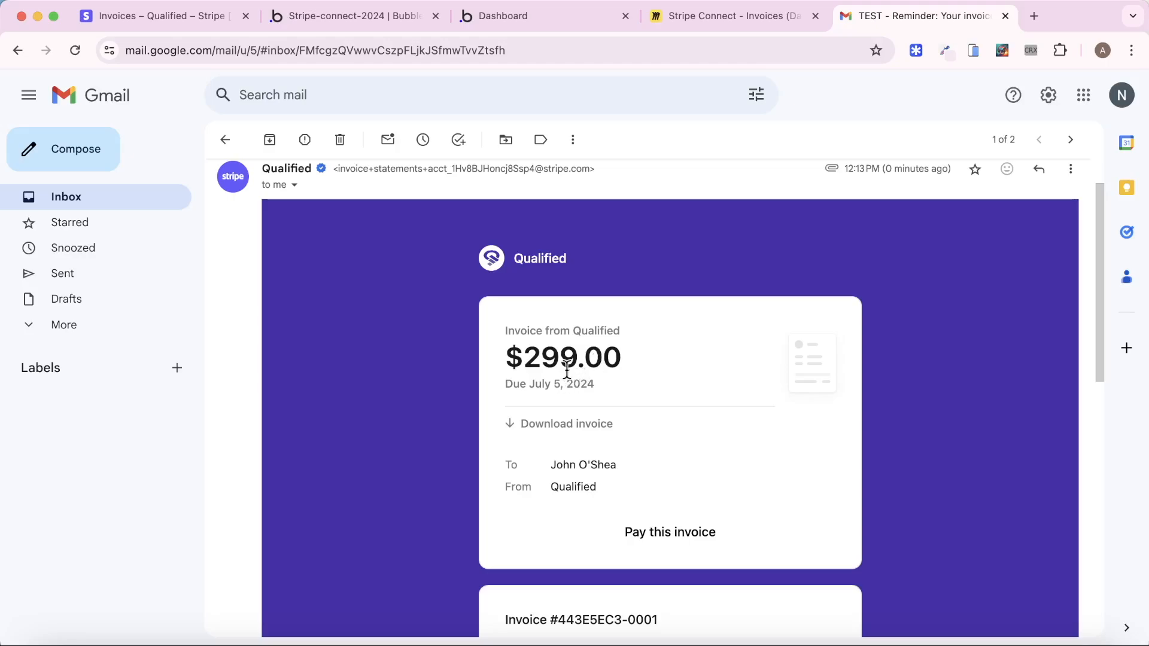
scroll(575, 386, "down", 3)
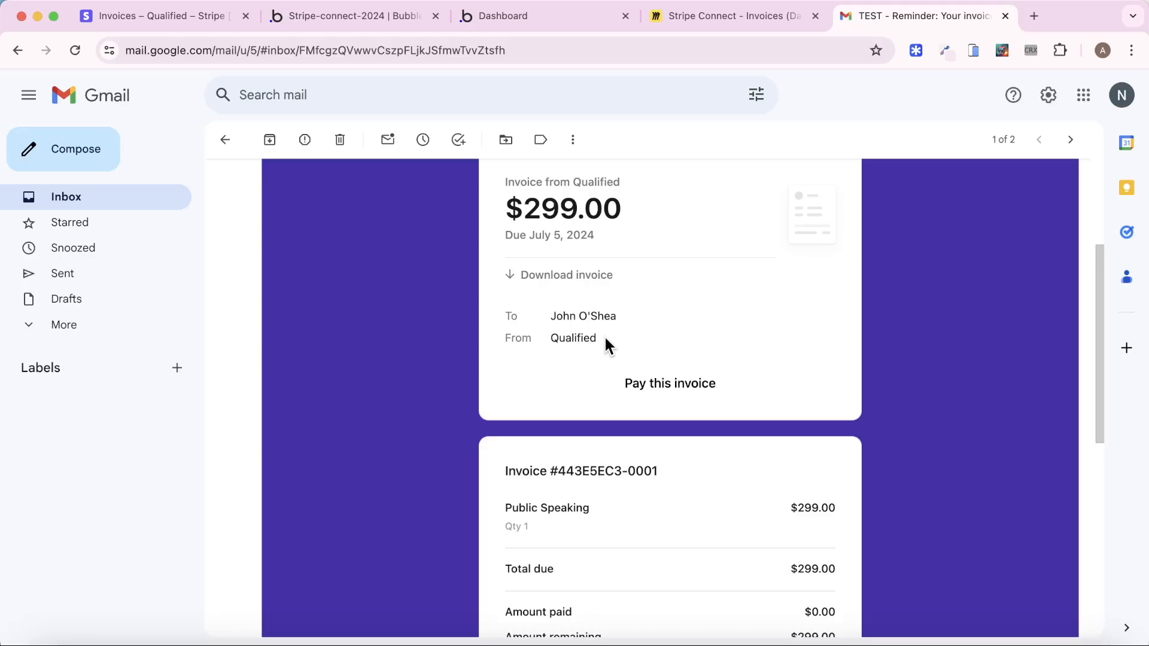
scroll(656, 303, "up", 1)
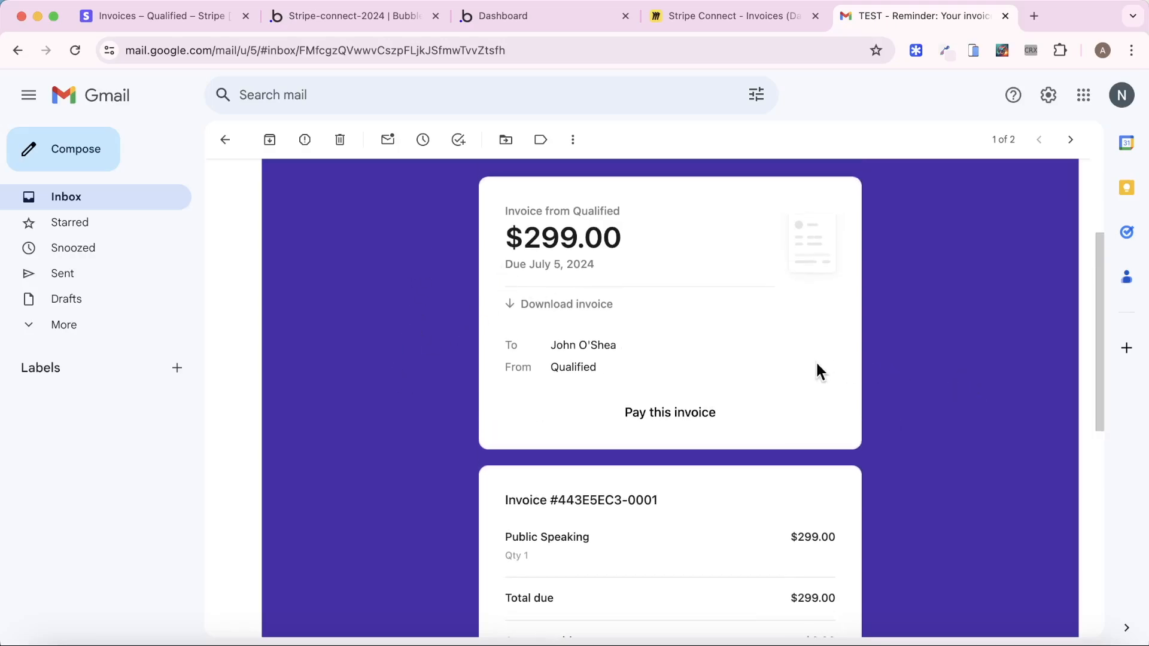
scroll(777, 371, "up", 3)
scroll(772, 368, "down", 4)
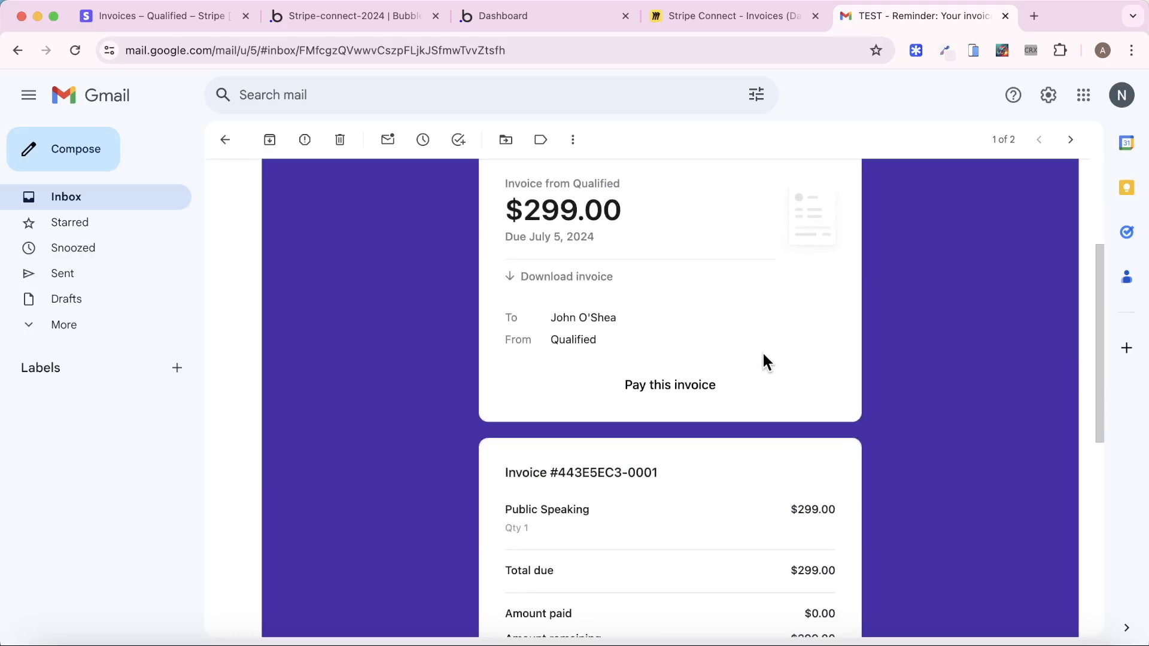
Pay the US$299.00 invoice with test card details, then download and open Invoice-443E5EC3-0001.pdf
left_click(678, 382)
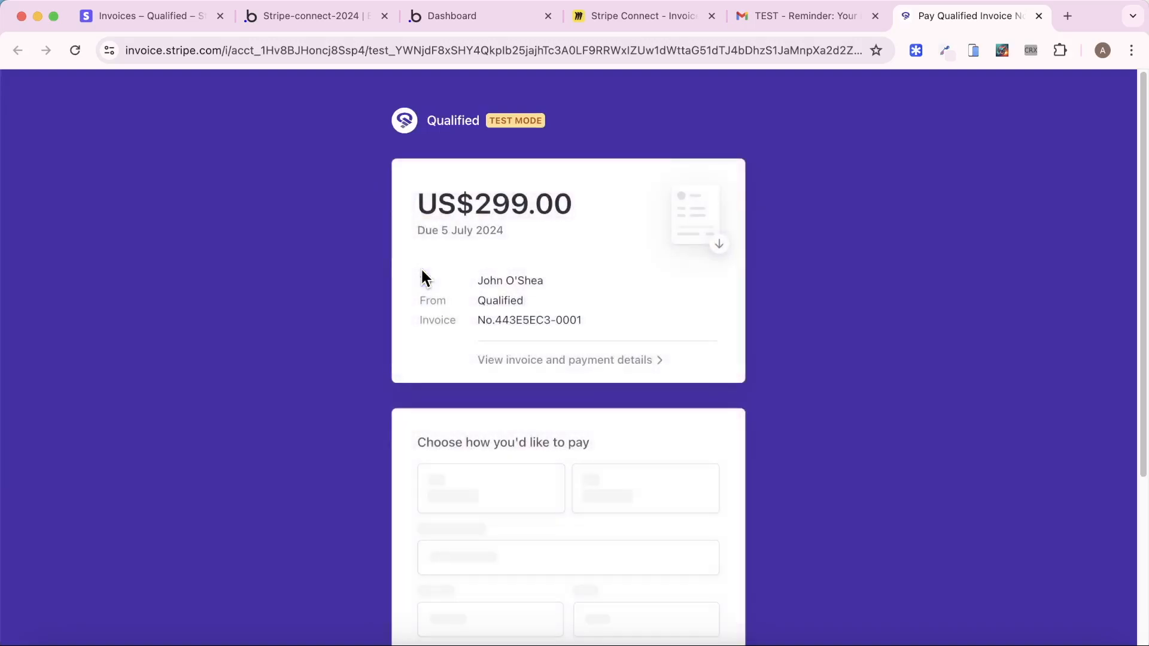
scroll(333, 279, "down", 2)
scroll(334, 279, "down", 3)
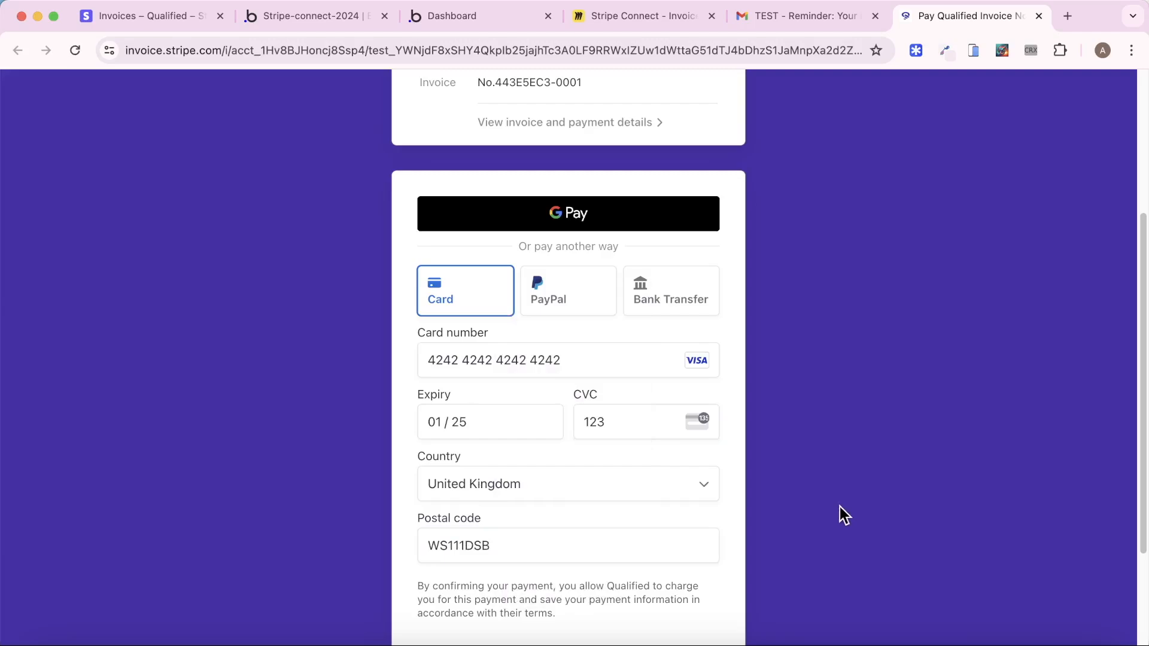
scroll(840, 515, "down", 2)
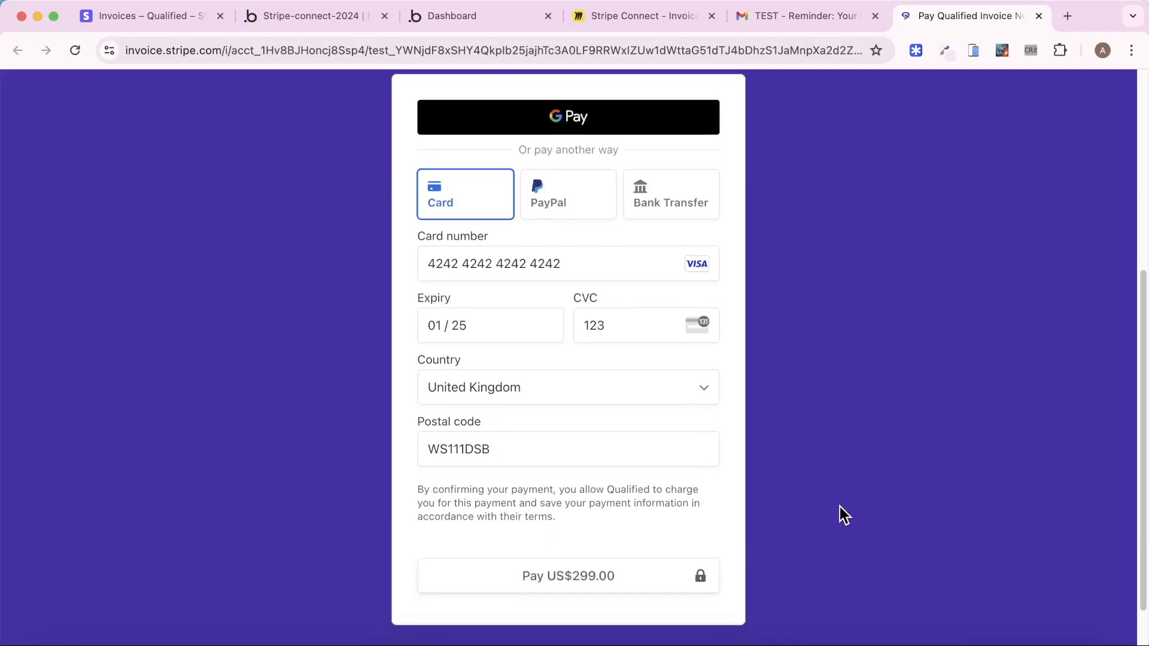
left_click(654, 567)
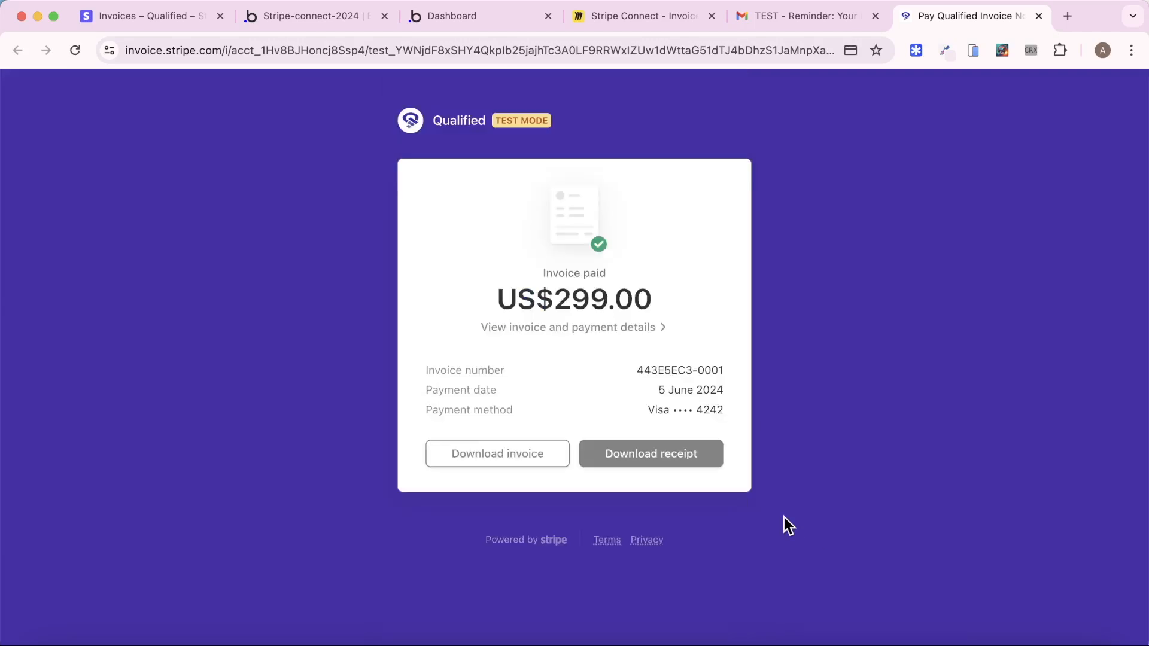
left_click(495, 465)
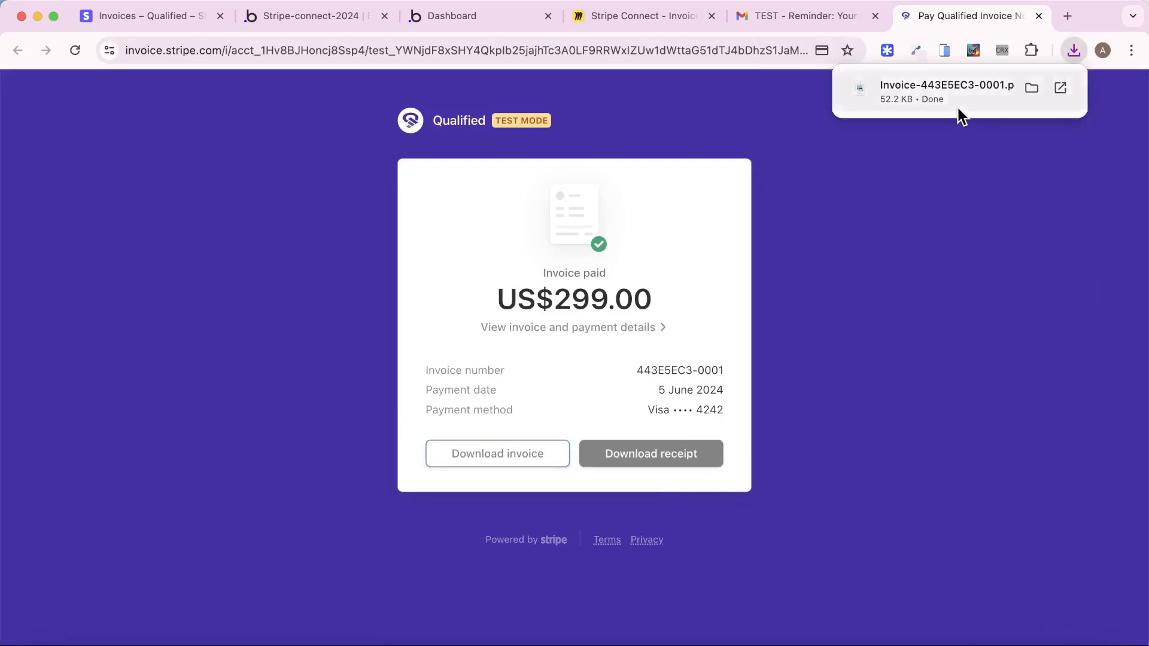
left_click(959, 112)
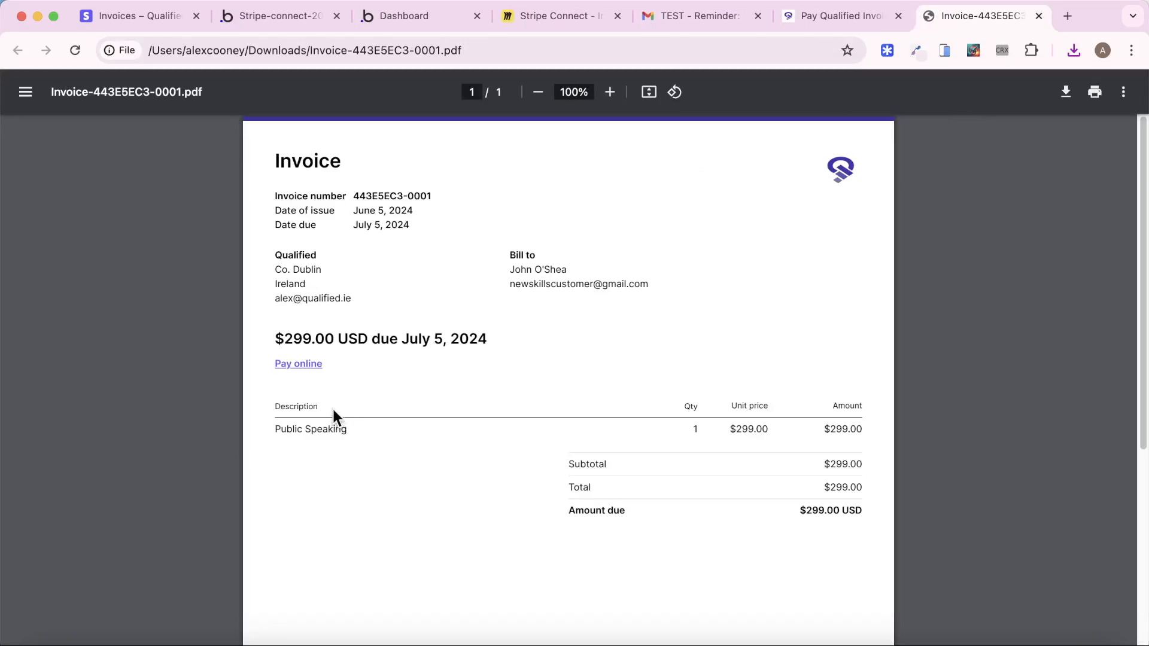
Download and open Receipt-2753-2649.pdf for the $299.00 payment, then view Stripe's Payments list
left_click(834, 17)
left_click(653, 458)
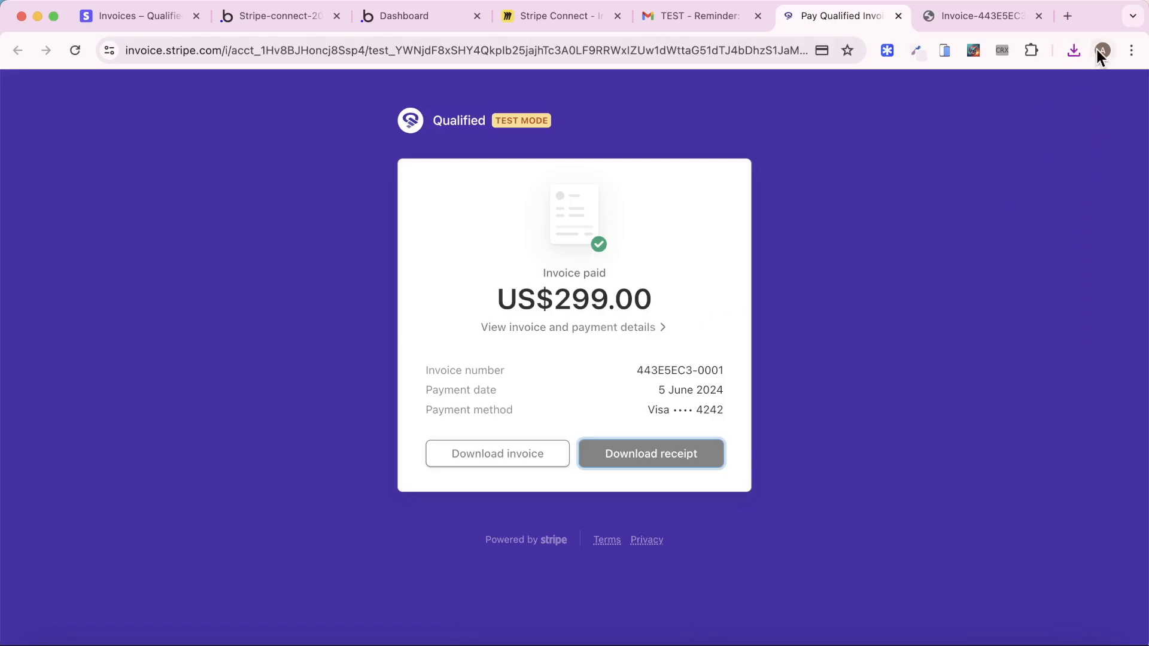
left_click(1074, 50)
left_click(958, 116)
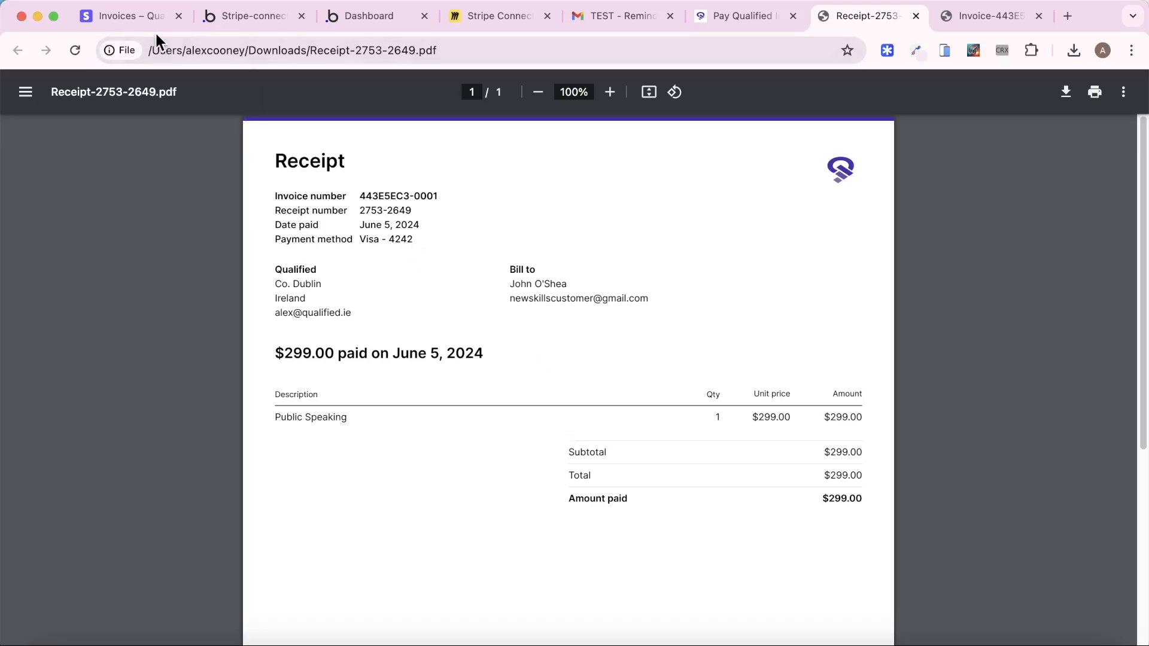
left_click(147, 16)
left_click(62, 186)
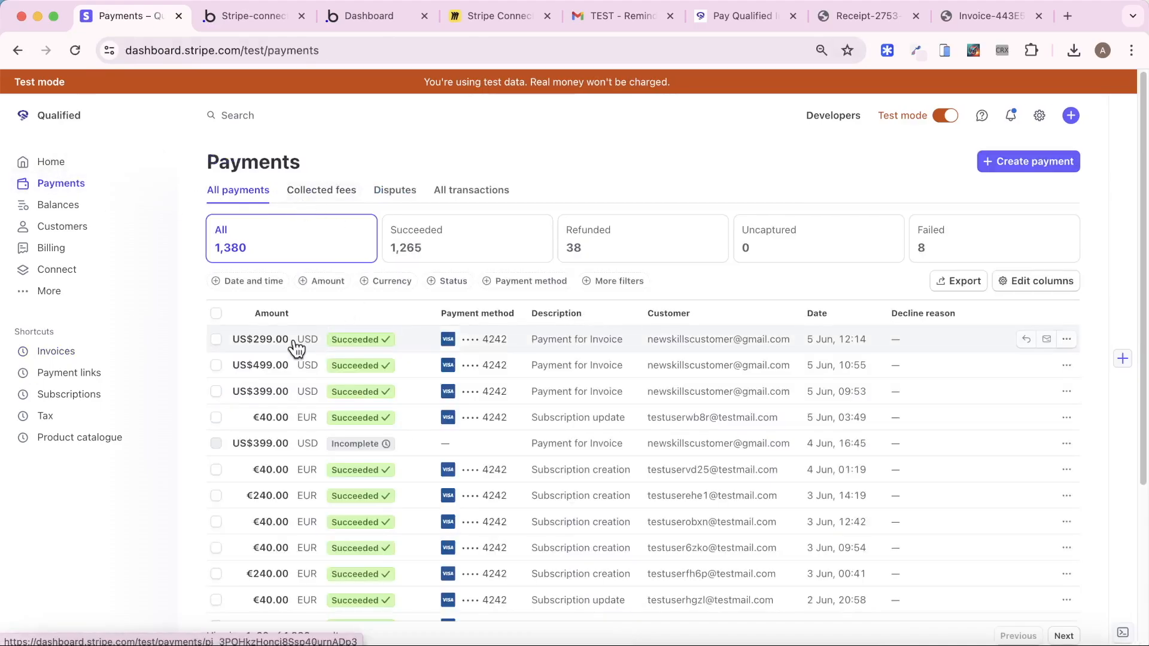
Verify the US$59.80 collected fee, then open the instructor's connected account showing a €215.69 balance
left_click(295, 346)
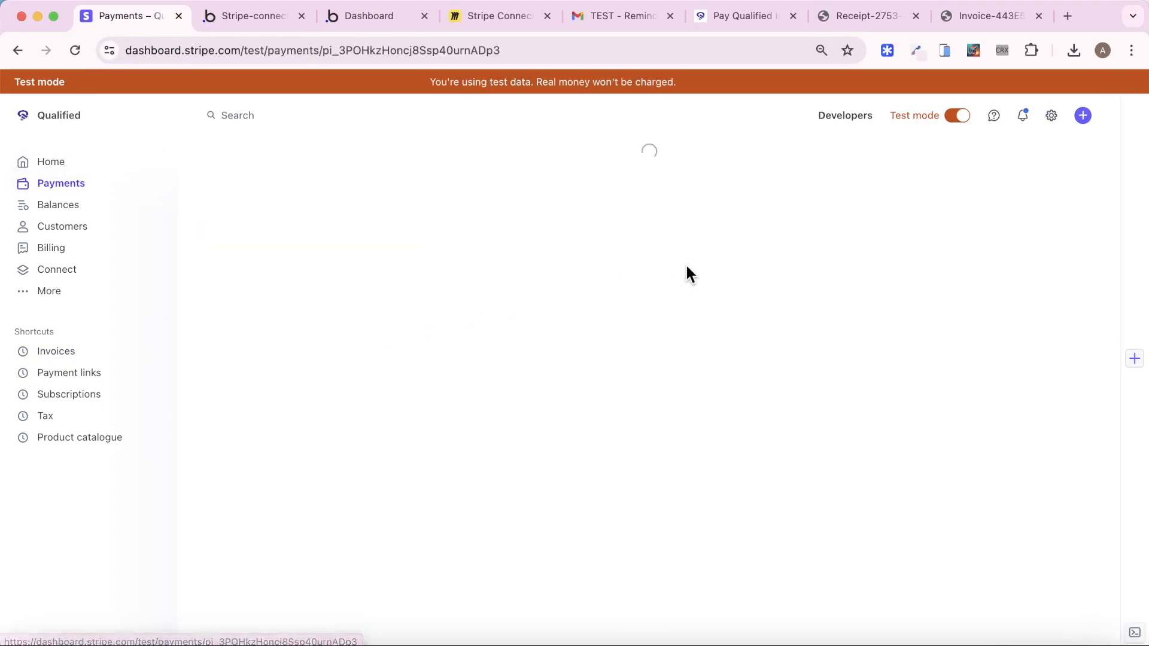
scroll(658, 282, "down", 3)
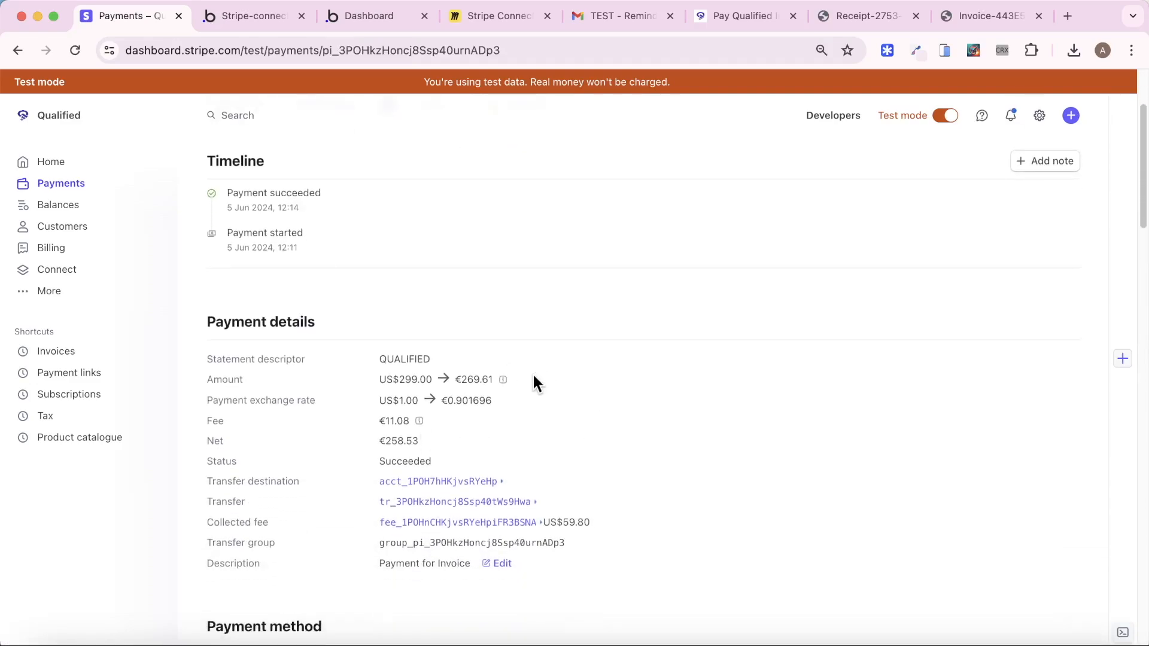
scroll(389, 382, "up", 3)
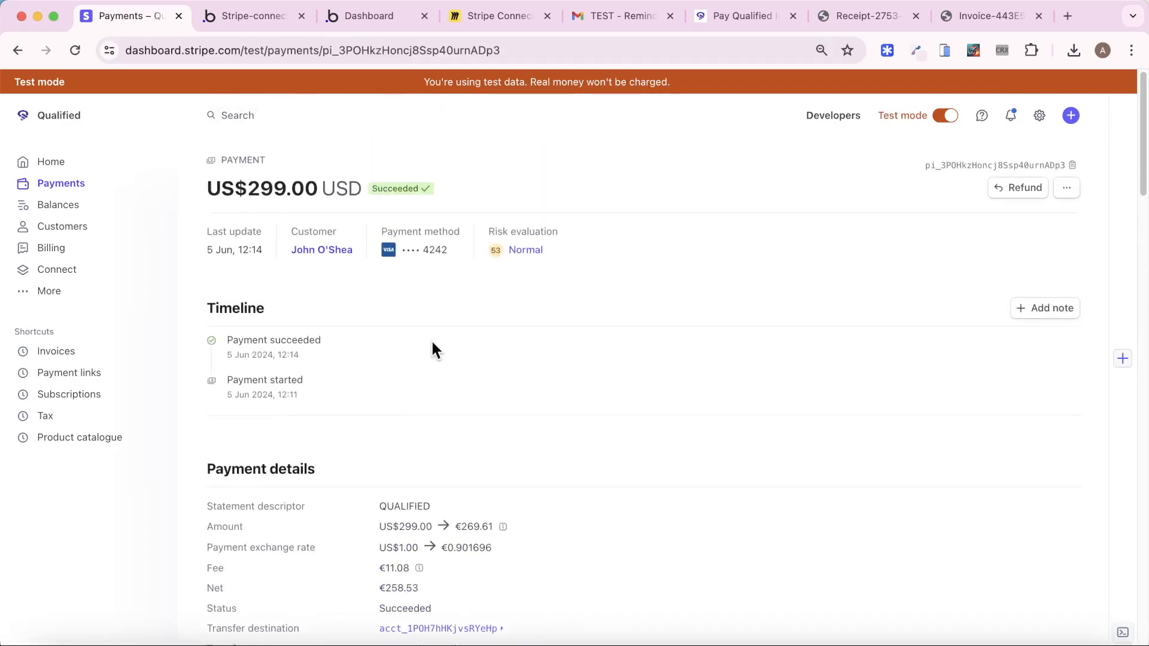
left_click(82, 187)
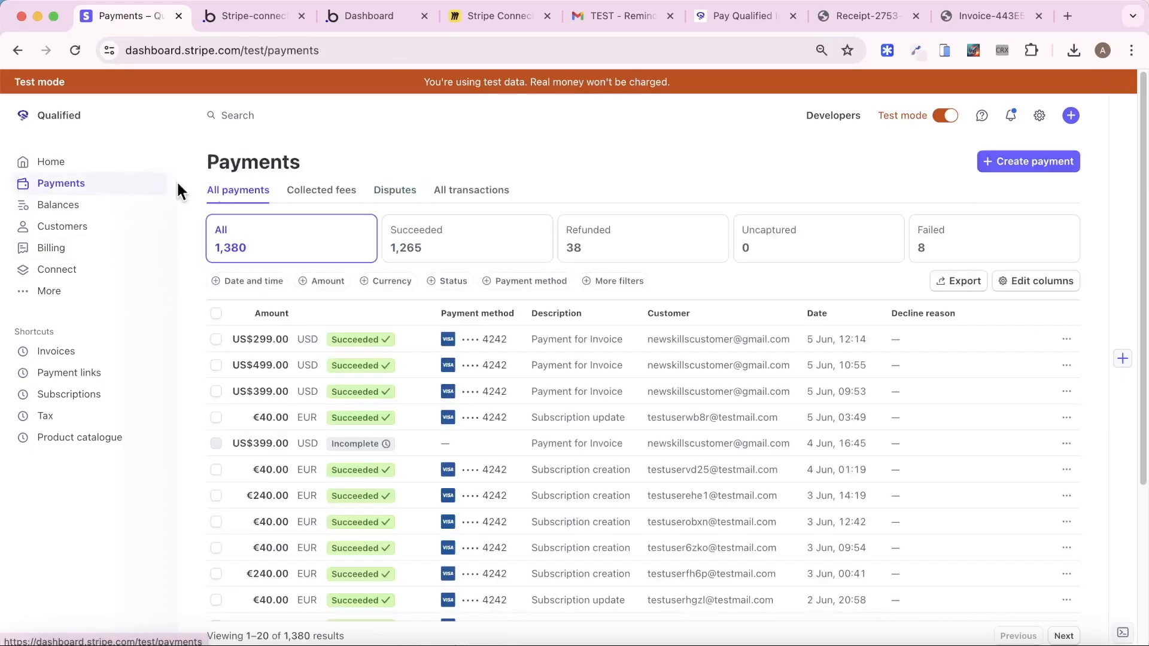
left_click(329, 198)
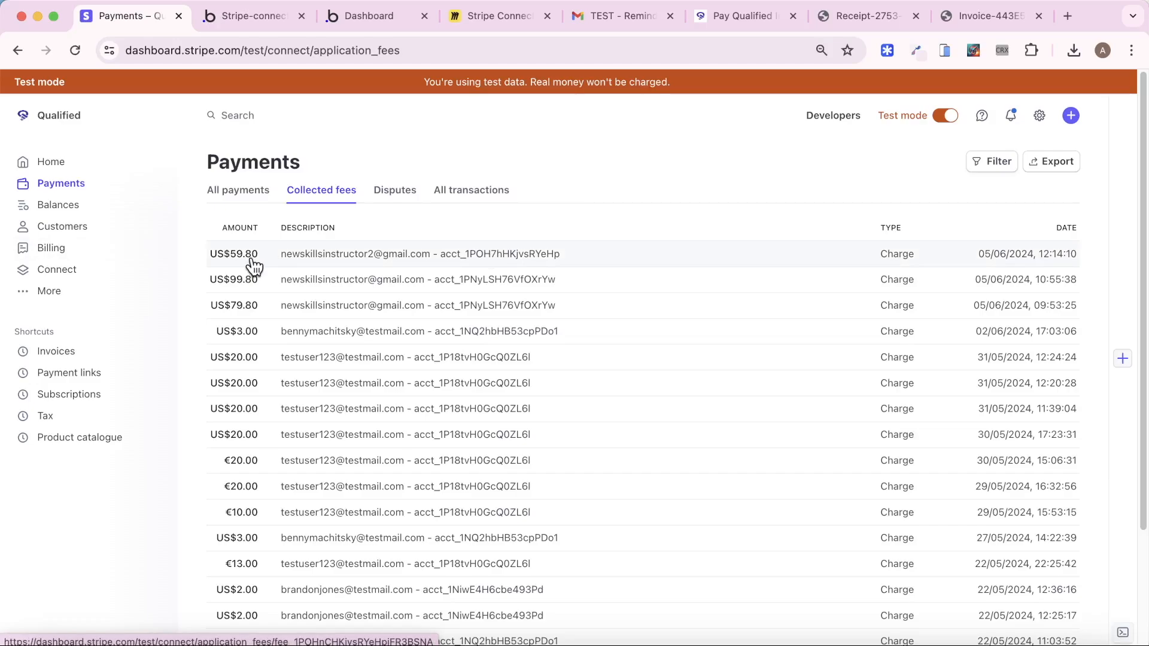
left_click(57, 272)
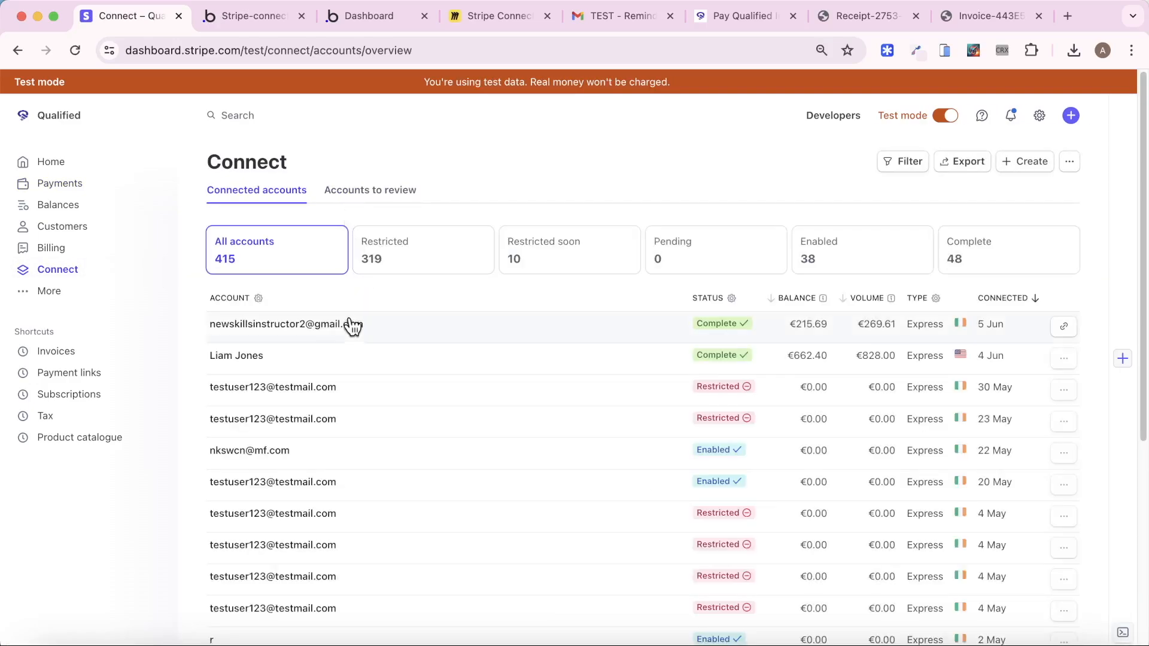
left_click(351, 324)
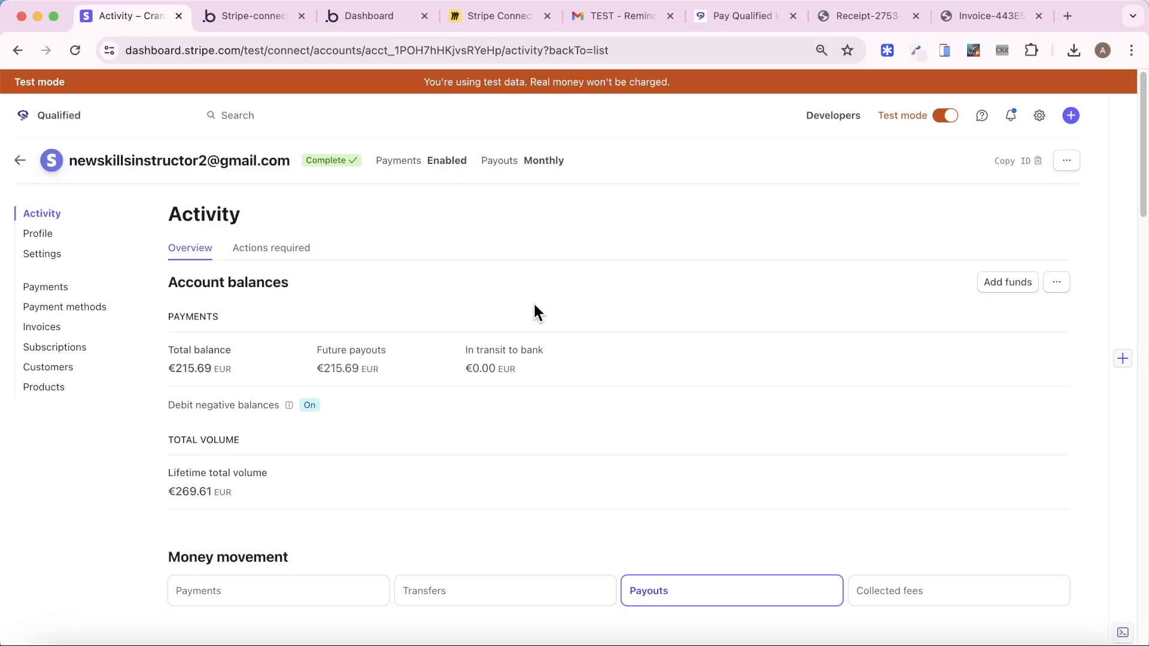
Open the workflow behind the dashboard page's 'Confirm and send invoice' text
left_click(227, 16)
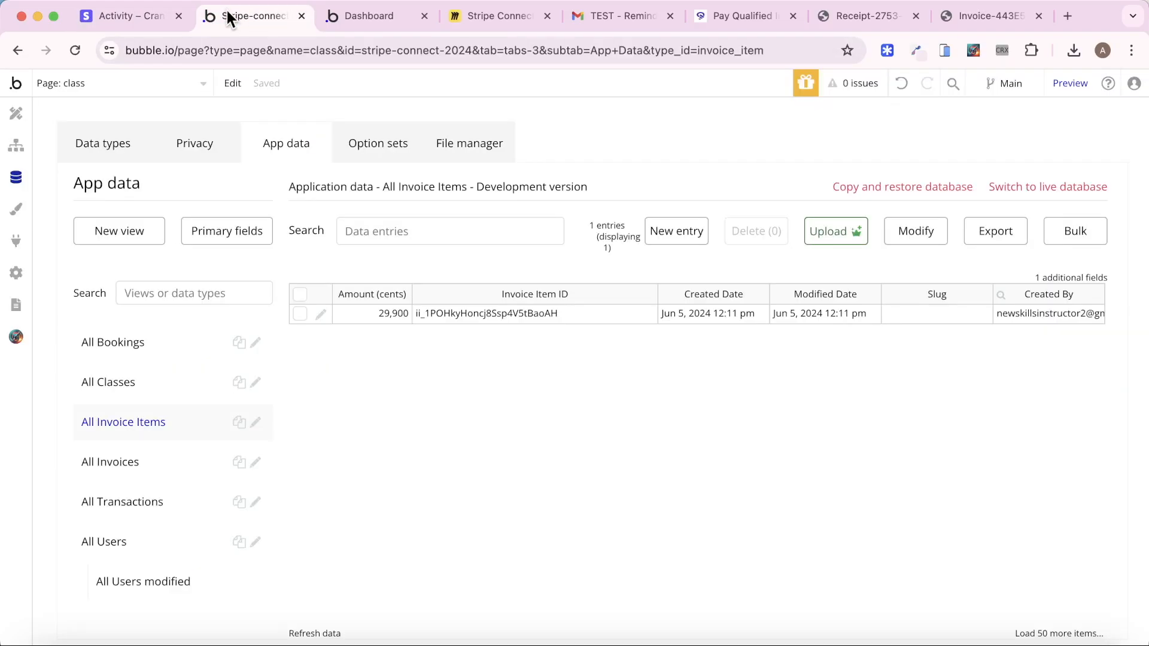
left_click(127, 85)
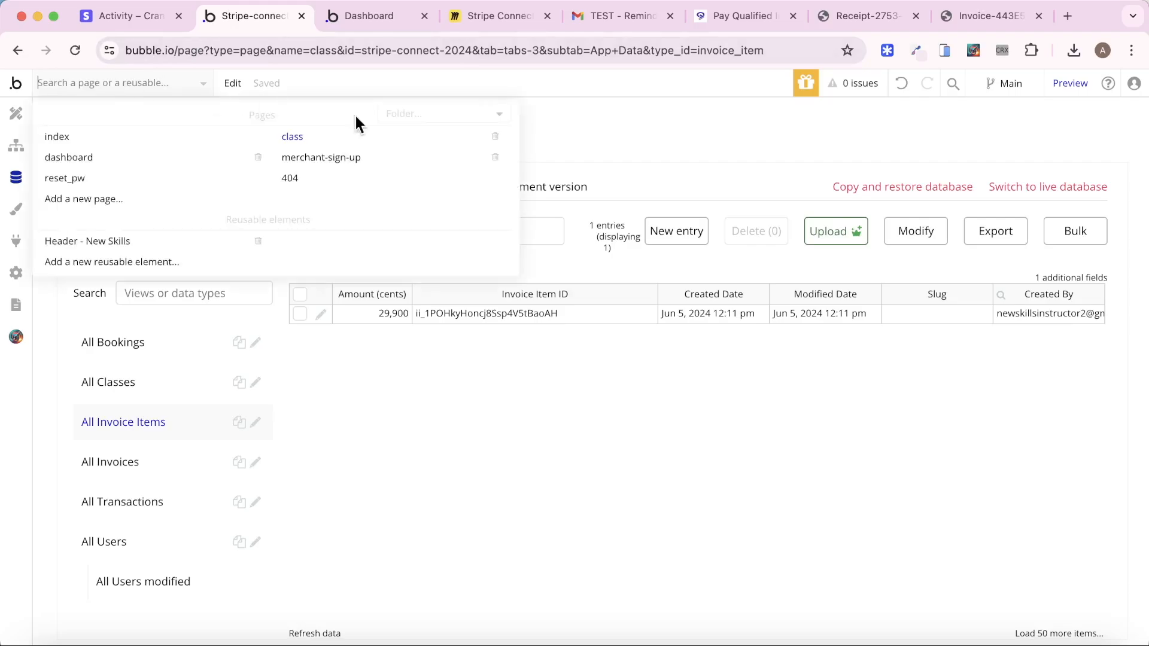
left_click(146, 163)
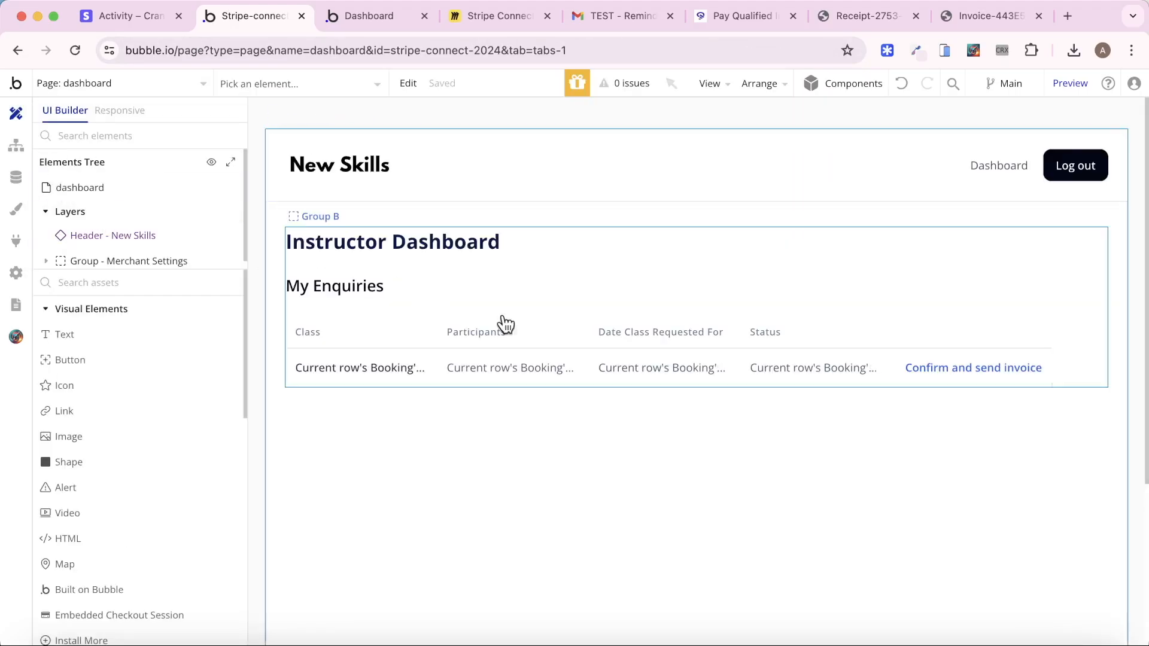
double_click(940, 371)
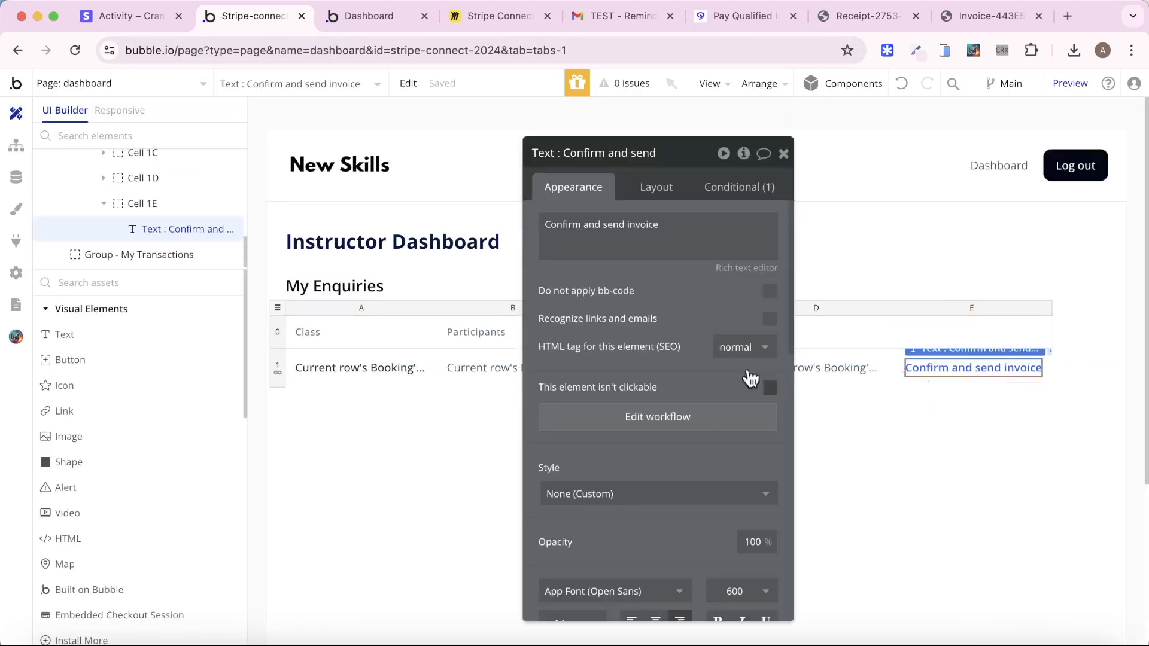
left_click(645, 416)
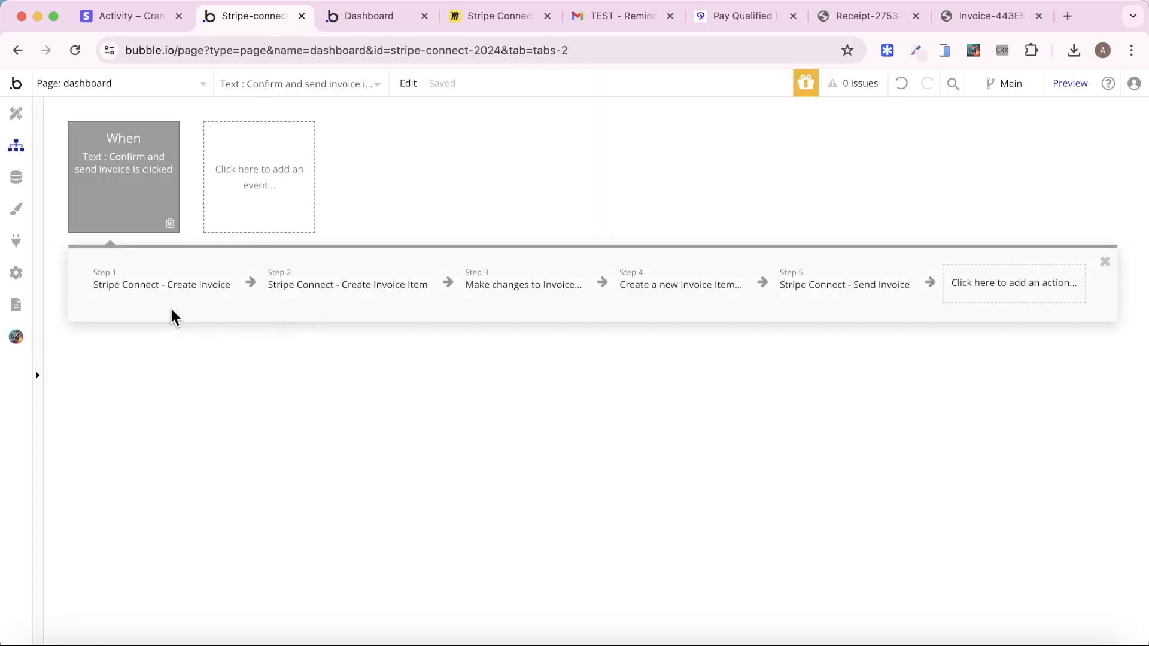
Inspect the Create Invoice step's On Behalf Of setting, then bring up the app's user data
left_click(172, 302)
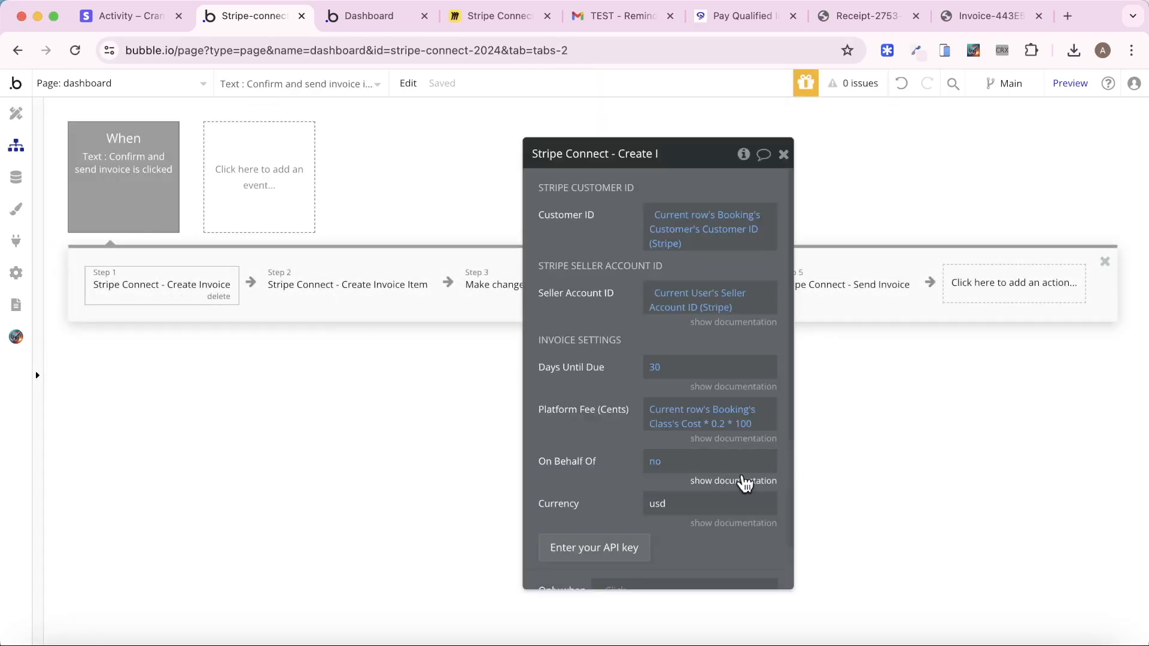
left_click(744, 481)
scroll(578, 431, "down", 1)
scroll(578, 431, "down", 2)
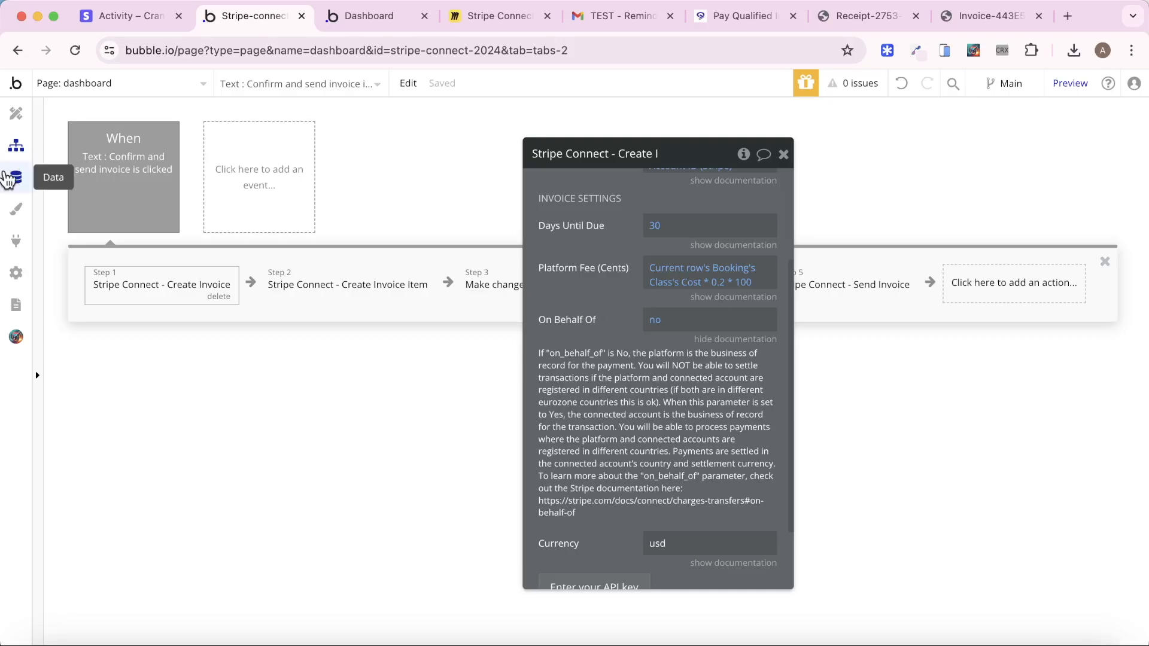
left_click(17, 177)
Preview the app as a user from All Users and go to its home page
left_click(164, 542)
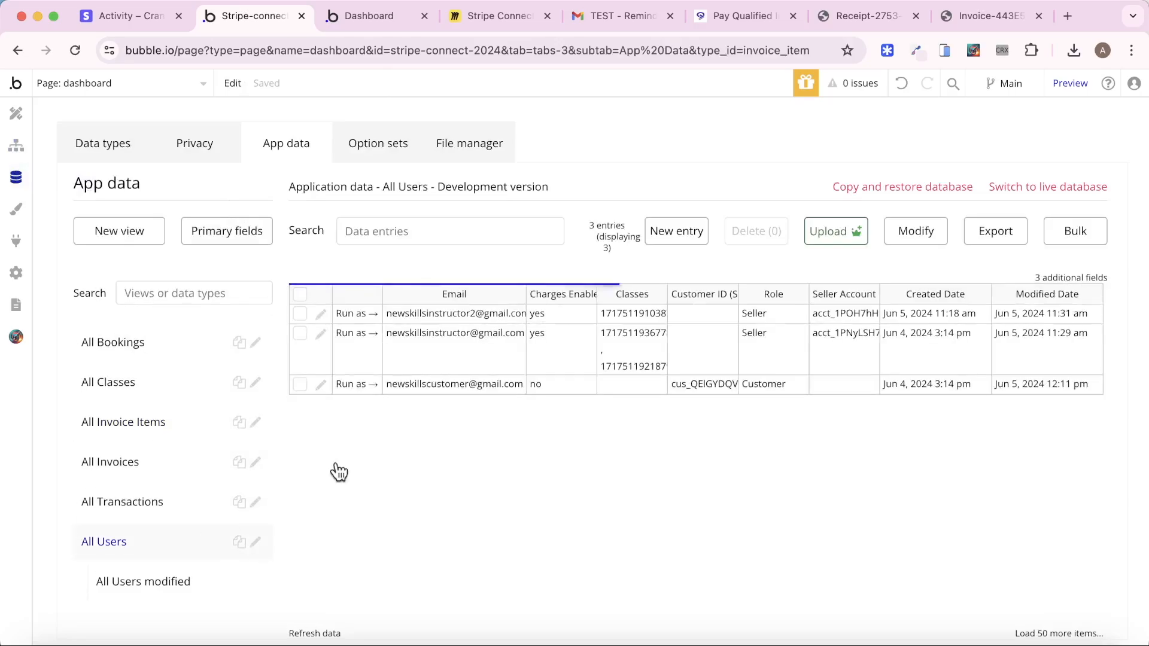
left_click(357, 384)
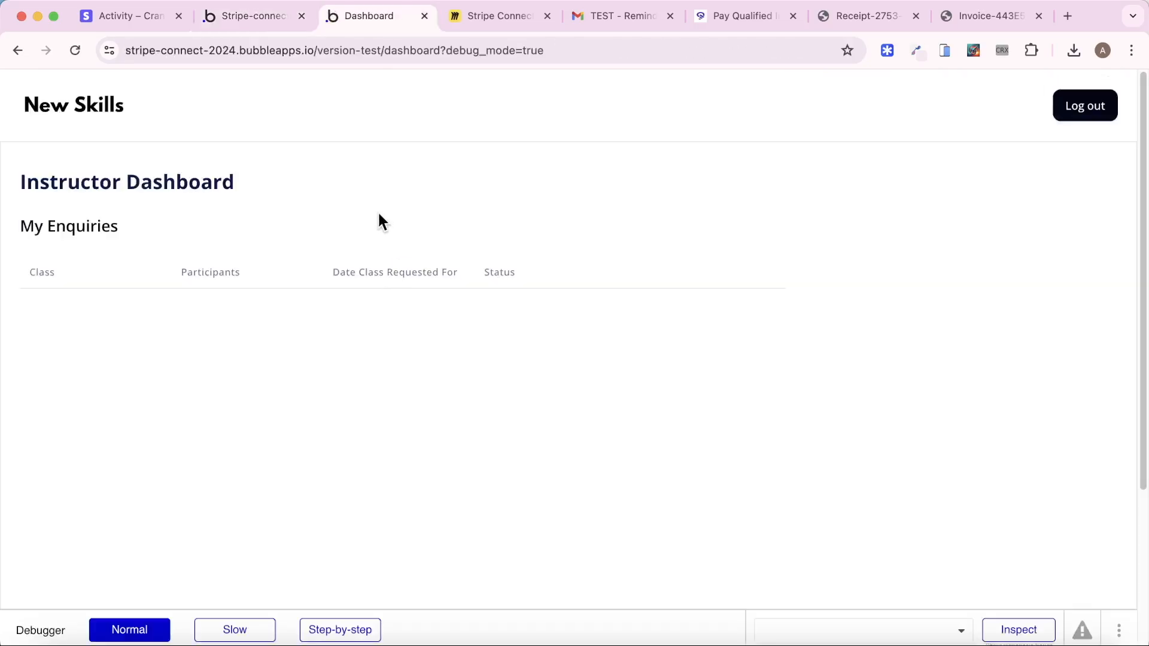
left_click(26, 107)
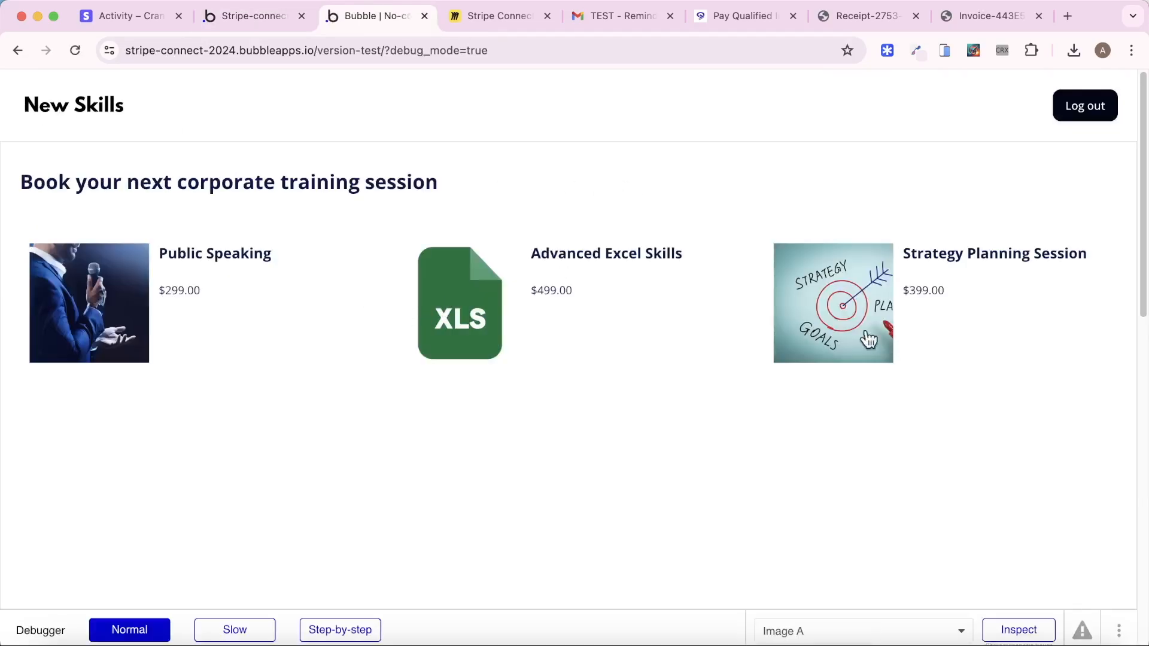
Send an enquiry for the Strategy Planning Session: 5 people on June 19, 2024
left_click(847, 339)
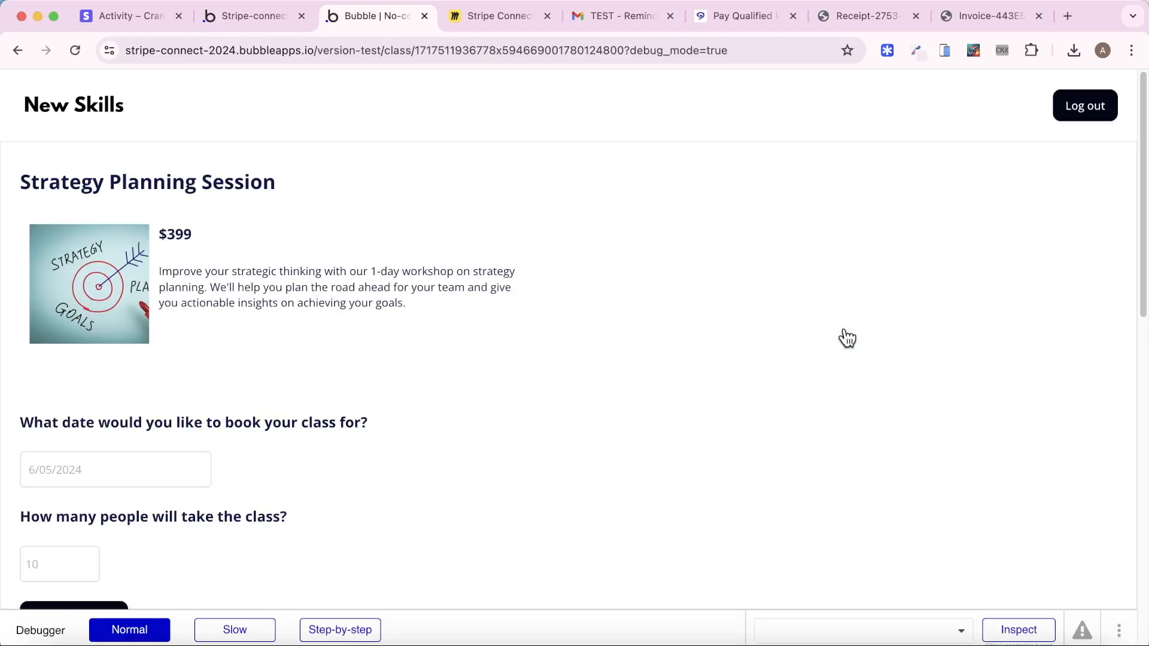
scroll(551, 387, "down", 3)
left_click(95, 371)
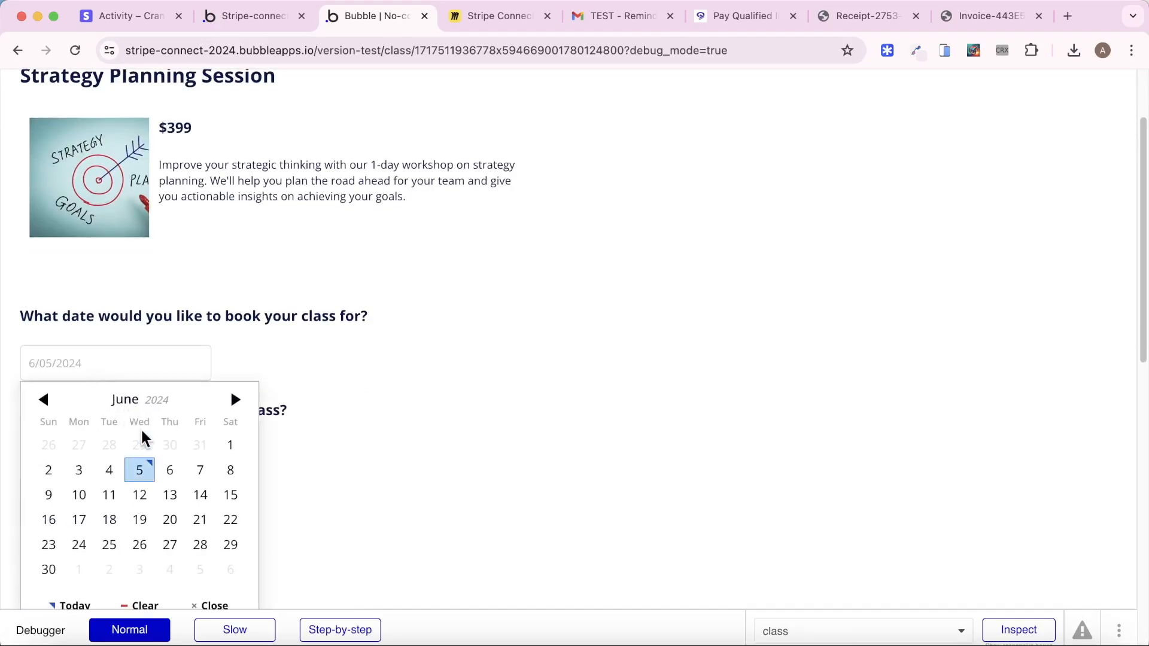
left_click(144, 516)
left_click(72, 462)
type("5")
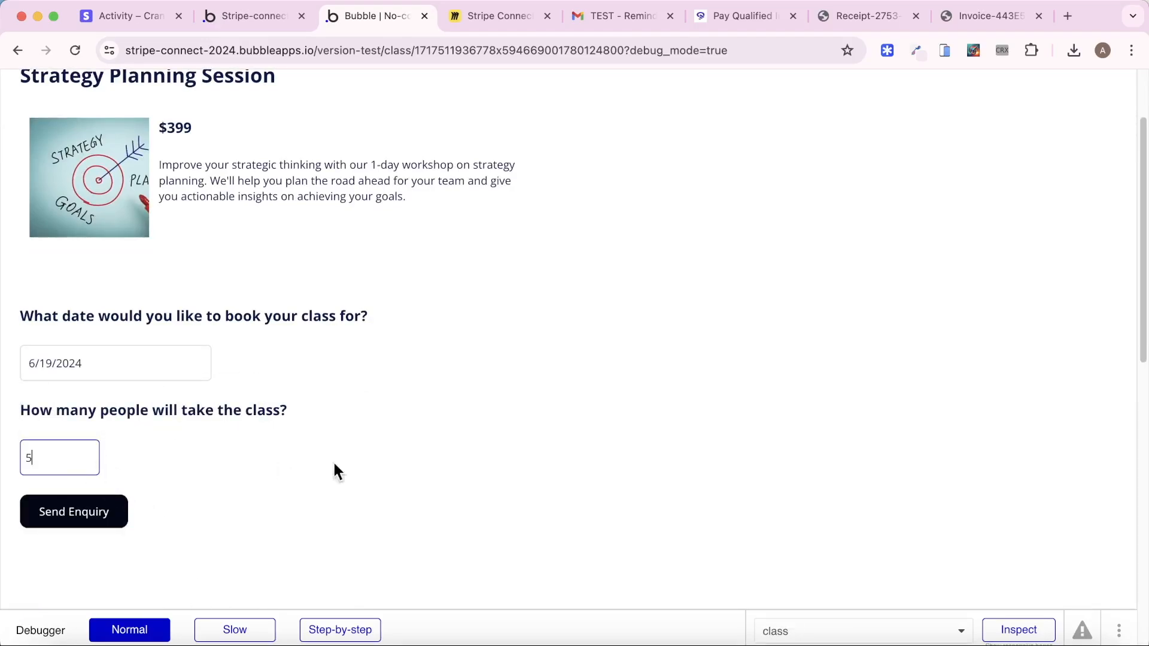
left_click(77, 513)
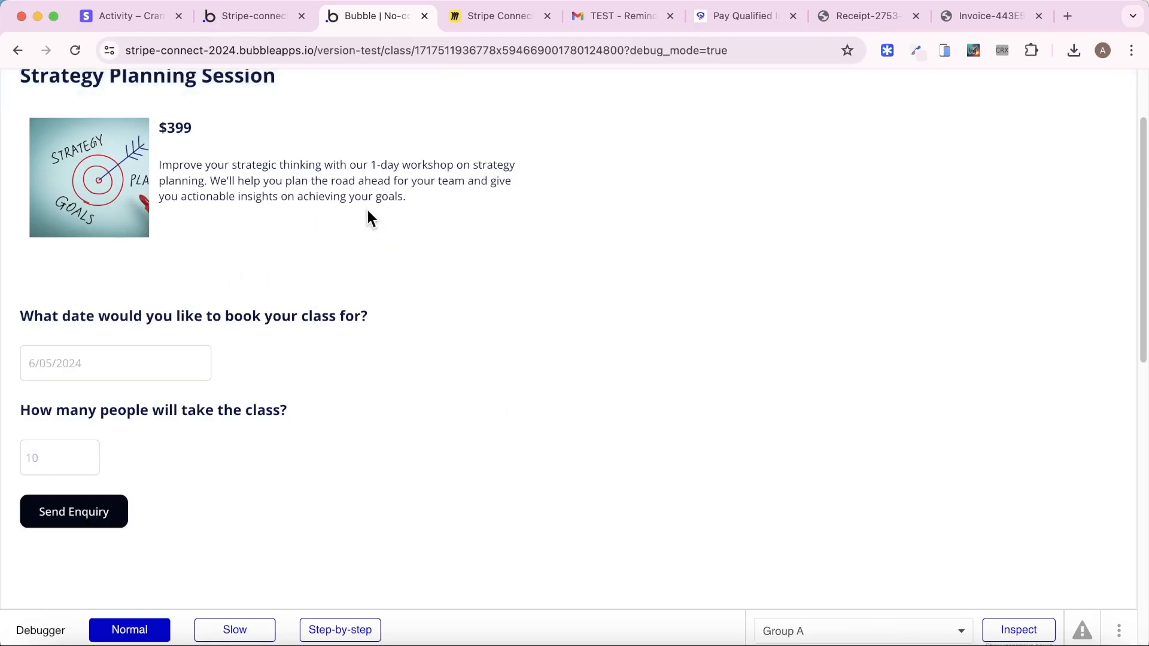
left_click(259, 18)
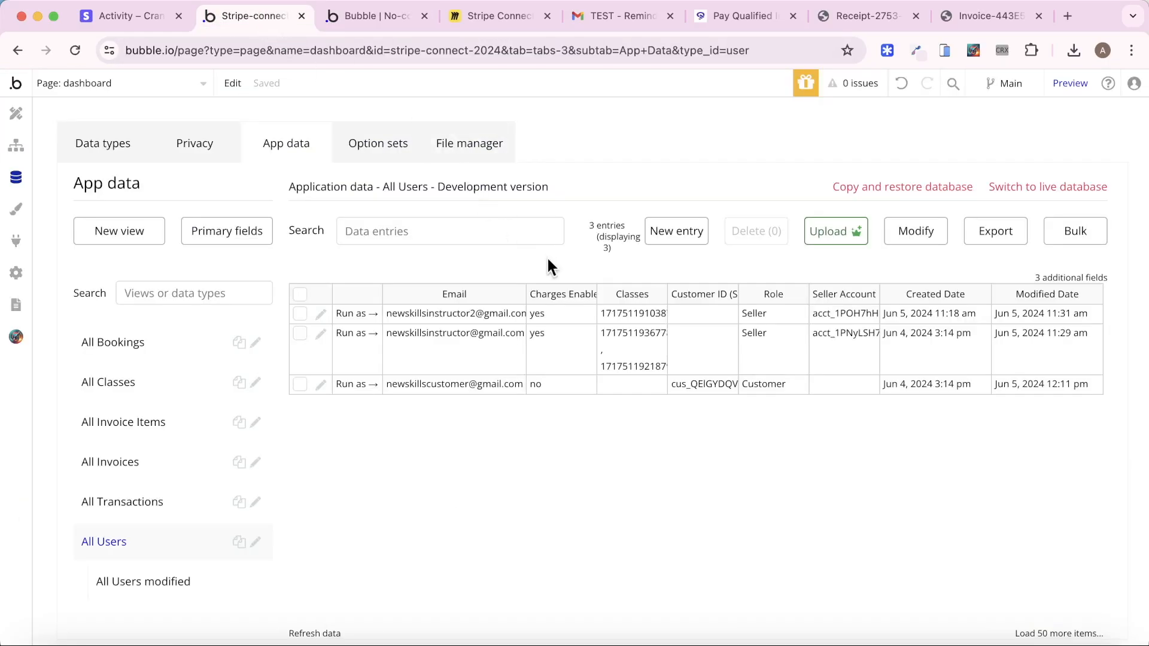
As the instructor, try confirming and invoicing the enquiry, then dismiss the Create Invoice error
left_click(361, 335)
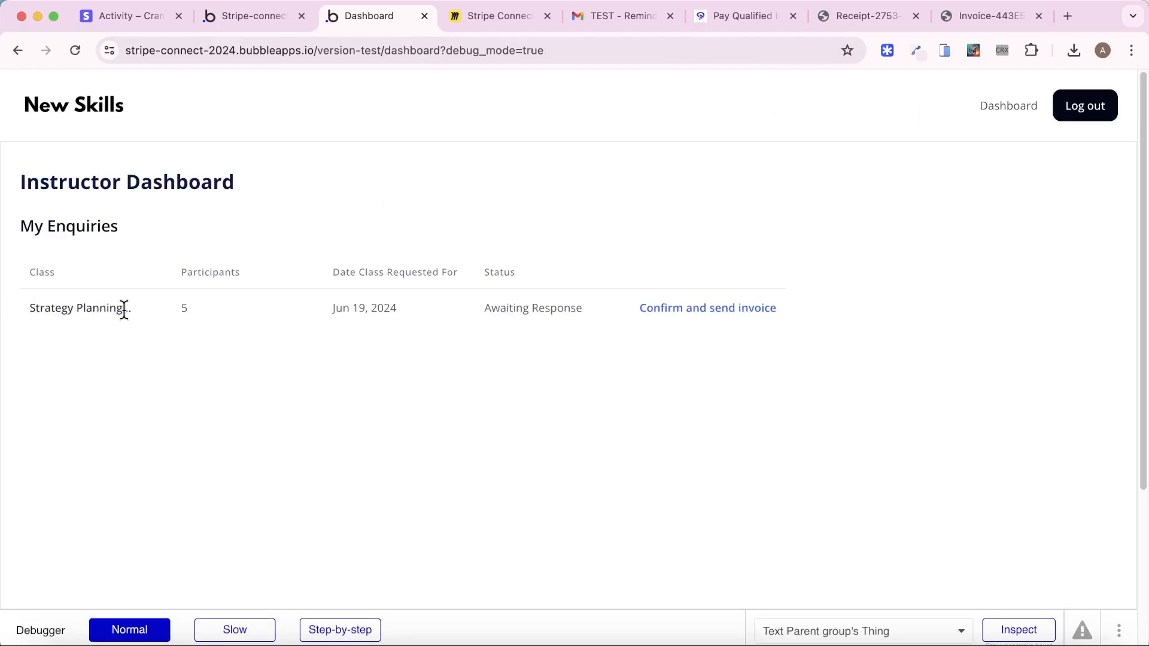
left_click(712, 310)
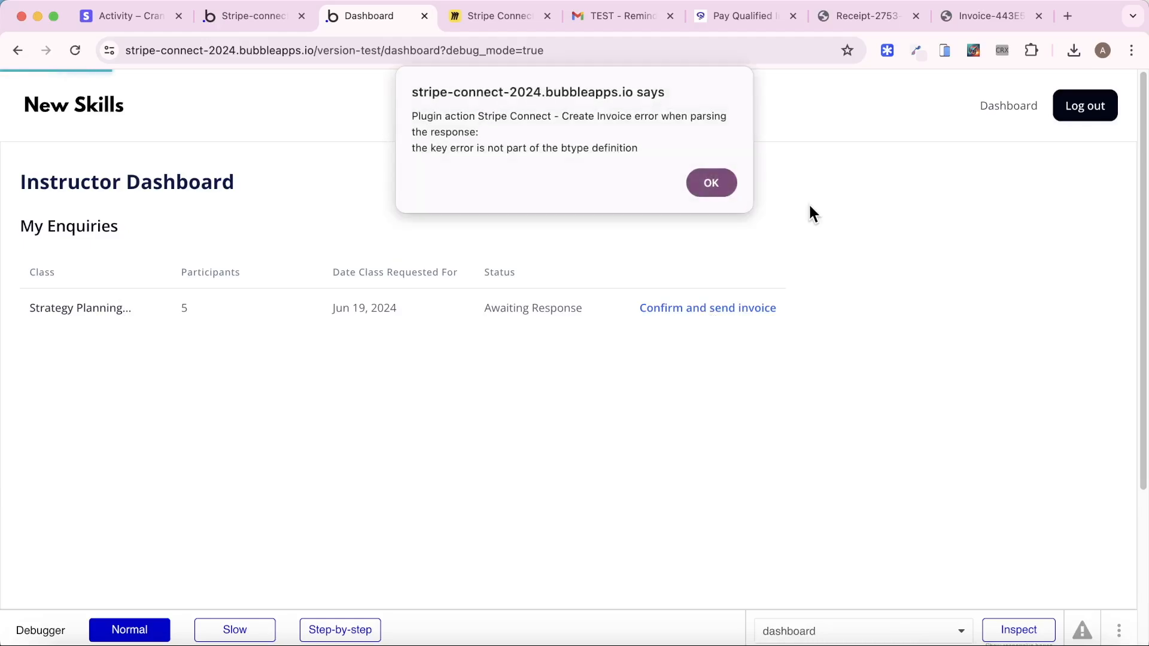
left_click(734, 187)
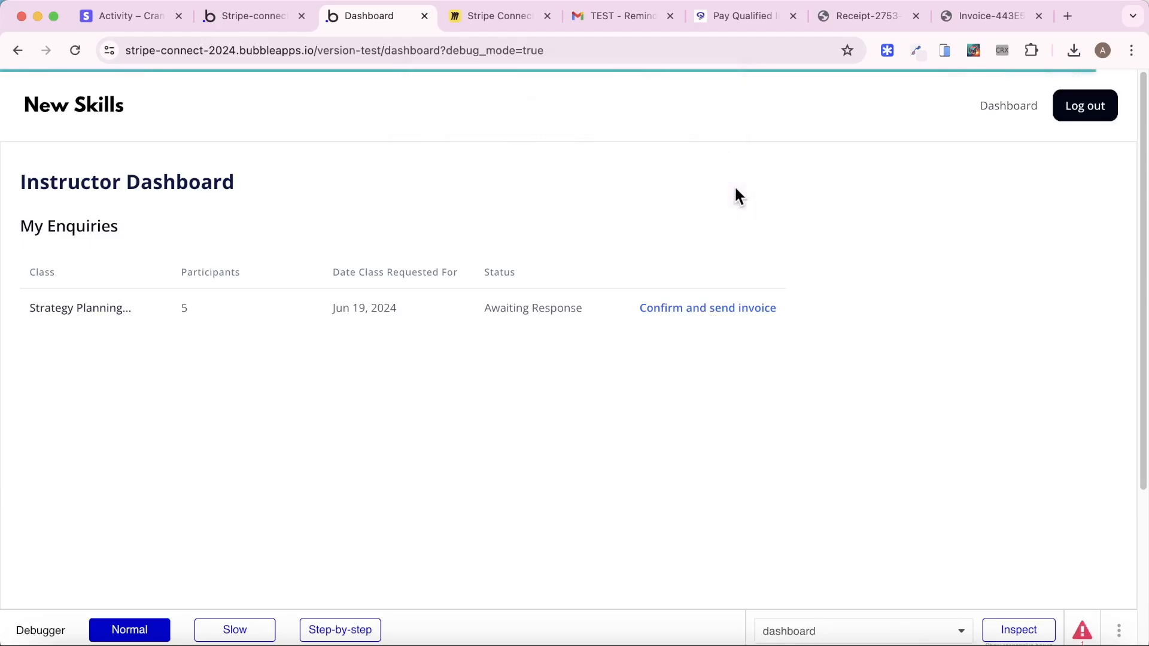
left_click(736, 18)
Close the old invoice and receipt tabs and open Stripe's developer API request logs
left_click(795, 17)
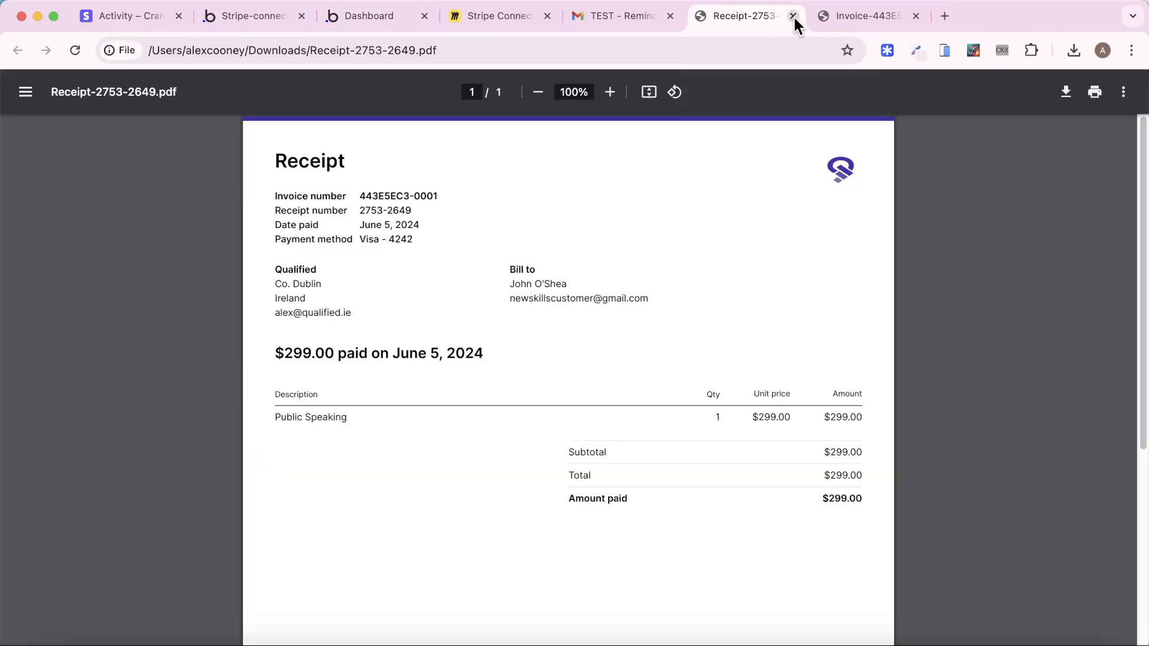
left_click(795, 17)
left_click(795, 17)
left_click(195, 18)
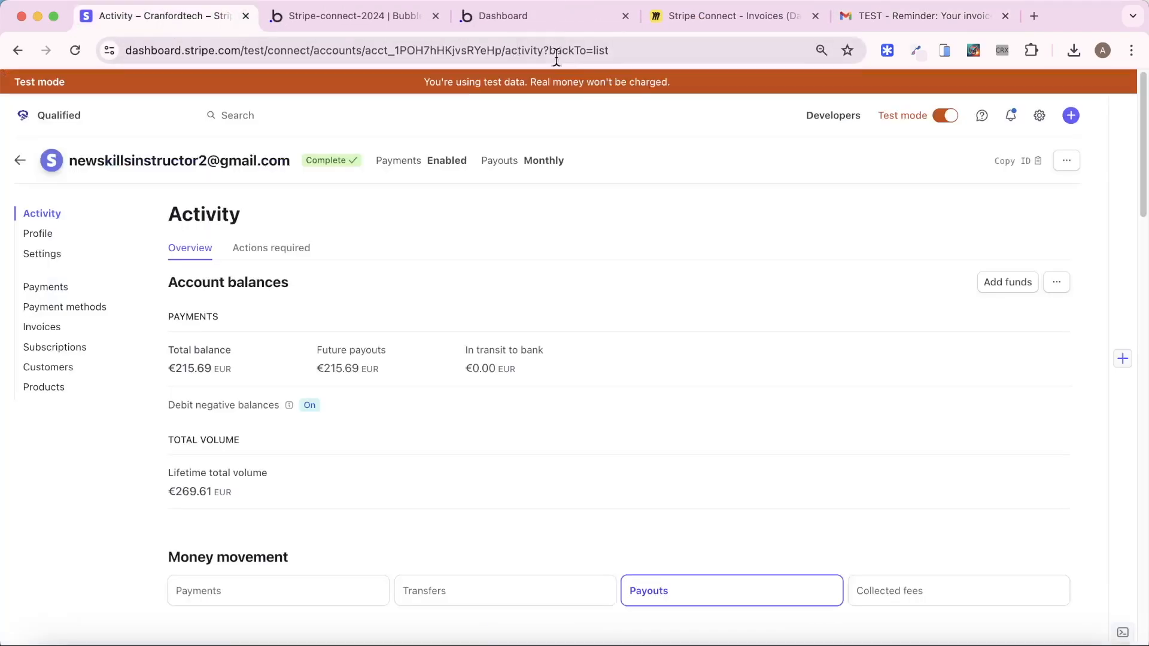
left_click(833, 117)
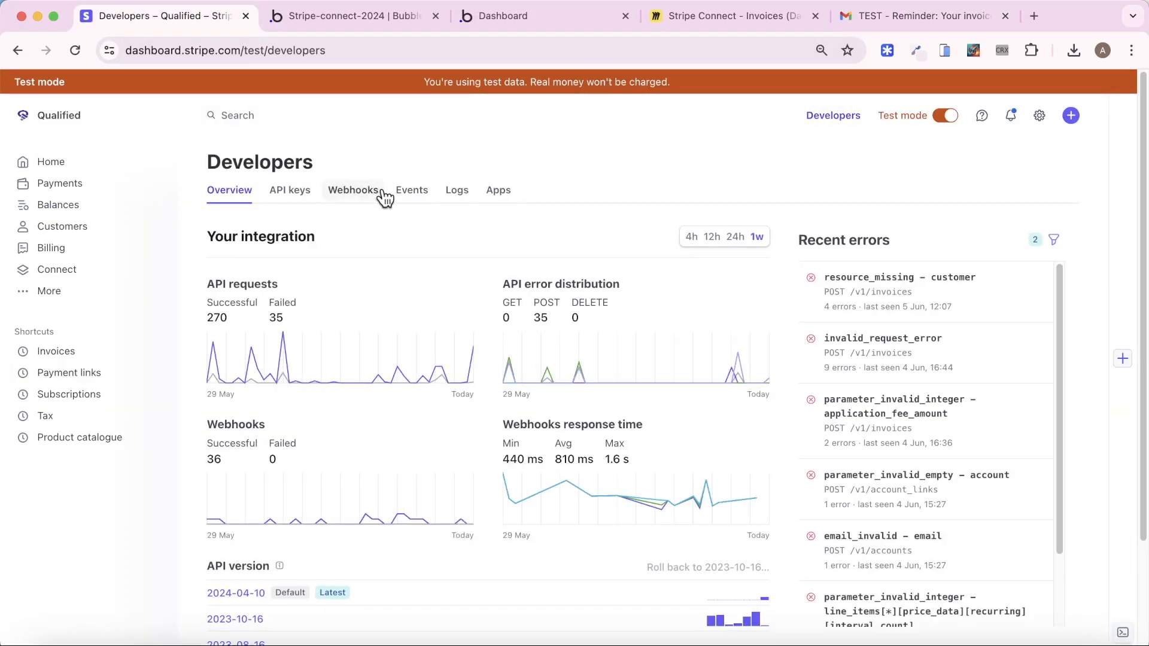
left_click(452, 191)
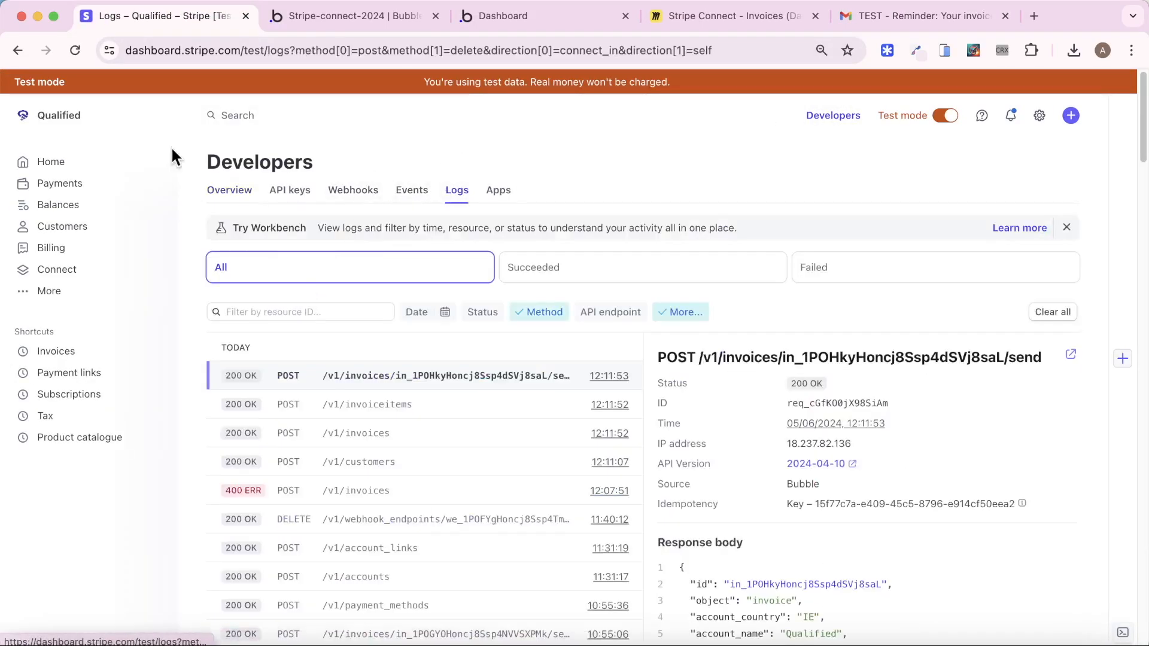
Find the failed 400 /v1/invoices request rejecting application_fee_amount 7980.000000000001 as non-integer
left_click(76, 49)
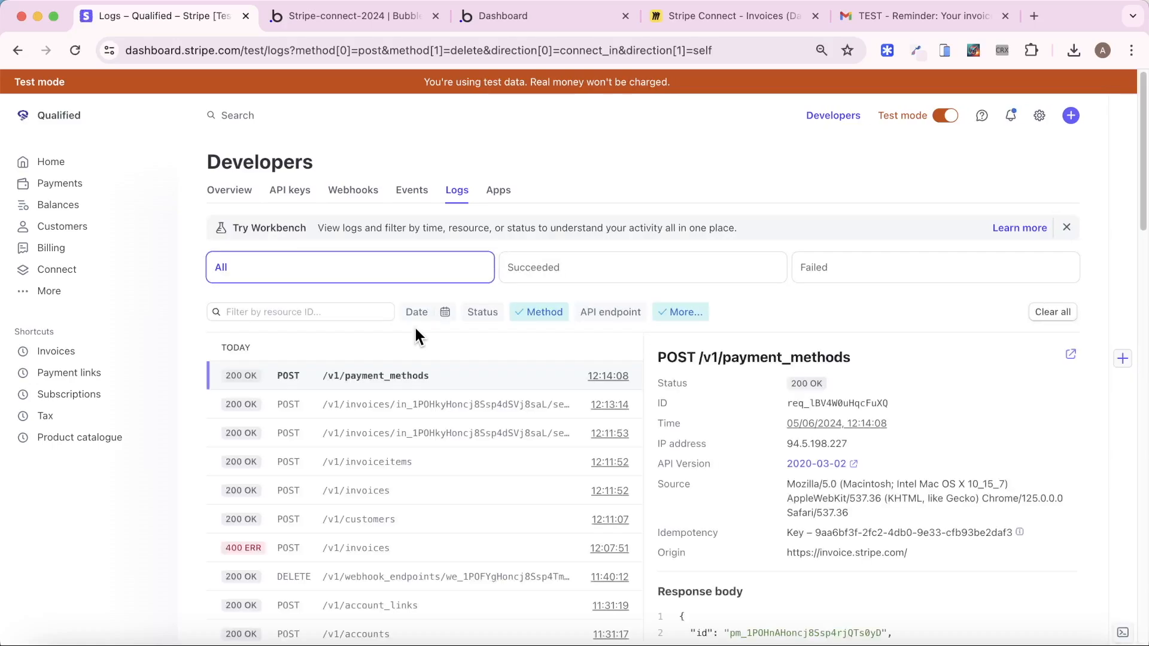
left_click(915, 271)
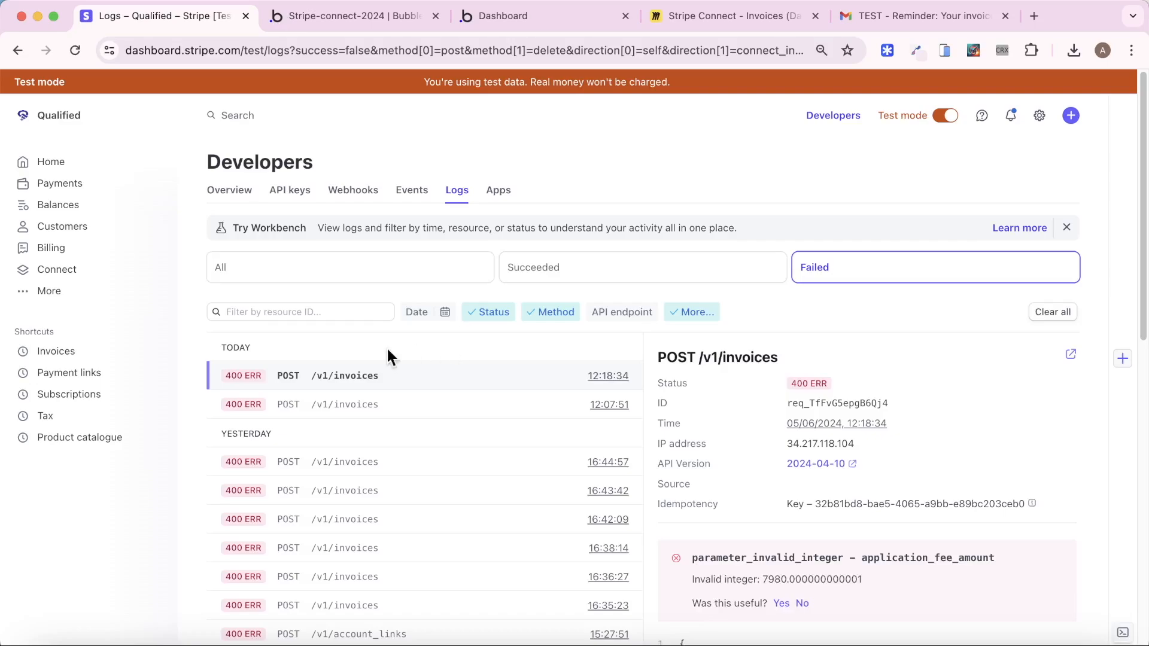
left_click(336, 276)
left_click(72, 49)
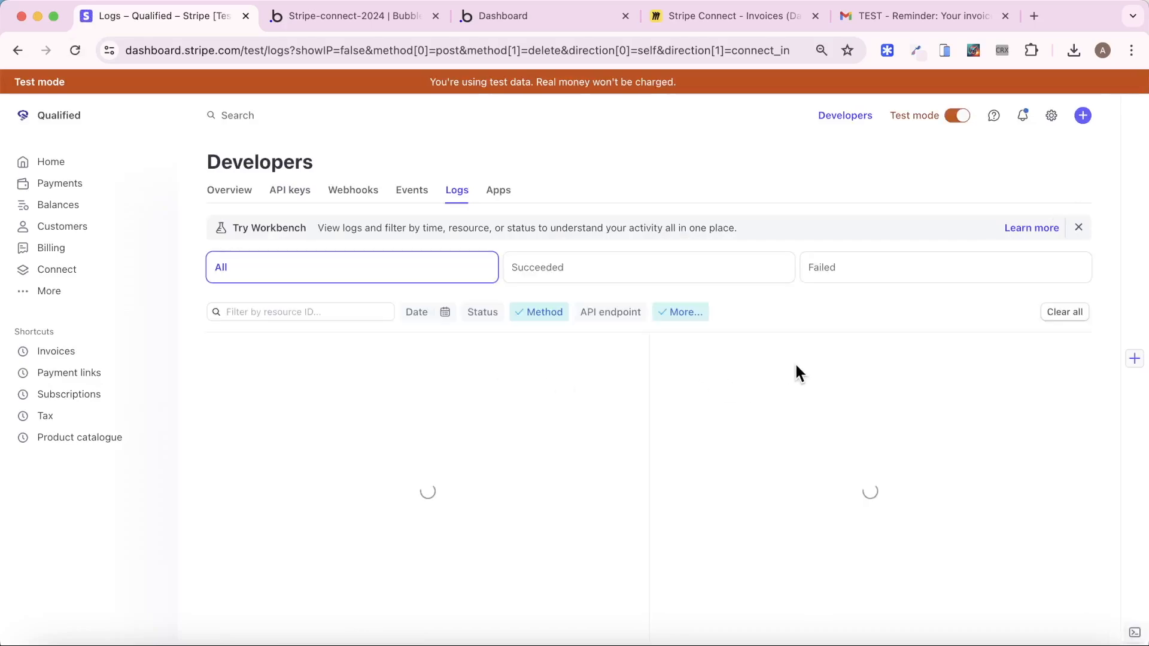
scroll(866, 430, "down", 3)
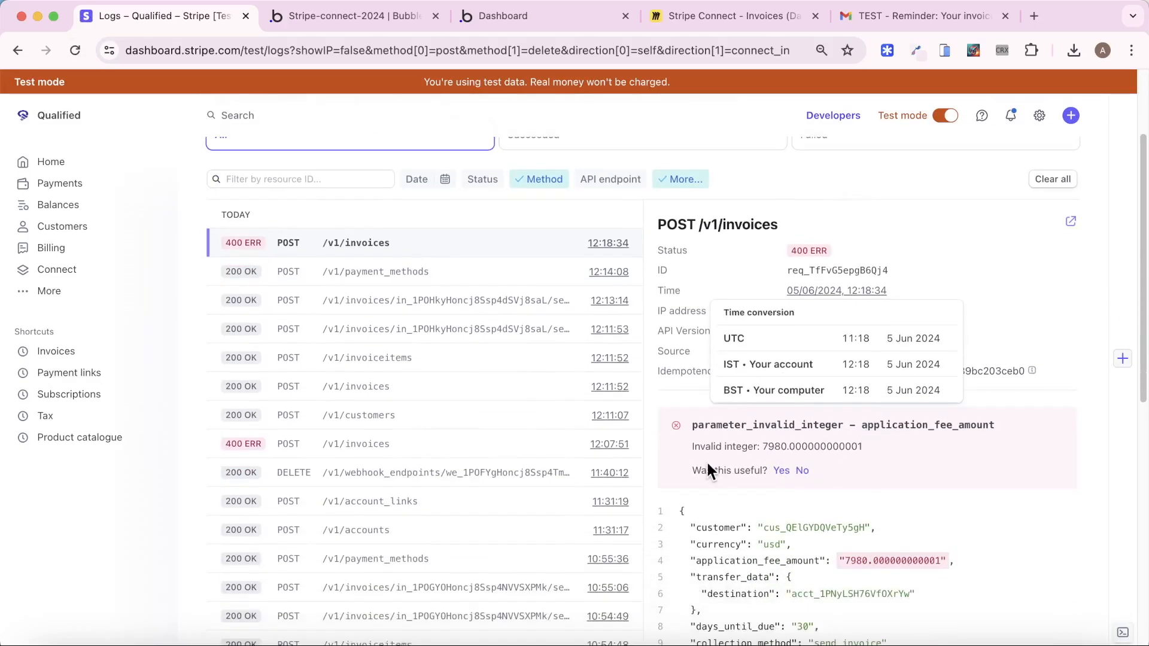
scroll(839, 453, "down", 3)
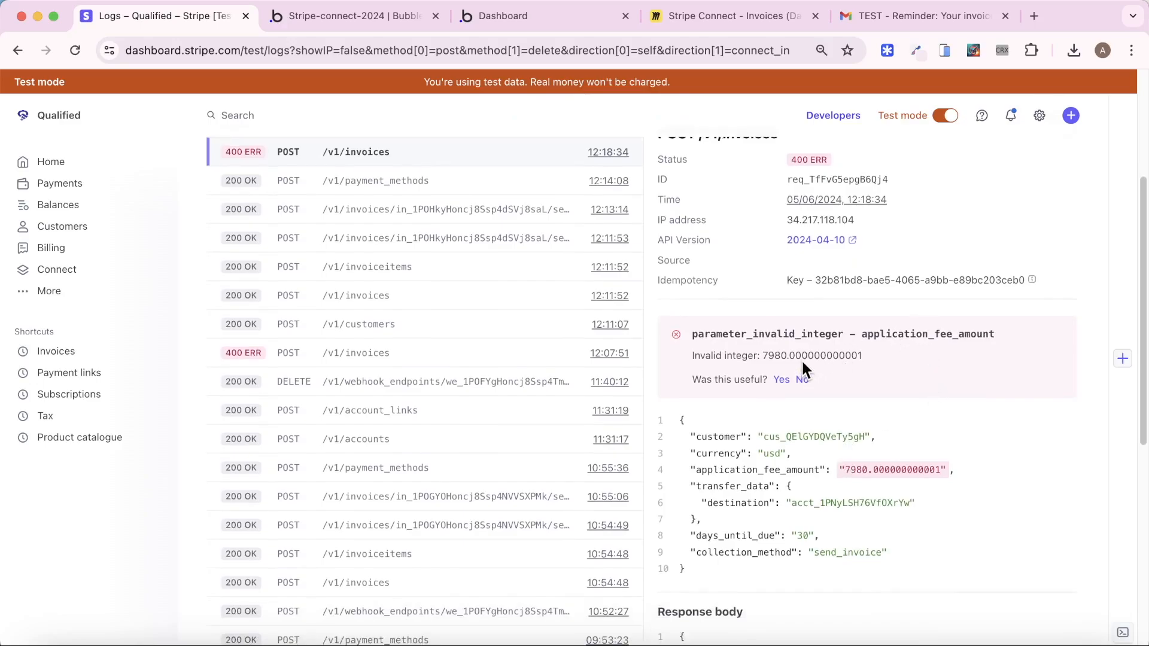
left_click(355, 21)
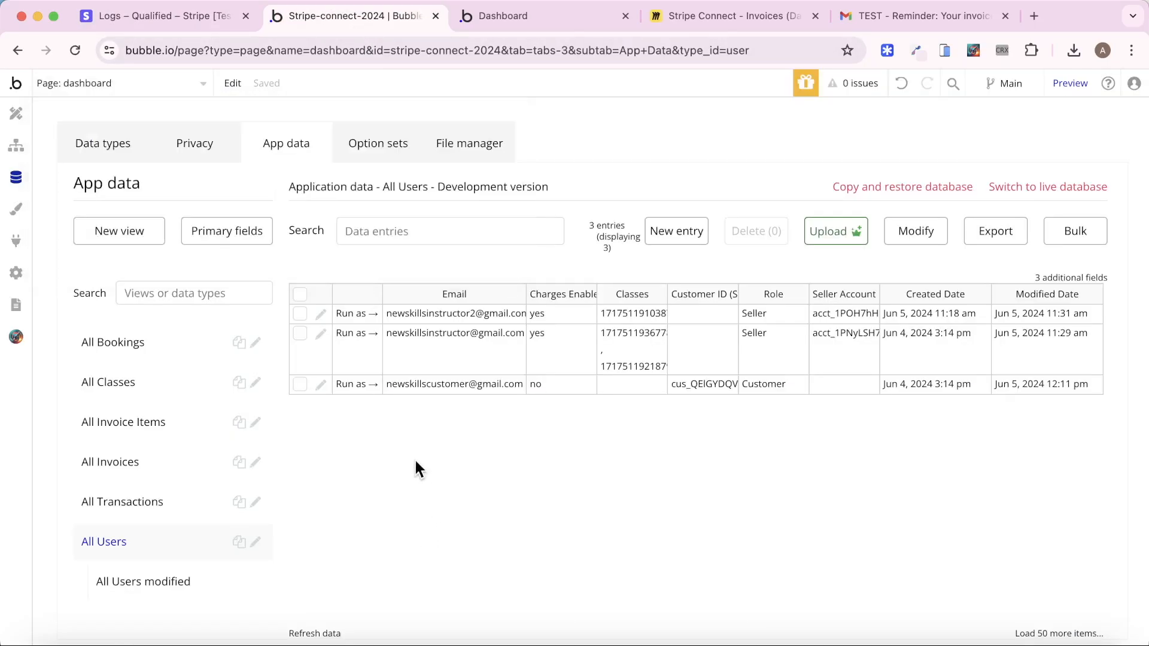
Round the Platform Fee expression Class's Cost * 0.2 * 100 to 0 decimal places
left_click(17, 146)
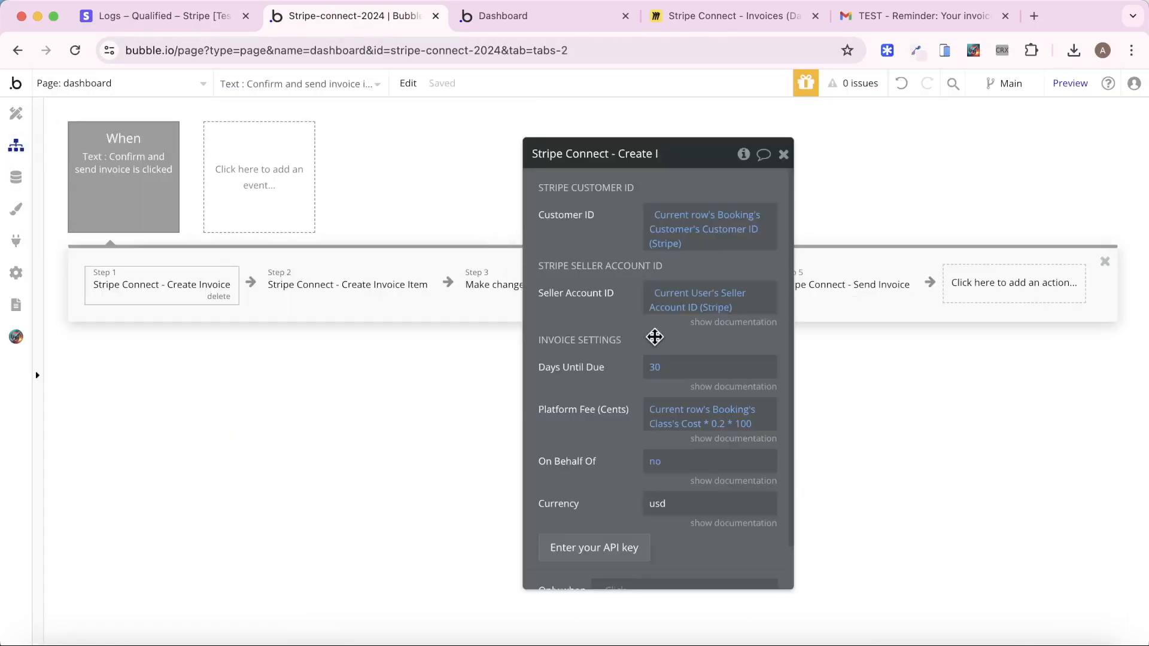
left_click(737, 425)
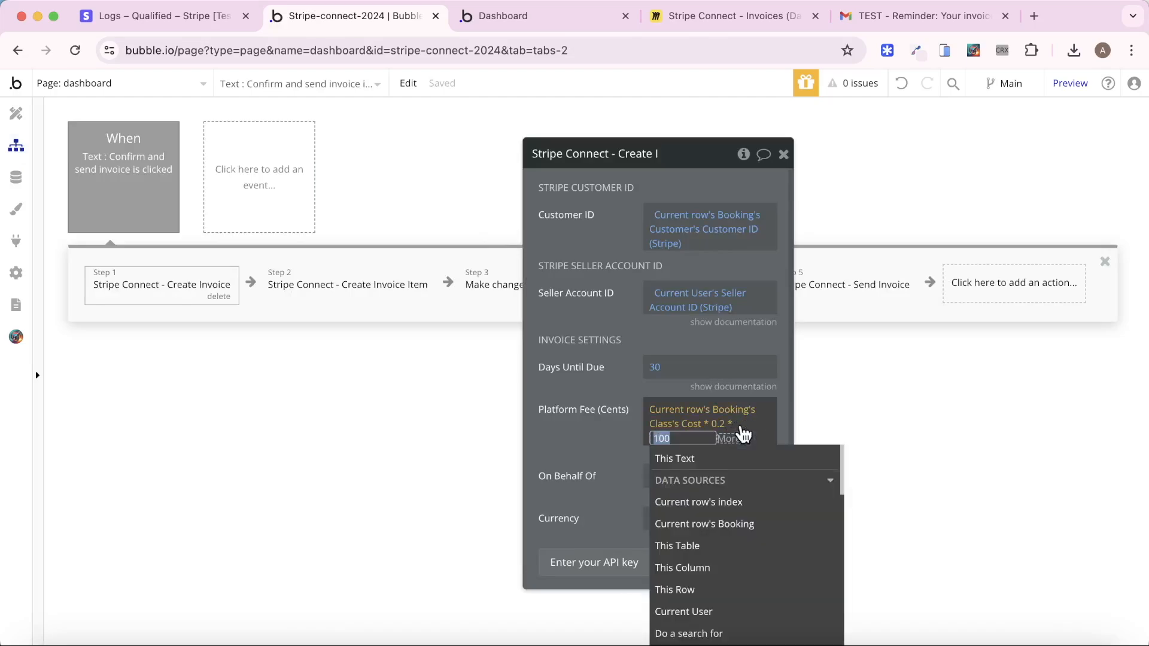
left_click(742, 440)
type("r")
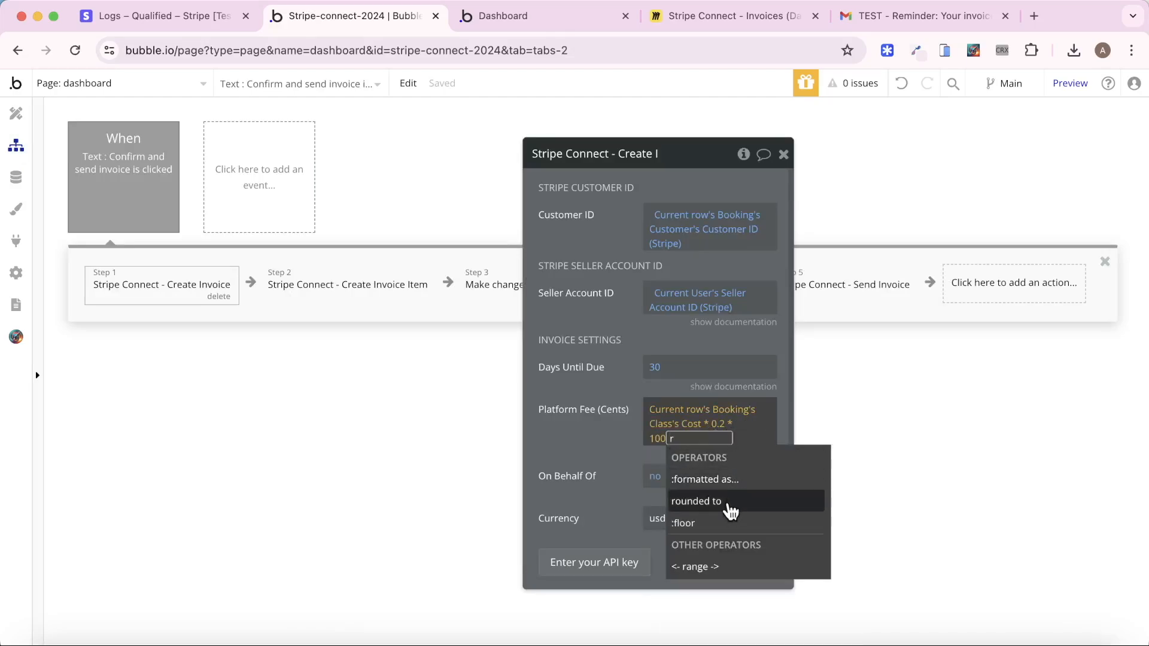
left_click(696, 502)
type("0")
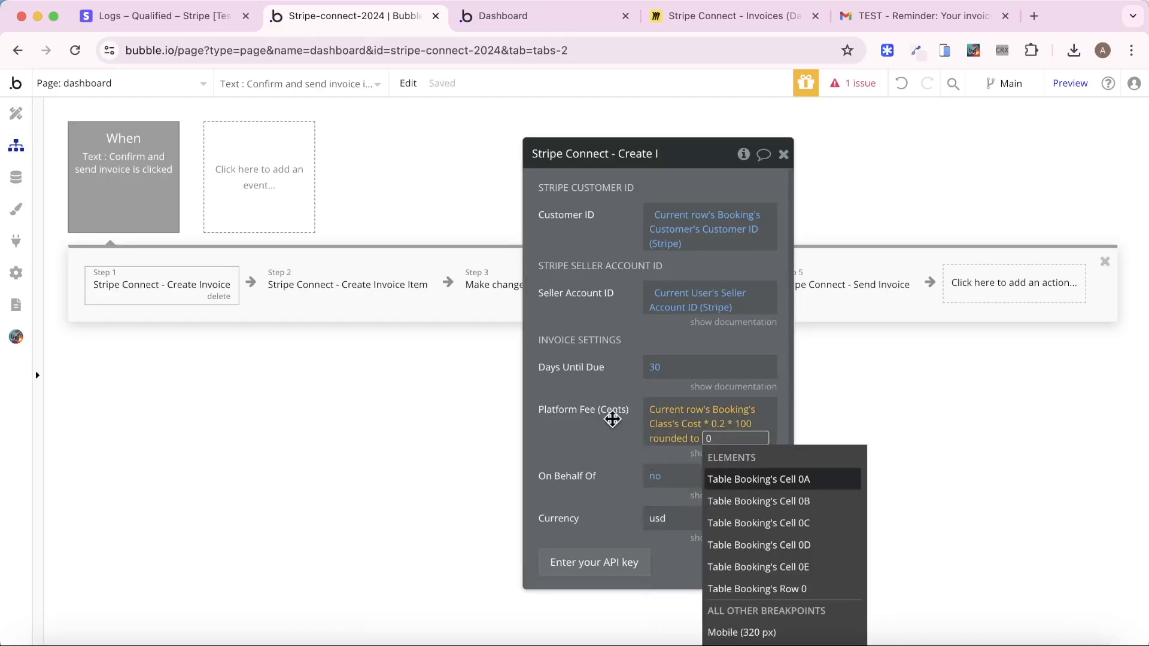
left_click(611, 411)
left_click(561, 18)
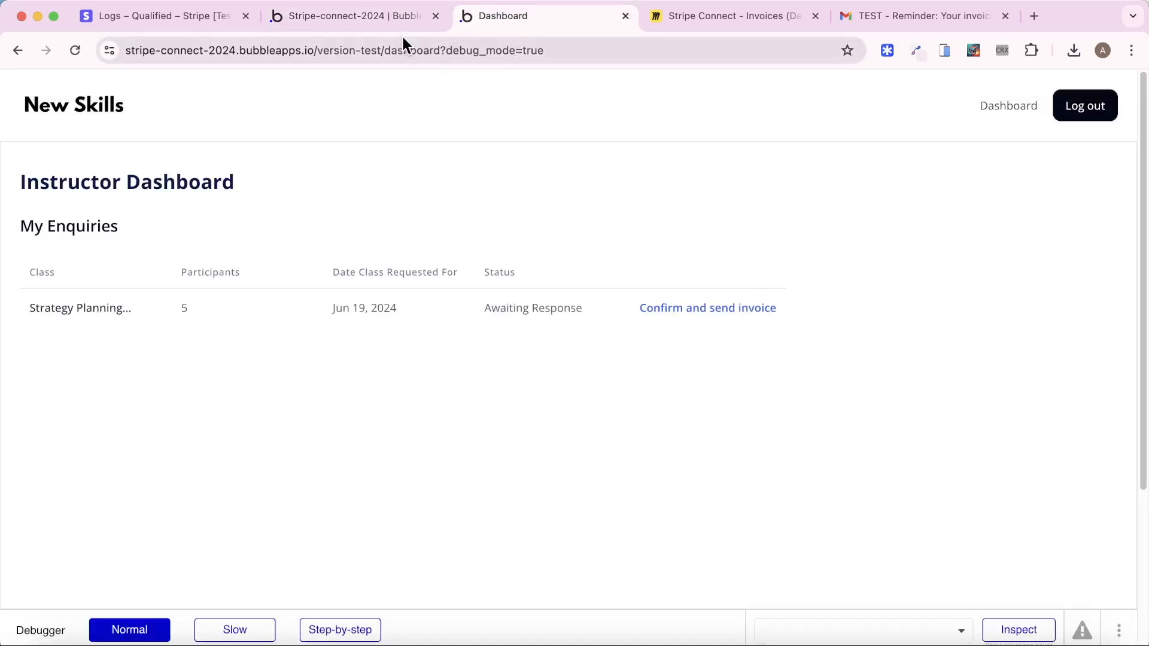
Retry confirming and invoicing the enquiry, dismiss the error, and refresh the Stripe request logs
left_click(675, 308)
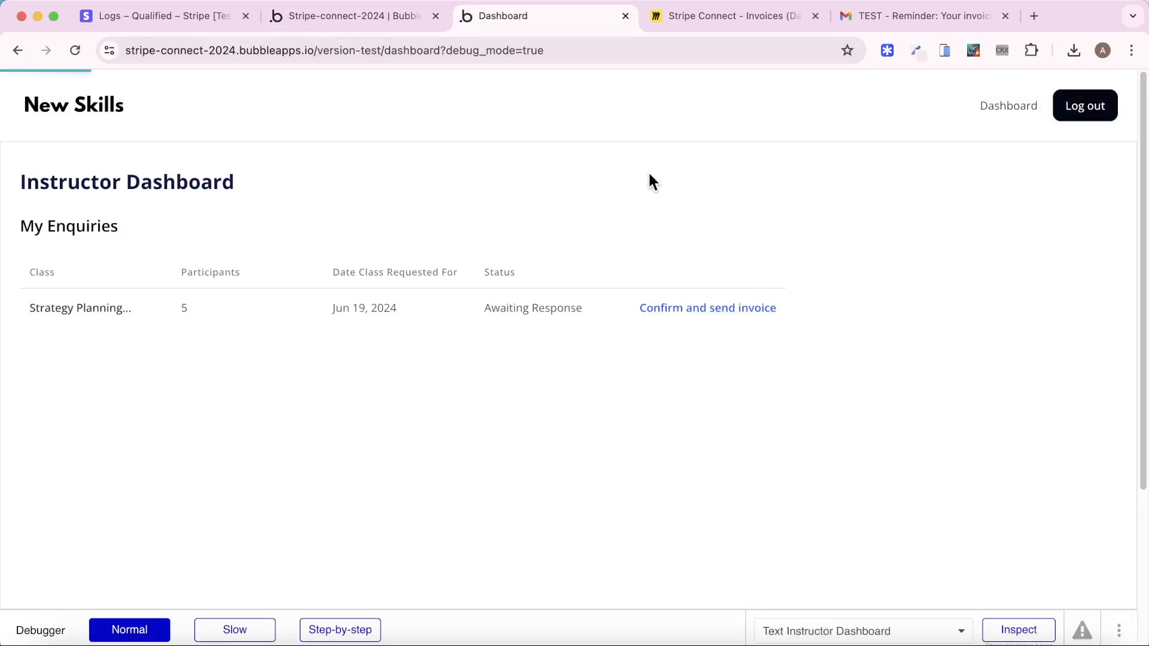
left_click(697, 181)
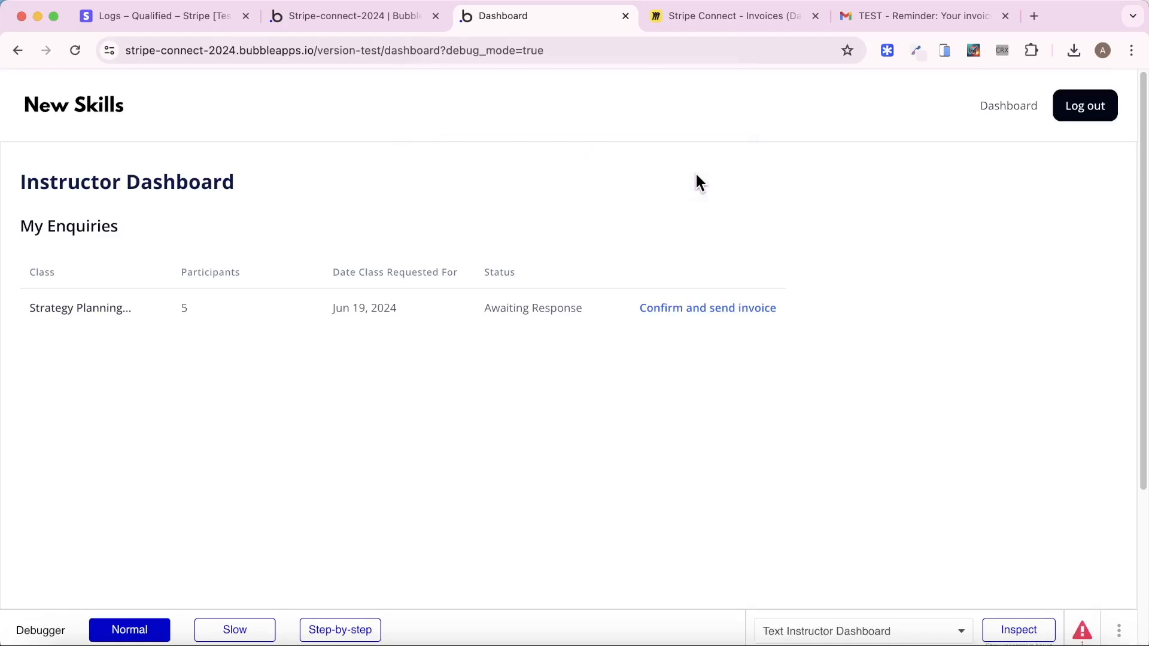
left_click(171, 17)
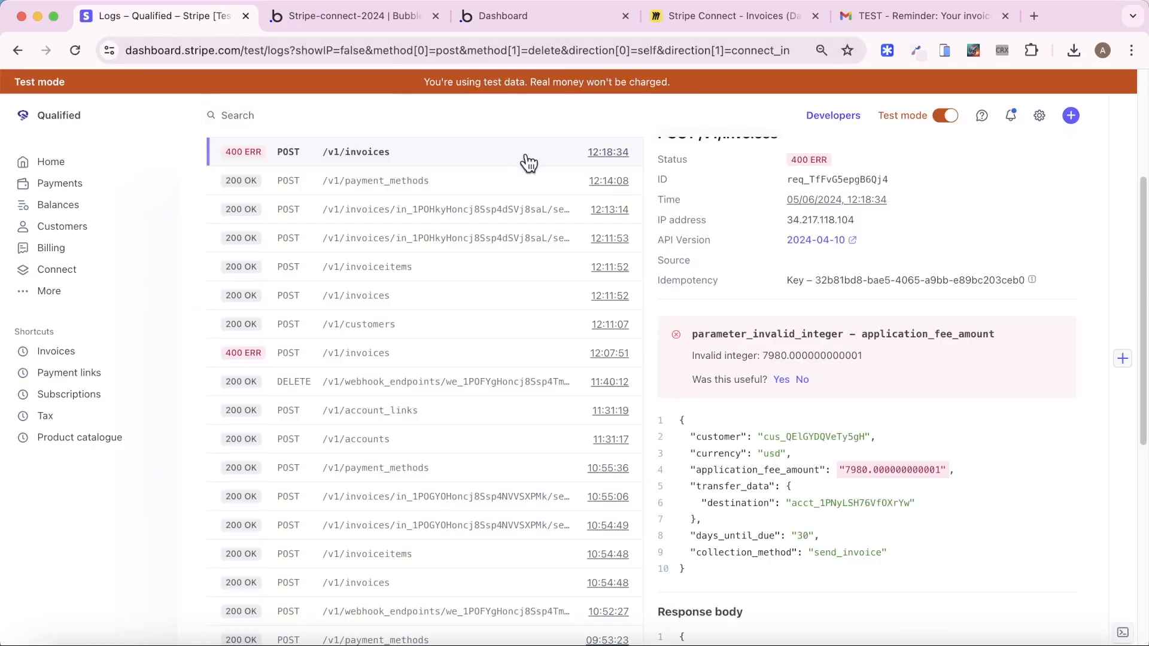
scroll(482, 215, "up", 3)
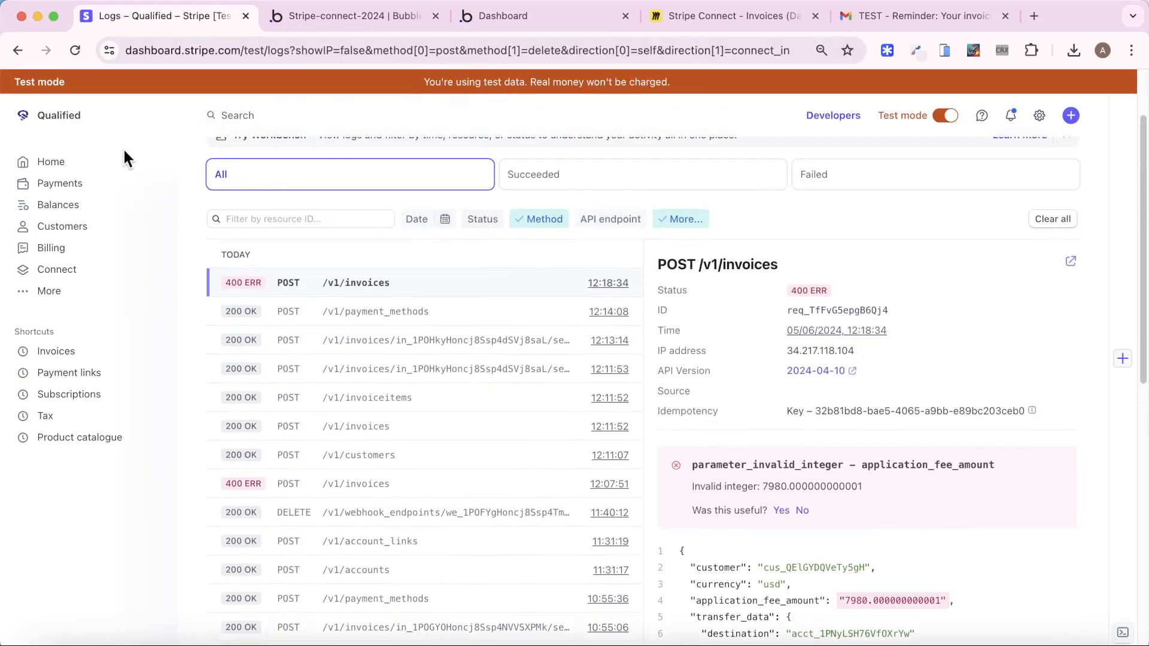
scroll(365, 183, "up", 2)
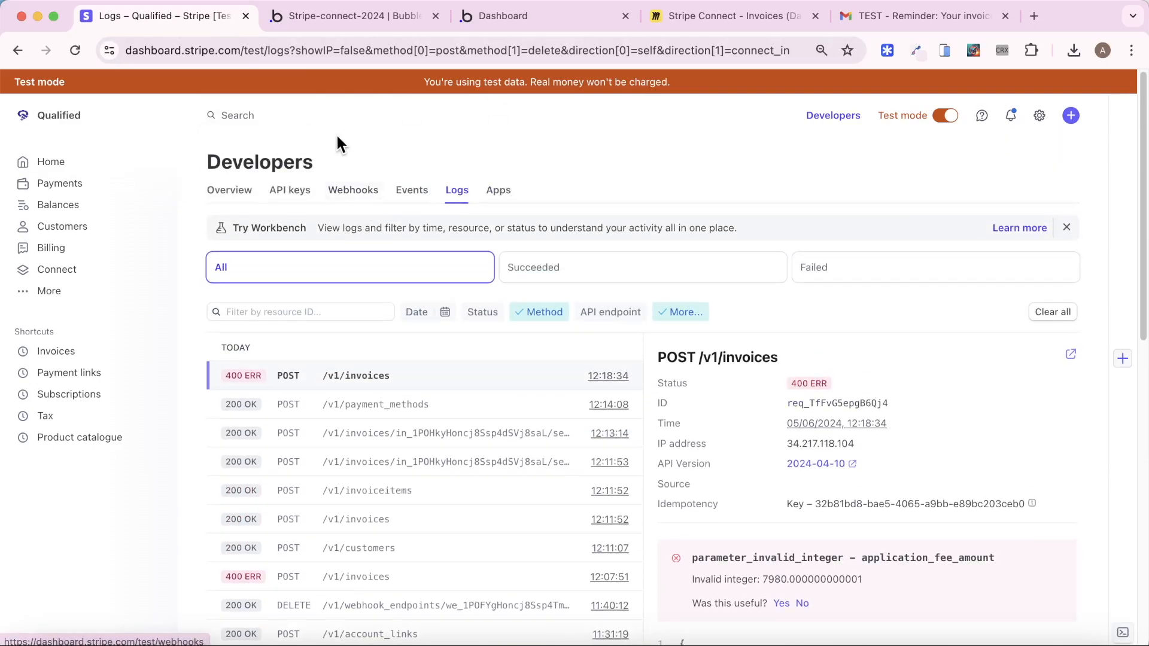
left_click(75, 52)
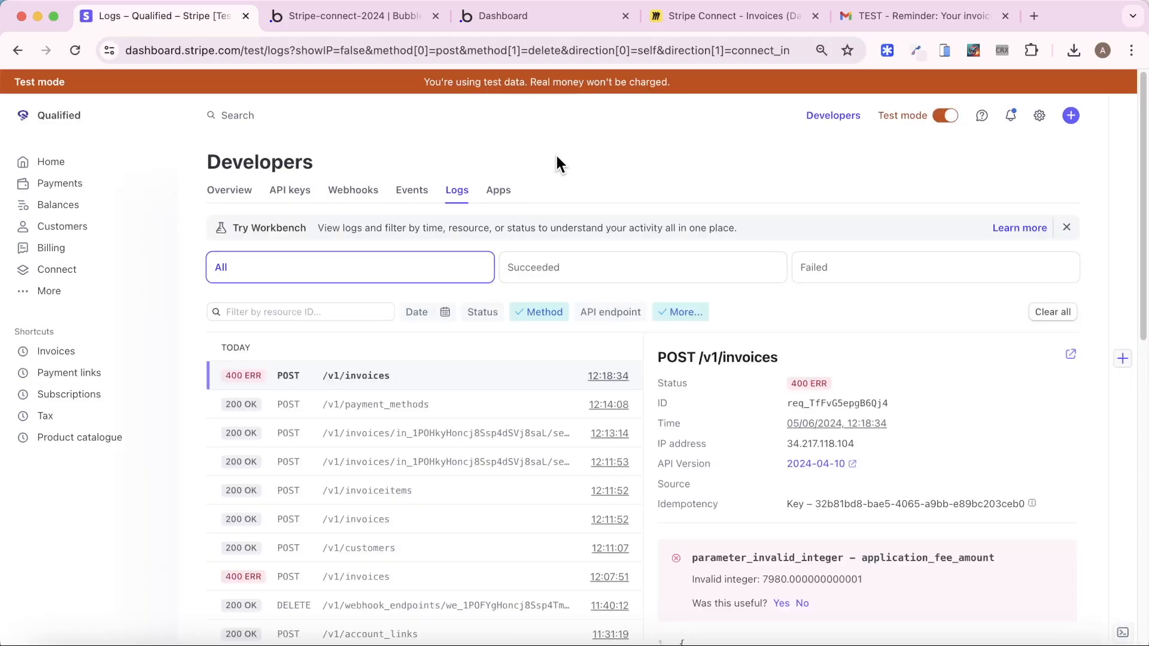
Read the failed invoice request's error: the 7980 fee rejected as a US destination charge
left_click(865, 282)
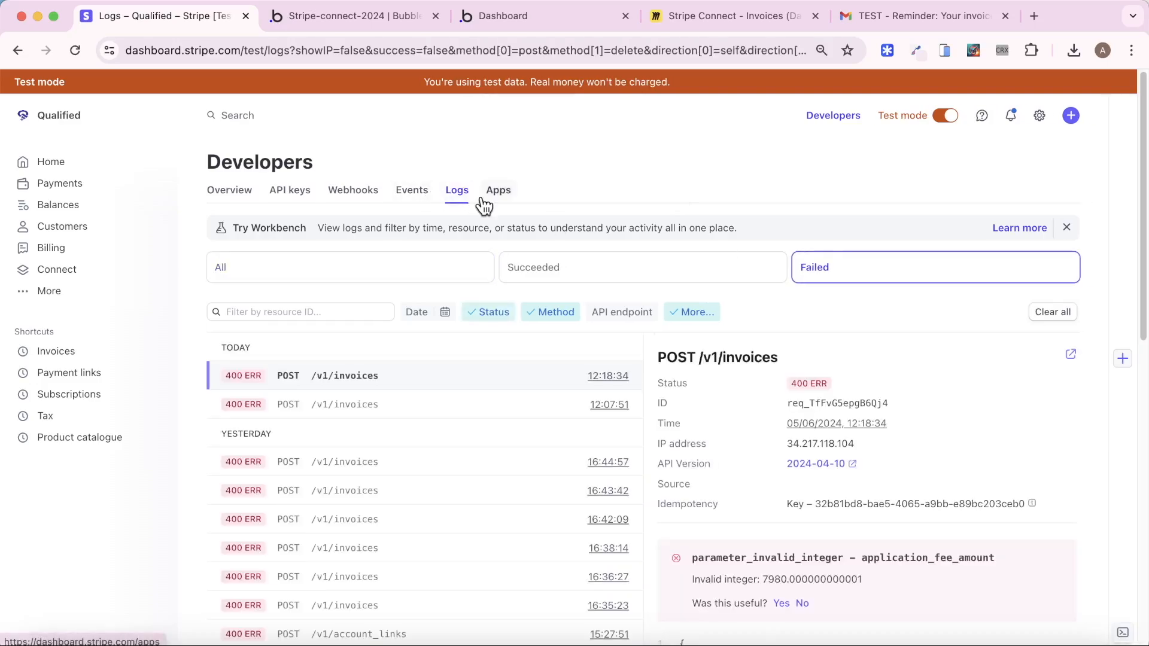
right_click(358, 271)
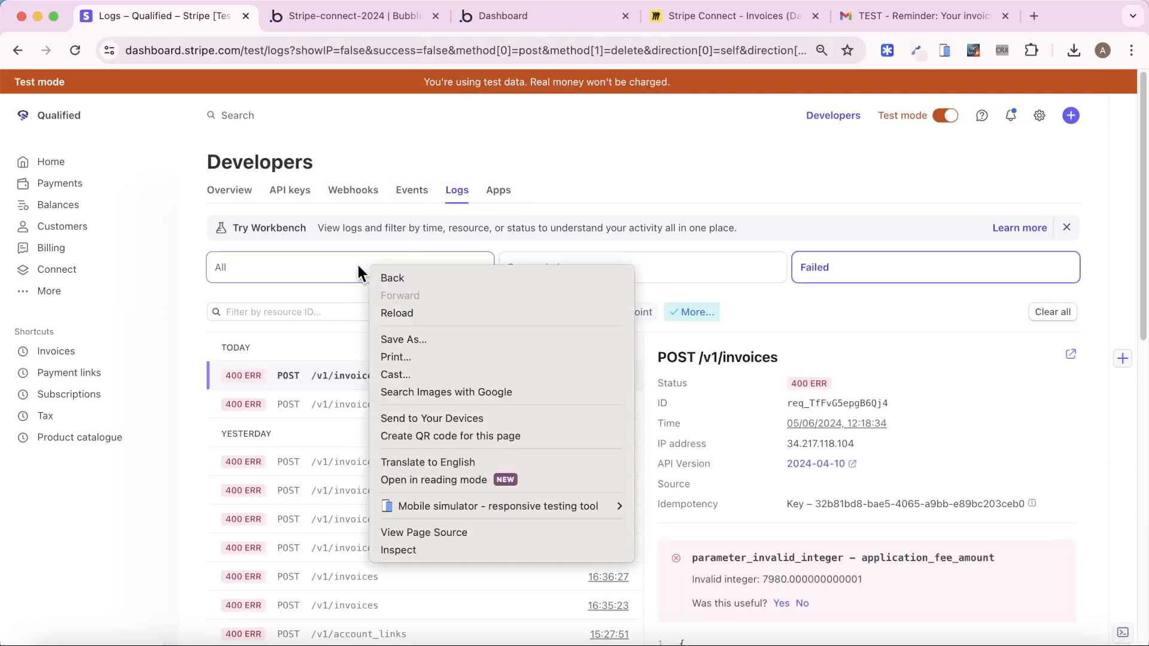
left_click(341, 273)
left_click(68, 52)
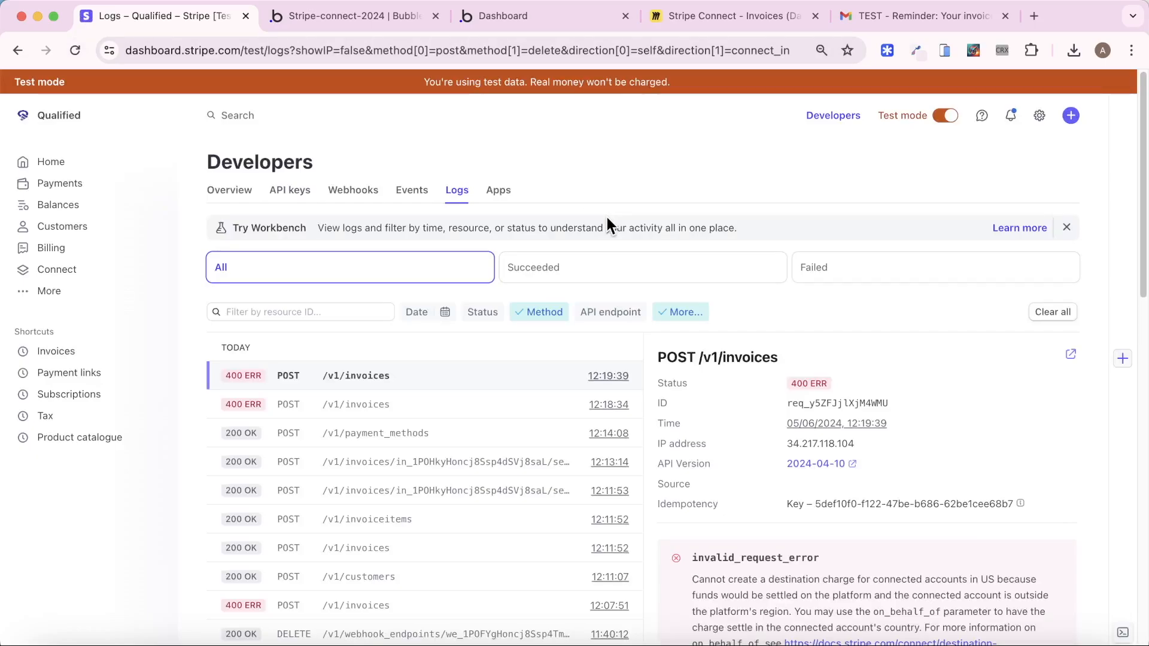
scroll(606, 216, "down", 3)
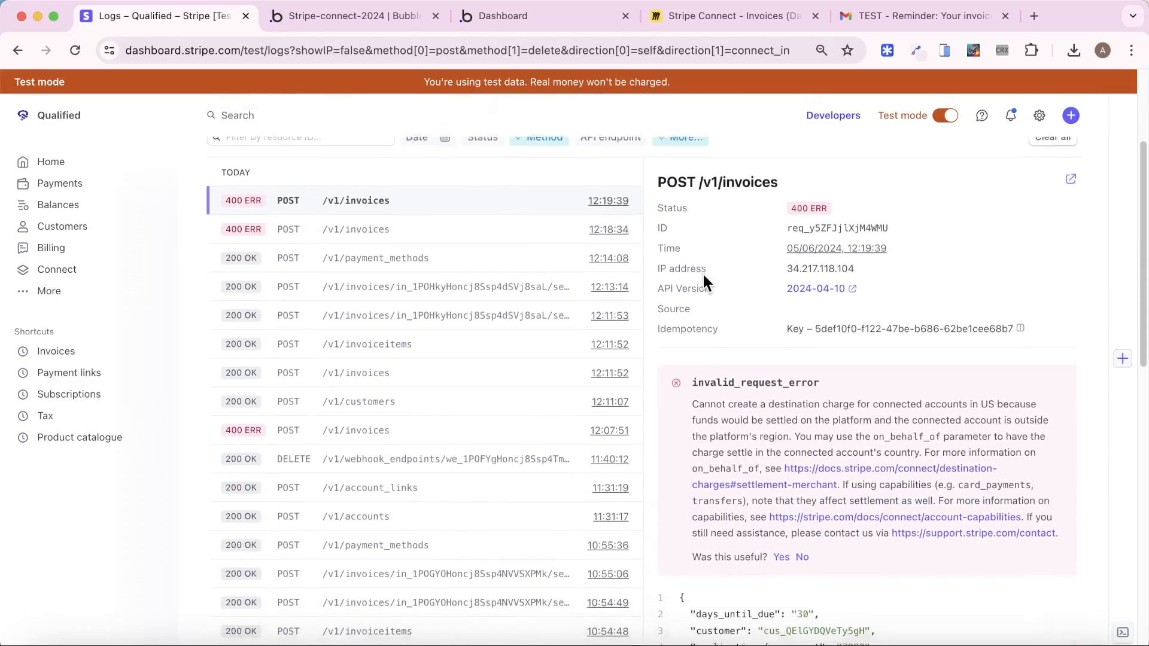
scroll(799, 335, "down", 2)
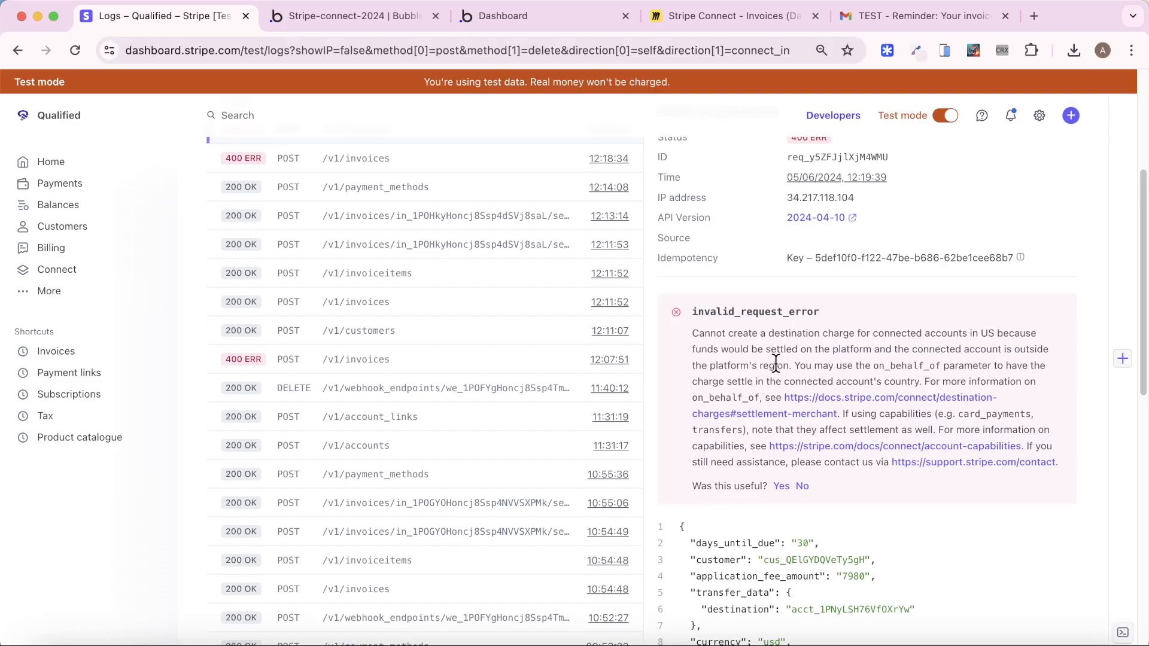
Set the Create Invoice action's On Behalf Of to yes and reload the running app
left_click(359, 15)
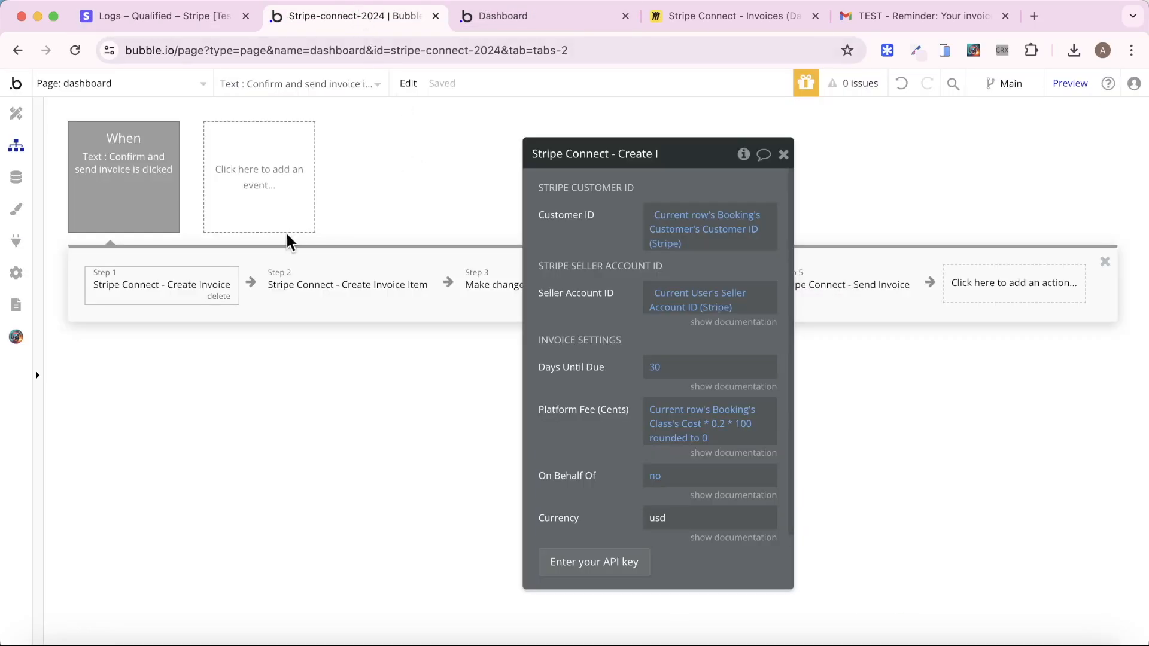
left_click(657, 478)
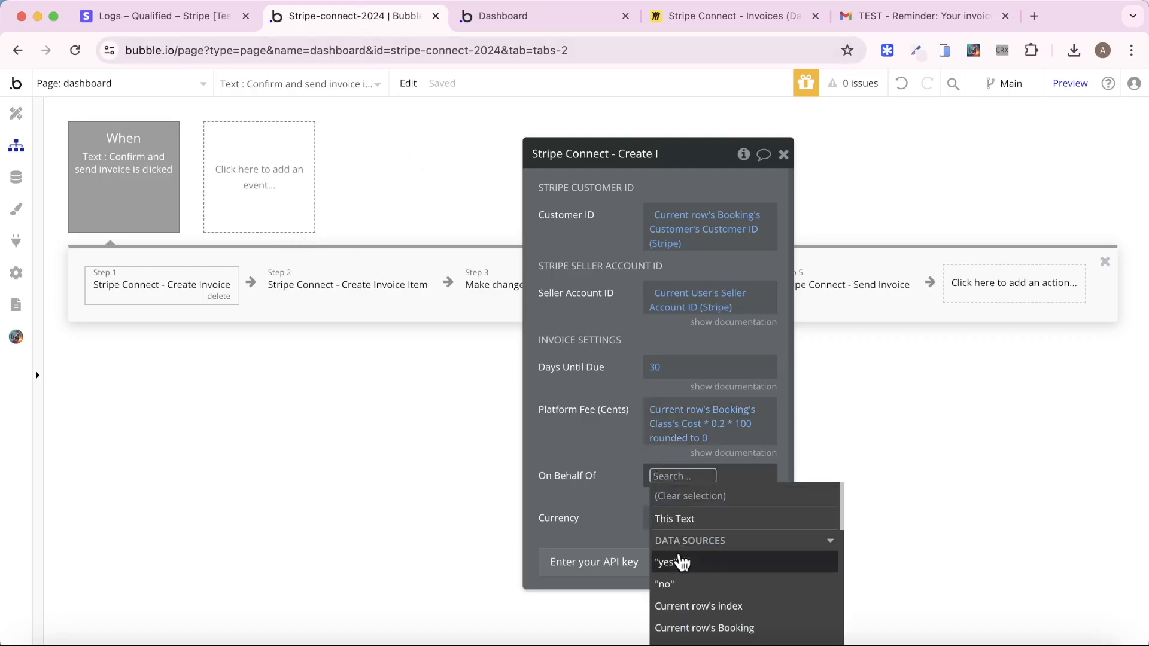
left_click(679, 563)
left_click(479, 15)
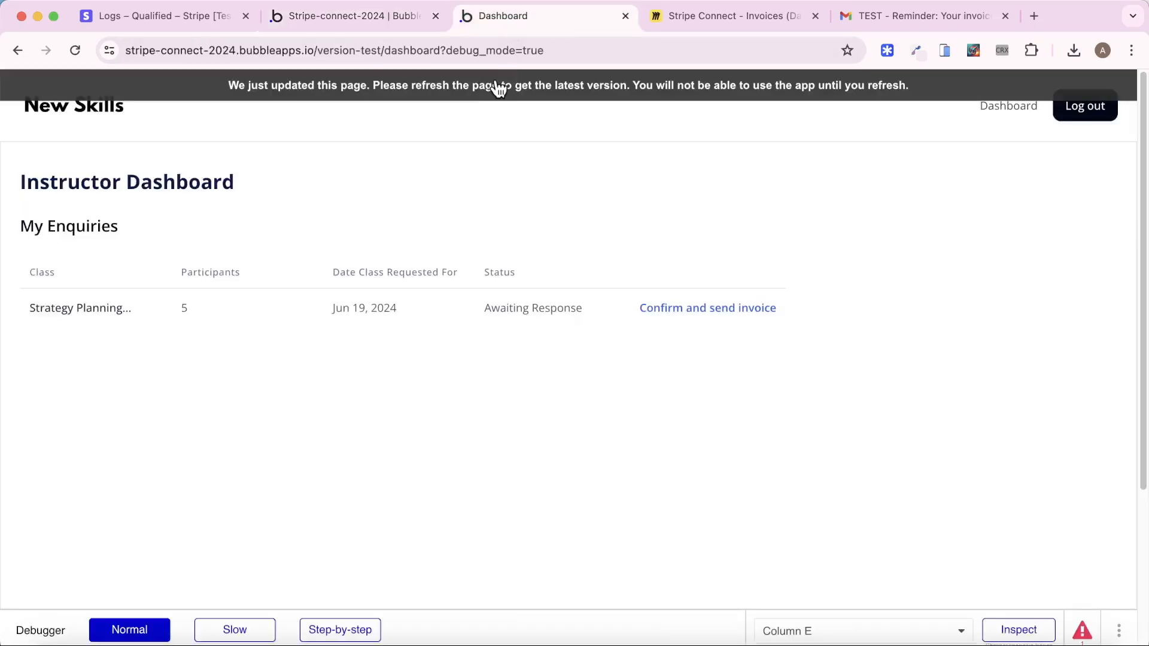
left_click(496, 84)
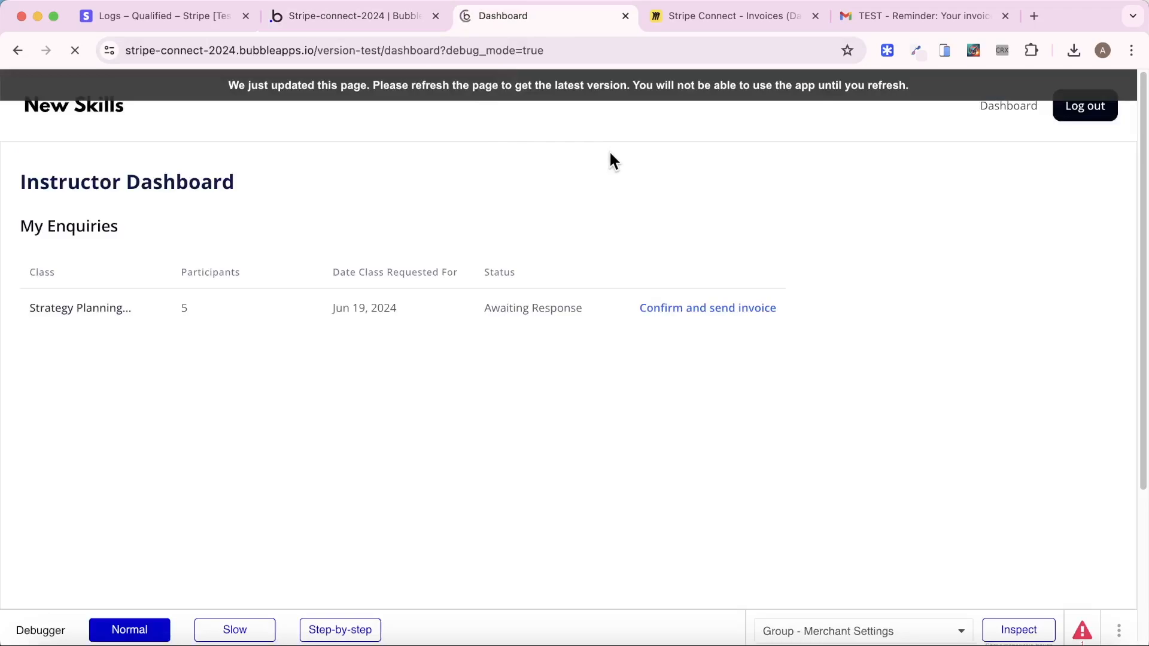
Confirm the enquiry so it reads Confirmed - Invoice Sent, and check the customer's inbox
left_click(700, 317)
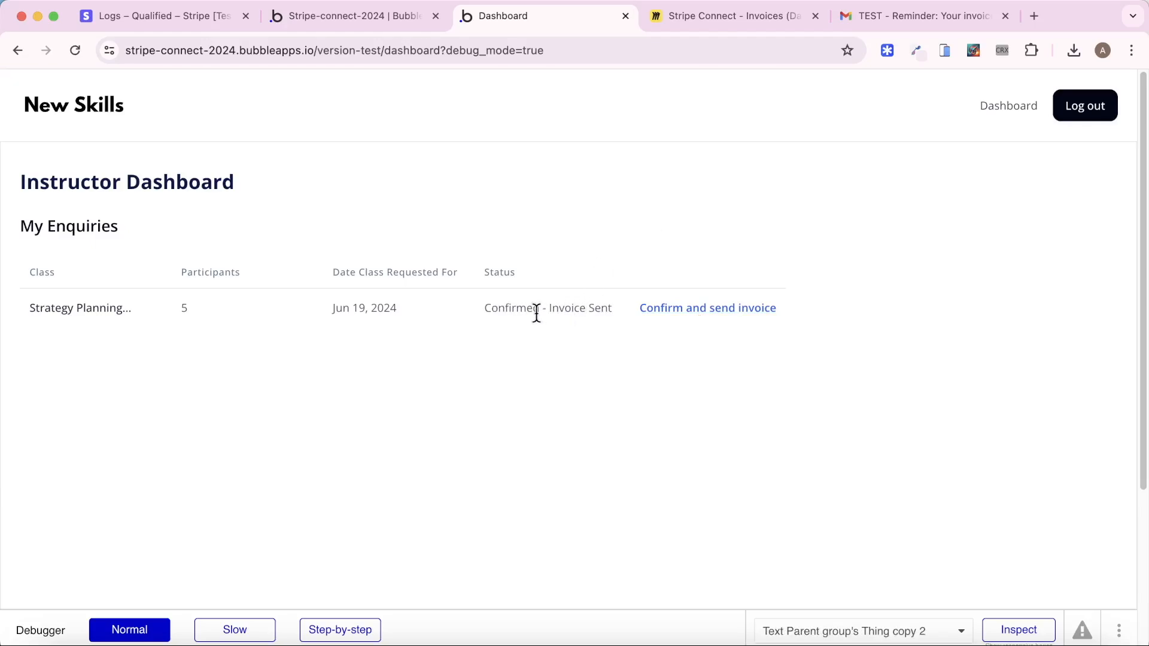
left_click(926, 16)
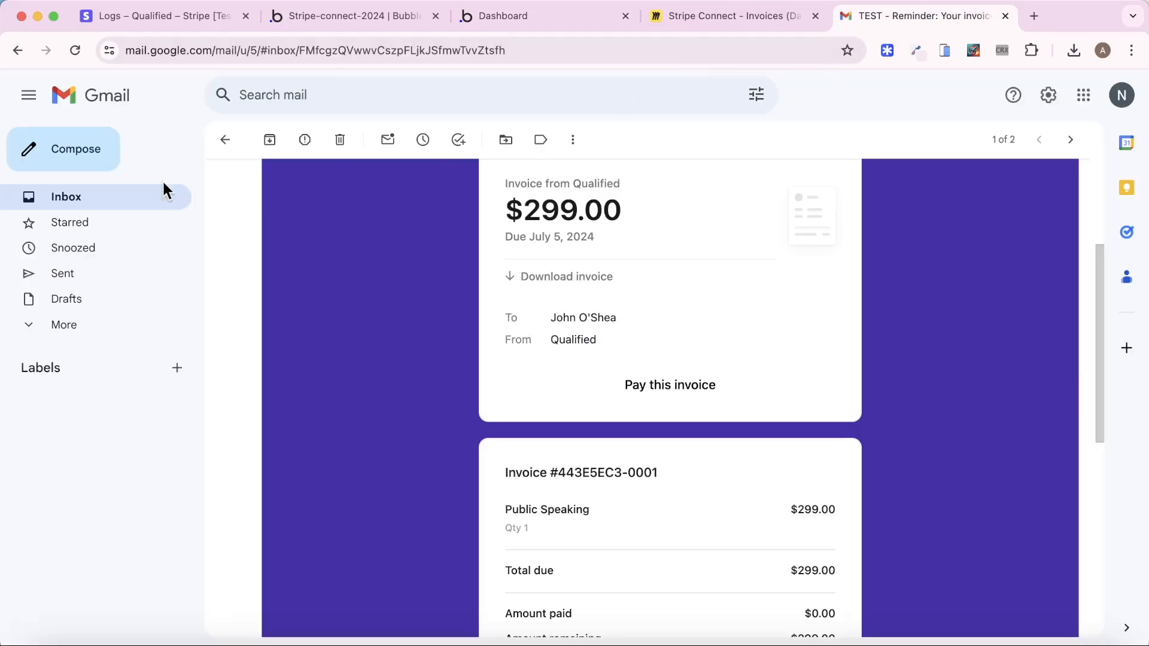
left_click(109, 196)
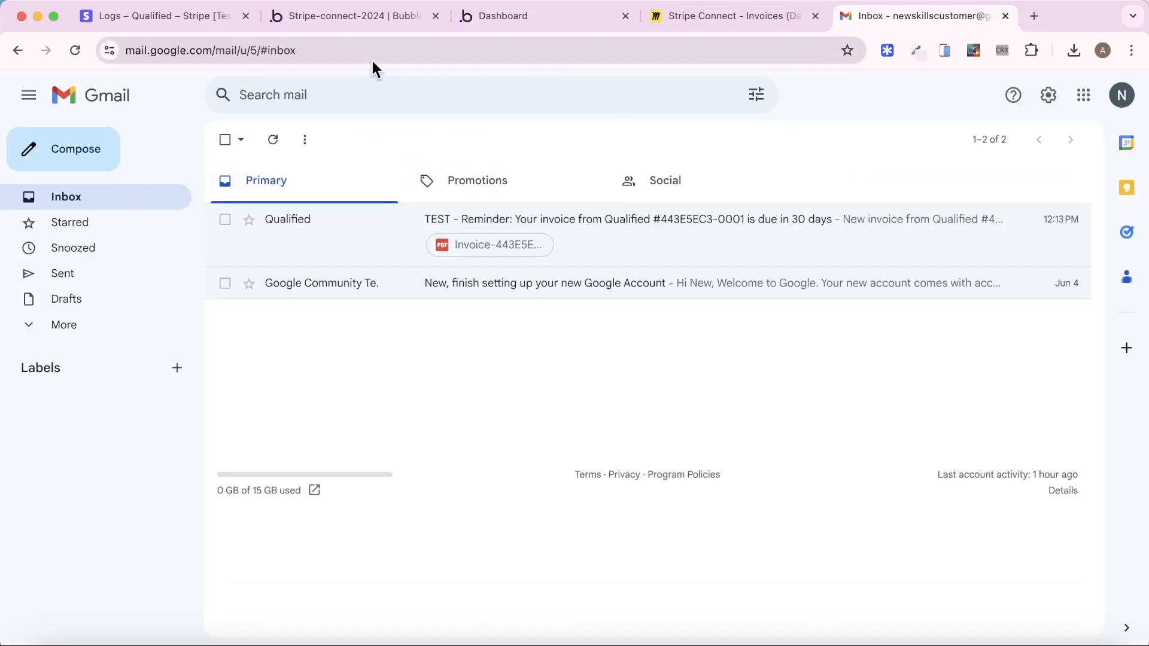
left_click(161, 18)
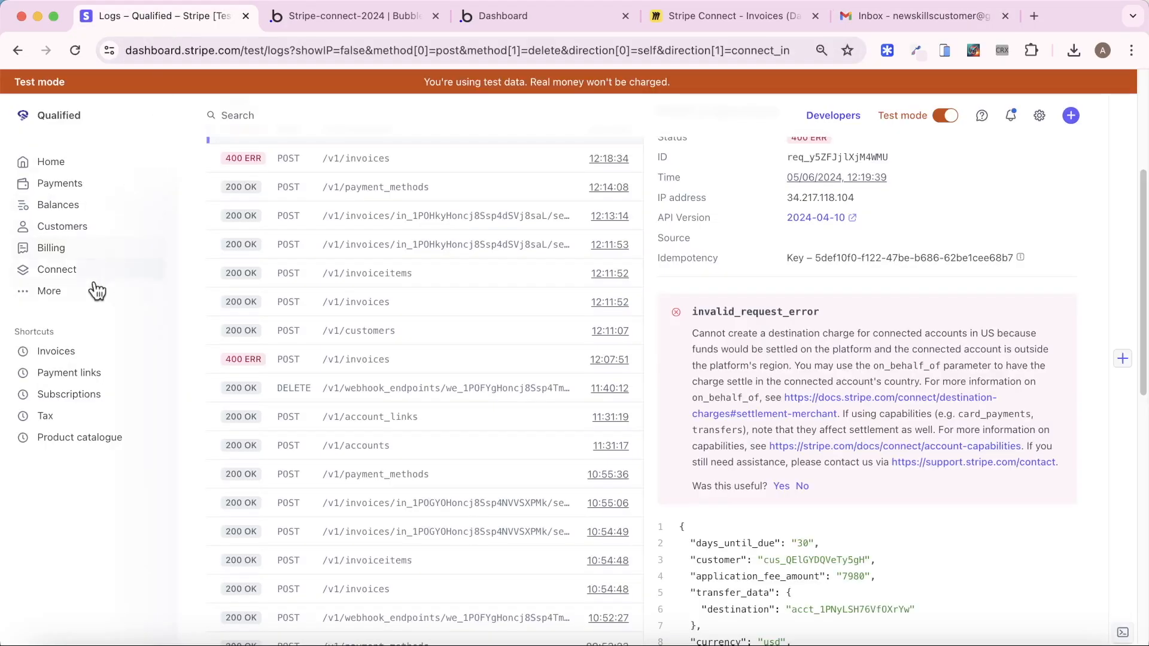
Test-send the open US$399.00 invoice 443E5EC3-0001 to the customer
left_click(77, 351)
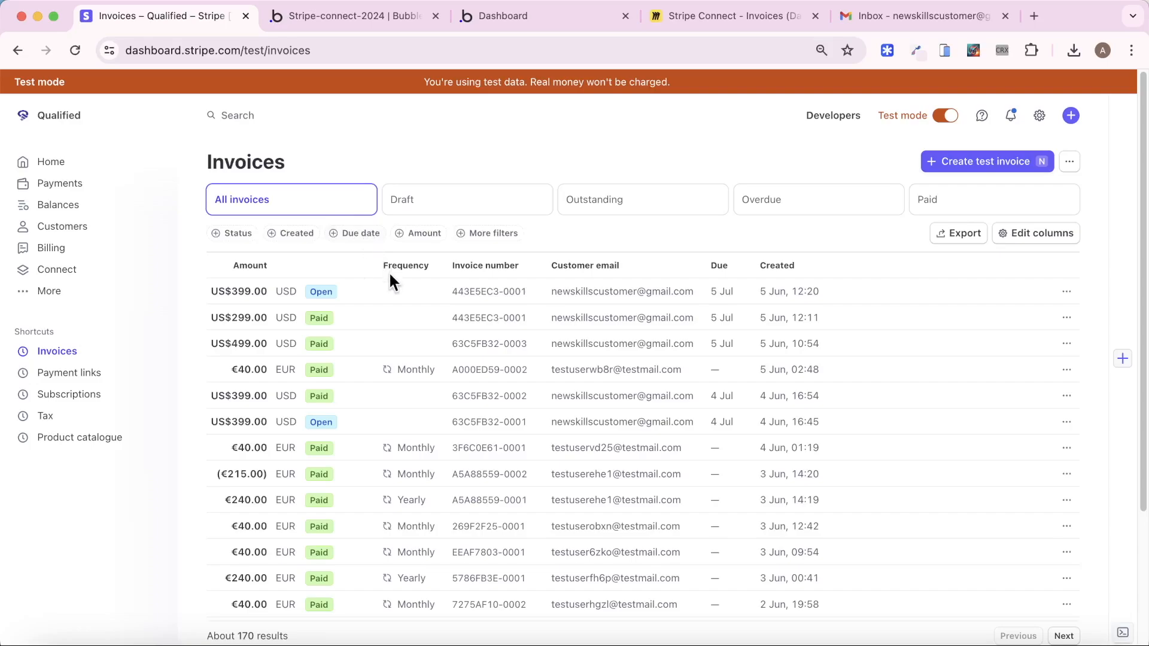
left_click(381, 283)
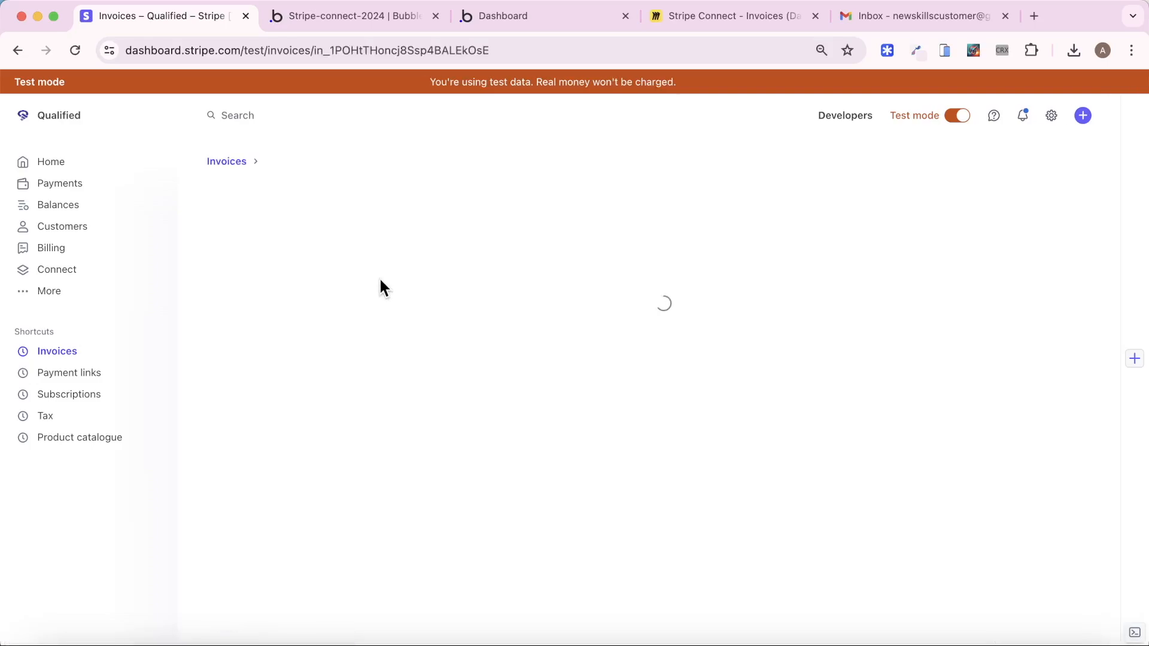
left_click(921, 188)
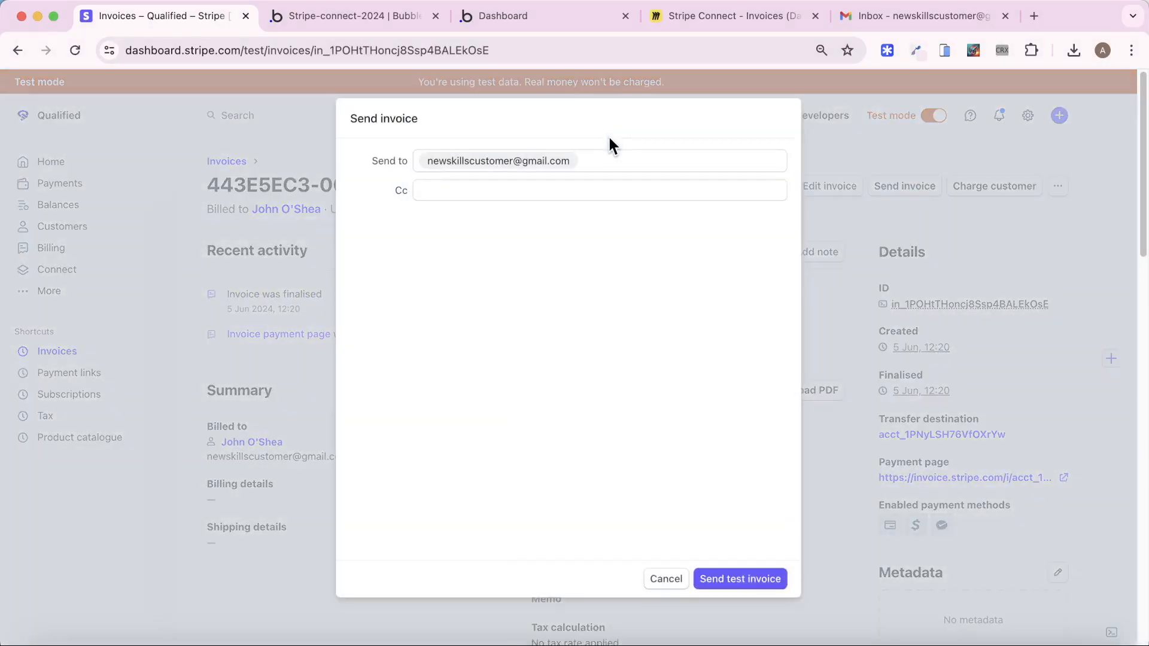
left_click(735, 582)
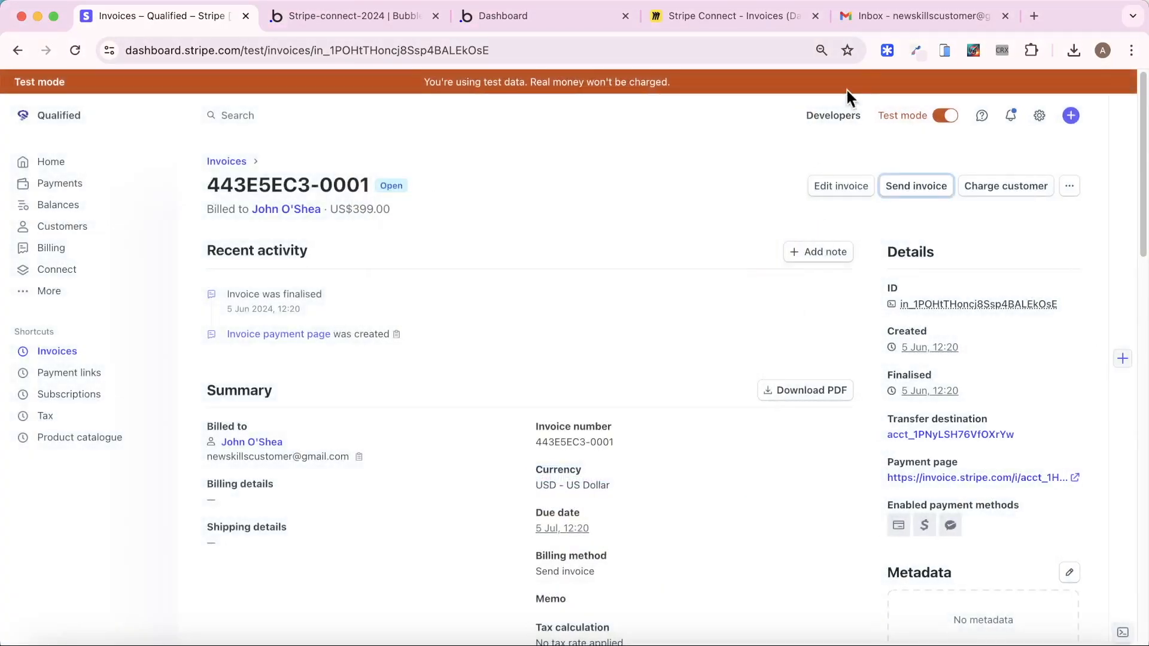
left_click(885, 12)
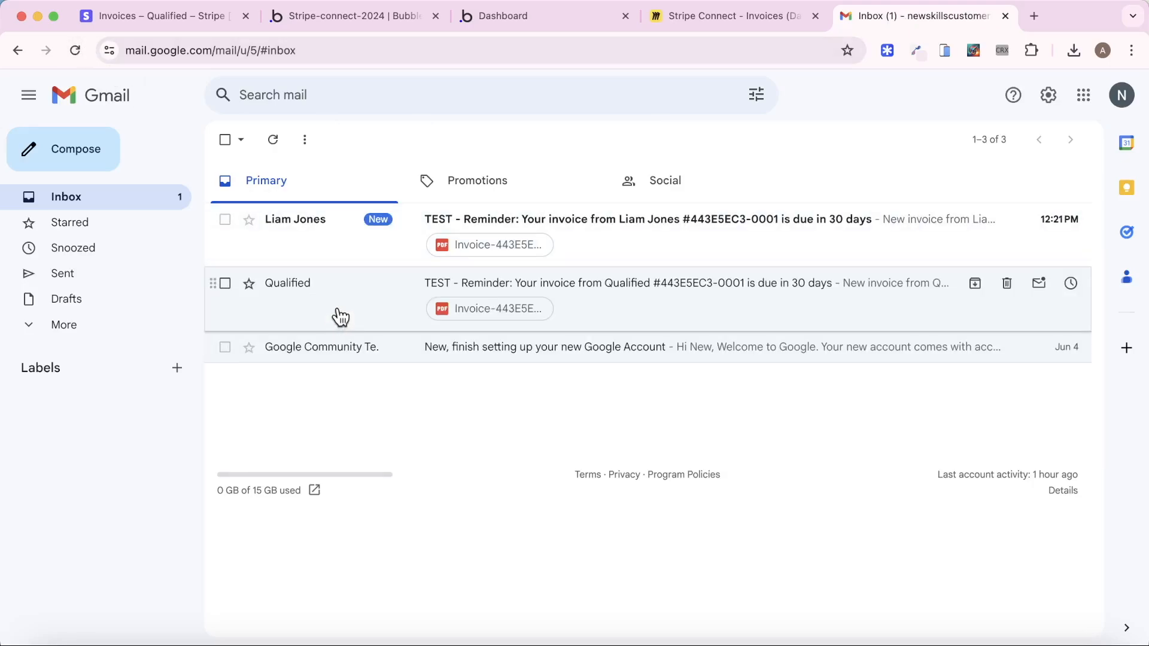
Open the newest $399.00 invoice email and follow its Pay this invoice link
left_click(333, 247)
scroll(336, 401, "down", 3)
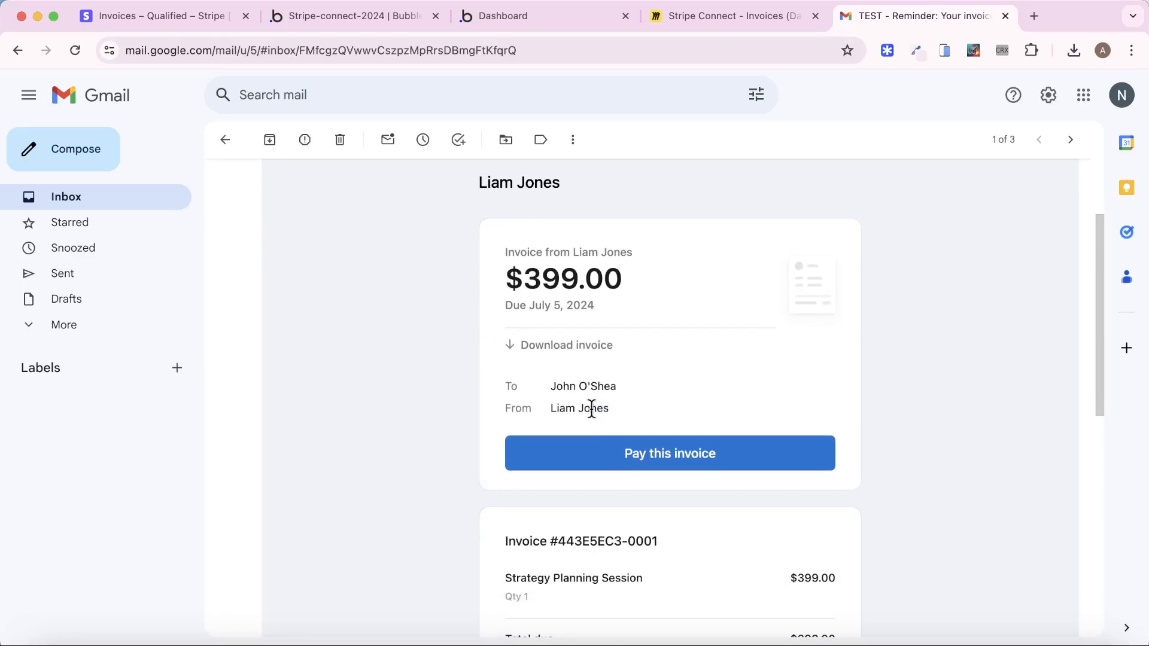
left_click(629, 473)
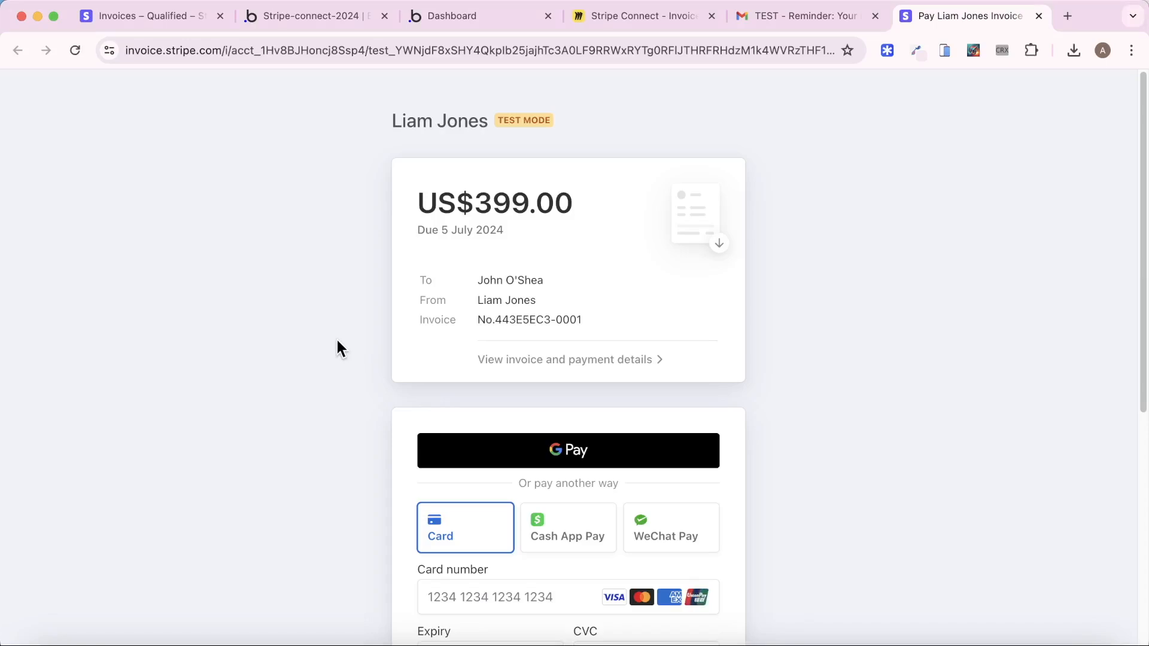
Scroll the hosted invoice page down to the card payment form
scroll(336, 336, "down", 7)
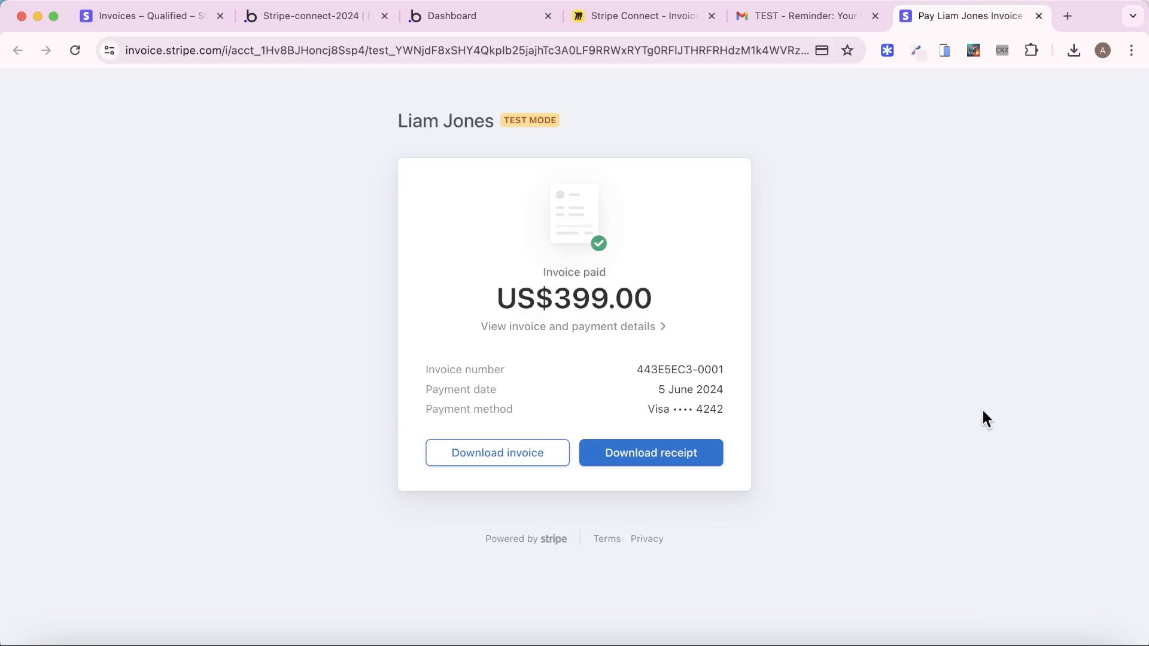
Confirm in Payments and Collected fees that the US$399.00 payment succeeded with a US$79.80 fee
left_click(152, 18)
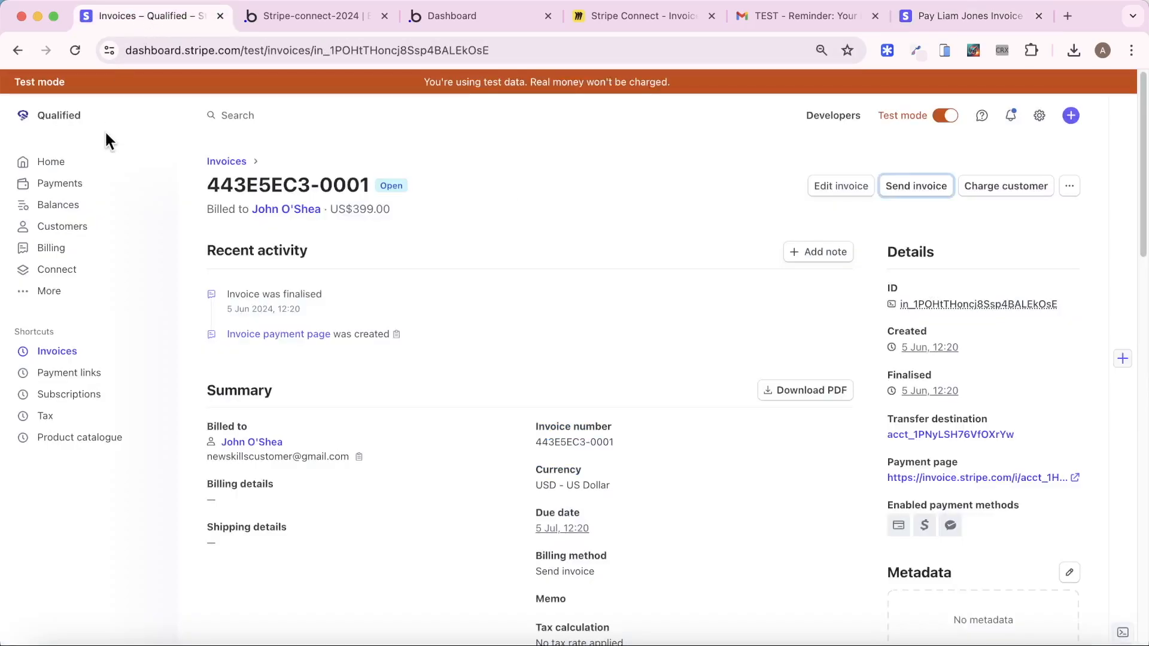
left_click(89, 197)
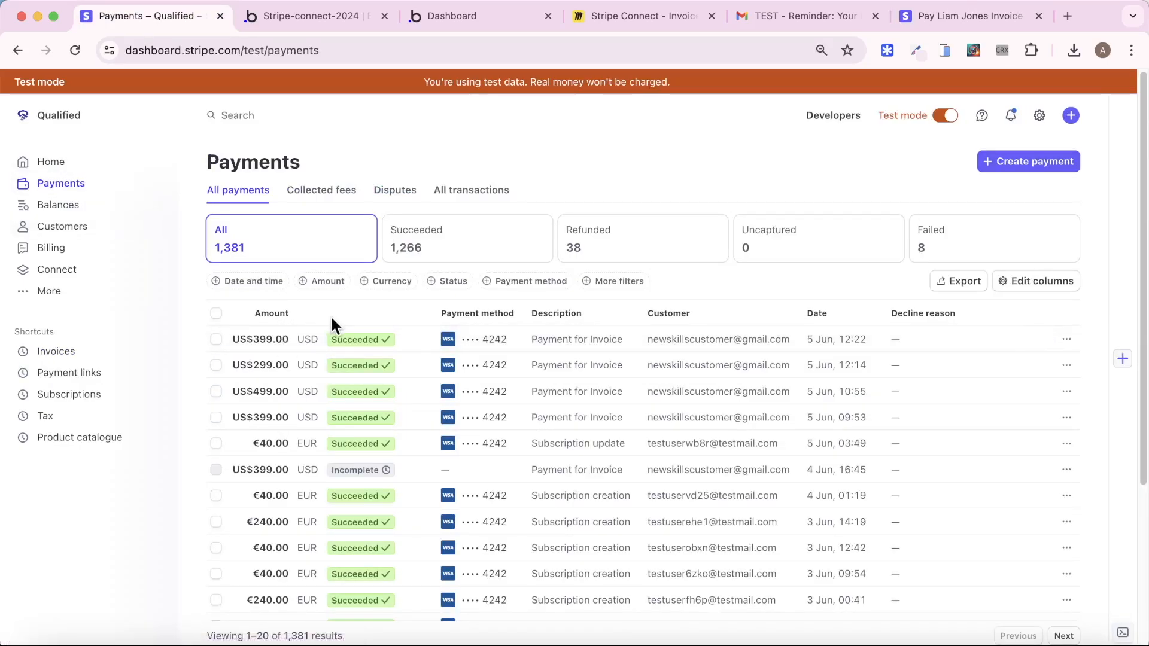
left_click(320, 190)
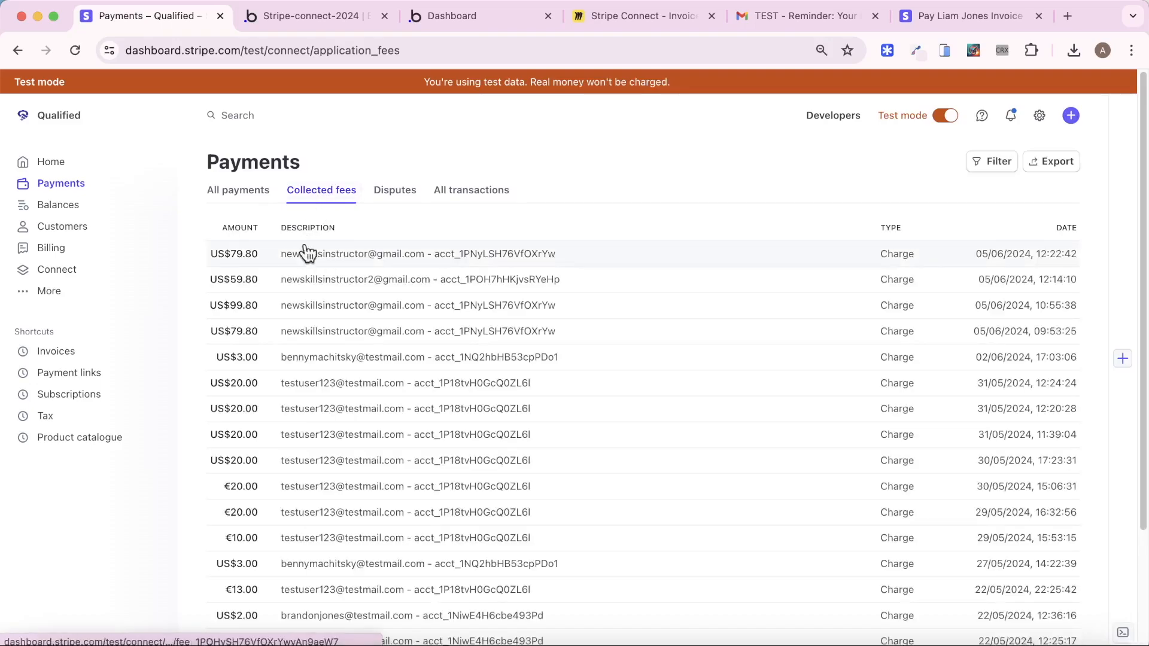
left_click(289, 24)
Show All Invoices in App data, with two records marked Confirmed - Invoice Sent, and check the running app's dashboard
left_click(34, 179)
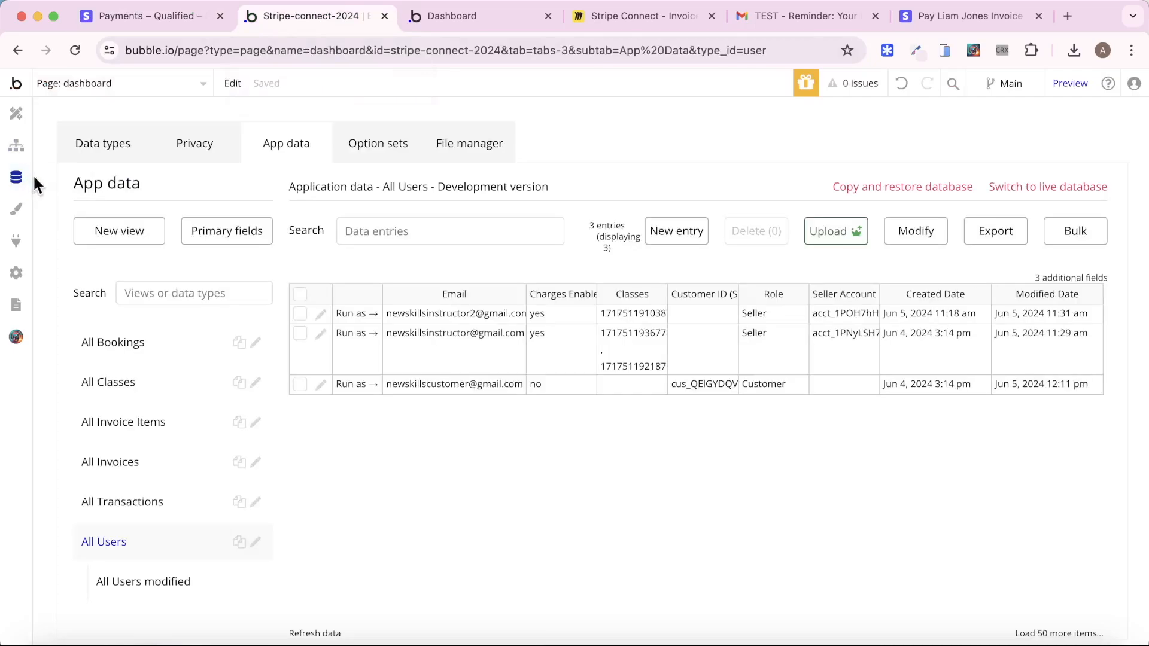
left_click(145, 459)
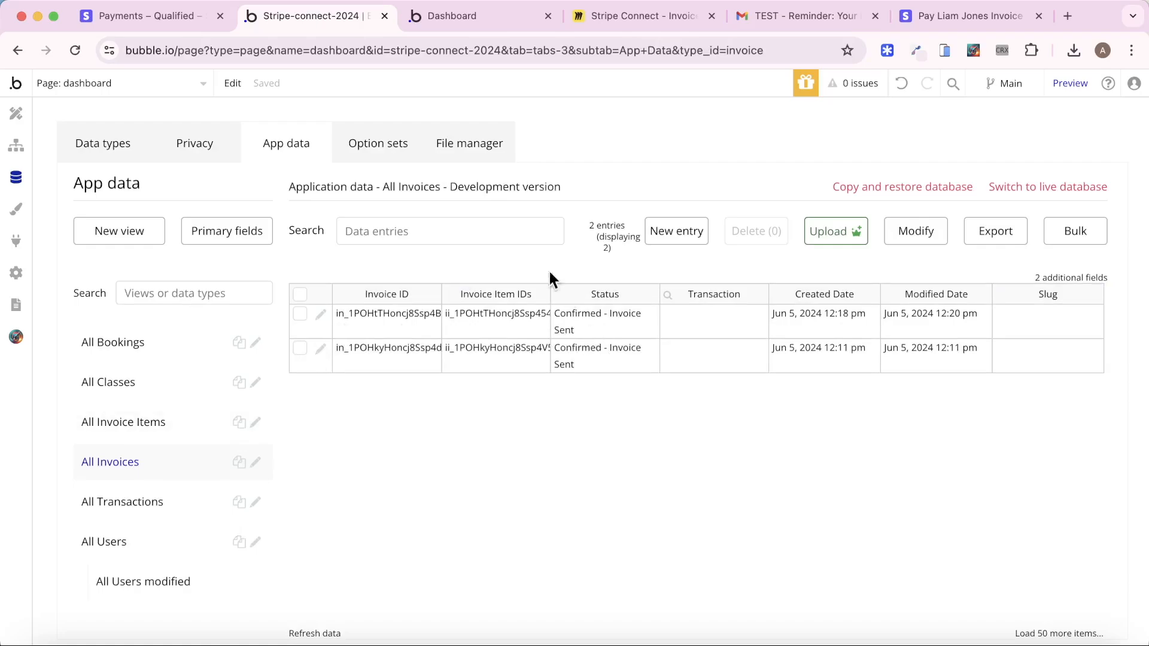
left_click(457, 16)
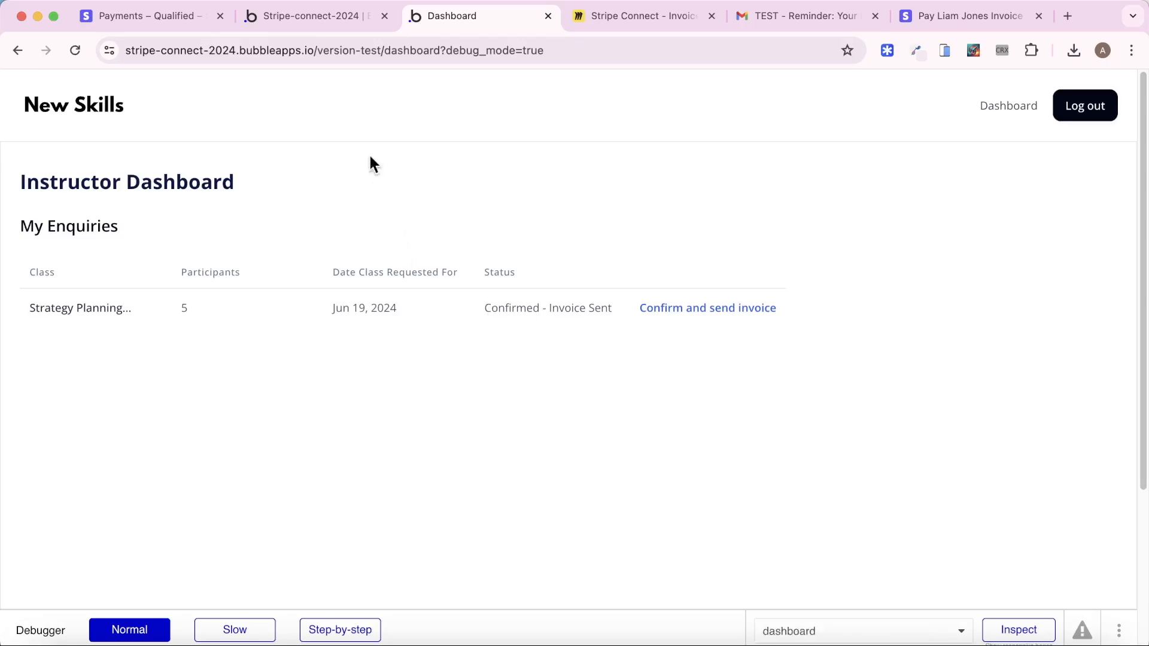
left_click(302, 18)
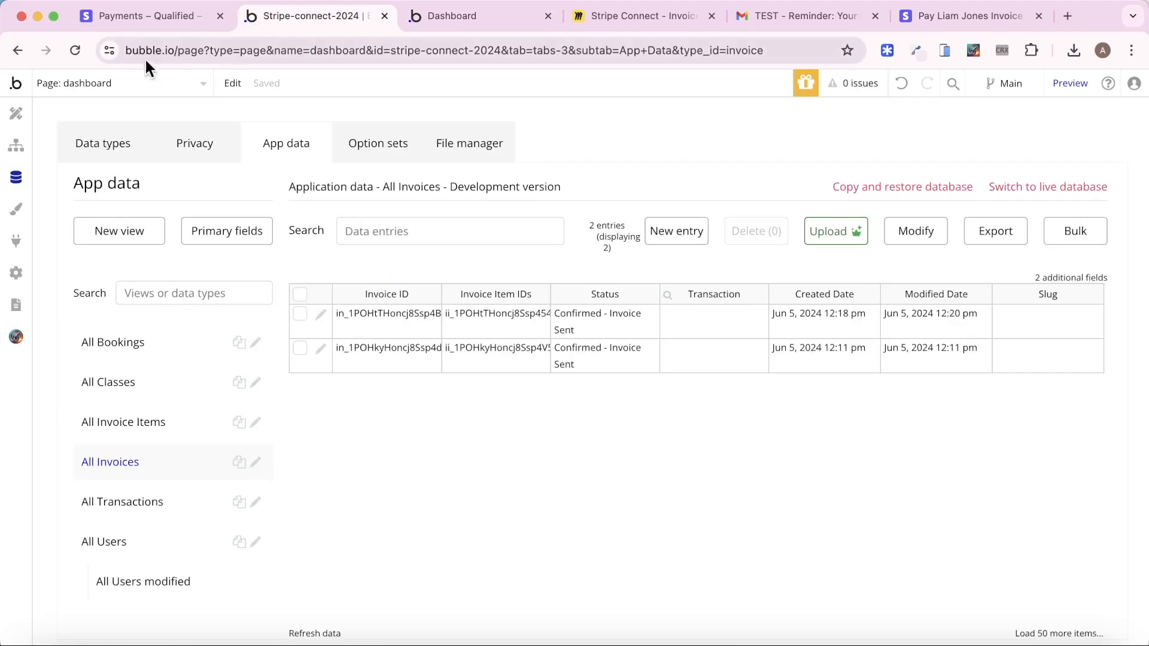
Enable the Workflow API and backend workflows in API settings, and open the page selector list
left_click(18, 270)
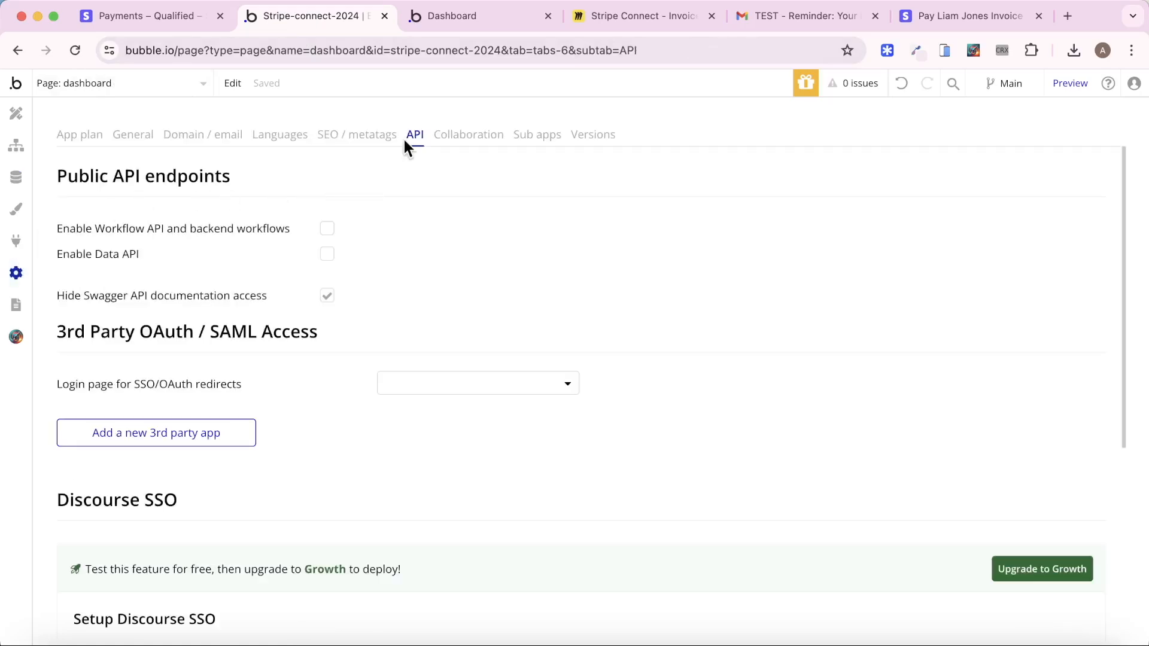
left_click(327, 231)
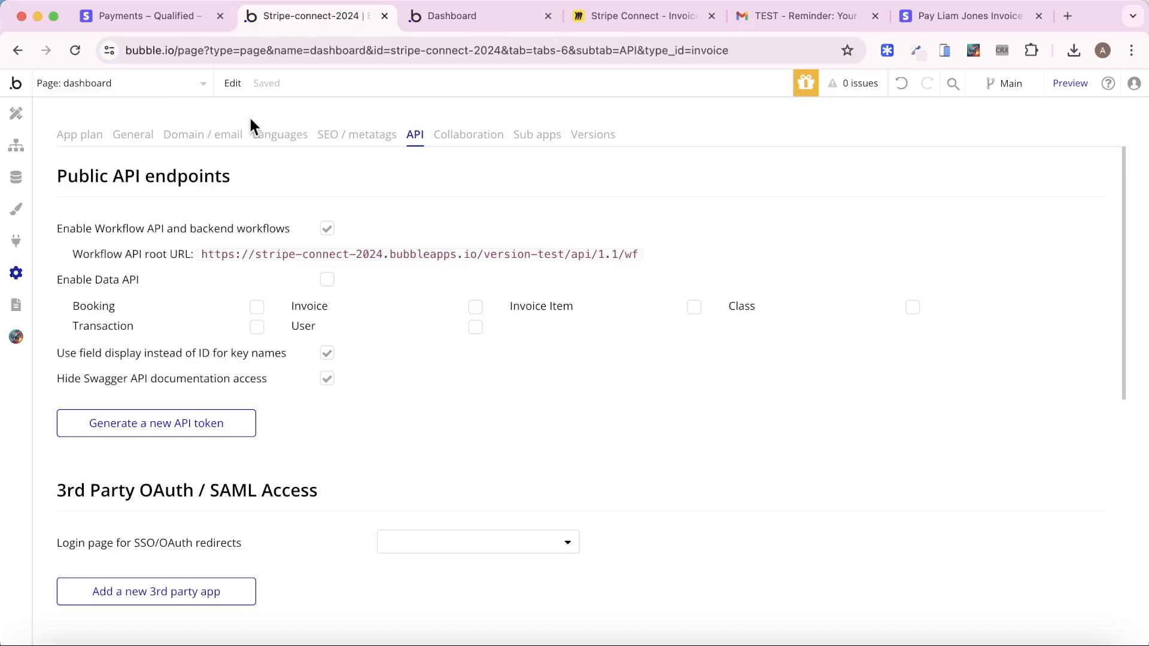
left_click(144, 83)
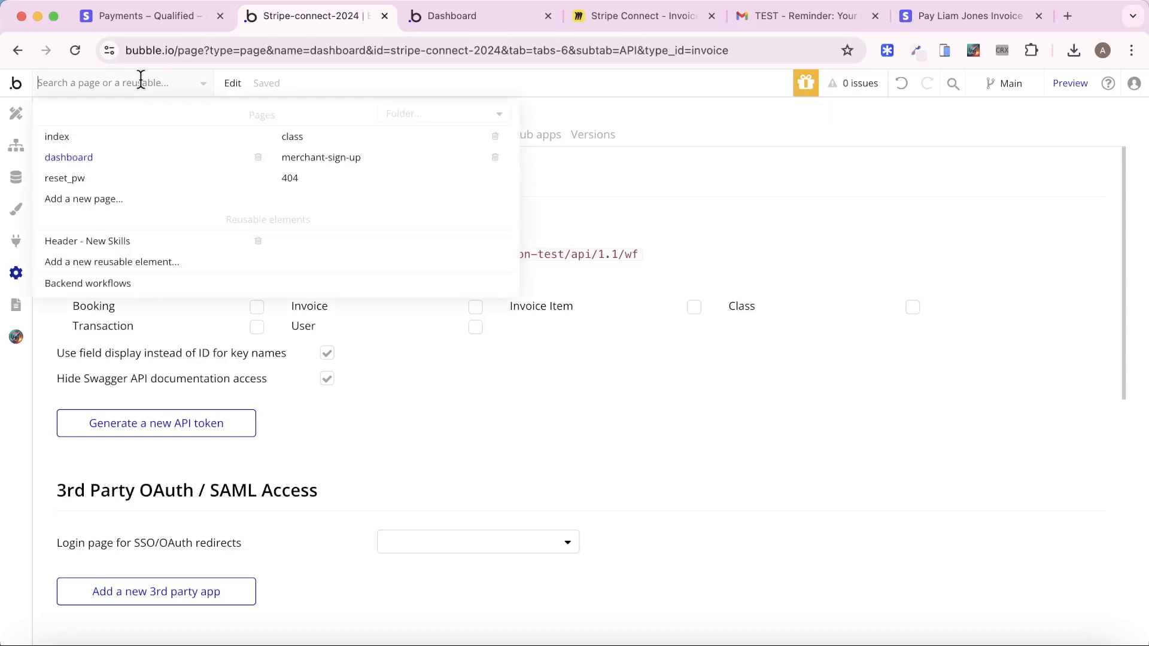
left_click(94, 289)
In Backend workflows, add a new API workflow named invoice_paid
left_click(143, 205)
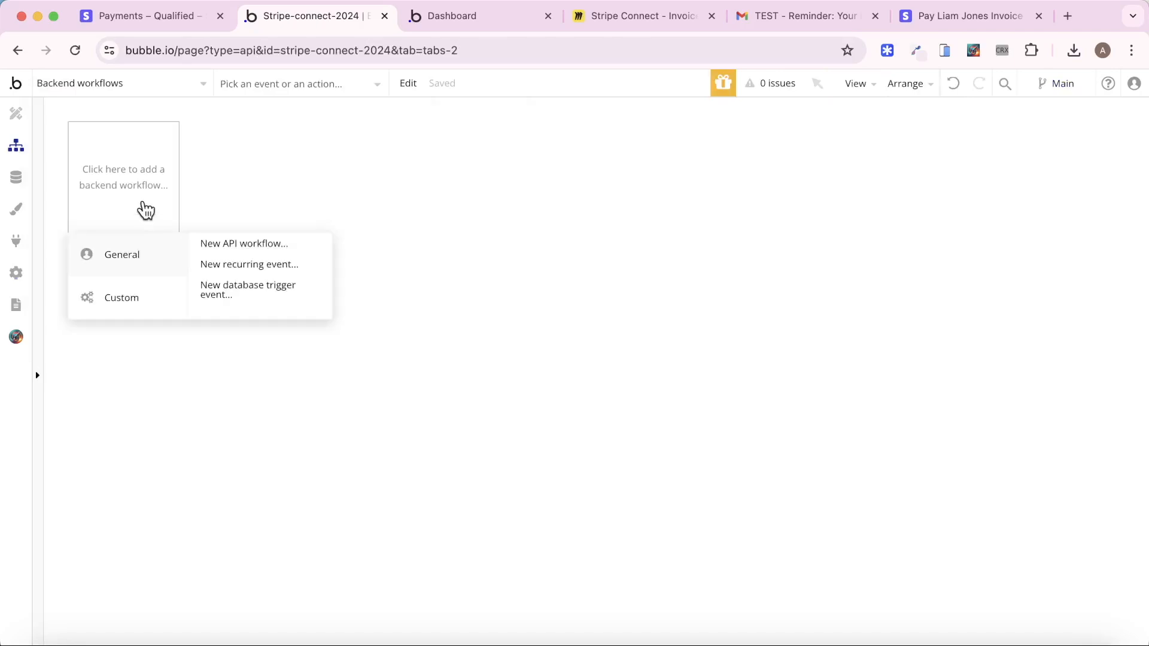
left_click(243, 244)
left_click_drag(582, 228, 346, 219)
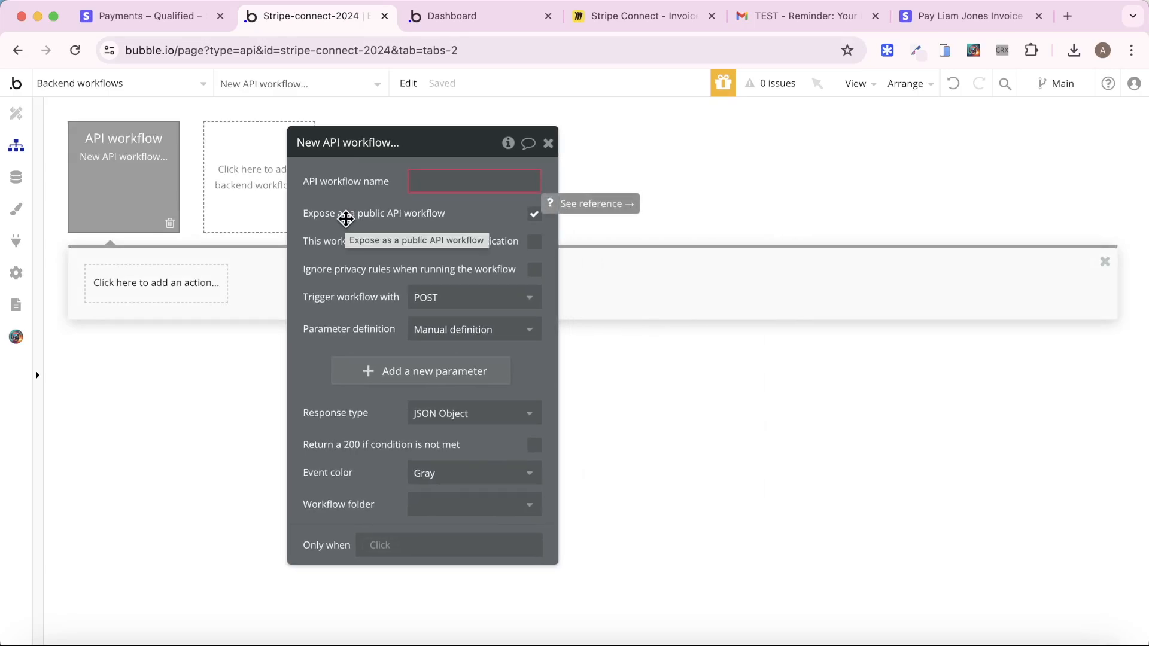
left_click(449, 182)
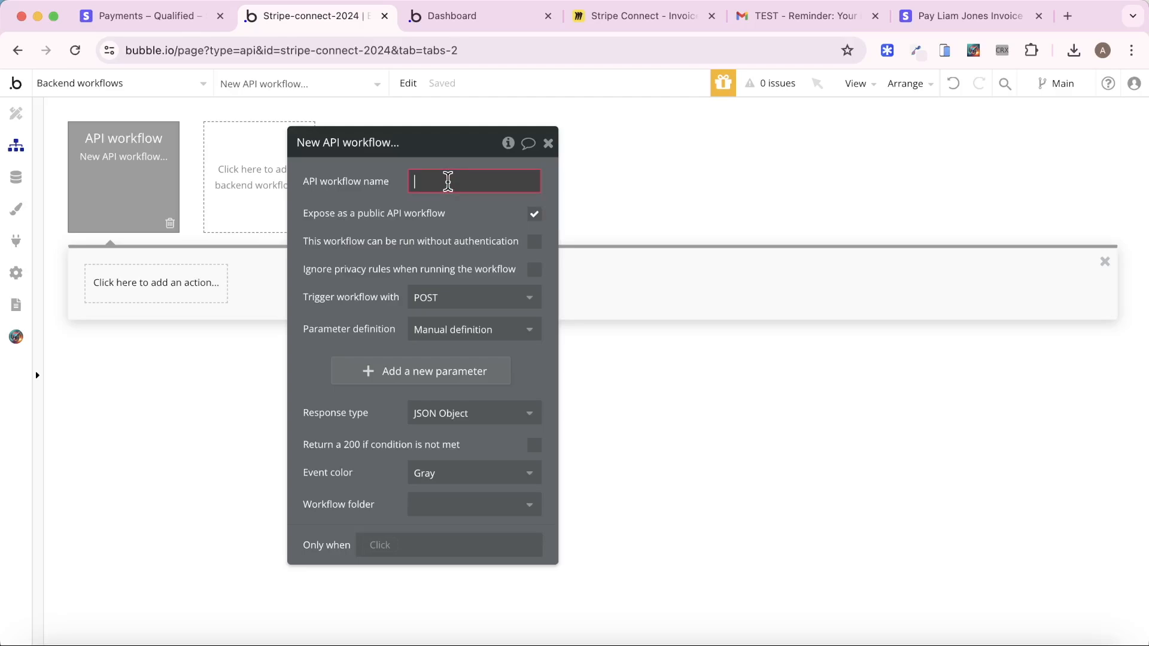
type("invoice_paid")
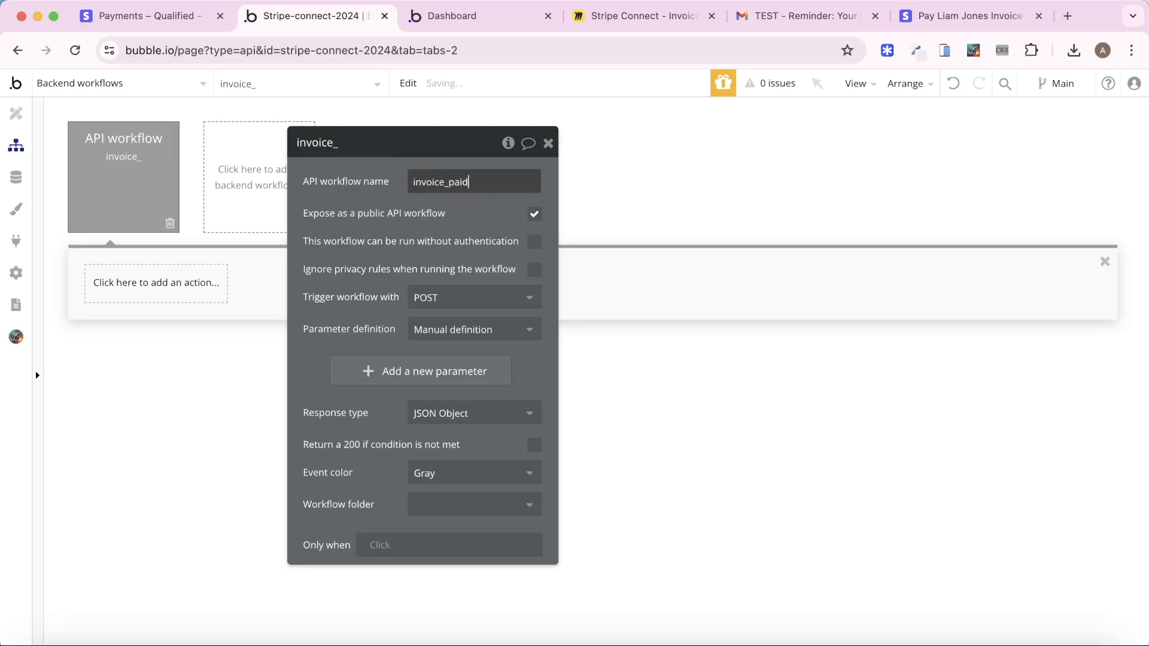
left_click(364, 203)
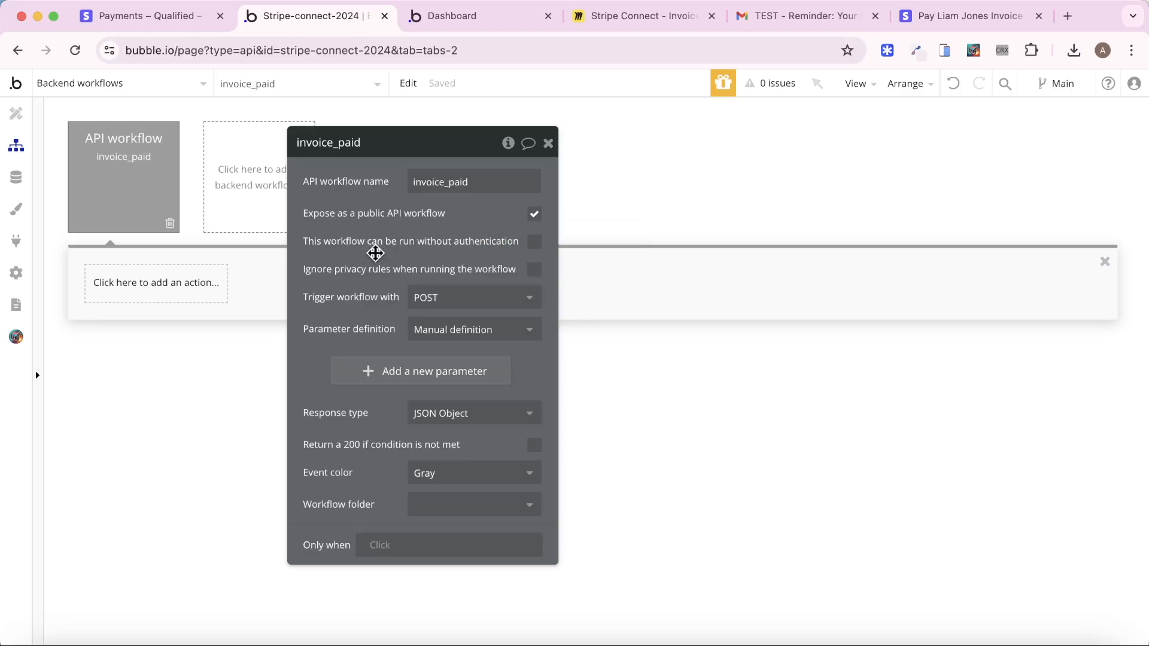
Set invoice_paid's parameter definition to Detect request data, start detection, and copy the initialize URL
left_click_drag(374, 251, 336, 248)
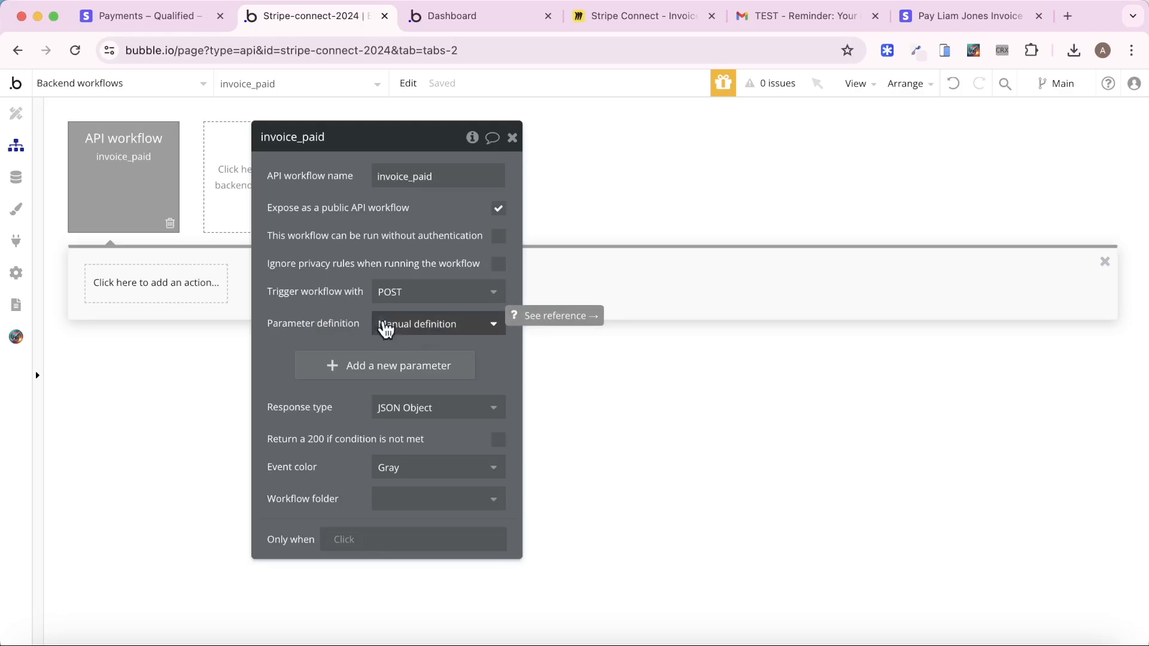
left_click(428, 323)
left_click(462, 396)
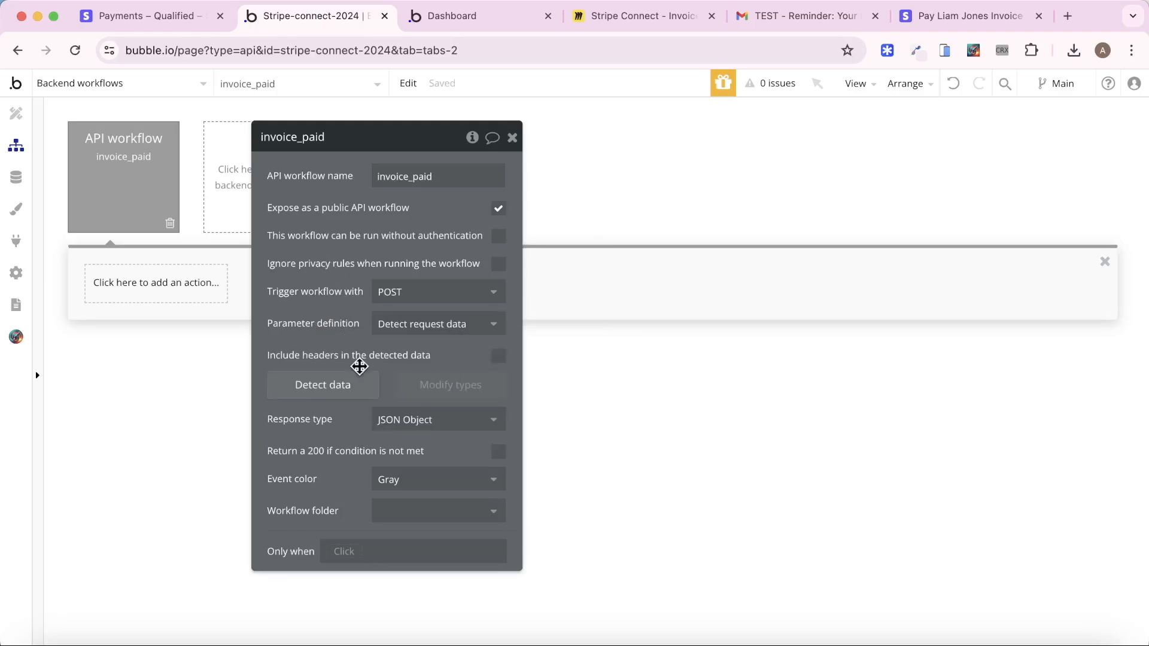
left_click(352, 390)
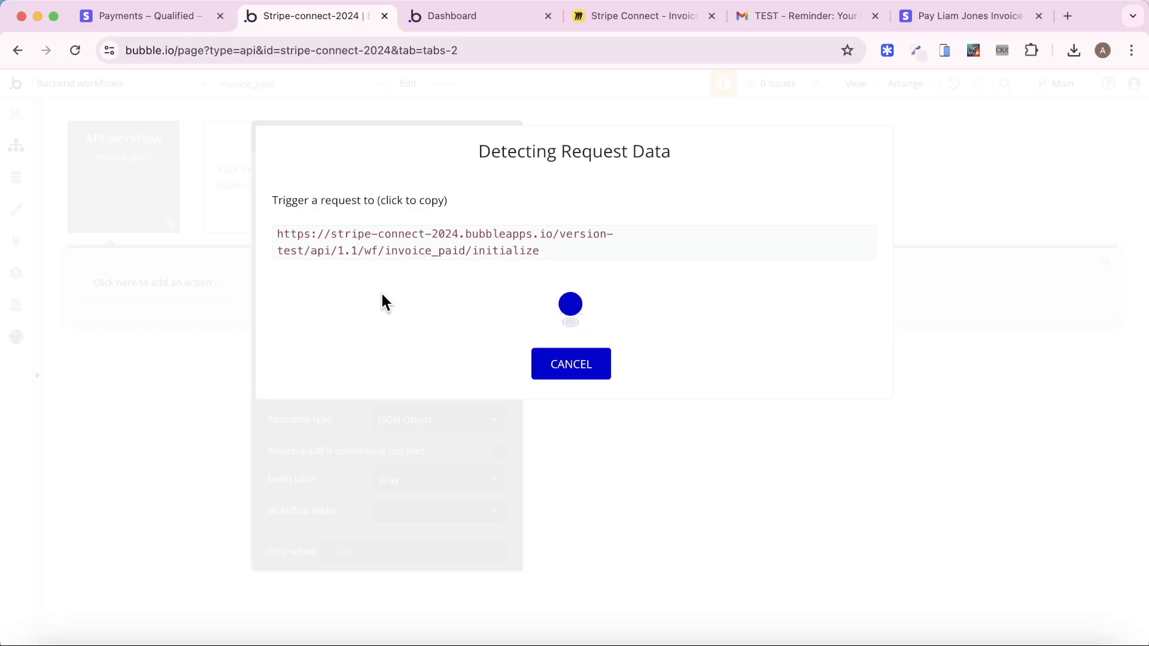
left_click(405, 244)
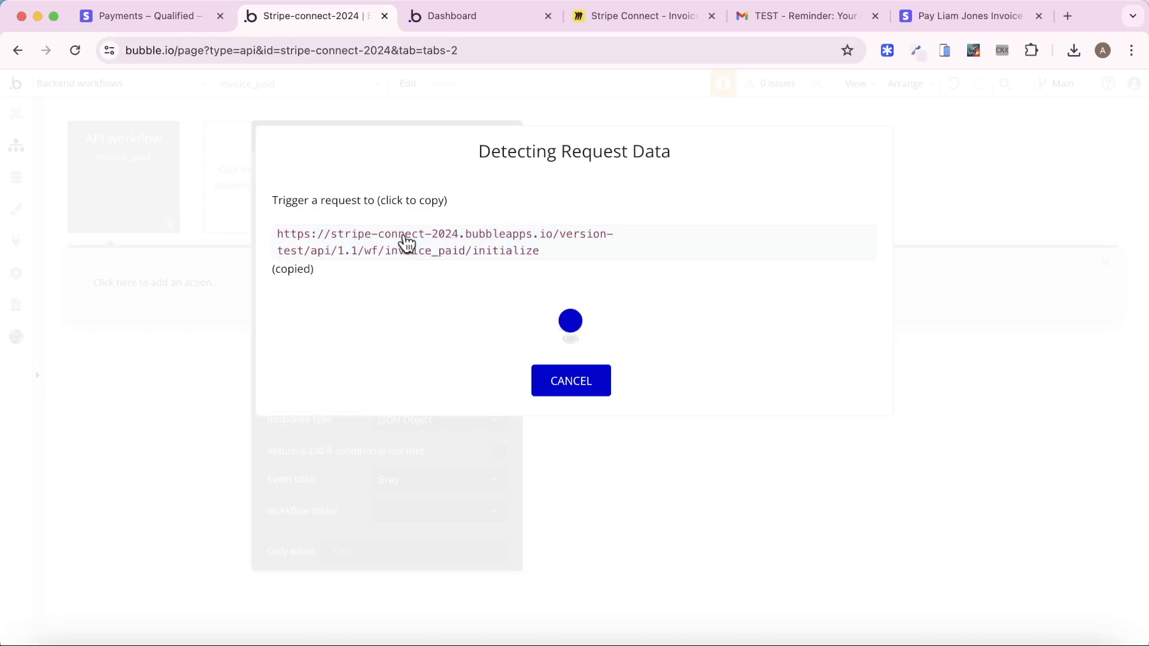
In Stripe's Developers > Webhooks list, start adding a new endpoint
left_click(152, 24)
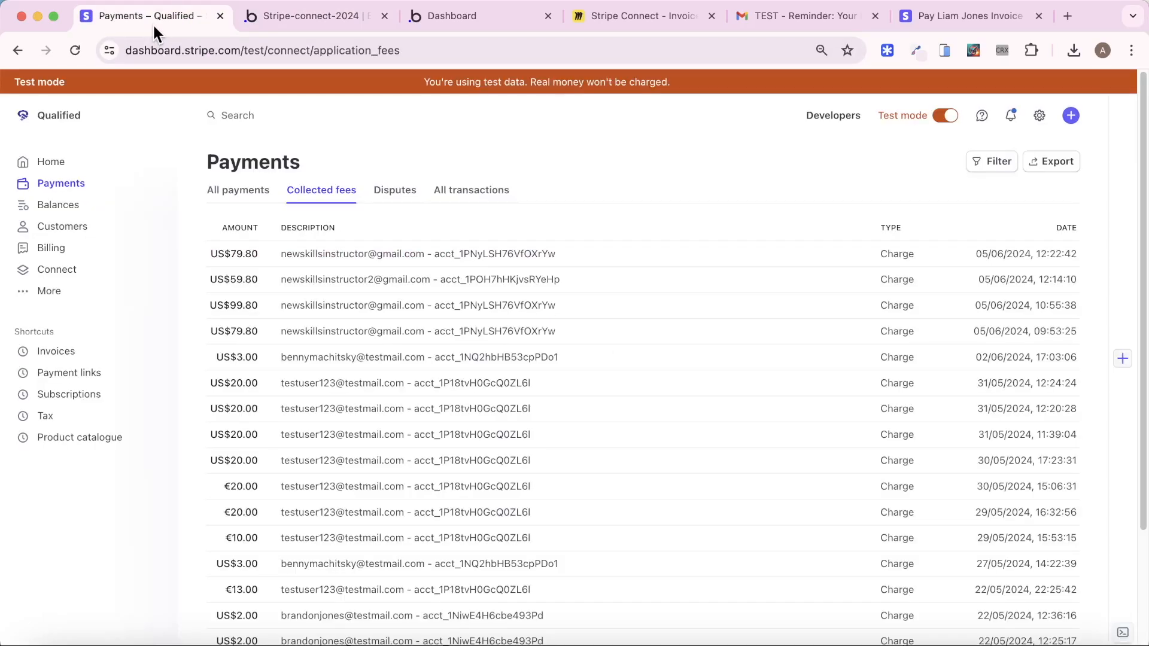
left_click(826, 119)
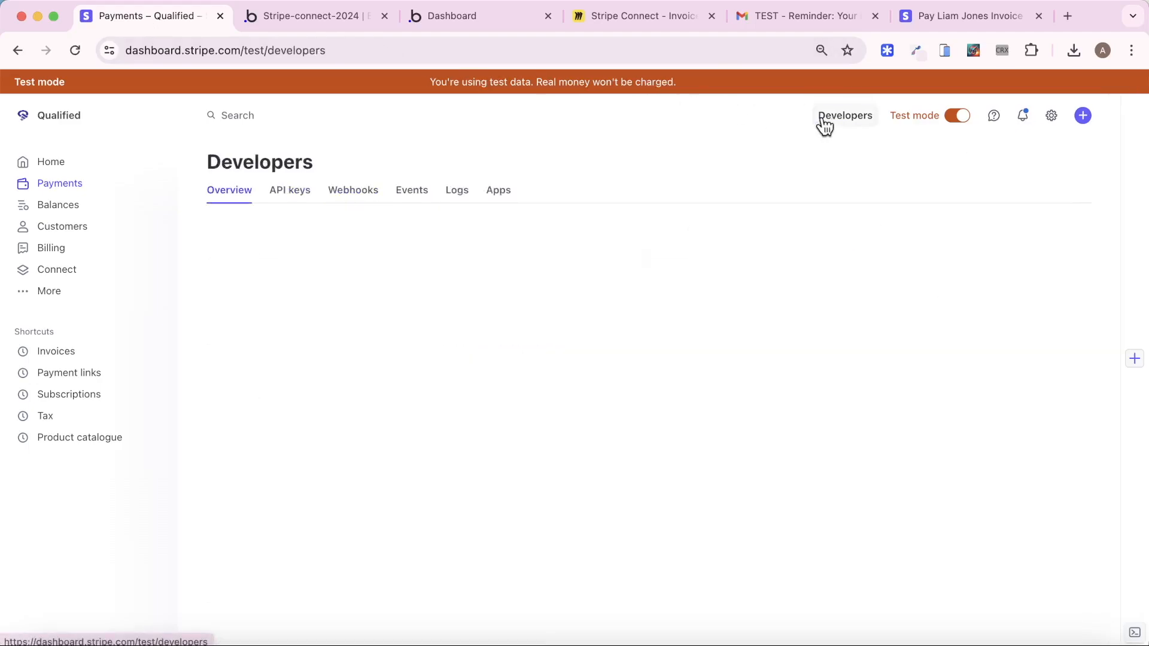
left_click(351, 189)
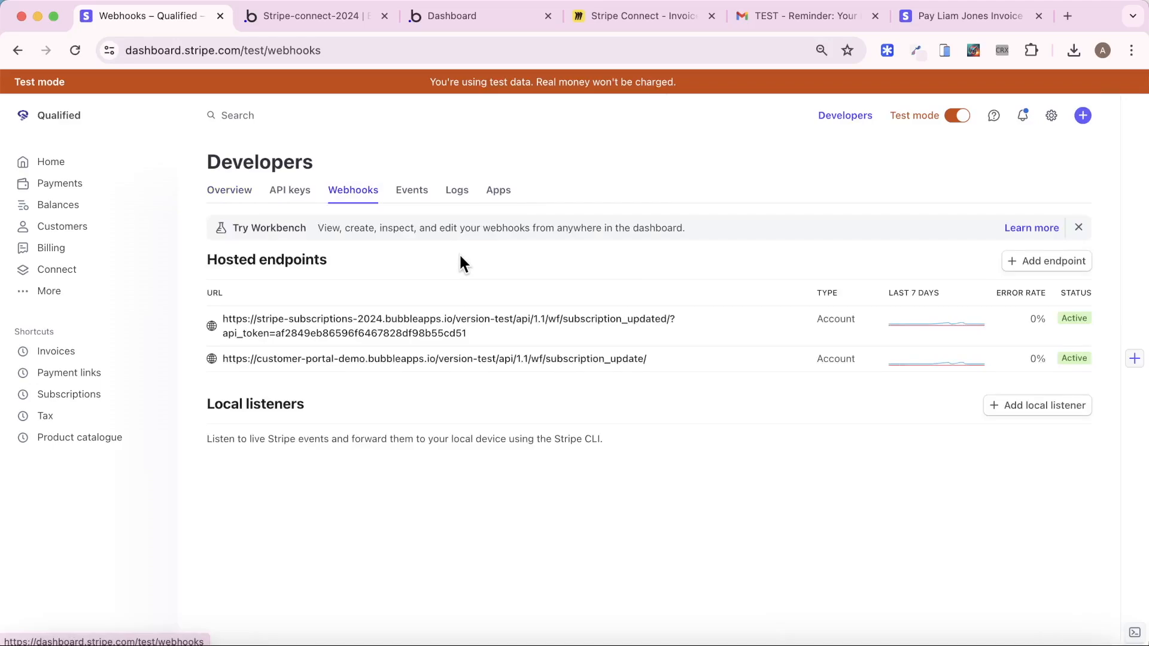
left_click(1053, 262)
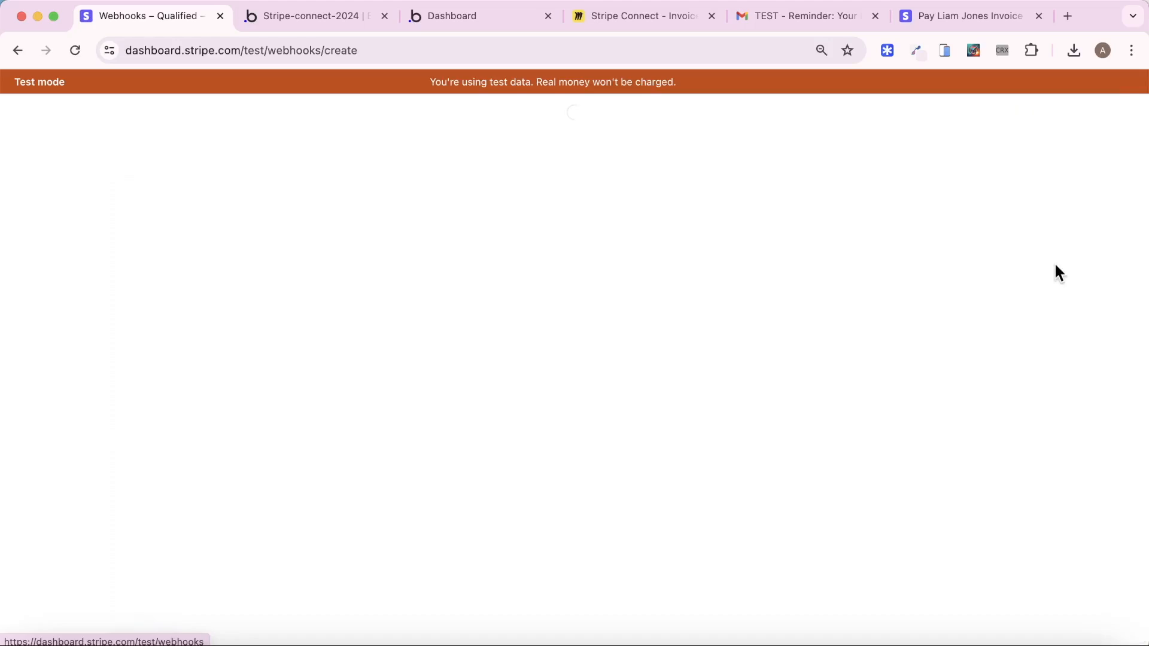
Paste the Bubble invoice_paid initialize URL as the endpoint URL
left_click(387, 316)
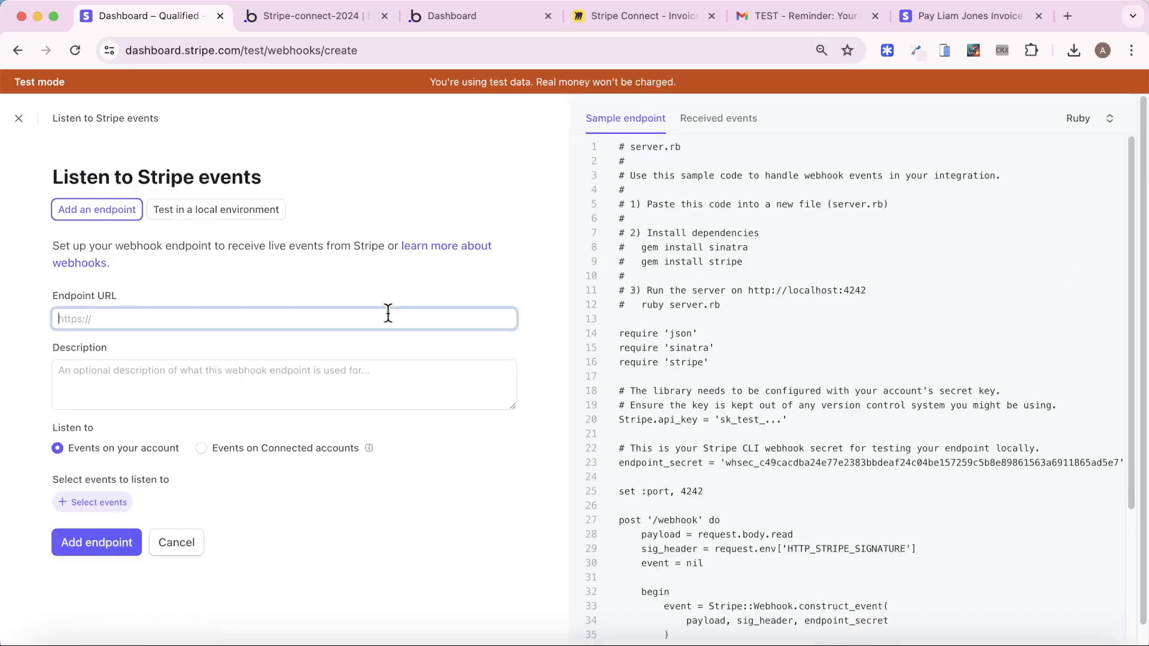
left_click(517, 284)
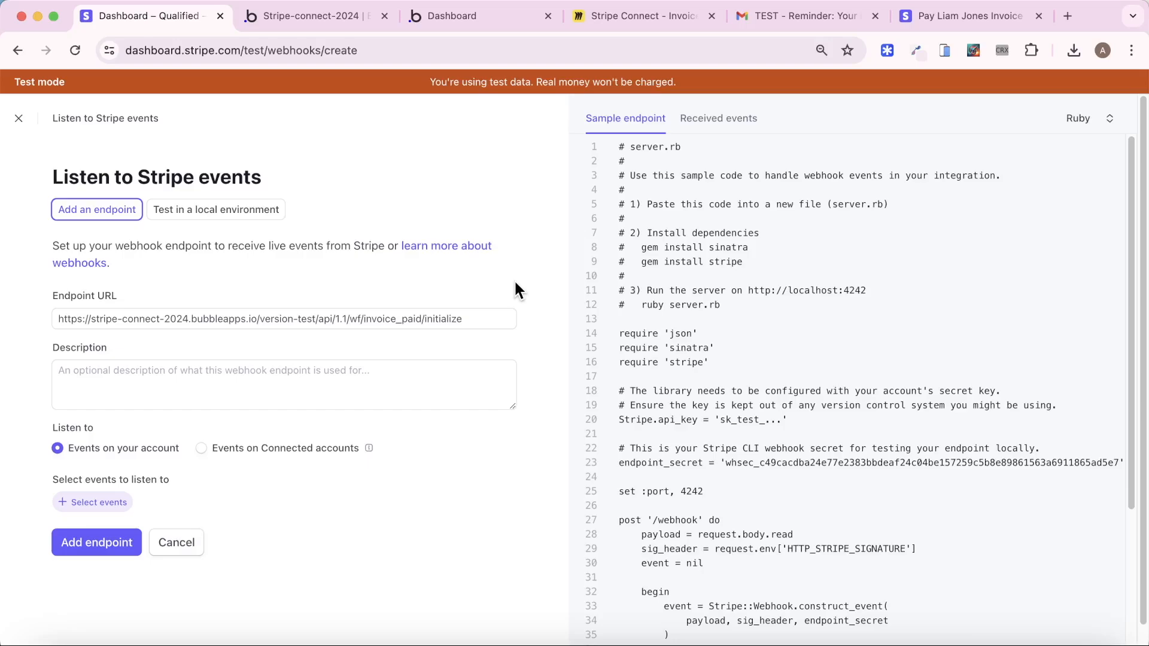
Subscribe the endpoint to the invoice.paid event and create the webhook endpoint
left_click(94, 502)
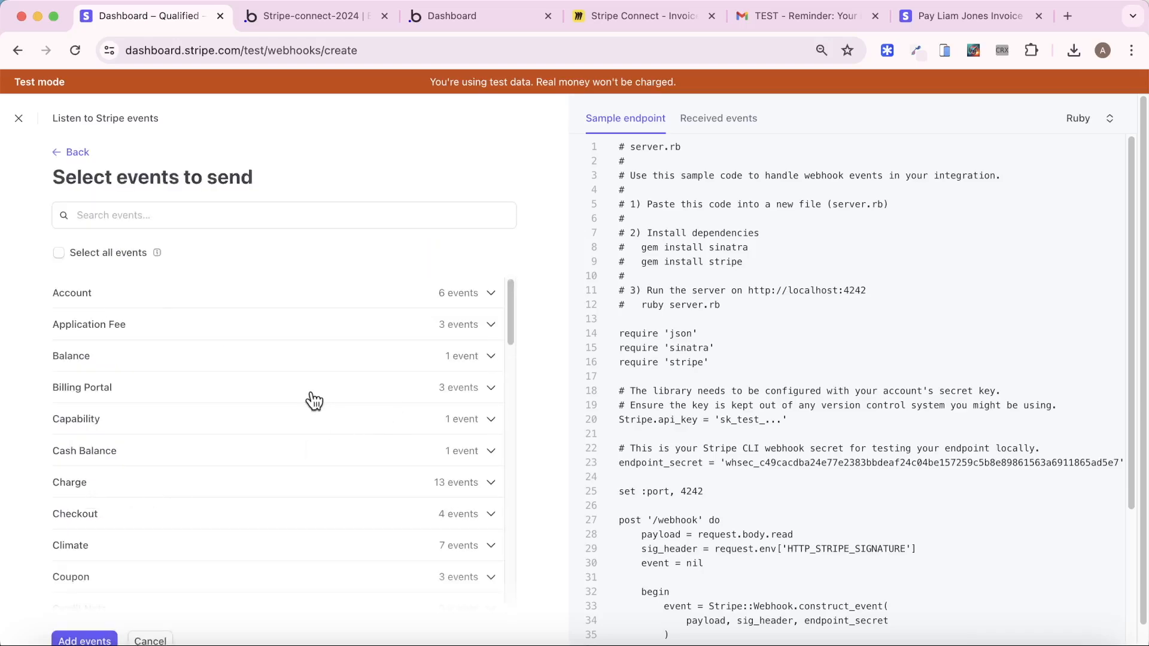
left_click(224, 216)
type("susb")
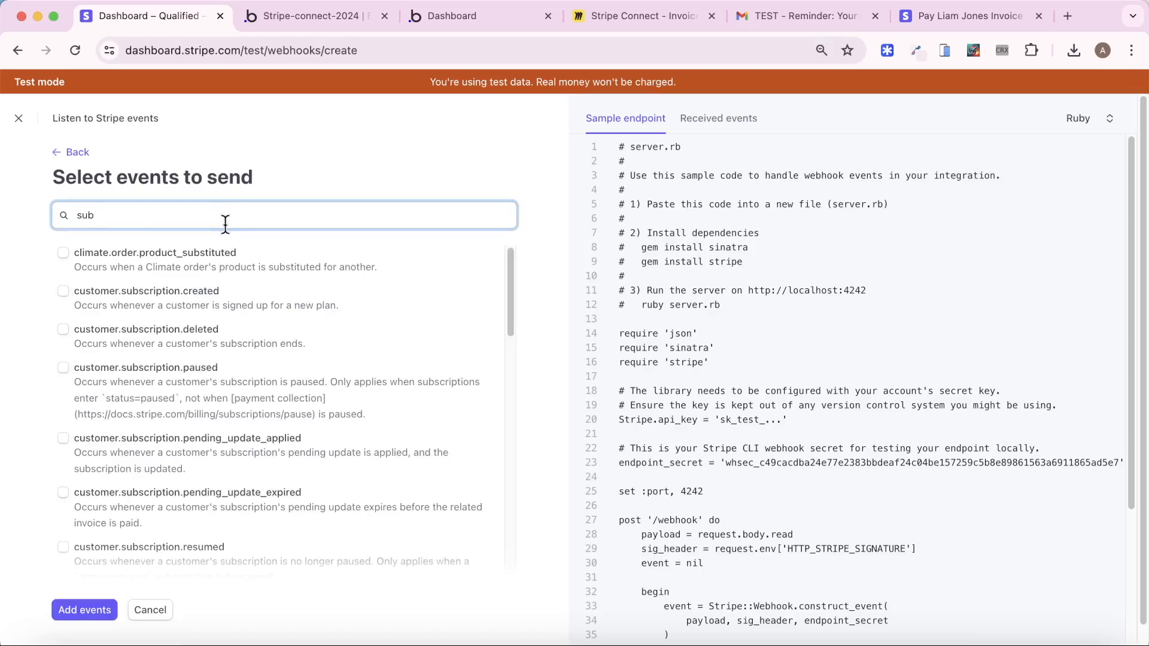
key("super+a")
type("ino")
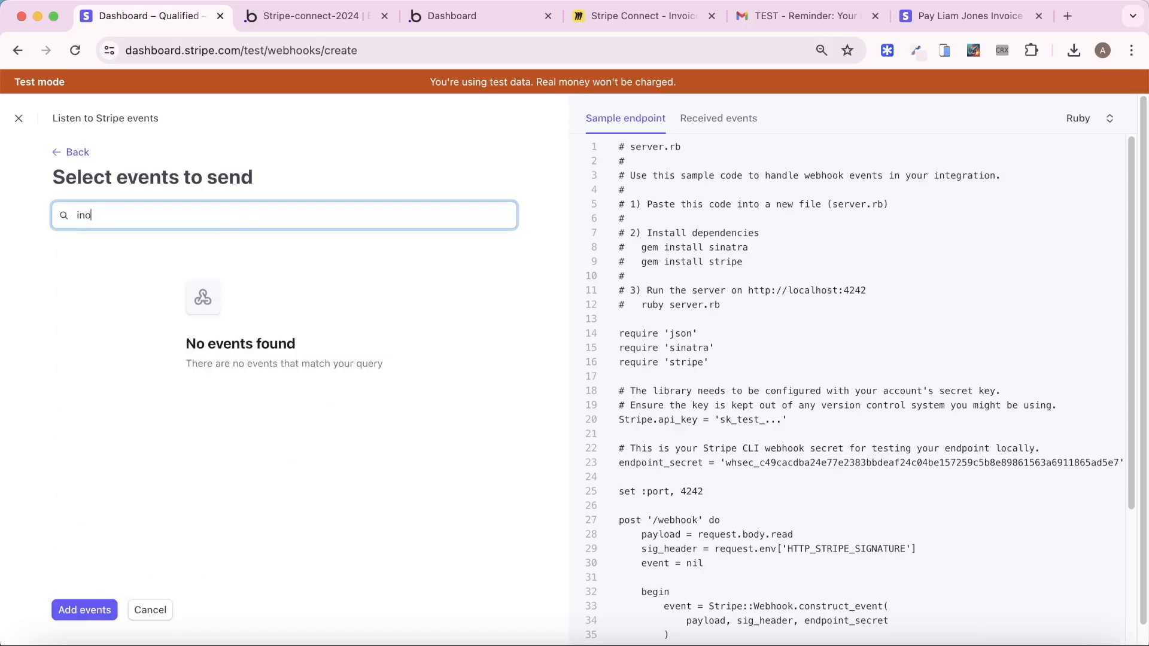
key("BackSpace")
type("v")
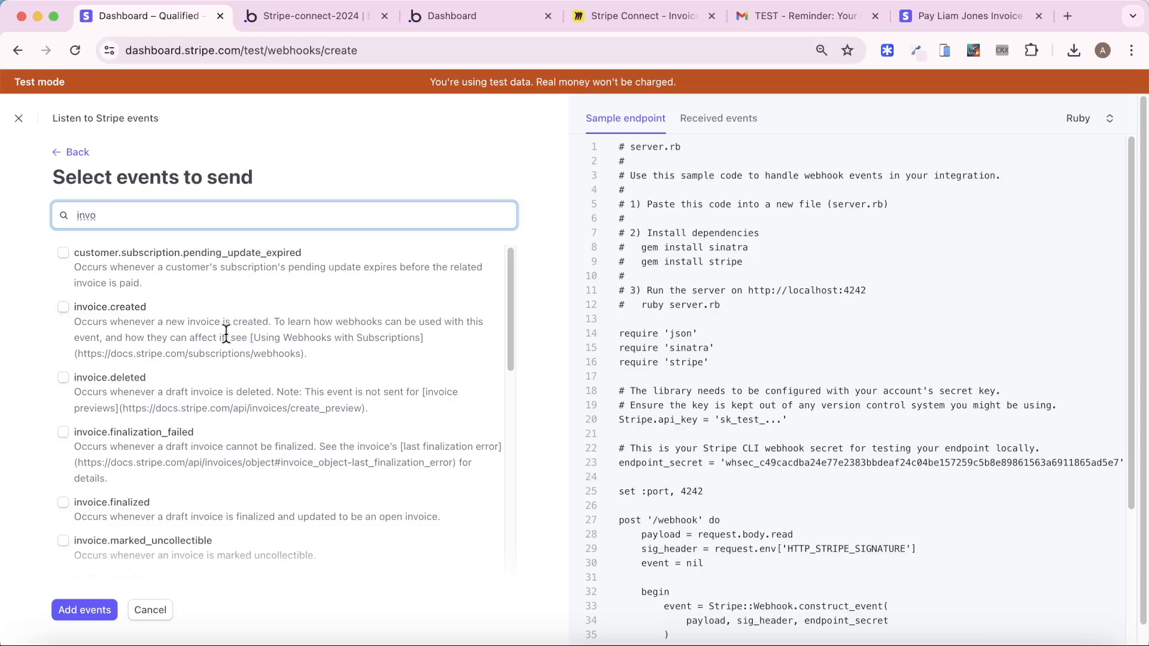
scroll(226, 332, "down", 5)
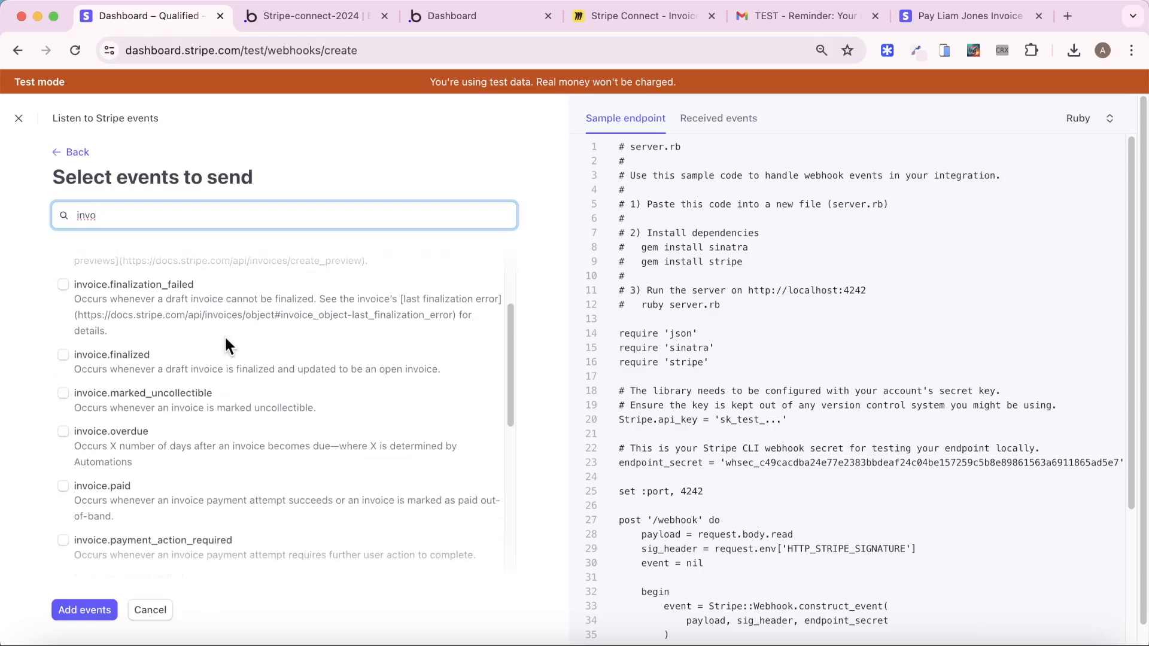
left_click(63, 487)
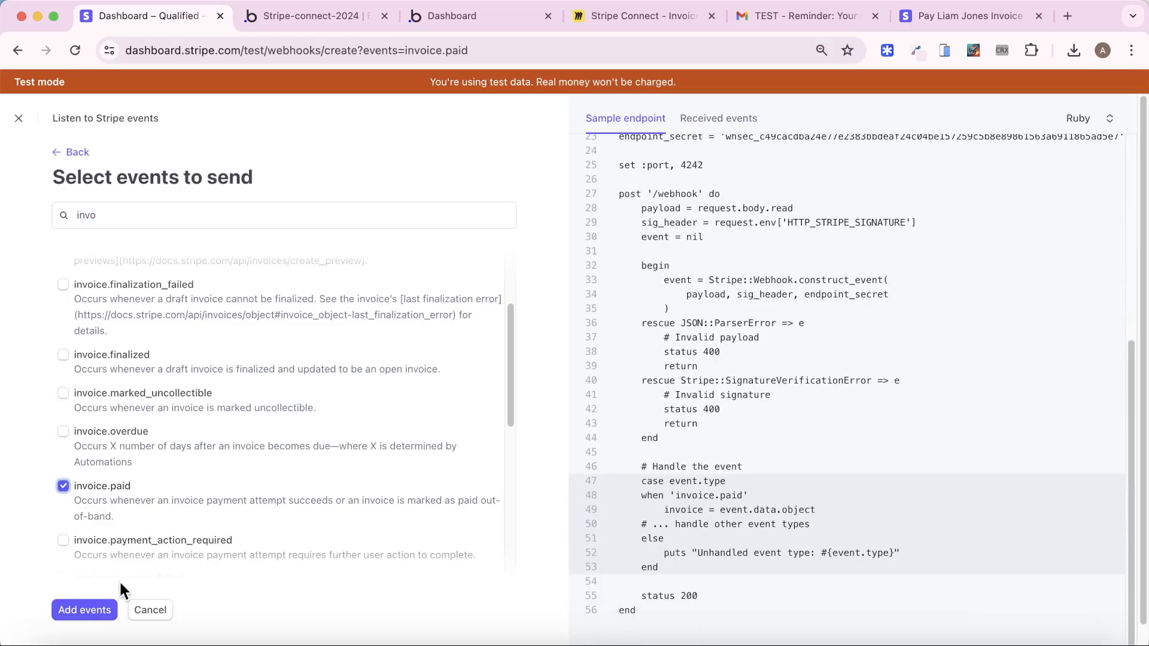
left_click(79, 614)
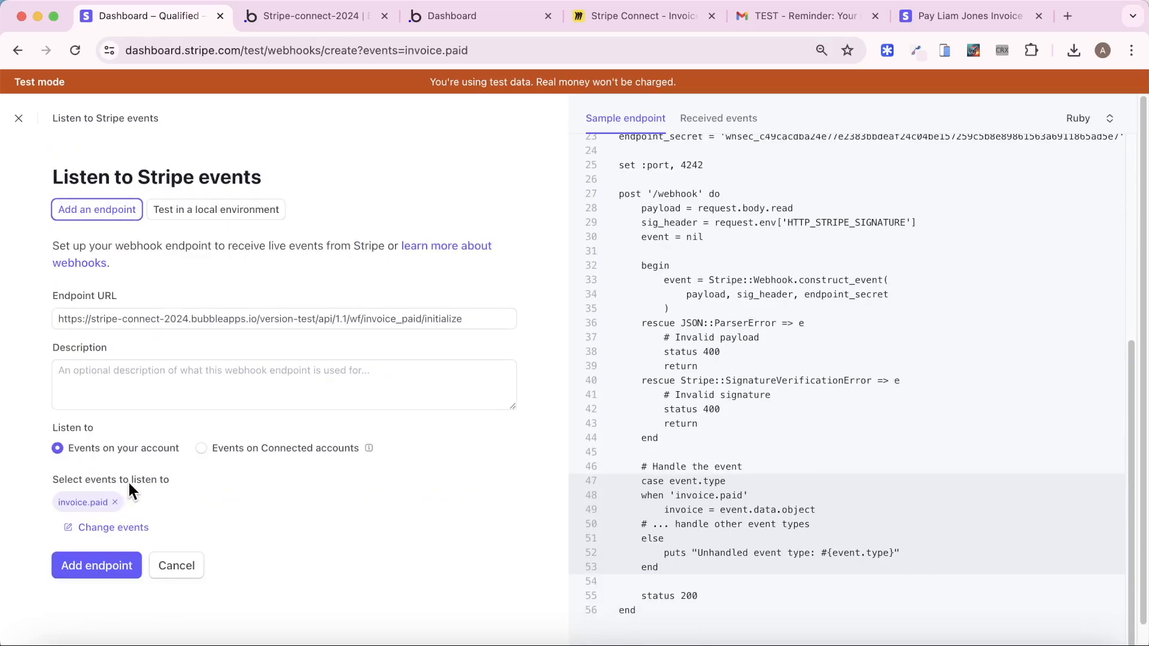
left_click(94, 569)
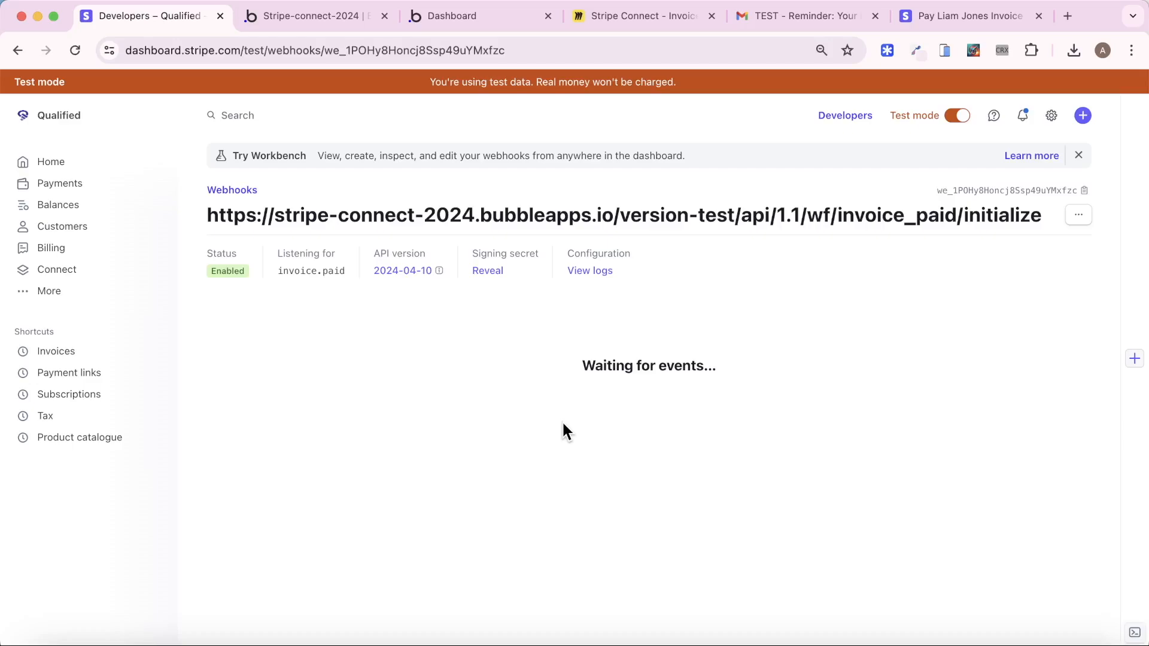
Back in the Bubble editor, cancel the pending Detecting Request Data dialog
left_click(469, 23)
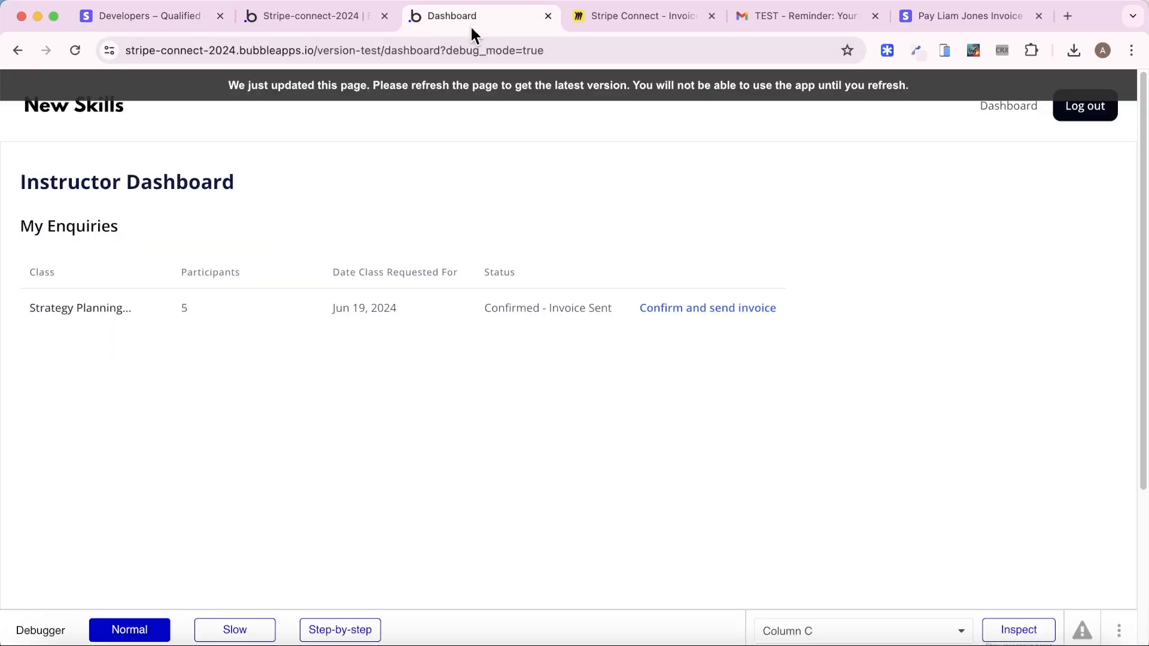
left_click(316, 23)
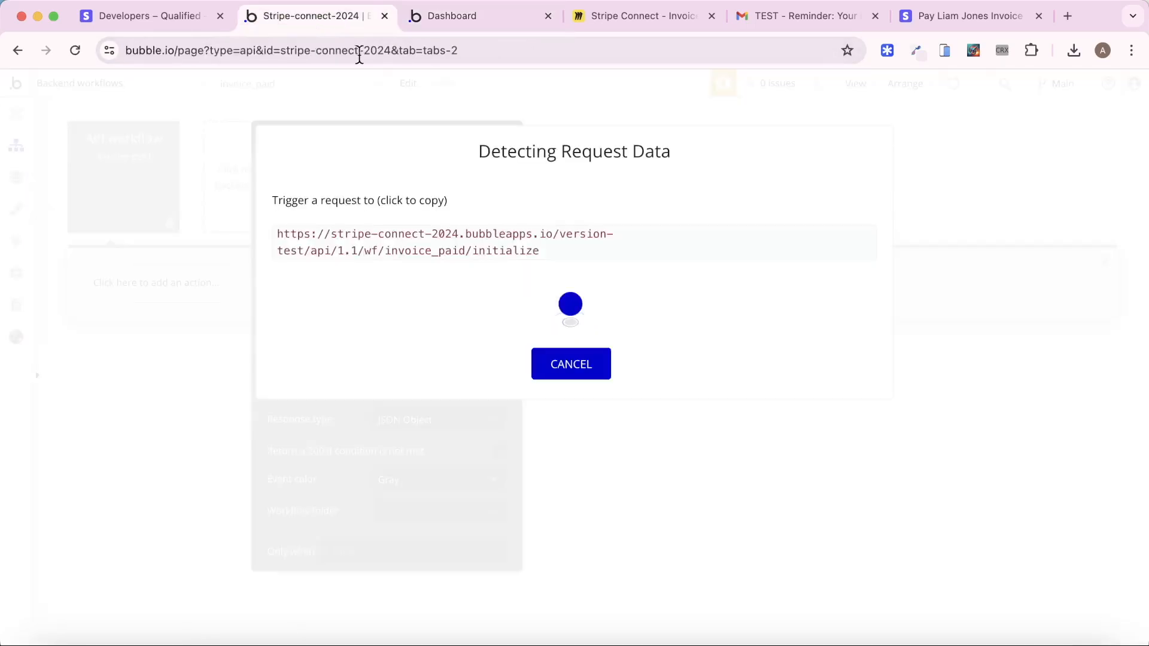
left_click(572, 365)
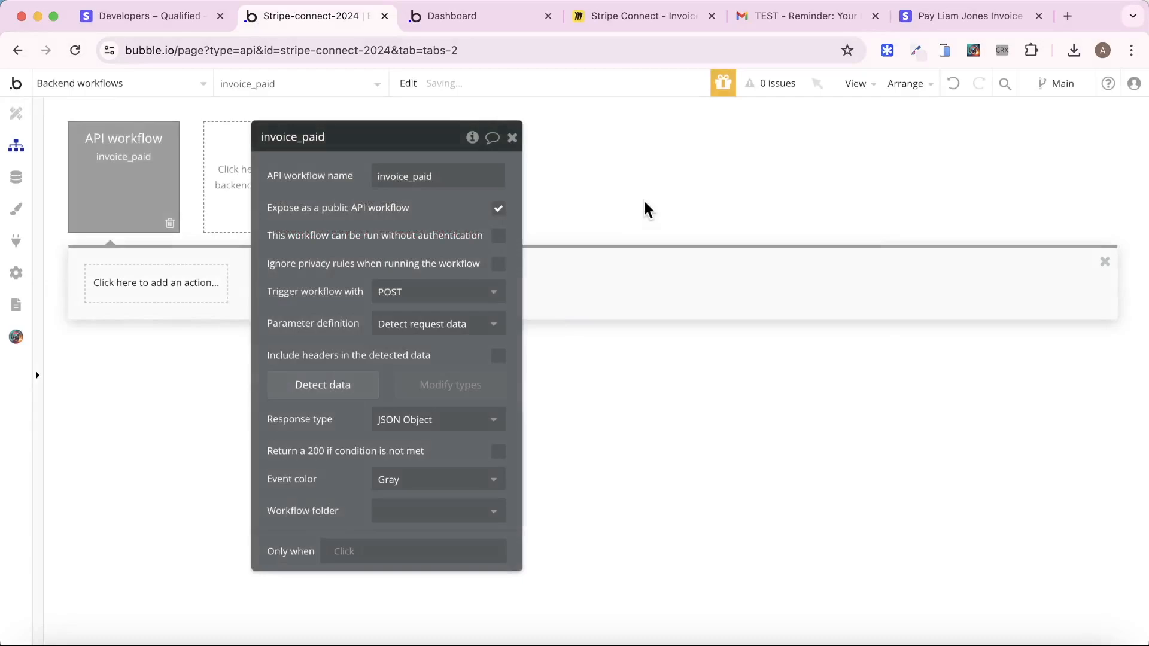
From Data > App data > All Users, run the app as the customer
left_click(17, 177)
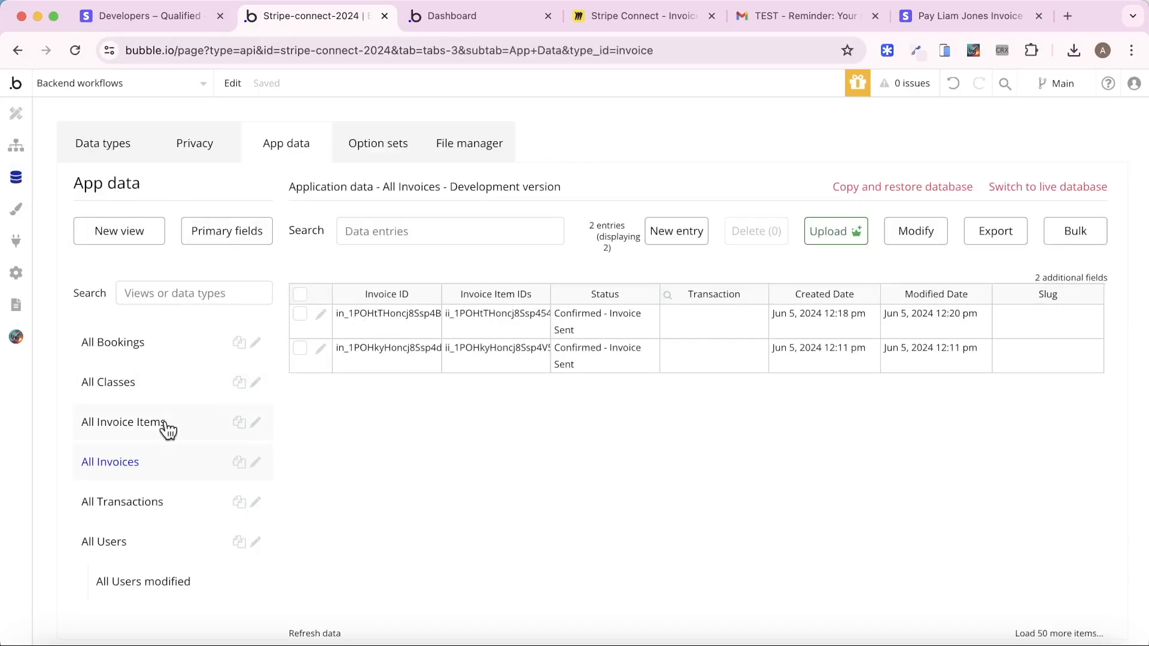
left_click(142, 538)
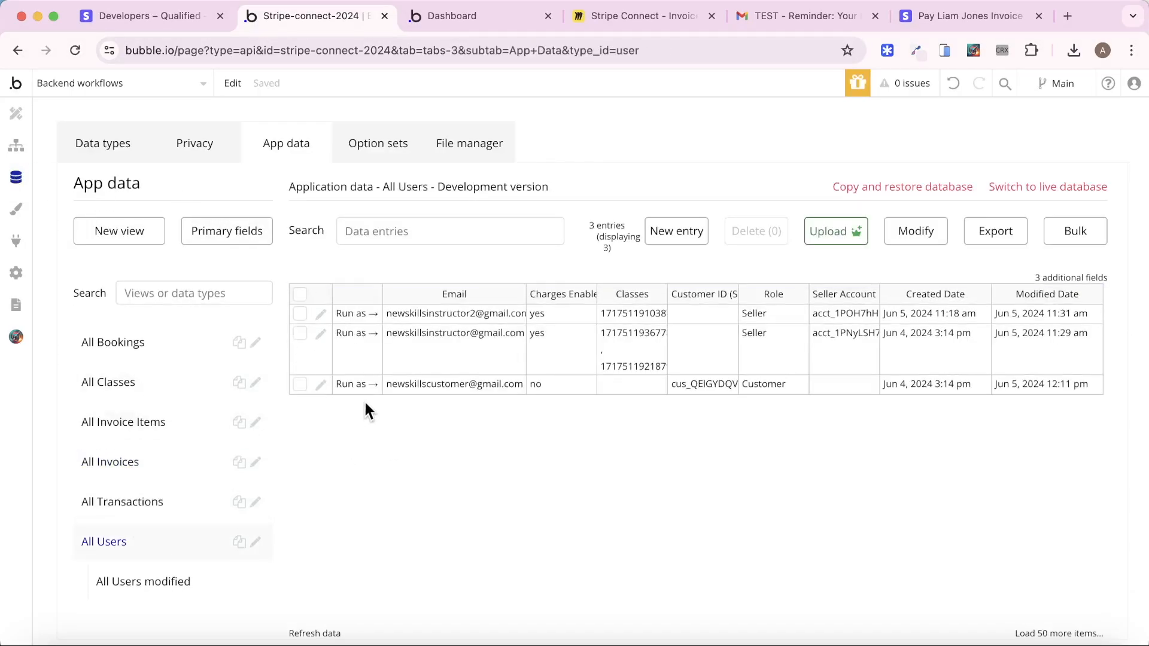
left_click(353, 386)
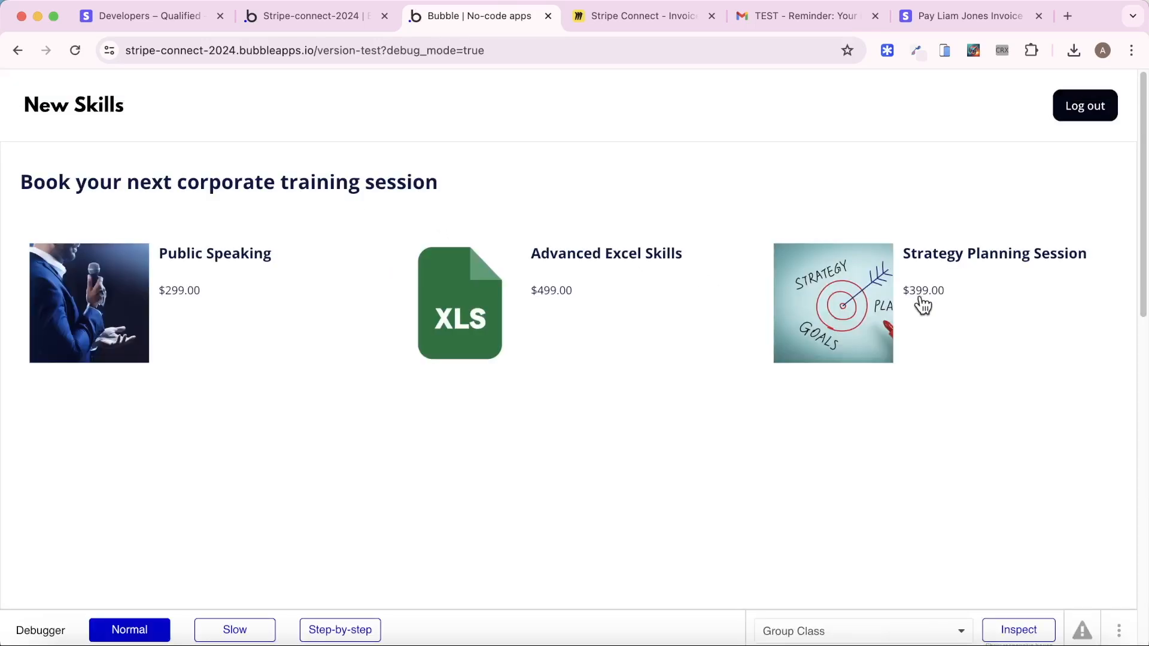
Send a booking enquiry for Advanced Excel Skills on Jun 28, 2024 for 6 people
left_click(493, 319)
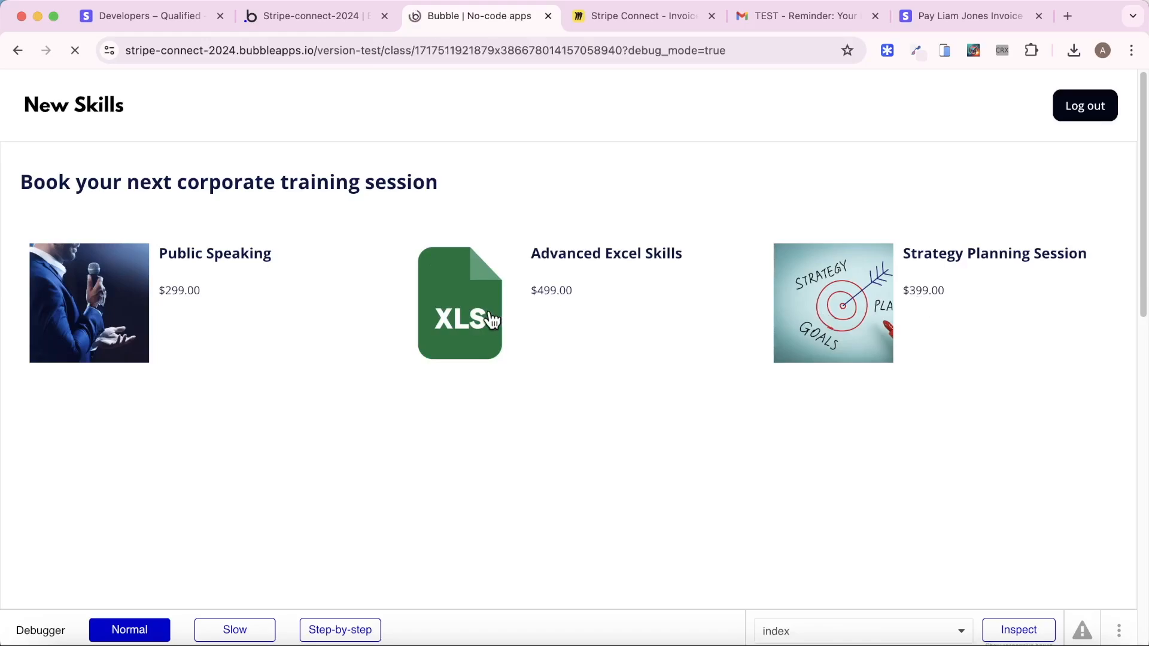
left_click(163, 478)
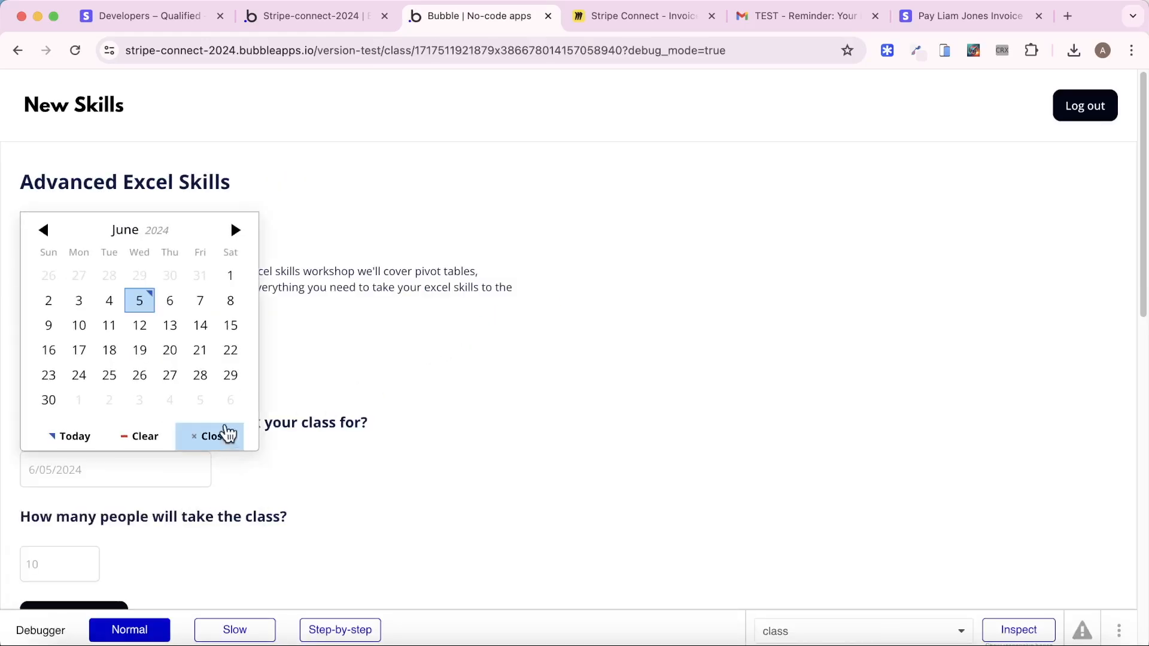
left_click(197, 377)
scroll(114, 431, "down", 5)
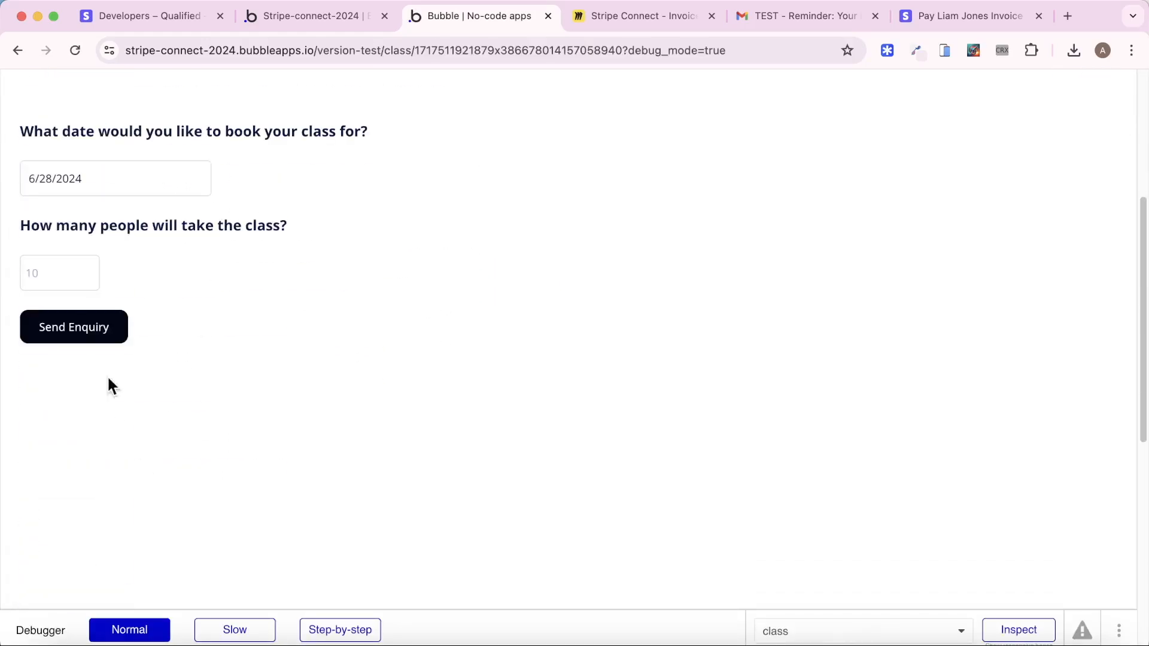
left_click(95, 264)
type("6")
left_click(33, 331)
On the Instructor Dashboard, confirm the Advanced Excel Skills enquiry and send its invoice
left_click(286, 18)
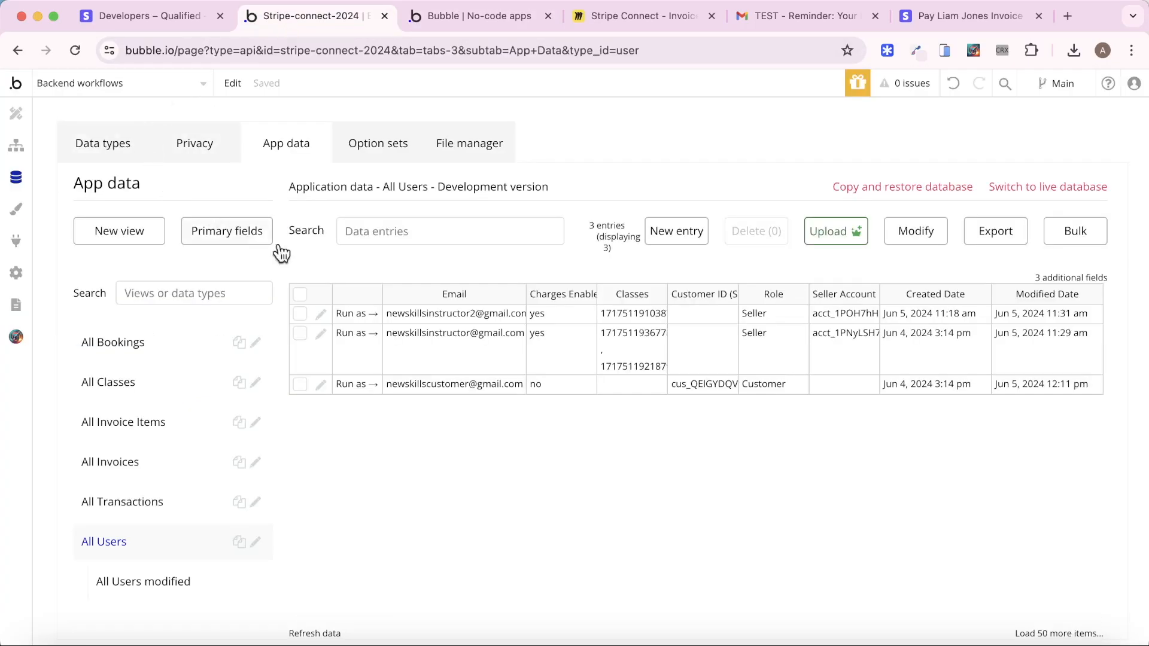
left_click(357, 334)
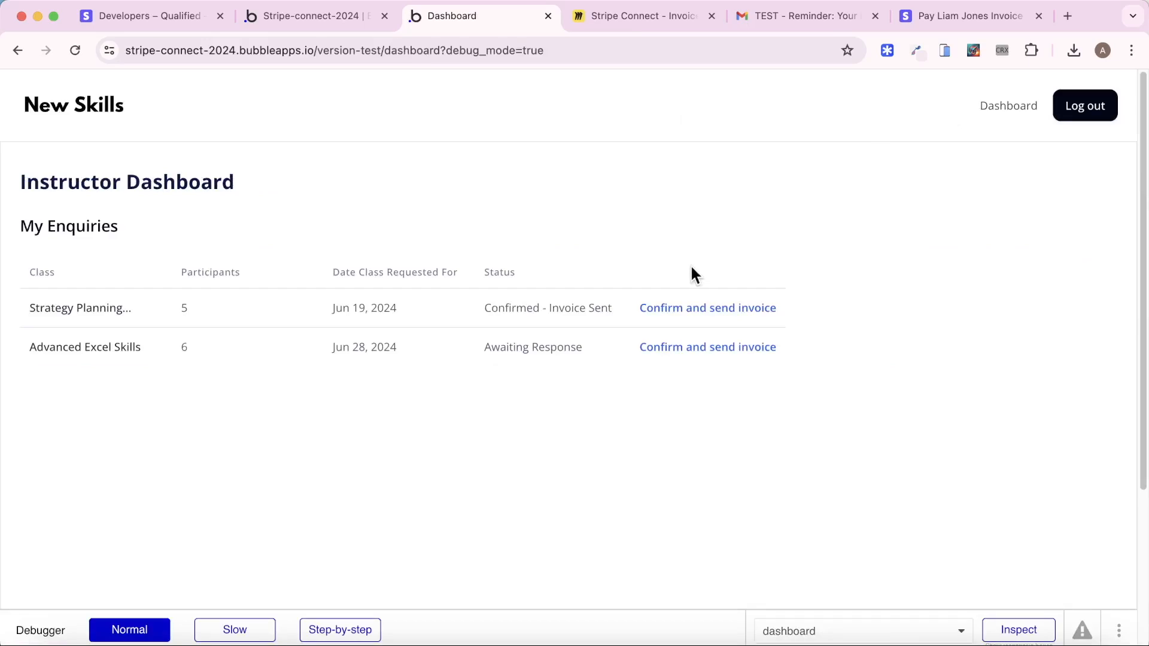
left_click(703, 352)
left_click(928, 16)
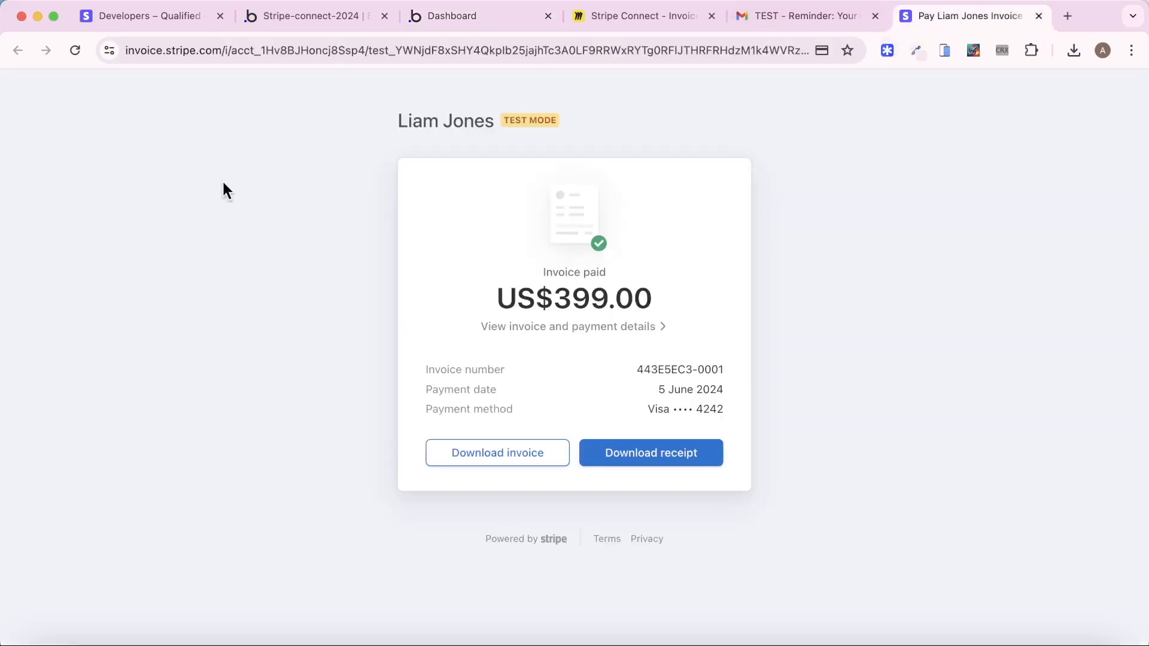
In Stripe Invoices, send the open US$499.00 invoice as a test invoice
left_click(147, 16)
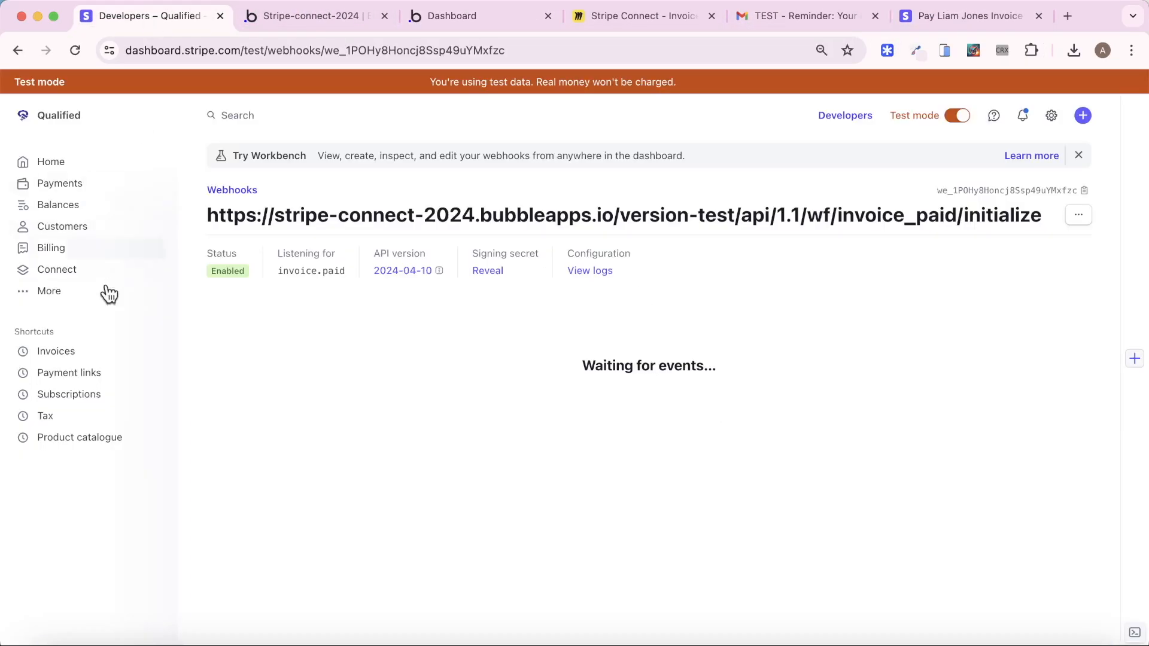
left_click(85, 351)
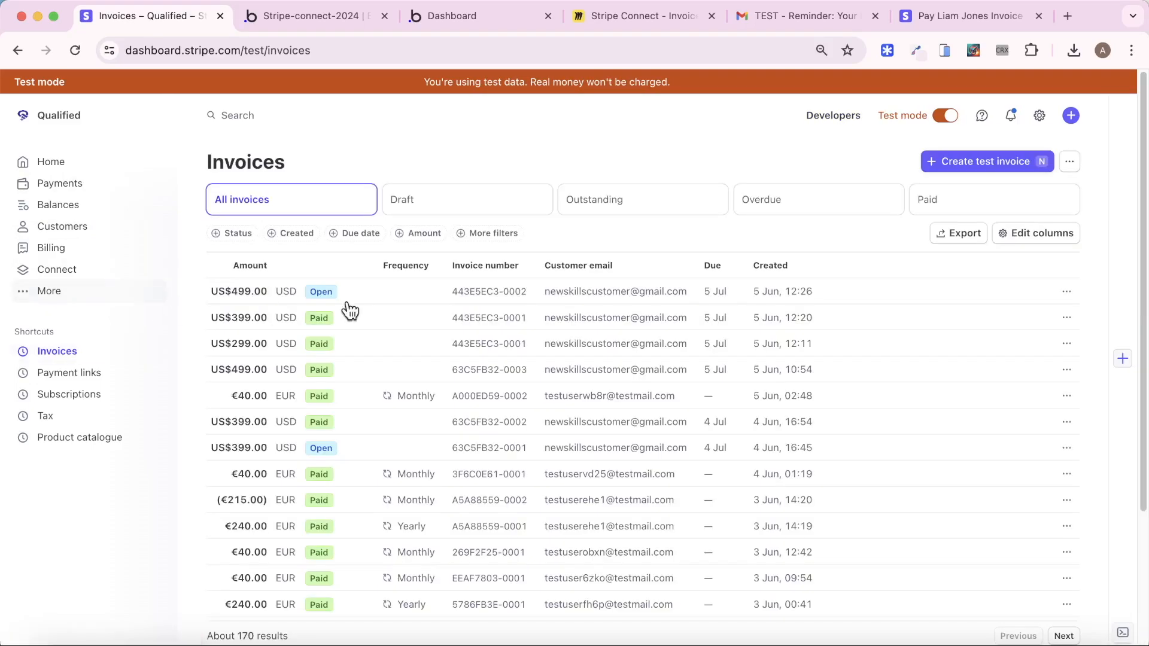
left_click(405, 305)
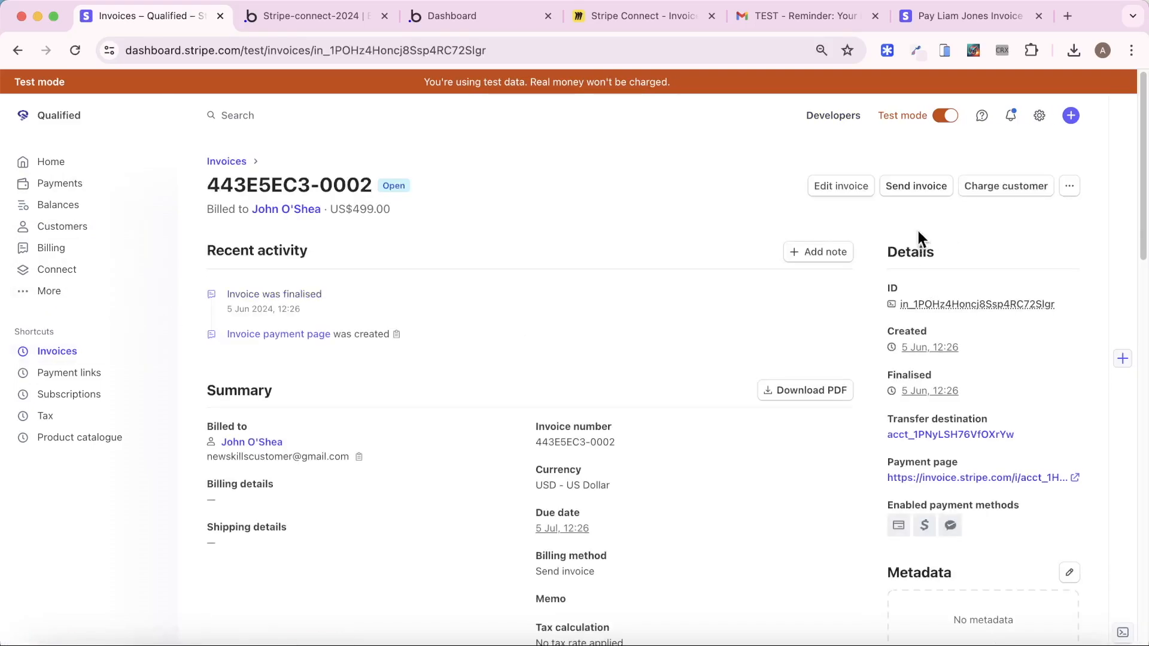
left_click(922, 188)
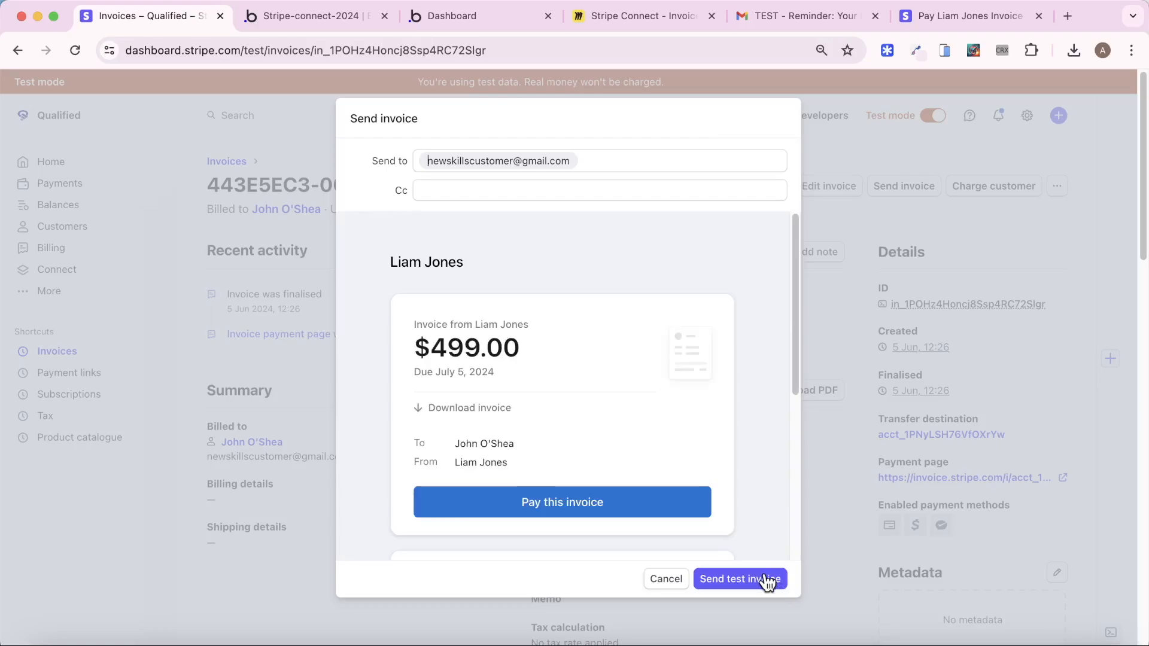
left_click(772, 579)
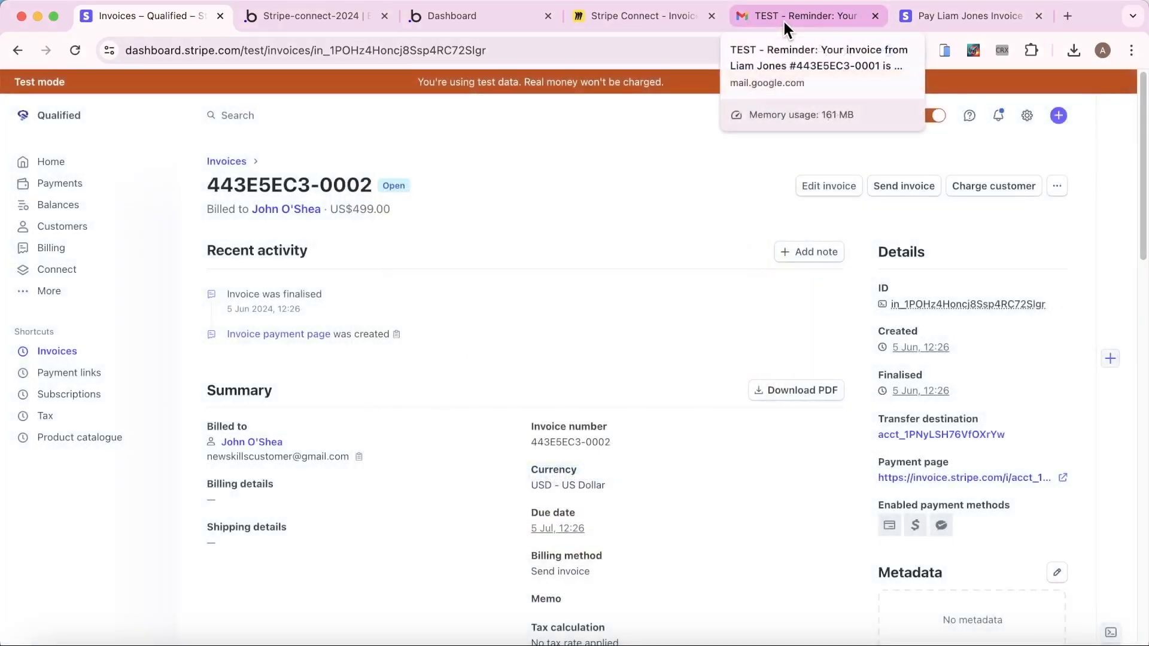
Open the 443E5EC3-0002 invoice email in Gmail and go to its payment page
left_click(783, 19)
left_click(108, 198)
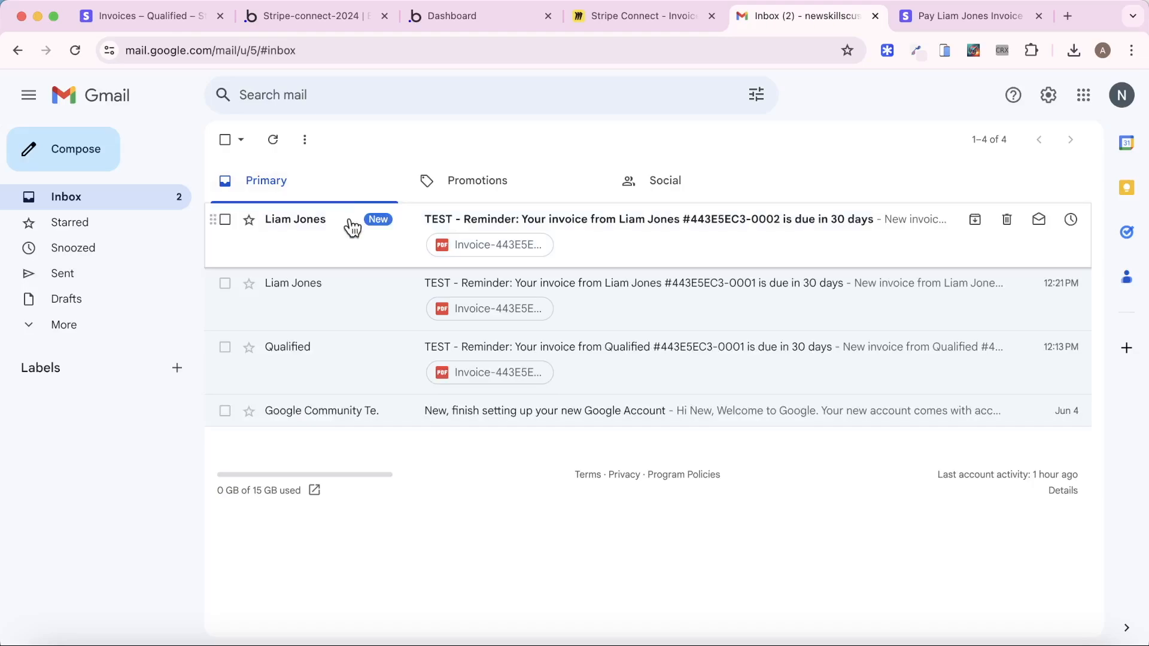
left_click(353, 228)
left_click(654, 578)
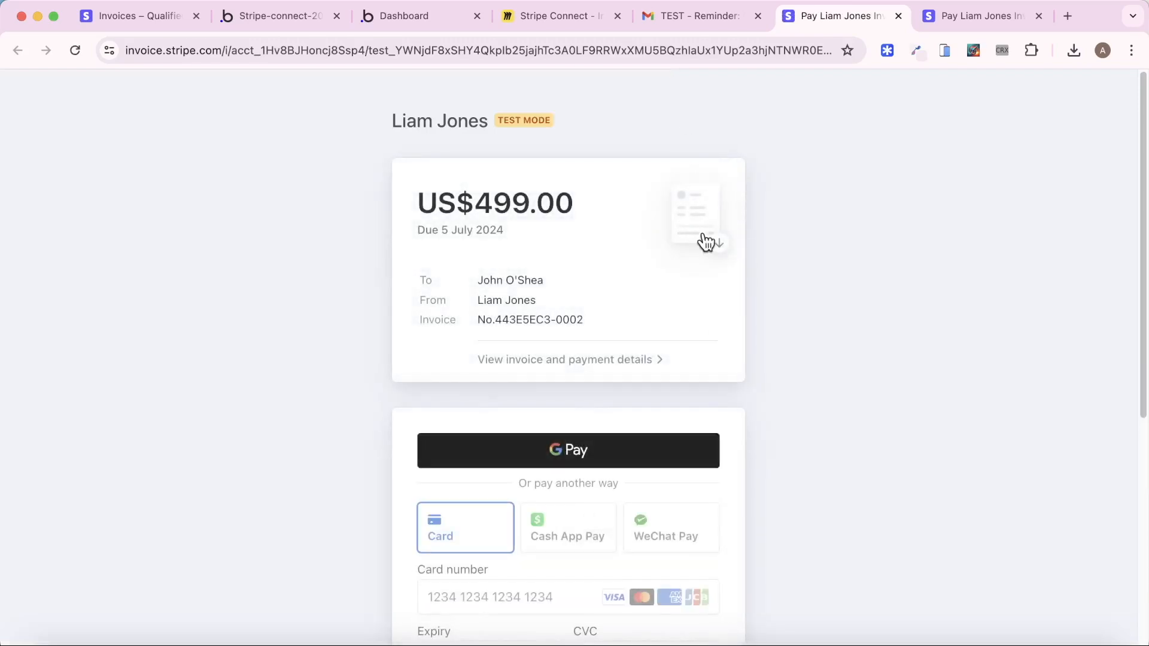
scroll(680, 380, "down", 5)
scroll(680, 380, "down", 2)
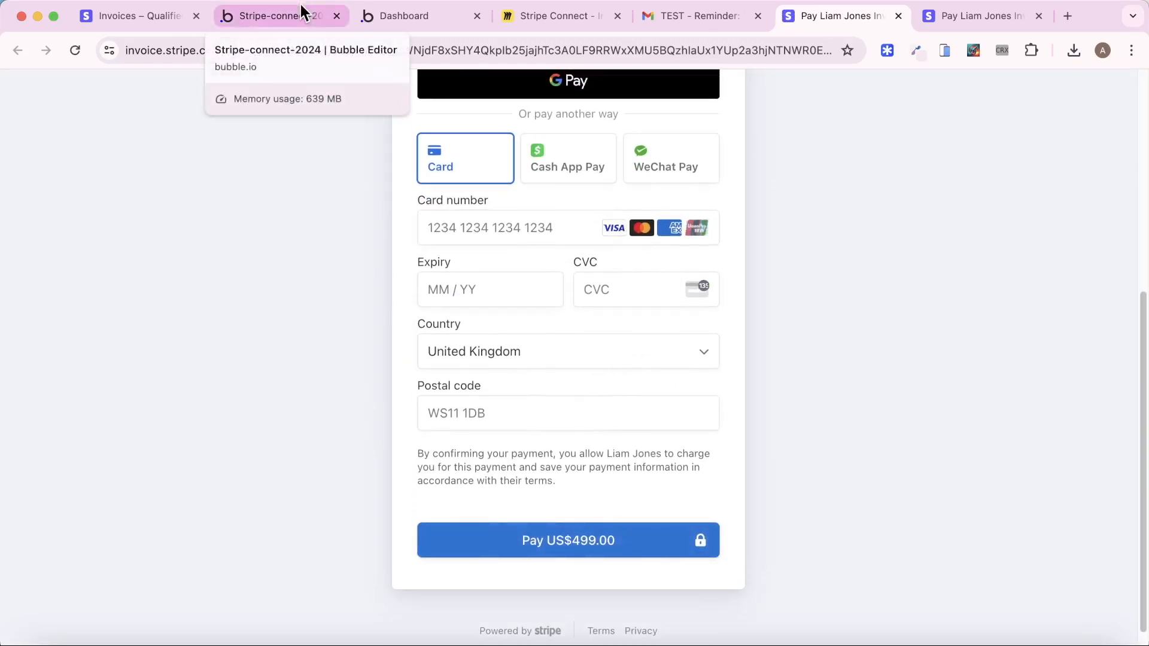
Start Bubble's request-data detection on the invoice_paid backend workflow
left_click(302, 11)
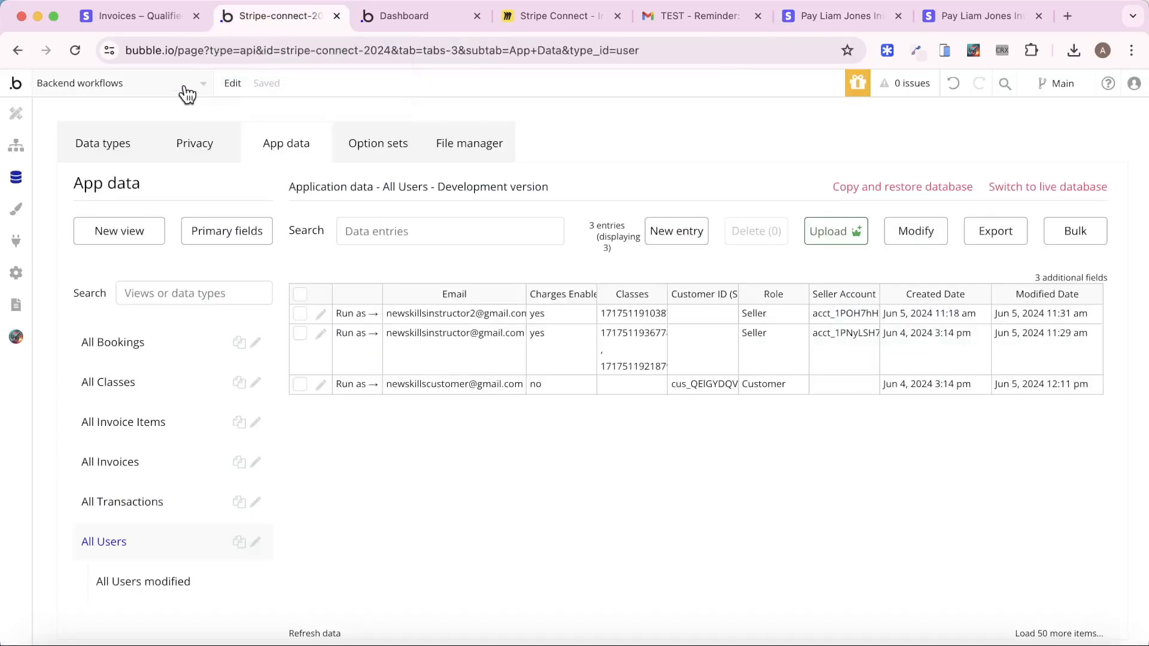
left_click(17, 145)
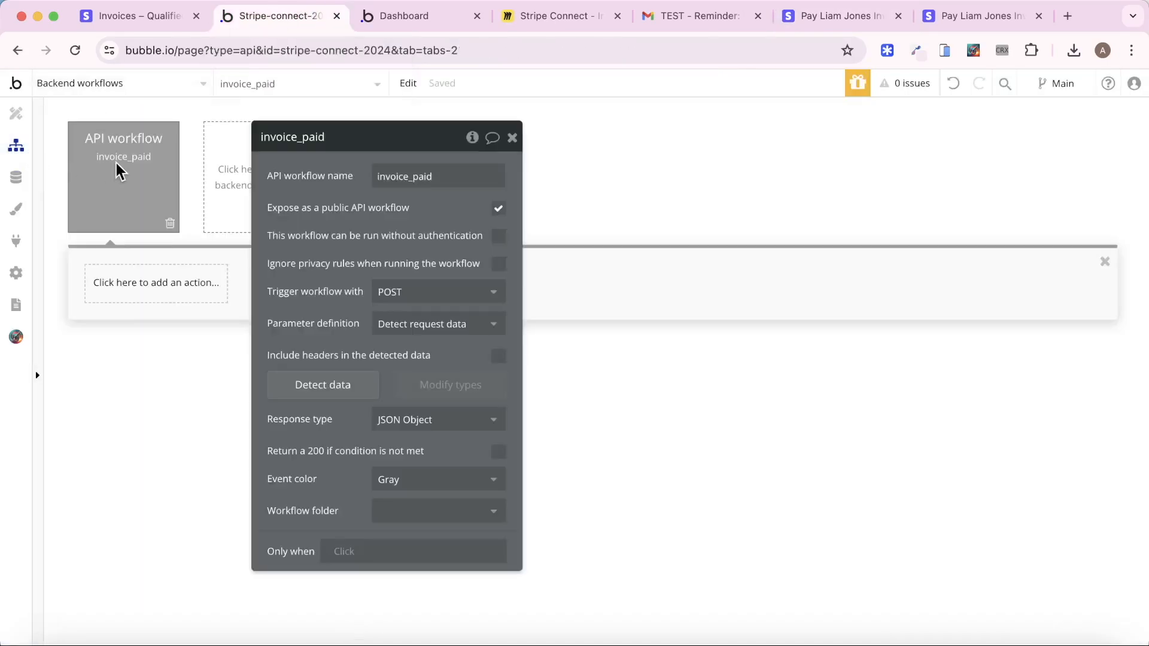
left_click(356, 383)
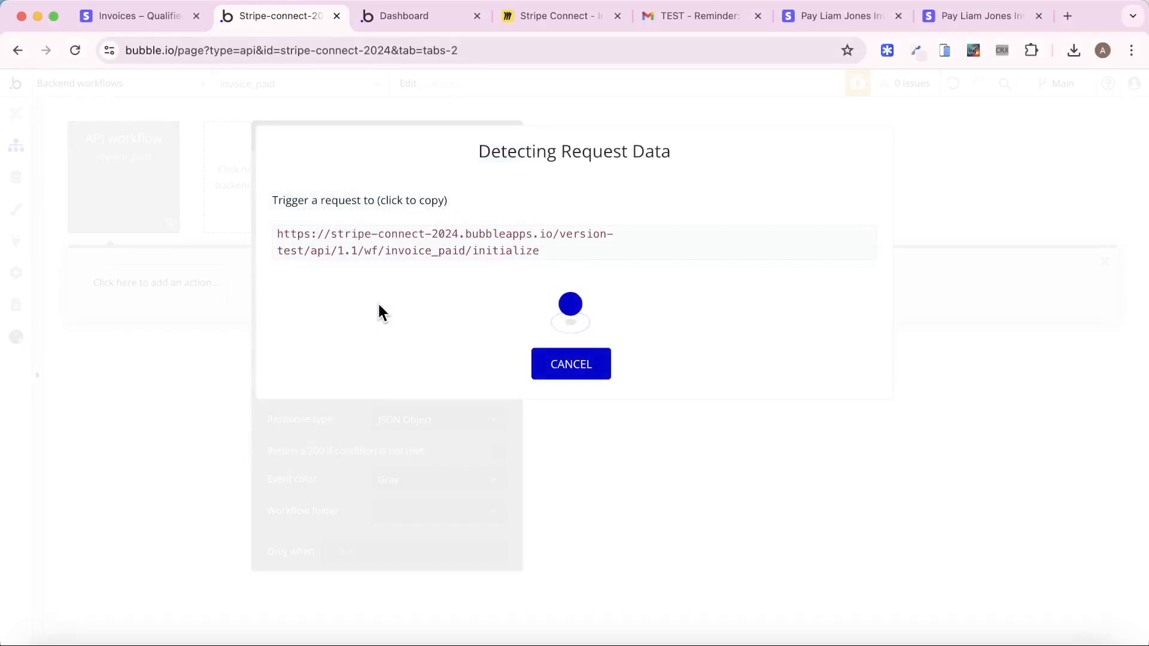
Pay the US$499.00 invoice with the test card, then check Bubble's detected data
left_click(966, 18)
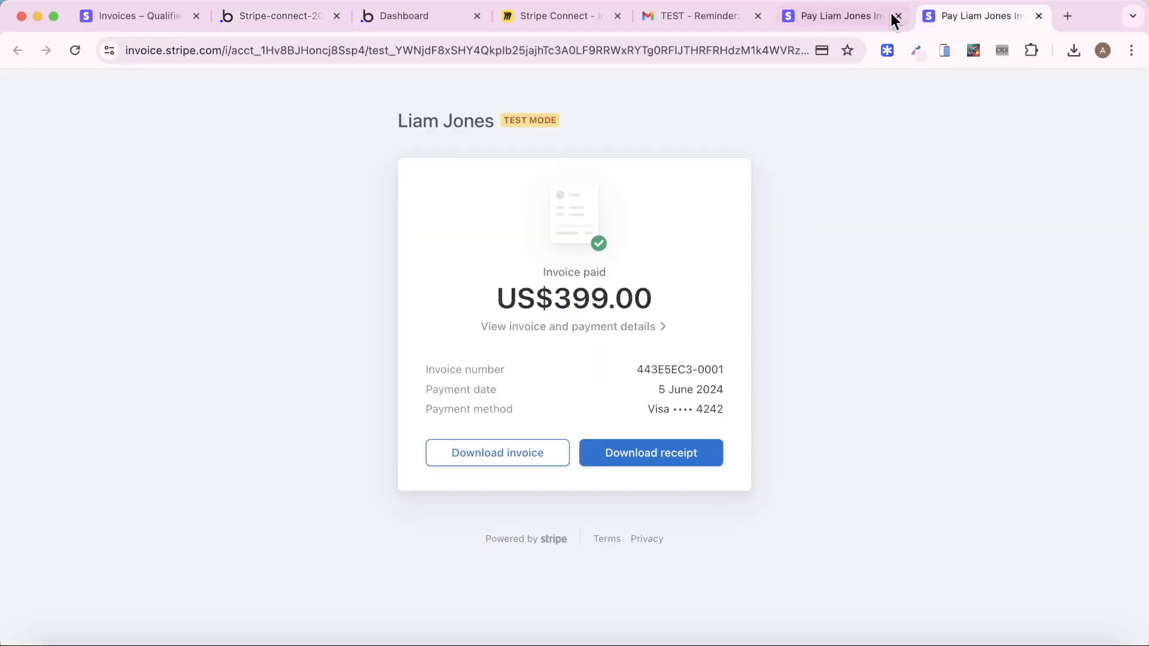
left_click(1039, 16)
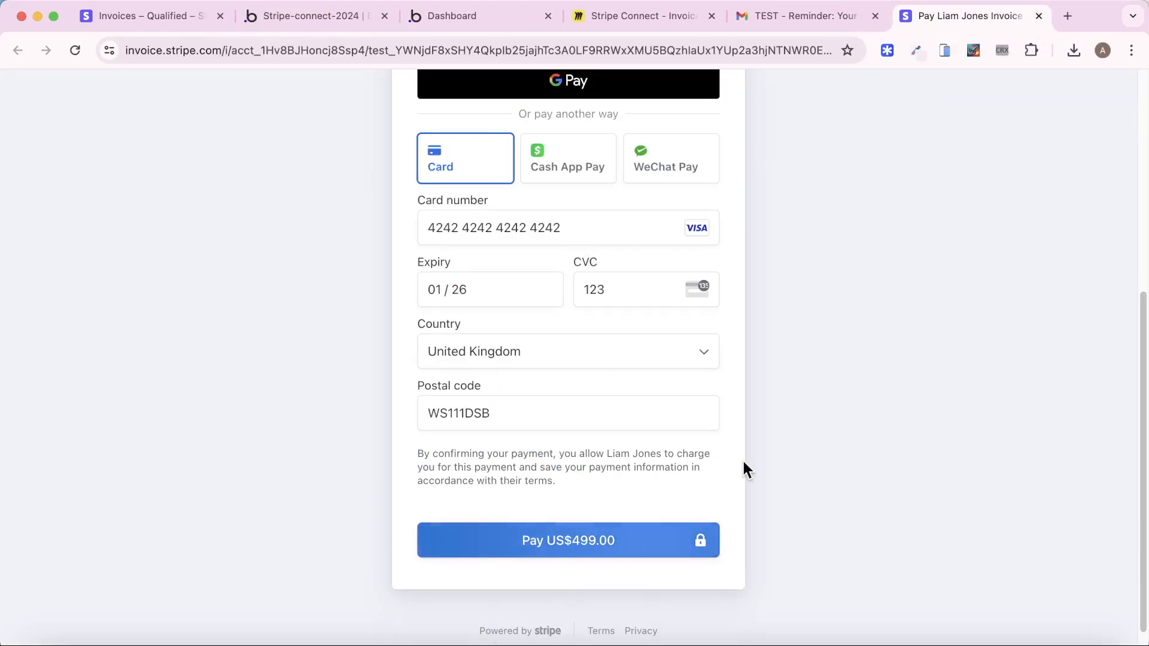
left_click(643, 540)
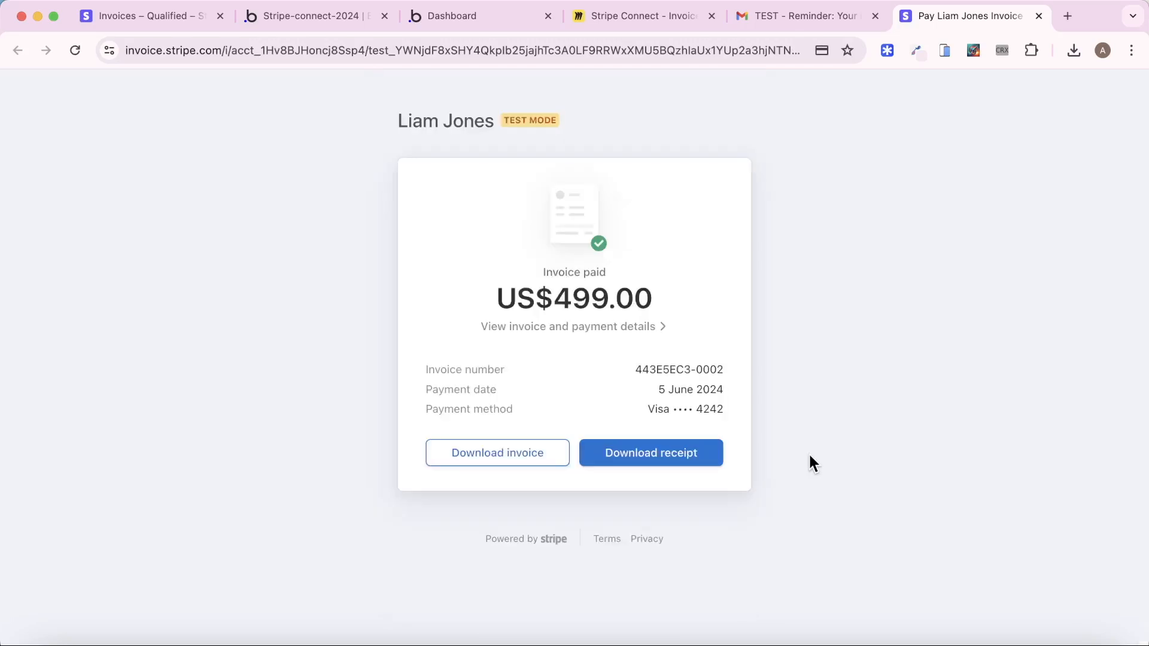
left_click(323, 17)
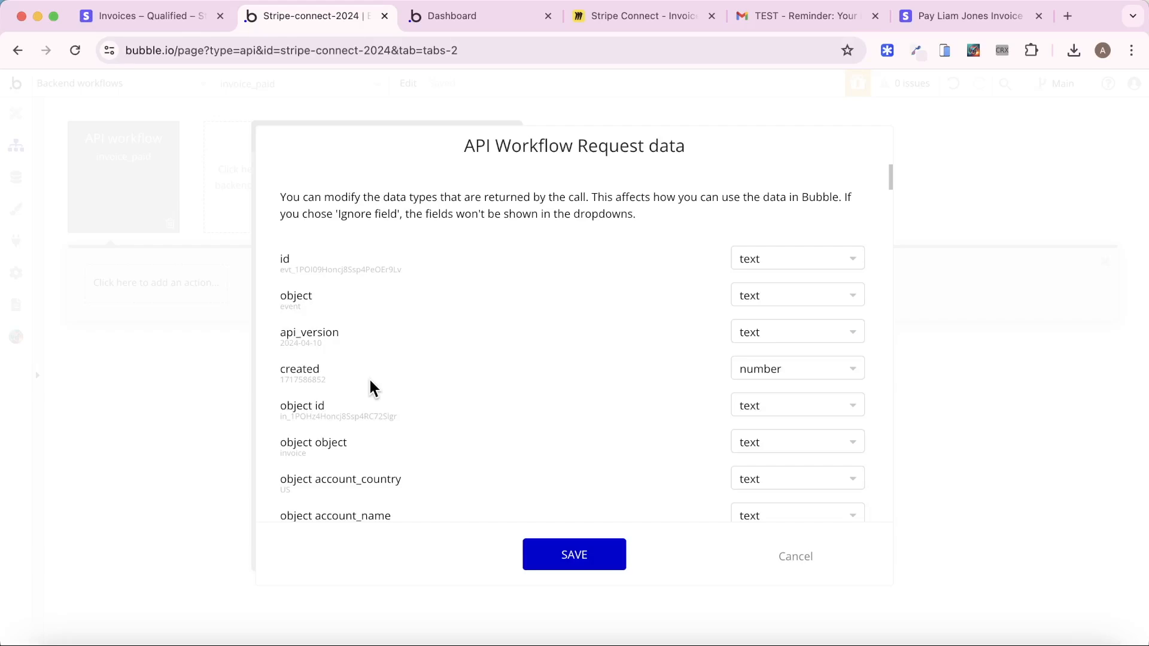
Set the created and object created fields to date (UNIX)
left_click(751, 368)
scroll(805, 540, "down", 1)
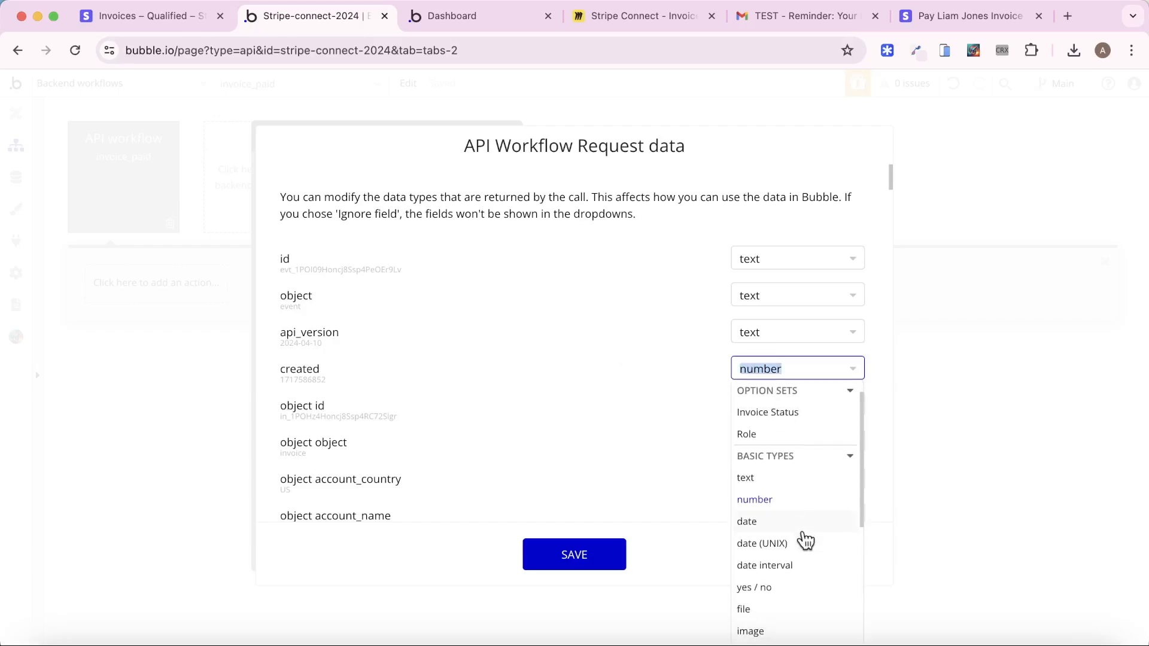
left_click(804, 542)
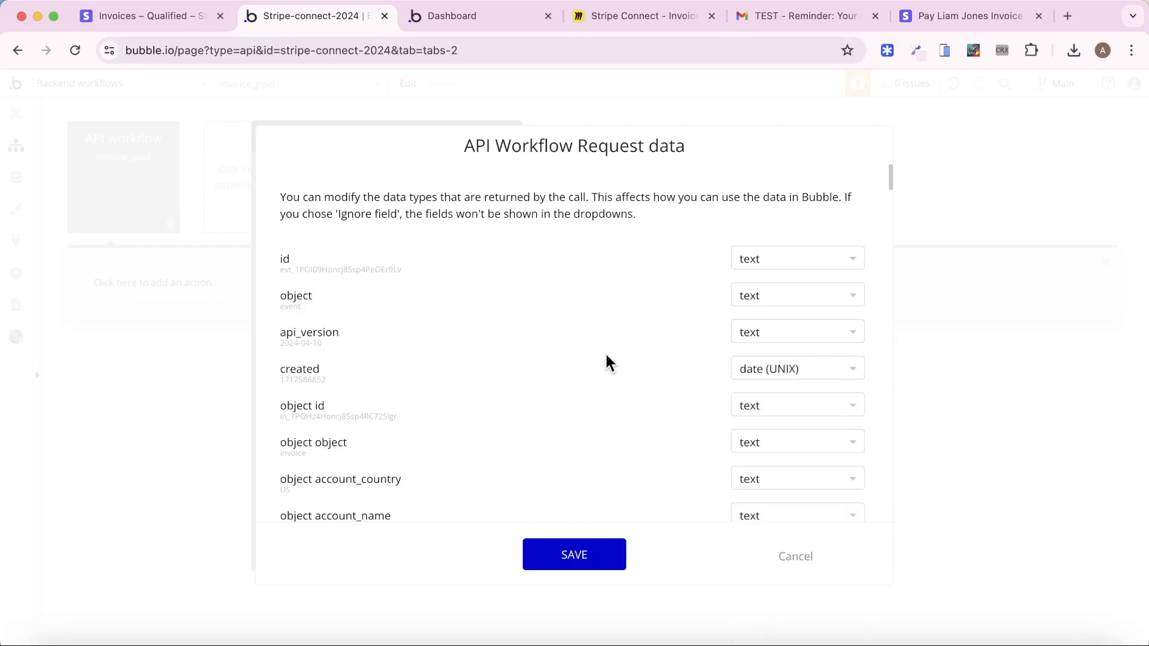
scroll(607, 362, "down", 5)
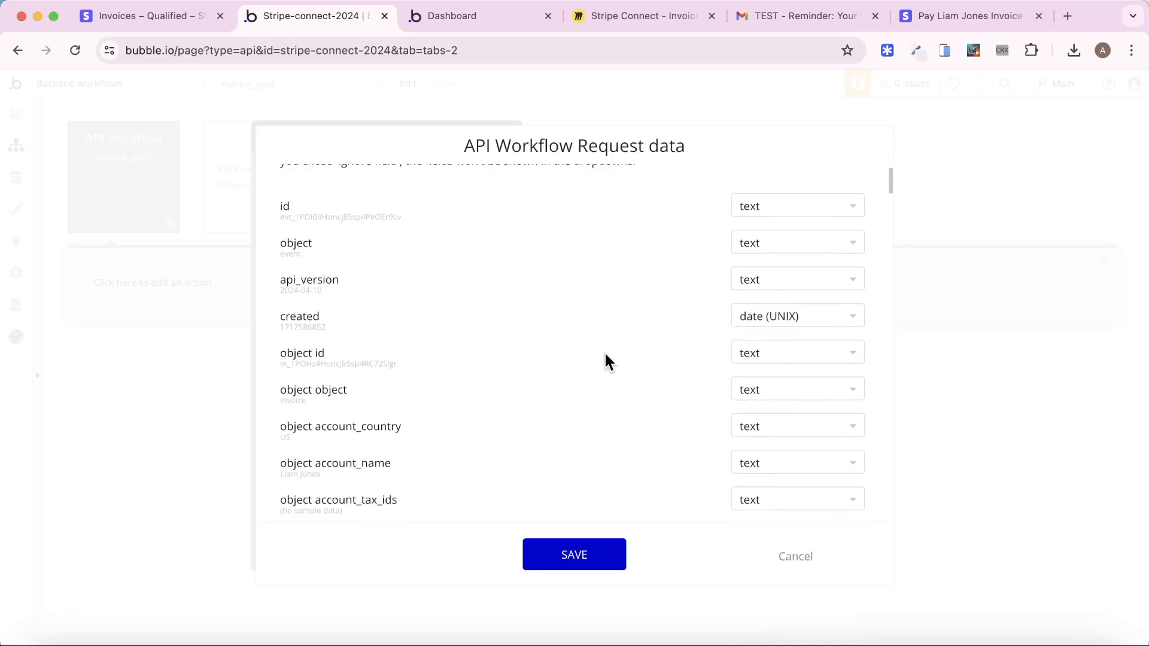
scroll(607, 362, "down", 10)
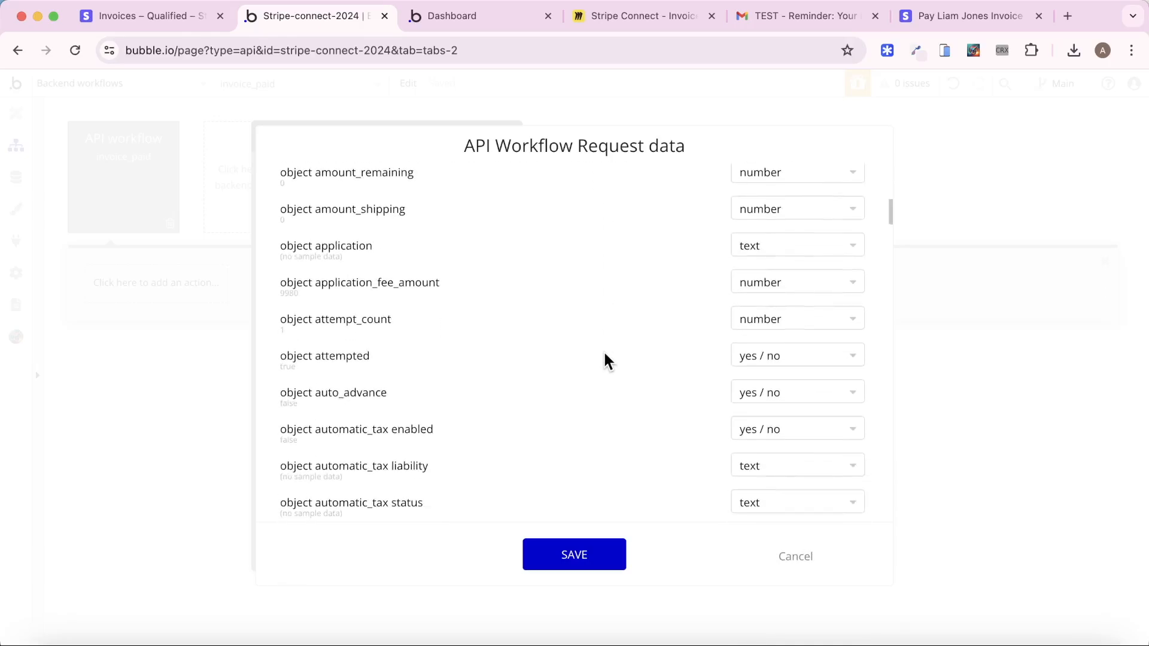
scroll(608, 362, "down", 4)
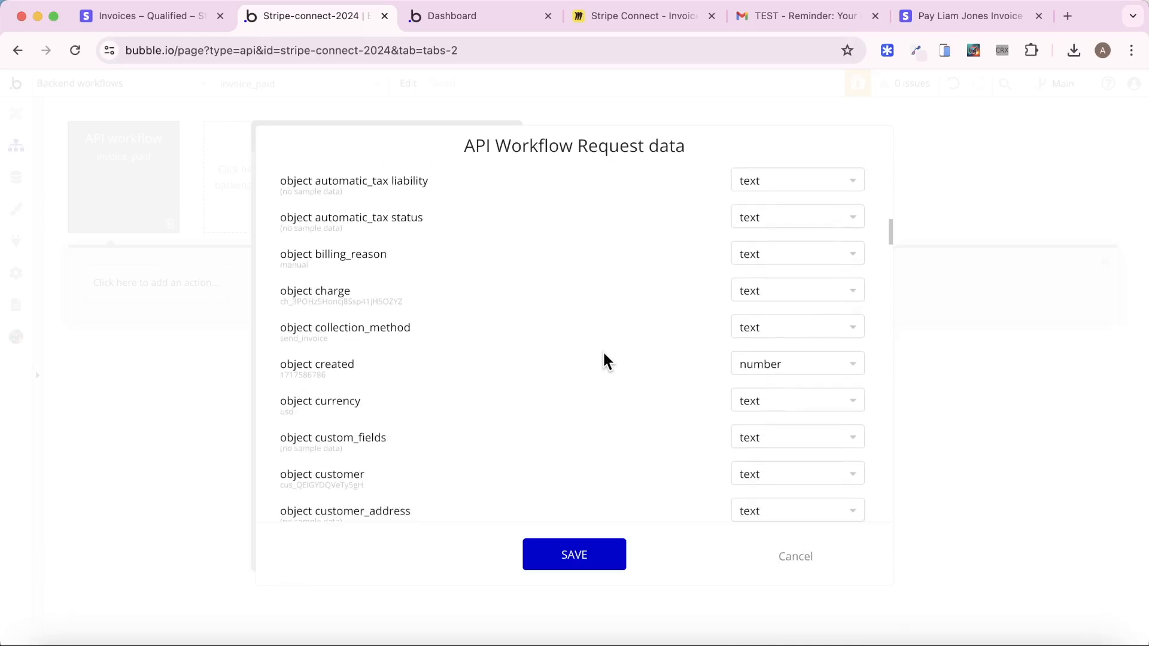
left_click(775, 362)
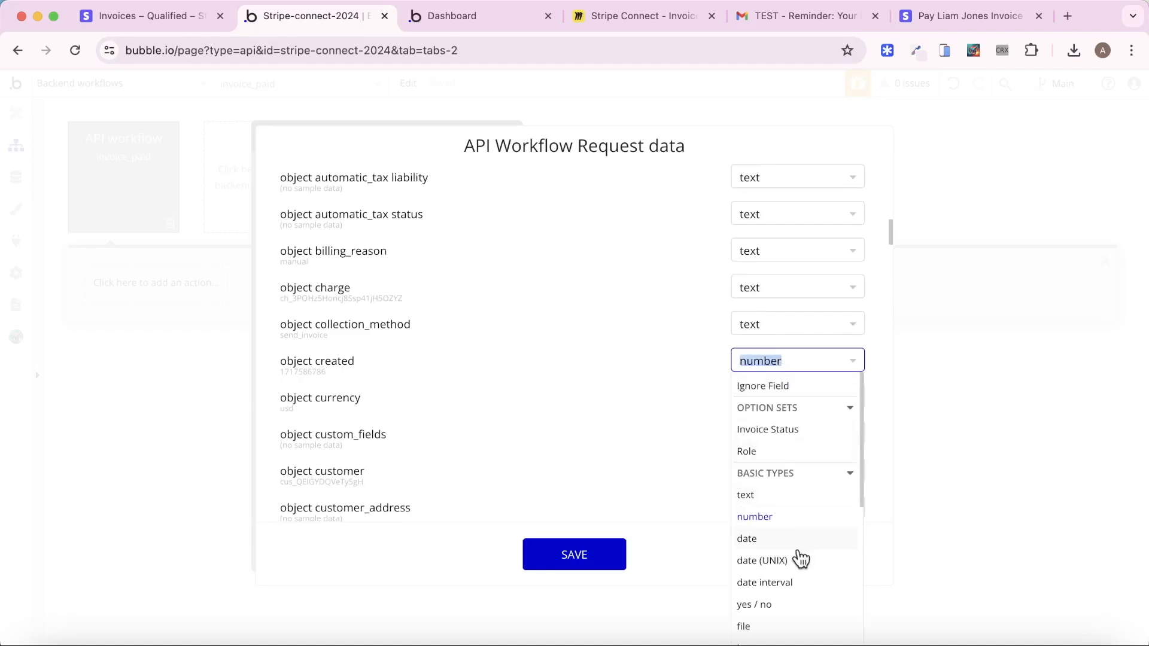
left_click(799, 559)
Set object due_date and object effective_at to date (UNIX) and save the request data
scroll(628, 363, "down", 1)
scroll(627, 363, "down", 9)
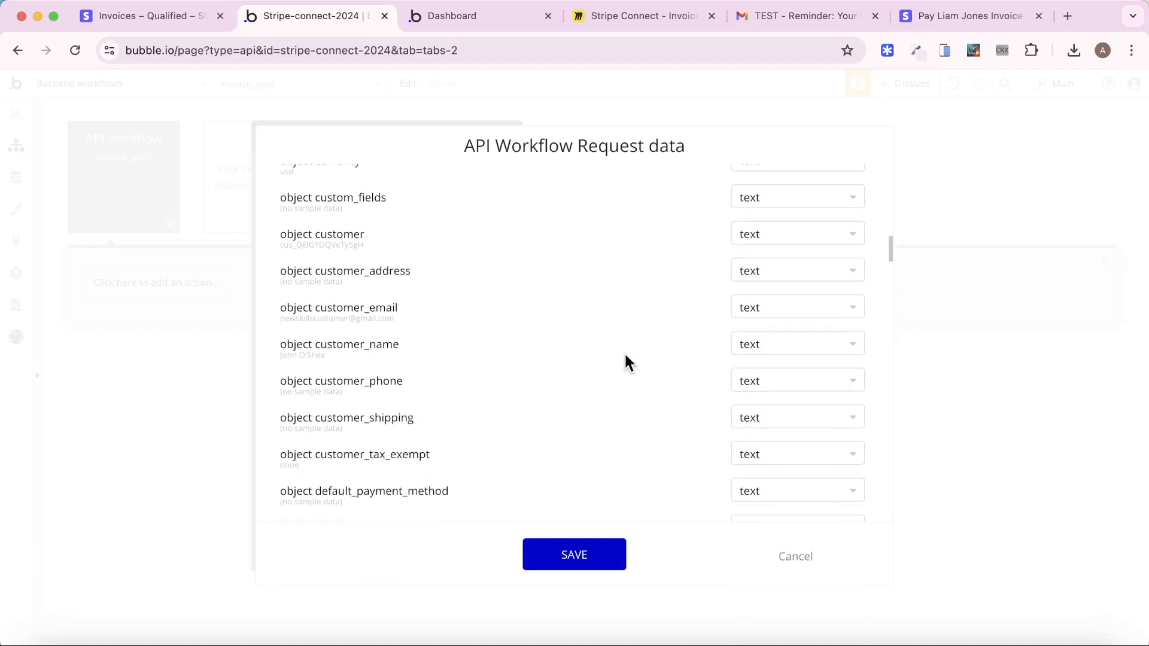
left_click(782, 453)
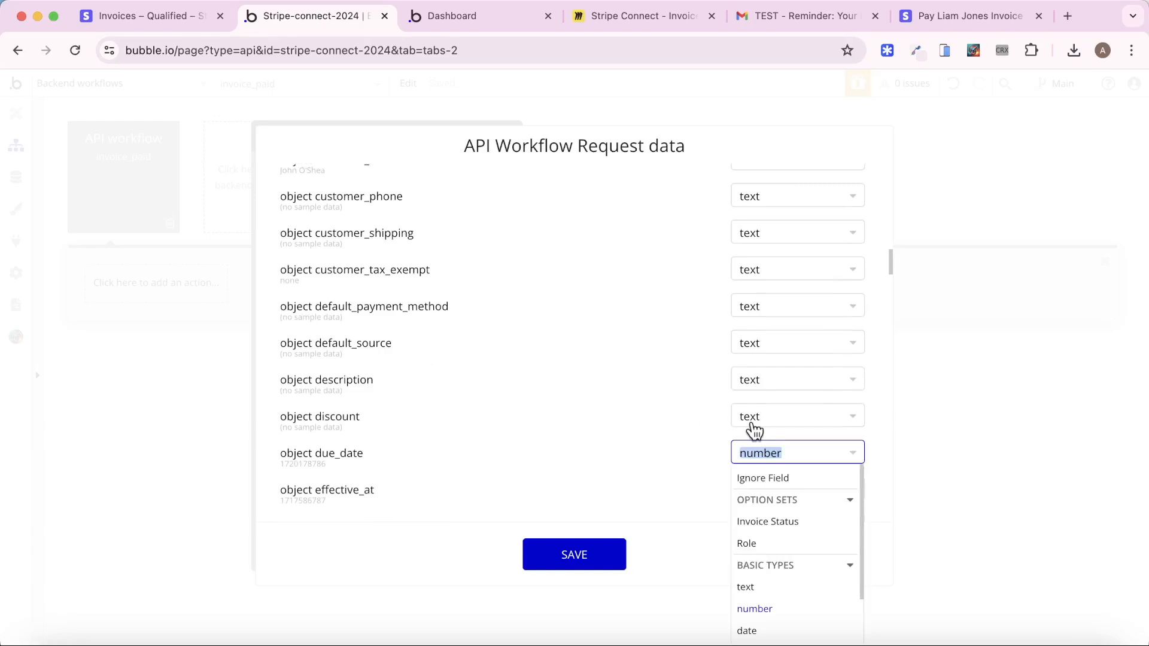
scroll(779, 539, "down", 2)
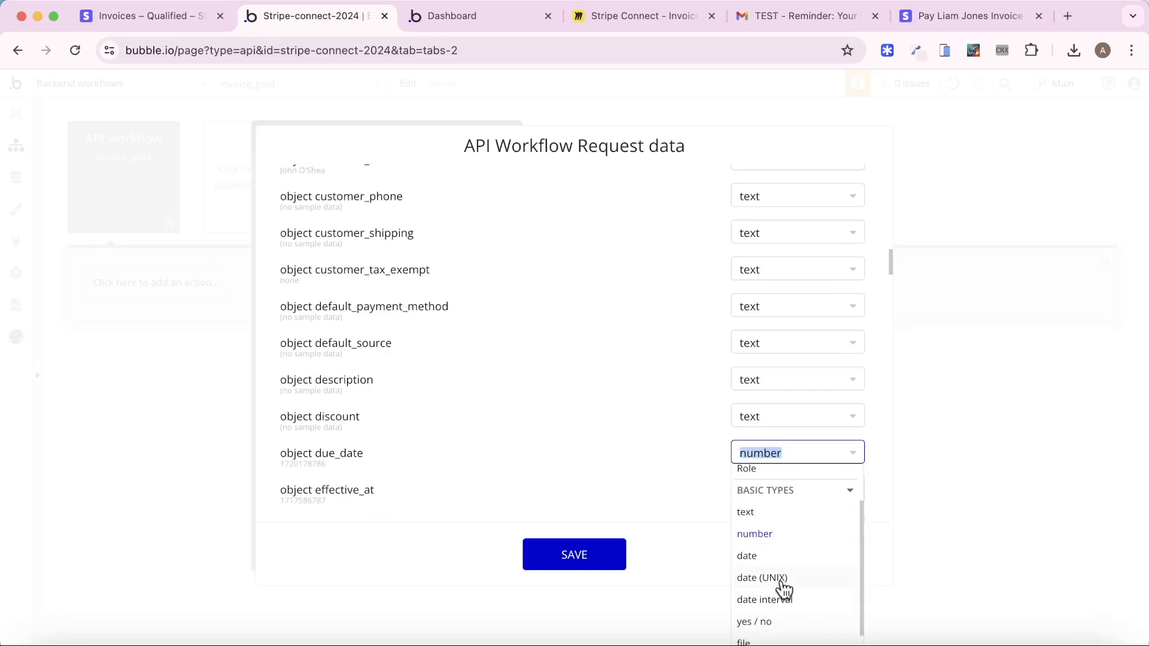
left_click(782, 583)
left_click(785, 494)
scroll(808, 598, "down", 2)
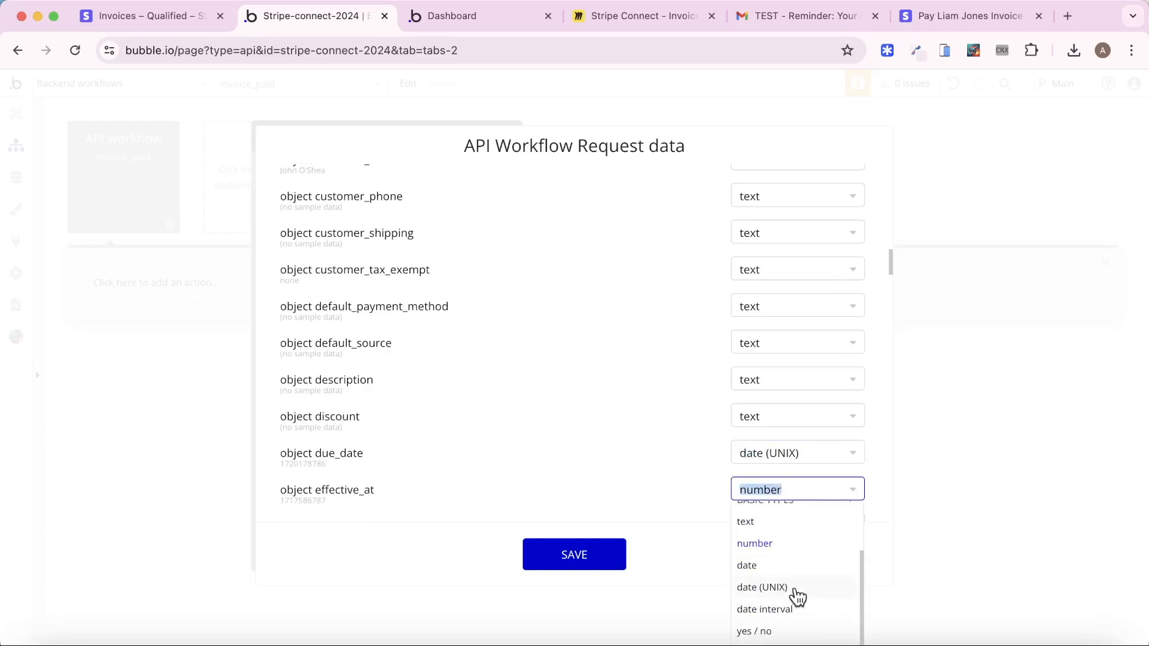
left_click(796, 589)
left_click(592, 555)
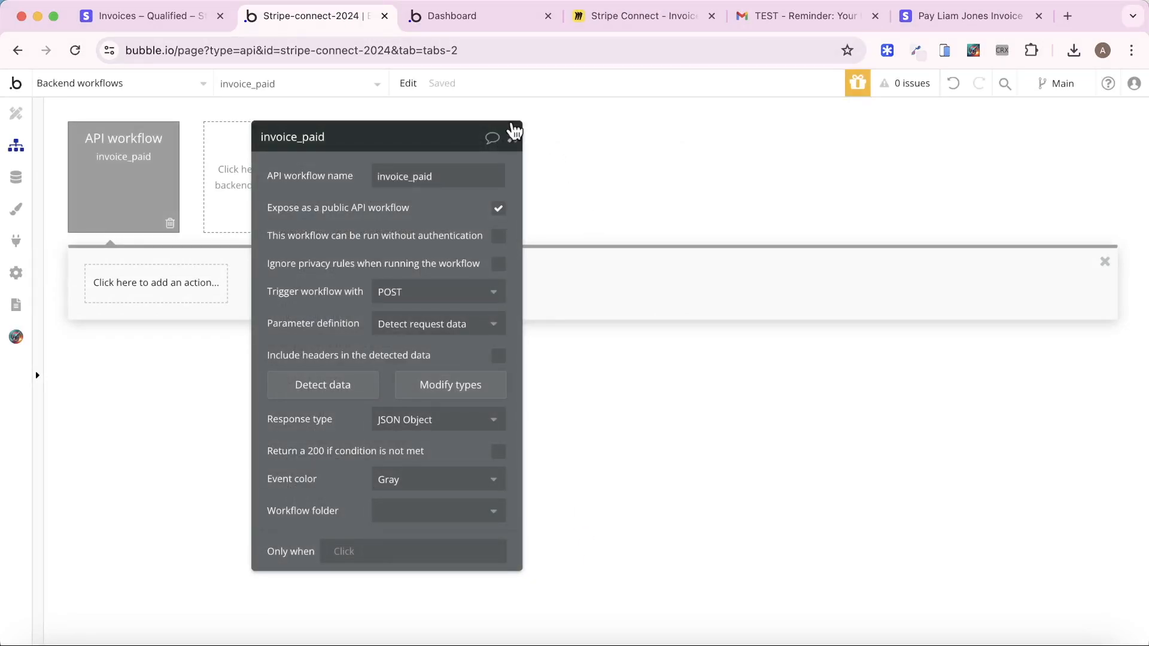
Add a Make changes to thing step targeting Search for Invoices:first item
left_click(513, 134)
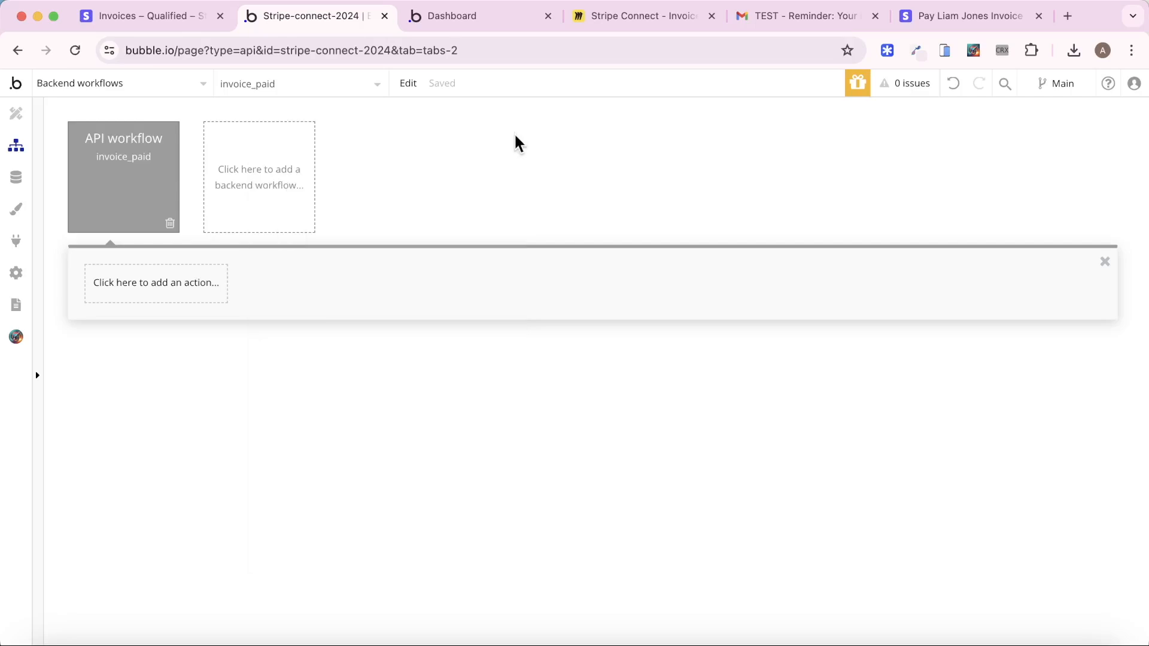
left_click(175, 295)
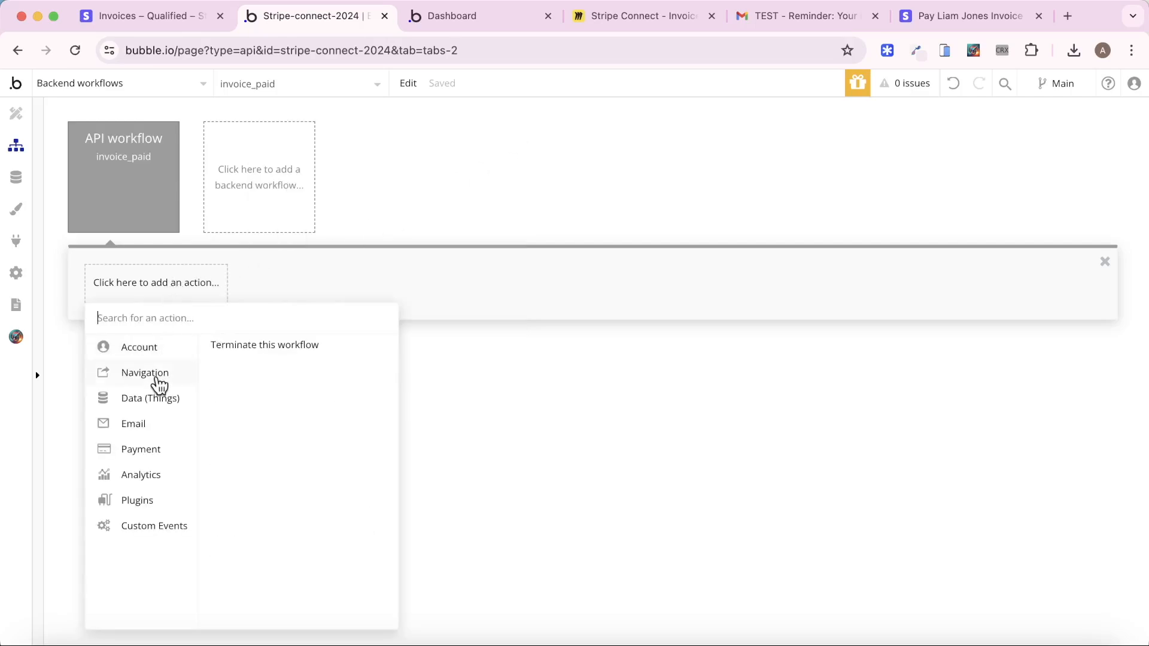
mouse_move(153, 400)
left_click(259, 365)
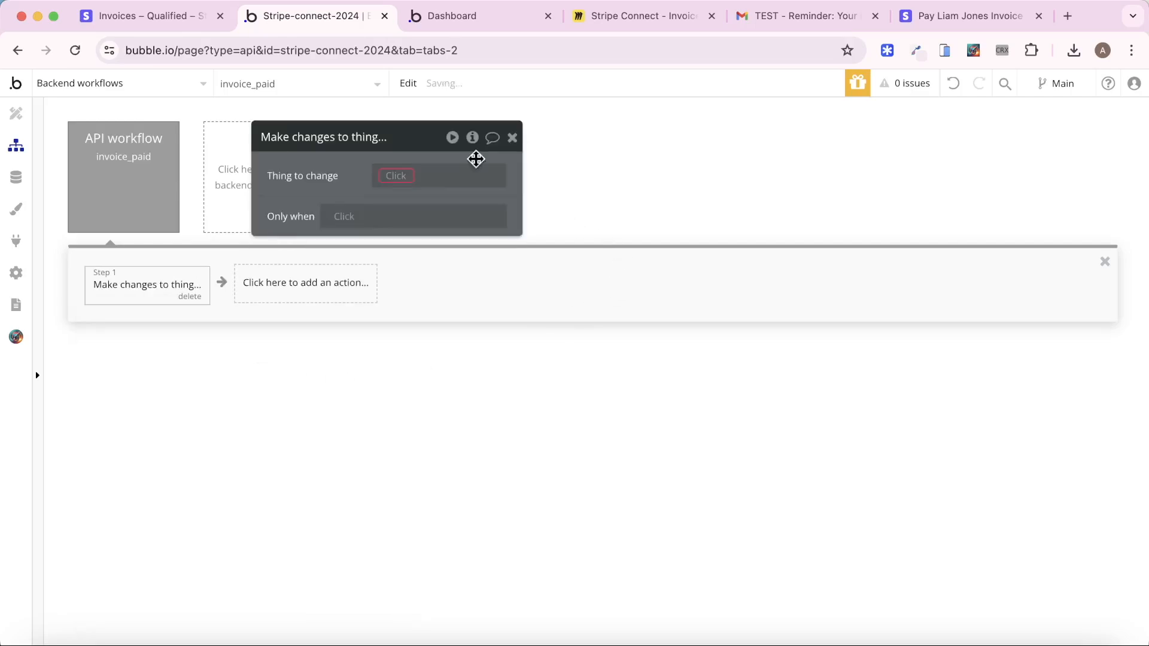
left_click(396, 177)
left_click(439, 255)
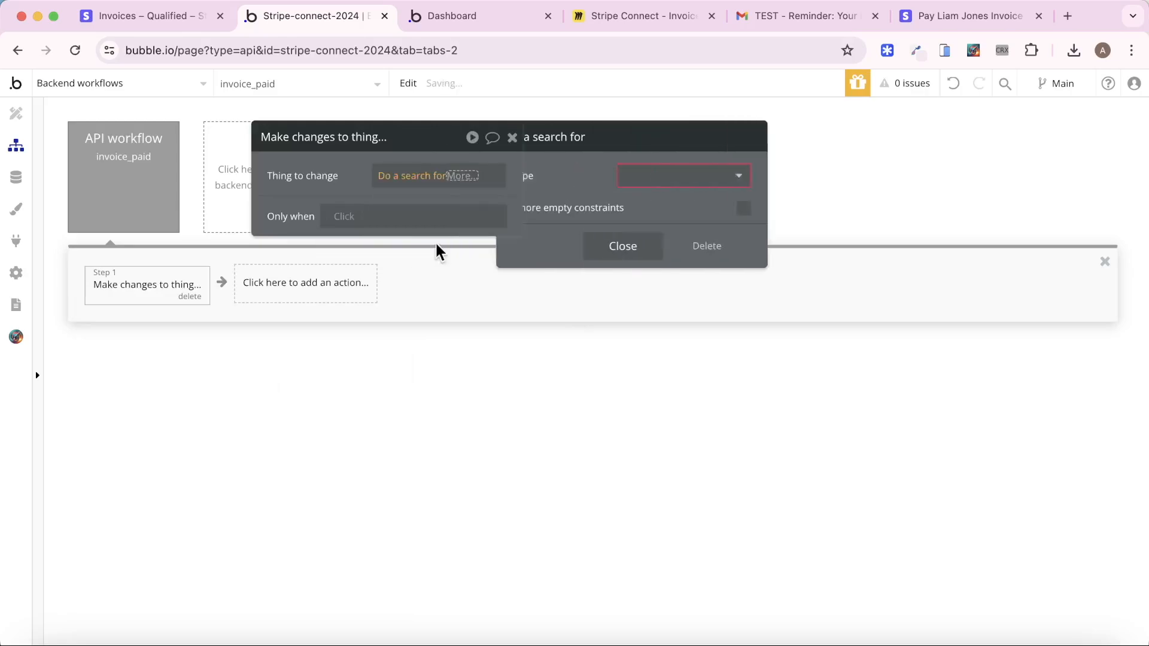
left_click(680, 180)
left_click(695, 287)
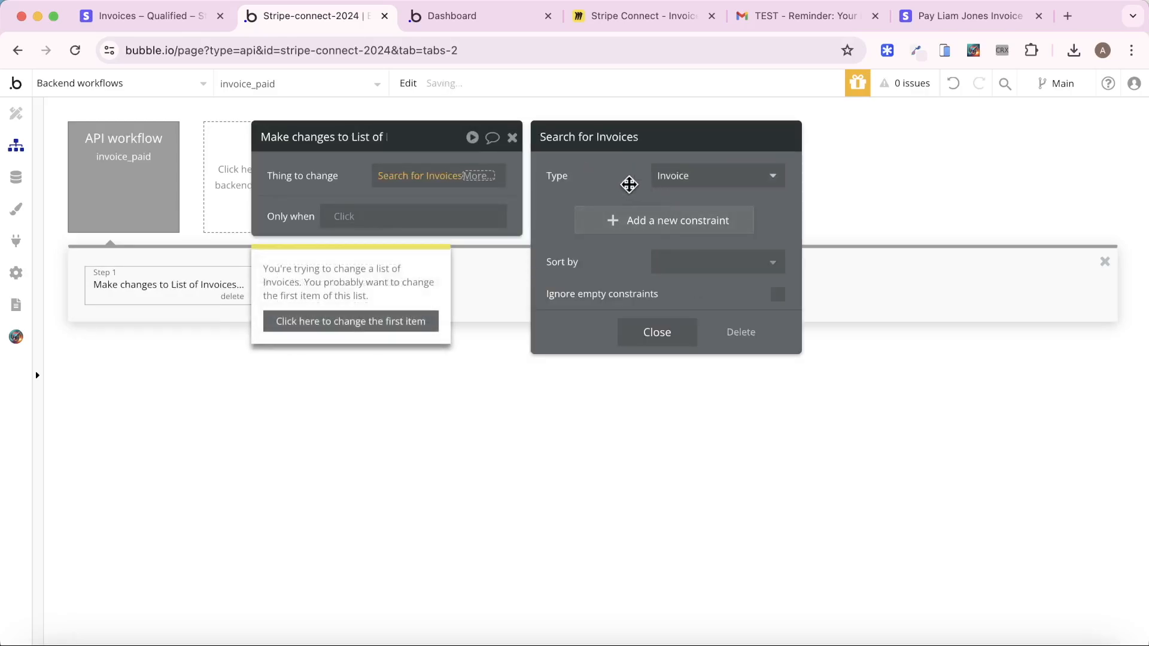
left_click(374, 326)
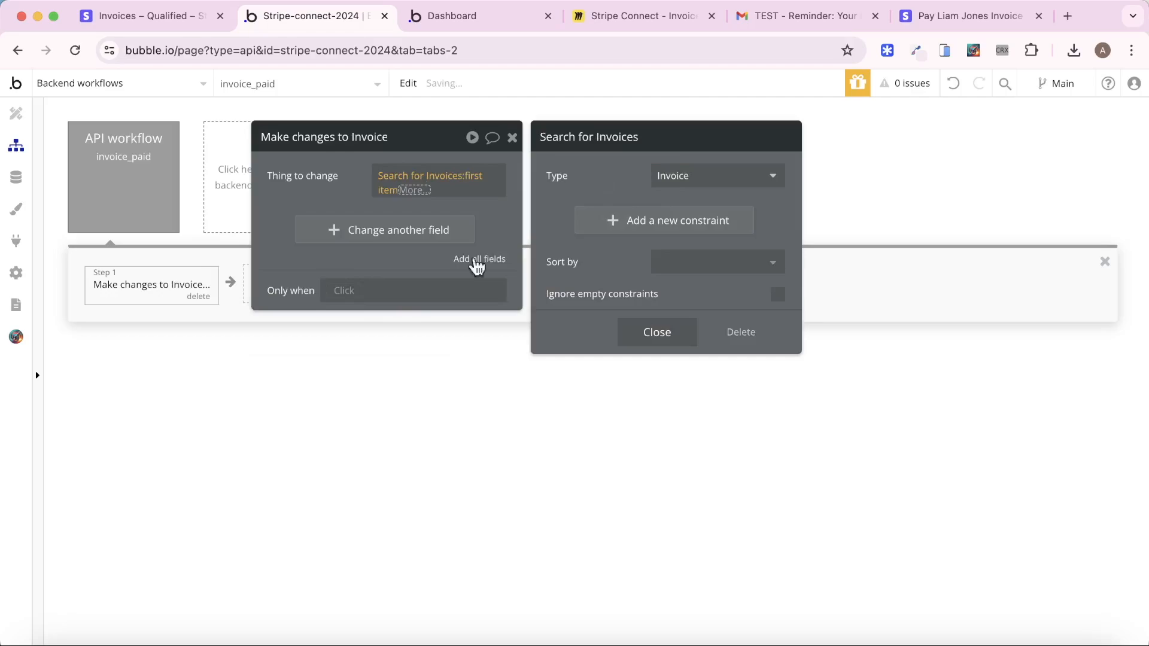
Constrain the invoice search to Invoice ID = Request Data's object id
left_click(596, 227)
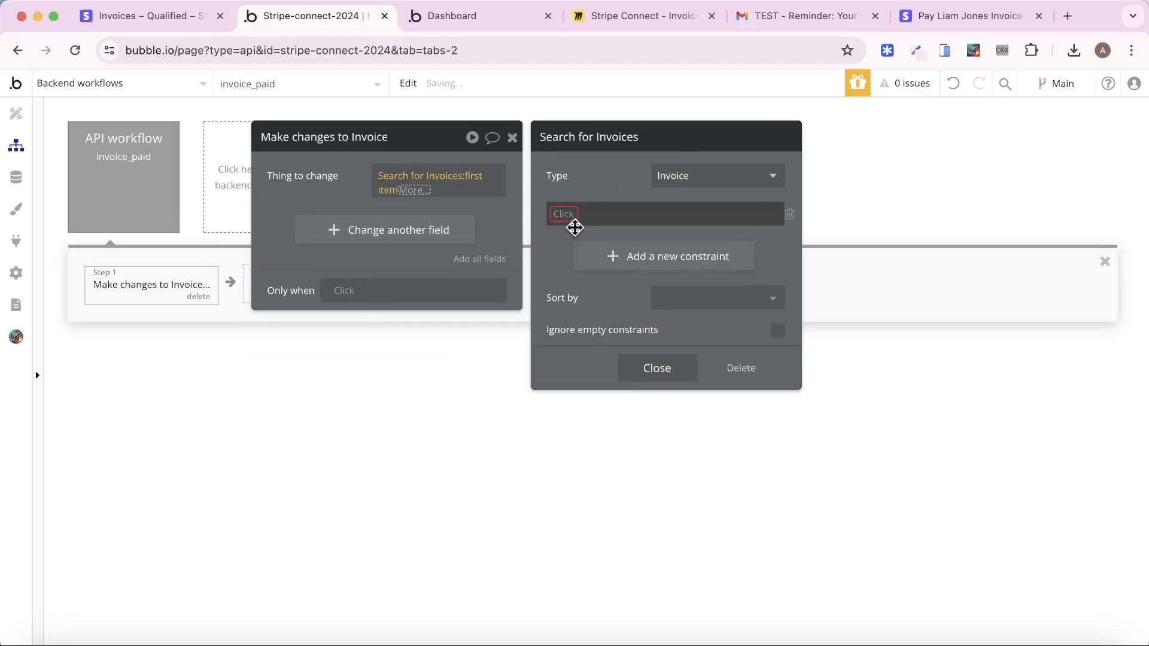
left_click(561, 225)
left_click(410, 186)
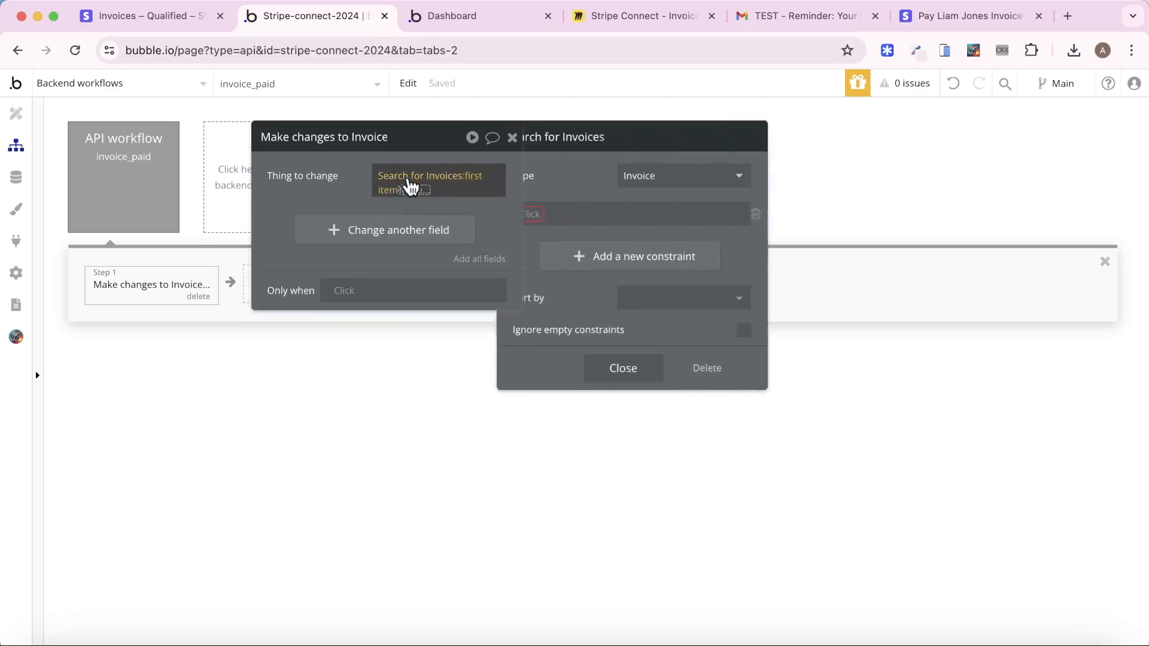
left_click(559, 214)
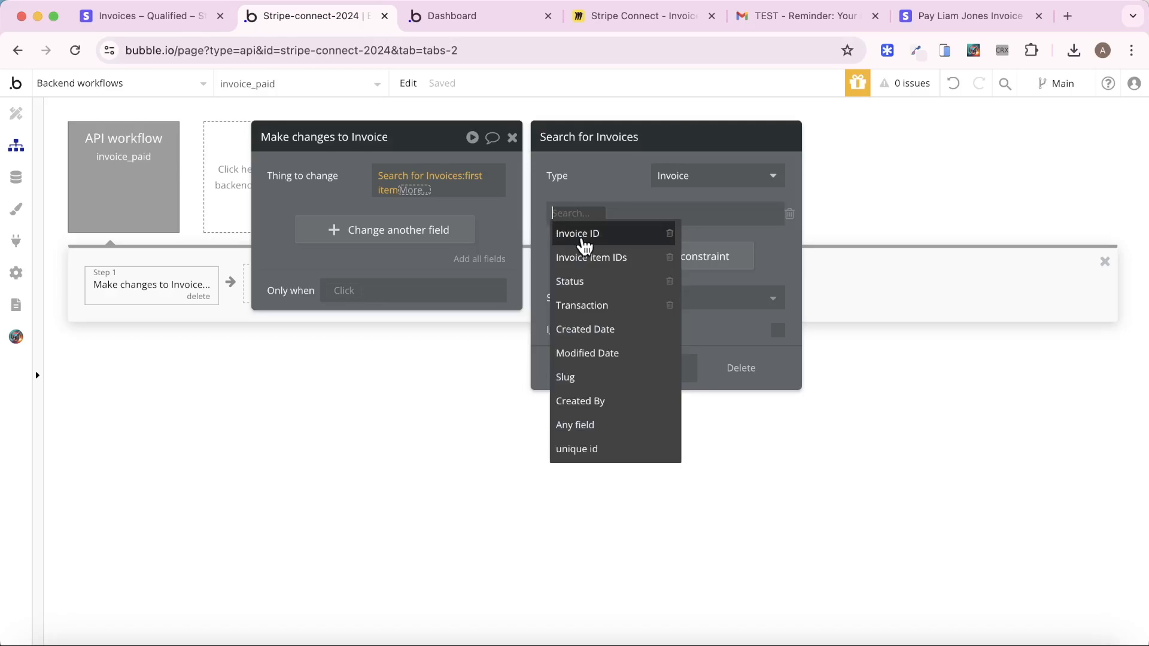
left_click(584, 234)
left_click(615, 218)
left_click(616, 226)
left_click(624, 215)
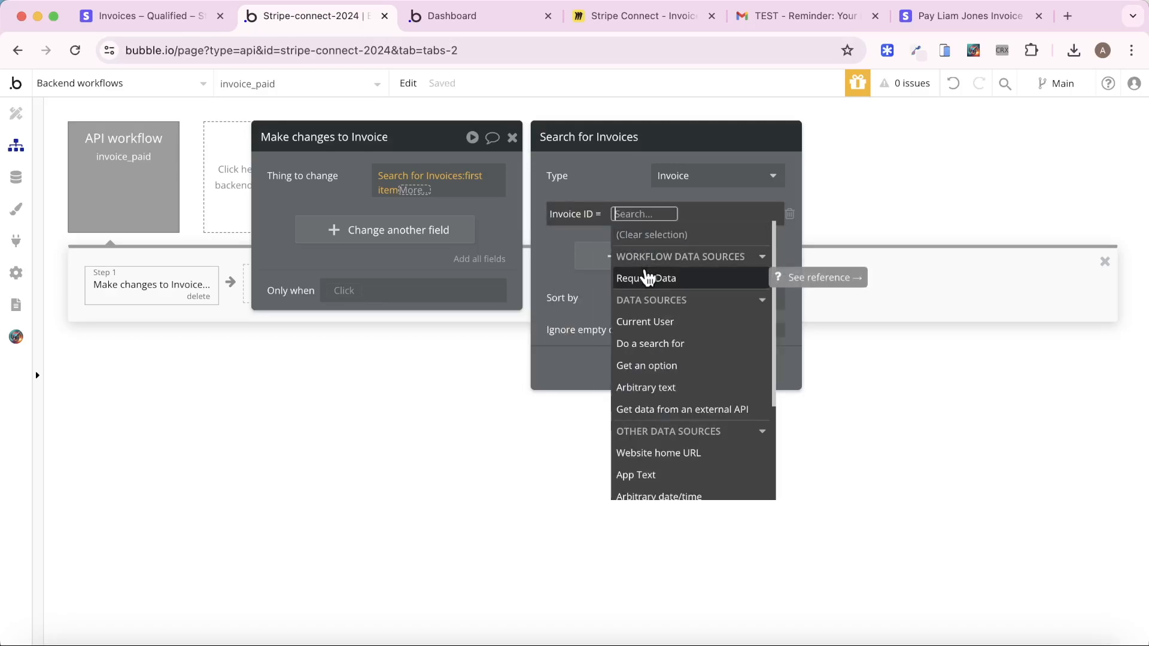
left_click(646, 278)
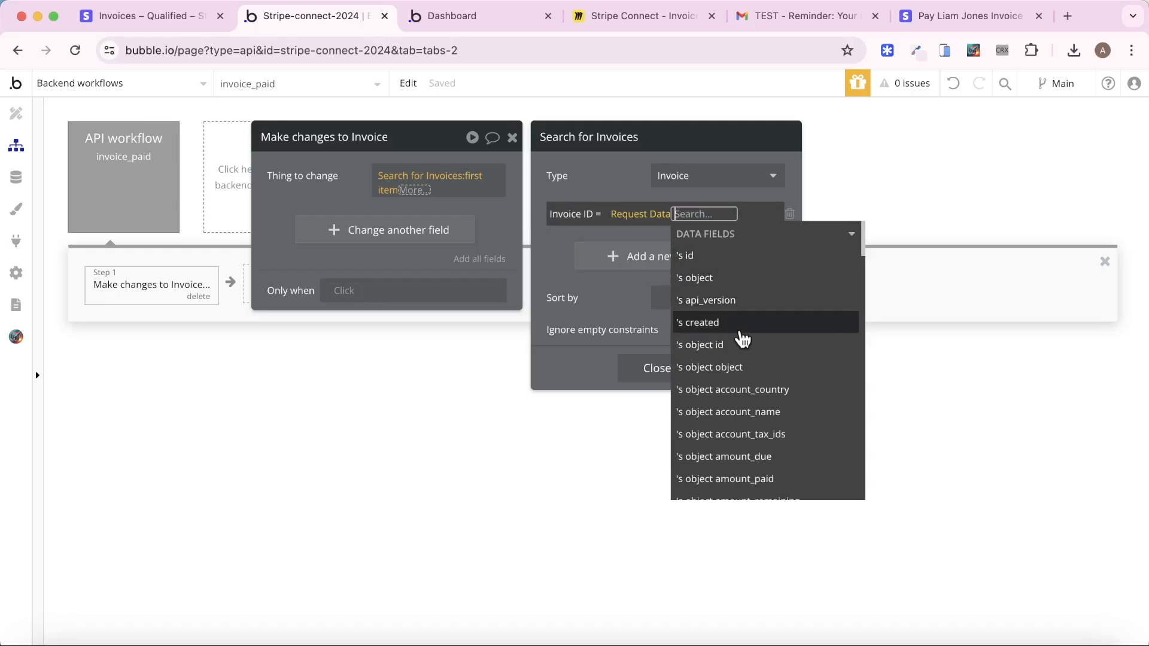
left_click(741, 347)
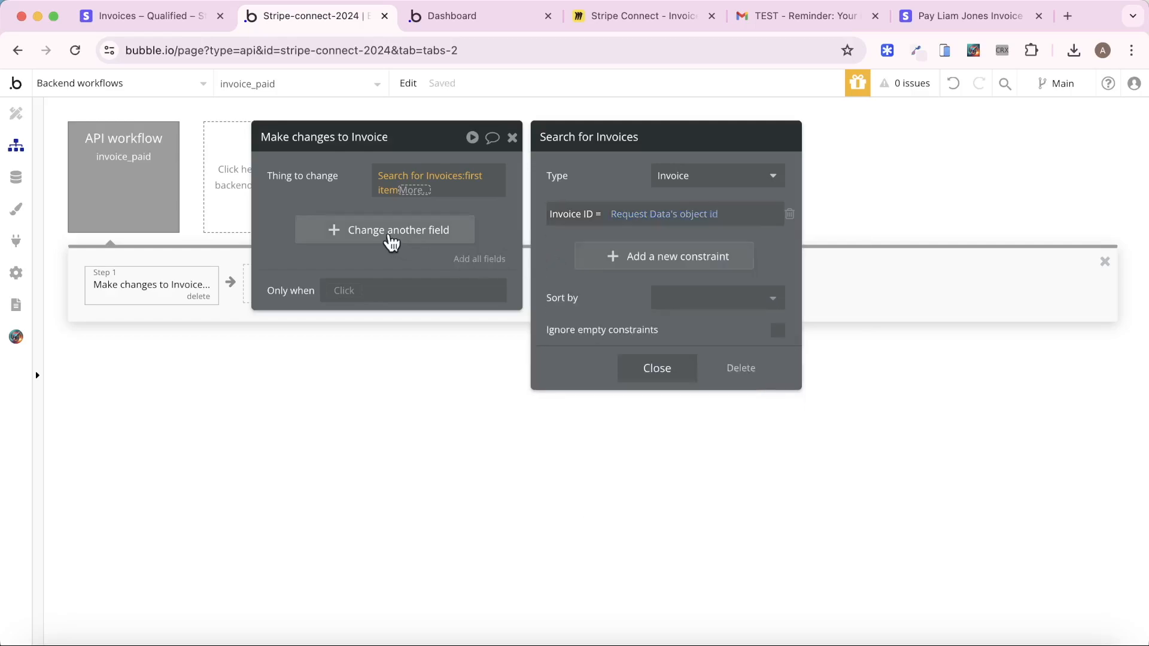
left_click(389, 236)
Set the invoice's Status to Request Data's object status and remove the empty extra field row
left_click(287, 216)
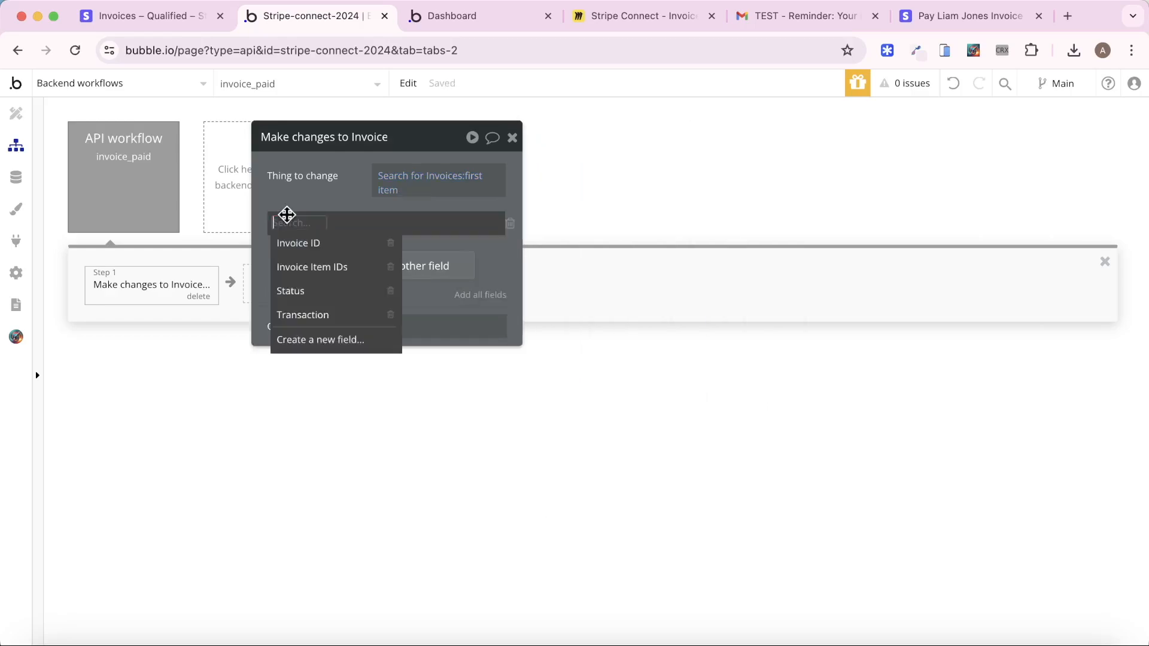
left_click(303, 291)
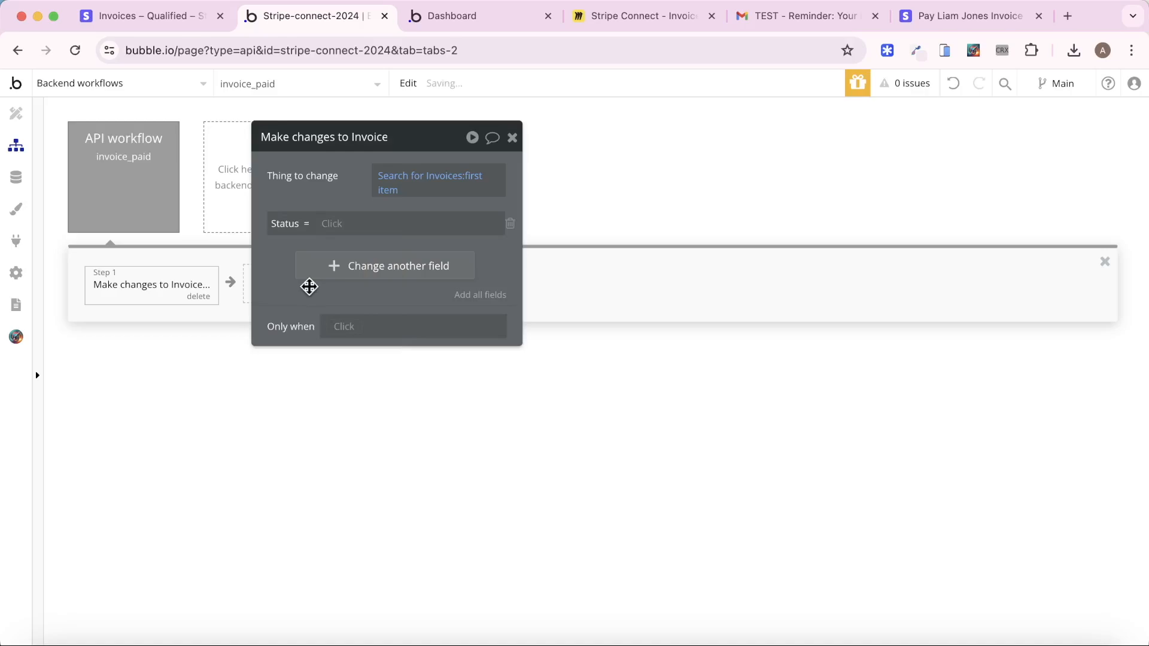
left_click(332, 224)
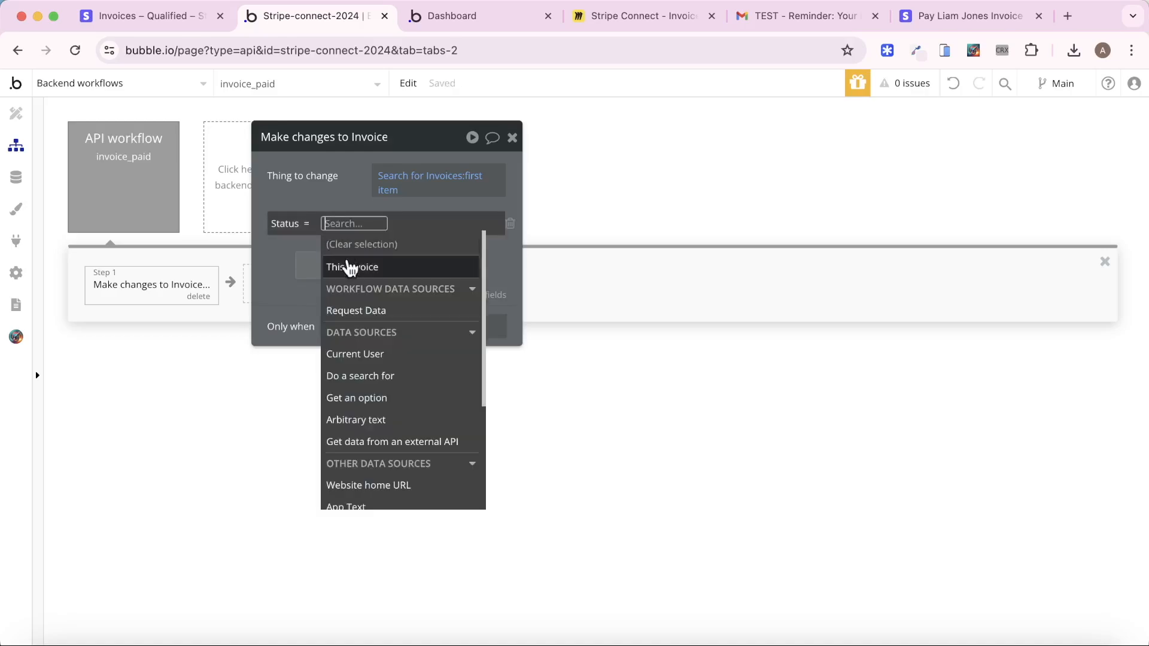
left_click(392, 311)
scroll(403, 308, "down", 10)
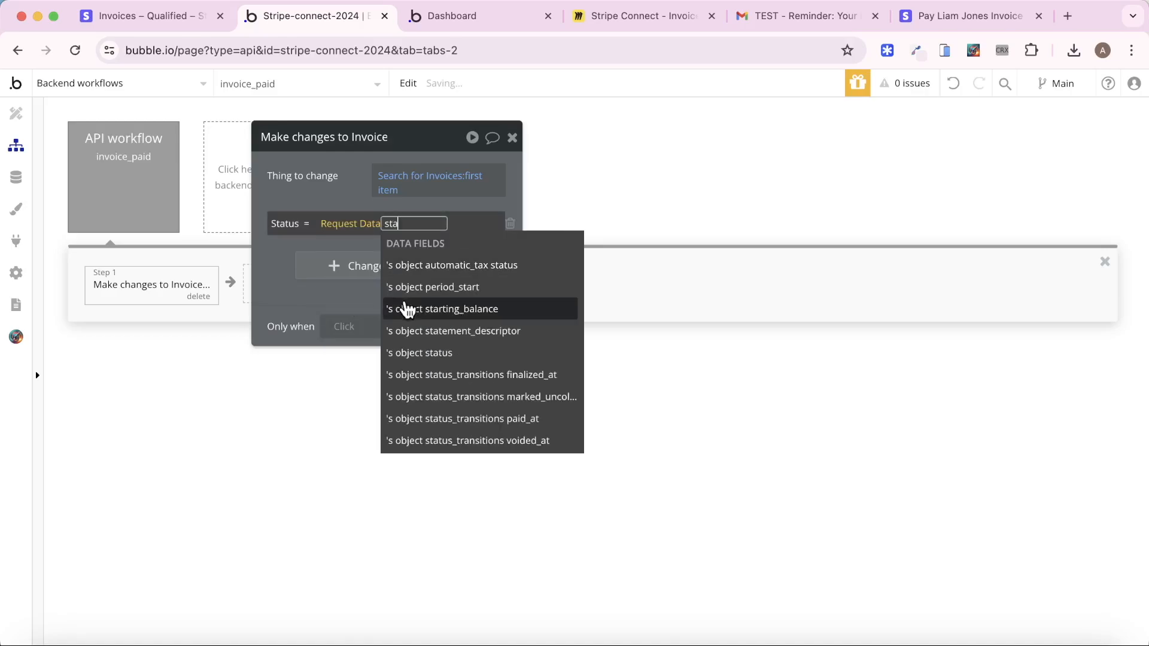
left_click(466, 352)
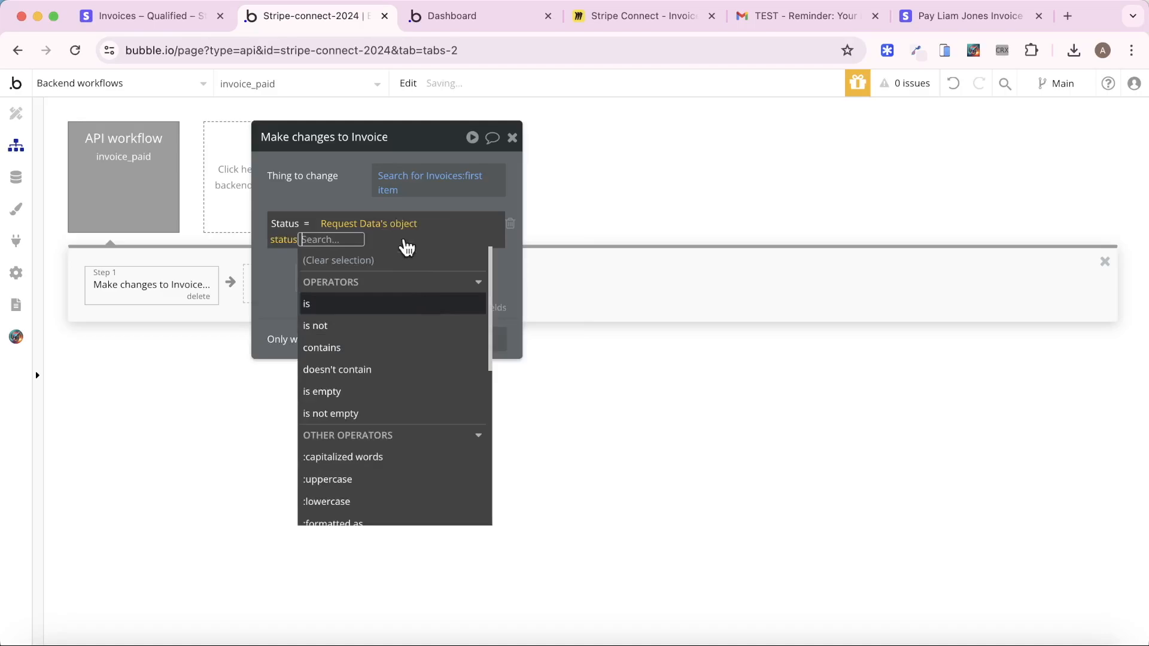
left_click(331, 194)
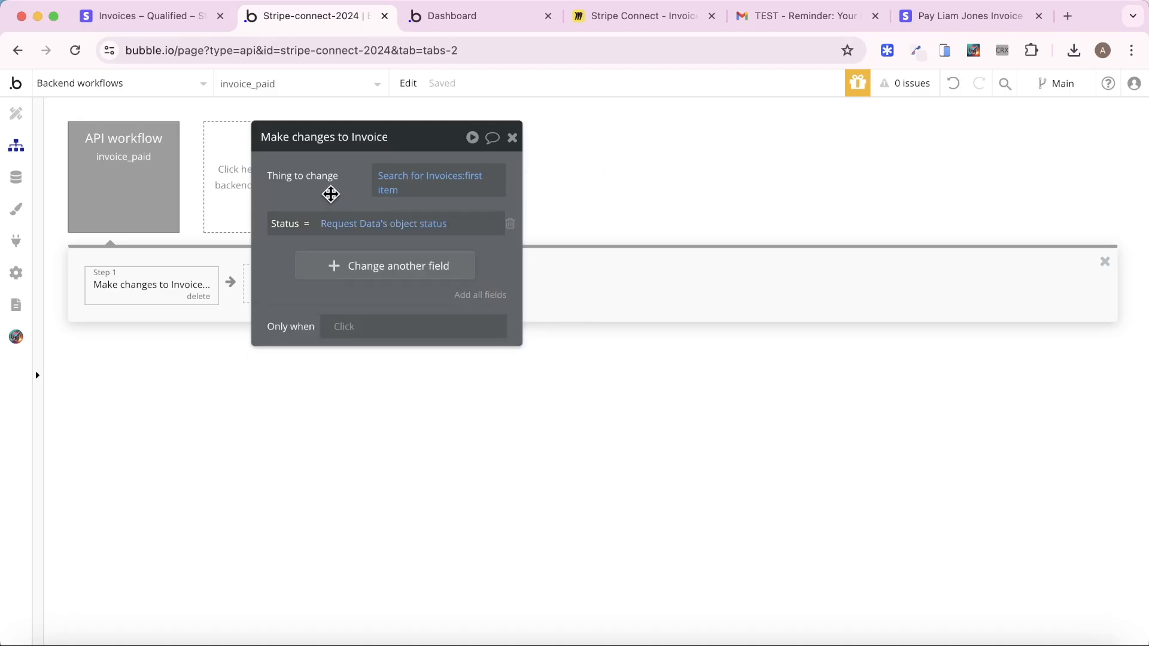
left_click(334, 266)
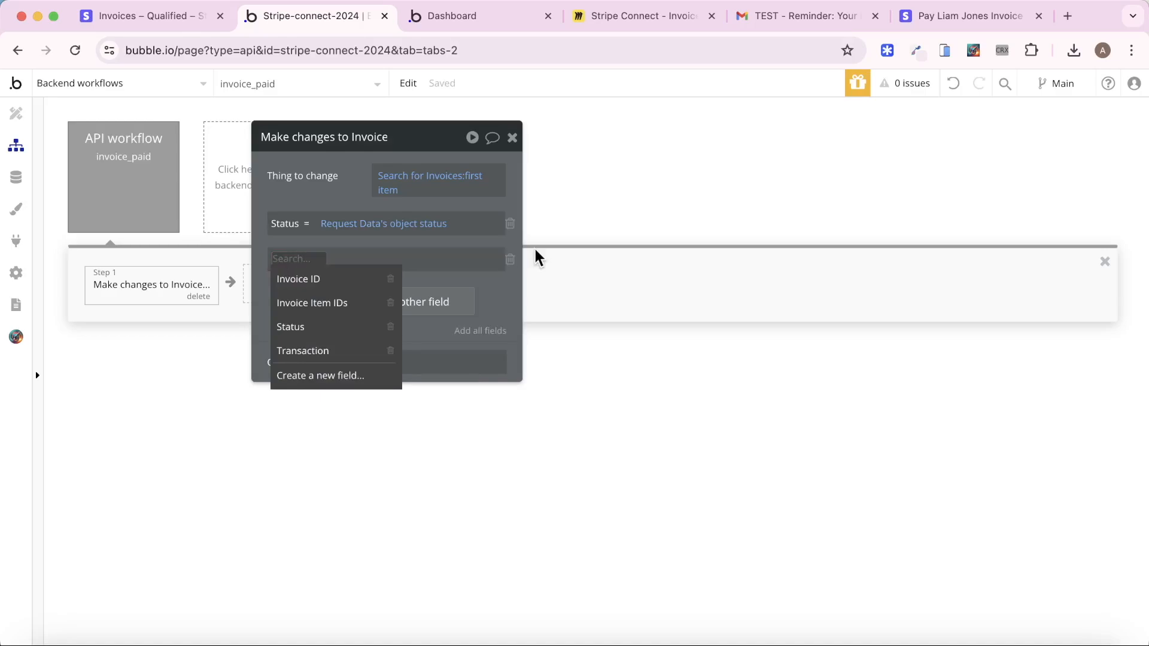
left_click(510, 259)
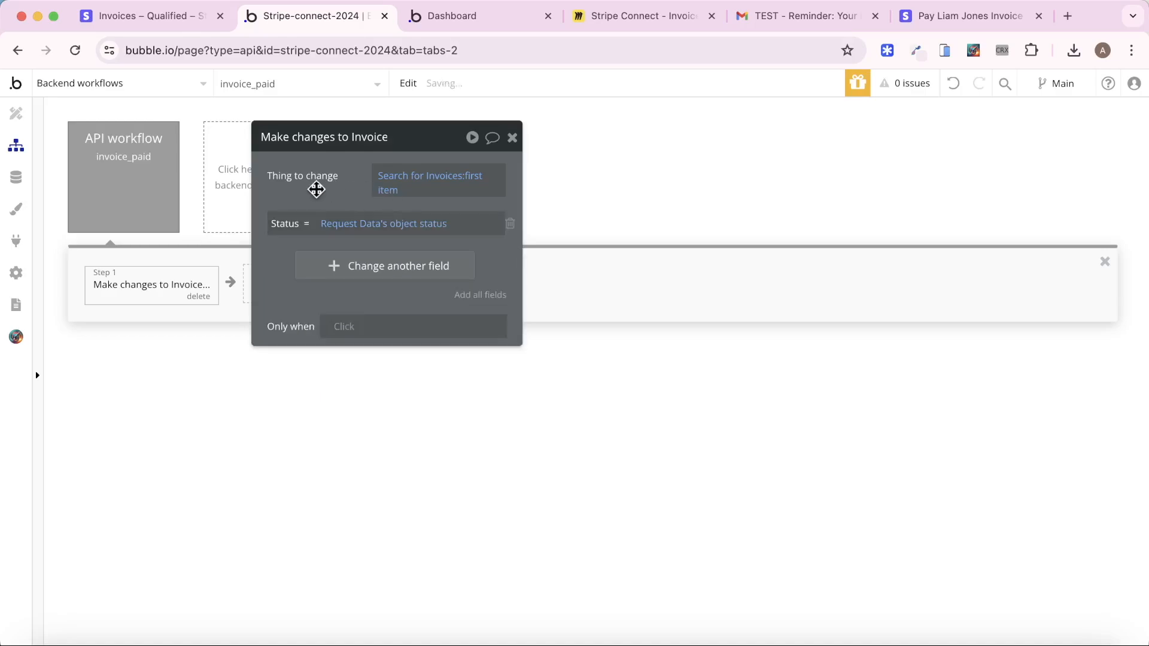
left_click_drag(316, 187, 558, 195)
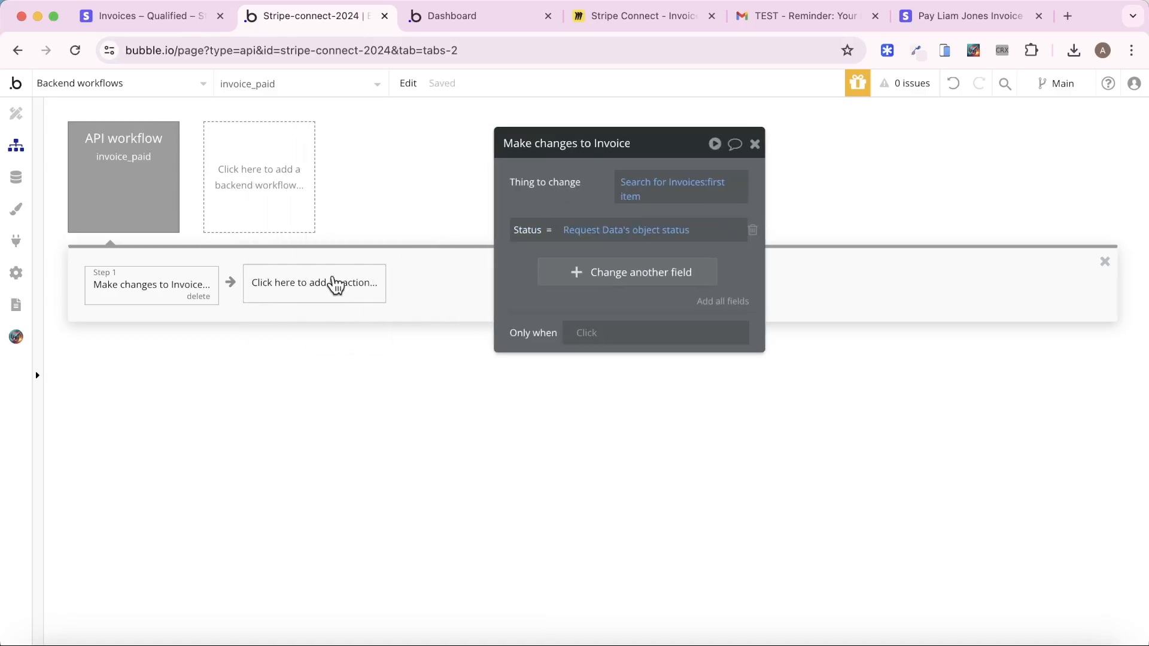
left_click(600, 23)
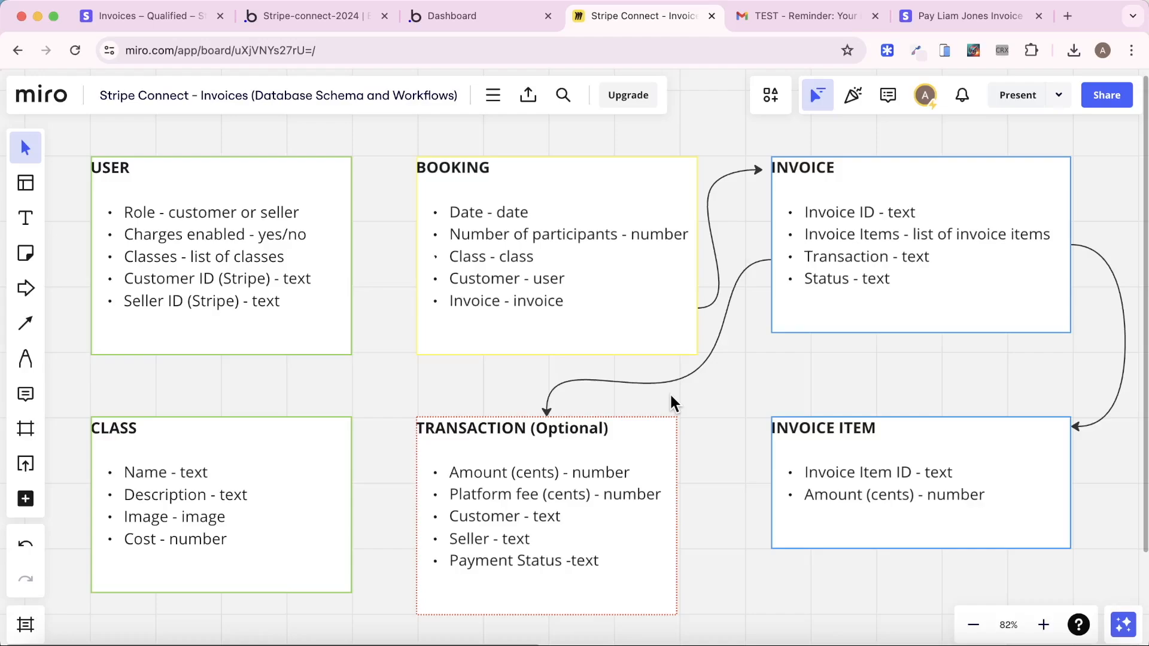
Add a Create a new thing step of type Transaction to invoice_paid
left_click(363, 8)
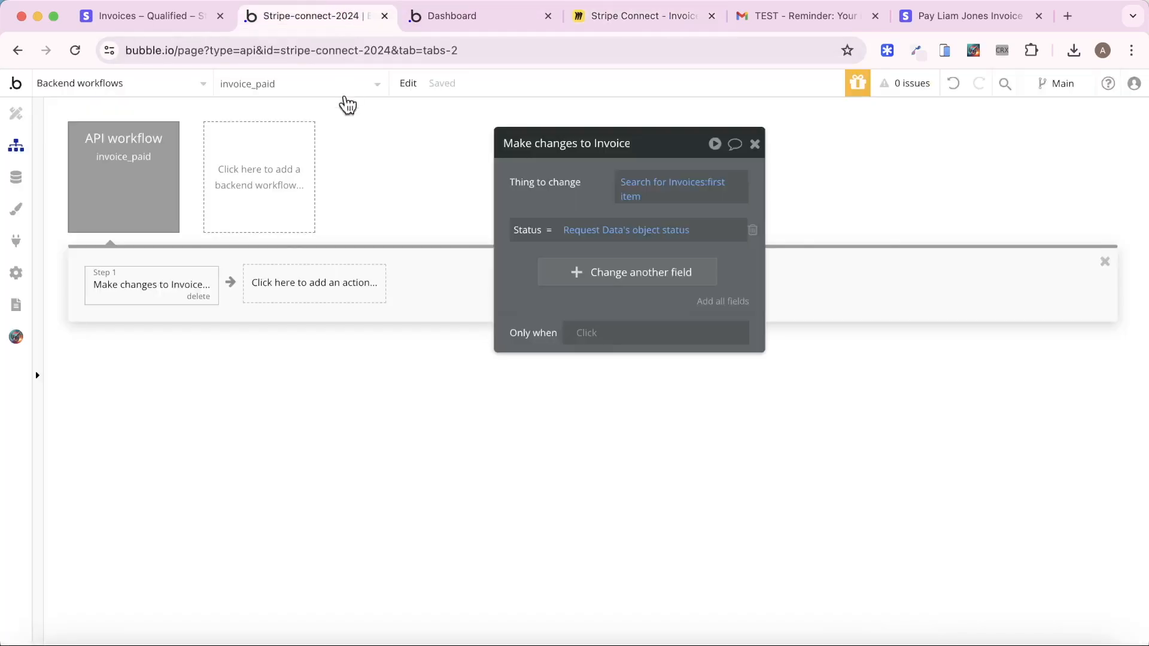
left_click(318, 298)
mouse_move(326, 400)
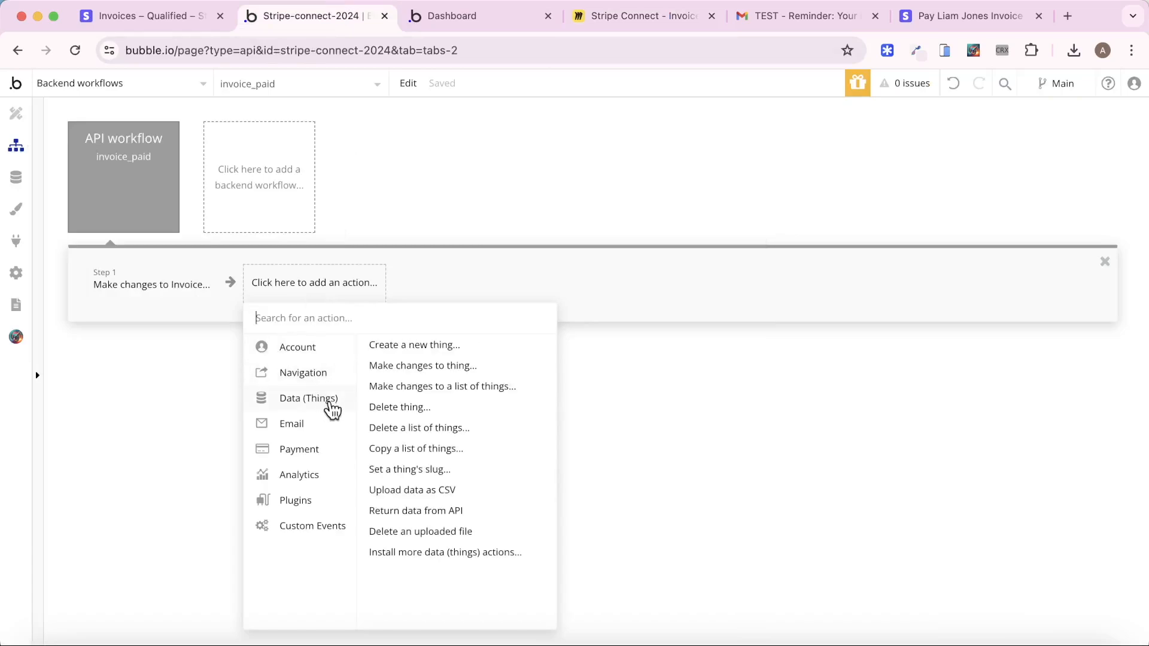
left_click(396, 346)
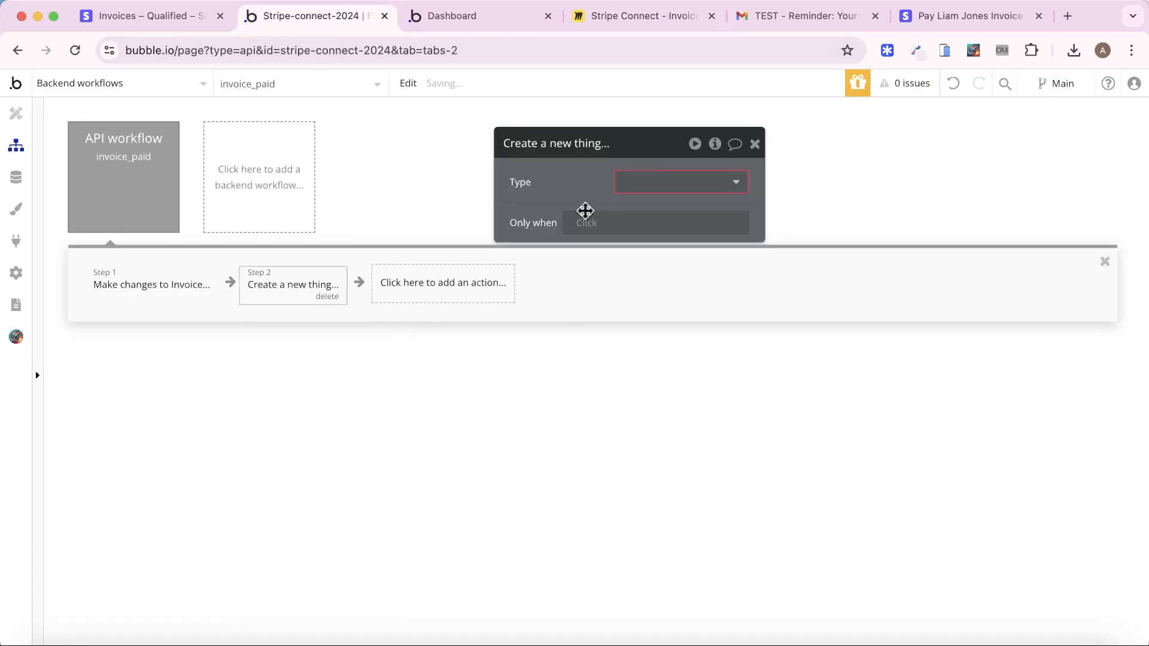
left_click(692, 183)
left_click(672, 316)
Set the Transaction's Amount (cents) to Request Data's object amount_paid
left_click(609, 229)
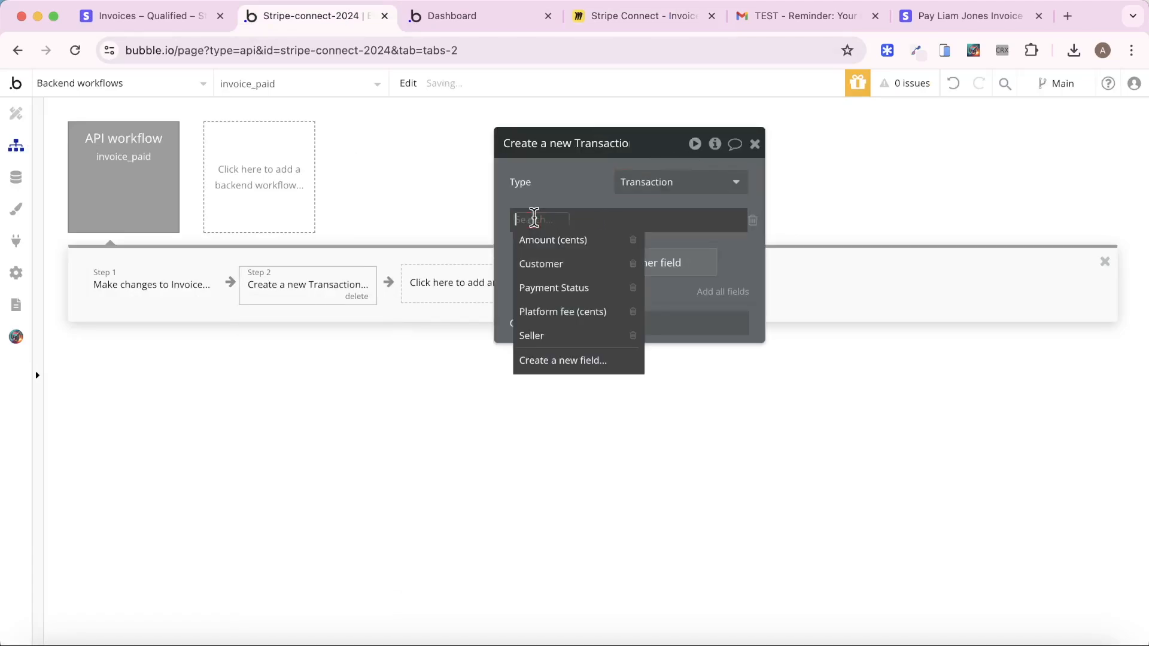
left_click(544, 240)
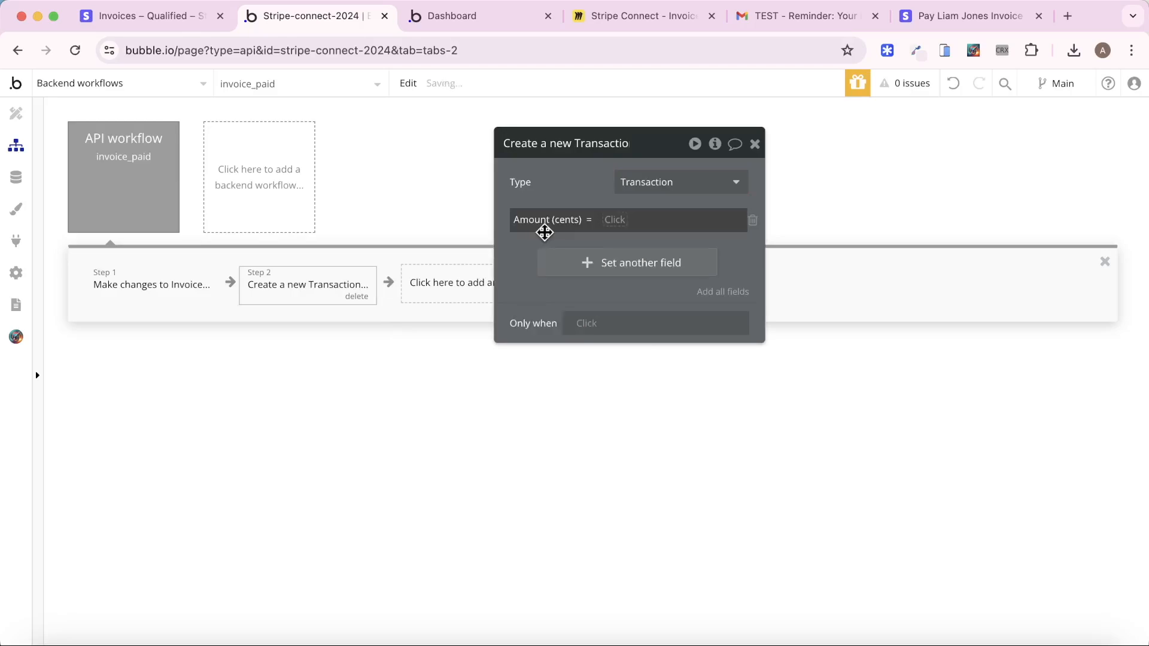
left_click(609, 220)
left_click(659, 283)
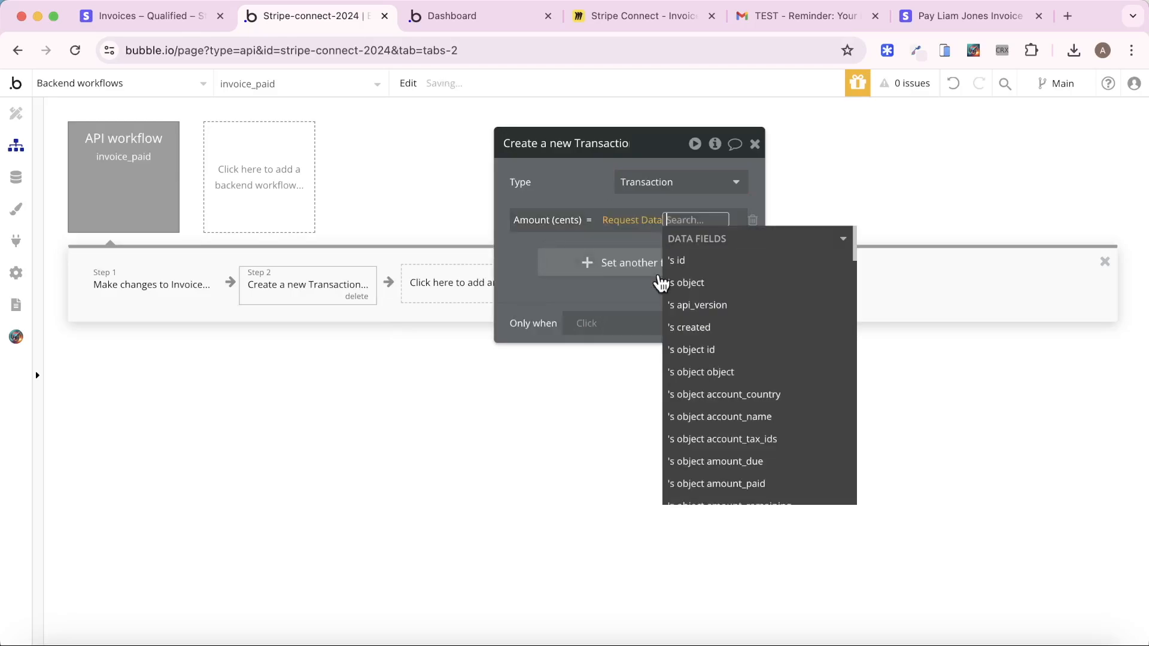
type("a")
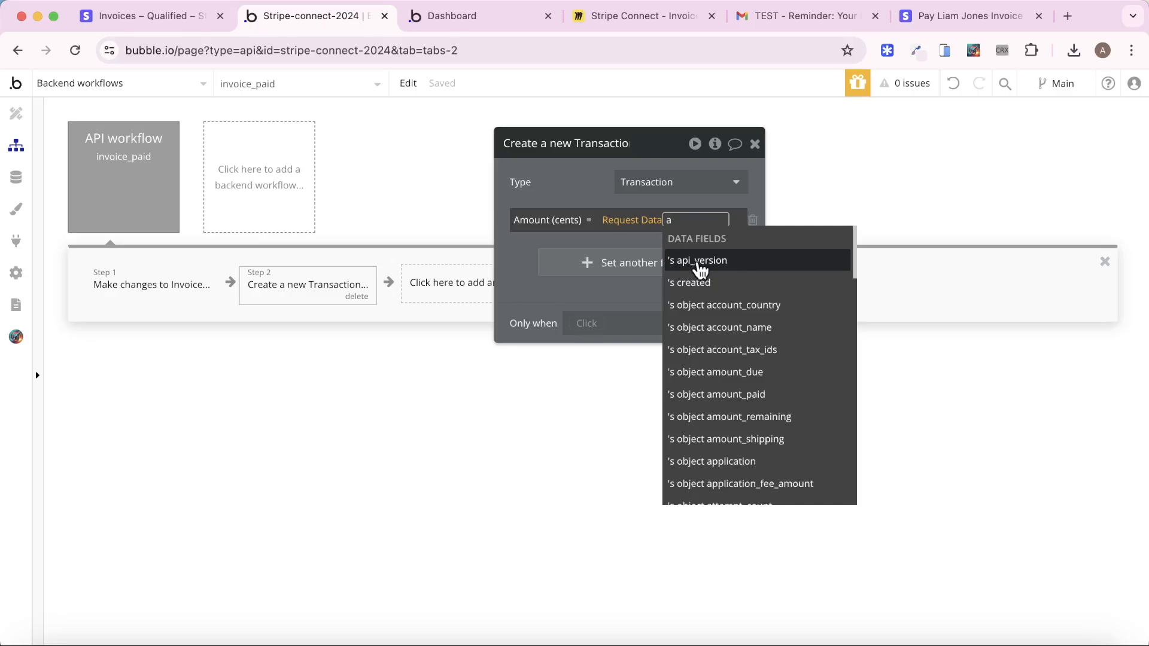
left_click(756, 393)
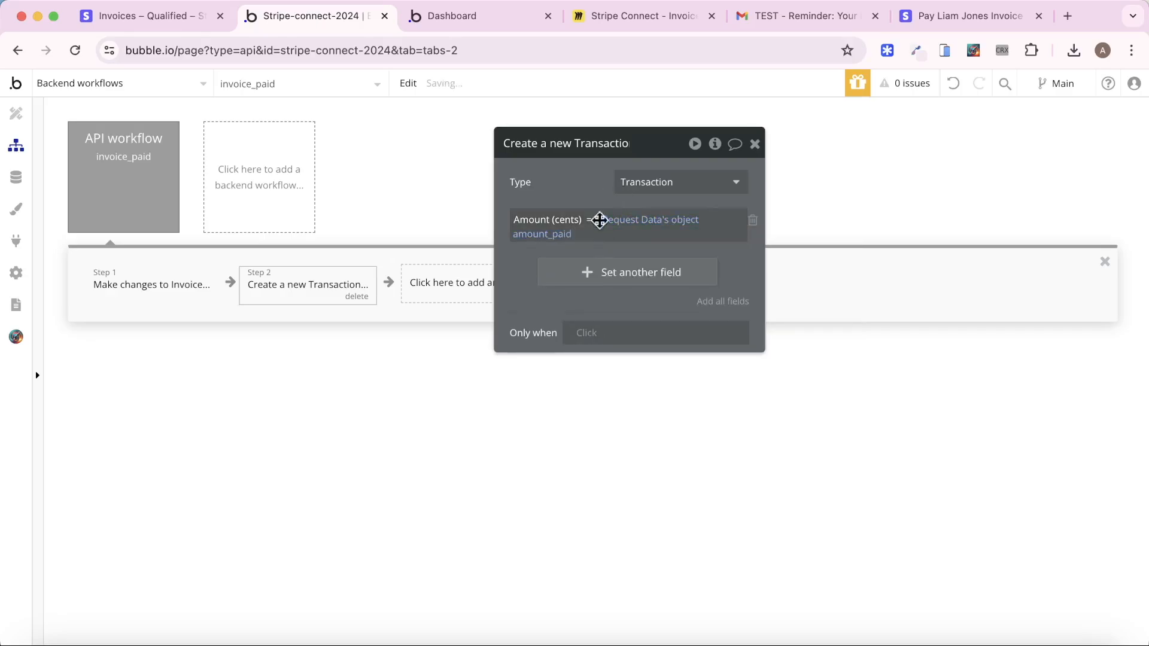
Add the Customer field and set its value to a database search
left_click(595, 280)
left_click(560, 311)
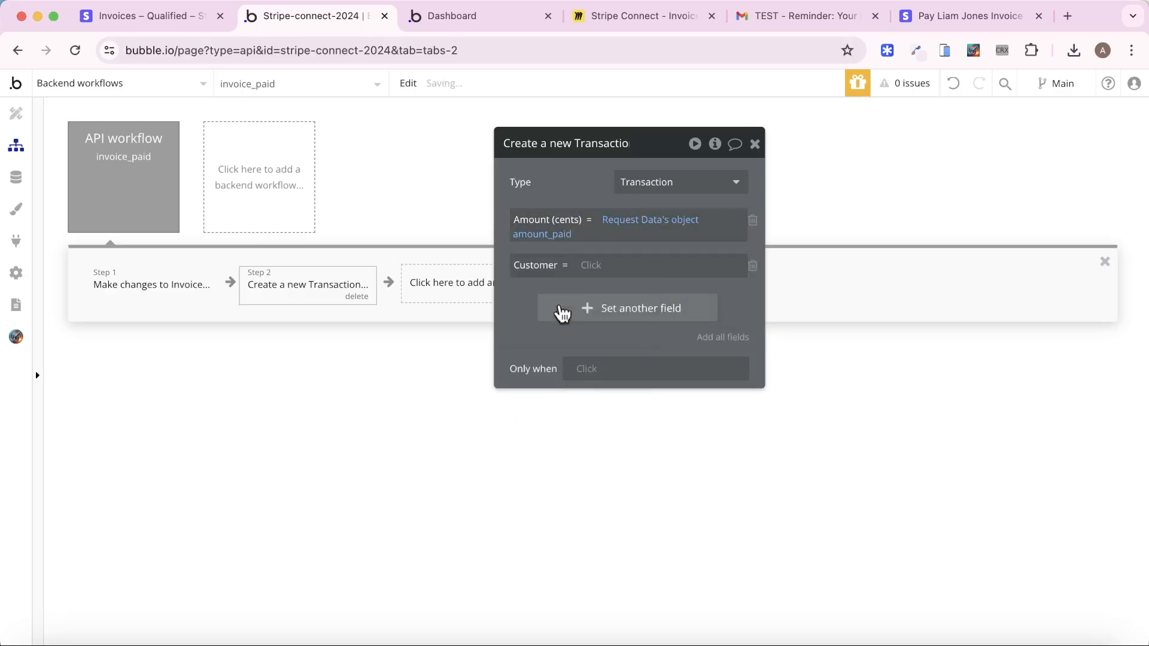
left_click(592, 265)
left_click(625, 325)
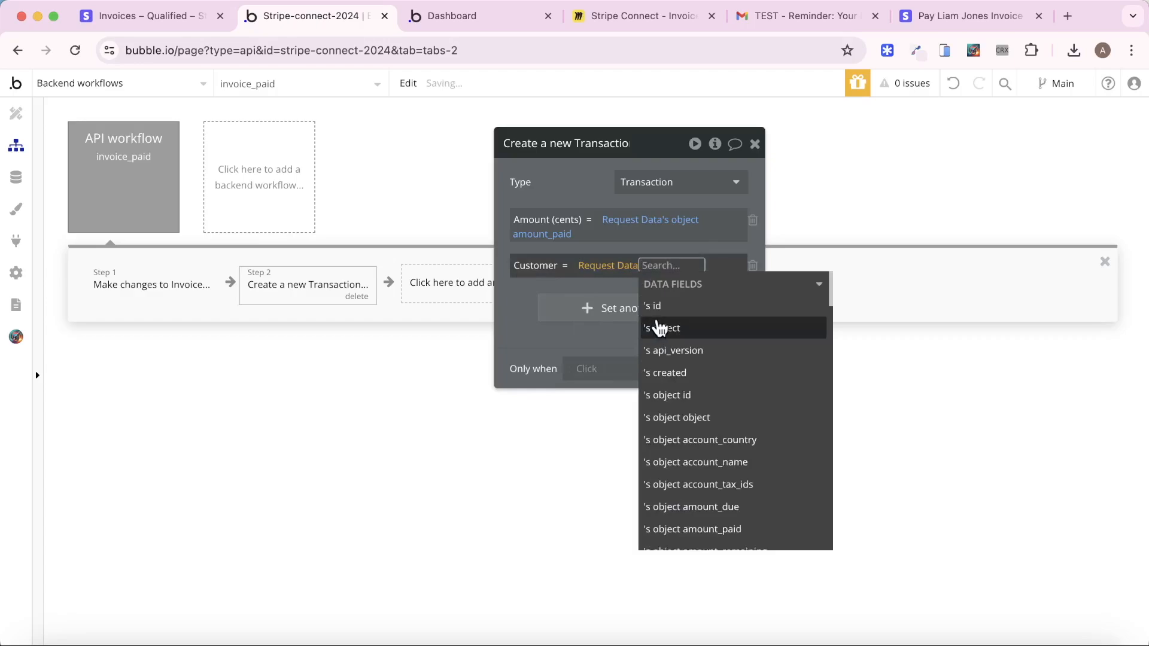
left_click(596, 268)
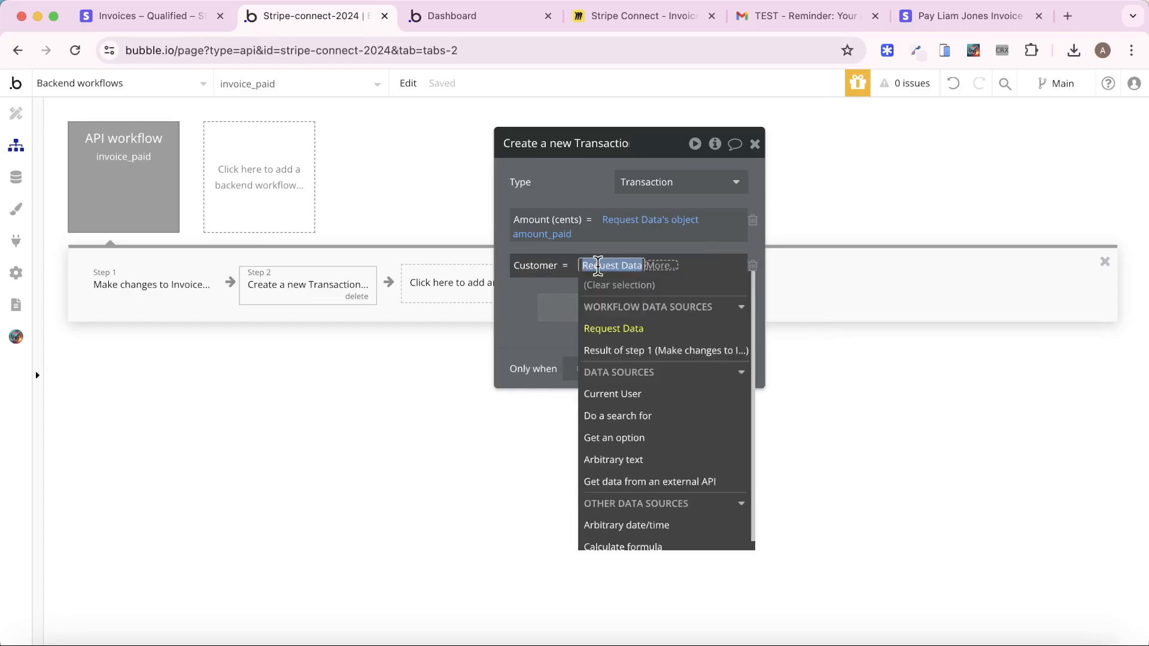
left_click(663, 412)
Make the Customer value a Search for Users:last item
left_click(455, 186)
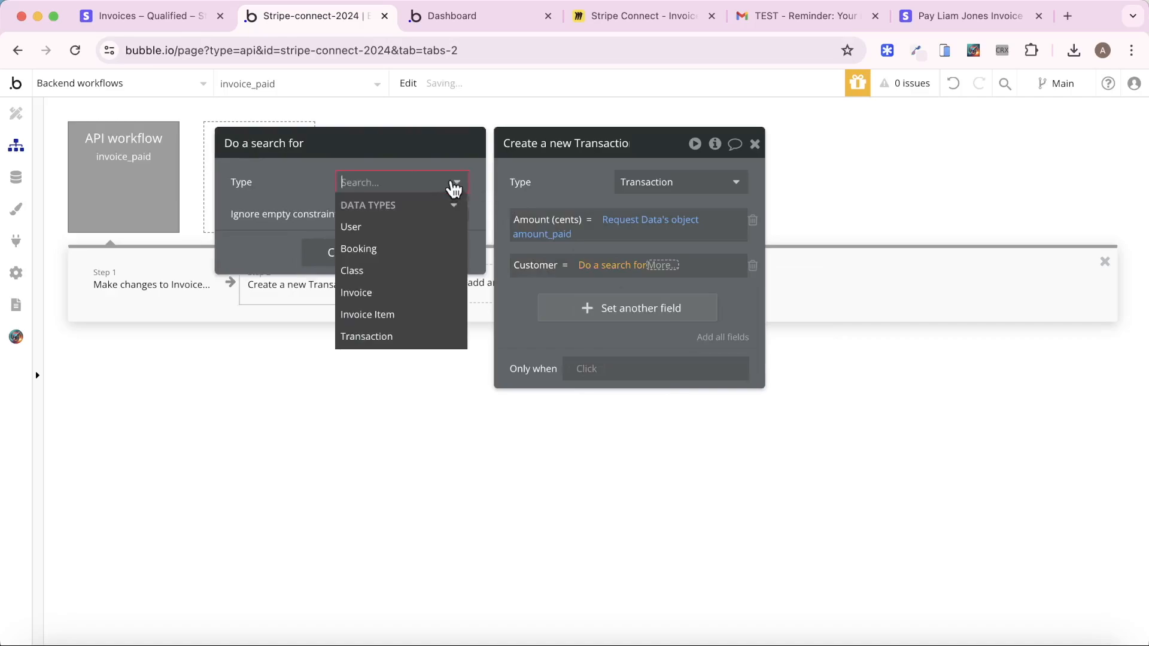
left_click(410, 227)
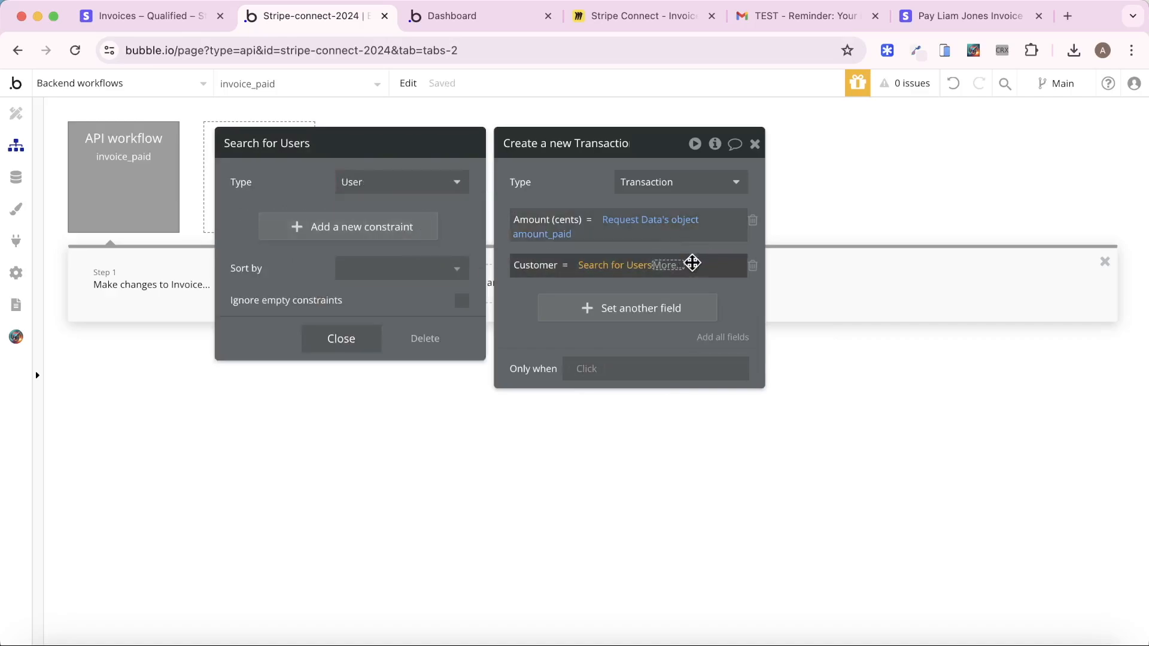
left_click(668, 265)
left_click(710, 395)
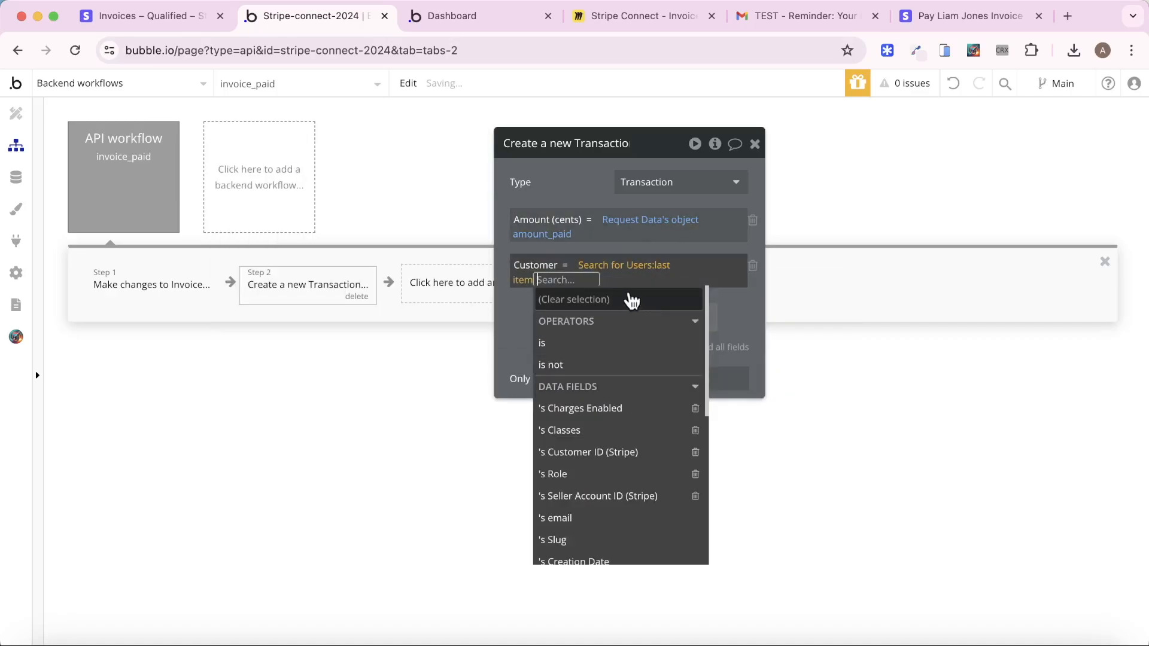
left_click(563, 181)
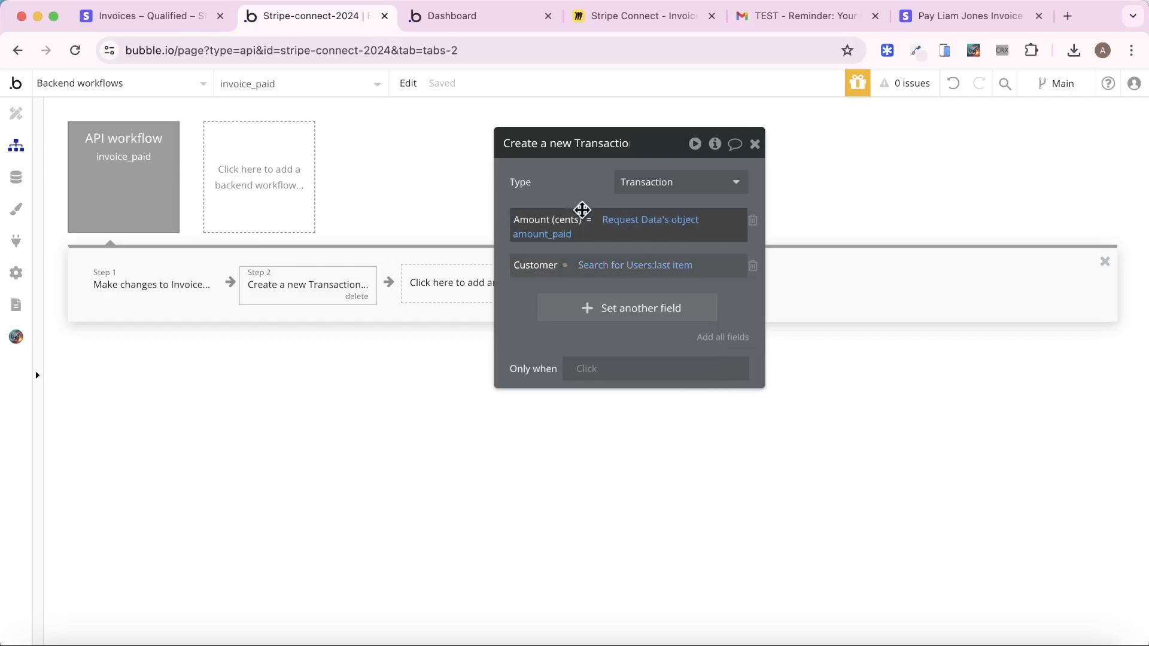
left_click(624, 268)
Constrain the User search to Customer ID (Stripe) = Request Data's object customer
left_click(377, 228)
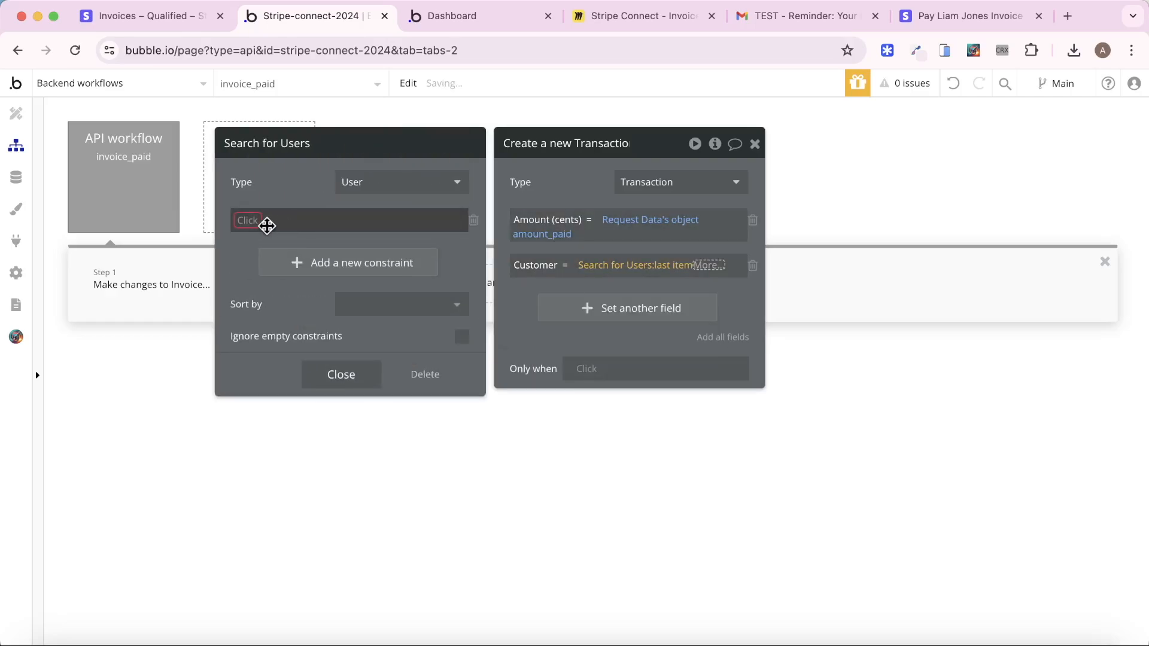
left_click(264, 225)
left_click(300, 312)
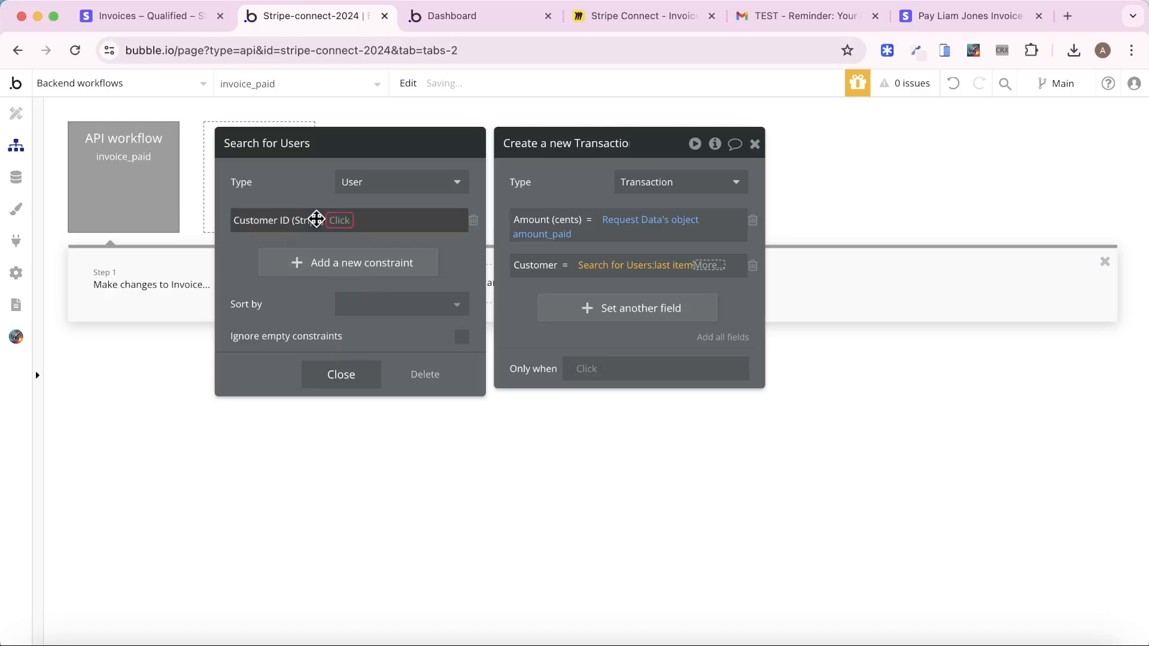
left_click(333, 222)
left_click(336, 245)
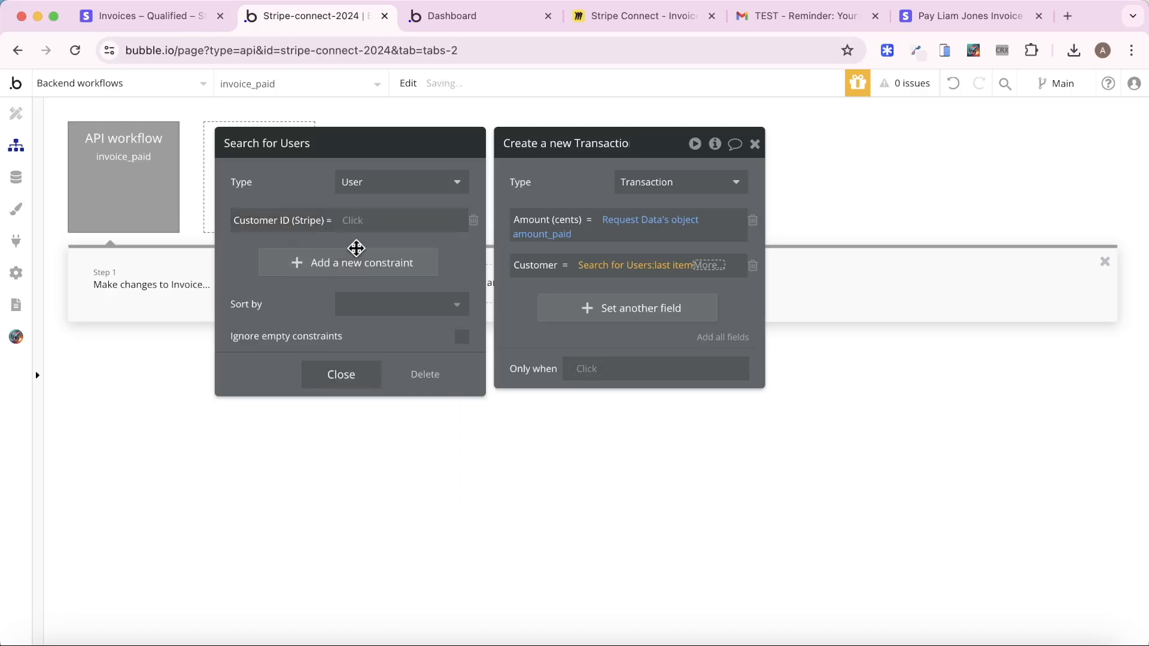
left_click(353, 226)
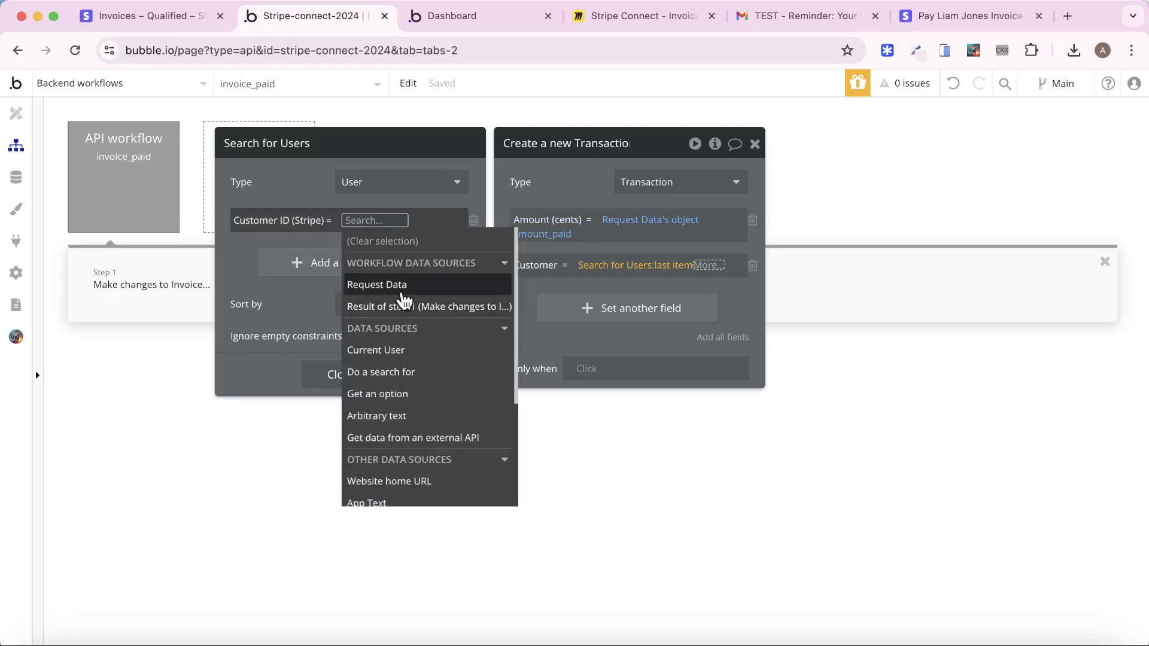
left_click(404, 293)
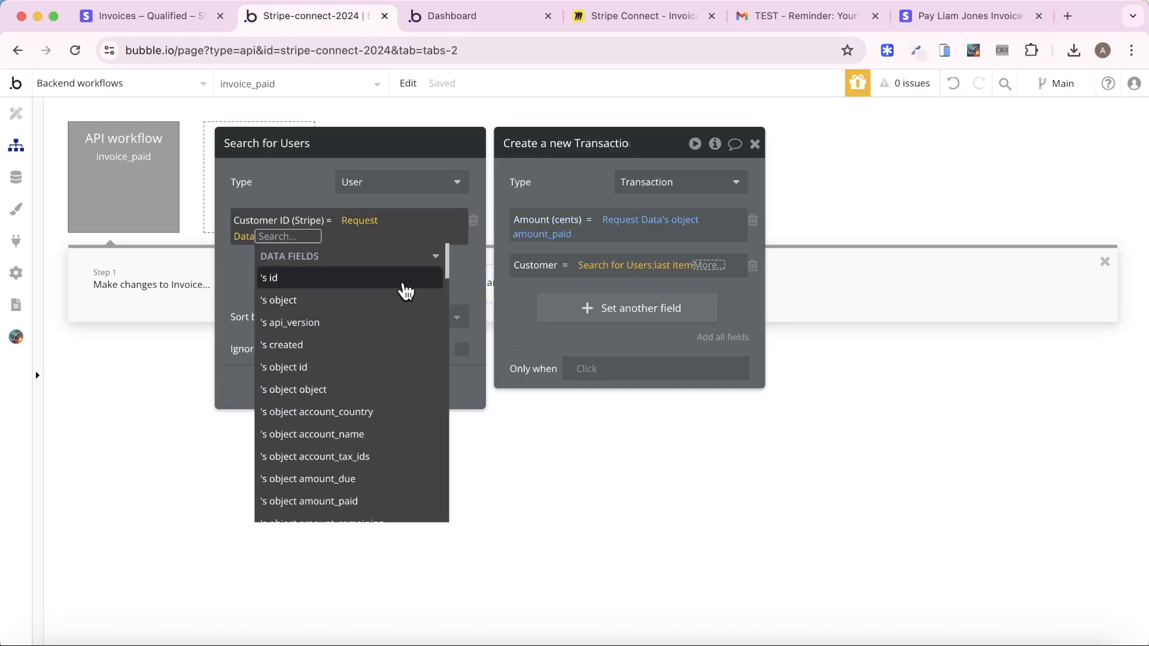
scroll(406, 292, "down", 10)
left_click(402, 298)
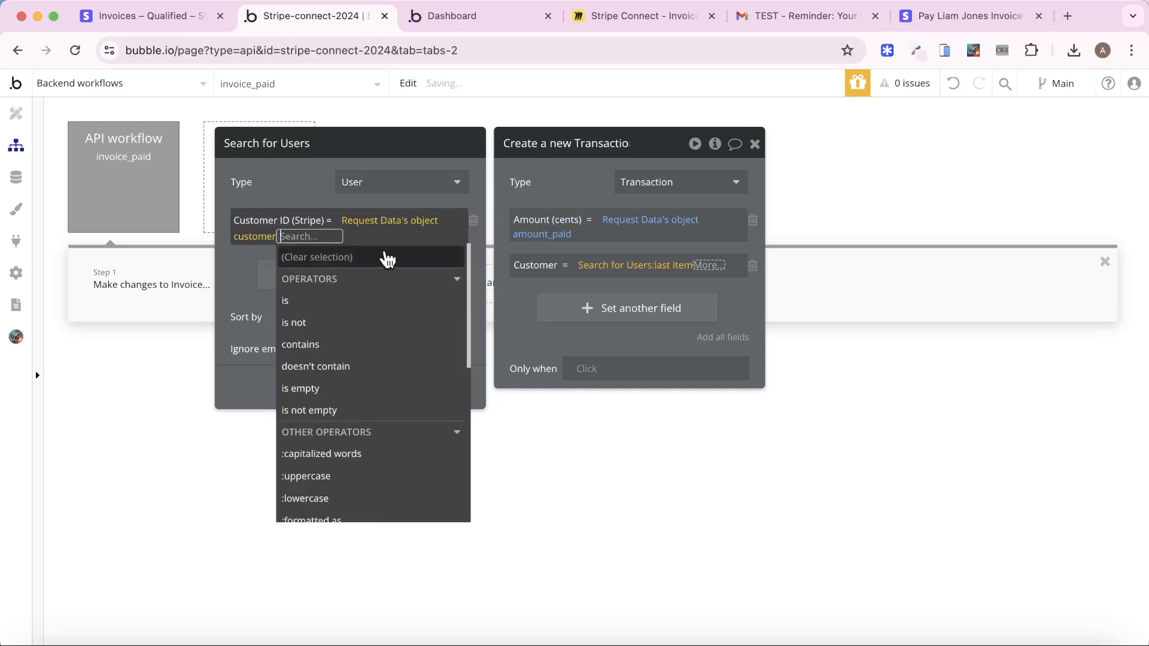
left_click(270, 179)
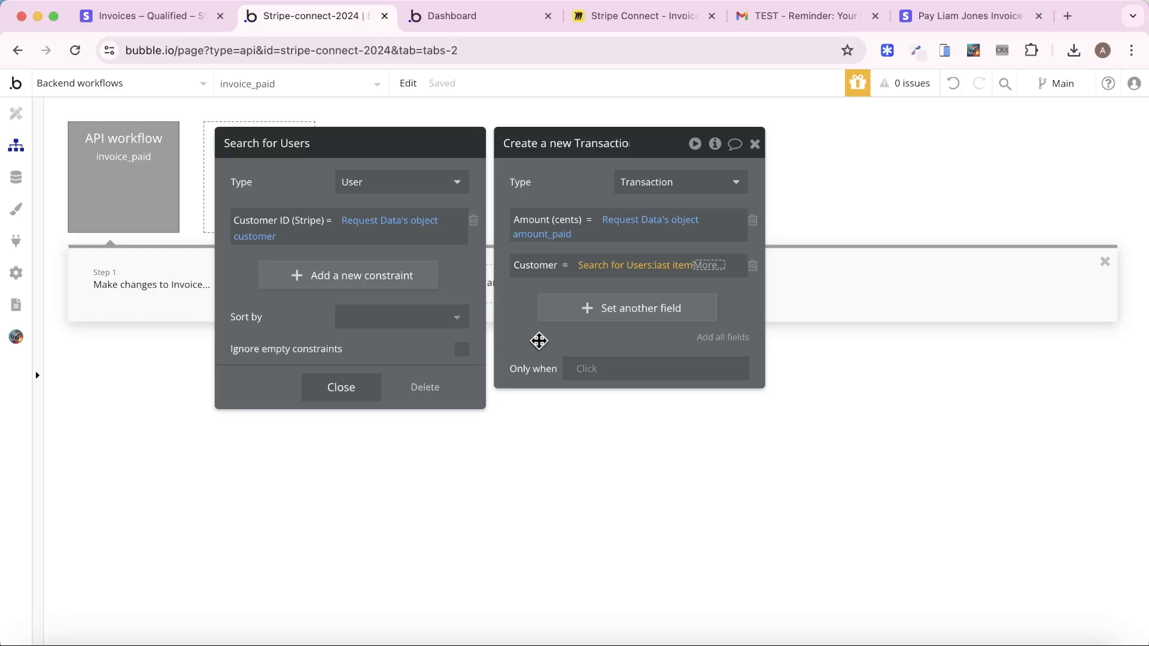
Set the Transaction's Payment Status to the Request Data object's status
left_click(556, 333)
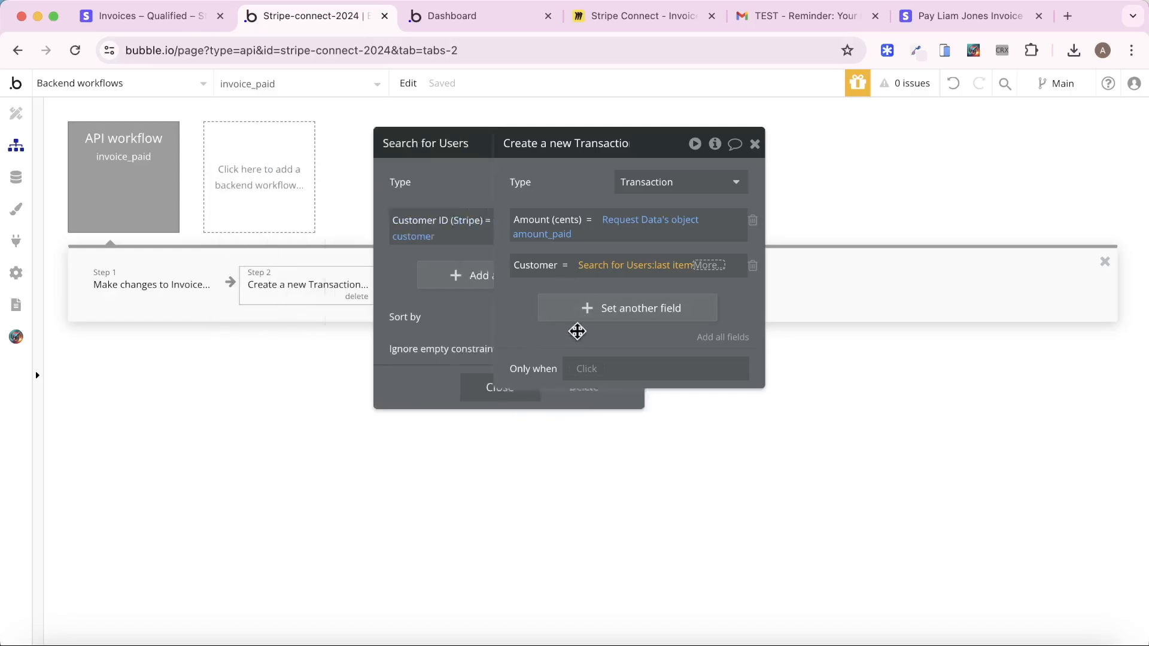
left_click(603, 313)
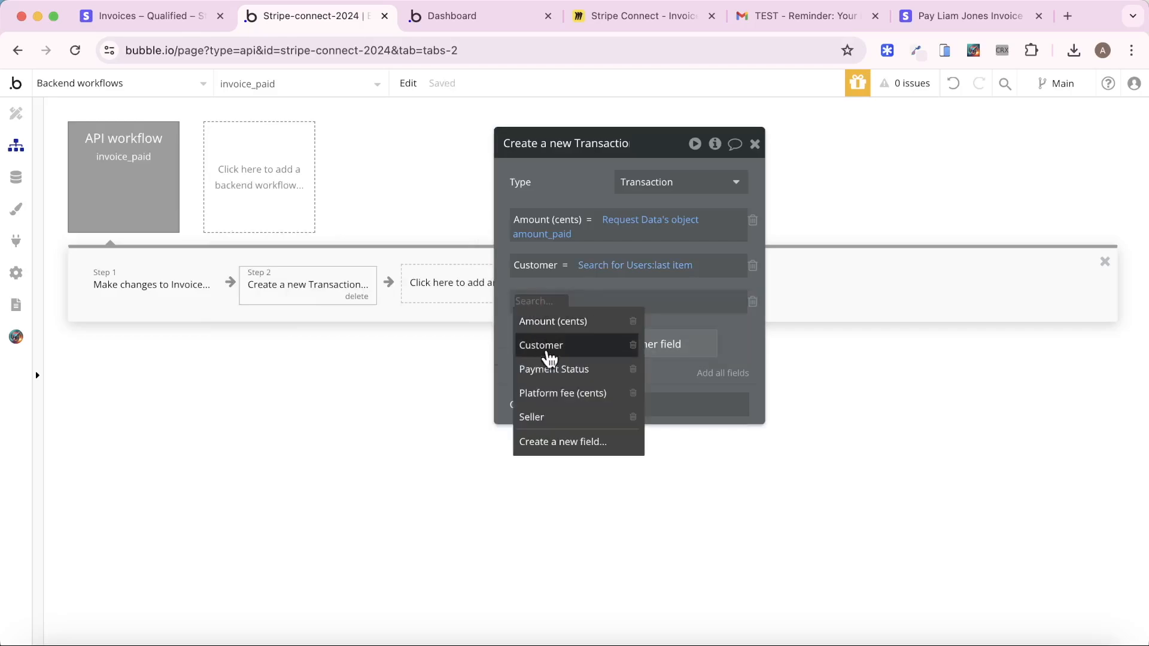
left_click(546, 368)
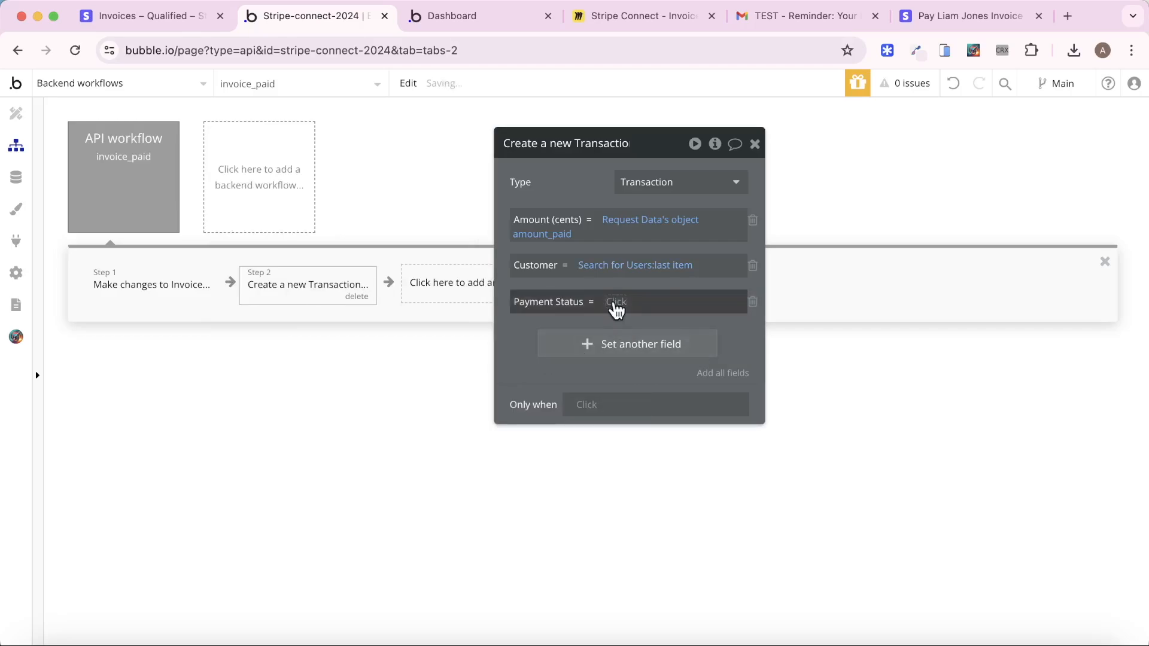
left_click(616, 303)
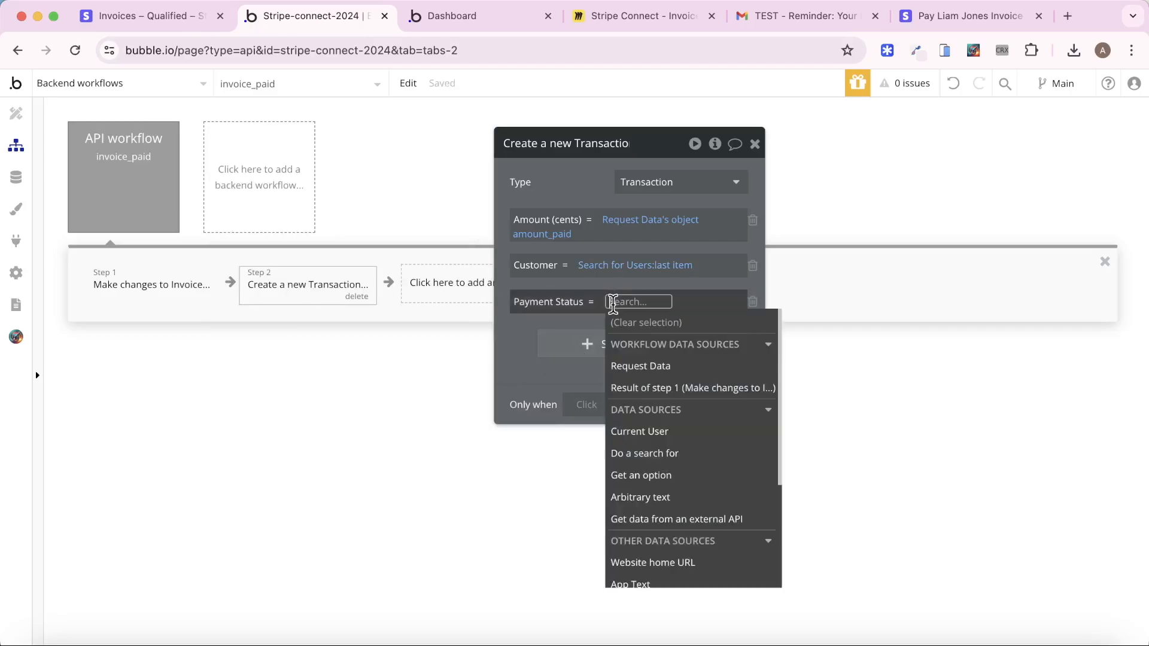
left_click(684, 366)
type("stat")
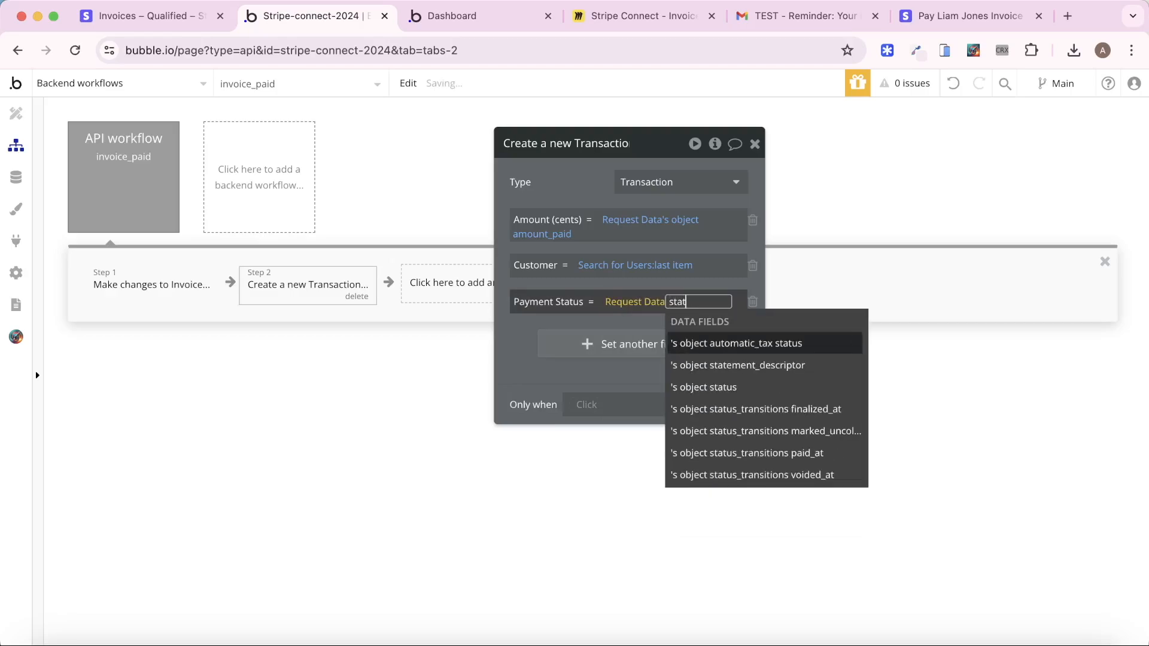
left_click(695, 386)
left_click(532, 388)
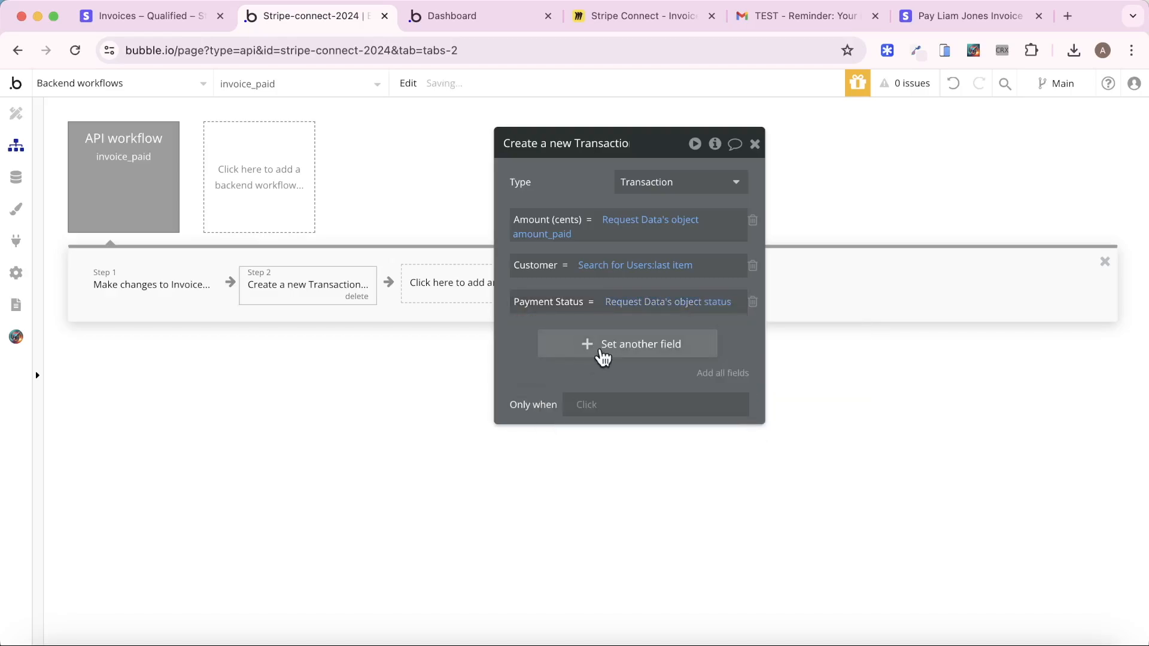
Set Platform fee (cents) to Request Data's object application_fee_amount
left_click(590, 354)
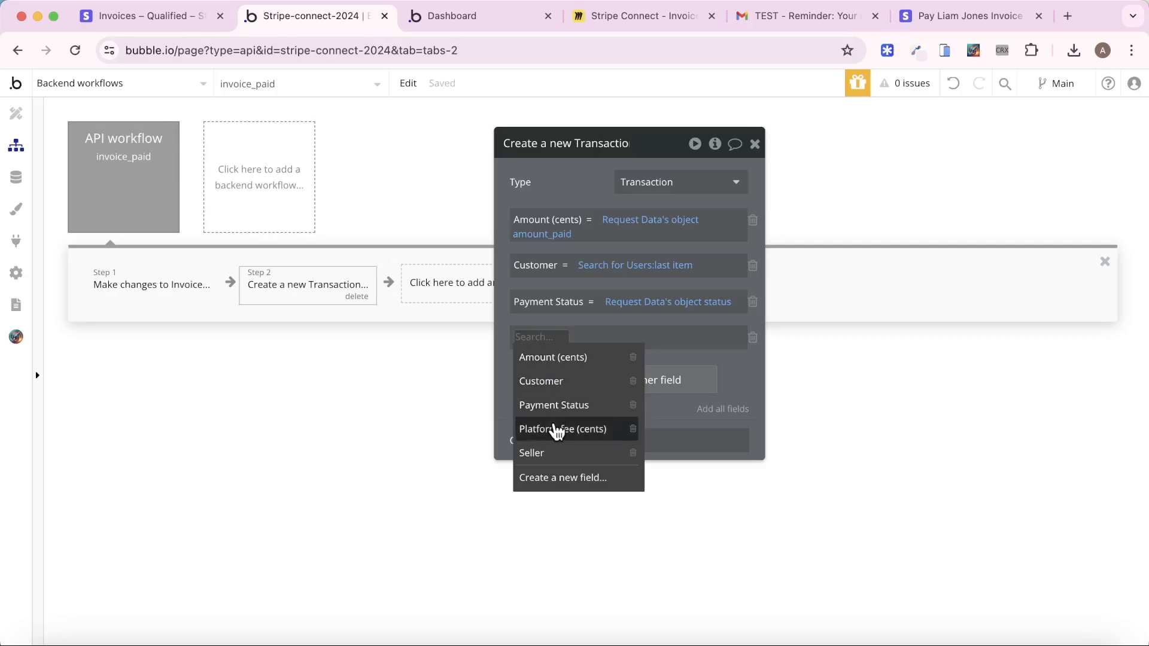
left_click(554, 429)
left_click(632, 340)
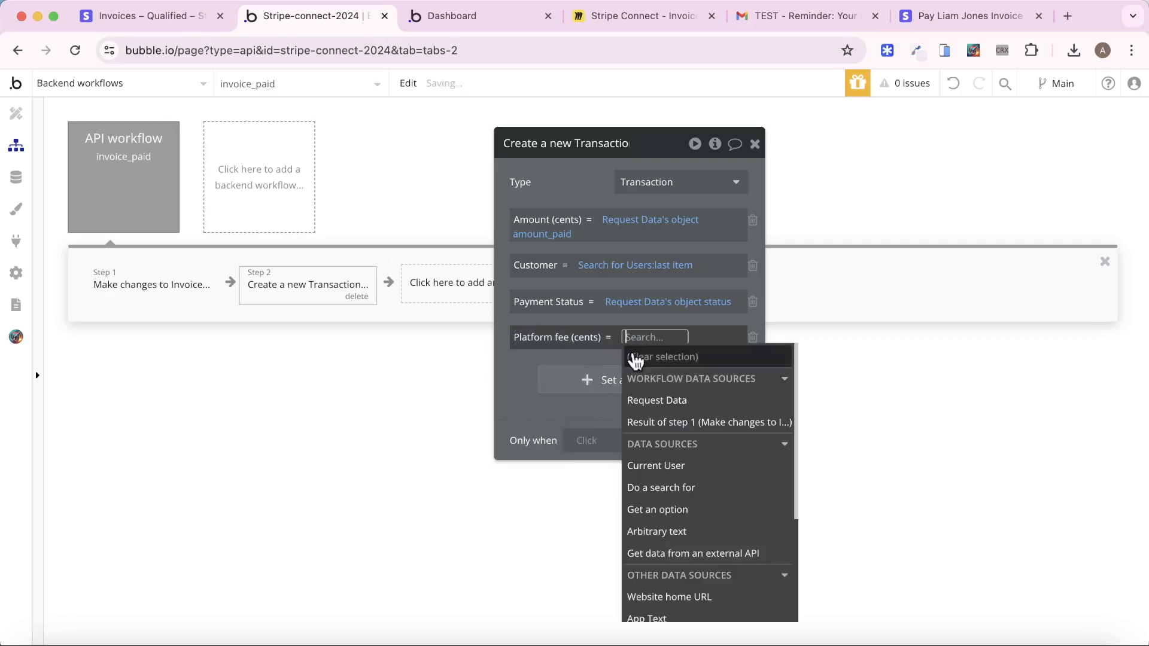
left_click(651, 402)
type("pla")
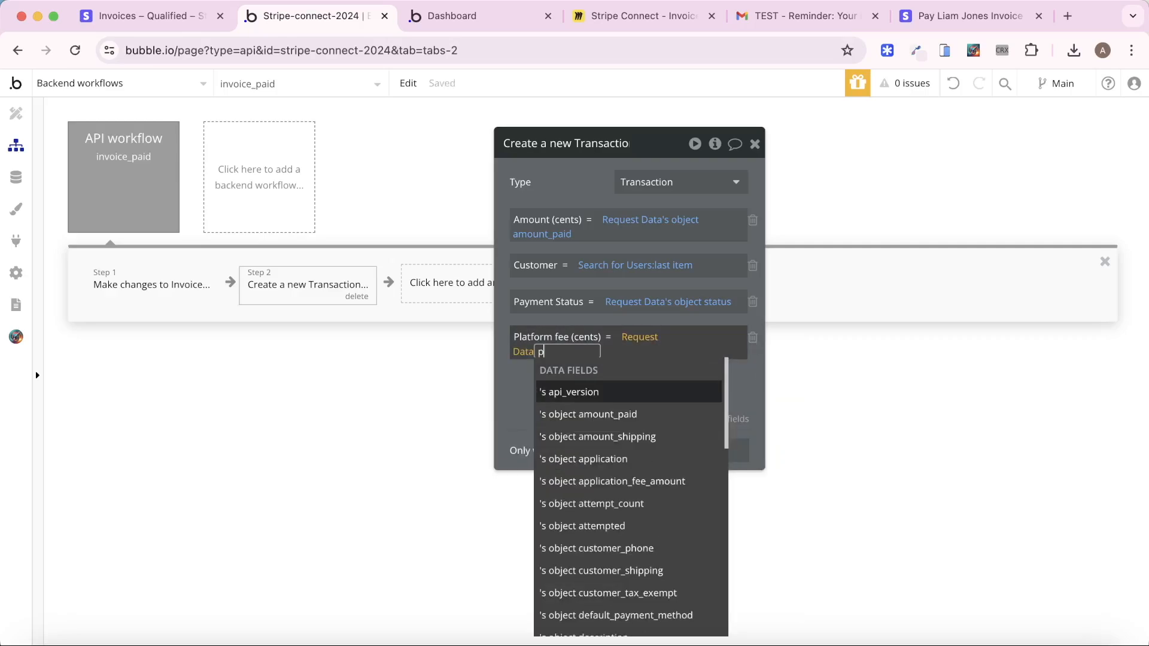
key("BackSpace")
key("BackSpace")
key("BackSpace")
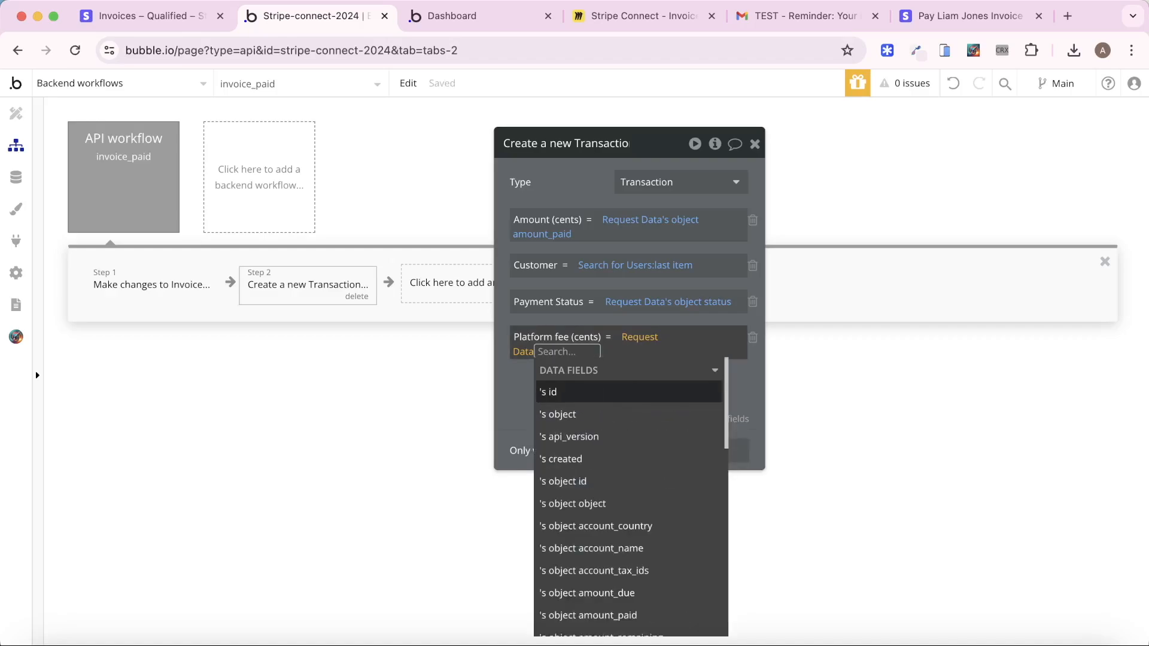
type("app")
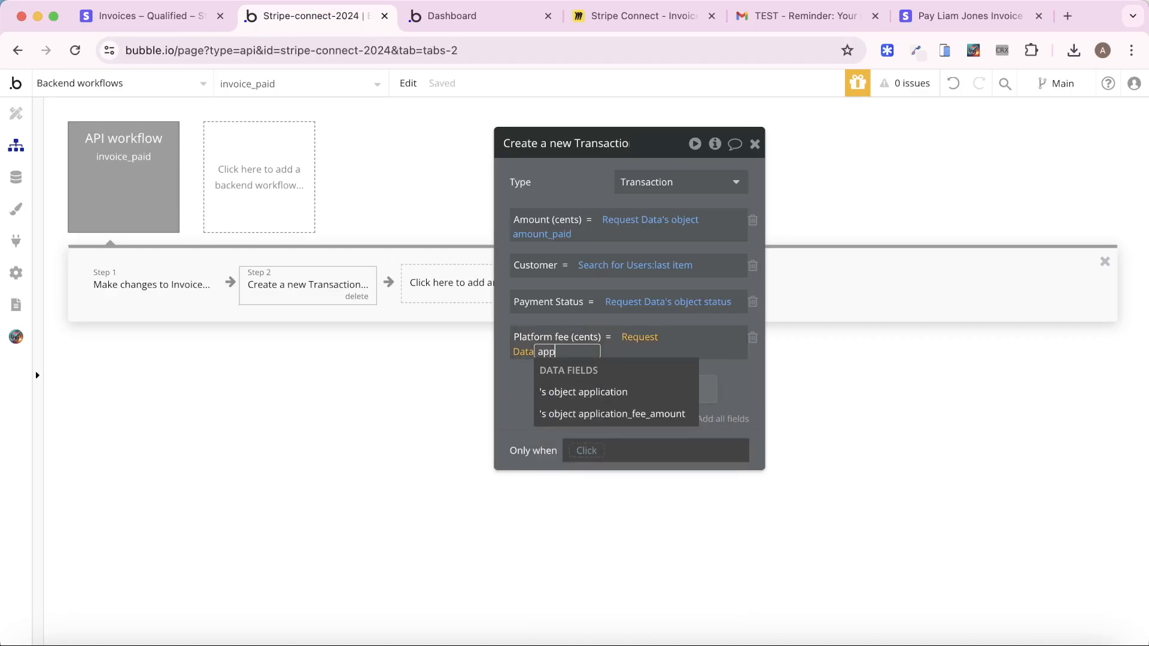
left_click(659, 416)
left_click(518, 394)
Add a Seller field set to Request Data's object transfer_data destination
left_click(571, 388)
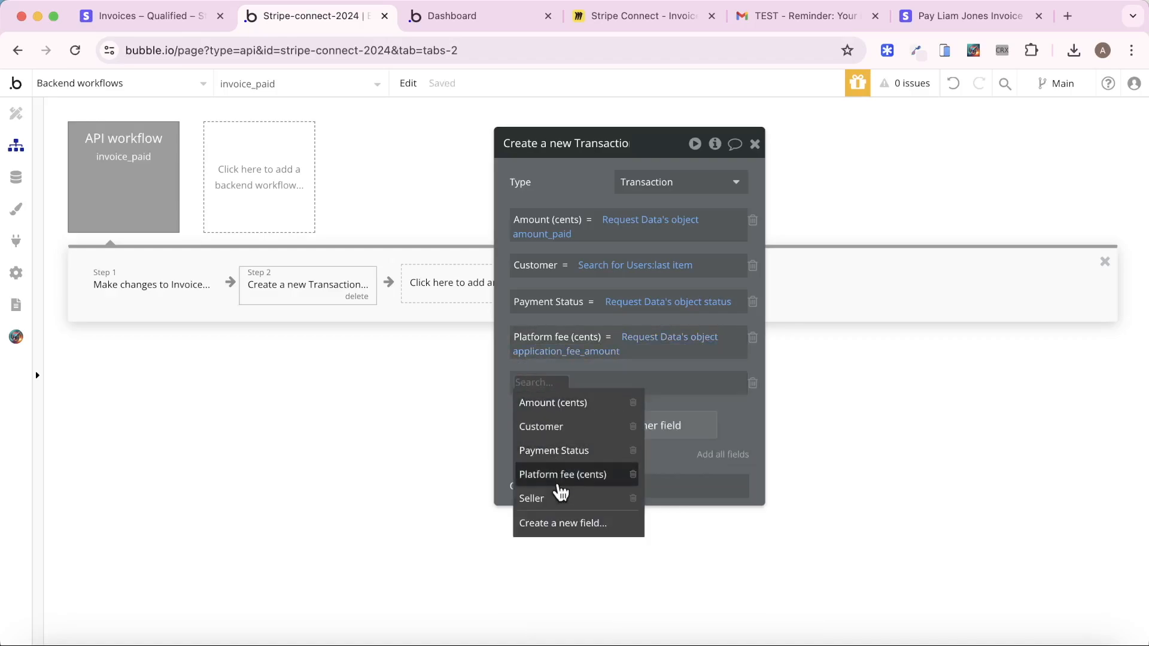
left_click(575, 494)
left_click(570, 386)
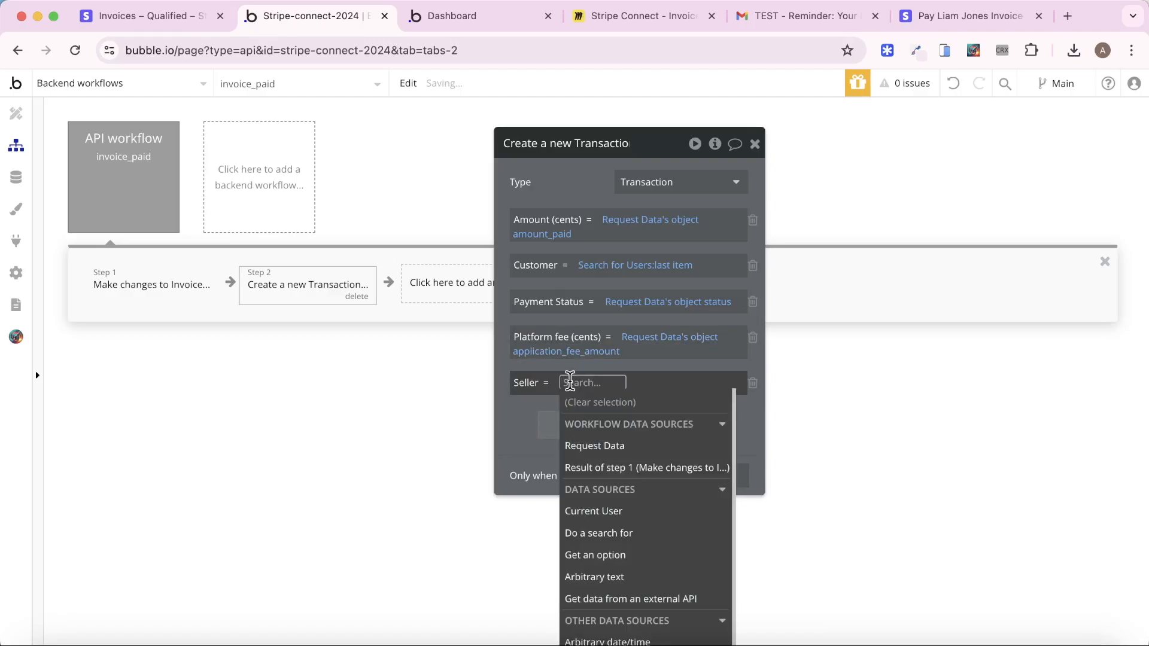
left_click(593, 445)
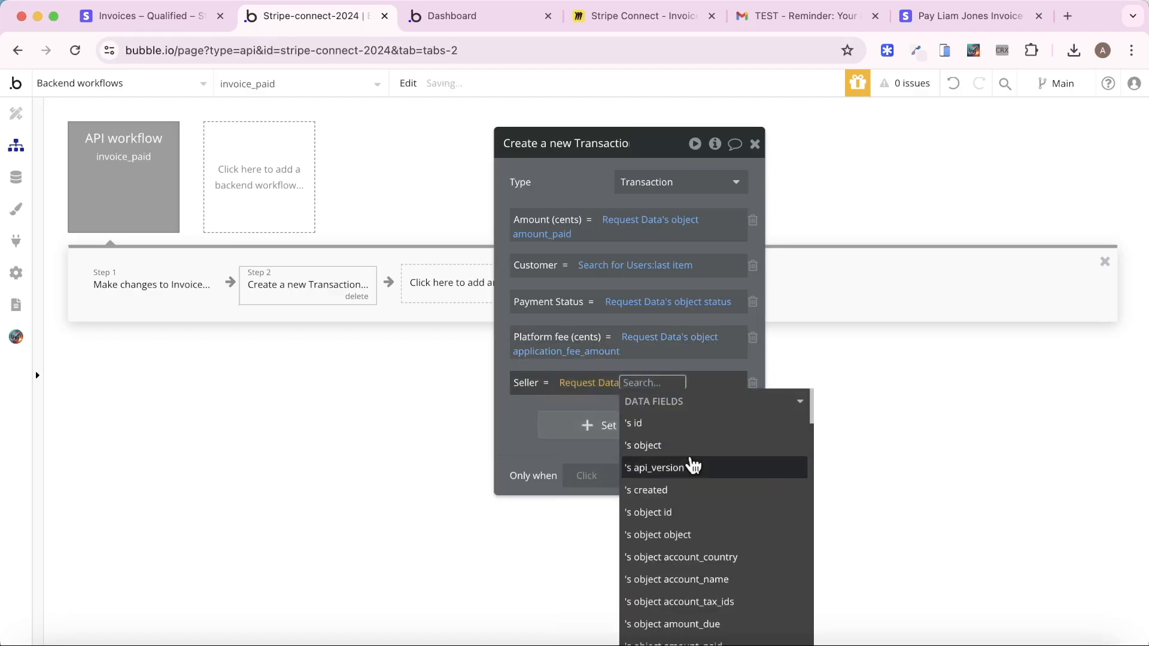
type("tr")
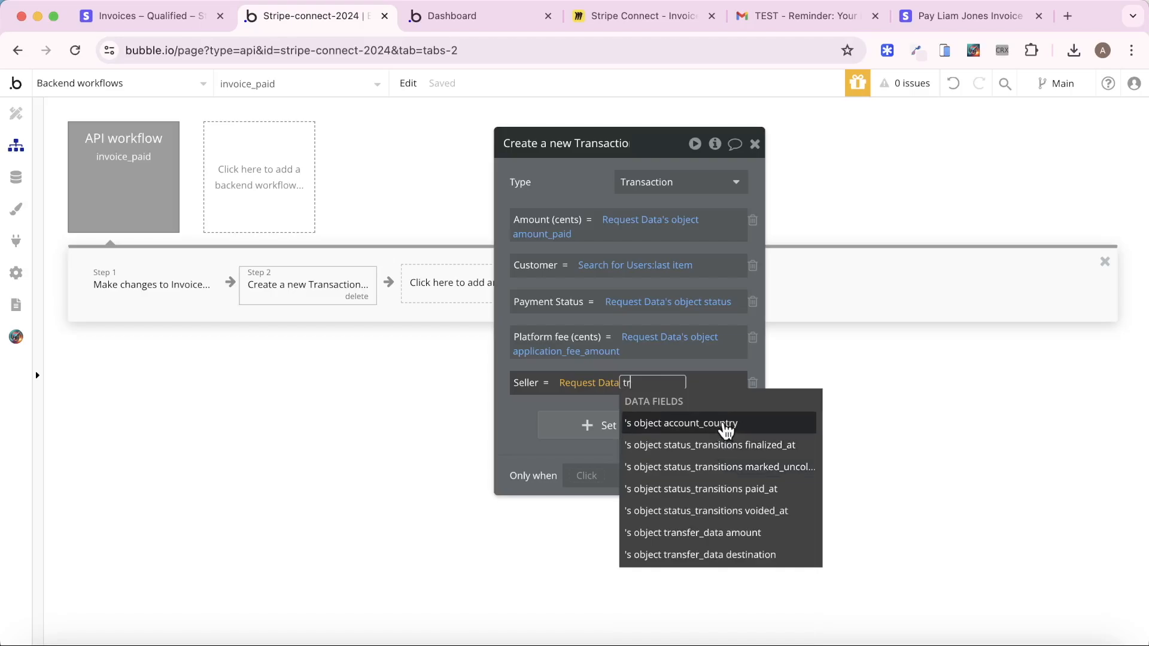
left_click(769, 556)
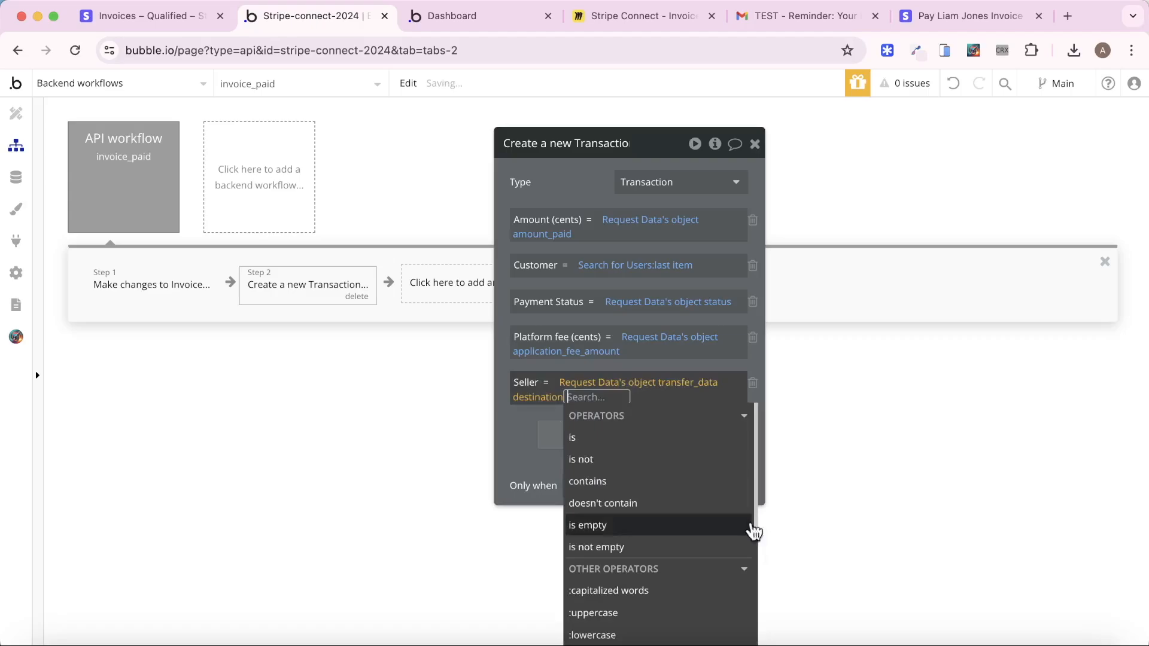
left_click(513, 413)
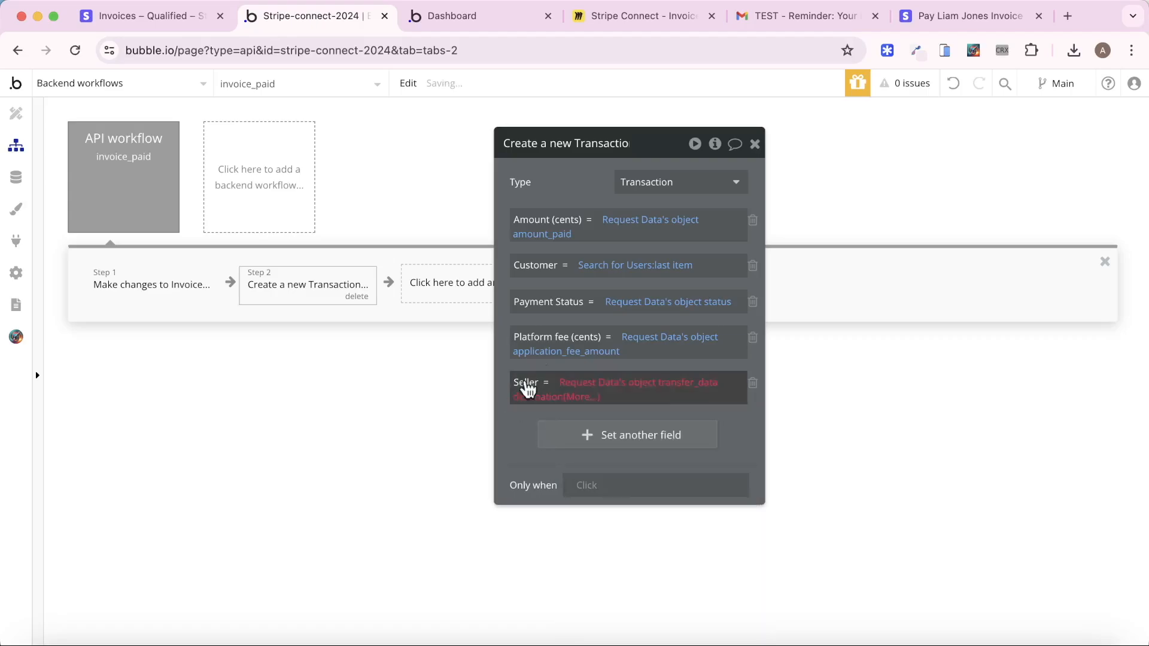
left_click(572, 401)
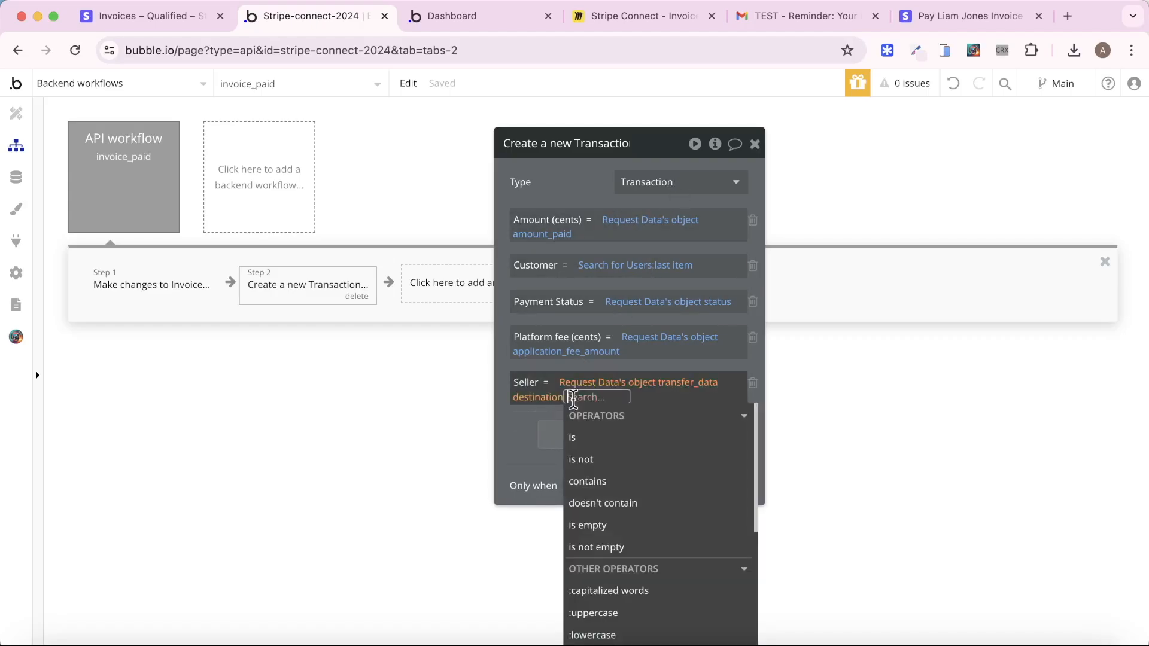
left_click(529, 400)
left_click(868, 204)
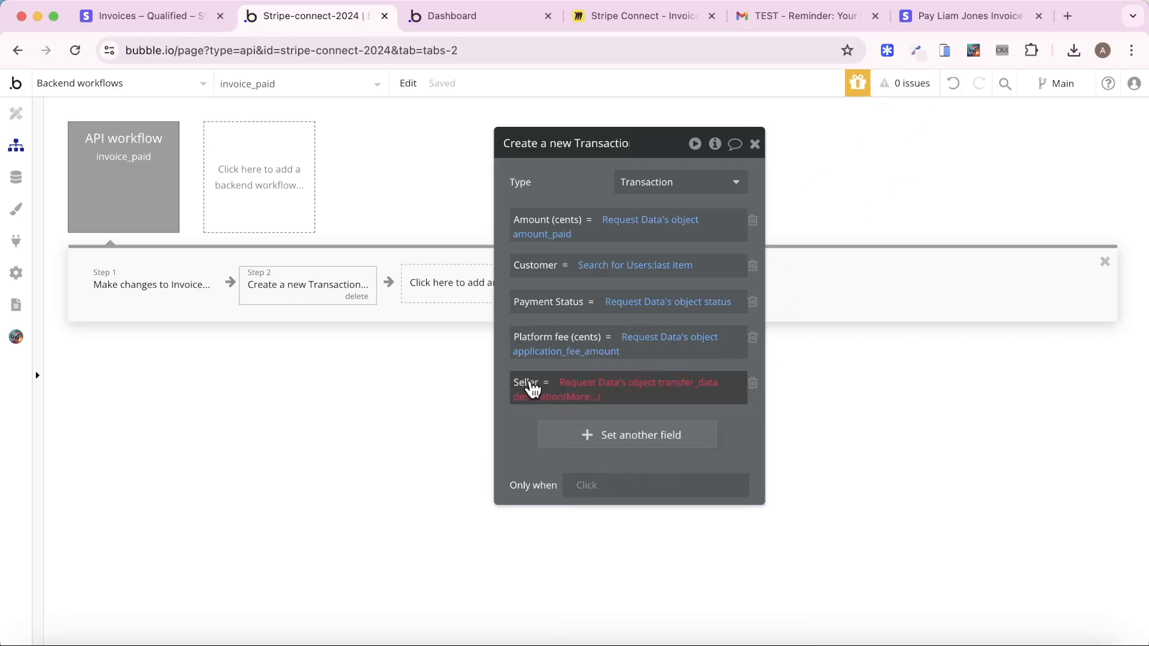
right_click(628, 392)
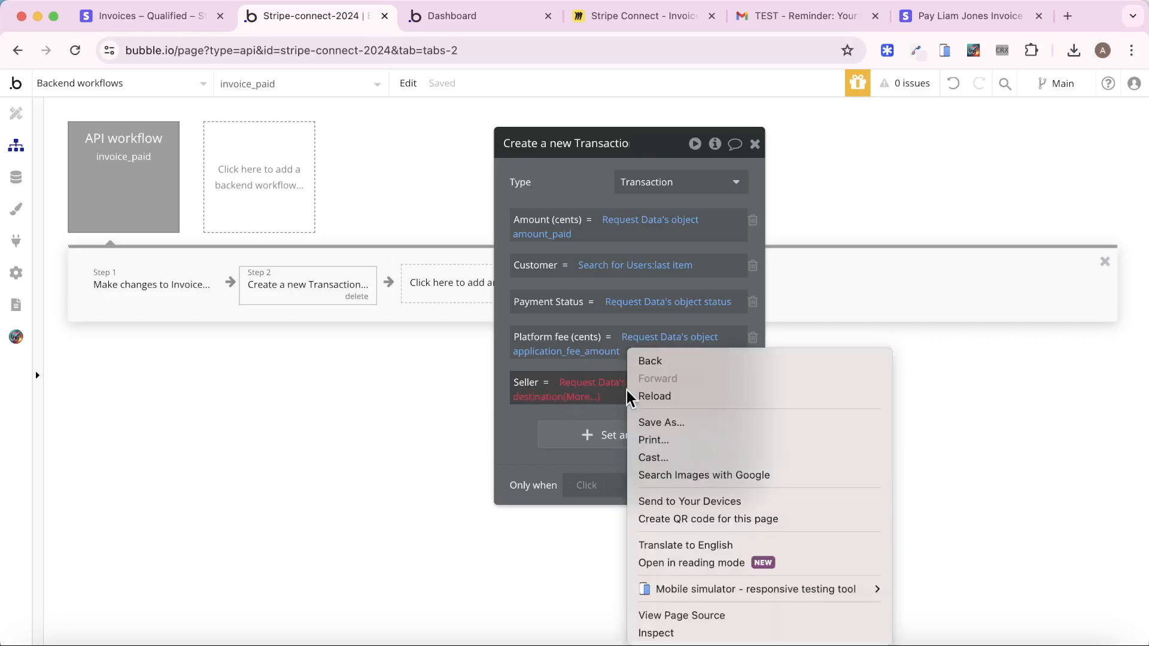
Replace Seller with a search for Users where Seller Account ID (Stripe) equals a value
left_click(556, 388)
left_click(583, 386)
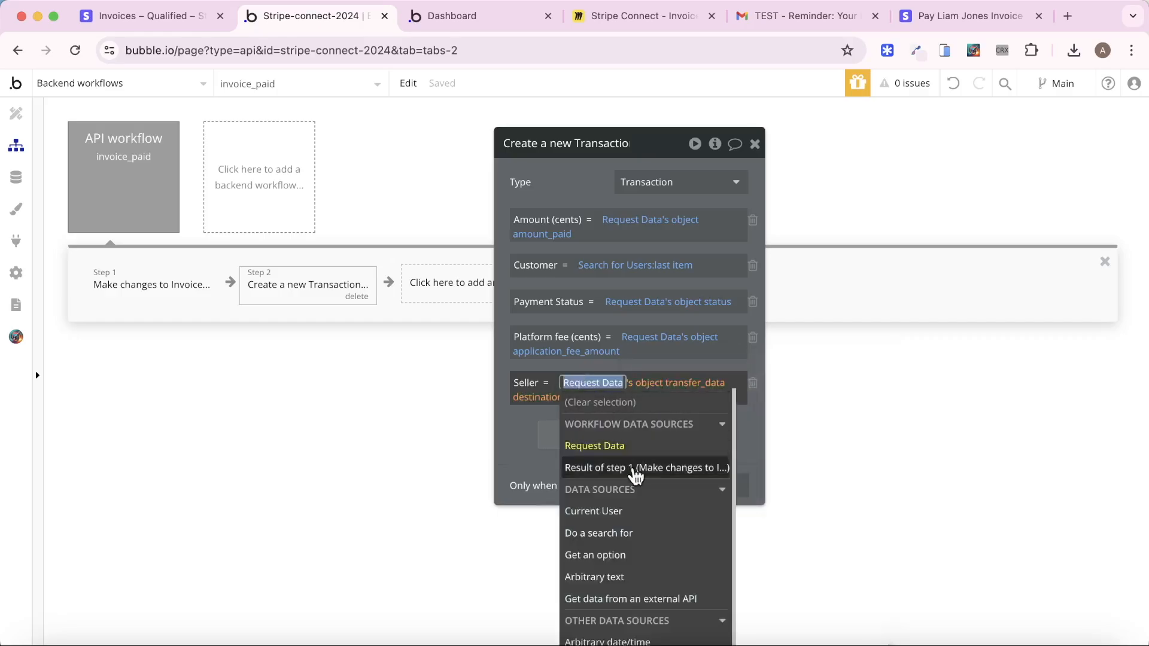
left_click(618, 537)
left_click(403, 182)
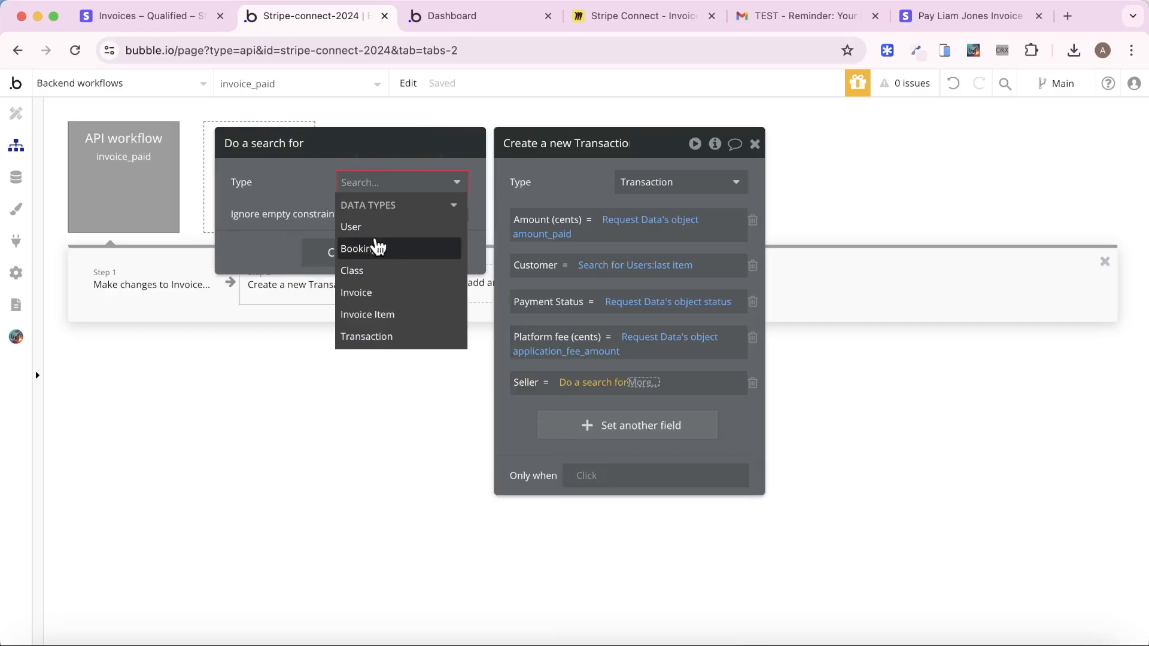
left_click(356, 226)
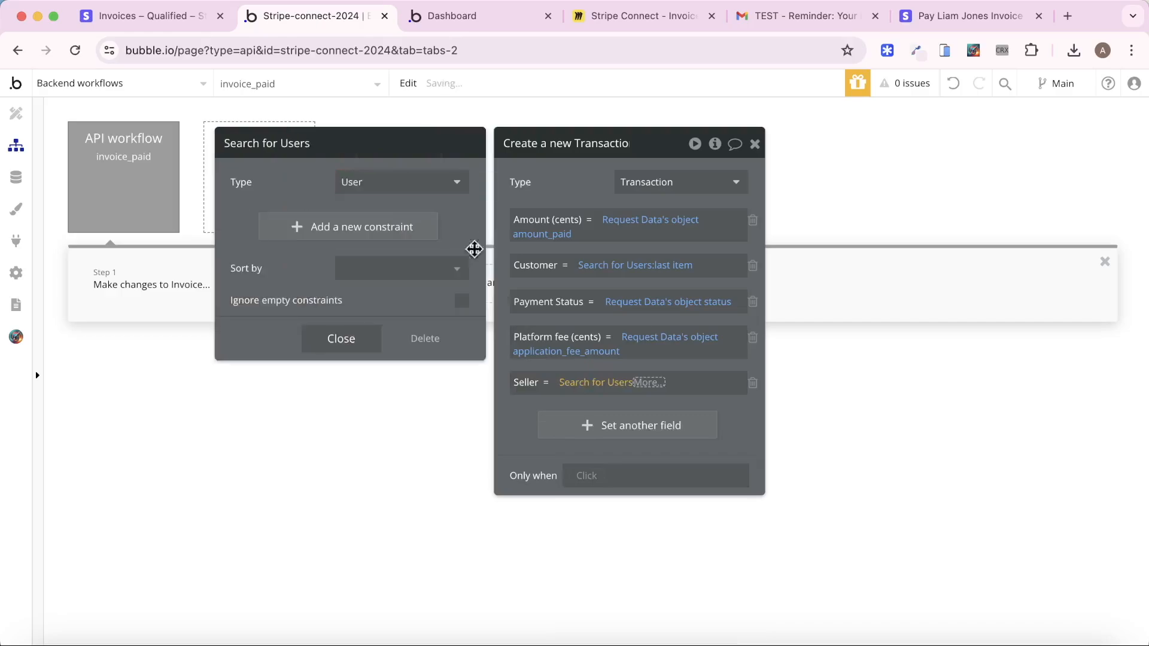
left_click(379, 228)
left_click(239, 222)
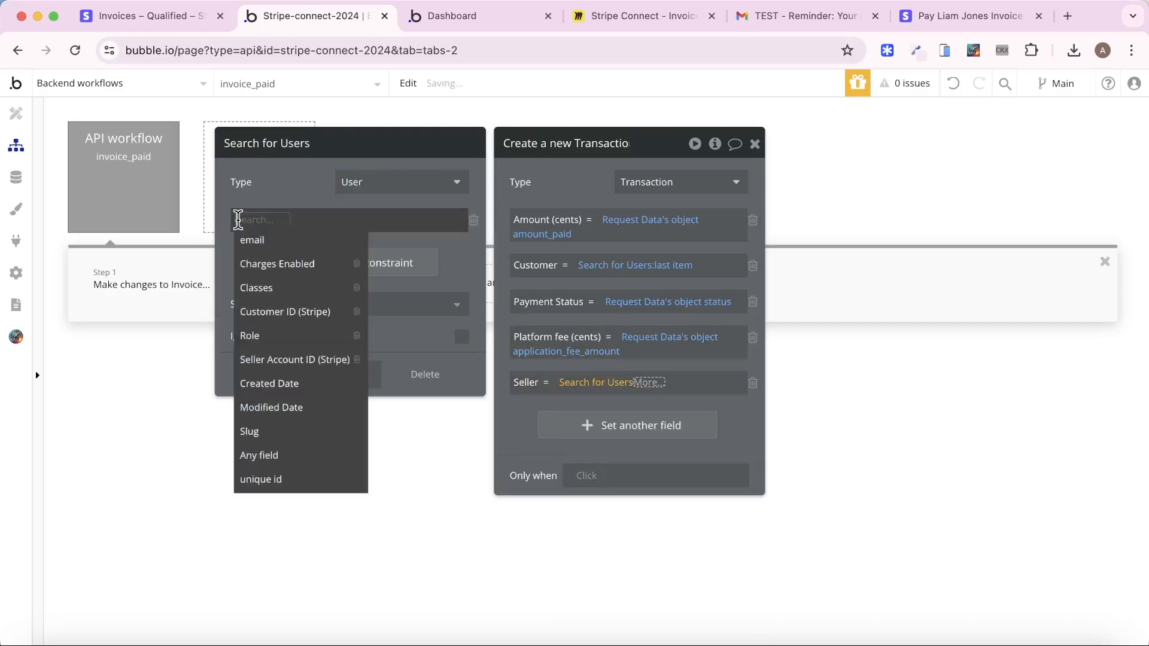
left_click(311, 360)
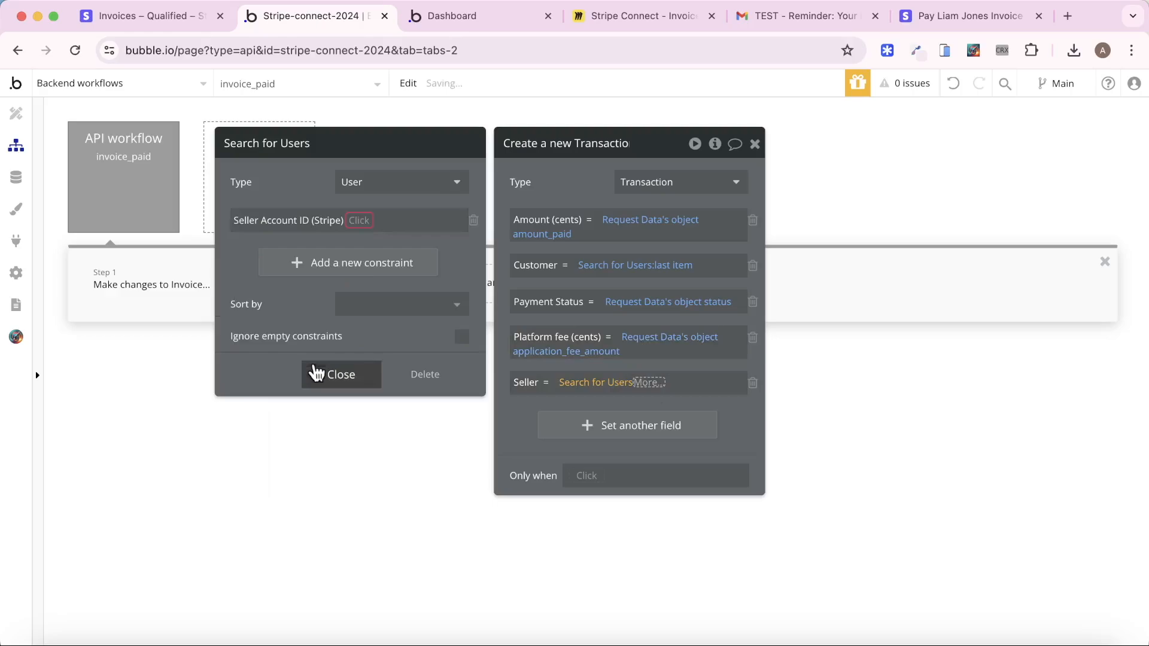
left_click(359, 222)
left_click(376, 248)
Match the constraint to Request Data's transfer_data destination and take the first item as Seller
left_click(377, 222)
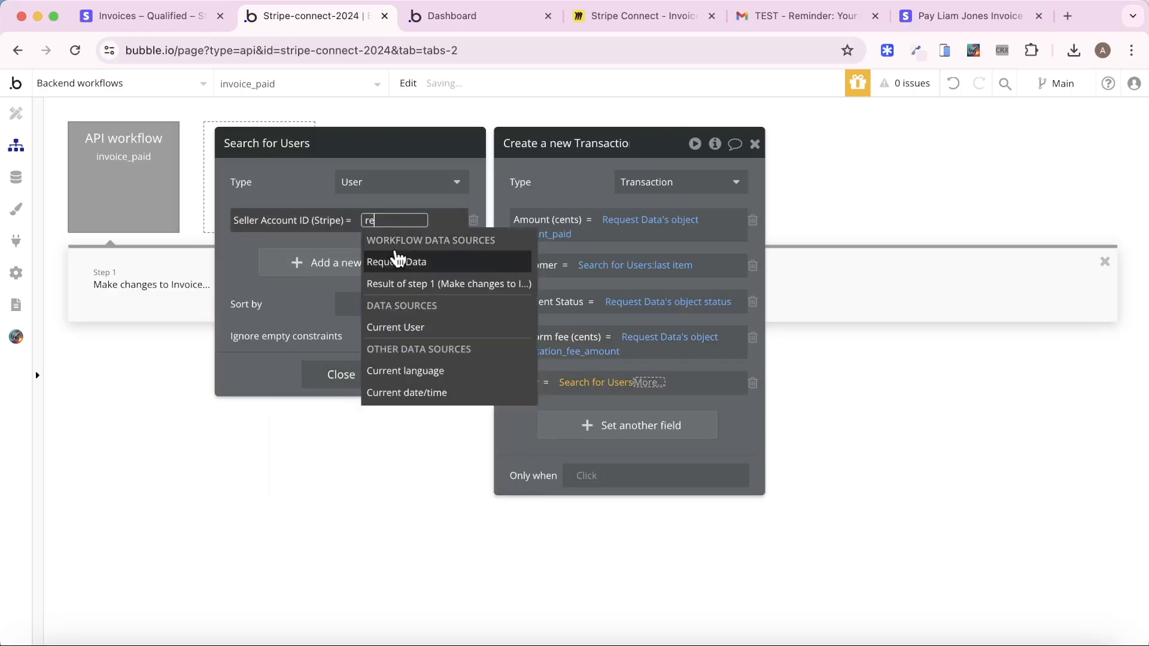
left_click(398, 259)
type("se")
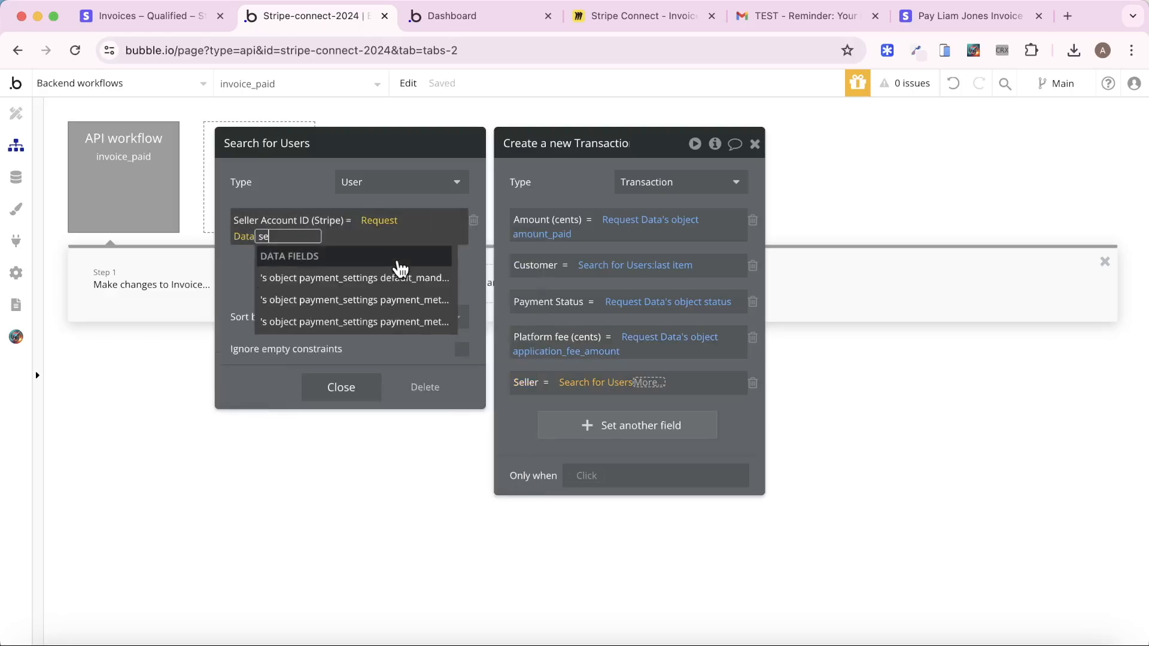
key("BackSpace")
key("BackSpace")
type("tra")
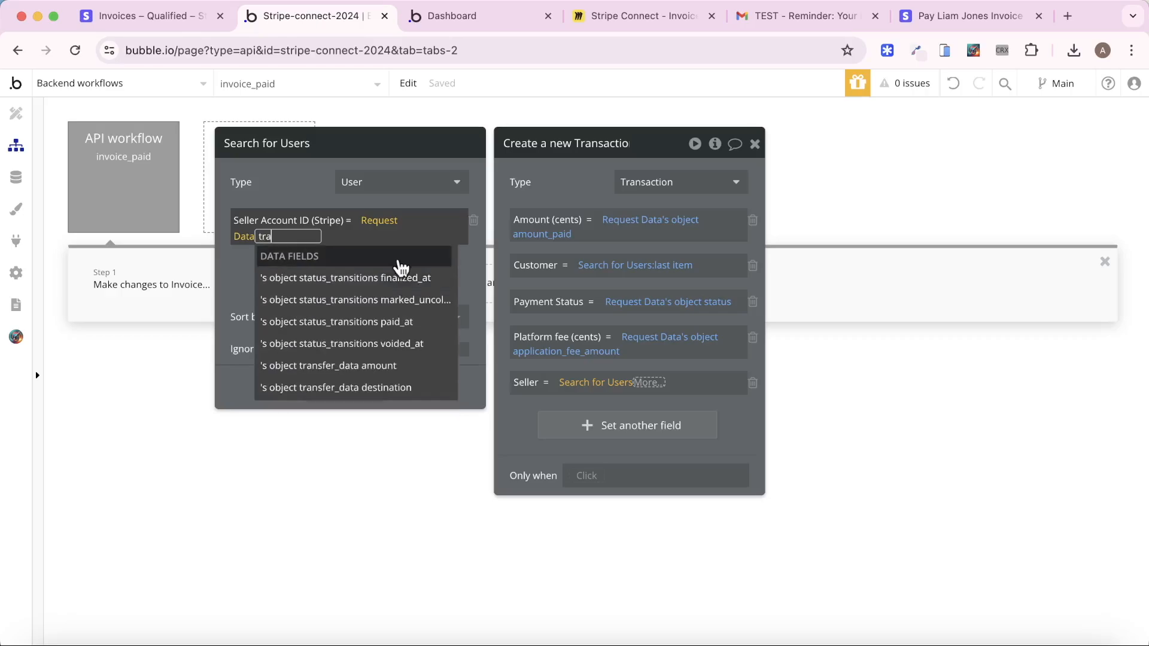
left_click(355, 388)
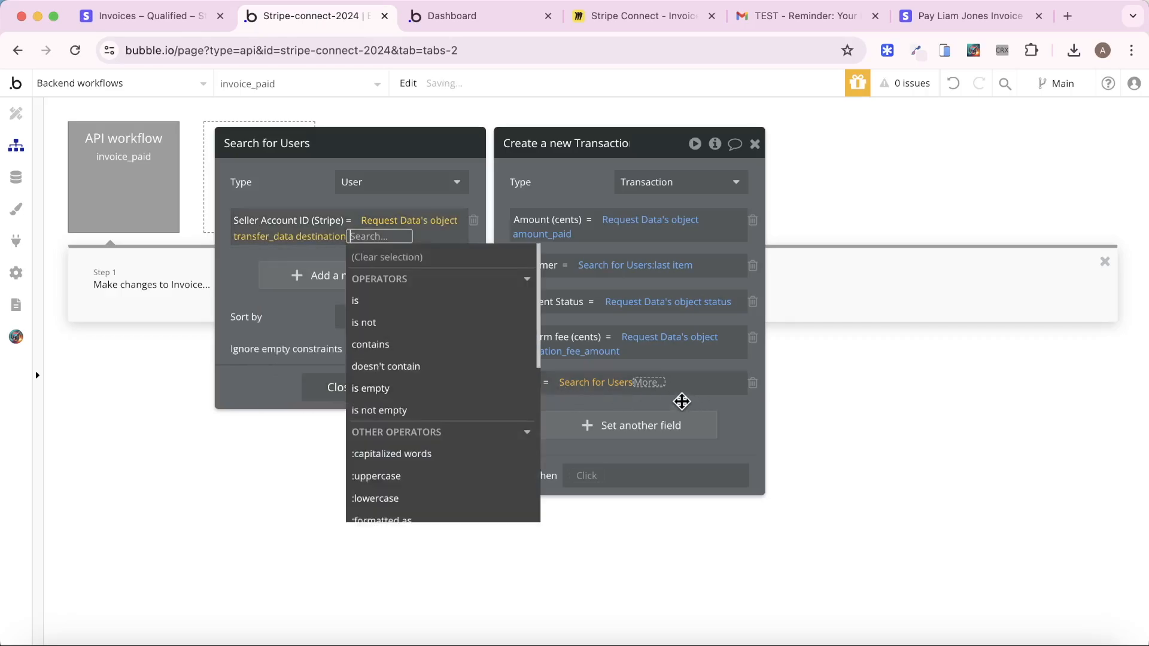
left_click(651, 383)
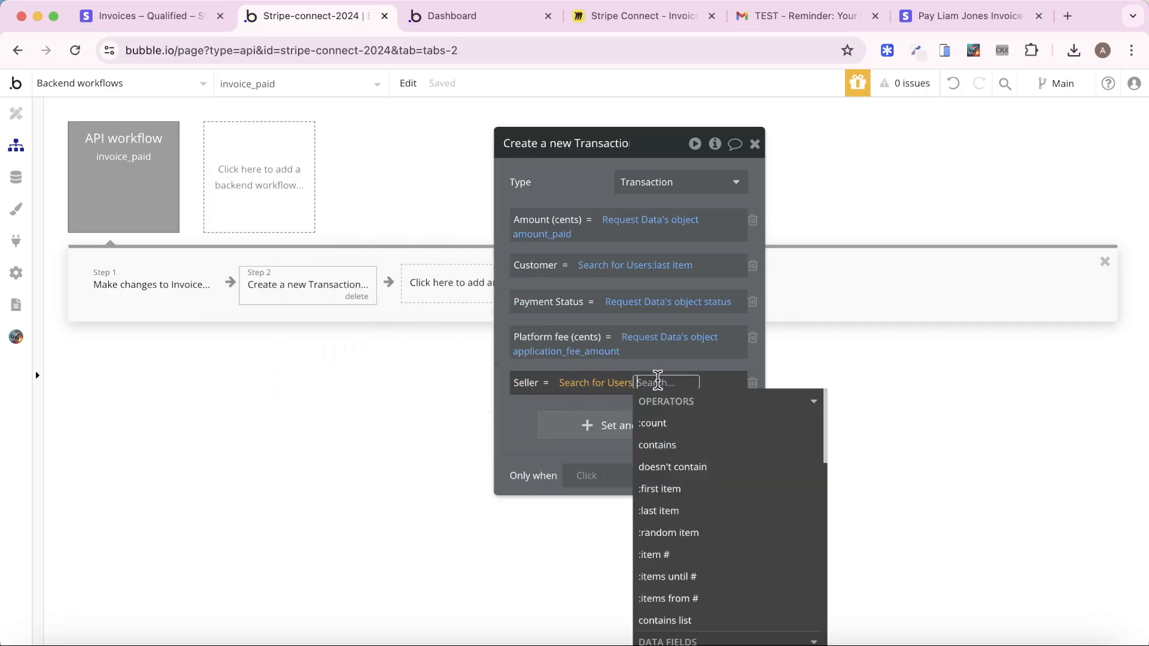
left_click(687, 489)
left_click(571, 183)
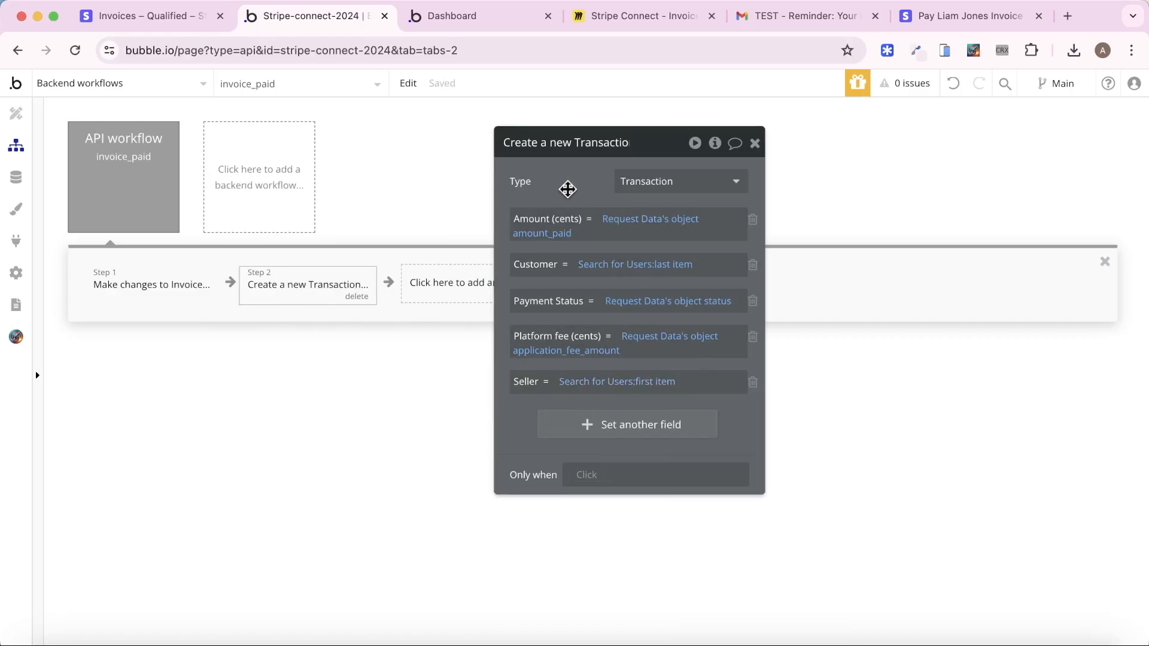
left_click_drag(567, 187, 696, 176)
Add a third step changing step 1's Invoice so its Transaction is step 2's new Transaction
left_click(464, 293)
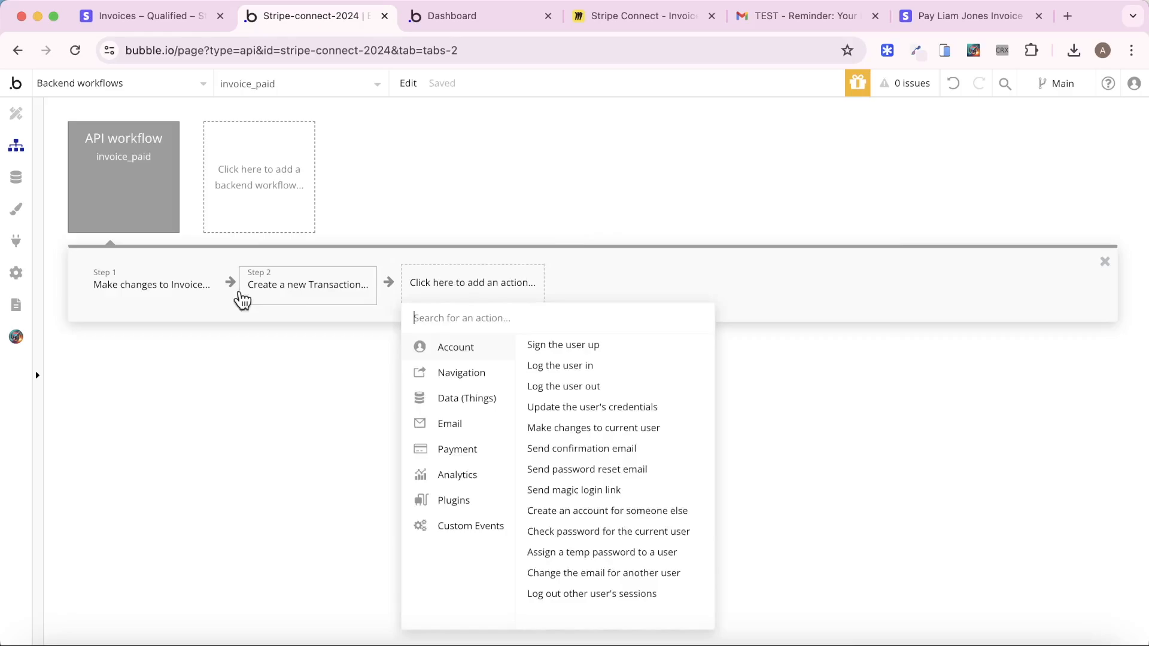
mouse_move(461, 419)
mouse_move(511, 403)
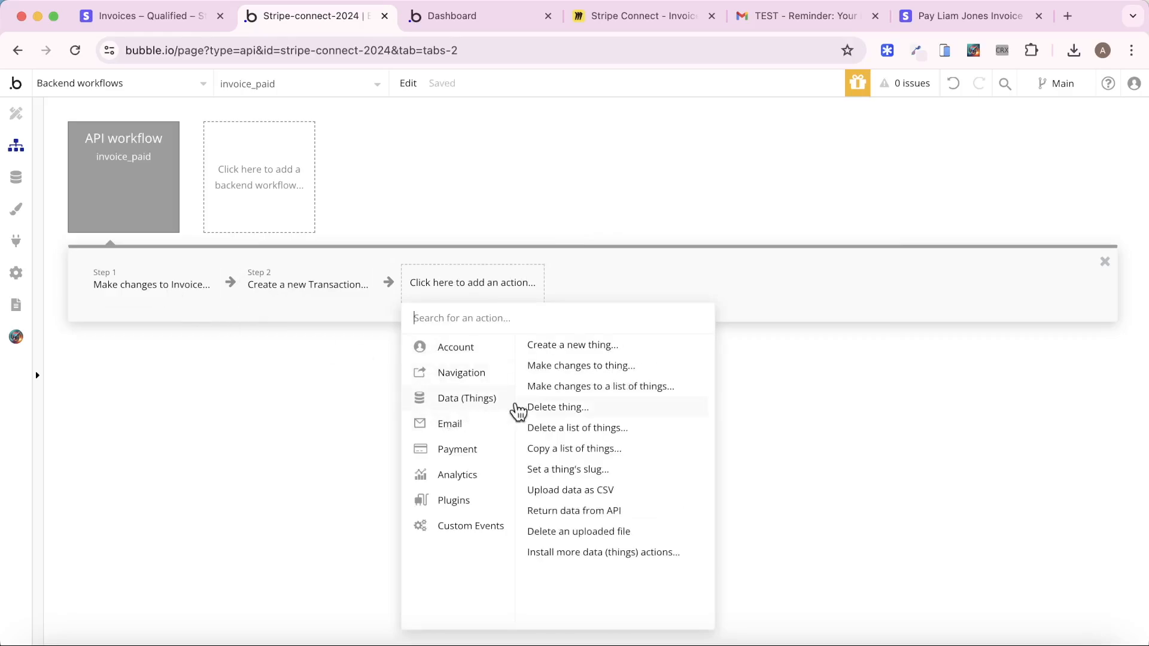
left_click(572, 366)
left_click(749, 181)
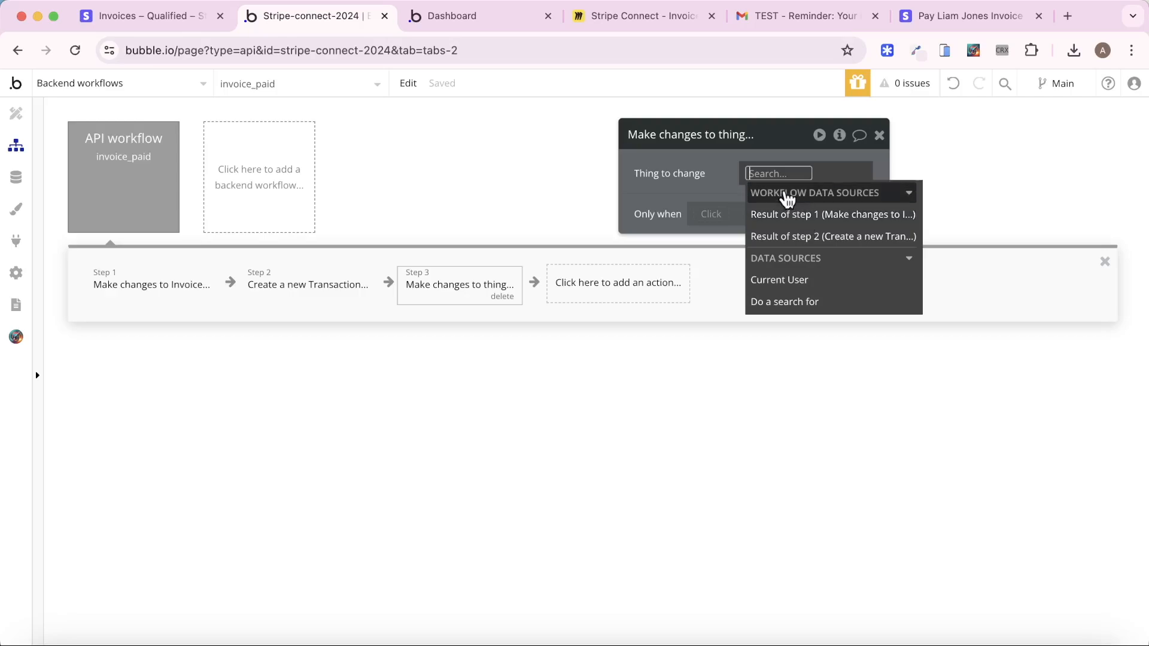
left_click(798, 215)
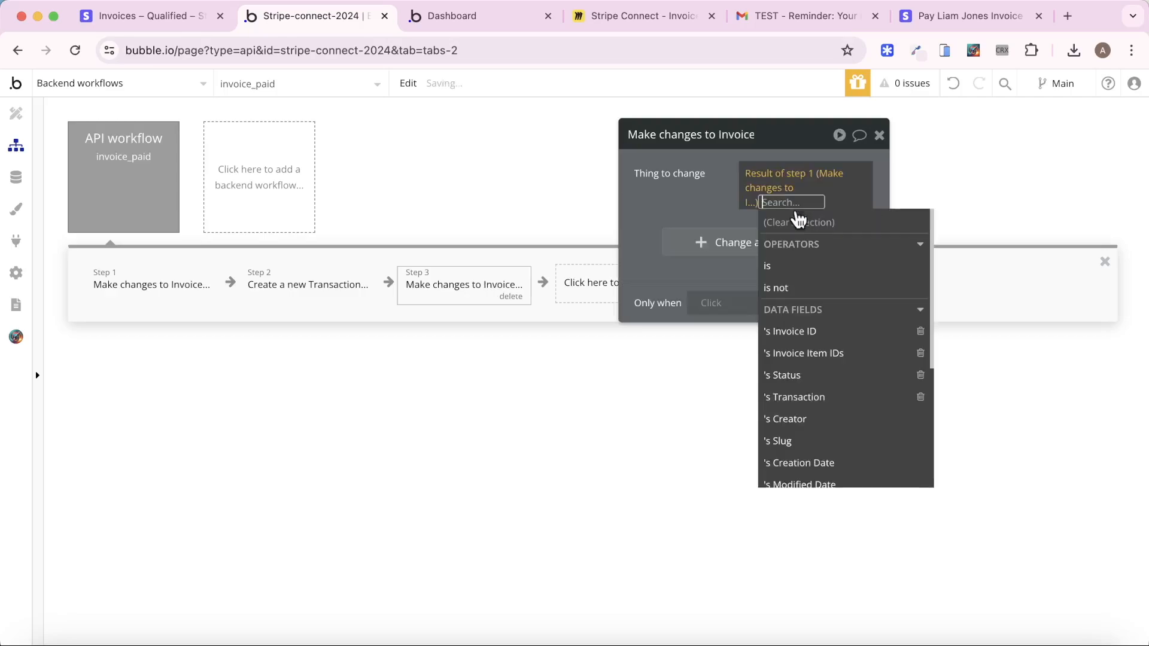
left_click(676, 172)
left_click(732, 228)
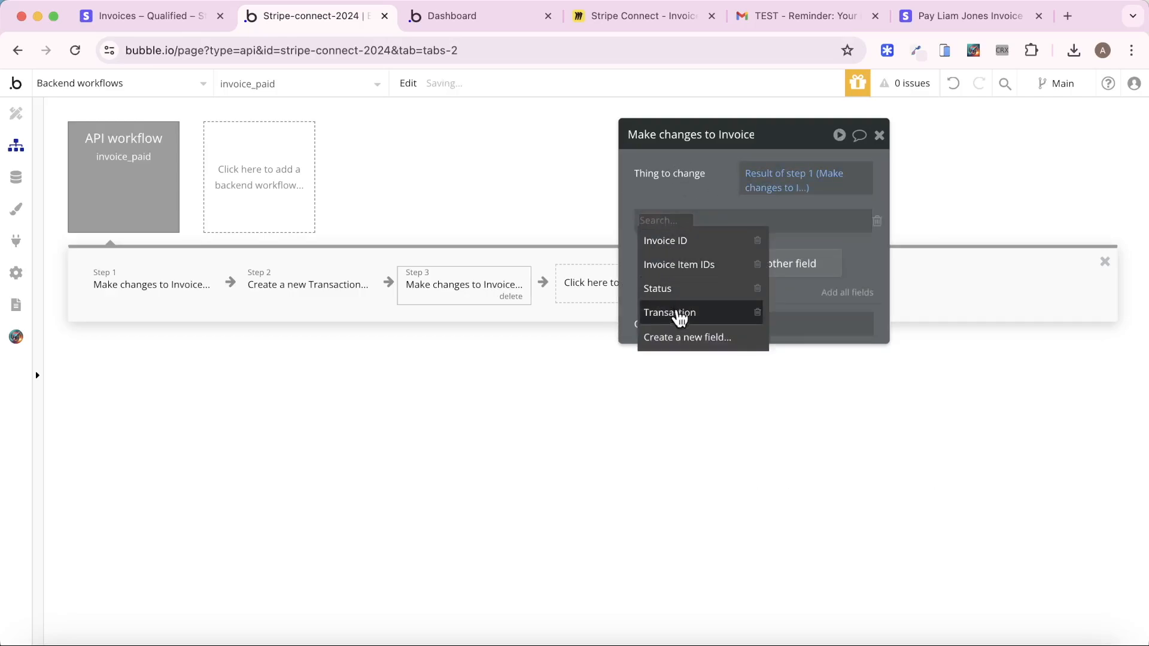
left_click(675, 310)
left_click(721, 228)
left_click(775, 348)
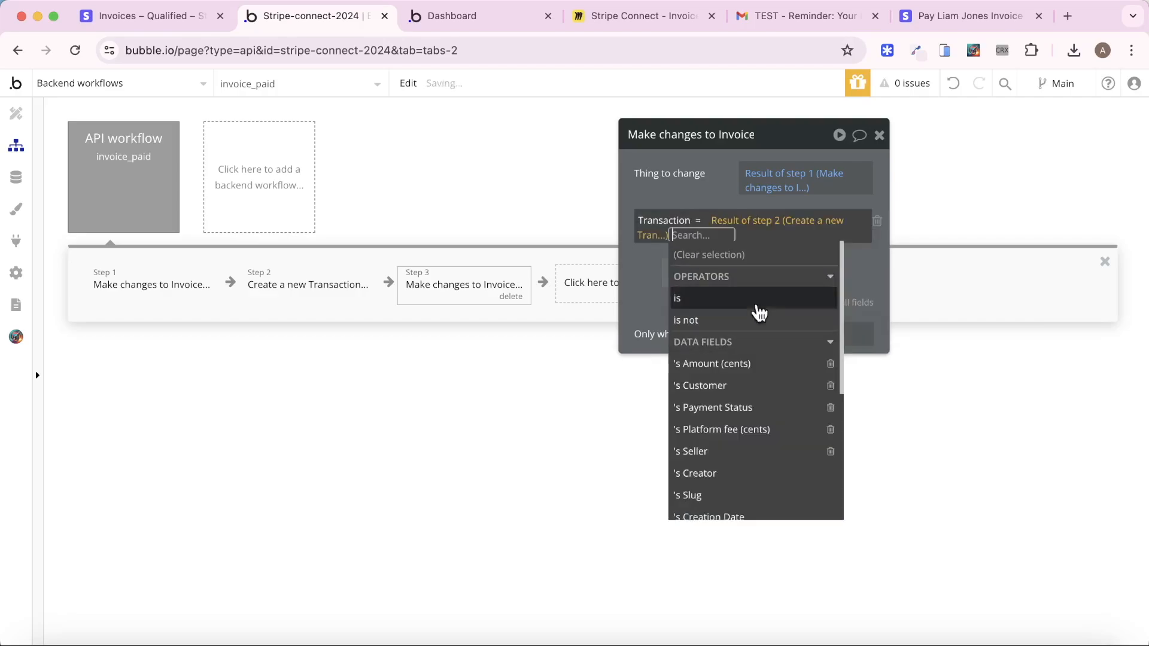
left_click(736, 174)
left_click(879, 135)
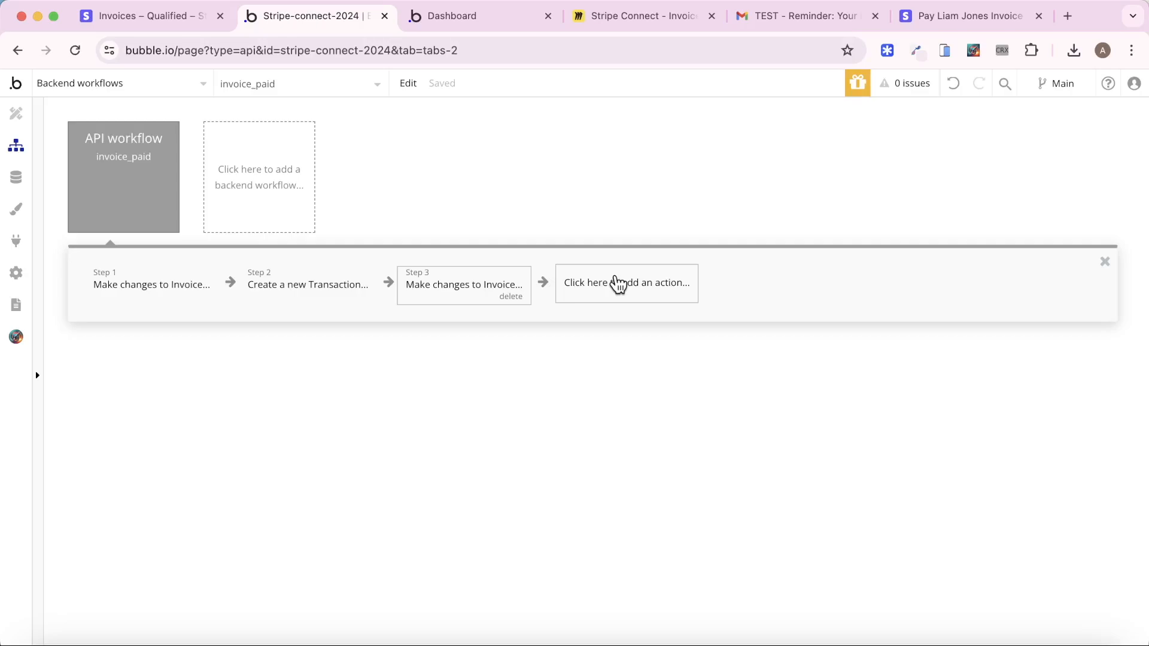
Open Update details for the invoice_paid endpoint under Developers > Webhooks
left_click(121, 14)
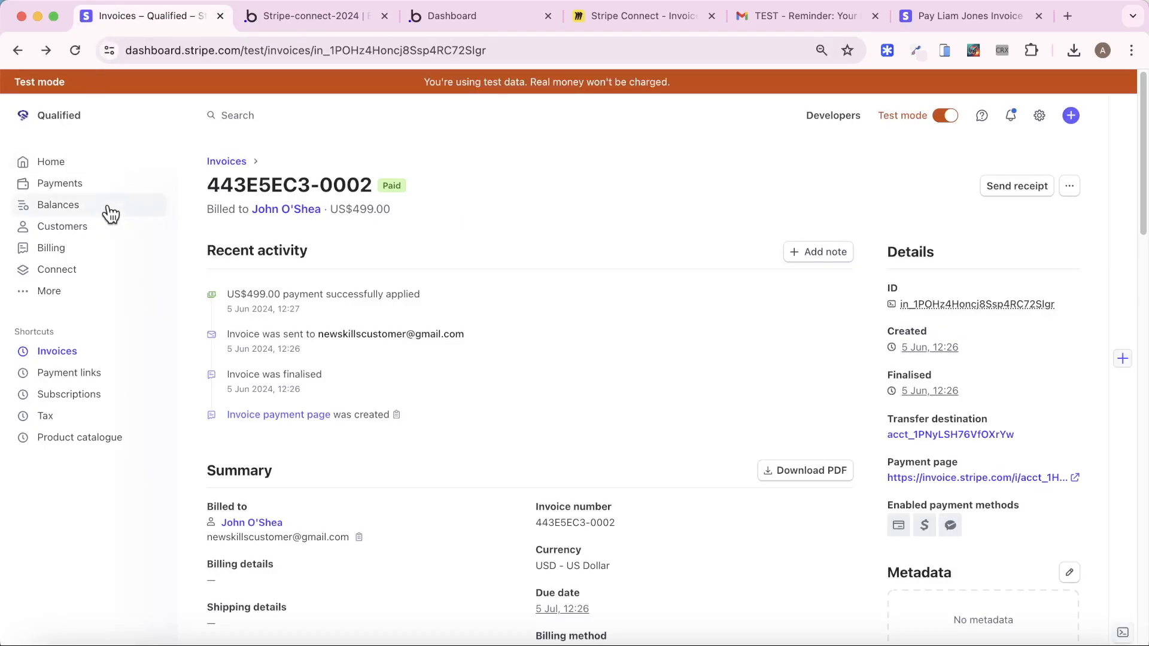
left_click(838, 116)
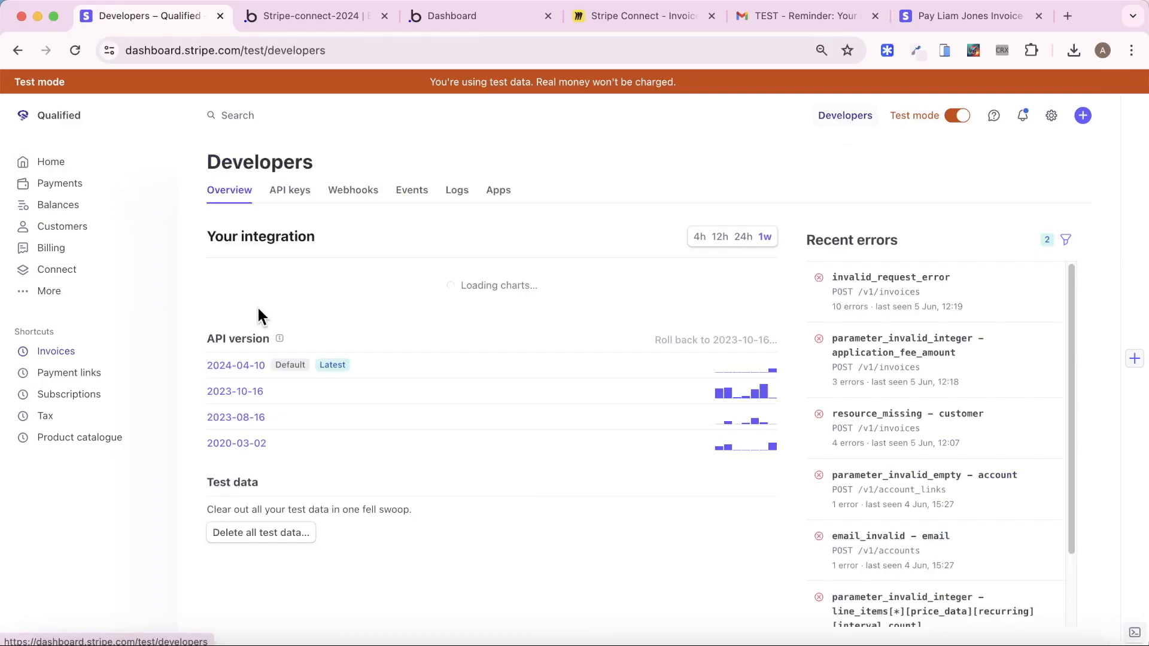
left_click(351, 191)
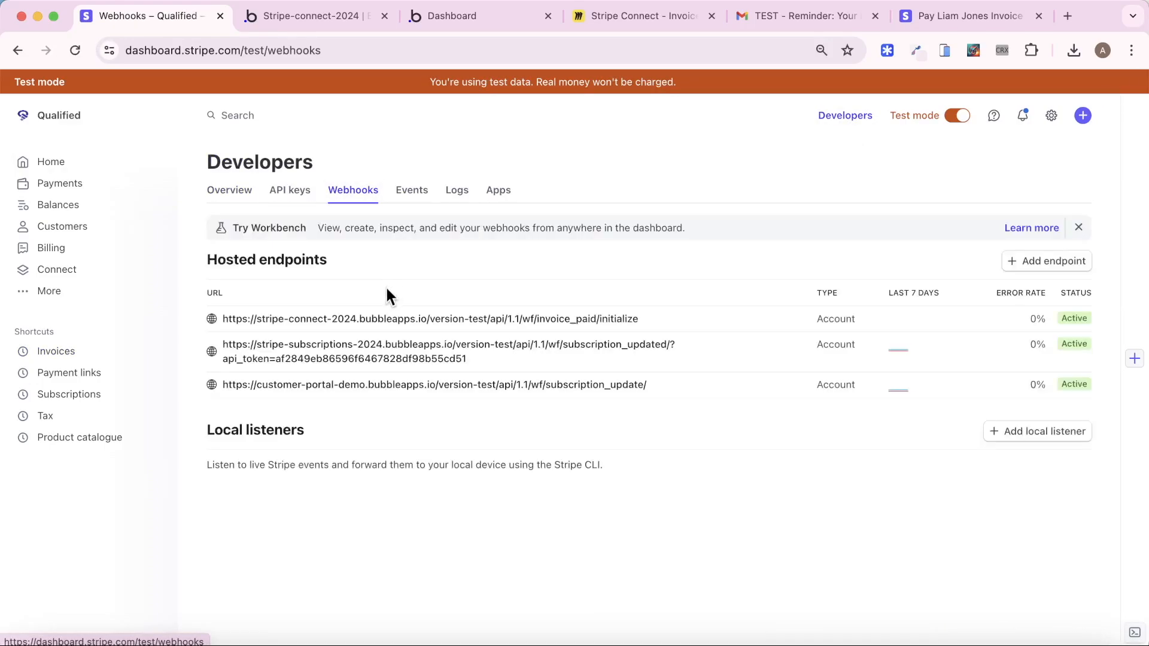
left_click(389, 317)
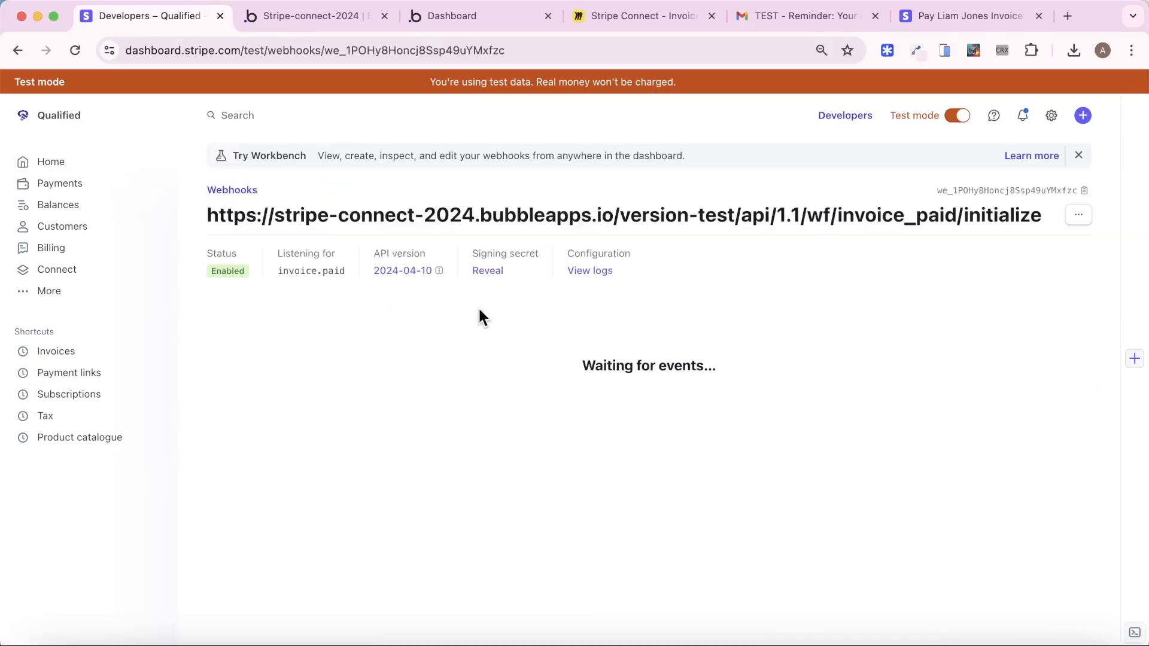
left_click(1081, 228)
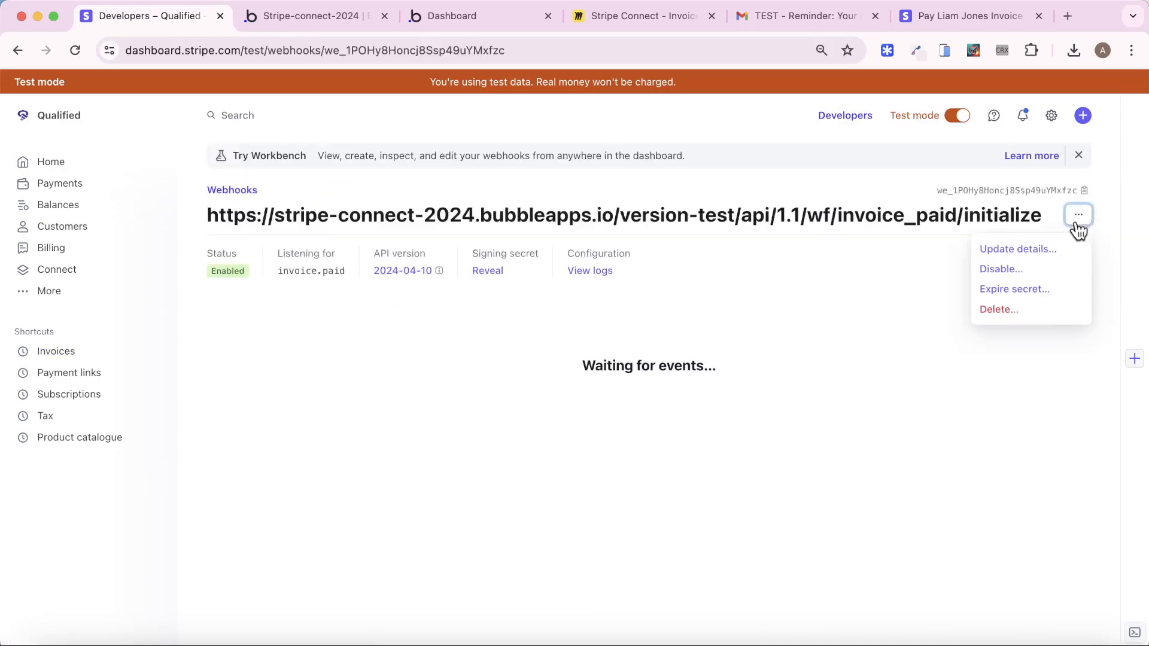
left_click(1030, 254)
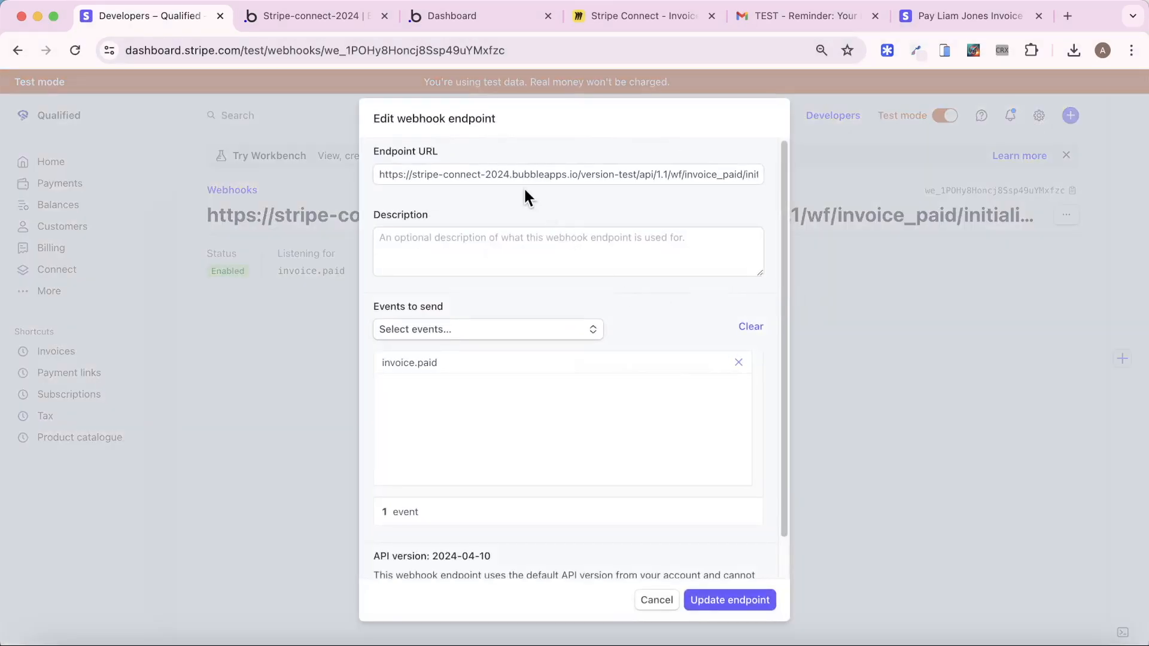
Delete 'initialize' from the end of the Endpoint URL
left_click(582, 178)
key("End")
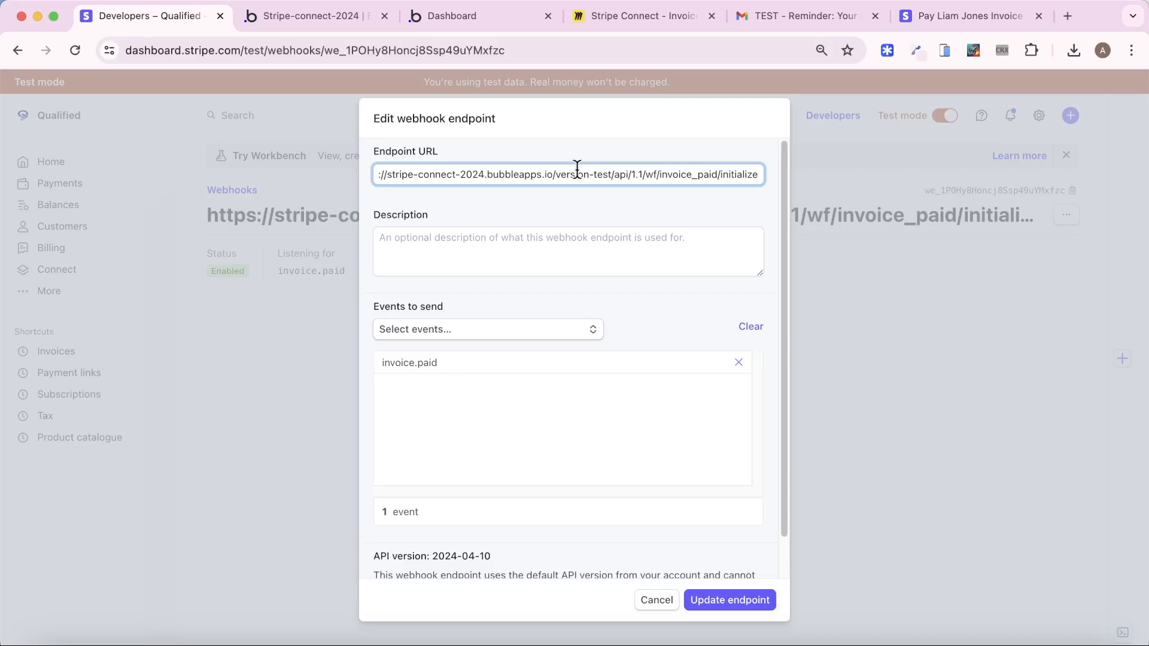
key("BackSpace")
key("BackSpace")
key("BackSpace")
key("BackSpace")
key("BackSpace")
key("BackSpace")
key("BackSpace")
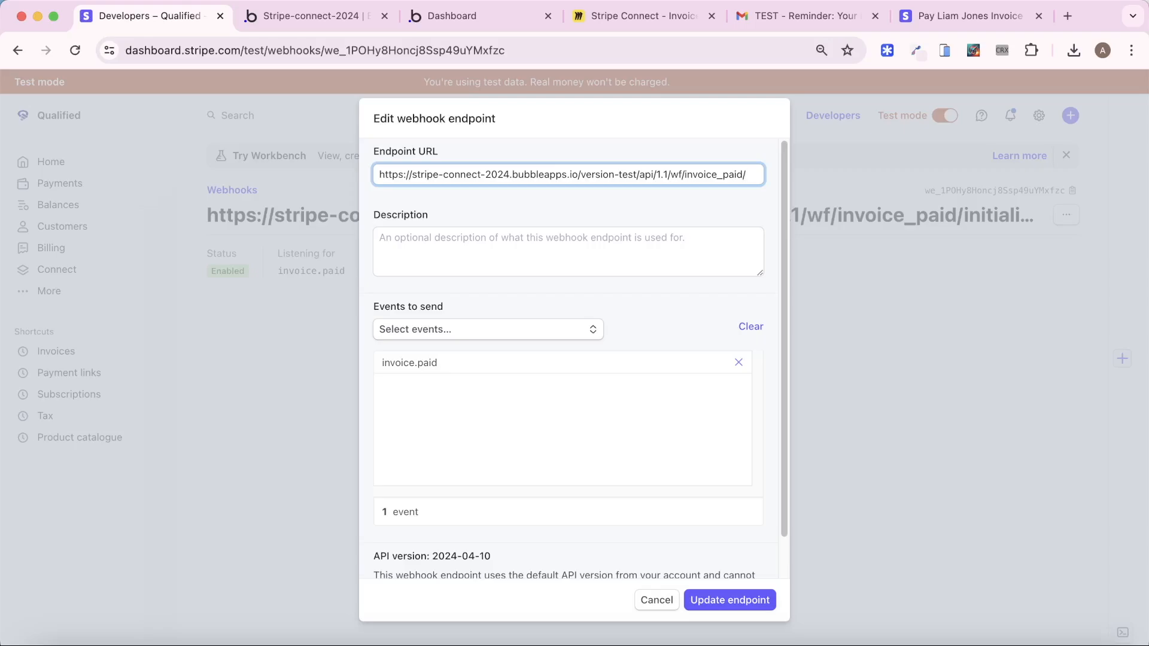
In Settings > API, create a token labelled api_token and copy its private key
left_click(318, 16)
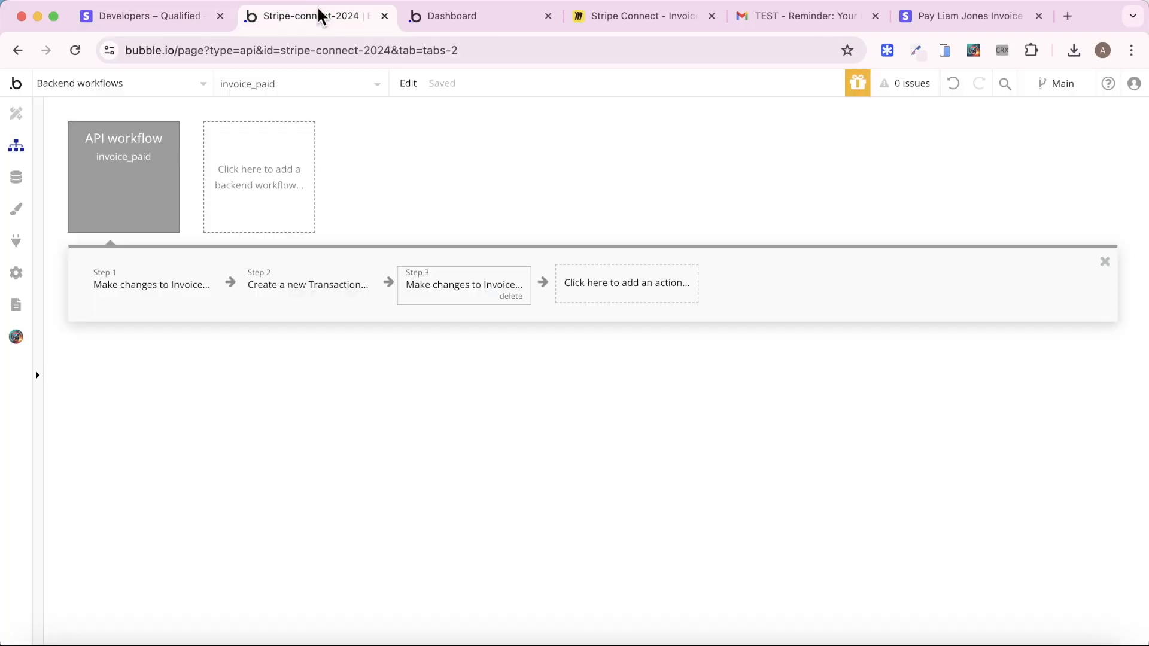
left_click(16, 273)
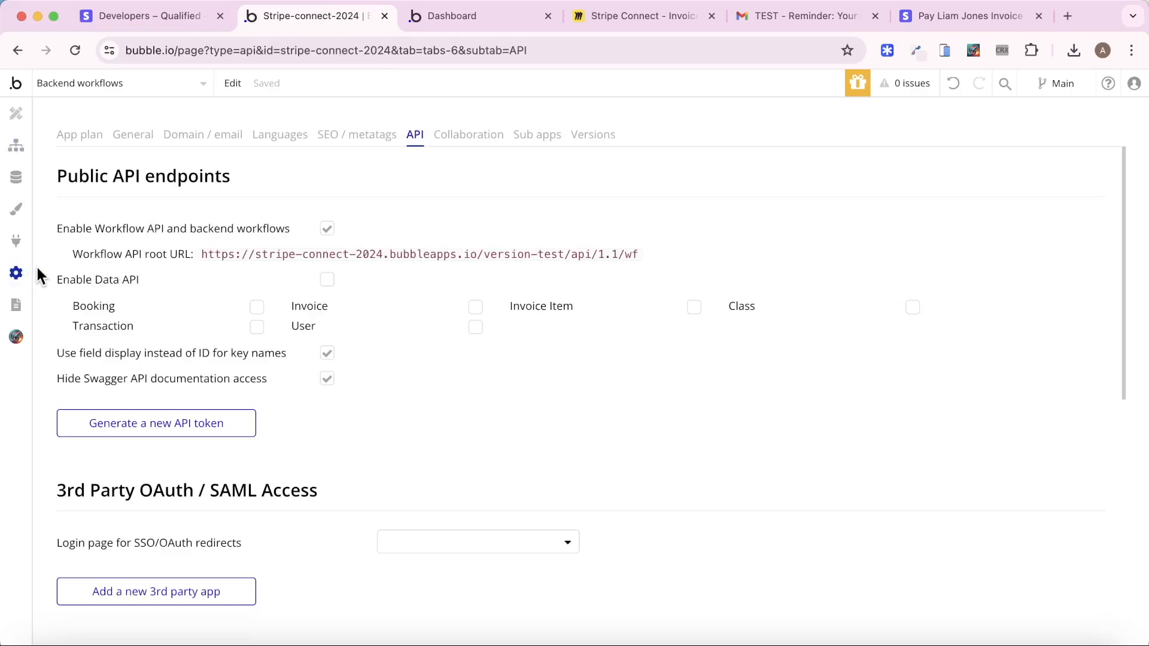
left_click(154, 423)
scroll(318, 455, "down", 2)
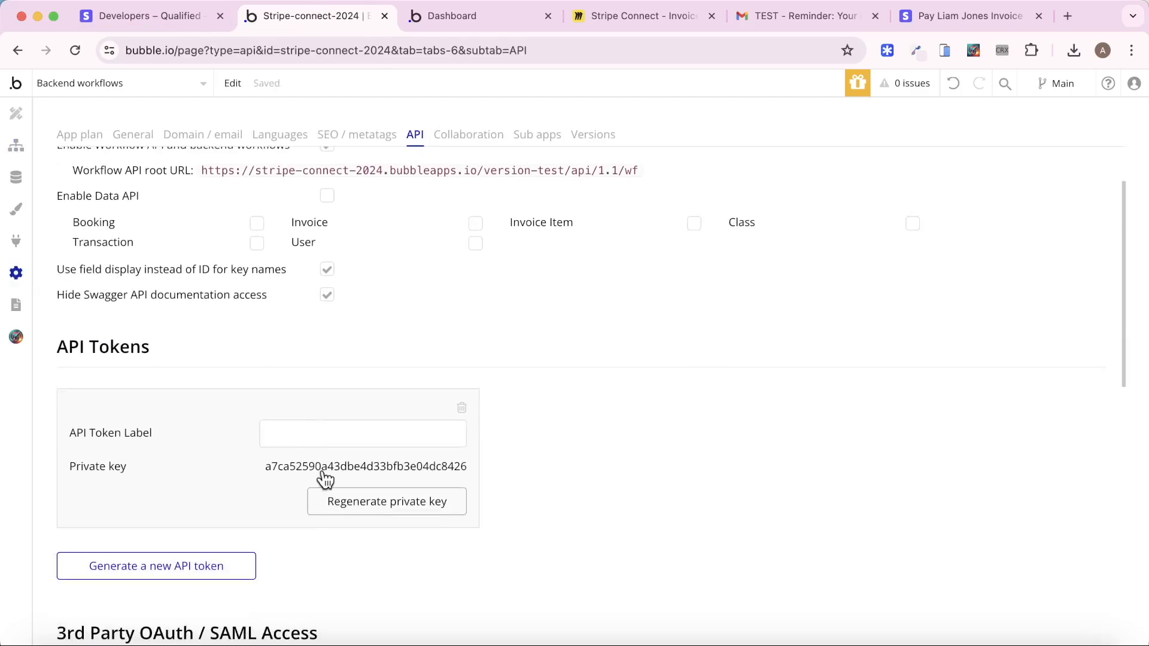
left_click(308, 425)
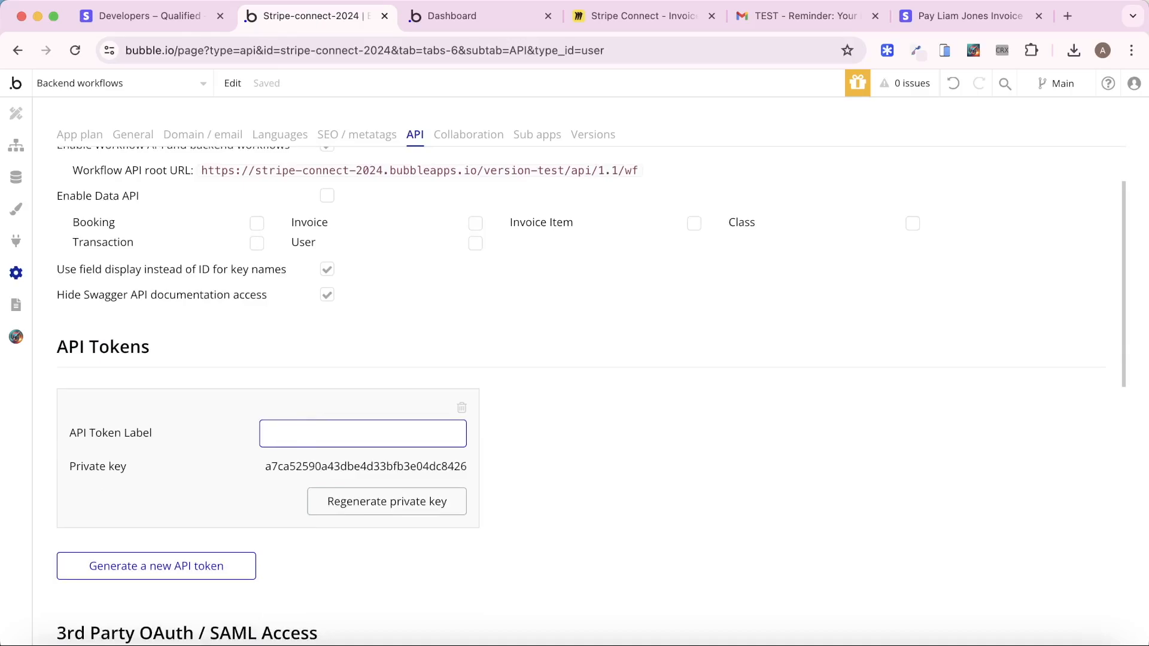
type("api_token")
key("Return")
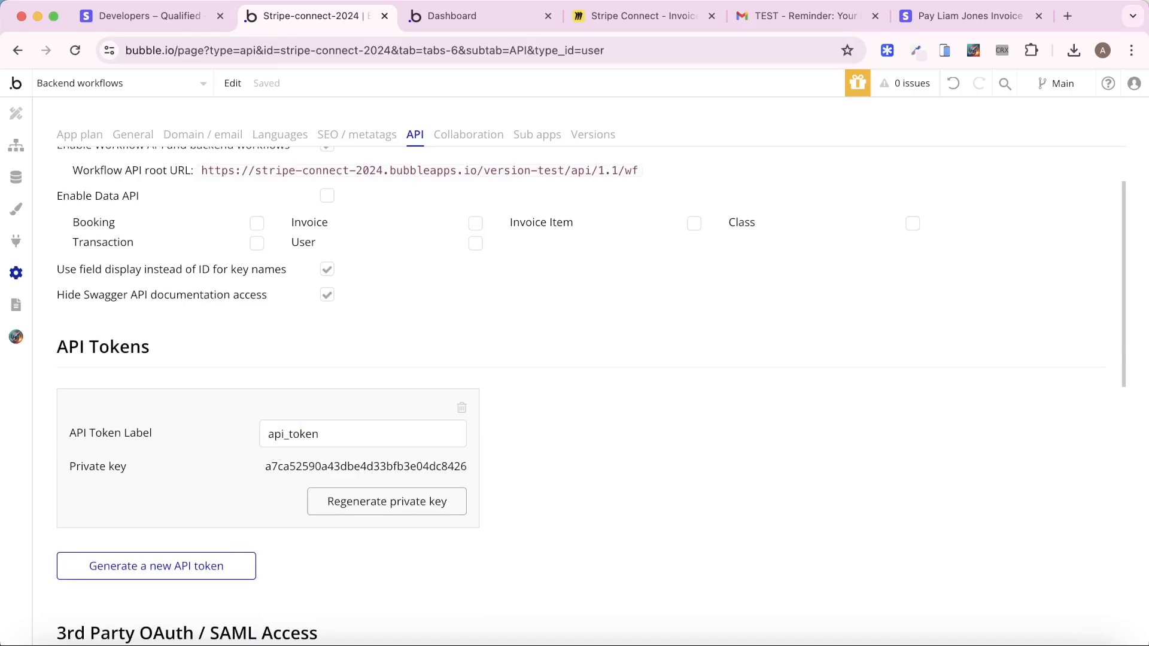
left_click(320, 468)
Replace the URL's trailing slash with '?api_token=' plus the pasted private key and update the endpoint
left_click(143, 15)
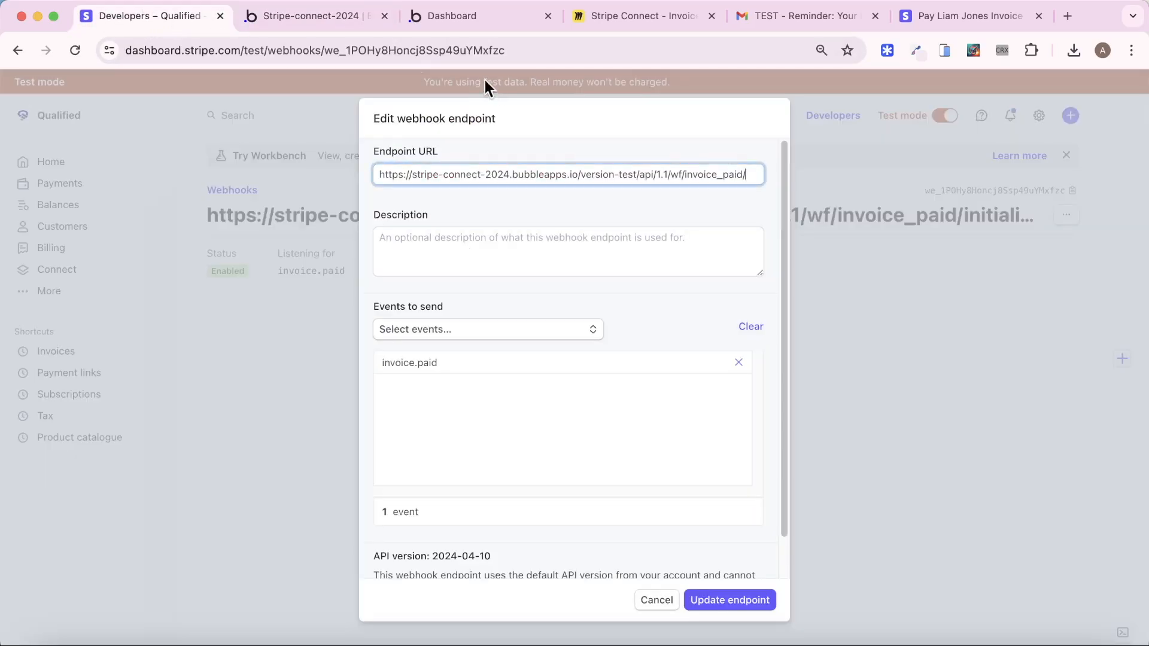
key("BackSpace")
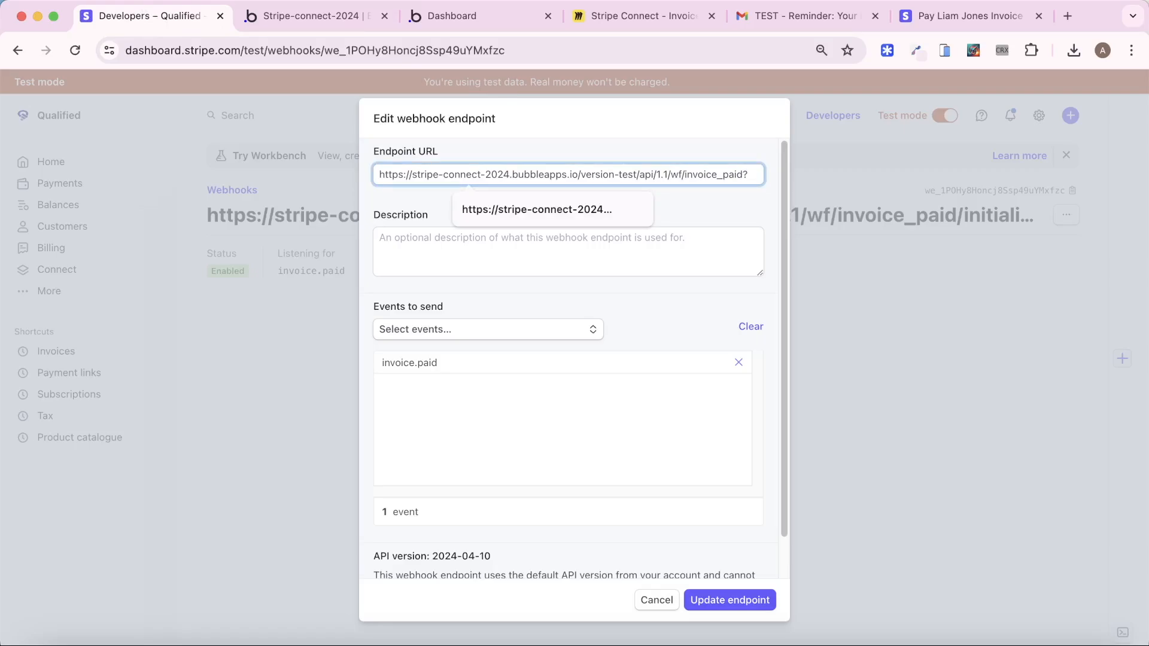
type("?api")
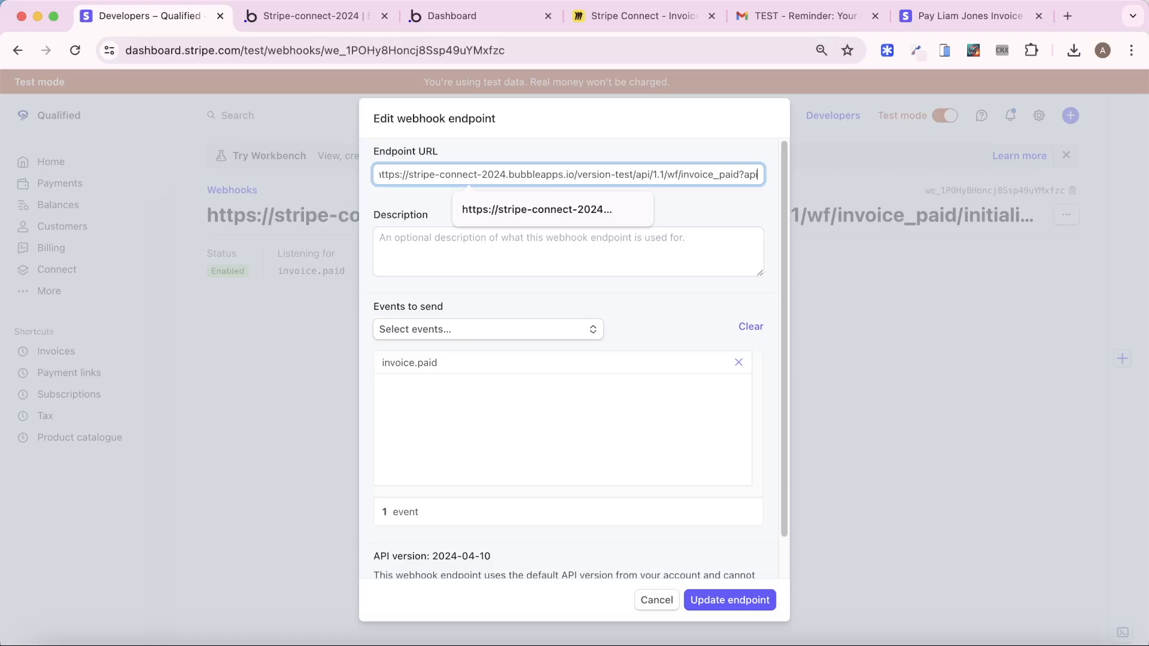
type("_token=")
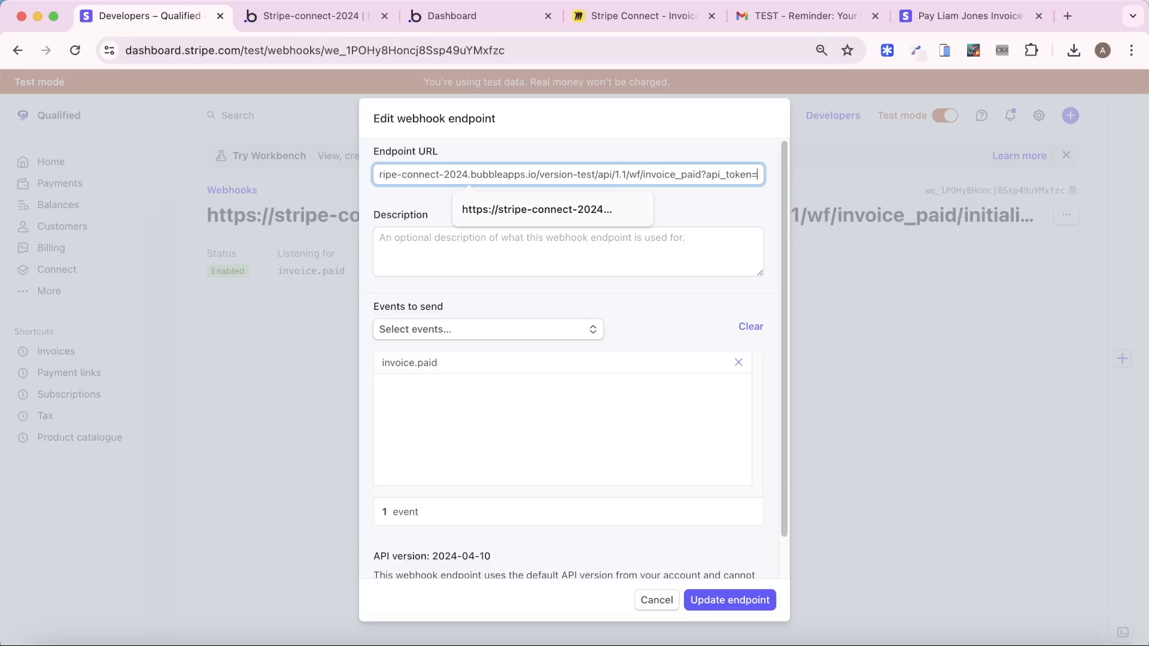
key("super+v")
left_click(499, 122)
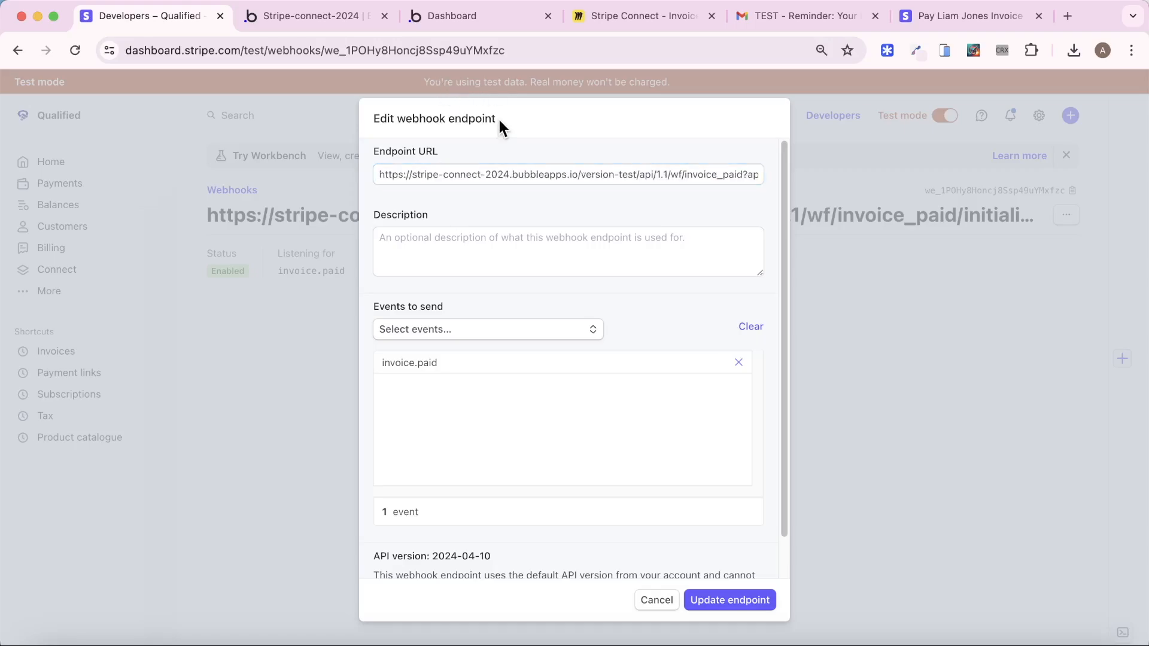
left_click(750, 601)
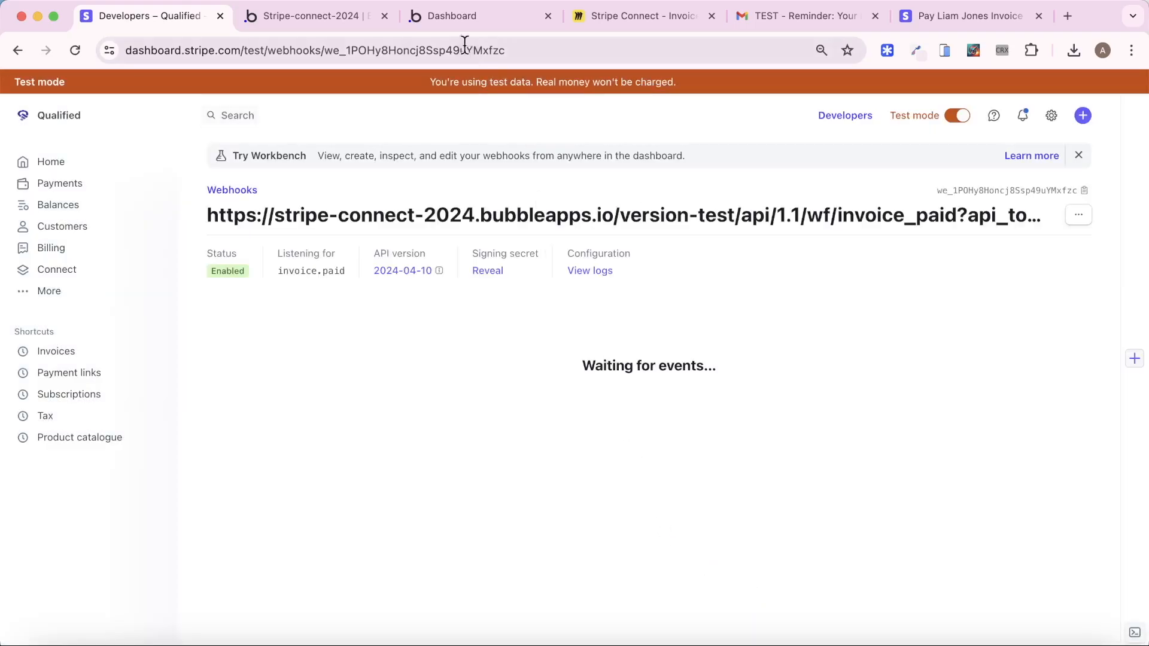
left_click(447, 16)
As the customer, send a Strategy Planning Session enquiry for 6 June 2024 with 5 participants
left_click(353, 18)
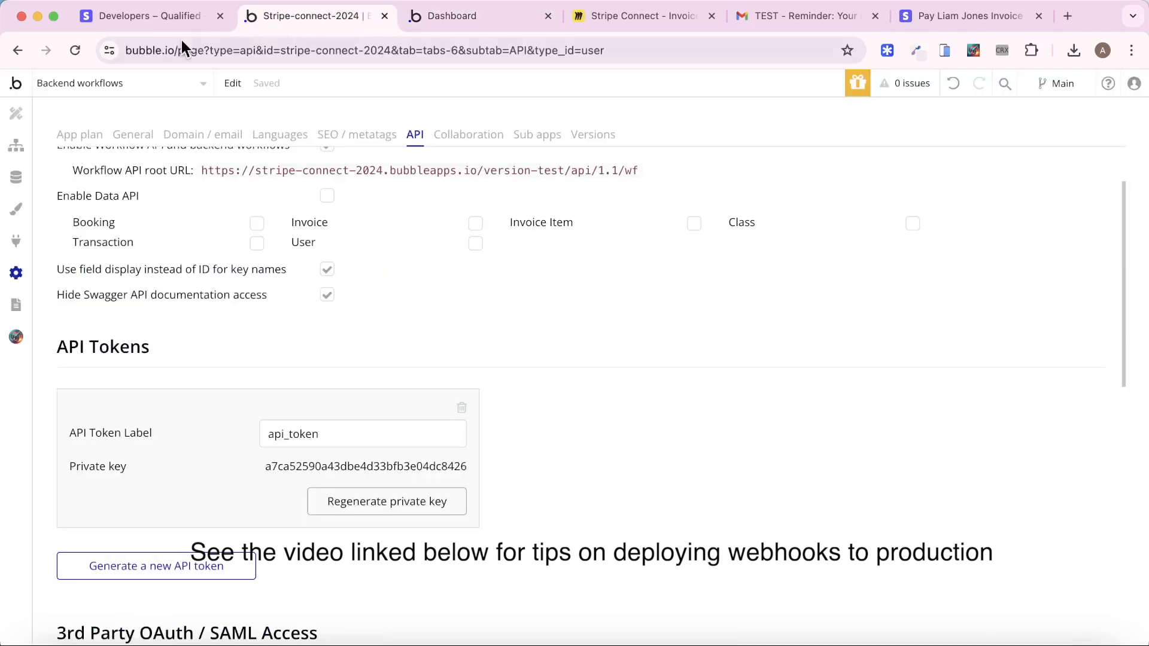
left_click(17, 177)
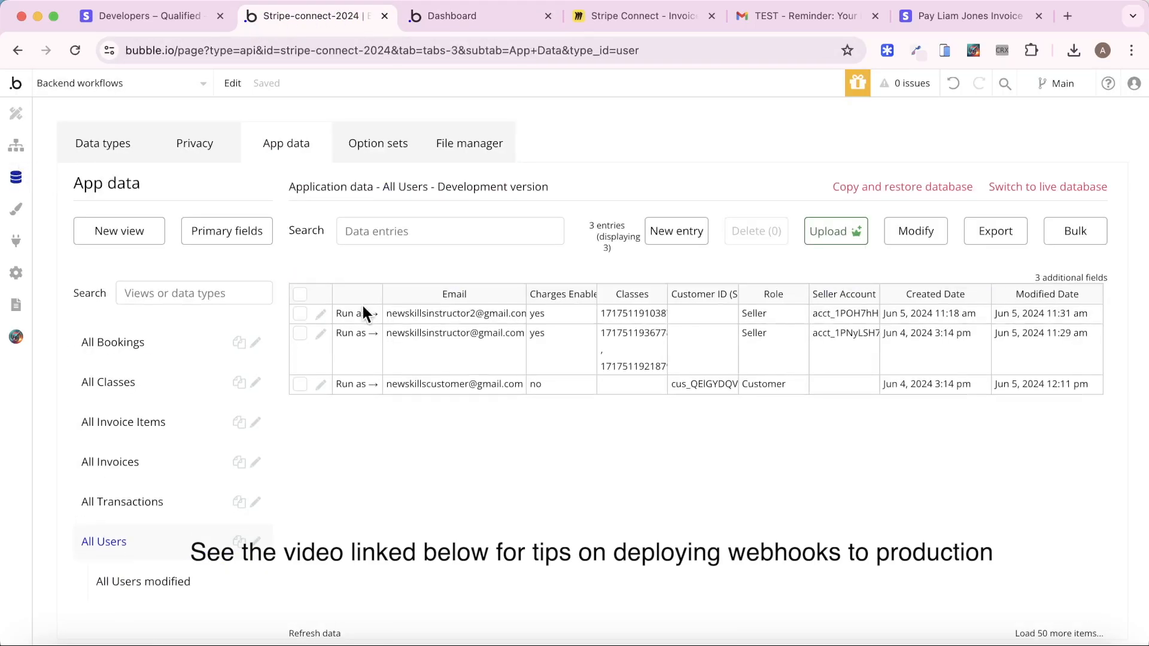
left_click(357, 384)
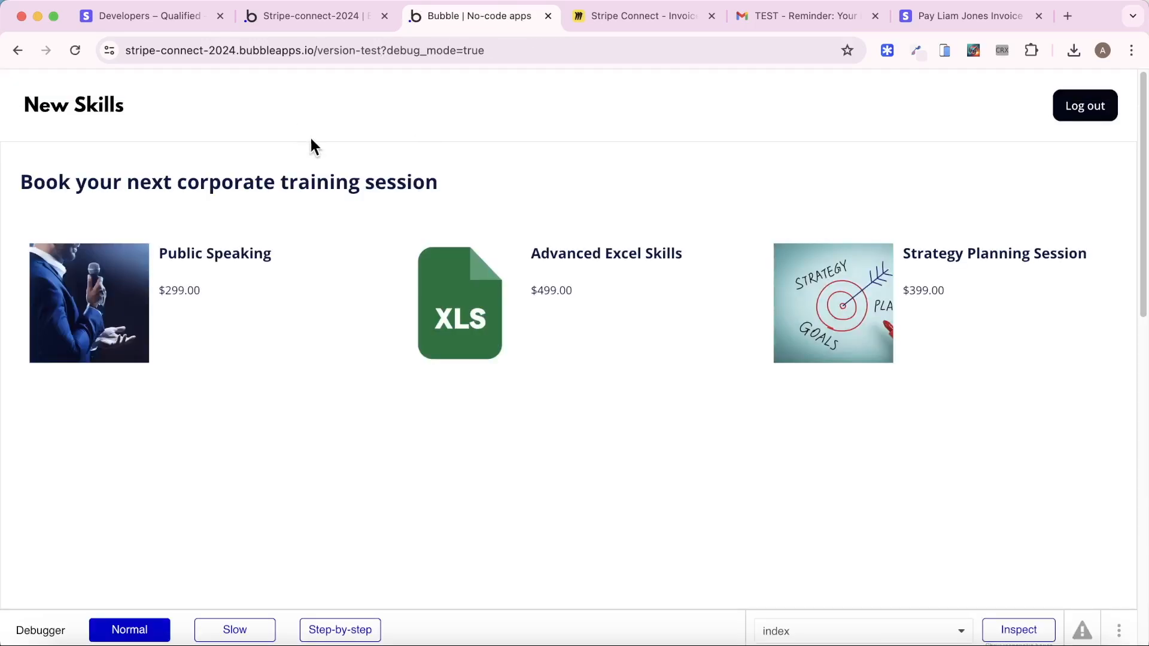
left_click(820, 328)
scroll(399, 478, "down", 5)
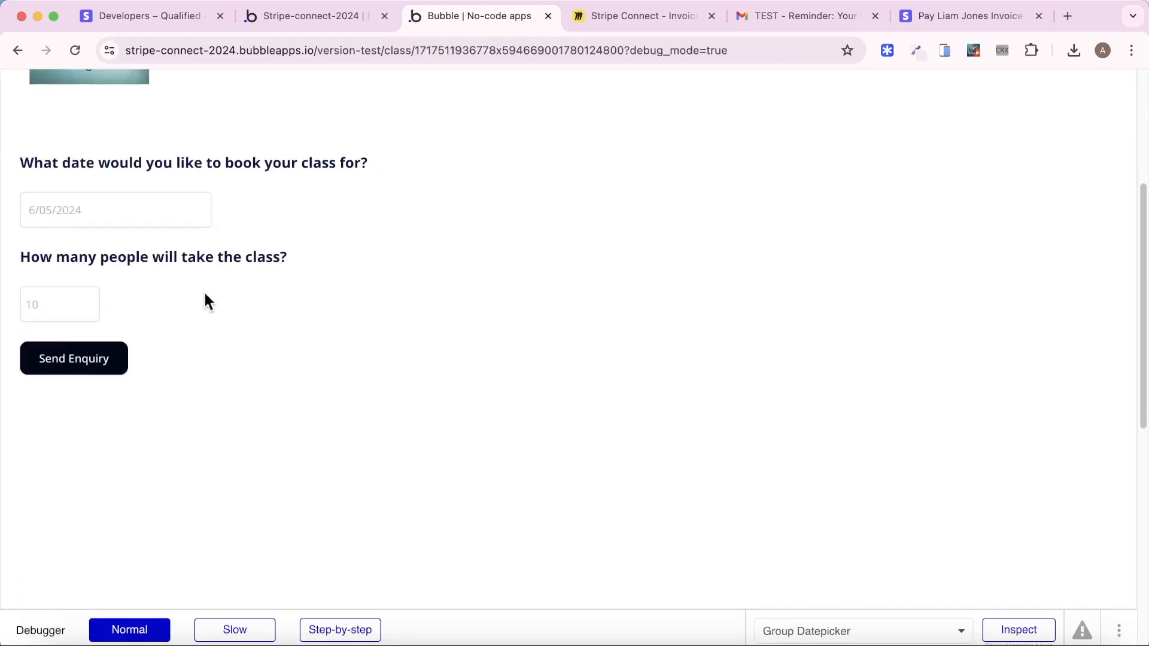
left_click(174, 214)
left_click(170, 316)
left_click(64, 308)
type("5")
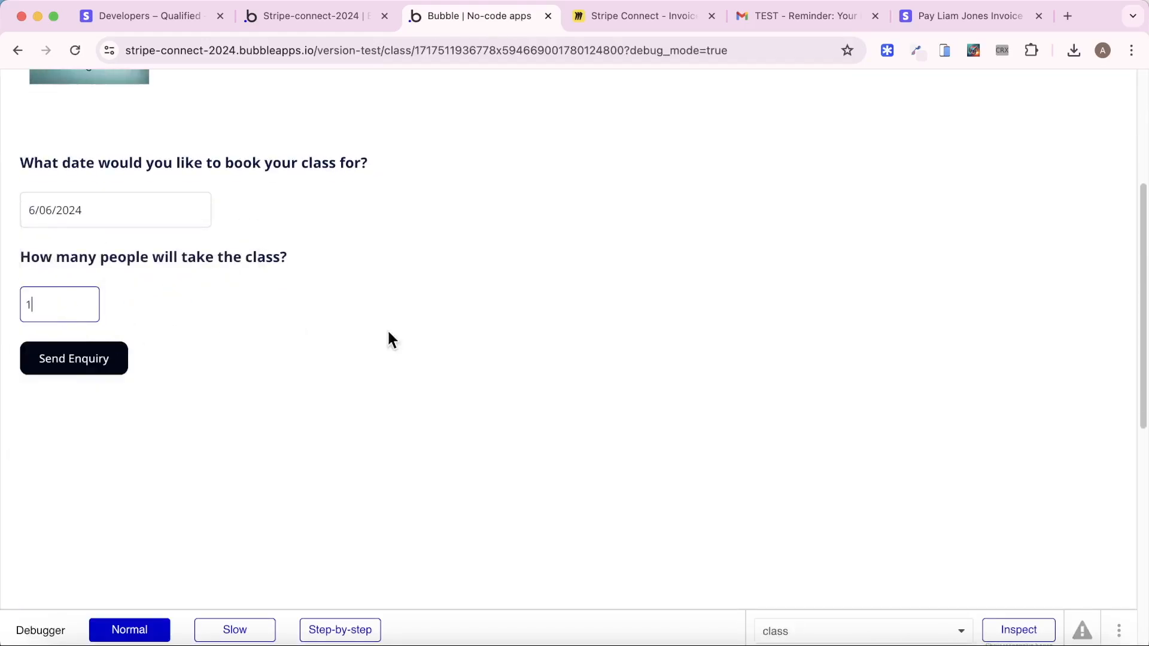
left_click(108, 358)
As the instructor, confirm the new enquiry and send its invoice from the Instructor Dashboard
left_click(299, 18)
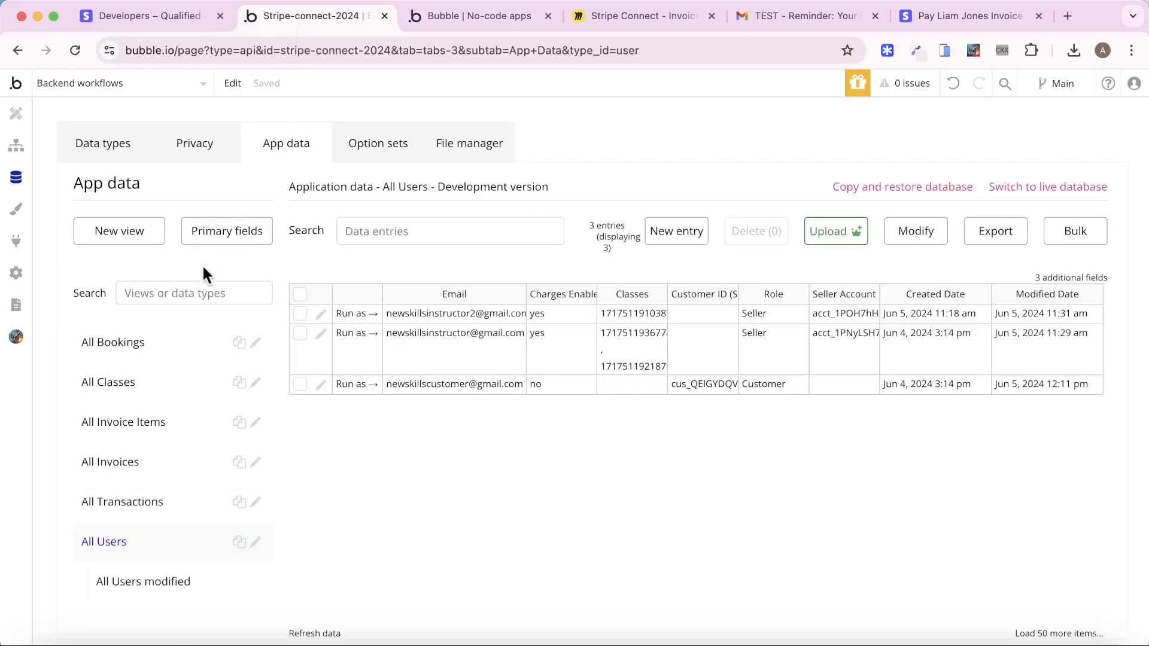
left_click(359, 335)
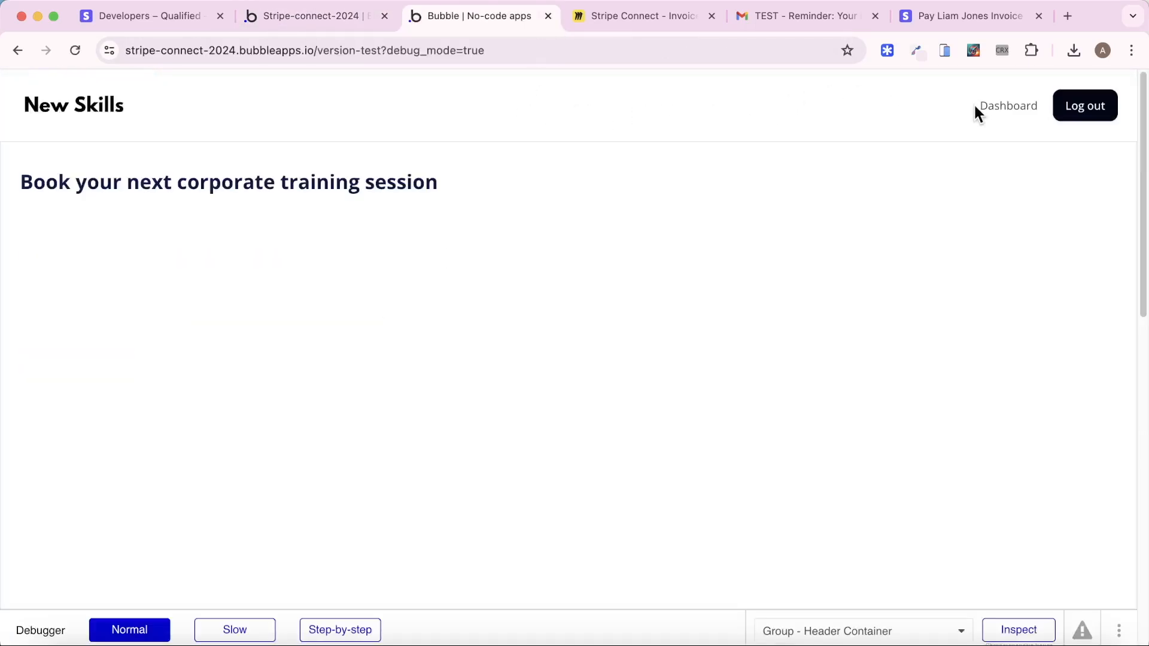
left_click(989, 111)
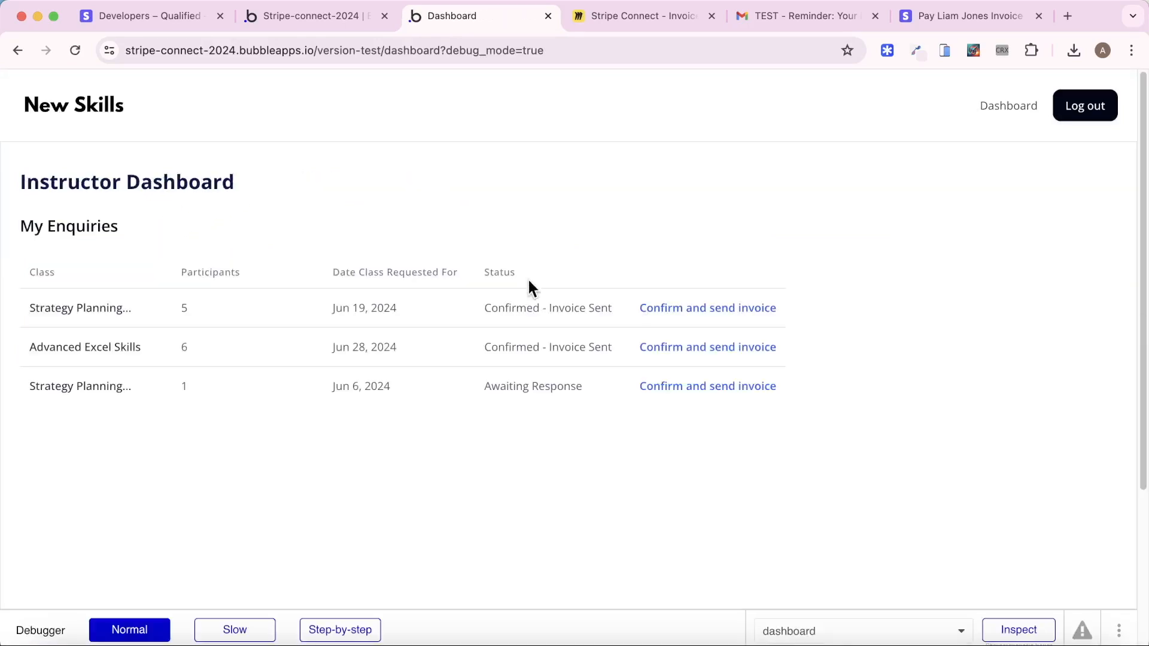
left_click(686, 398)
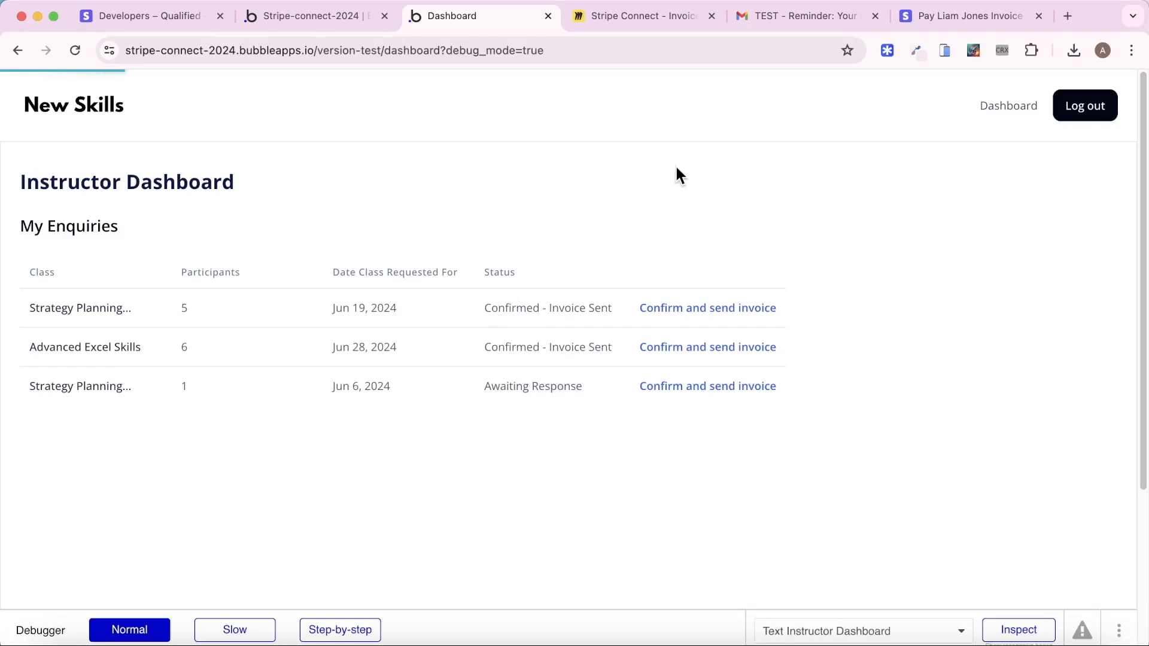
left_click(909, 21)
Send invoice 443E5EC3-0003 from the Stripe Invoices list as a test invoice
left_click(1039, 16)
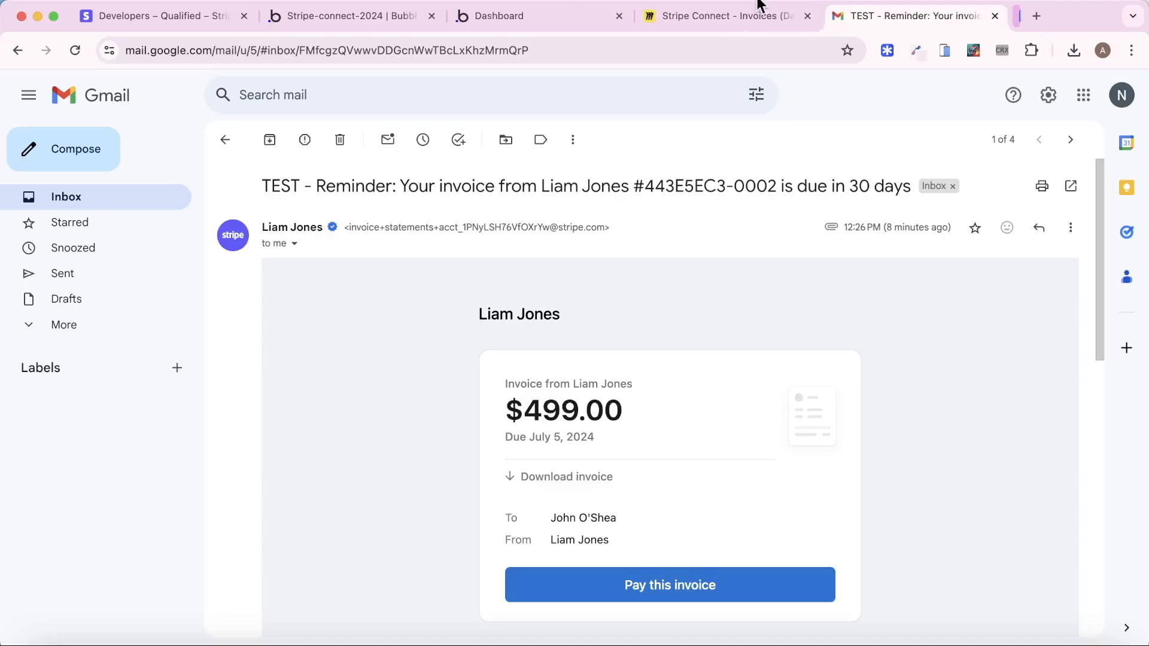
left_click(148, 18)
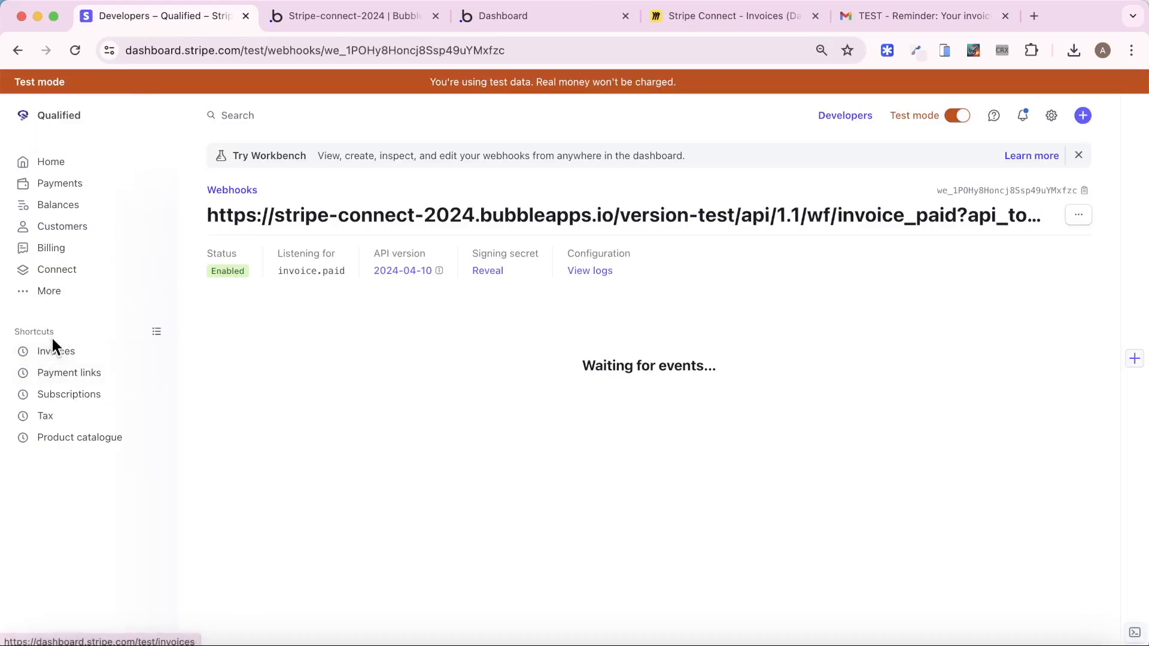
left_click(54, 349)
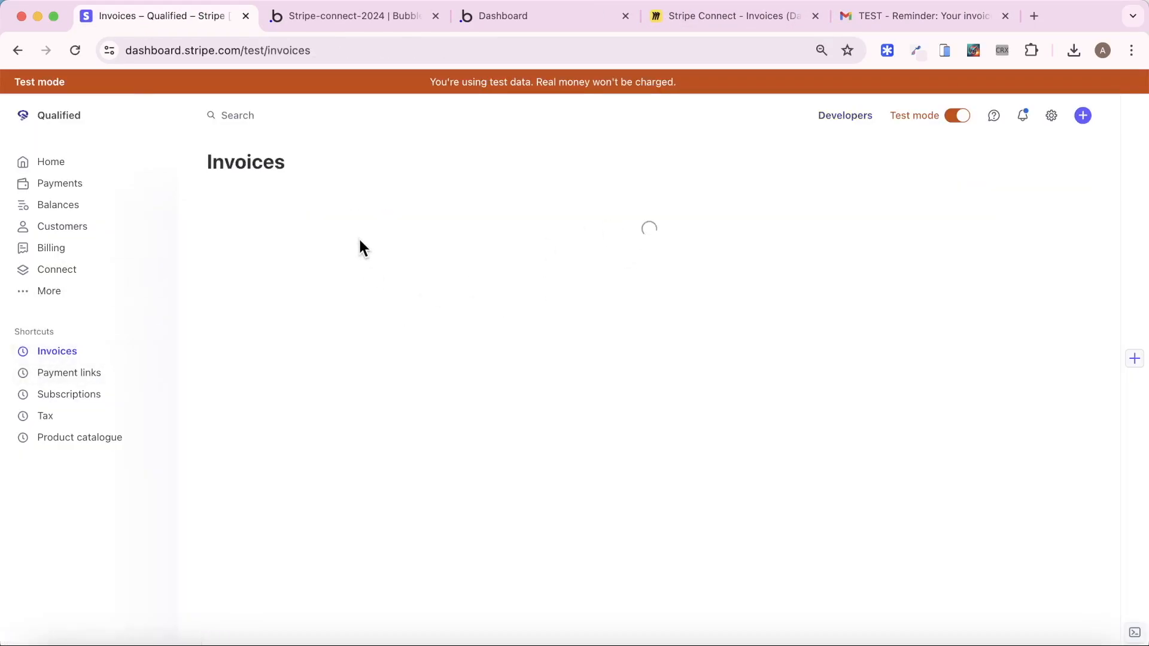
left_click(352, 292)
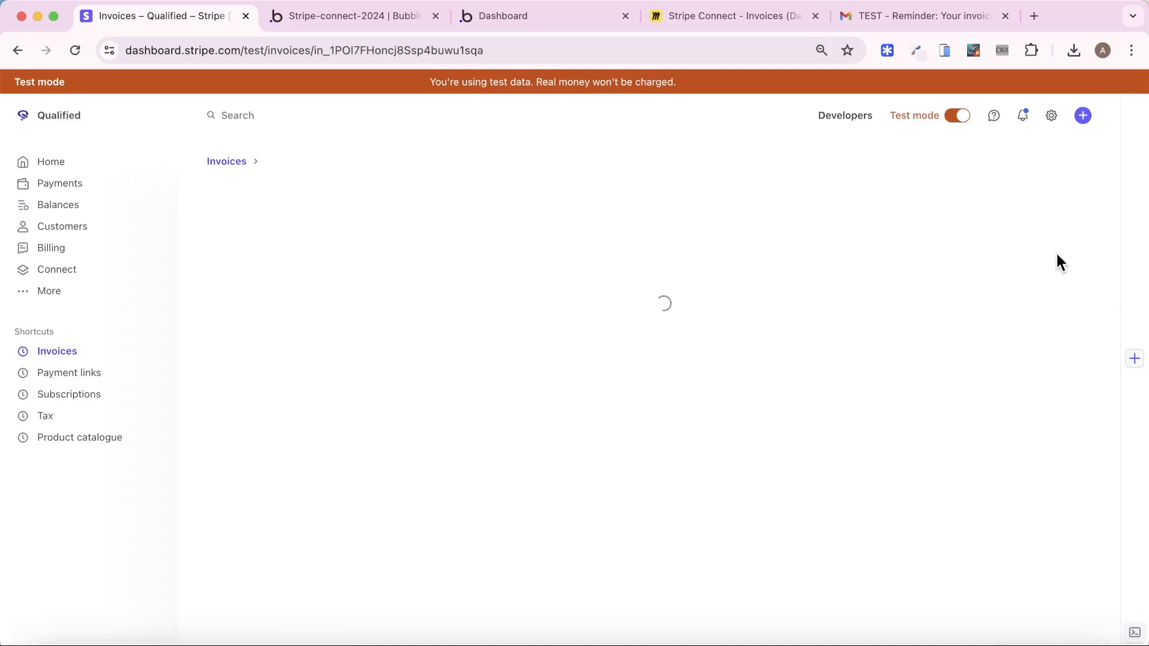
left_click(935, 188)
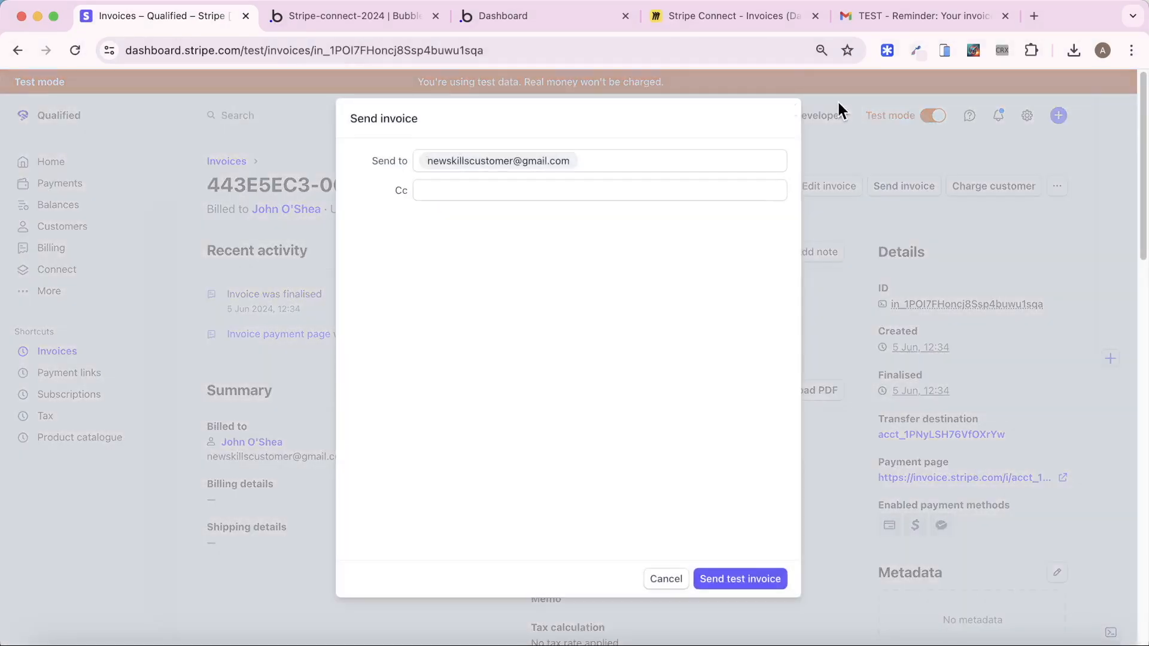
left_click(741, 579)
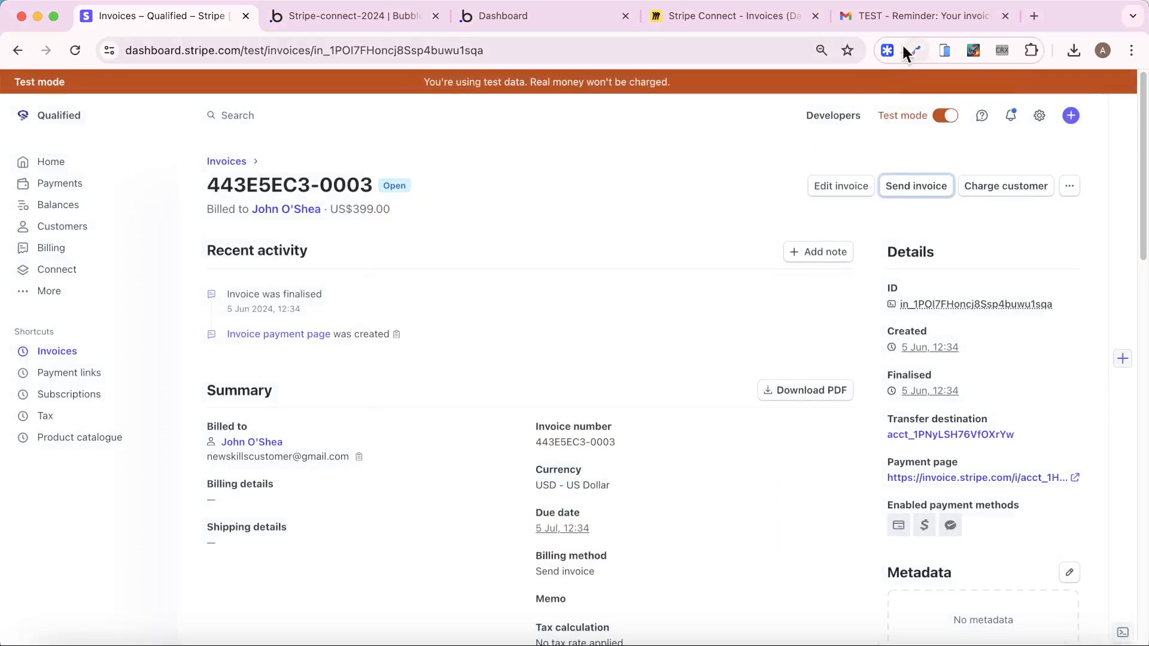
Check the enquiry status on the live dashboard and the dashboard page's Status text in the editor
left_click(341, 16)
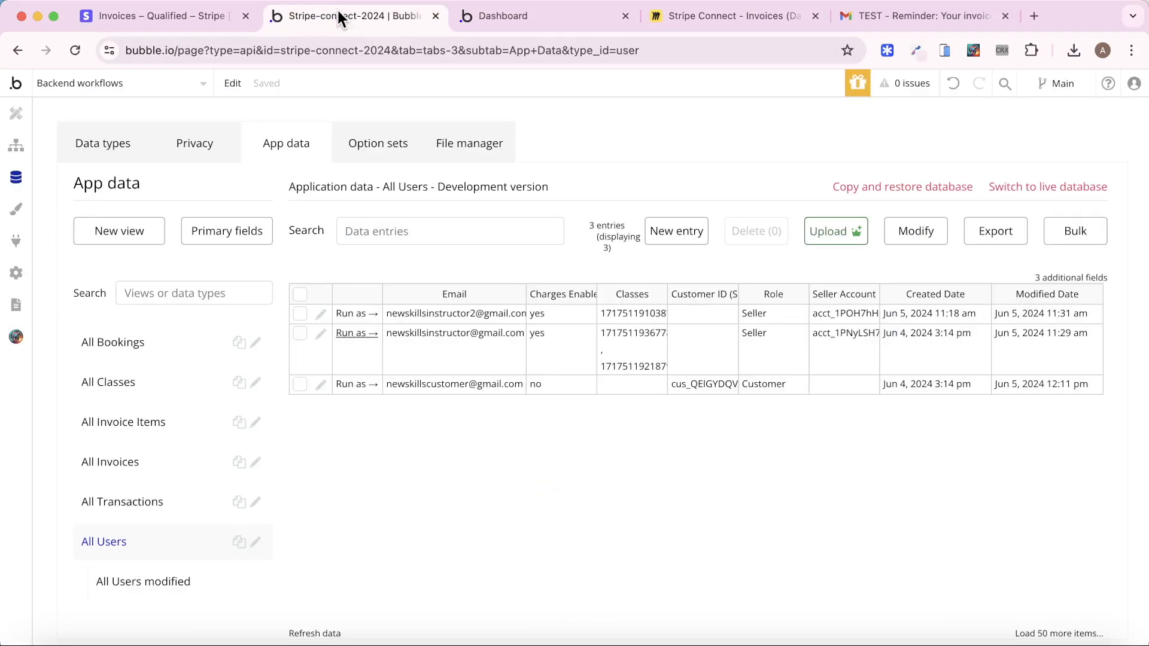
left_click(557, 16)
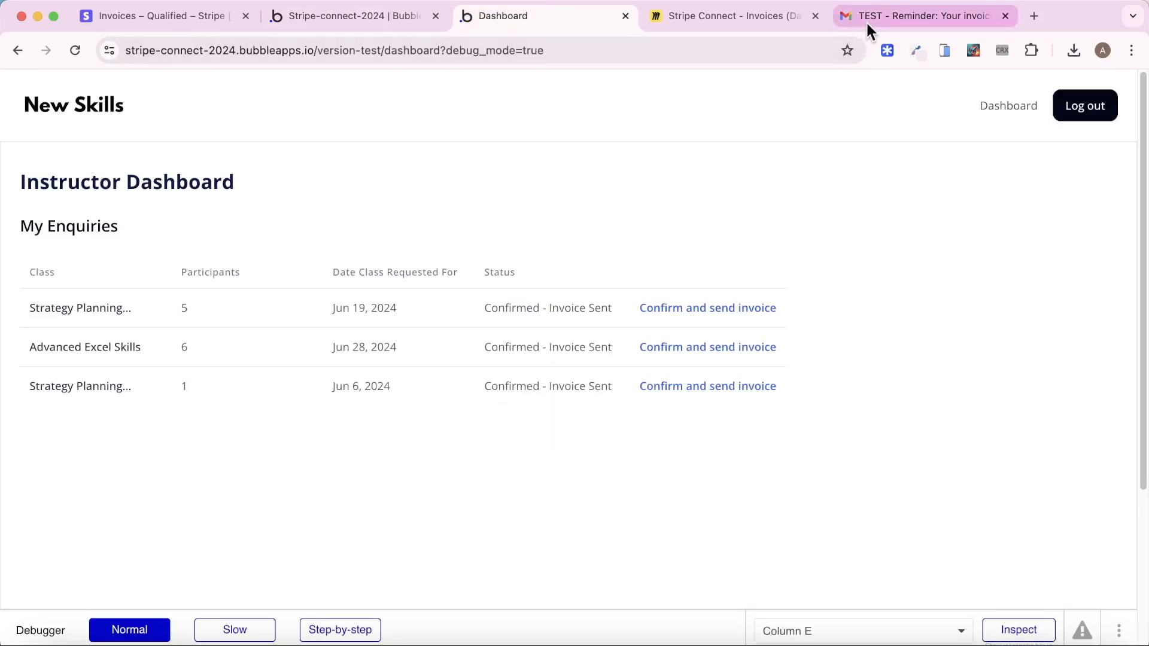
left_click(323, 22)
left_click(136, 84)
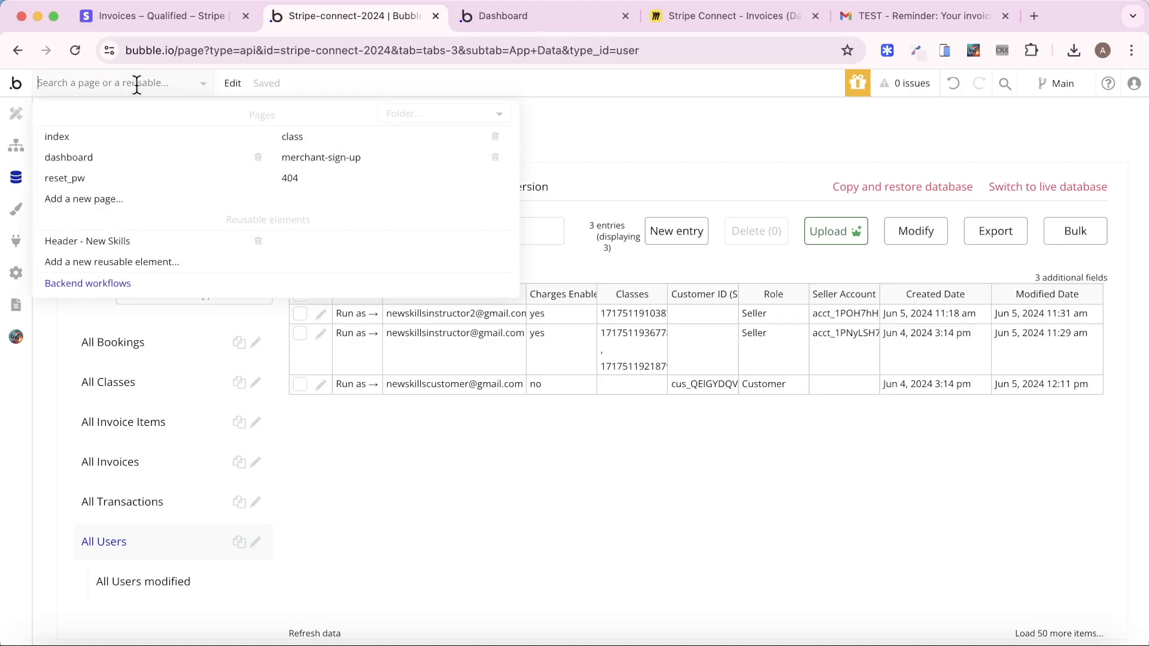
left_click(335, 142)
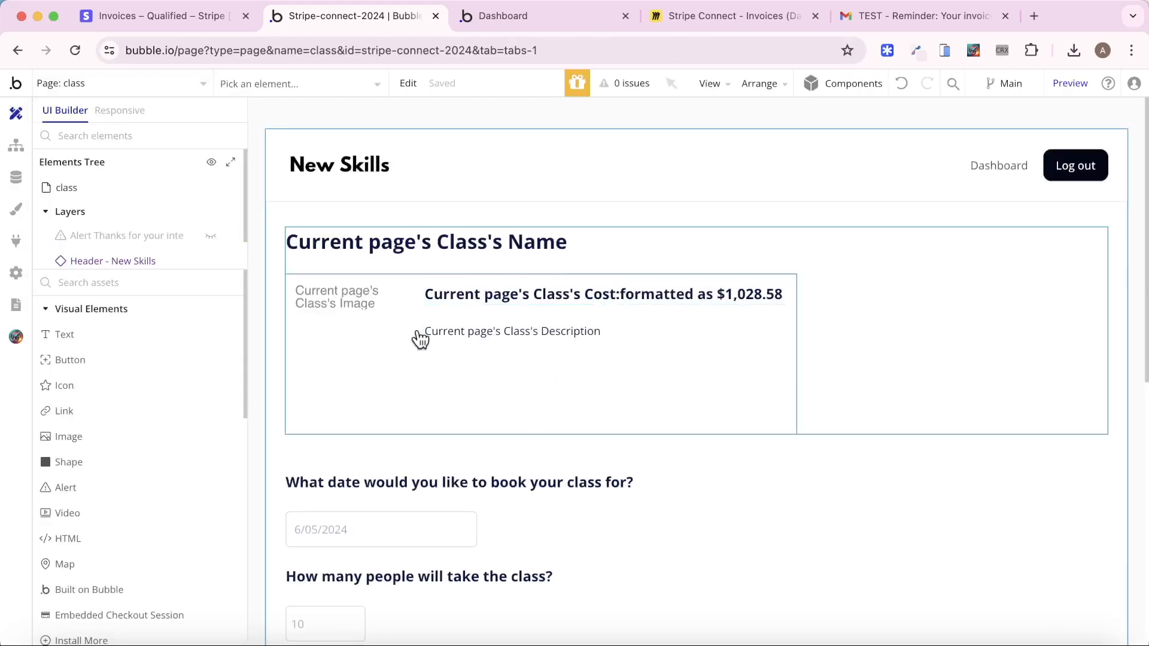
left_click(198, 88)
left_click(138, 168)
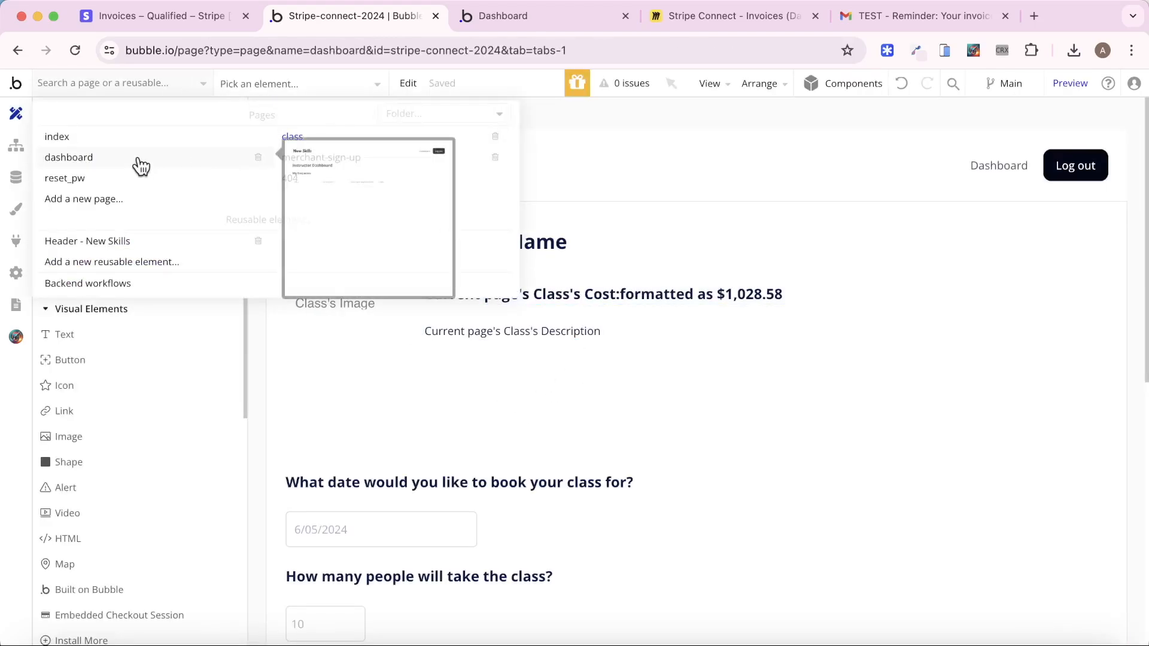
double_click(792, 370)
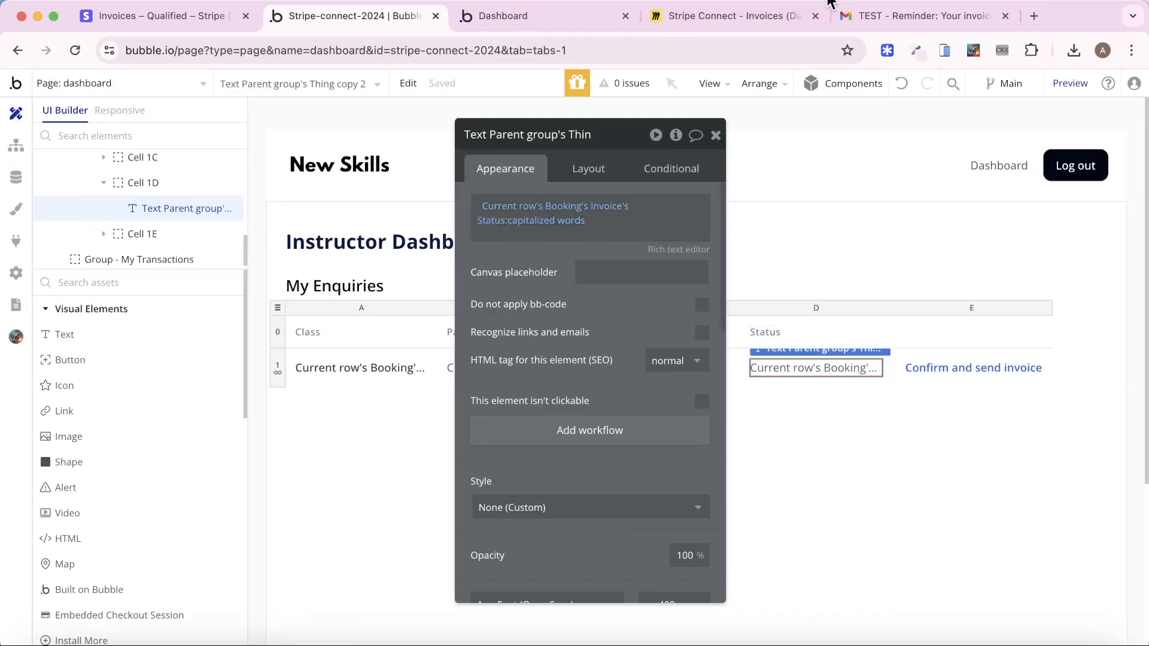
left_click(866, 10)
Pay the US$399.00 invoice from the newest reminder email with the test card, then check the dashboard
left_click(82, 191)
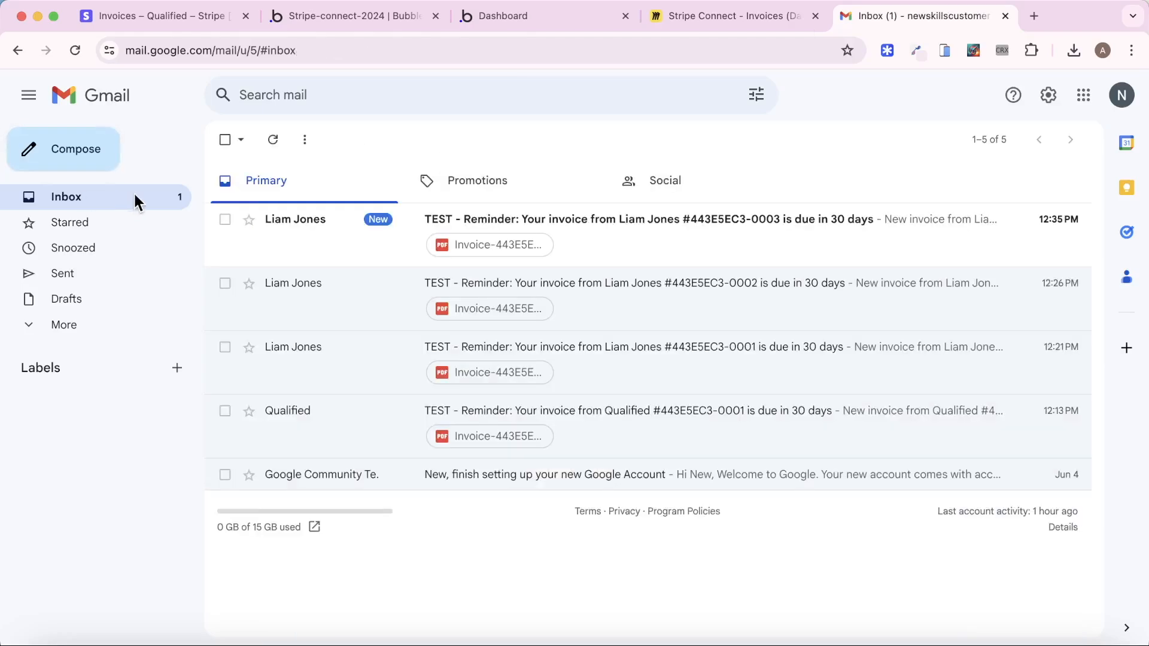
left_click(658, 213)
scroll(682, 359, "down", 3)
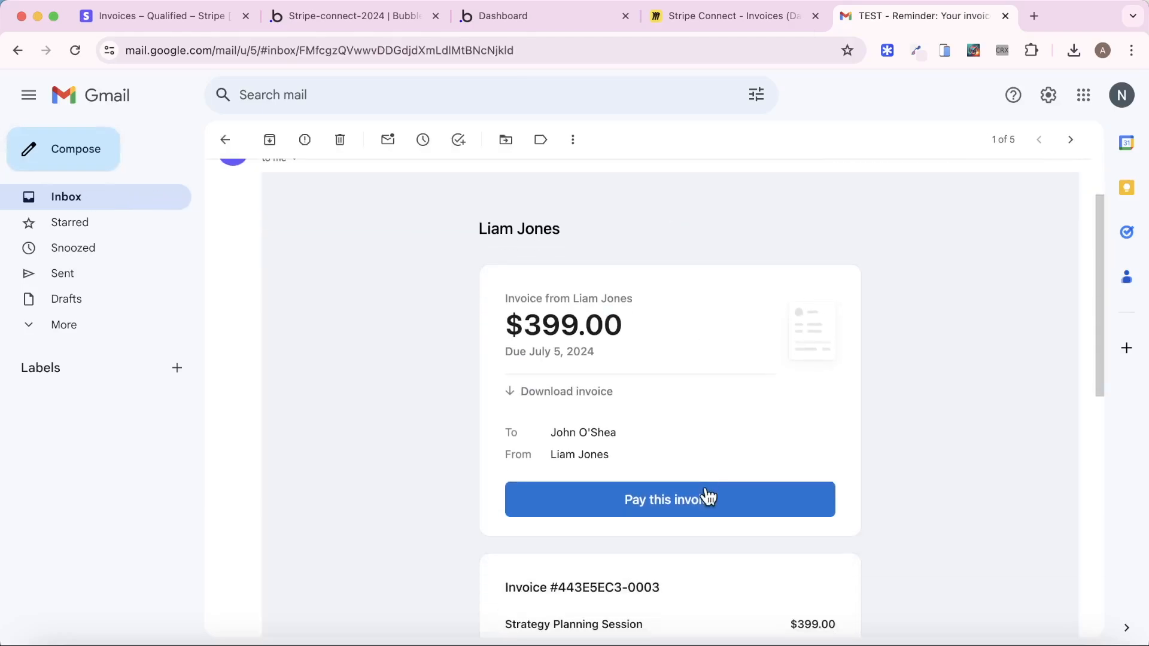
left_click(708, 498)
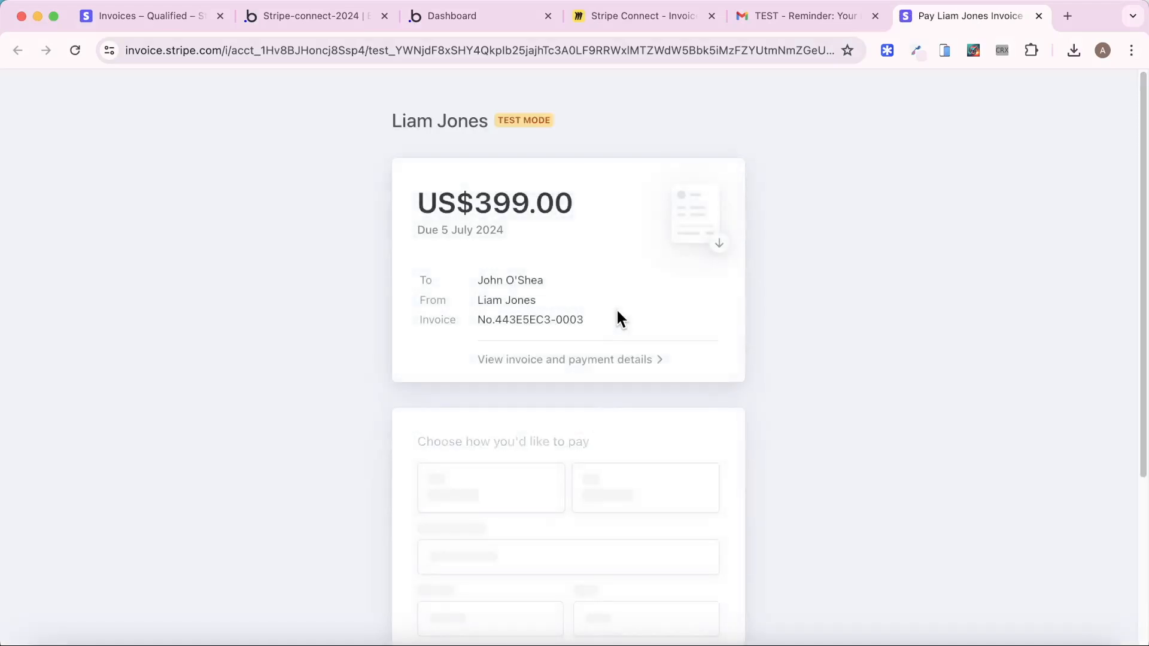
scroll(615, 318, "down", 4)
scroll(830, 378, "down", 2)
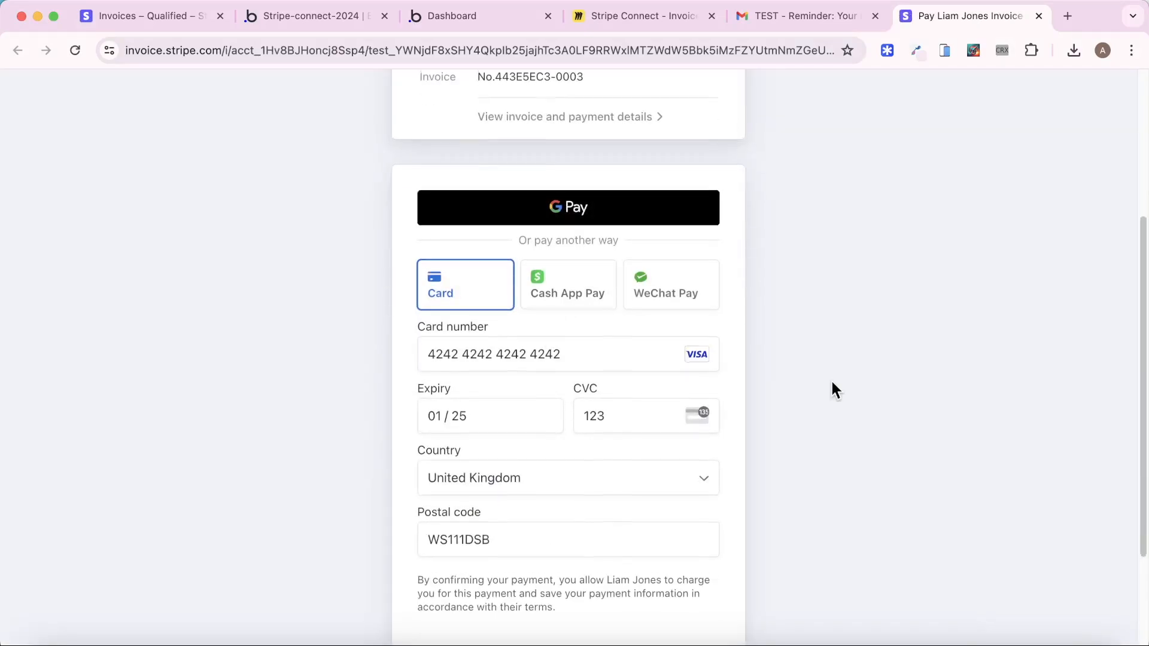
left_click(587, 600)
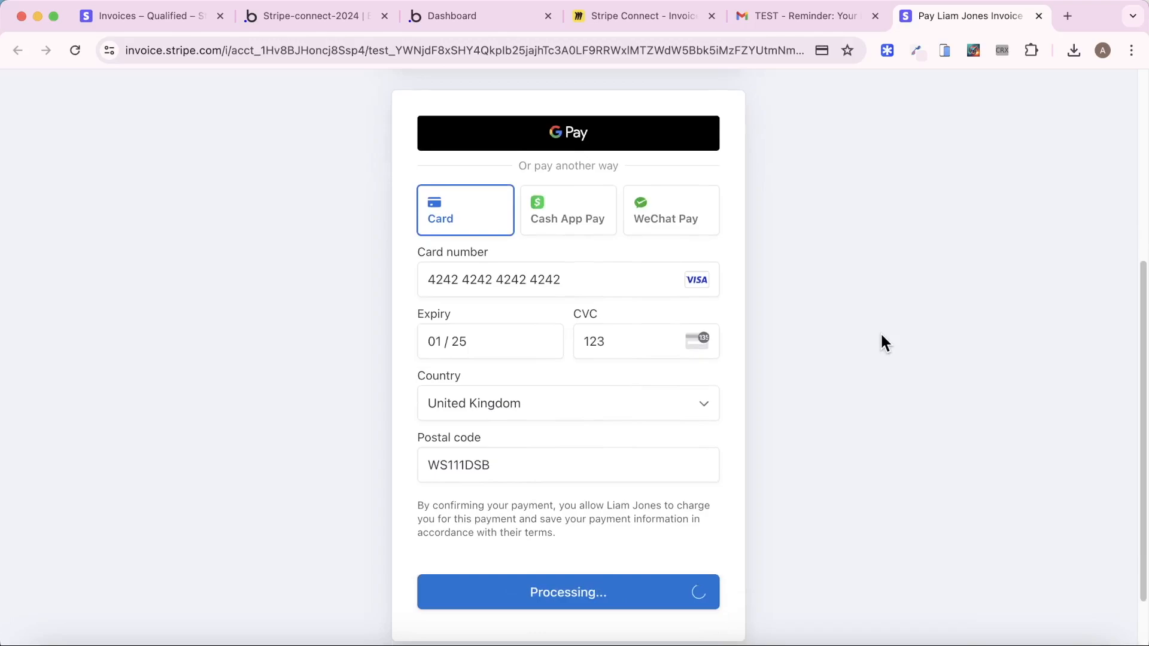
left_click(472, 9)
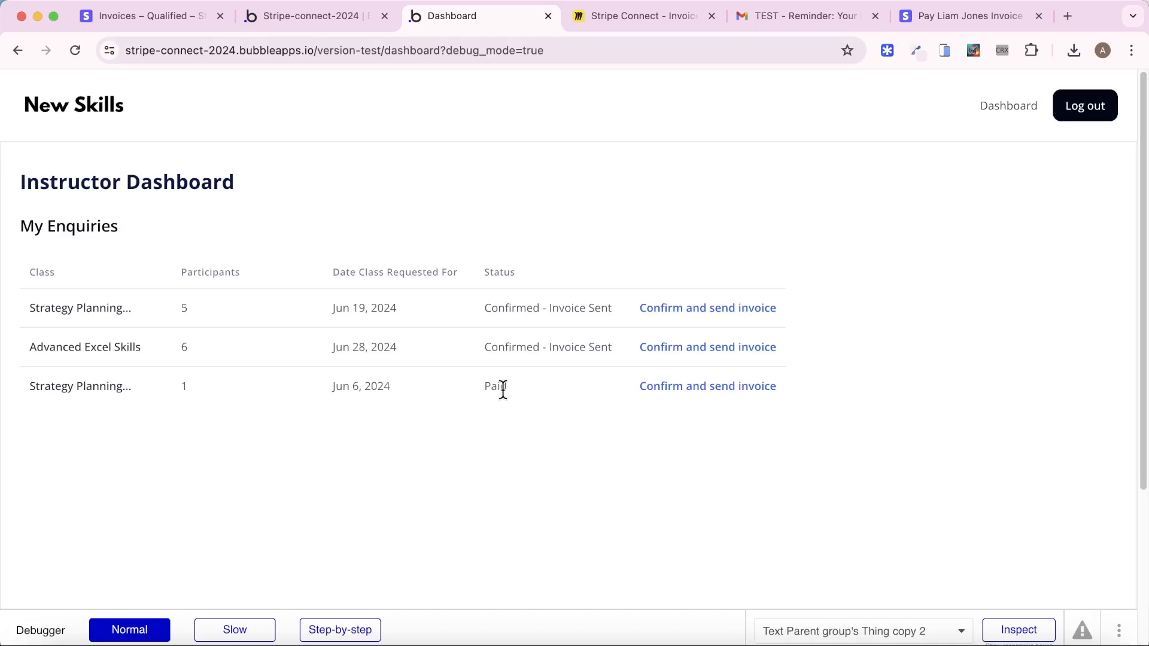
Reload the invoice_paid webhook endpoint and view its 12:35:54 invoice.paid delivery
left_click(146, 18)
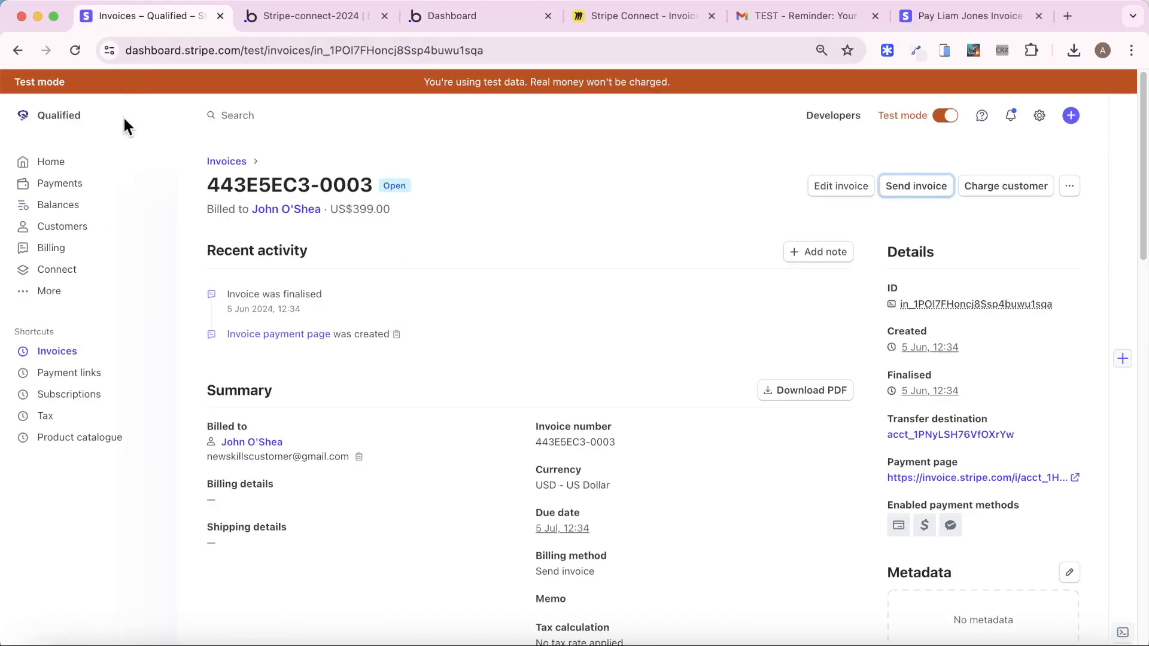
left_click(830, 114)
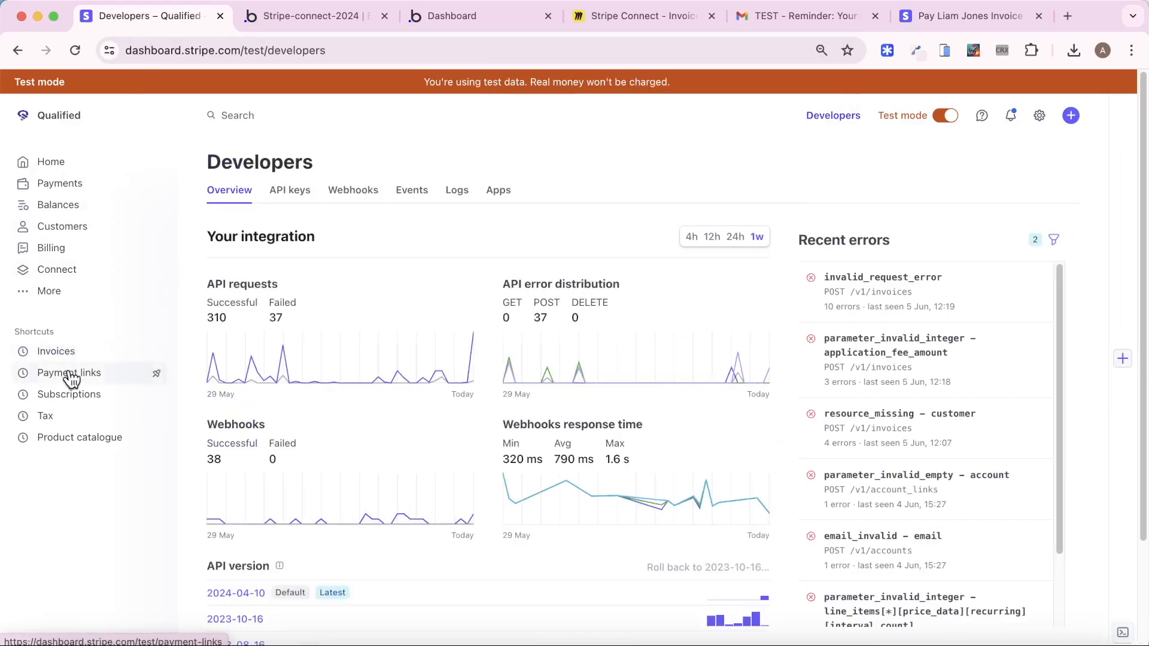
left_click(355, 192)
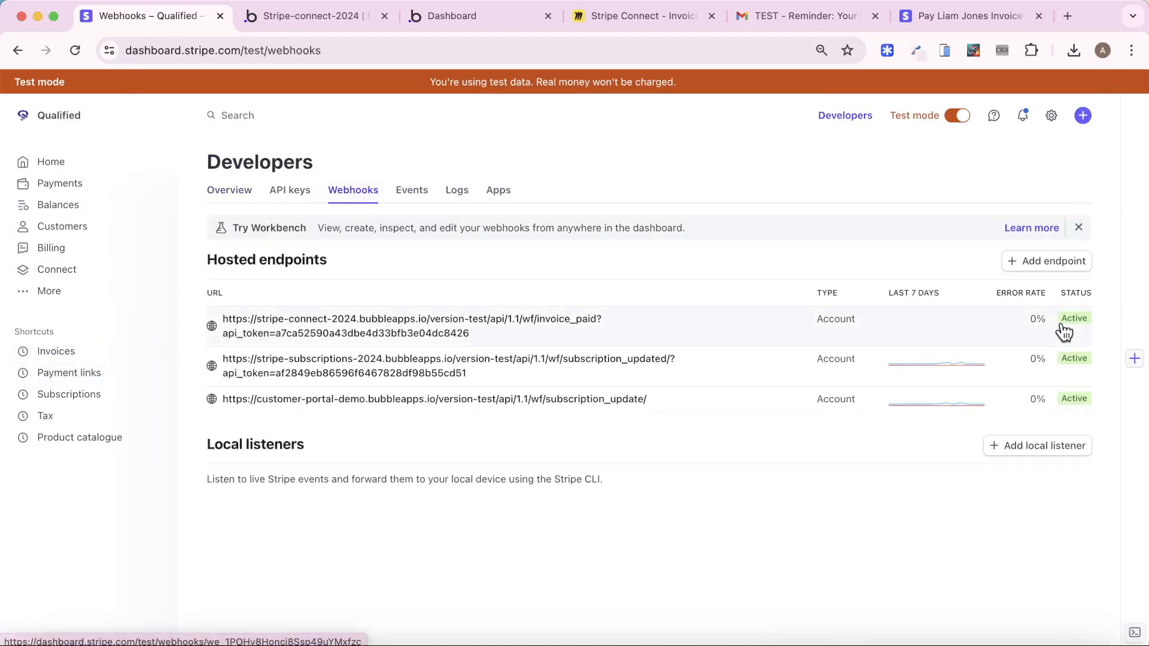
left_click(476, 334)
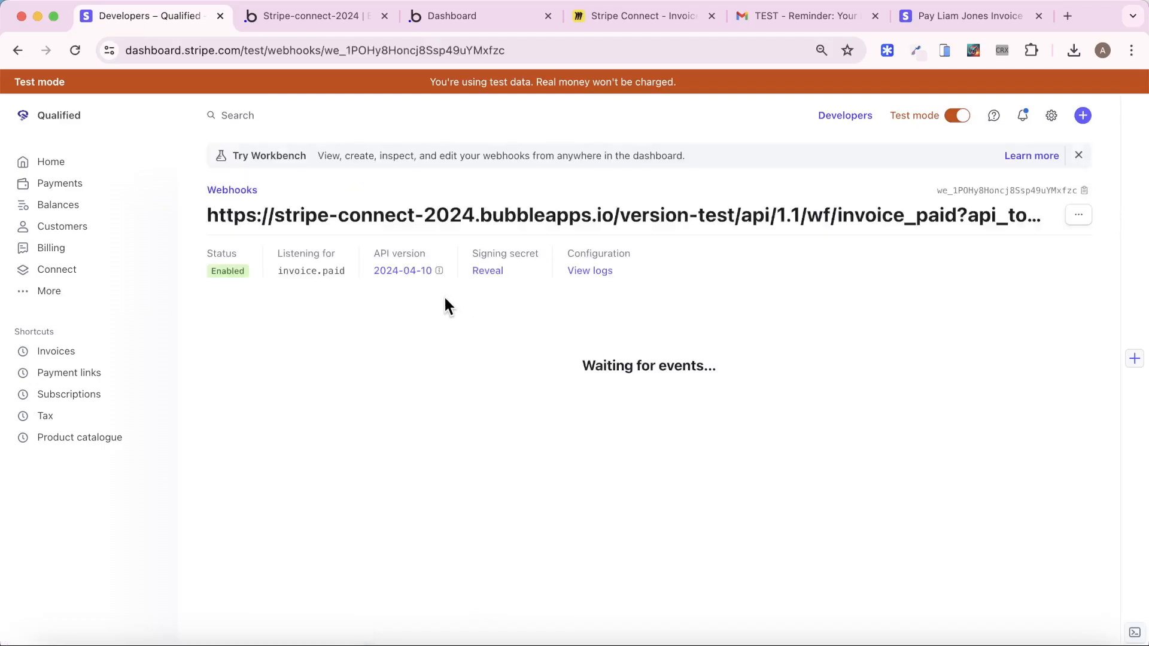
left_click(76, 52)
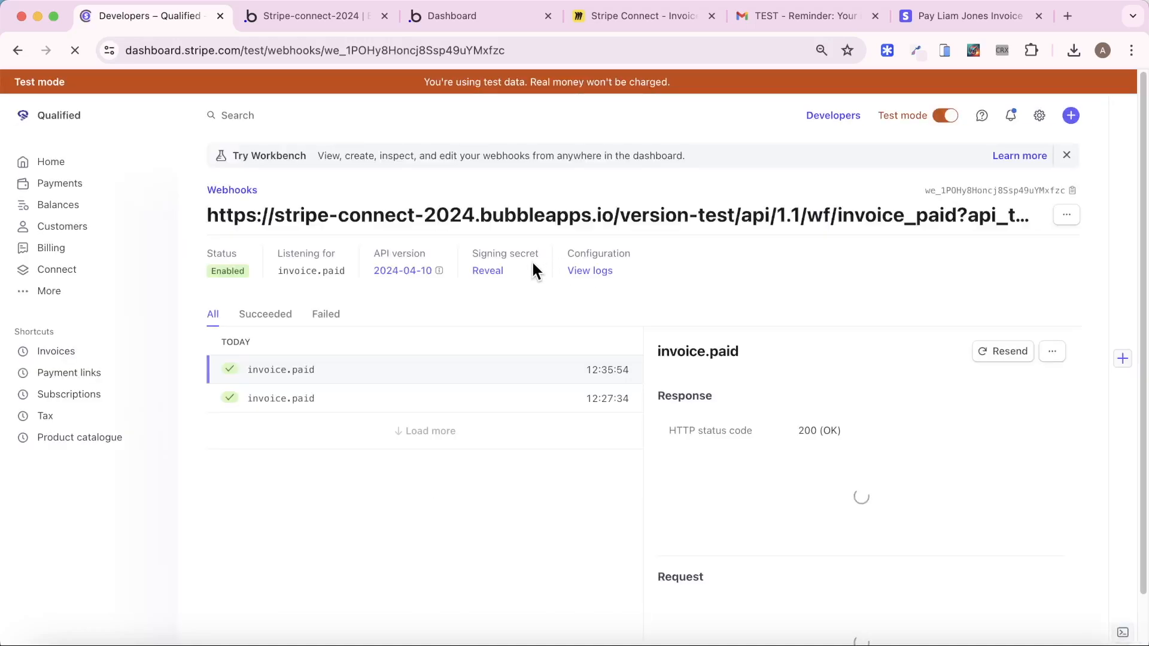
left_click(386, 370)
scroll(833, 395, "down", 3)
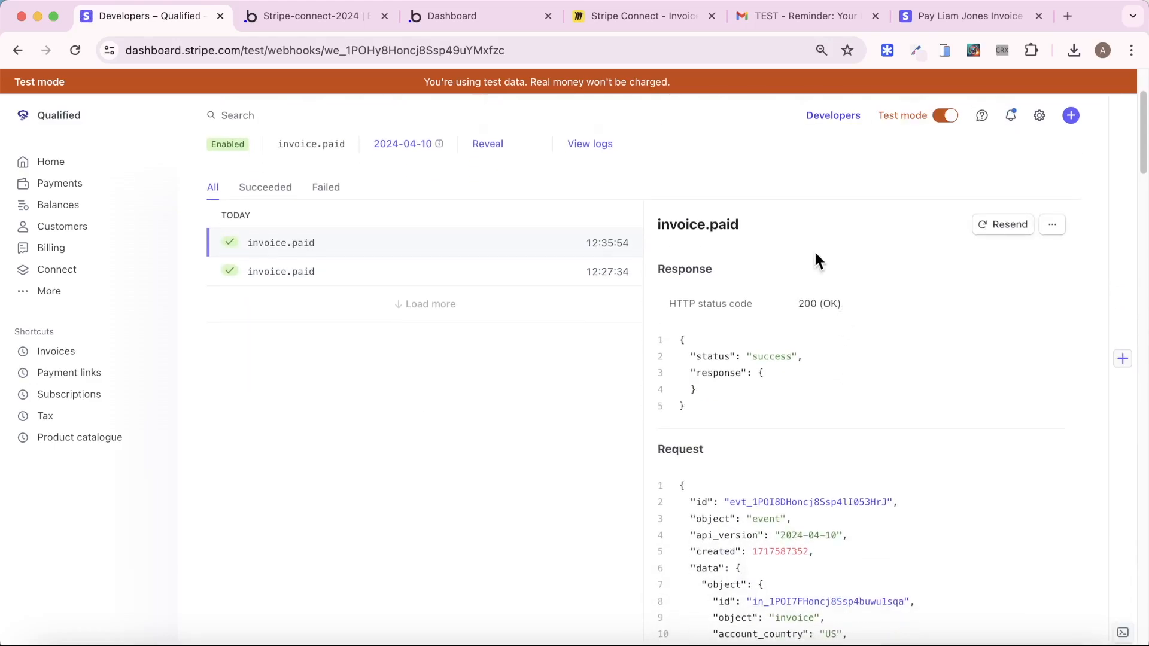
left_click(349, 14)
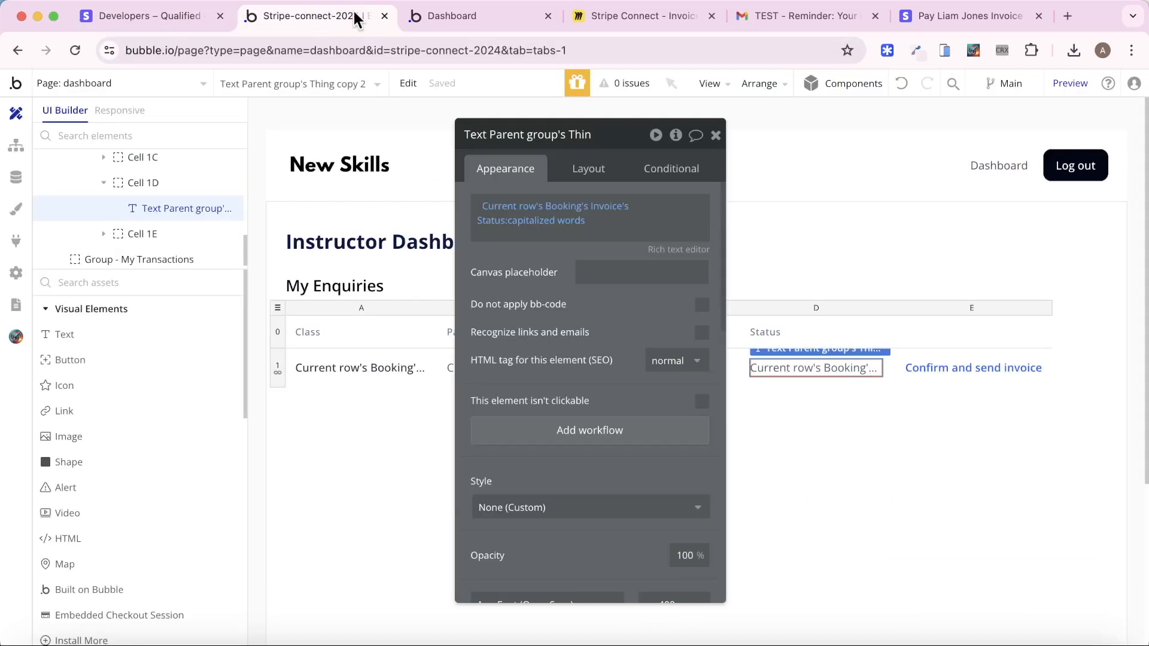
Confirm in App data that the invoice is paid, then open the new paid 39900-cent Transaction with its 7980 platform fee
left_click(21, 175)
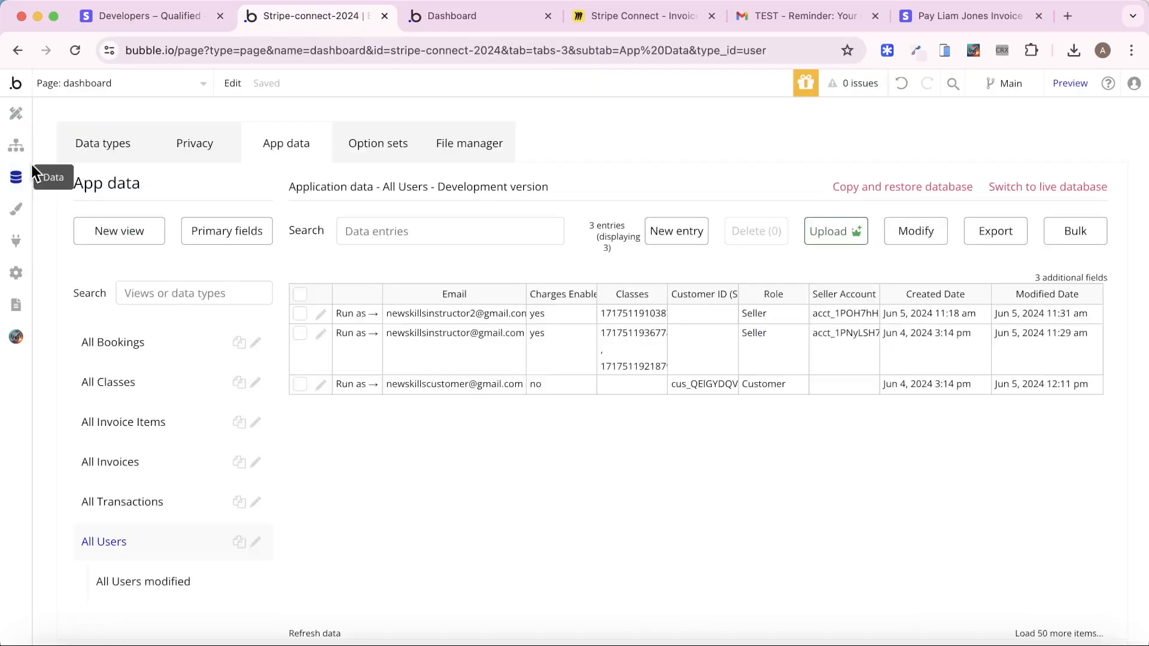
left_click(144, 477)
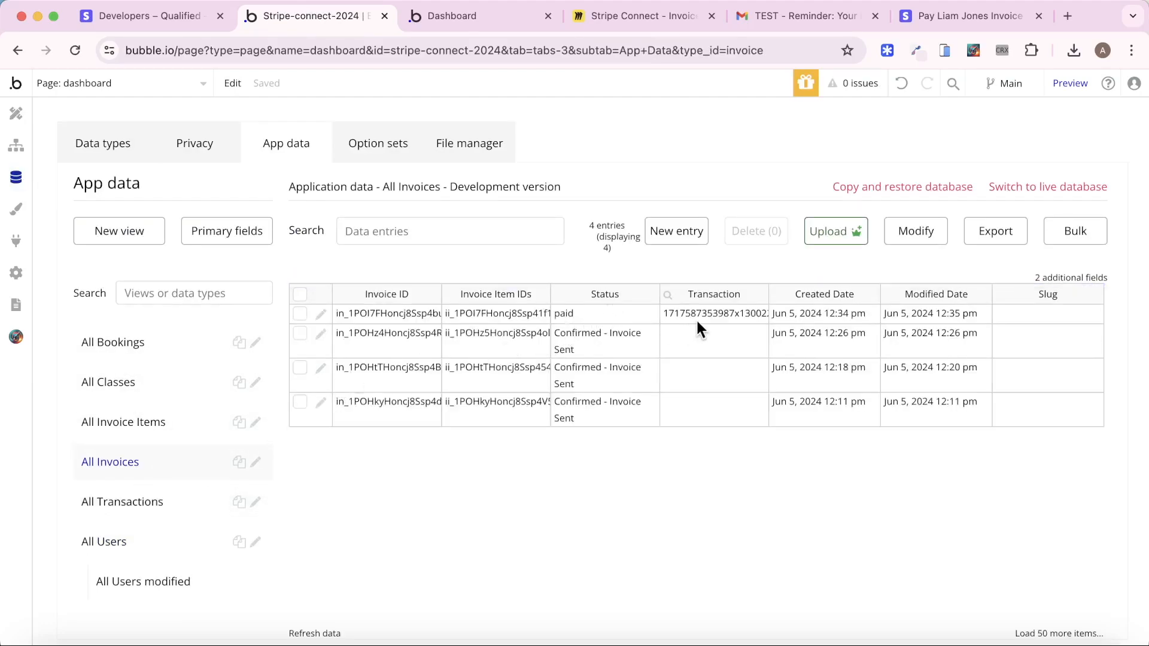
left_click(162, 495)
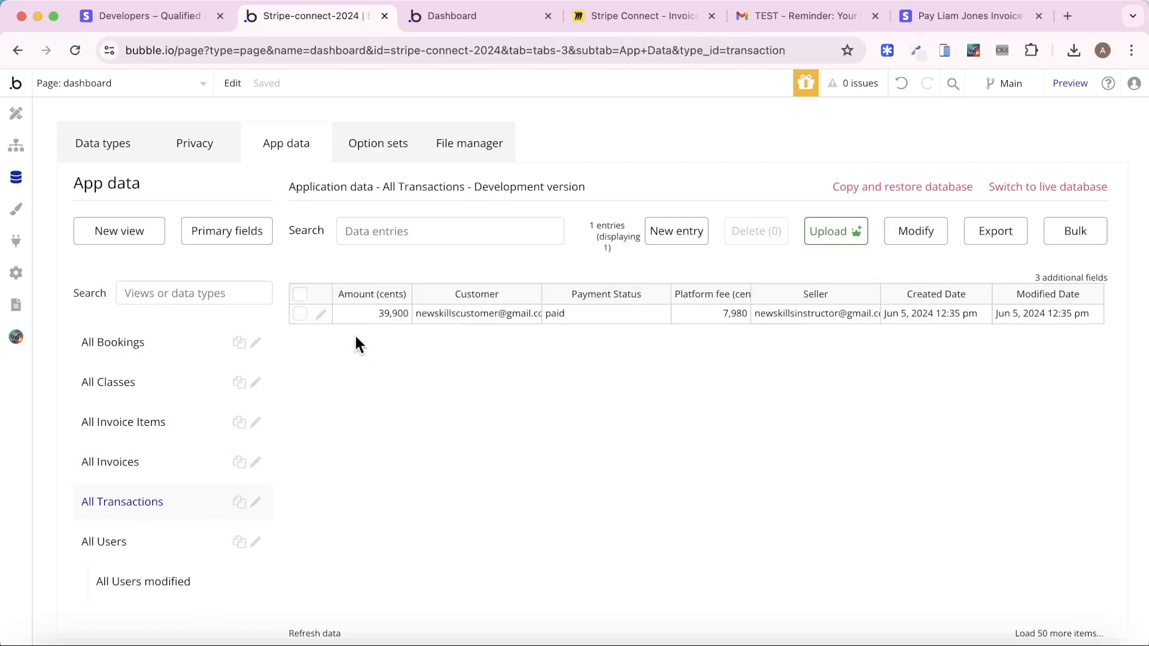
left_click(322, 313)
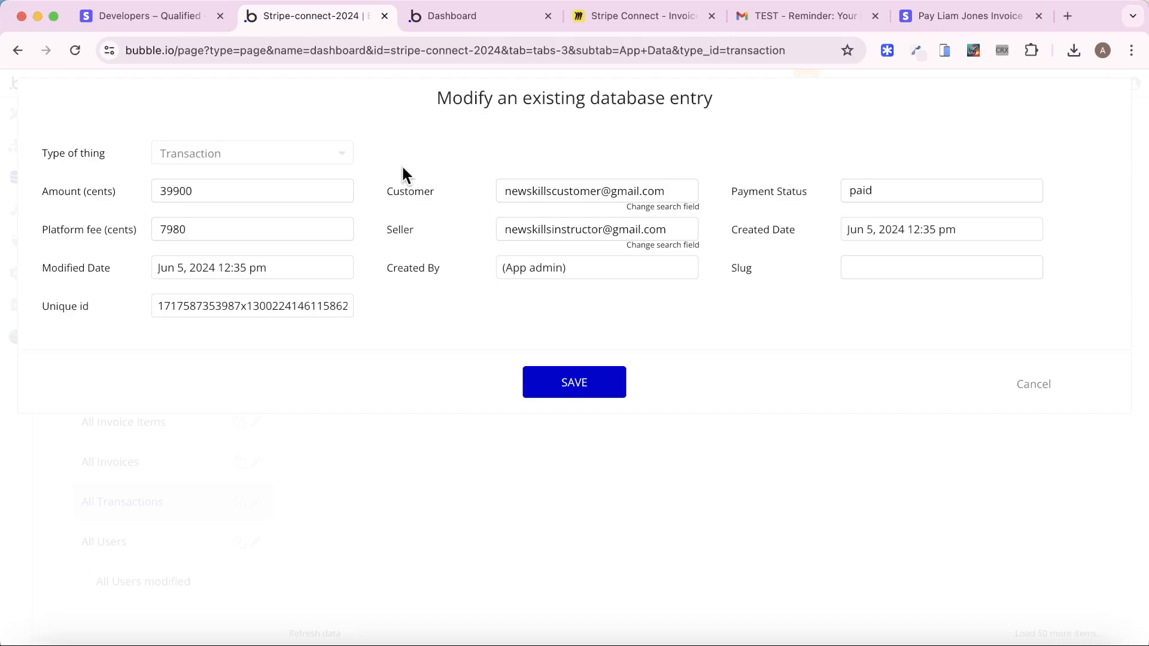